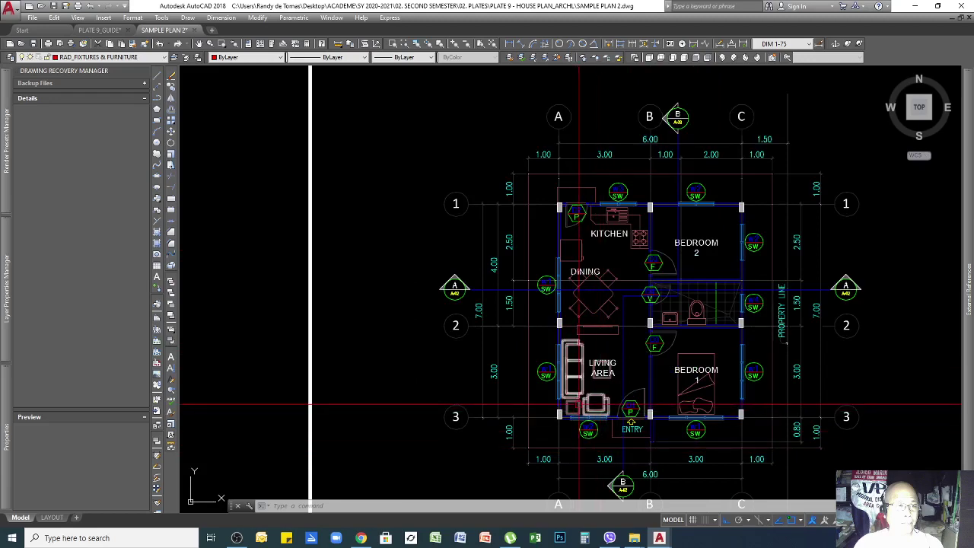
Step: Examine the overall ground floor plan, including its room layout, grid lines and dimensions
{"action": "scroll", "coordinate": [598, 297], "scroll_direction": "down", "scroll_amount": 2}
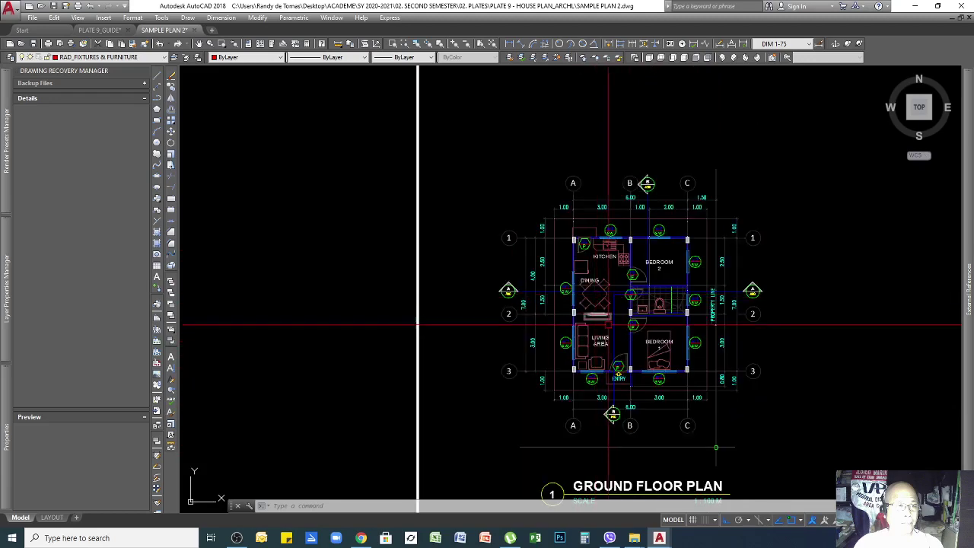
{"action": "scroll", "coordinate": [656, 417], "scroll_direction": "up", "scroll_amount": 2}
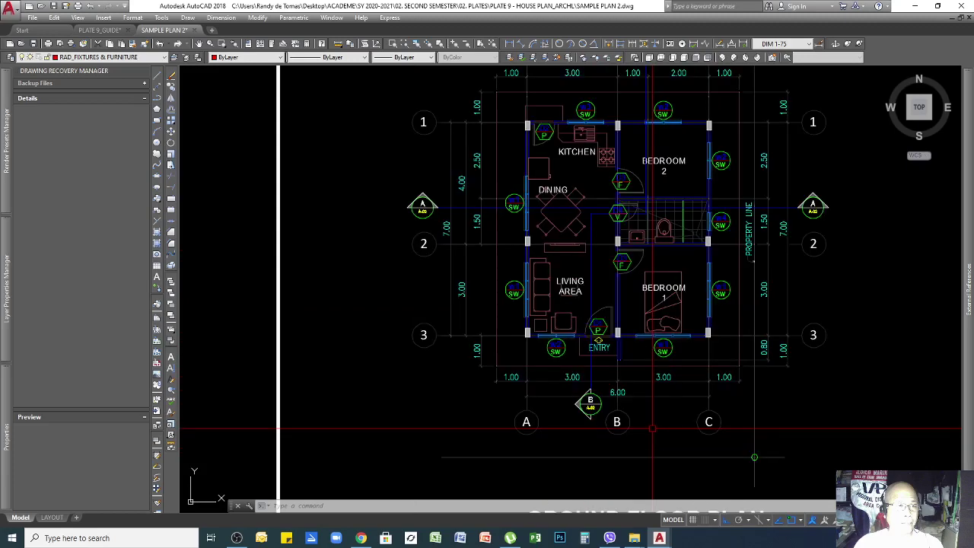
{"action": "scroll", "coordinate": [636, 376], "scroll_direction": "down", "scroll_amount": 4}
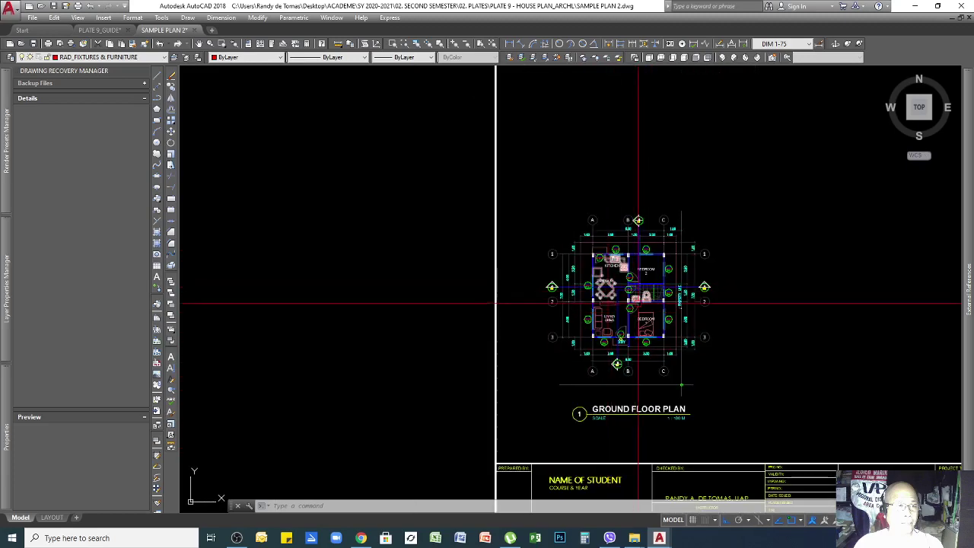
{"action": "scroll", "coordinate": [636, 376], "scroll_direction": "up", "scroll_amount": 2}
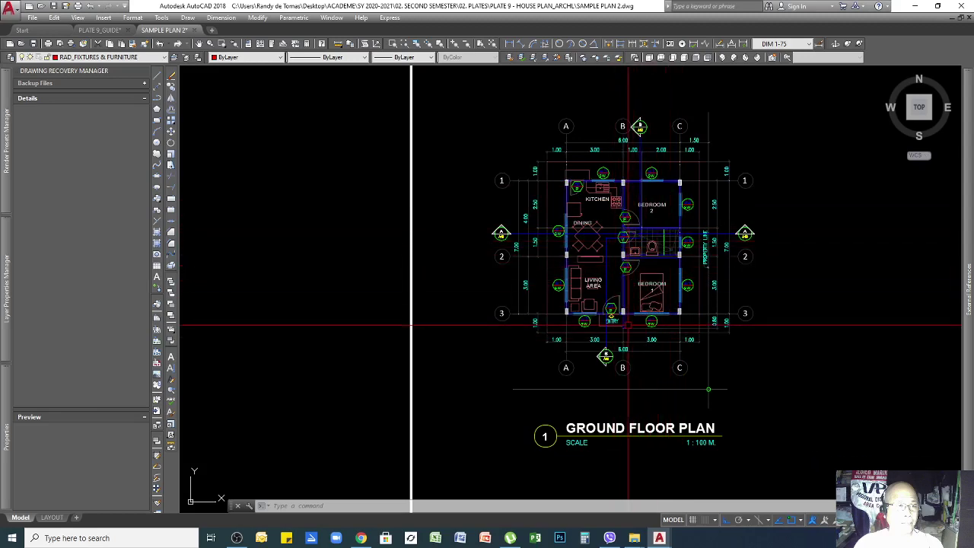
{"action": "scroll", "coordinate": [614, 337], "scroll_direction": "down", "scroll_amount": 2}
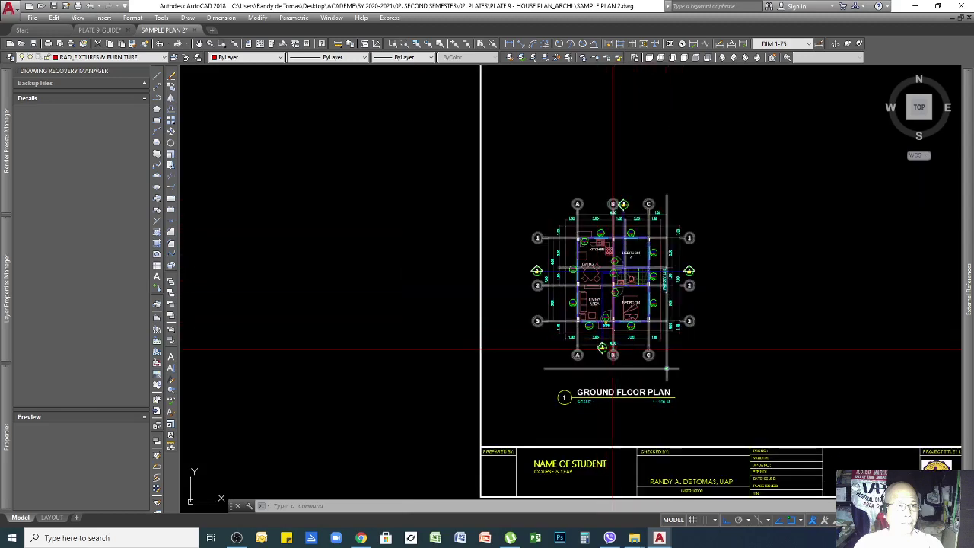
{"action": "scroll", "coordinate": [617, 342], "scroll_direction": "up", "scroll_amount": 2}
{"action": "scroll", "coordinate": [579, 351], "scroll_direction": "down", "scroll_amount": 3}
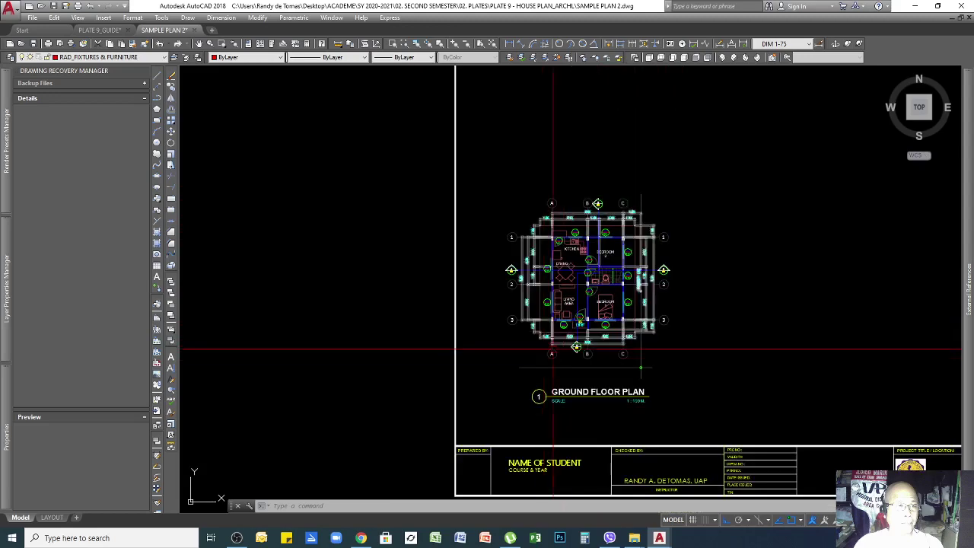
{"action": "scroll", "coordinate": [571, 352], "scroll_direction": "up", "scroll_amount": 1}
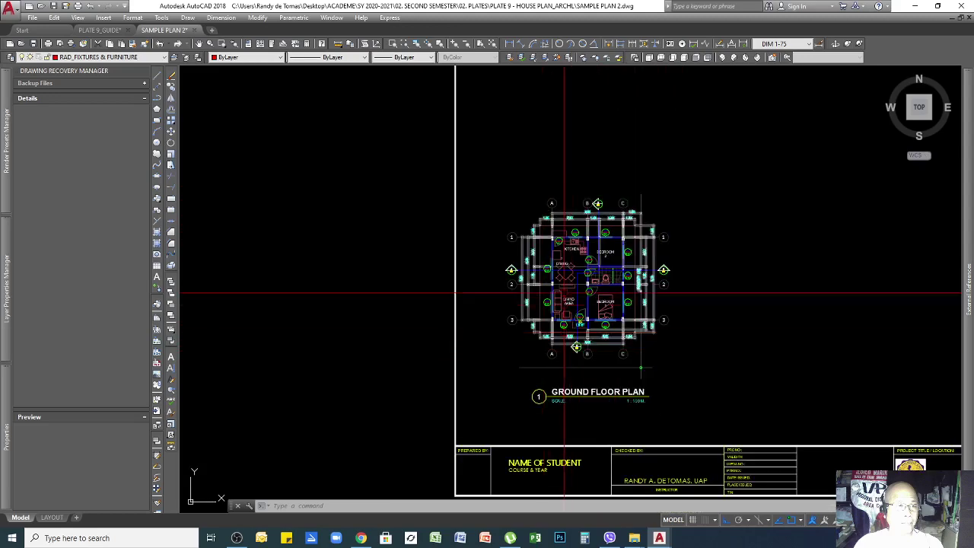
{"action": "scroll", "coordinate": [574, 289], "scroll_direction": "up", "scroll_amount": 2}
{"action": "scroll", "coordinate": [572, 275], "scroll_direction": "up", "scroll_amount": 2}
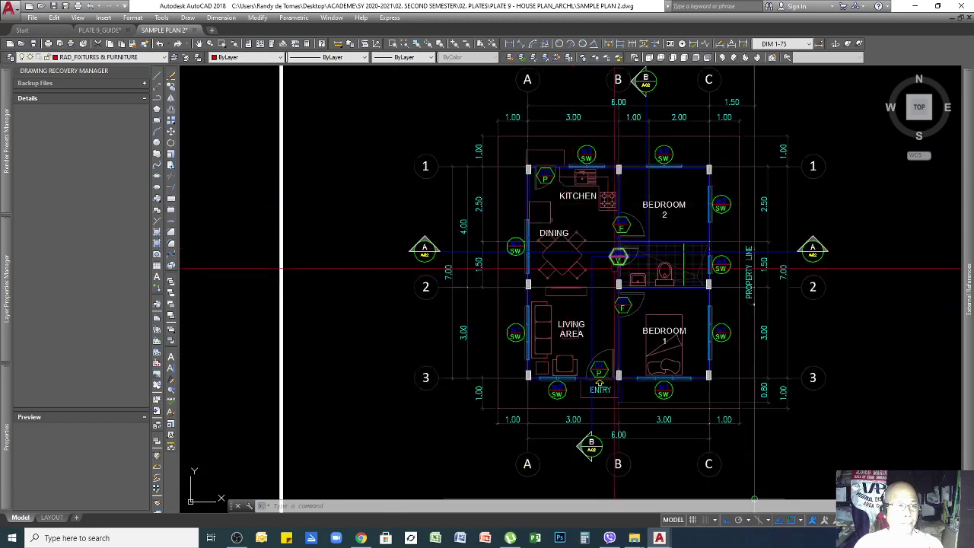
{"action": "scroll", "coordinate": [628, 280], "scroll_direction": "up", "scroll_amount": 2}
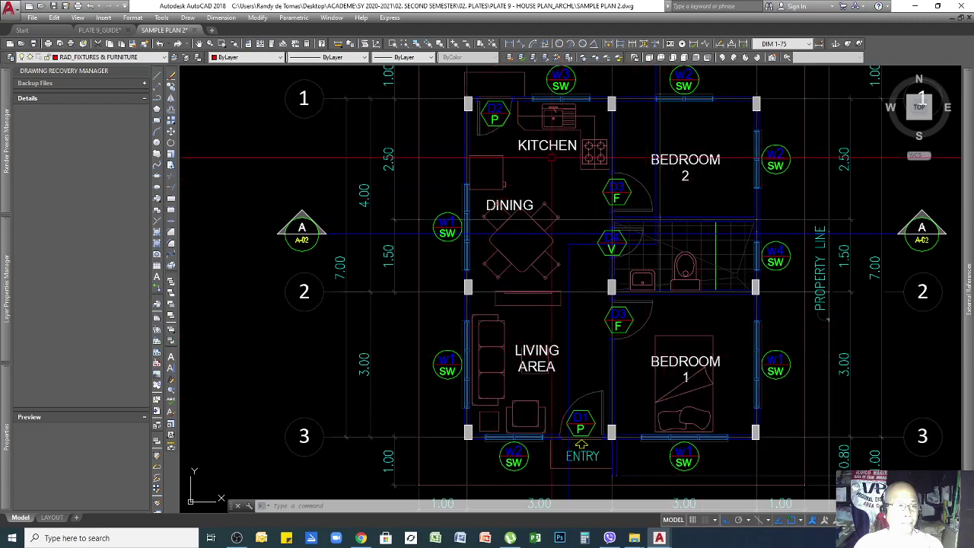
{"action": "scroll", "coordinate": [593, 142], "scroll_direction": "up", "scroll_amount": 2}
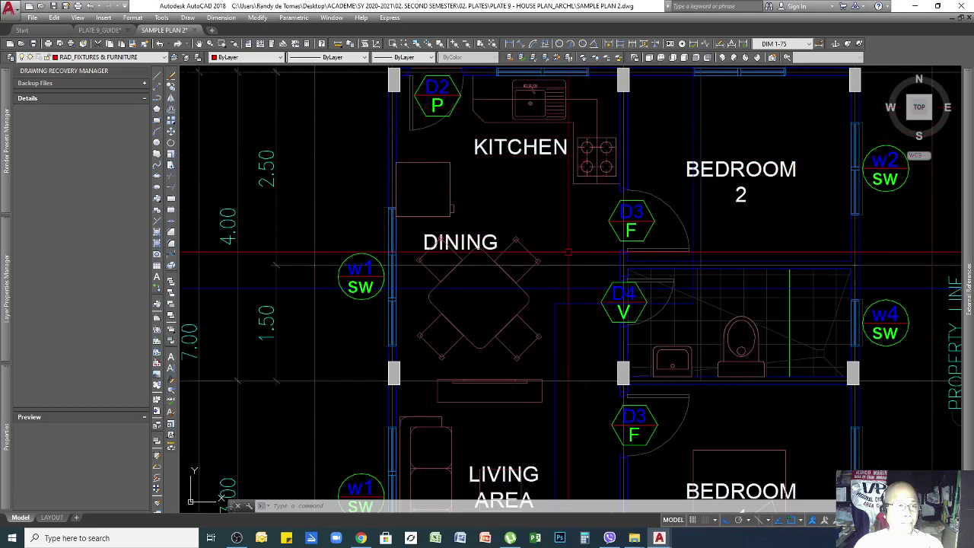
Step: Inspect the hexagonal door tag at the living area's entry door
{"action": "scroll", "coordinate": [567, 164], "scroll_direction": "down", "scroll_amount": 3}
{"action": "scroll", "coordinate": [584, 409], "scroll_direction": "up", "scroll_amount": 3}
{"action": "scroll", "coordinate": [578, 310], "scroll_direction": "up", "scroll_amount": 4}
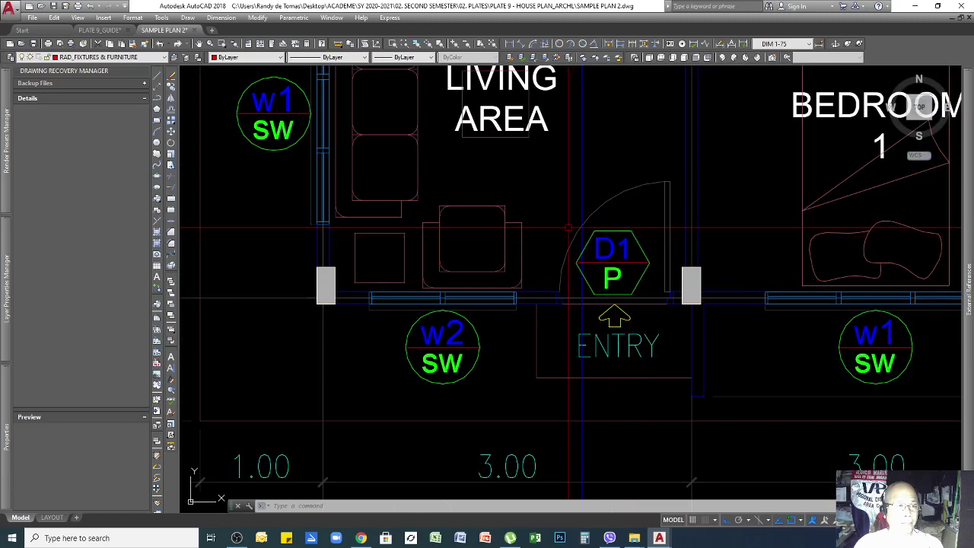
{"action": "left_click", "coordinate": [637, 220]}
{"action": "left_click", "coordinate": [605, 280]}
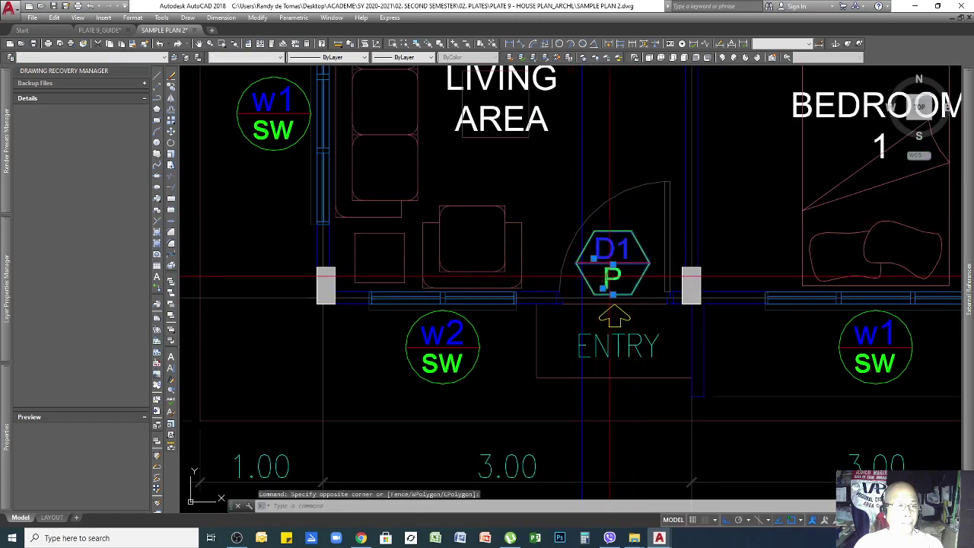
{"action": "key", "text": "Escape"}
{"action": "scroll", "coordinate": [602, 259], "scroll_direction": "up", "scroll_amount": 4}
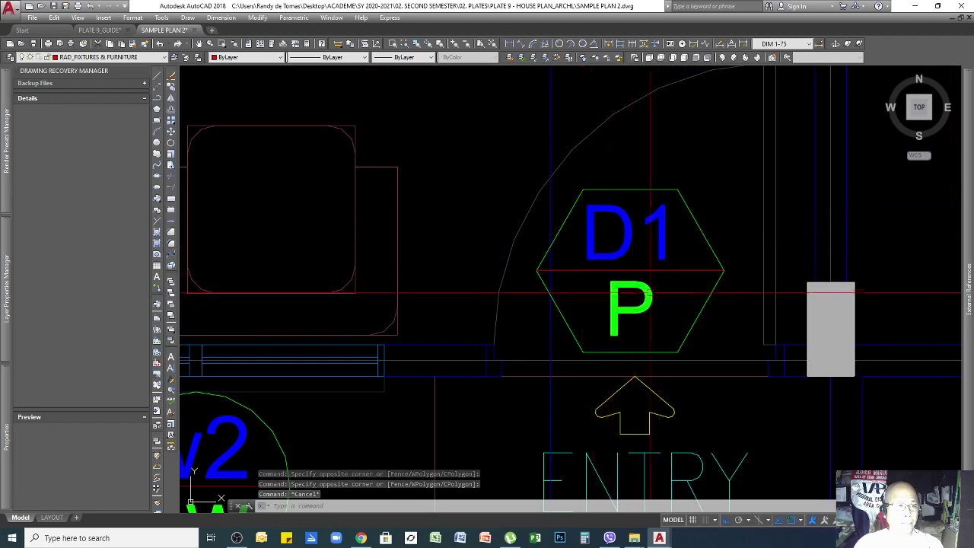
{"action": "scroll", "coordinate": [629, 294], "scroll_direction": "down", "scroll_amount": 3}
{"action": "scroll", "coordinate": [622, 283], "scroll_direction": "up", "scroll_amount": 3}
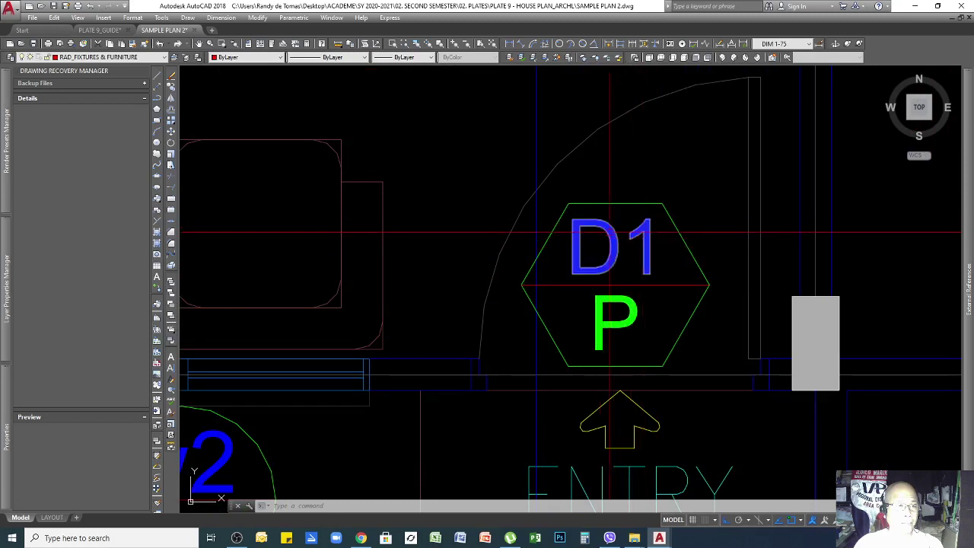
{"action": "scroll", "coordinate": [617, 324], "scroll_direction": "down", "scroll_amount": 2}
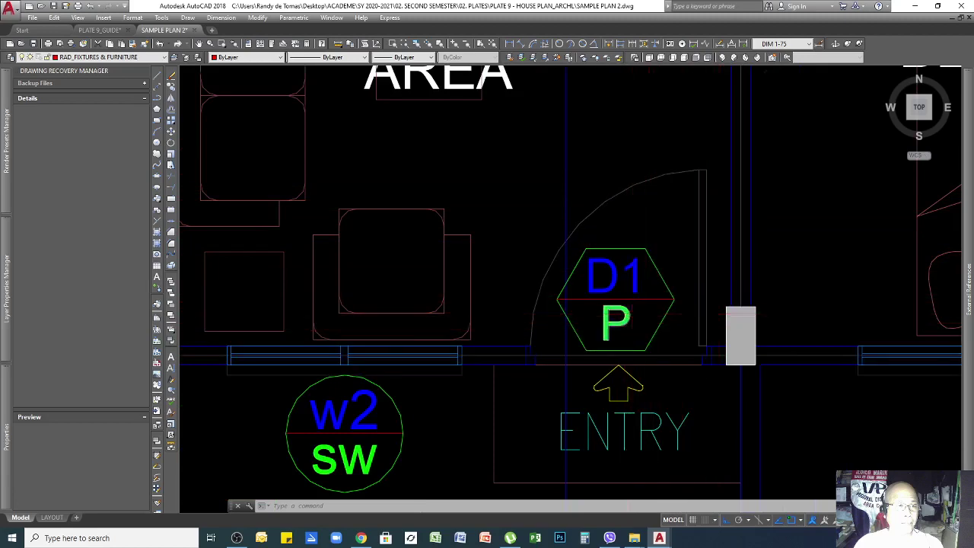
{"action": "scroll", "coordinate": [632, 306], "scroll_direction": "down", "scroll_amount": 2}
{"action": "scroll", "coordinate": [632, 324], "scroll_direction": "up", "scroll_amount": 3}
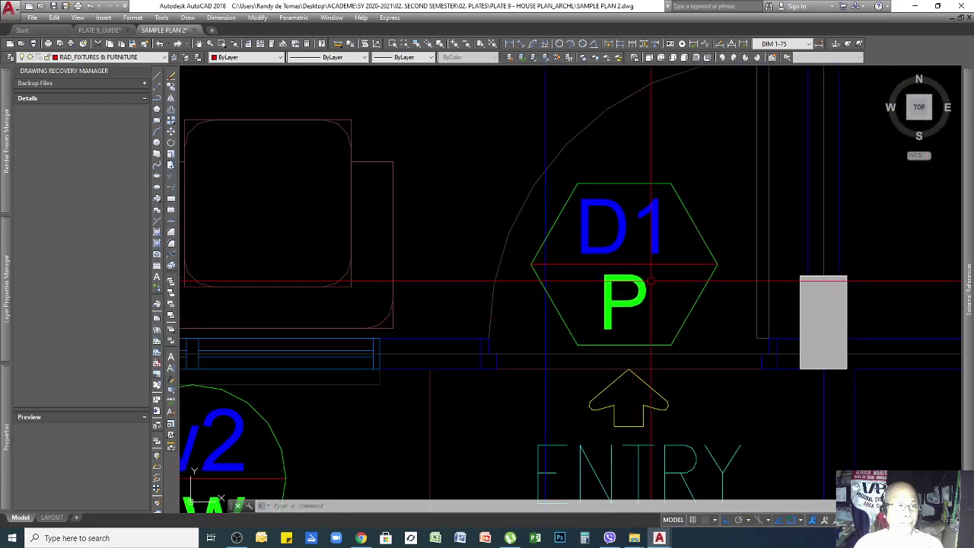
{"action": "scroll", "coordinate": [652, 279], "scroll_direction": "down", "scroll_amount": 5}
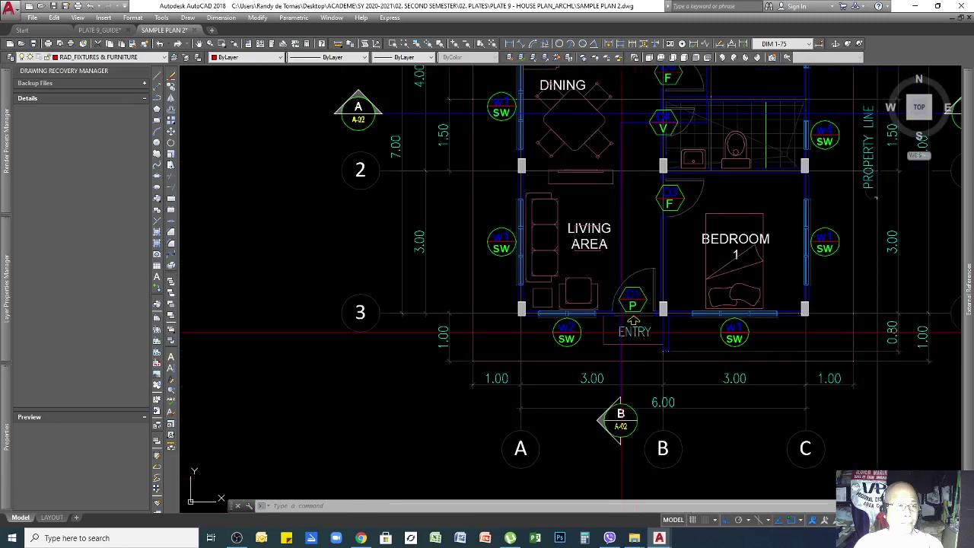
Step: Inspect the door tags at the bedrooms, the toilet and the kitchen
{"action": "scroll", "coordinate": [663, 114], "scroll_direction": "up", "scroll_amount": 4}
{"action": "scroll", "coordinate": [678, 347], "scroll_direction": "up", "scroll_amount": 2}
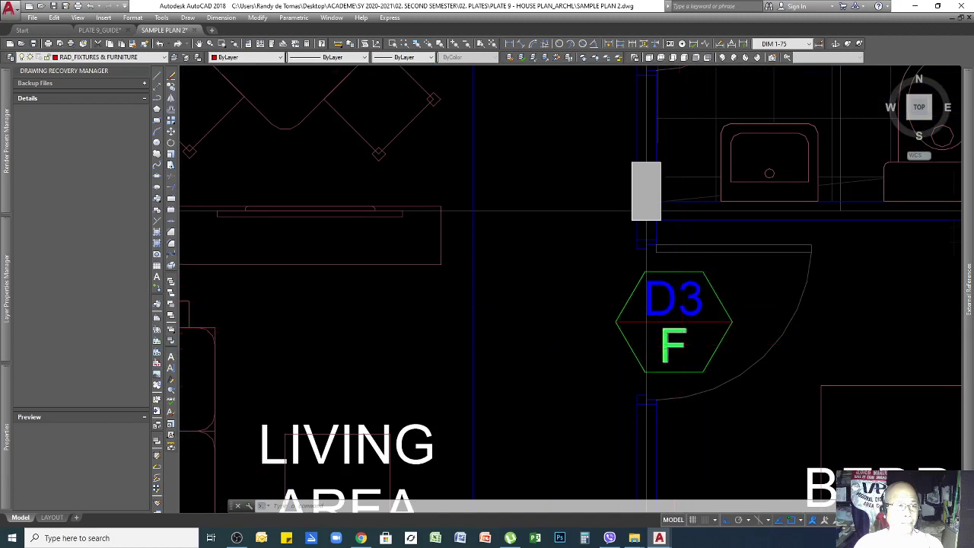
{"action": "scroll", "coordinate": [670, 327], "scroll_direction": "down", "scroll_amount": 4}
{"action": "scroll", "coordinate": [686, 243], "scroll_direction": "up", "scroll_amount": 5}
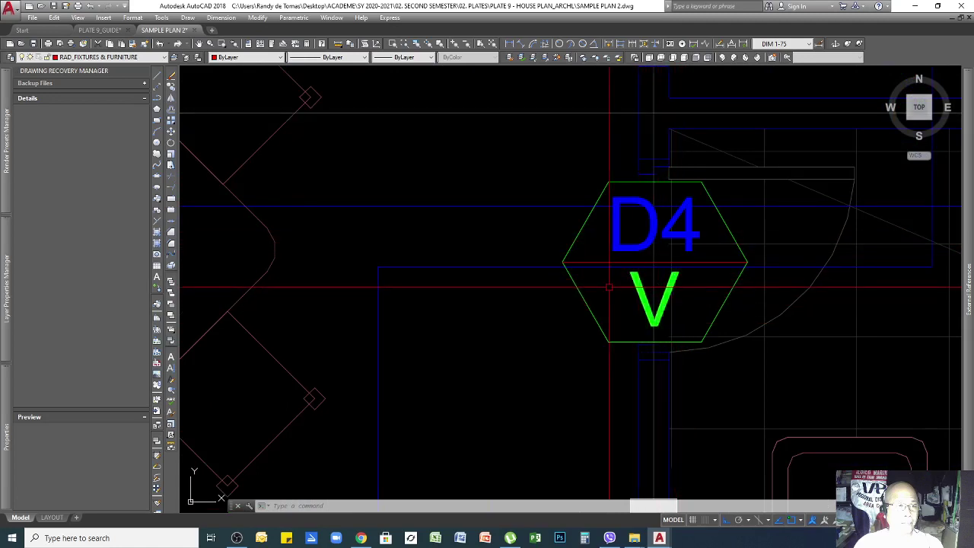
{"action": "scroll", "coordinate": [609, 287], "scroll_direction": "down", "scroll_amount": 8}
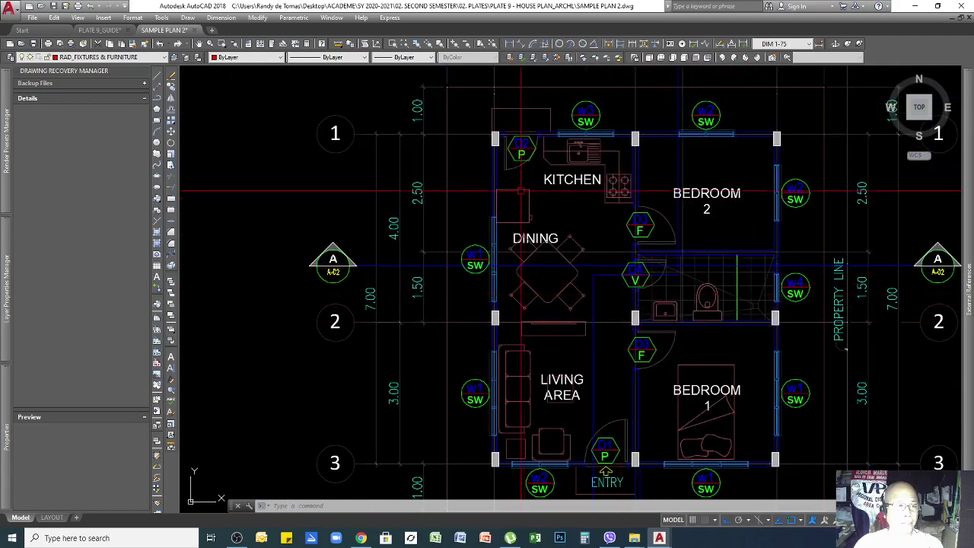
{"action": "scroll", "coordinate": [501, 114], "scroll_direction": "up", "scroll_amount": 2}
{"action": "scroll", "coordinate": [495, 198], "scroll_direction": "down", "scroll_amount": 4}
{"action": "scroll", "coordinate": [479, 282], "scroll_direction": "up", "scroll_amount": 2}
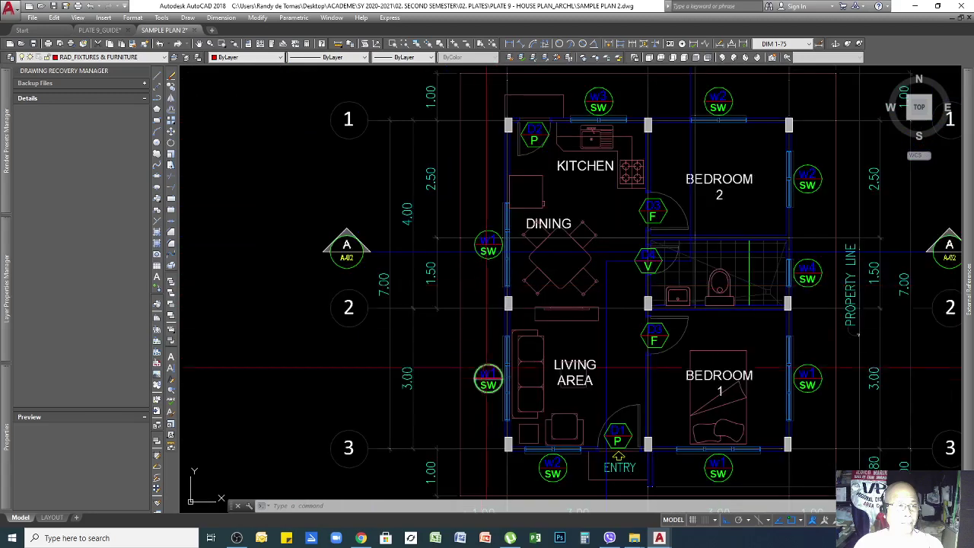
Step: Inspect the circular window tags around the living area, bedrooms and kitchen
{"action": "scroll", "coordinate": [488, 373], "scroll_direction": "up", "scroll_amount": 5}
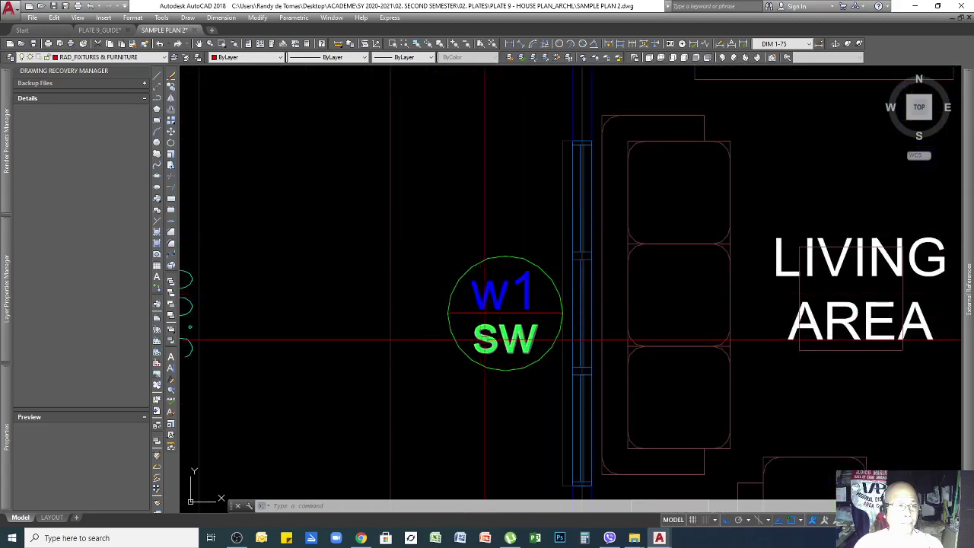
{"action": "scroll", "coordinate": [488, 345], "scroll_direction": "down", "scroll_amount": 6}
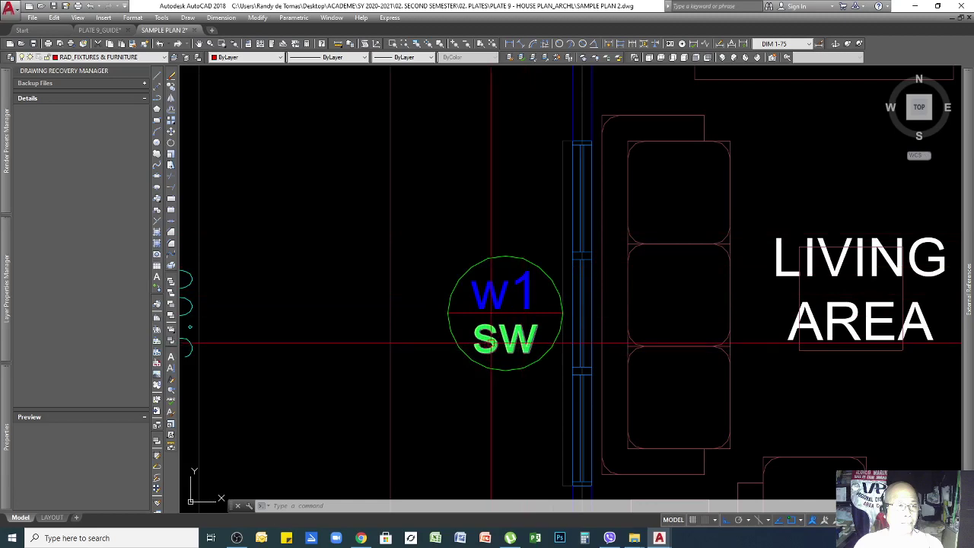
{"action": "scroll", "coordinate": [650, 354], "scroll_direction": "up", "scroll_amount": 2}
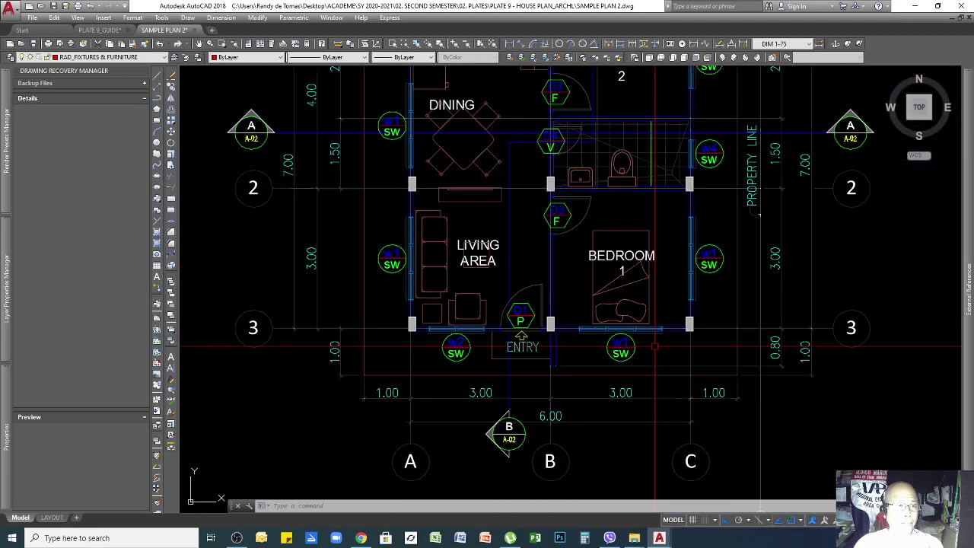
{"action": "scroll", "coordinate": [714, 169], "scroll_direction": "down", "scroll_amount": 2}
{"action": "scroll", "coordinate": [704, 165], "scroll_direction": "down", "scroll_amount": 3}
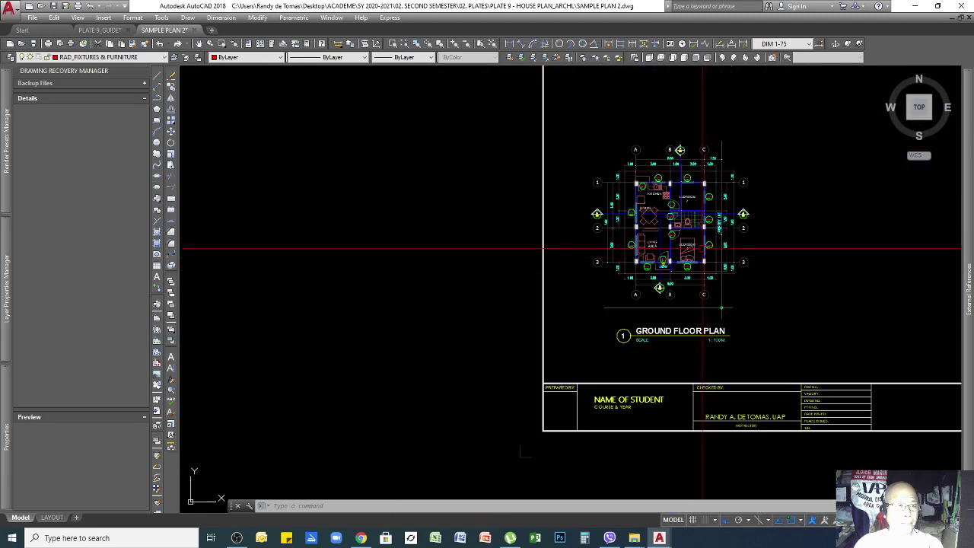
{"action": "scroll", "coordinate": [531, 174], "scroll_direction": "up", "scroll_amount": 6}
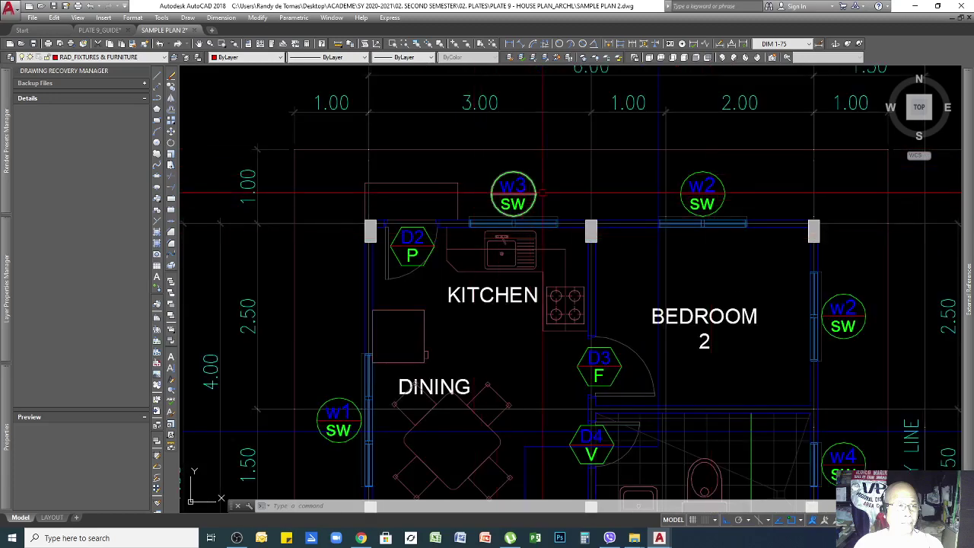
{"action": "scroll", "coordinate": [460, 224], "scroll_direction": "down", "scroll_amount": 4}
{"action": "scroll", "coordinate": [460, 225], "scroll_direction": "down", "scroll_amount": 3}
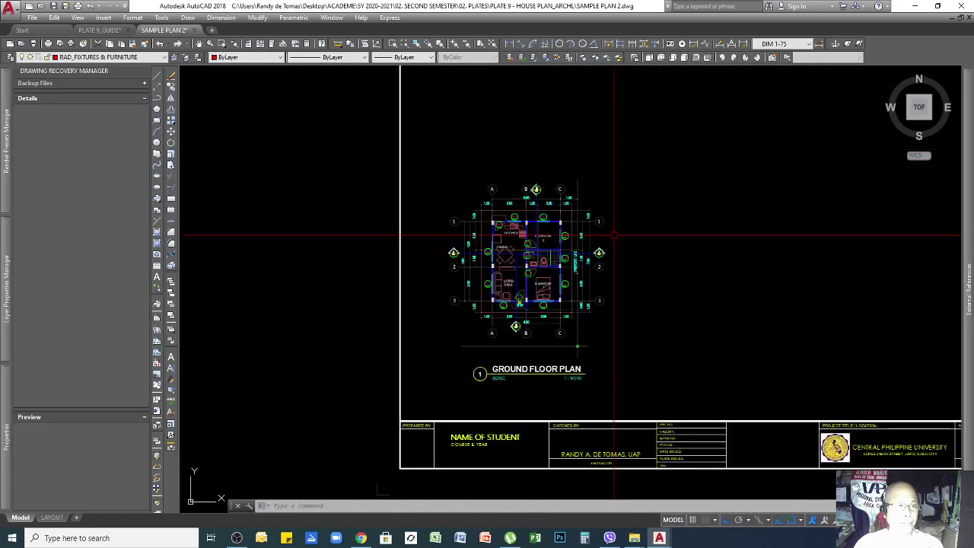
Step: Change the drawing title below the plan to PROPOSED FLOOR PLAN
{"action": "scroll", "coordinate": [508, 266], "scroll_direction": "up", "scroll_amount": 3}
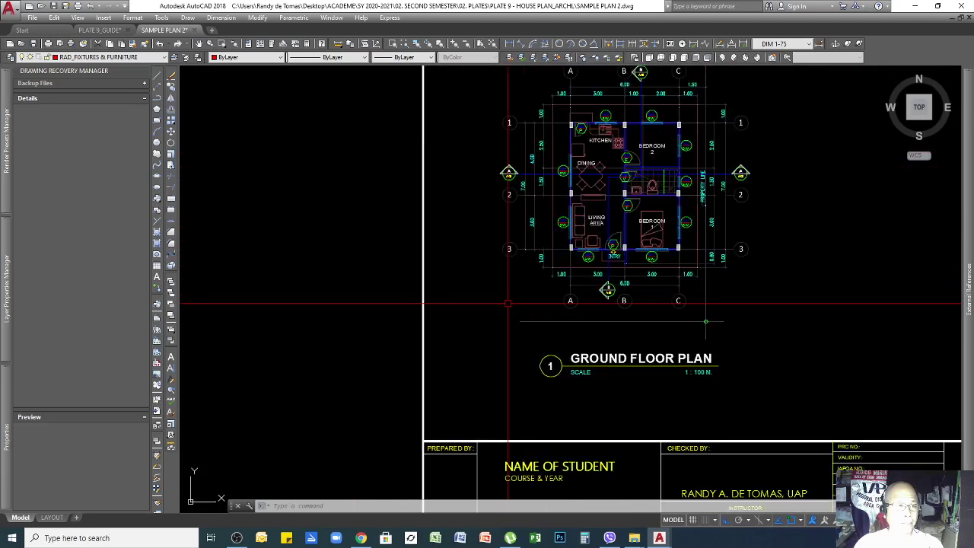
{"action": "scroll", "coordinate": [595, 368], "scroll_direction": "up", "scroll_amount": 2}
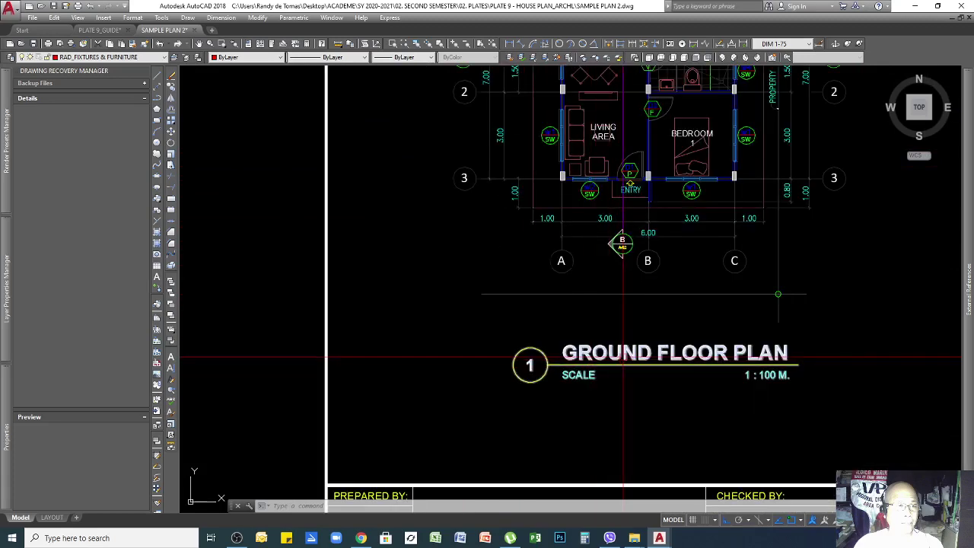
{"action": "double_click", "coordinate": [579, 354]}
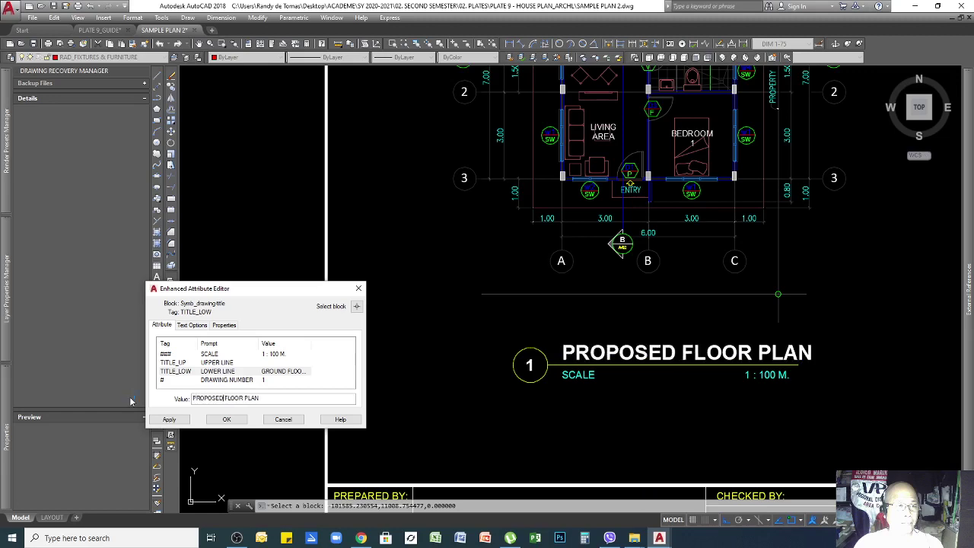
{"action": "left_click", "coordinate": [226, 419]}
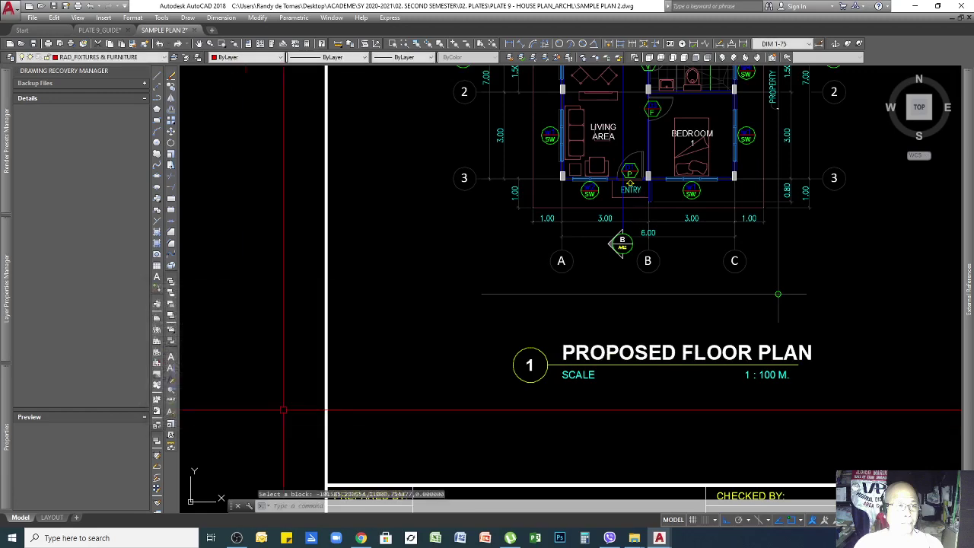
Step: Stretch the drawing title's underline to just past the end of the title text
{"action": "left_click", "coordinate": [798, 365]}
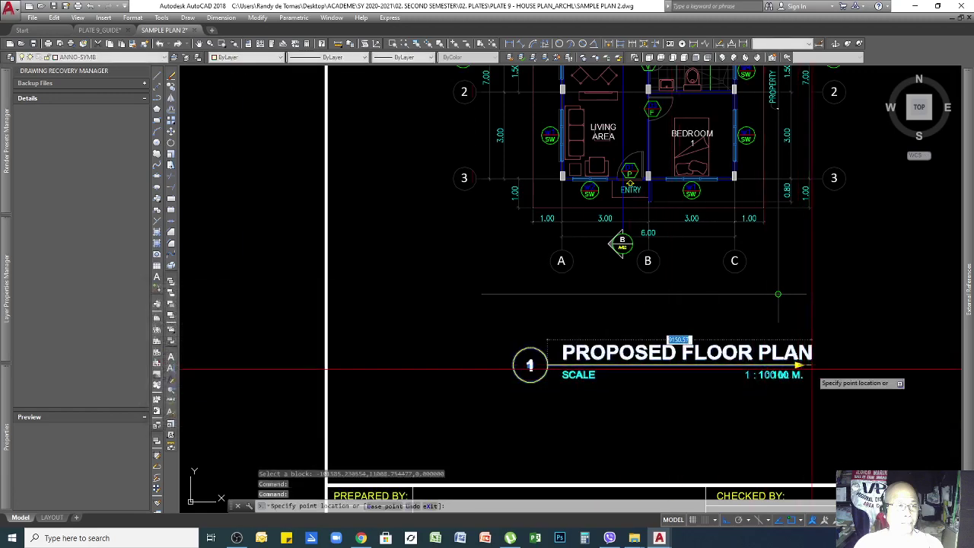
{"action": "left_click", "coordinate": [821, 366]}
{"action": "key", "text": "Escape"}
{"action": "scroll", "coordinate": [799, 395], "scroll_direction": "down", "scroll_amount": 2}
{"action": "key", "text": "Escape"}
{"action": "scroll", "coordinate": [799, 247], "scroll_direction": "up", "scroll_amount": 4}
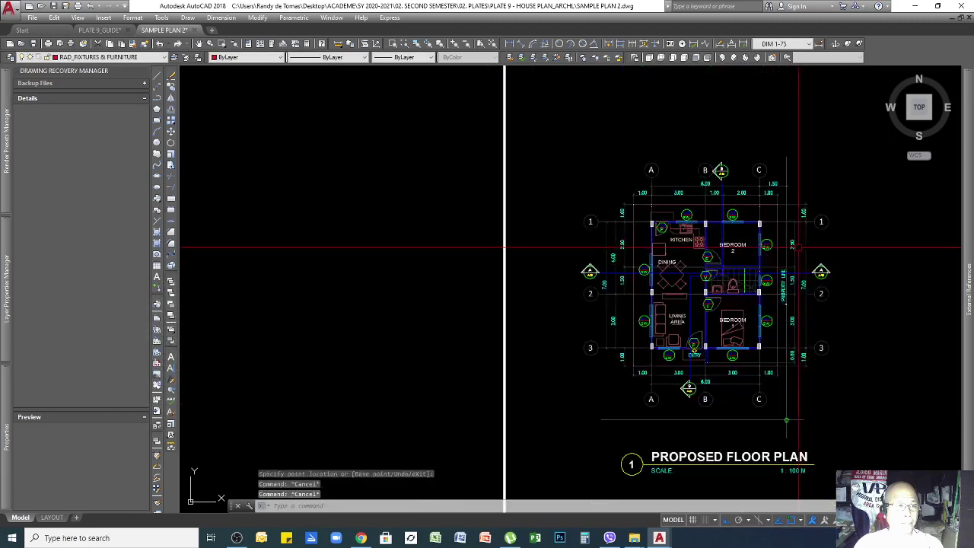
{"action": "scroll", "coordinate": [731, 223], "scroll_direction": "down", "scroll_amount": 3}
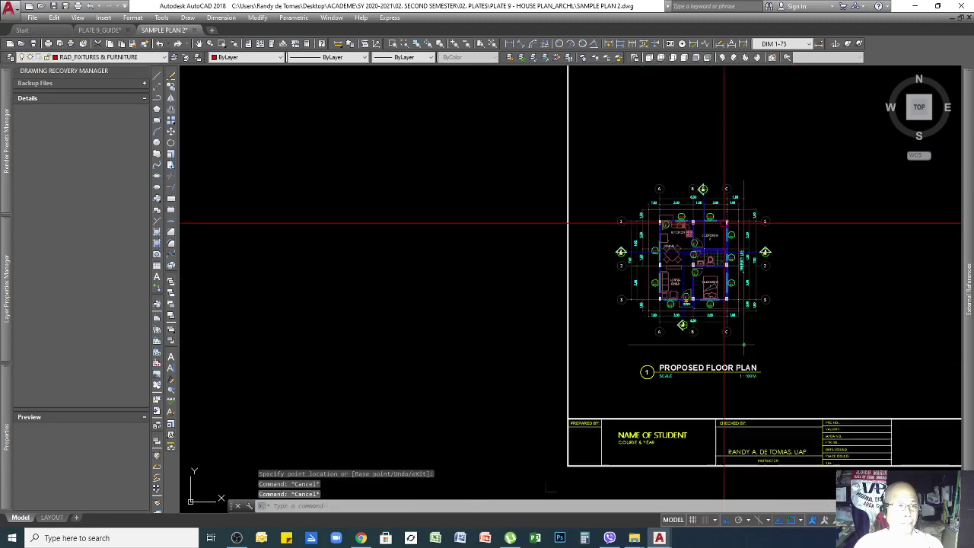
{"action": "scroll", "coordinate": [618, 282], "scroll_direction": "up", "scroll_amount": 3}
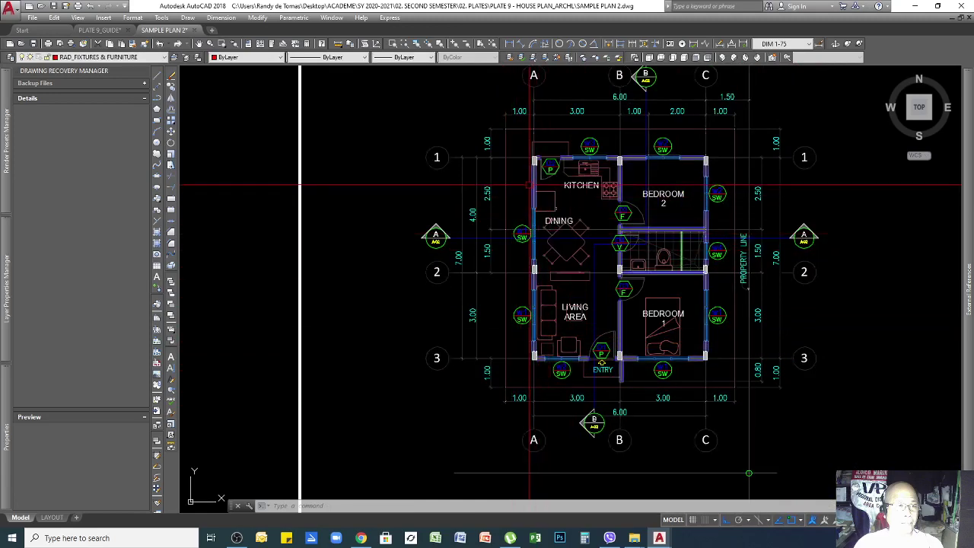
Step: Inspect the linetype of the rectangular outline that runs around the outside of the floor plan
{"action": "scroll", "coordinate": [523, 103], "scroll_direction": "up", "scroll_amount": 2}
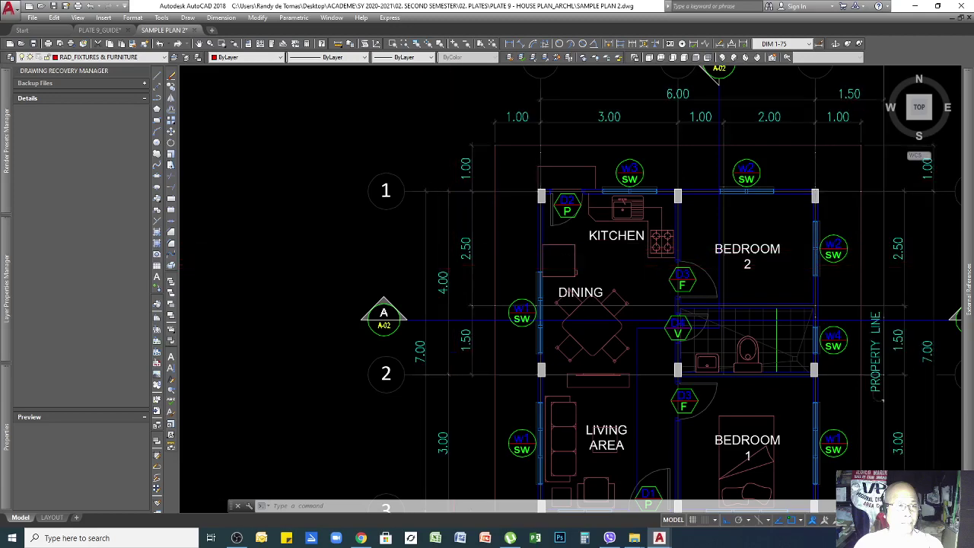
{"action": "scroll", "coordinate": [453, 265], "scroll_direction": "up", "scroll_amount": 2}
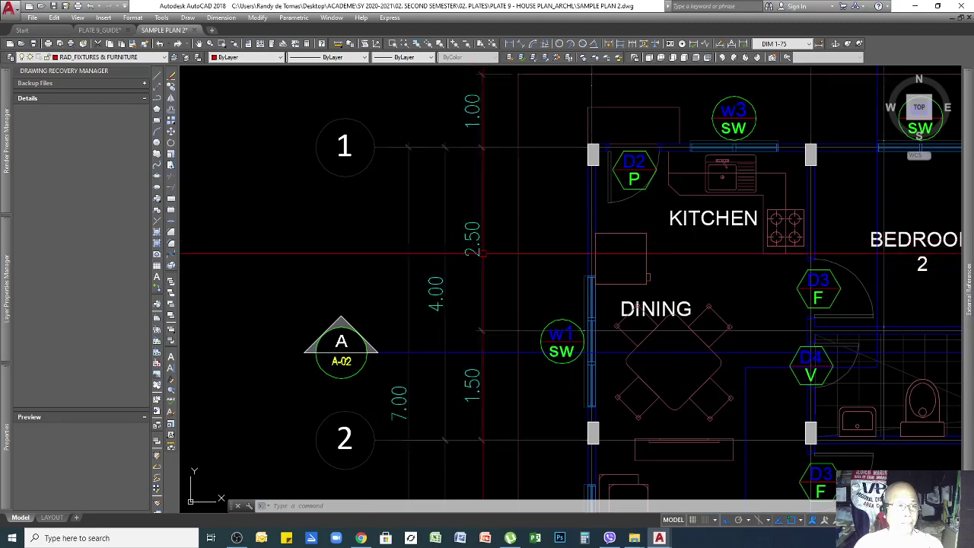
{"action": "scroll", "coordinate": [472, 251], "scroll_direction": "down", "scroll_amount": 2}
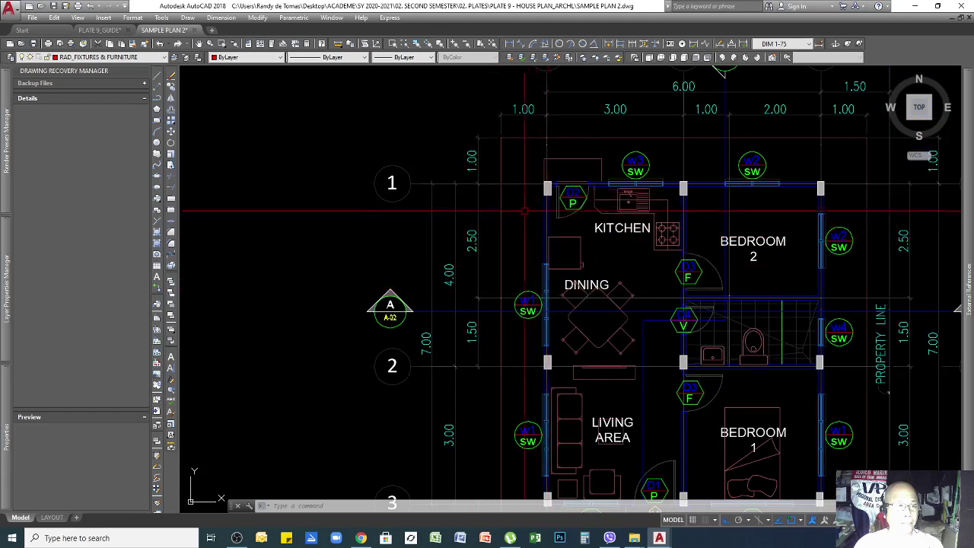
{"action": "left_click", "coordinate": [501, 166]}
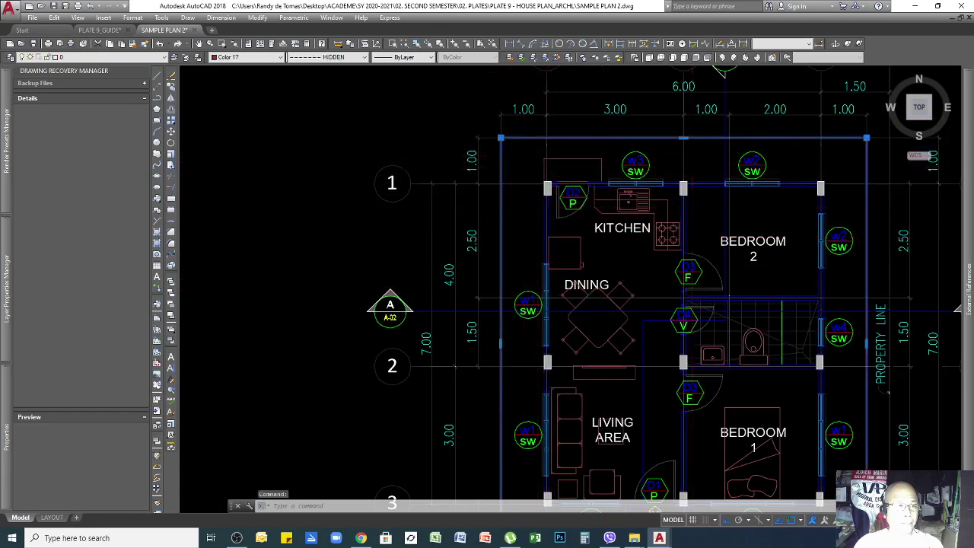
{"action": "scroll", "coordinate": [690, 206], "scroll_direction": "down", "scroll_amount": 1}
{"action": "scroll", "coordinate": [576, 430], "scroll_direction": "up", "scroll_amount": 1}
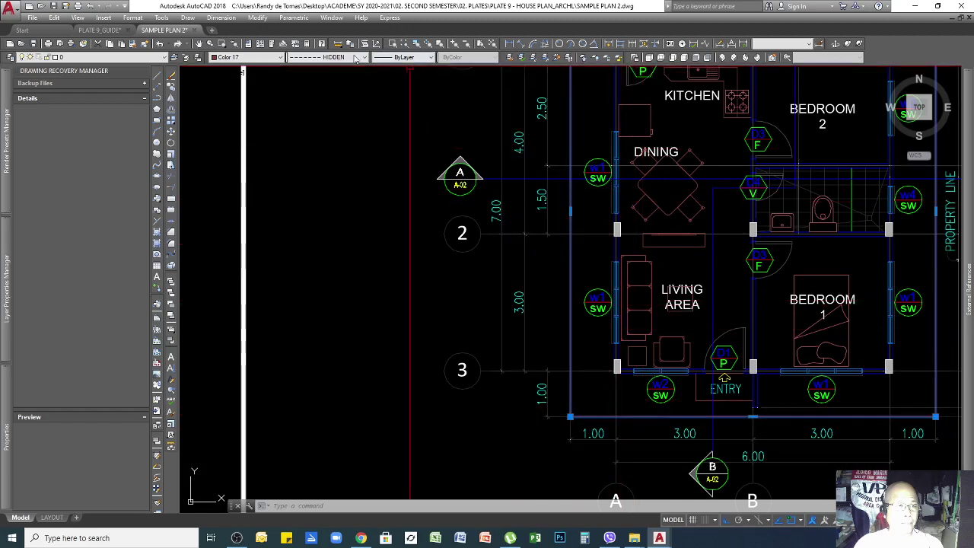
{"action": "key", "text": "Escape"}
{"action": "key", "text": "Escape"}
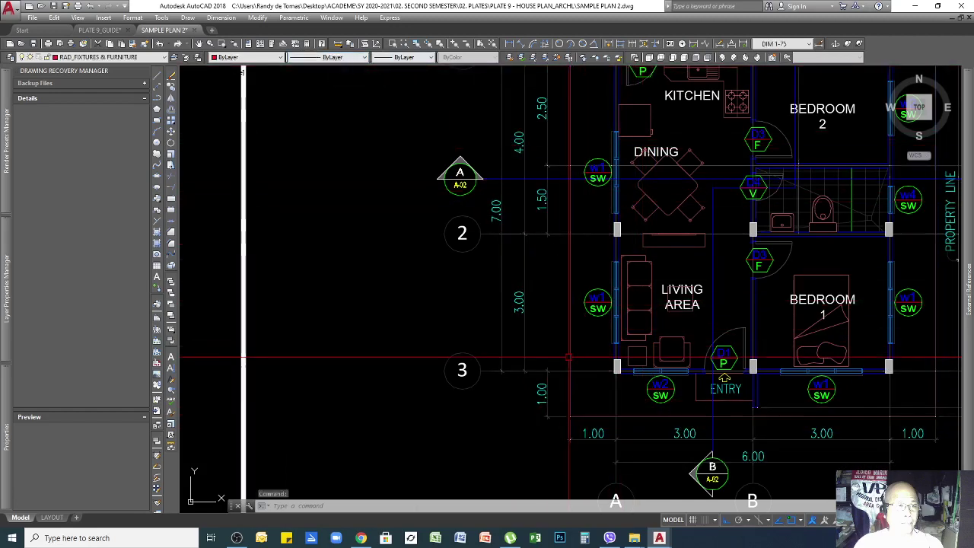
Step: Set the linetype scale of the rectangular outline around the floor plan to 100
{"action": "scroll", "coordinate": [571, 342], "scroll_direction": "up", "scroll_amount": 5}
{"action": "scroll", "coordinate": [569, 320], "scroll_direction": "up", "scroll_amount": 3}
{"action": "left_click", "coordinate": [558, 273]}
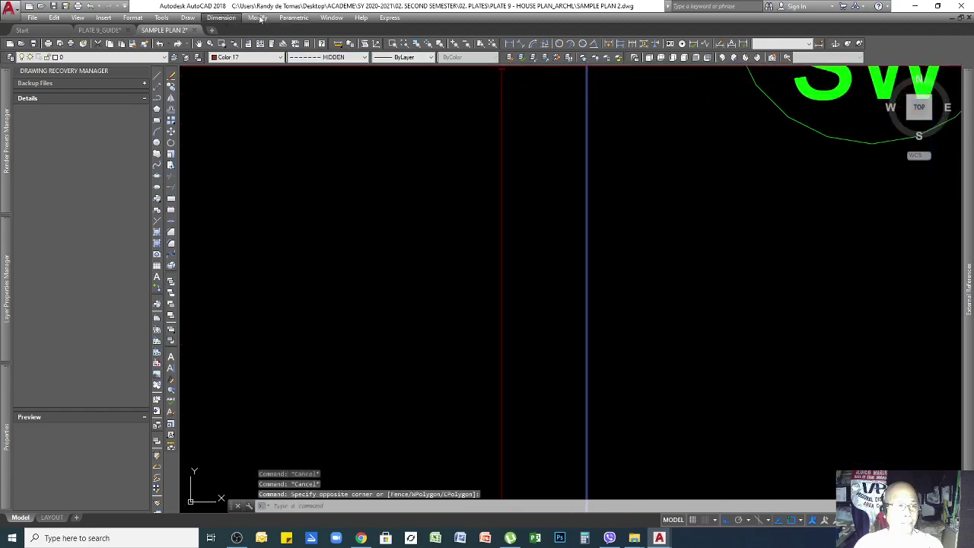
{"action": "left_click", "coordinate": [259, 18]}
{"action": "left_click", "coordinate": [275, 28]}
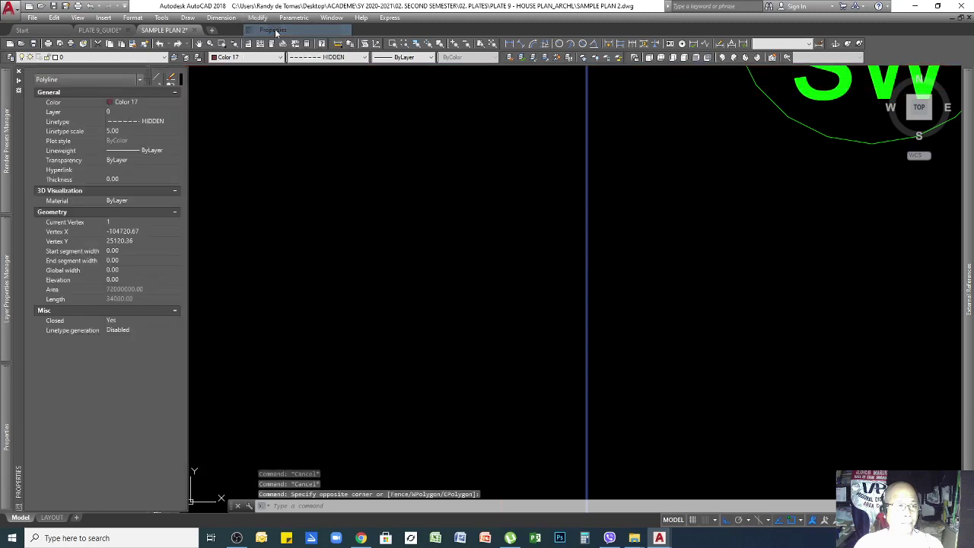
{"action": "left_click", "coordinate": [126, 131]}
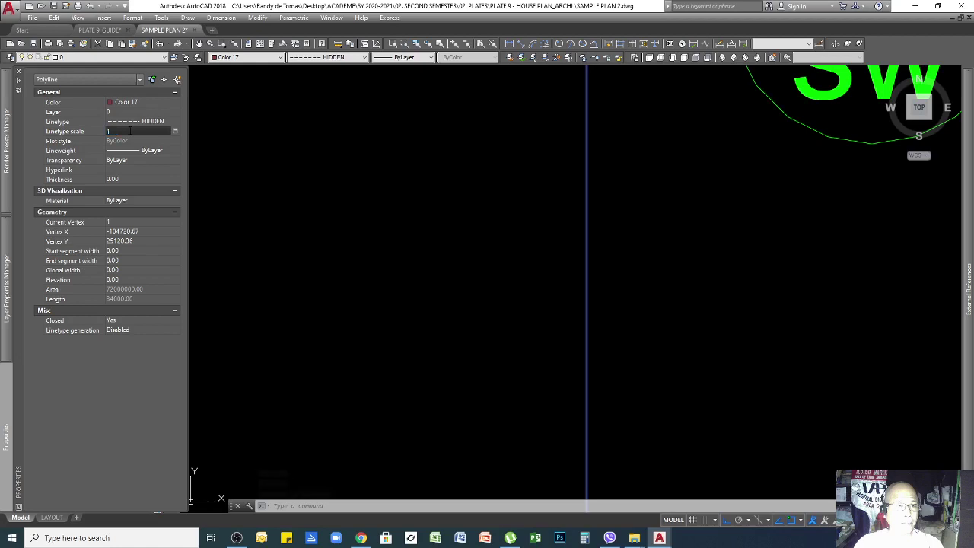
{"action": "scroll", "coordinate": [600, 211], "scroll_direction": "up", "scroll_amount": 3}
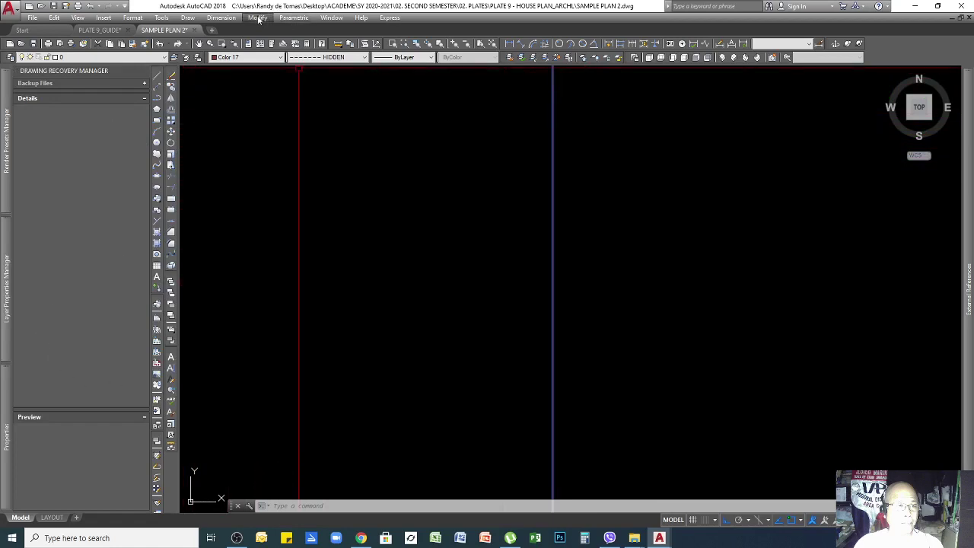
{"action": "left_click", "coordinate": [259, 17]}
{"action": "left_click", "coordinate": [262, 25]}
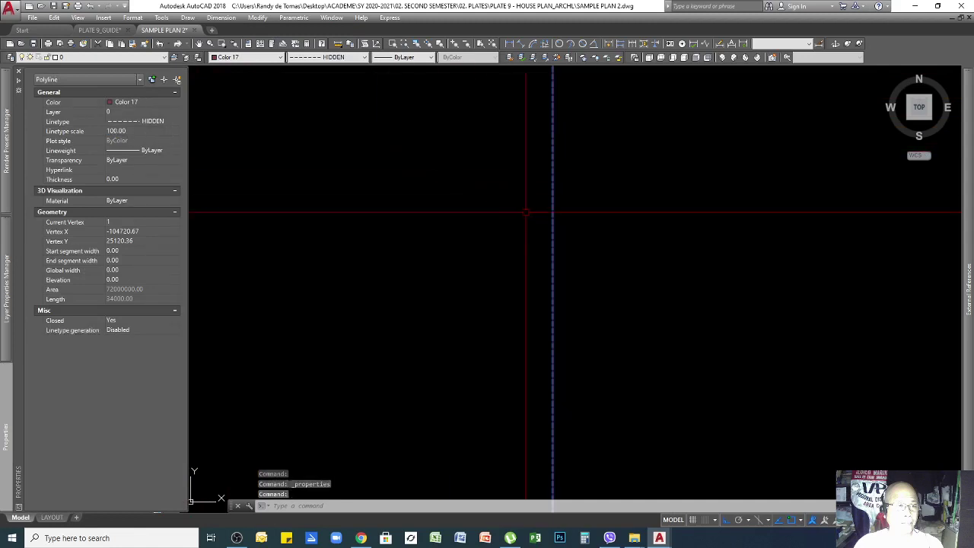
{"action": "key", "text": "ctrl+1"}
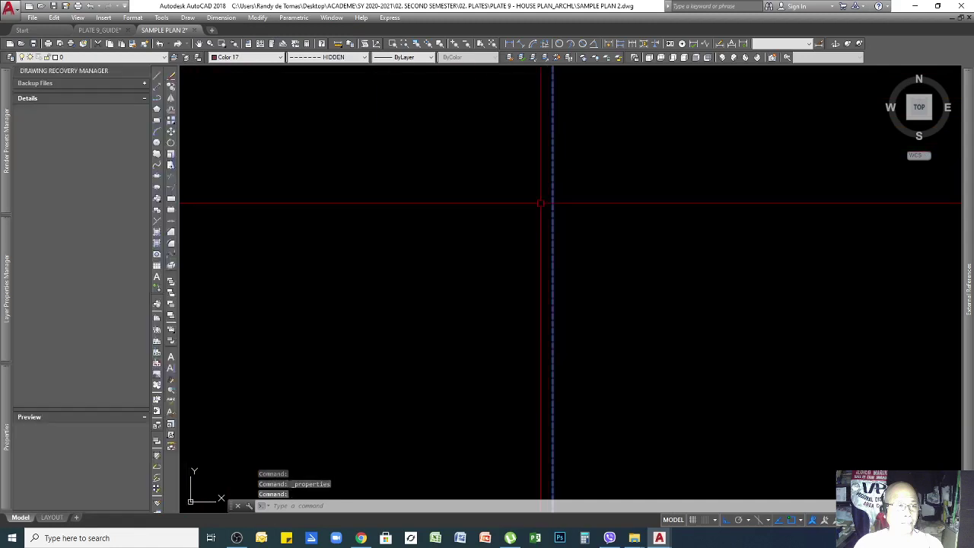
Step: Raise the linetype scale of the outline around the plan to 1000
{"action": "left_click", "coordinate": [259, 17]}
{"action": "left_click", "coordinate": [265, 26]}
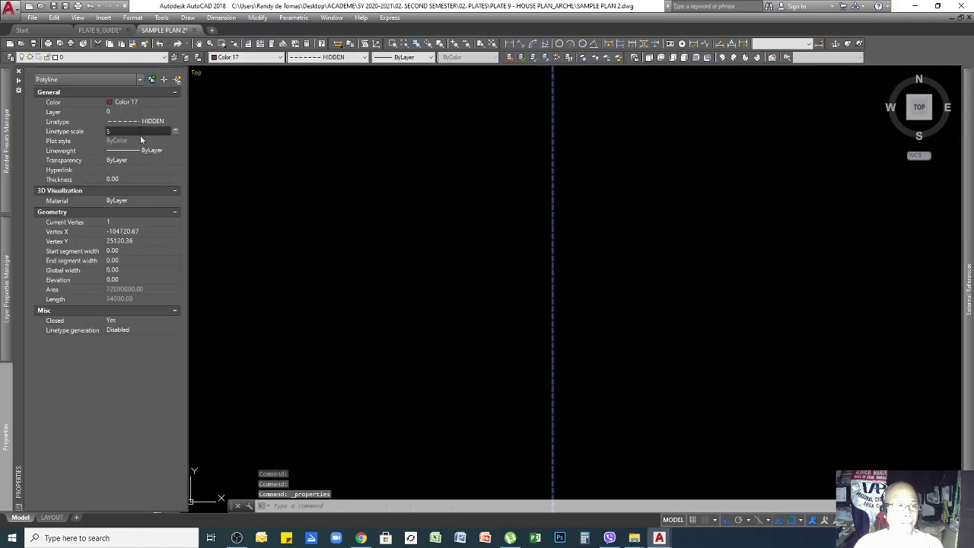
{"action": "type", "text": "1000"}
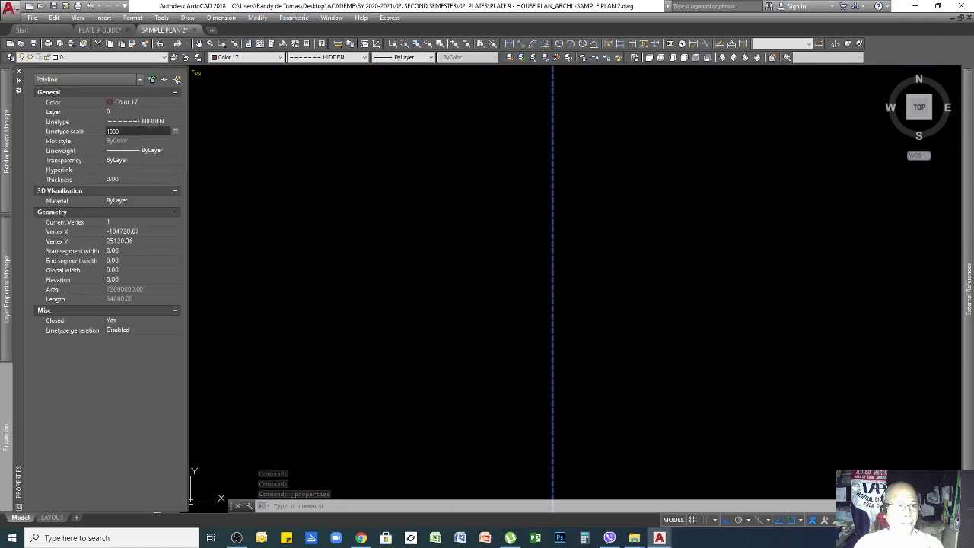
{"action": "scroll", "coordinate": [580, 303], "scroll_direction": "down", "scroll_amount": 10}
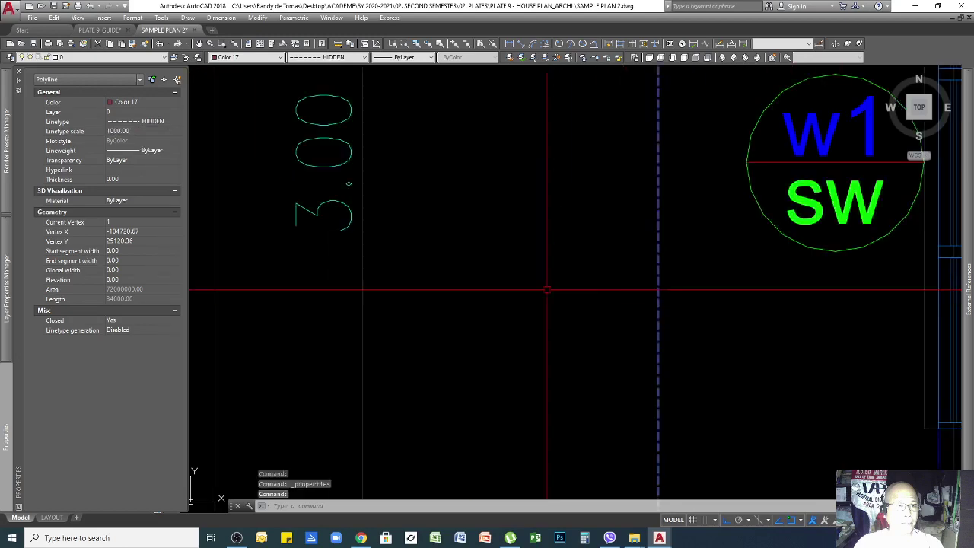
{"action": "key", "text": "Escape"}
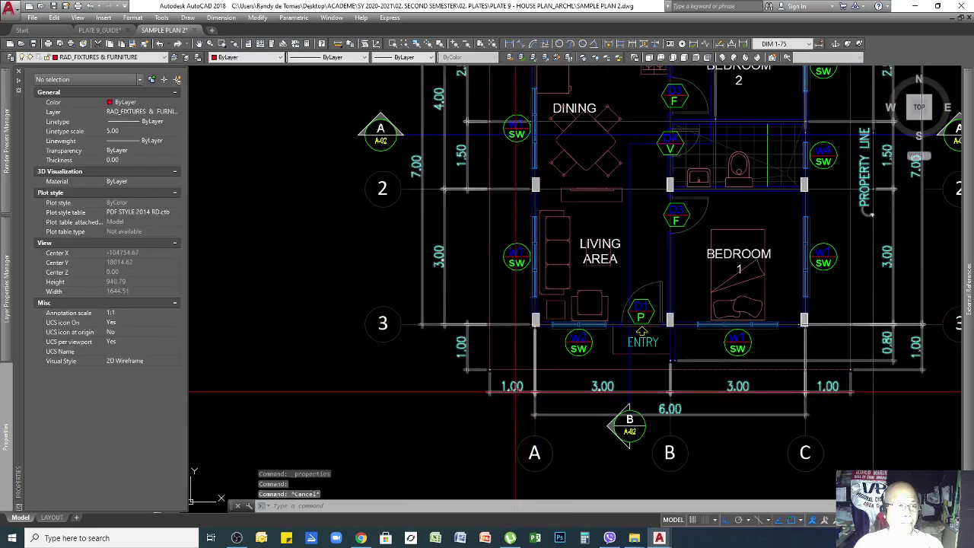
Step: Set the linetype scale of the outline around the floor plan to 10000
{"action": "scroll", "coordinate": [488, 357], "scroll_direction": "up", "scroll_amount": 4}
{"action": "scroll", "coordinate": [515, 362], "scroll_direction": "down", "scroll_amount": 6}
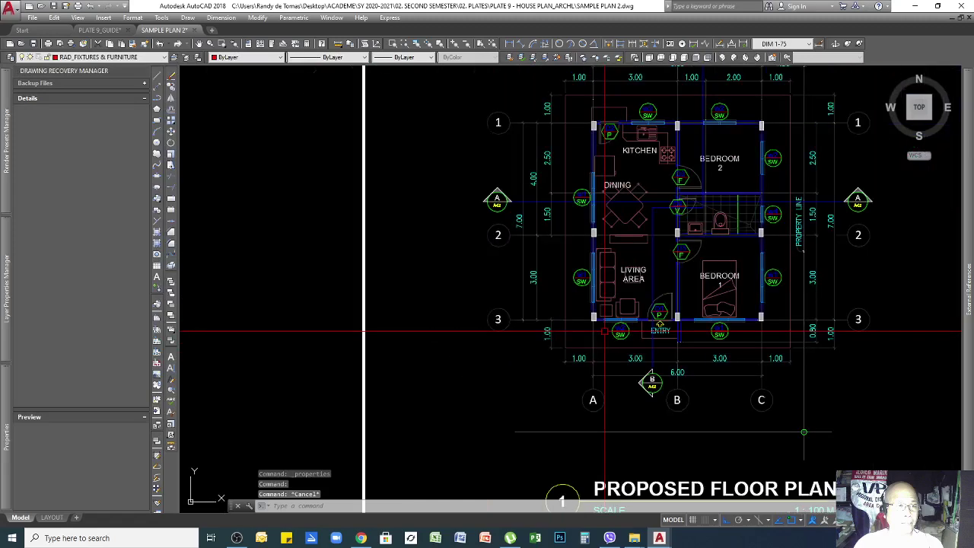
{"action": "scroll", "coordinate": [569, 258], "scroll_direction": "up", "scroll_amount": 3}
{"action": "scroll", "coordinate": [569, 239], "scroll_direction": "up", "scroll_amount": 4}
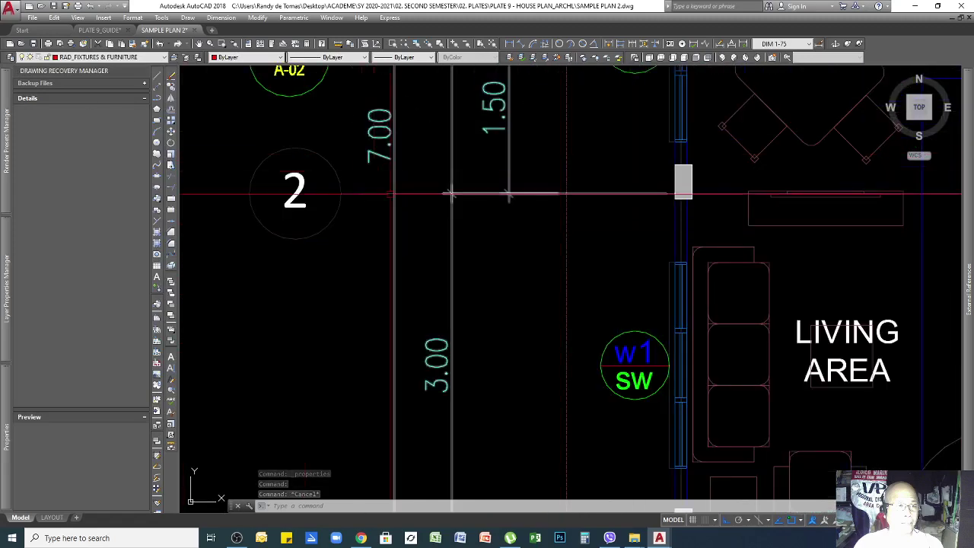
{"action": "left_click", "coordinate": [590, 243]}
{"action": "scroll", "coordinate": [568, 293], "scroll_direction": "down", "scroll_amount": 4}
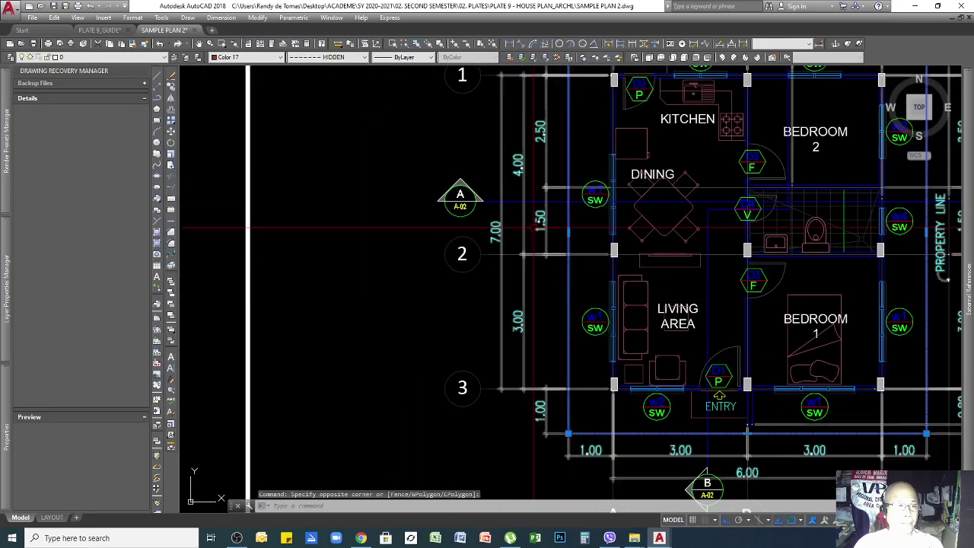
{"action": "left_click", "coordinate": [259, 17]}
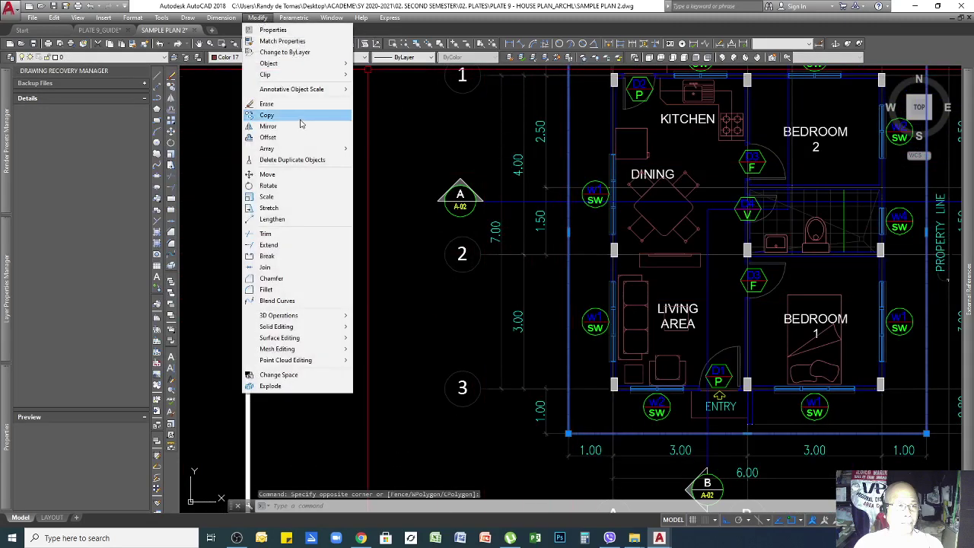
{"action": "left_click", "coordinate": [274, 30]}
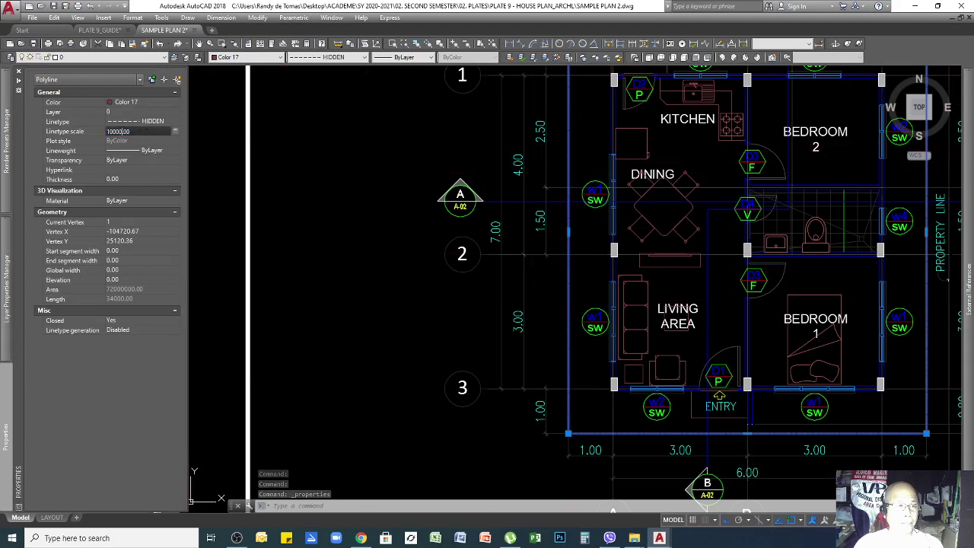
{"action": "key", "text": "Return"}
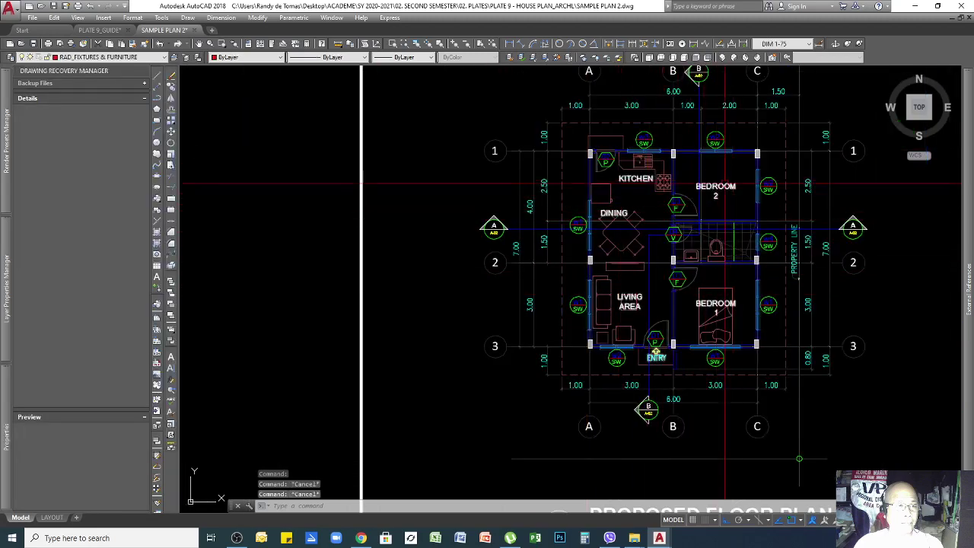
Step: Draw a small horizontal rectangle in the empty area to the left of the floor plan sheet
{"action": "scroll", "coordinate": [623, 237], "scroll_direction": "down", "scroll_amount": 4}
{"action": "scroll", "coordinate": [600, 219], "scroll_direction": "up", "scroll_amount": 4}
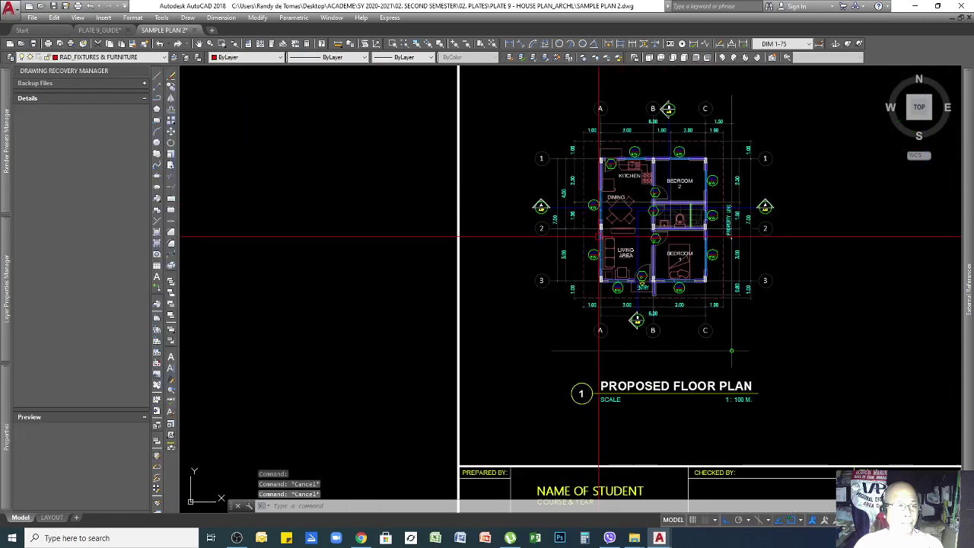
{"action": "scroll", "coordinate": [609, 229], "scroll_direction": "down", "scroll_amount": 2}
{"action": "scroll", "coordinate": [701, 311], "scroll_direction": "down", "scroll_amount": 4}
{"action": "scroll", "coordinate": [532, 310], "scroll_direction": "up", "scroll_amount": 4}
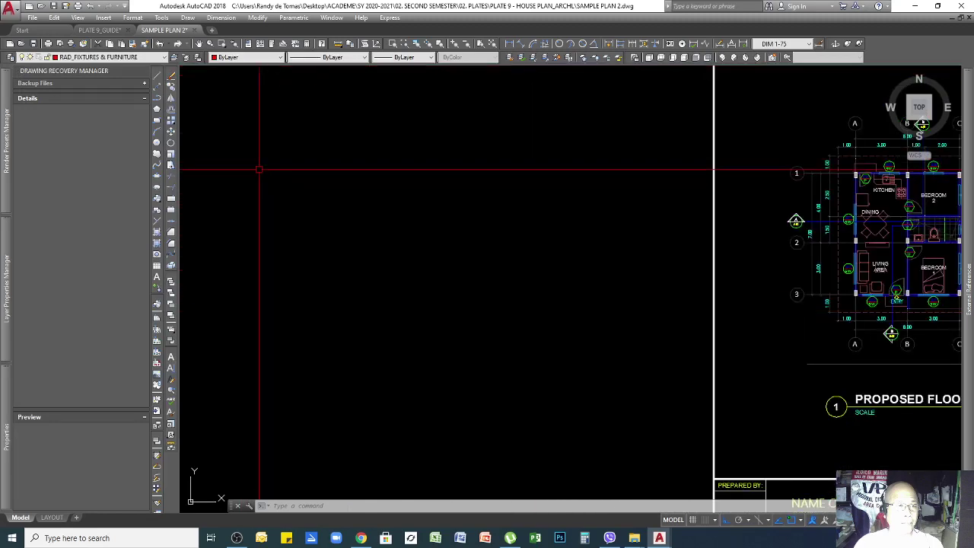
{"action": "left_click", "coordinate": [157, 120]}
{"action": "left_click", "coordinate": [568, 279]}
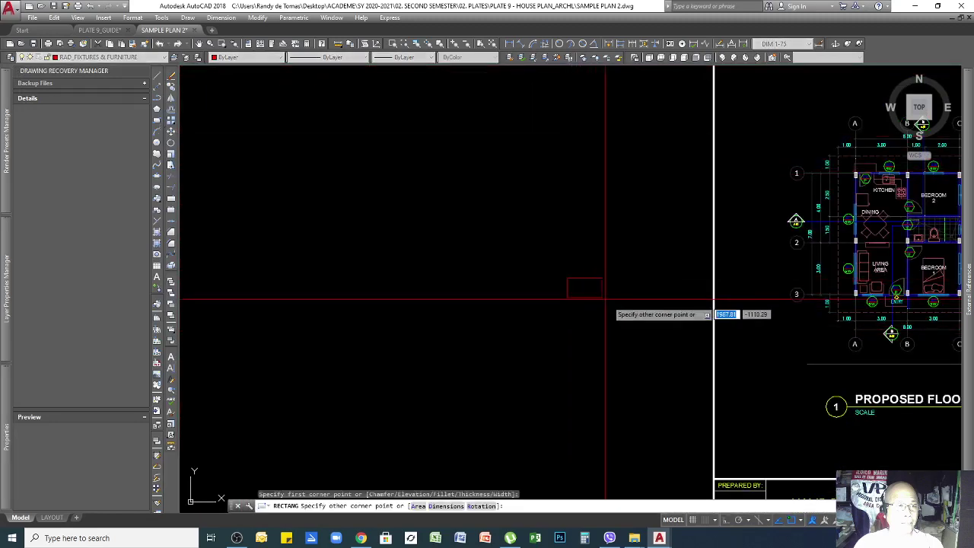
{"action": "left_click", "coordinate": [631, 322]}
{"action": "scroll", "coordinate": [609, 286], "scroll_direction": "up", "scroll_amount": 2}
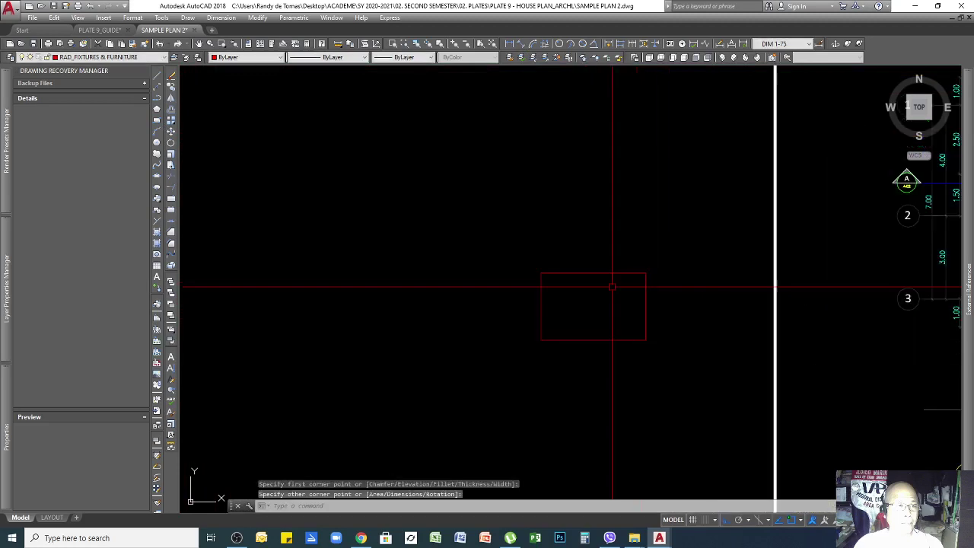
{"action": "key", "text": "Return"}
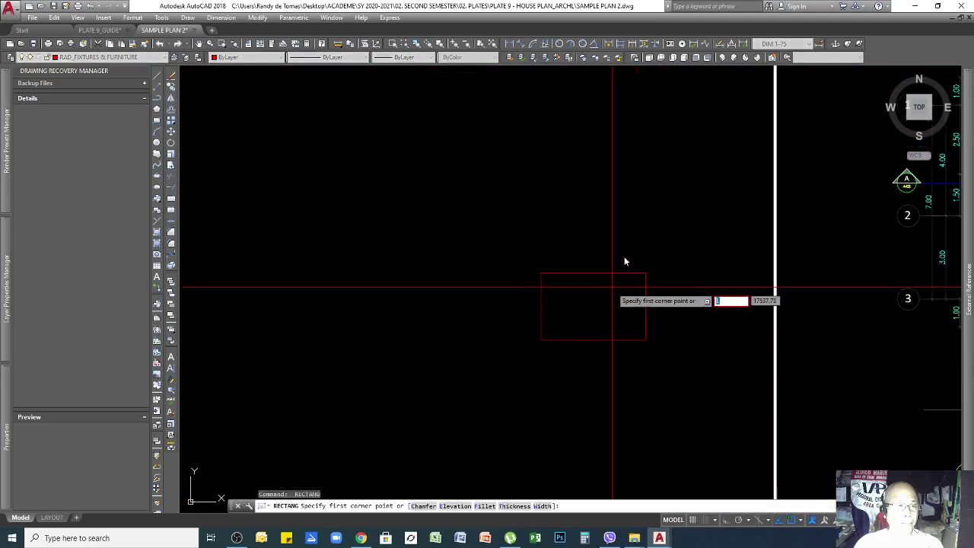
{"action": "key", "text": "Escape"}
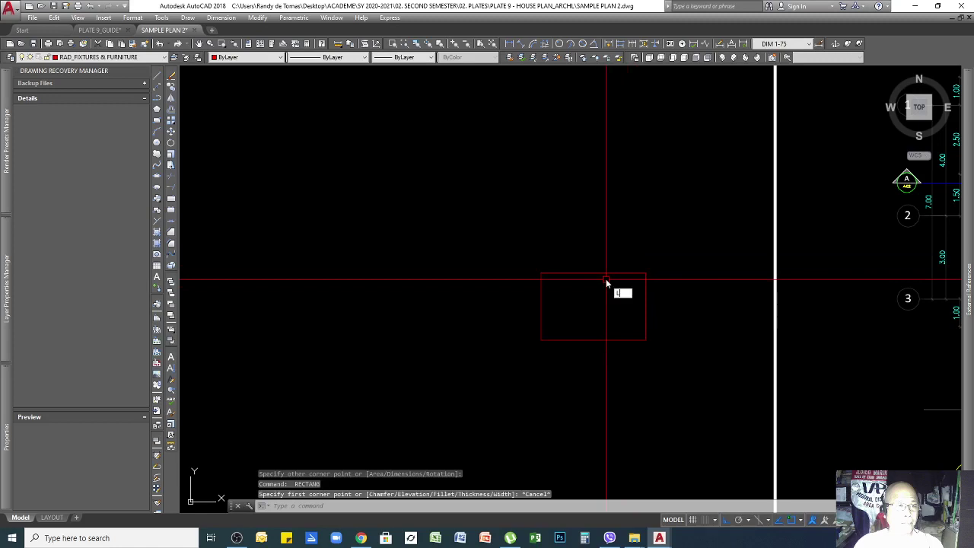
Step: Draw a vertical line about 1230 units tall from the rectangle's top-edge midpoint, continuing with a sloping line to its upper right corner
{"action": "type", "text": "l"}
{"action": "key", "text": "Return"}
{"action": "left_click", "coordinate": [595, 274]}
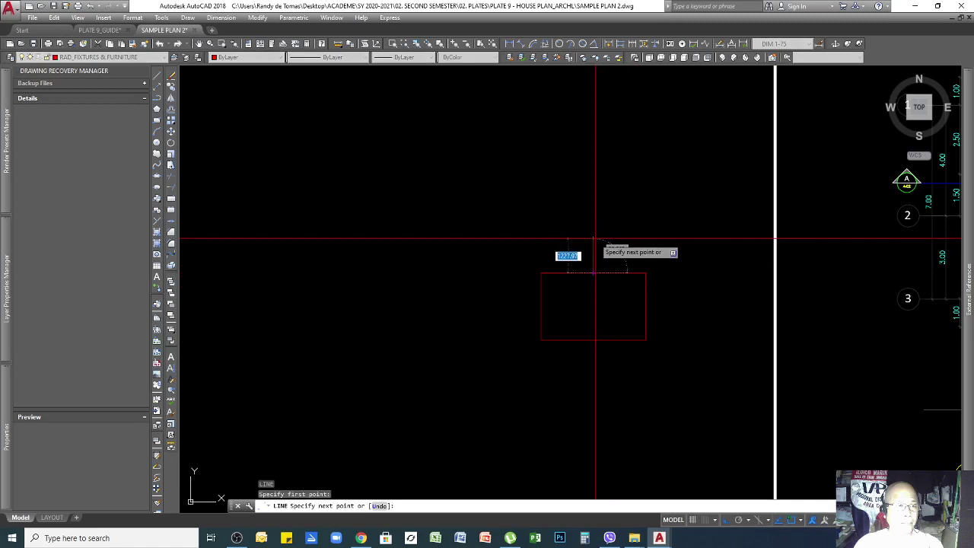
{"action": "left_click", "coordinate": [595, 239]}
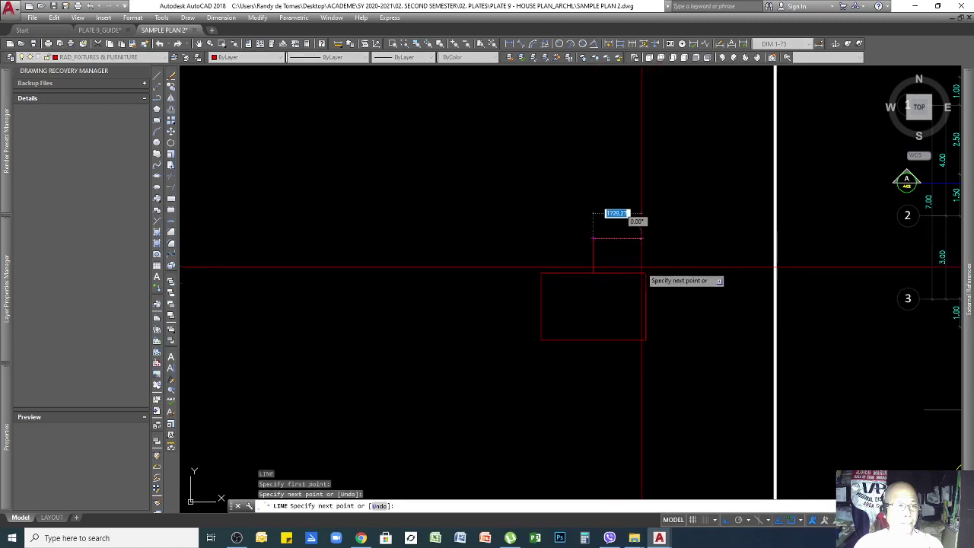
{"action": "left_click", "coordinate": [645, 271]}
{"action": "key", "text": "Return"}
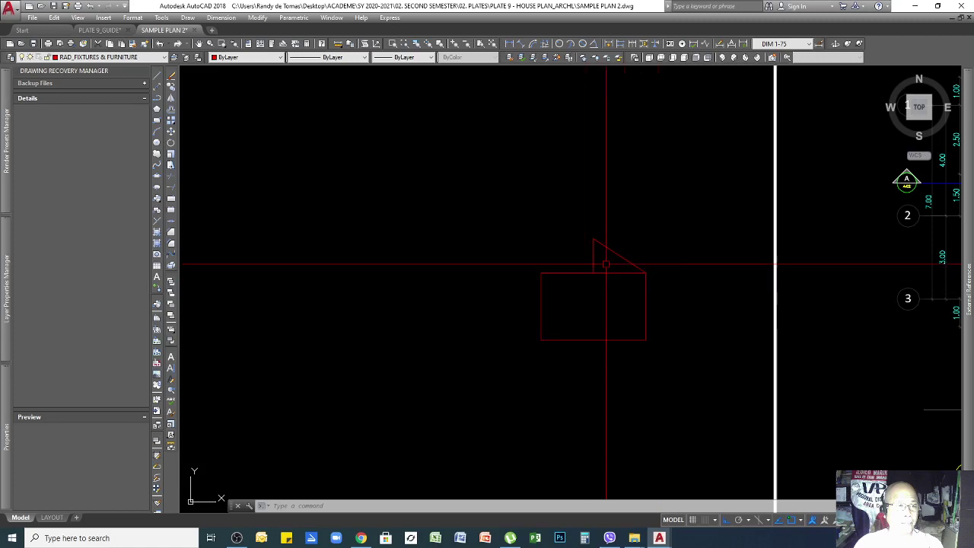
Step: Mirror the sloping roof line about the vertical axis through the apex, keeping the original line
{"action": "scroll", "coordinate": [607, 264], "scroll_direction": "up", "scroll_amount": 2}
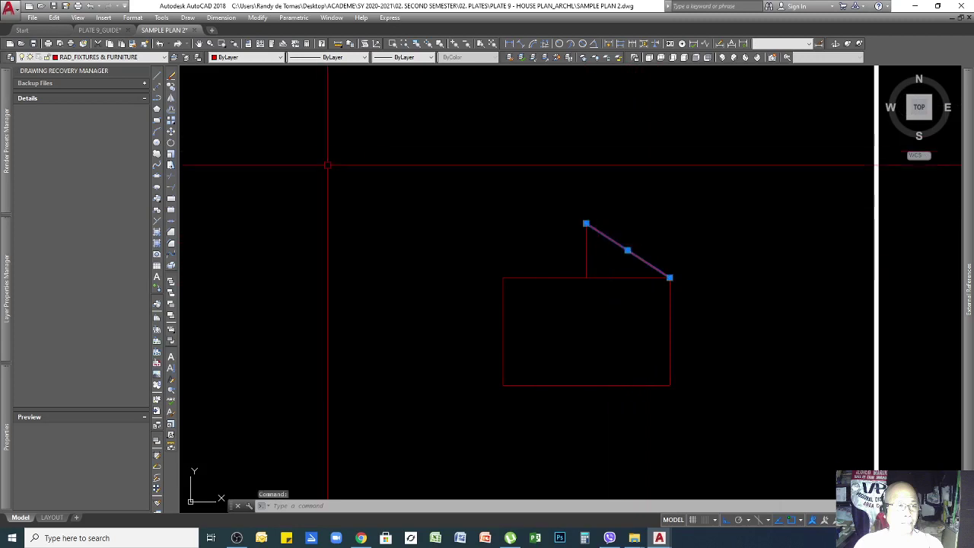
{"action": "left_click", "coordinate": [171, 97]}
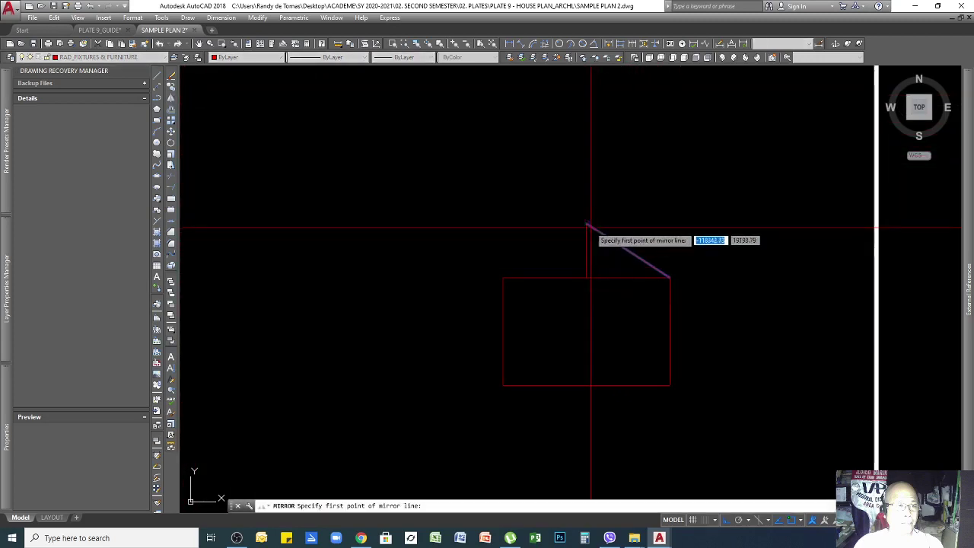
{"action": "left_click", "coordinate": [586, 224]}
{"action": "left_click", "coordinate": [593, 157]}
{"action": "key", "text": "Return"}
Step: Erase the vertical centre line inside the gable above the rectangle
{"action": "left_click", "coordinate": [602, 252]}
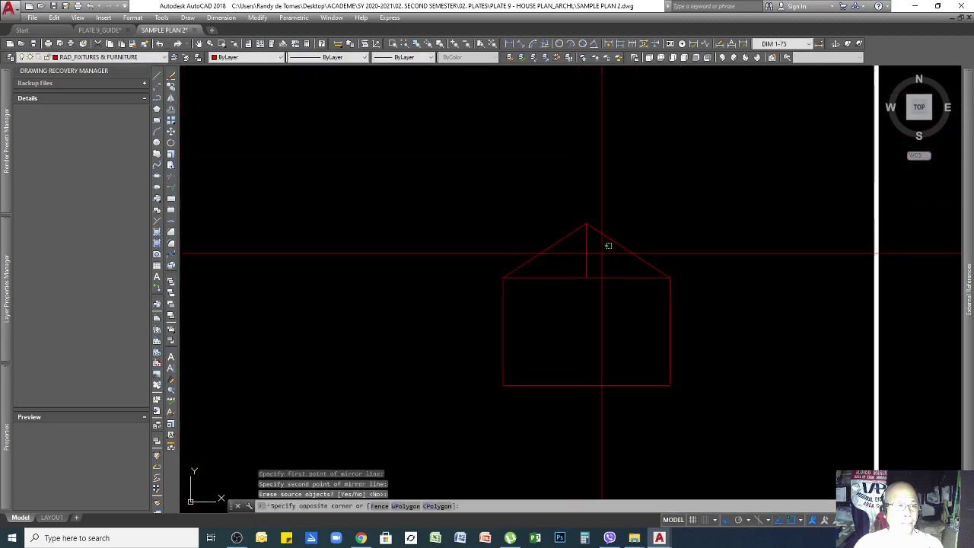
{"action": "left_click", "coordinate": [580, 264]}
{"action": "left_click", "coordinate": [691, 229]}
{"action": "key", "text": "Delete"}
{"action": "scroll", "coordinate": [673, 301], "scroll_direction": "down", "scroll_amount": 4}
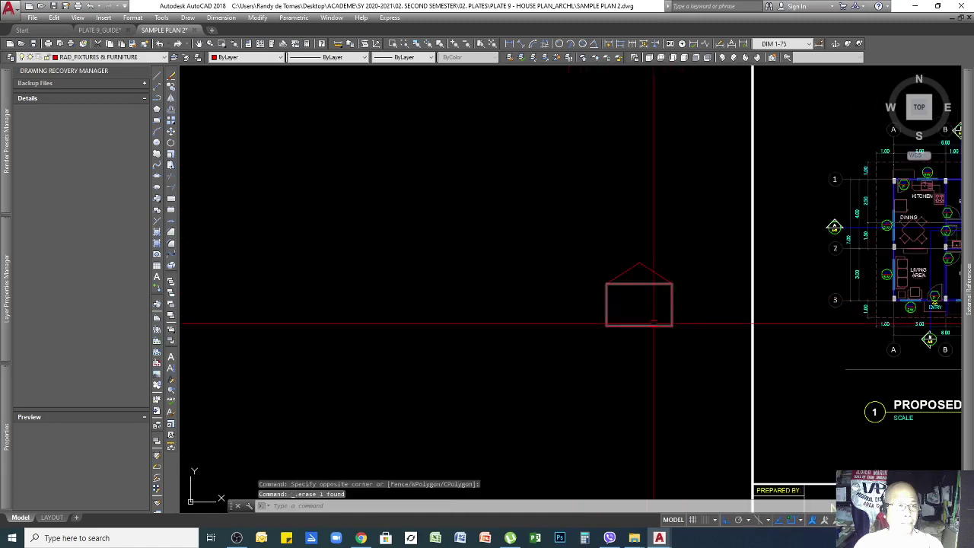
Step: Explode the rectangle below the gable and offset its two vertical sides outward by 1000
{"action": "scroll", "coordinate": [586, 324], "scroll_direction": "down", "scroll_amount": 2}
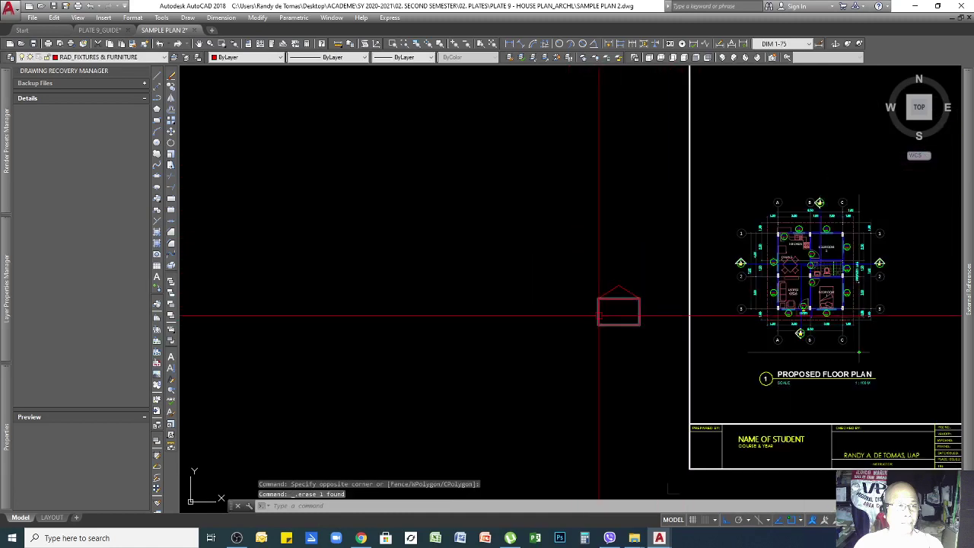
{"action": "left_click", "coordinate": [602, 317]}
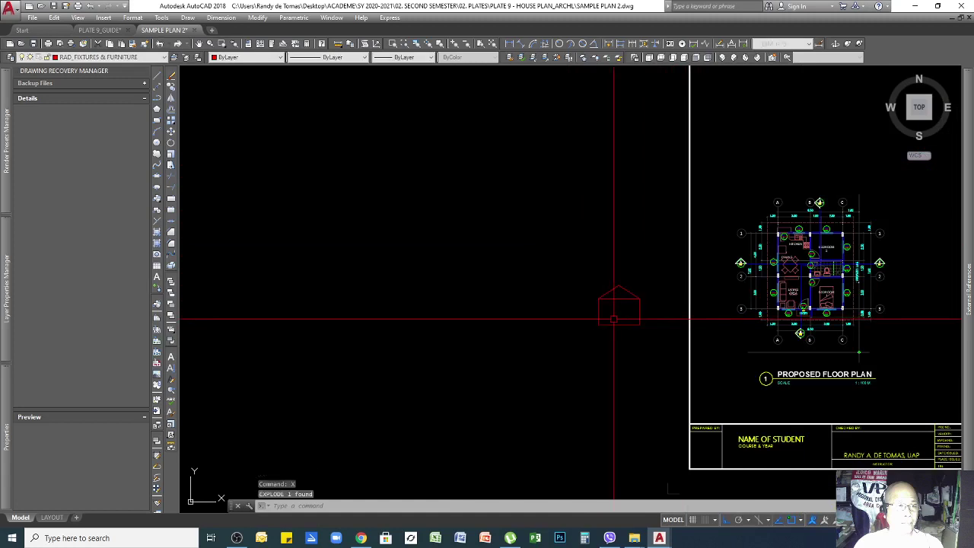
{"action": "scroll", "coordinate": [605, 319], "scroll_direction": "up", "scroll_amount": 4}
{"action": "type", "text": "o"}
{"action": "key", "text": "Return"}
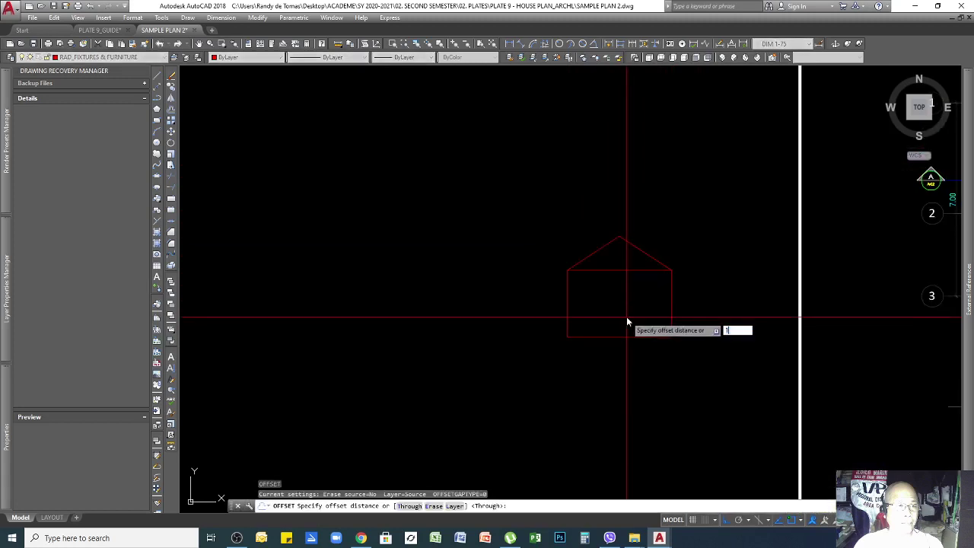
{"action": "type", "text": "1000"}
{"action": "key", "text": "Return"}
{"action": "left_click", "coordinate": [671, 283]}
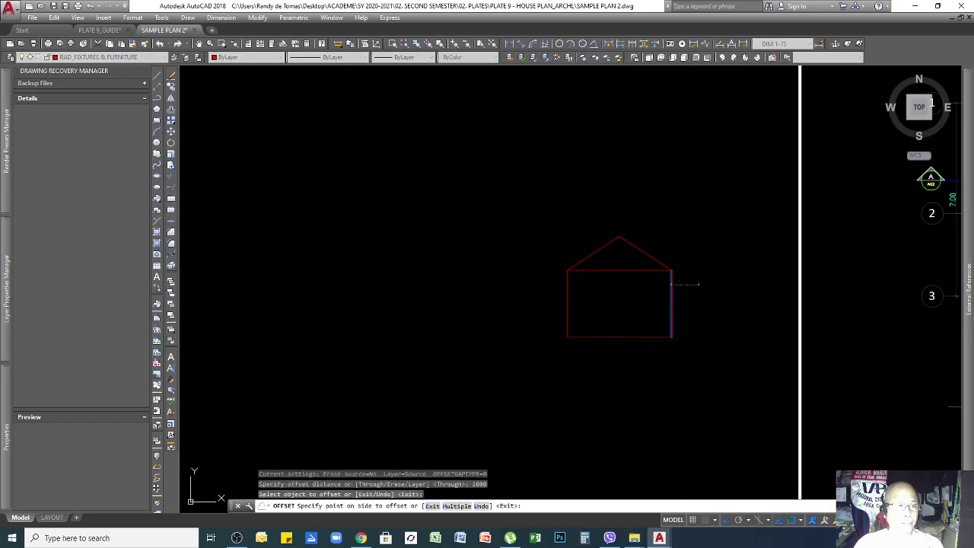
{"action": "left_click", "coordinate": [692, 285]}
{"action": "left_click", "coordinate": [568, 303]}
{"action": "left_click", "coordinate": [551, 304]}
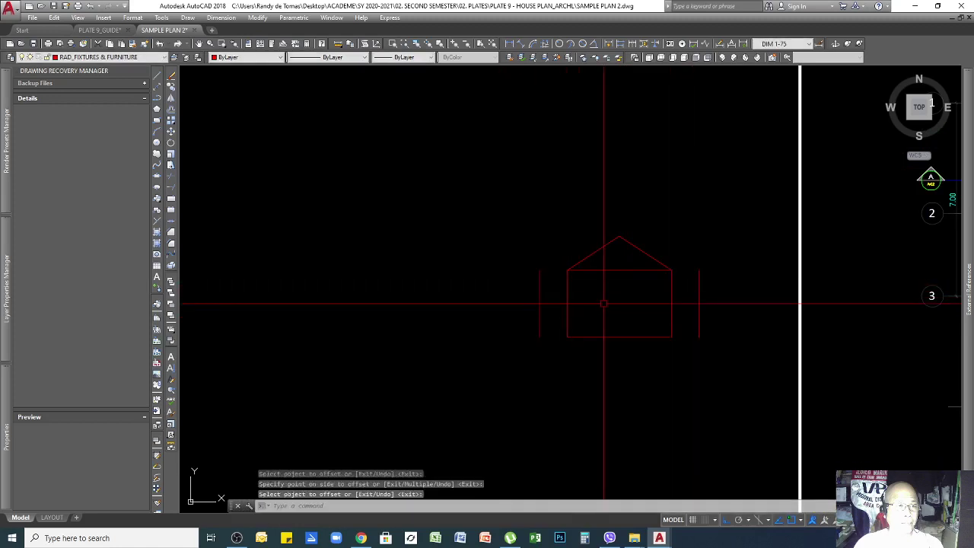
Step: Extend the two sloping roof lines down to the offset vertical lines on either side of the house
{"action": "key", "text": "Return"}
{"action": "left_click", "coordinate": [550, 303]}
{"action": "left_click", "coordinate": [496, 300]}
{"action": "key", "text": "Return"}
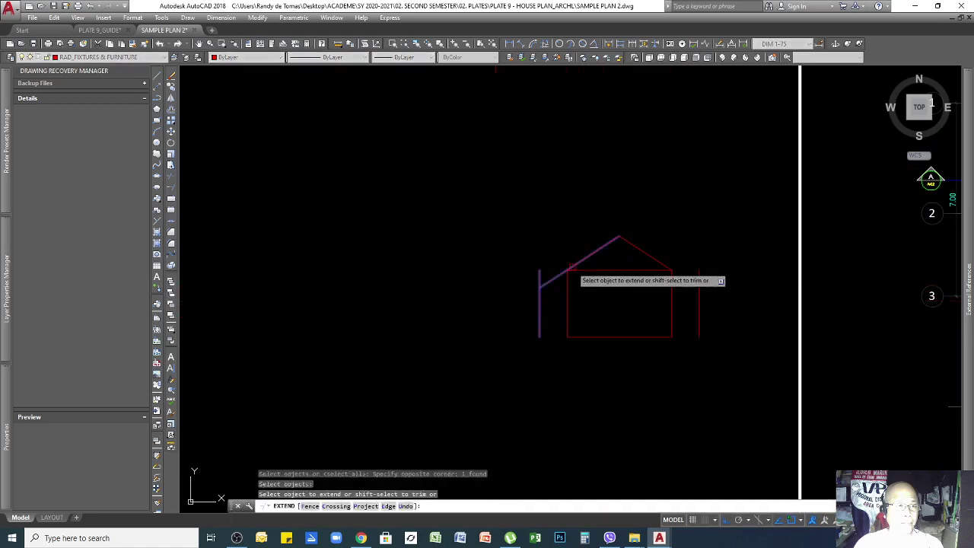
{"action": "left_click", "coordinate": [577, 264]}
{"action": "key", "text": "Return"}
{"action": "key", "text": "Return"}
{"action": "left_click", "coordinate": [705, 295]}
{"action": "left_click", "coordinate": [702, 293]}
{"action": "left_click", "coordinate": [696, 287]}
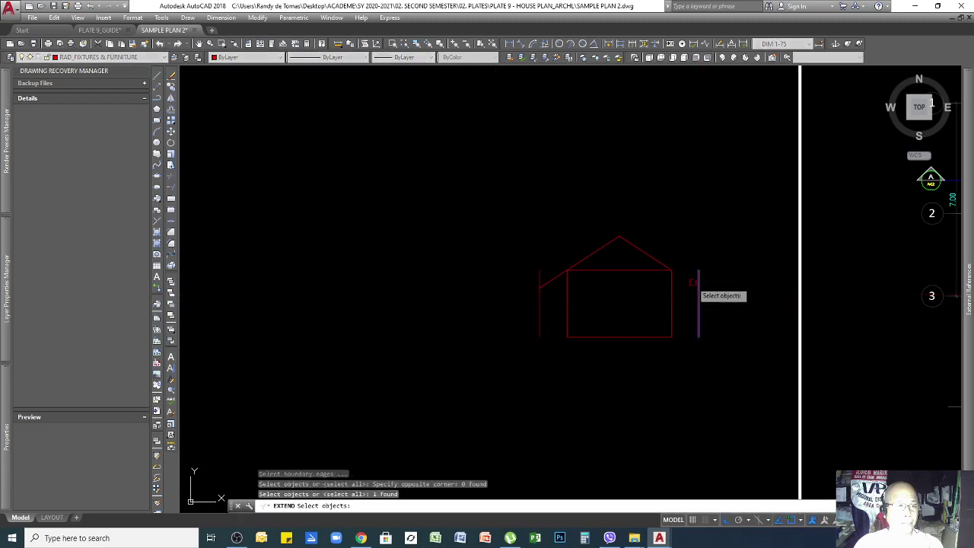
{"action": "key", "text": "Return"}
{"action": "left_click", "coordinate": [659, 264]}
{"action": "key", "text": "Return"}
Step: Erase the two offset vertical lines outside the gabled house
{"action": "left_click", "coordinate": [714, 300]}
{"action": "left_click", "coordinate": [691, 313]}
{"action": "left_click", "coordinate": [547, 304]}
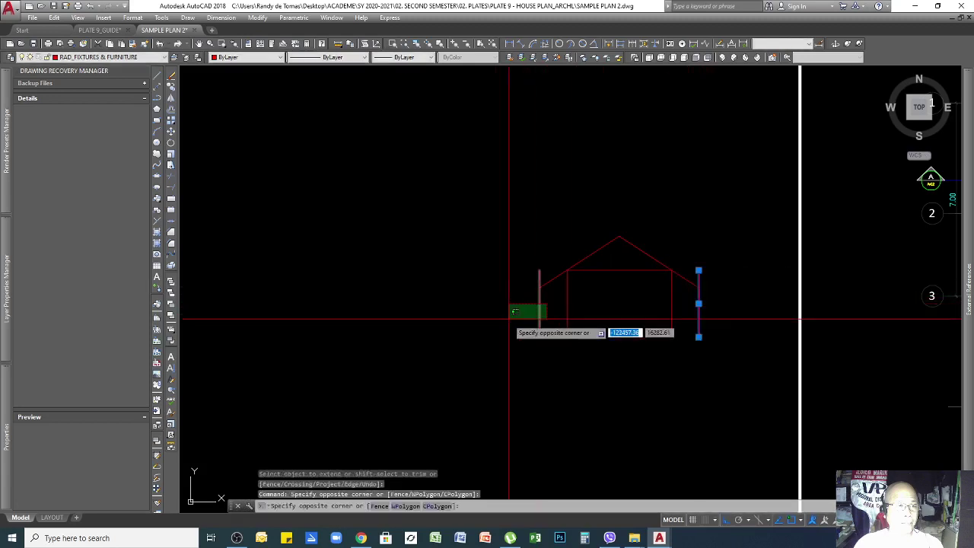
{"action": "left_click", "coordinate": [510, 317]}
{"action": "key", "text": "Delete"}
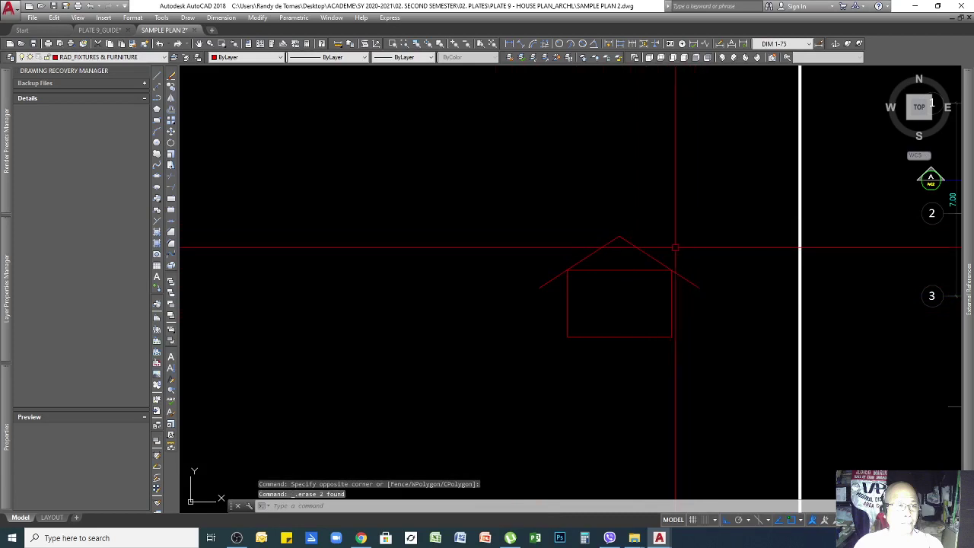
Step: Copy the rectangle's top, bottom and right edges horizontally about 7000 units to the left of the gabled house
{"action": "left_click", "coordinate": [637, 264]}
{"action": "left_click", "coordinate": [613, 333]}
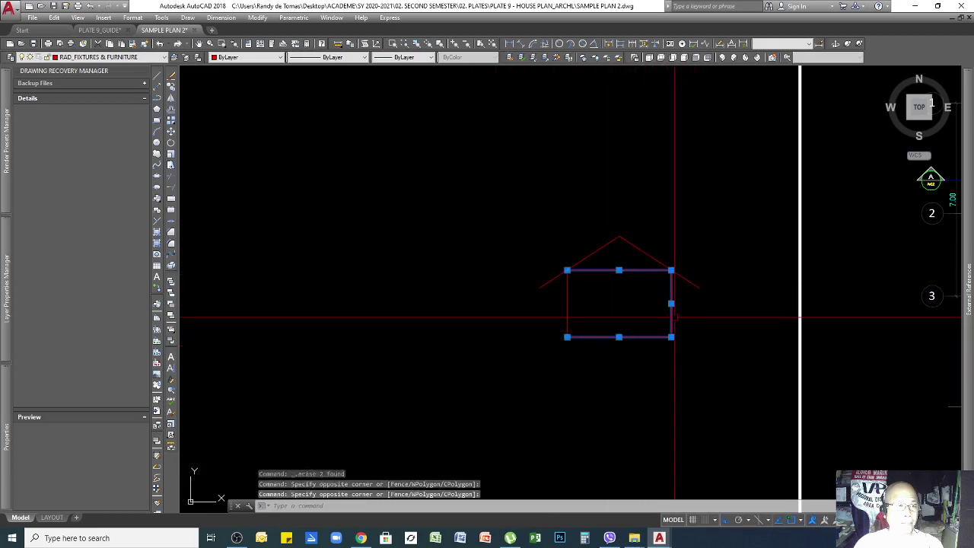
{"action": "key", "text": "Return"}
{"action": "left_click", "coordinate": [631, 208]}
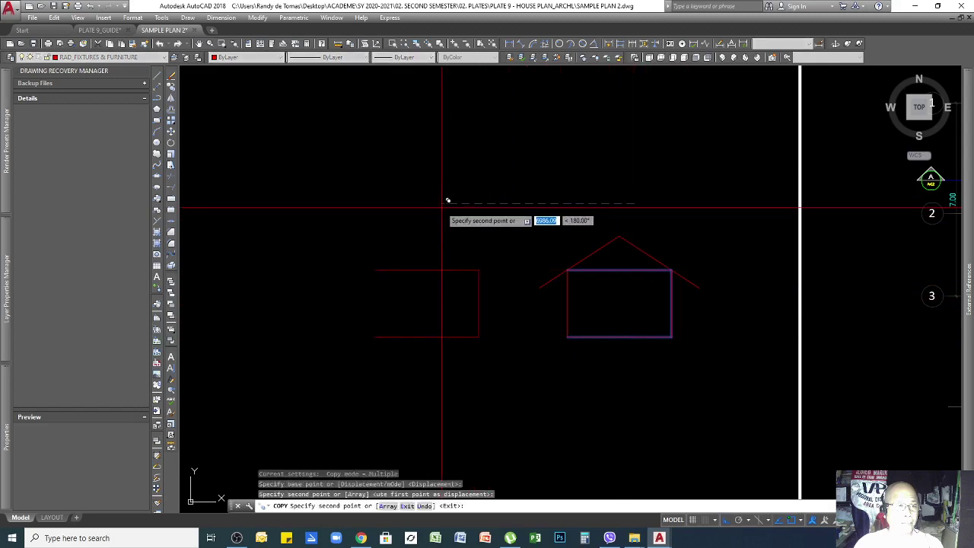
{"action": "left_click", "coordinate": [446, 200]}
{"action": "key", "text": "Return"}
Step: Draw a vertical line closing the open left side of the copied rectangle
{"action": "type", "text": "l"}
{"action": "key", "text": "Return"}
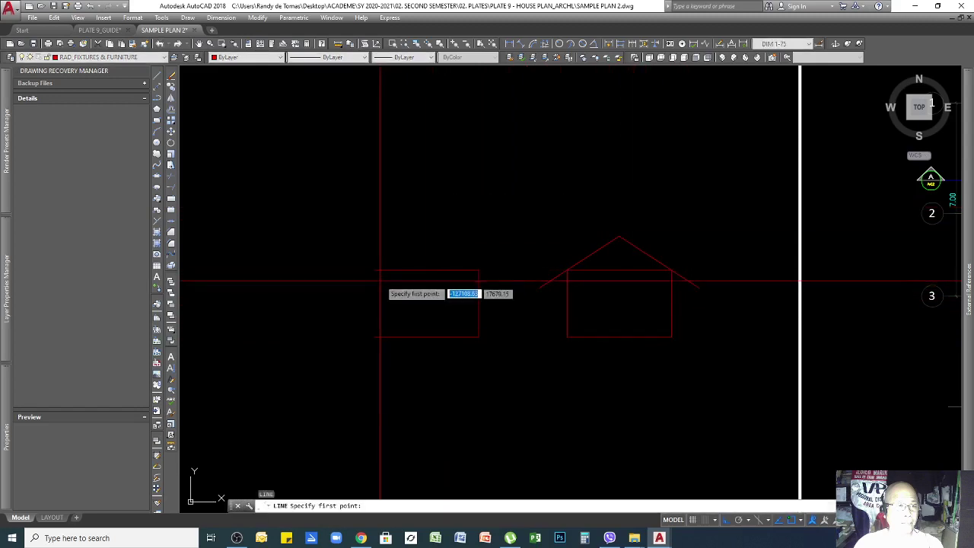
{"action": "left_click", "coordinate": [375, 336]}
{"action": "left_click", "coordinate": [375, 269]}
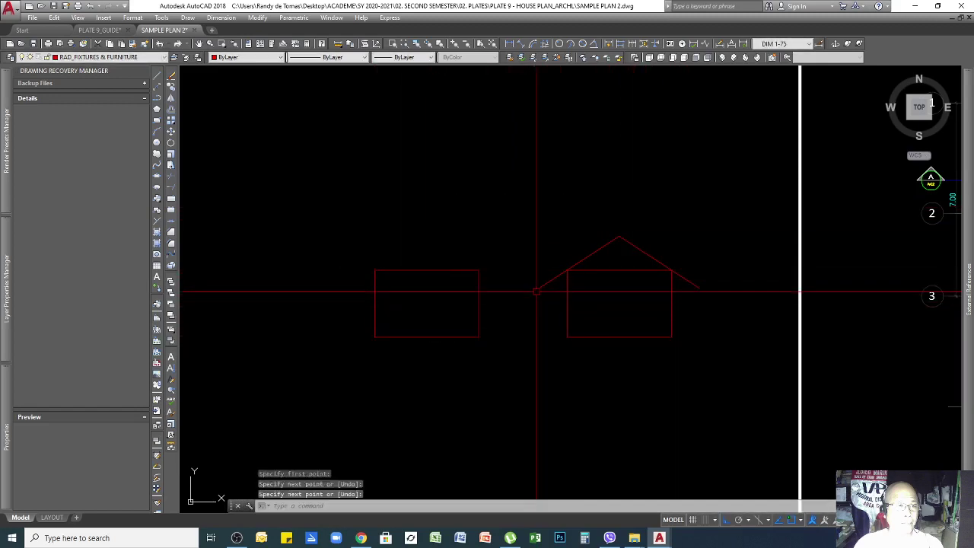
{"action": "key", "text": "Return"}
Step: Draw horizontal lines leftward past the copied rectangle, from the gable's left eave end and from its apex, the upper one about 13240 units long
{"action": "key", "text": "Return"}
{"action": "left_click", "coordinate": [540, 288]}
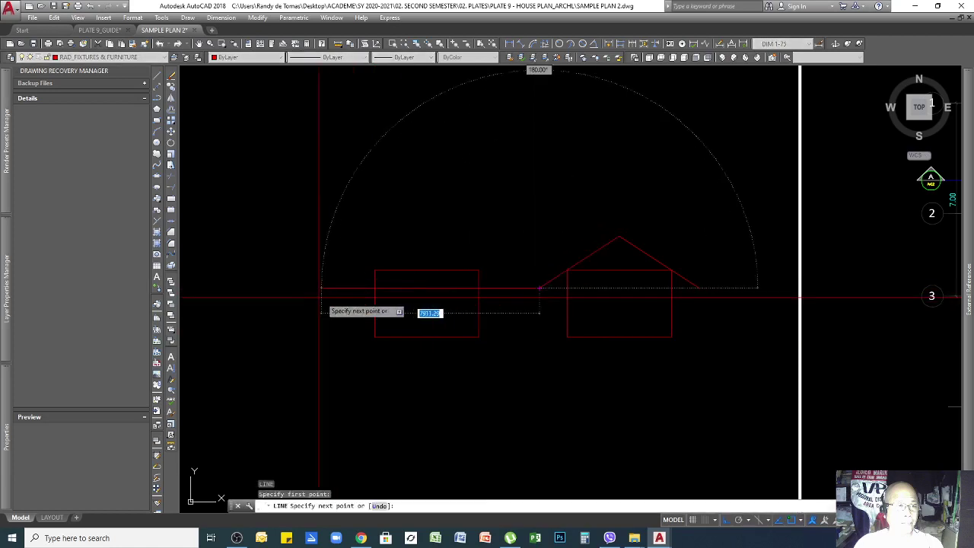
{"action": "left_click", "coordinate": [298, 288]}
{"action": "key", "text": "Return"}
{"action": "key", "text": "Return"}
{"action": "left_click", "coordinate": [618, 237]}
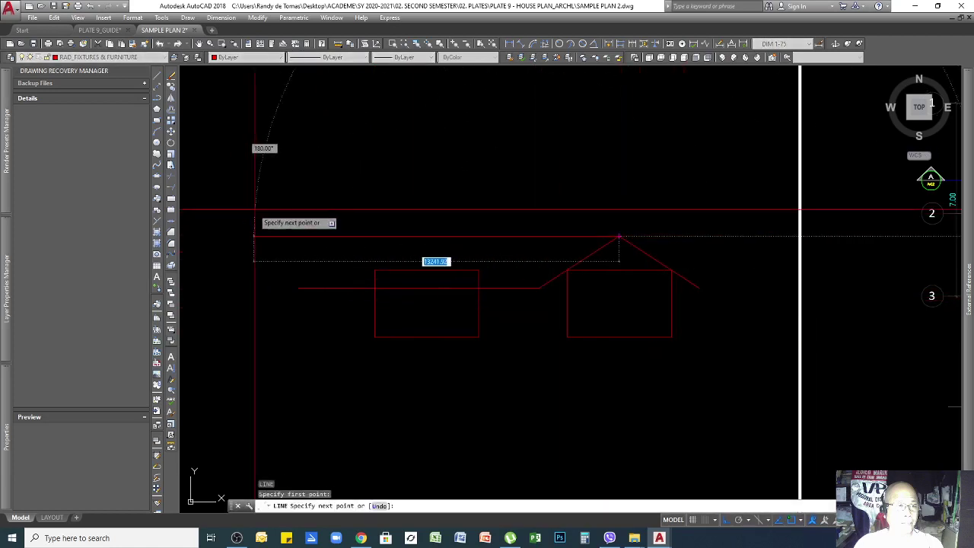
{"action": "left_click", "coordinate": [256, 237]}
{"action": "key", "text": "Return"}
Step: Offset the left and right sides of the copied rectangle outward by 1000
{"action": "key", "text": "Return"}
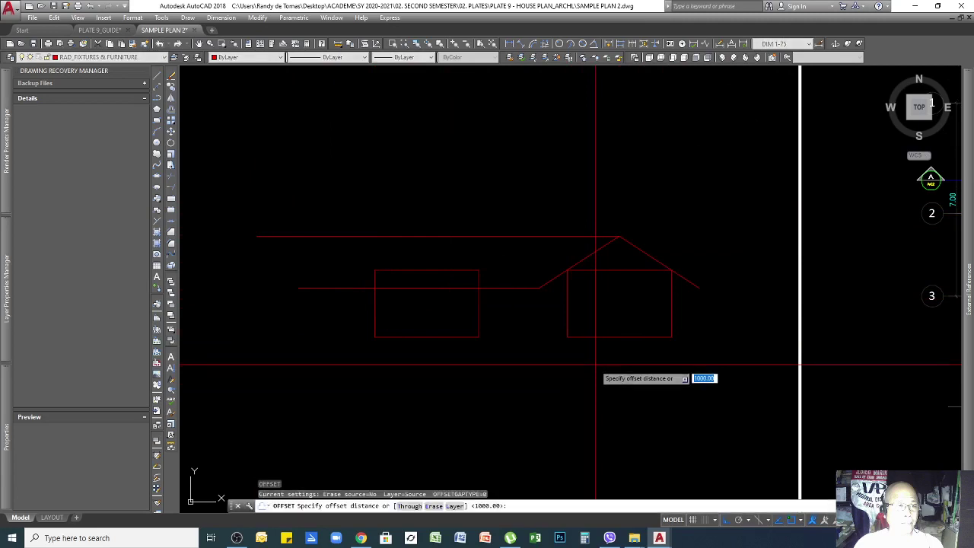
{"action": "type", "text": "1000"}
{"action": "key", "text": "Return"}
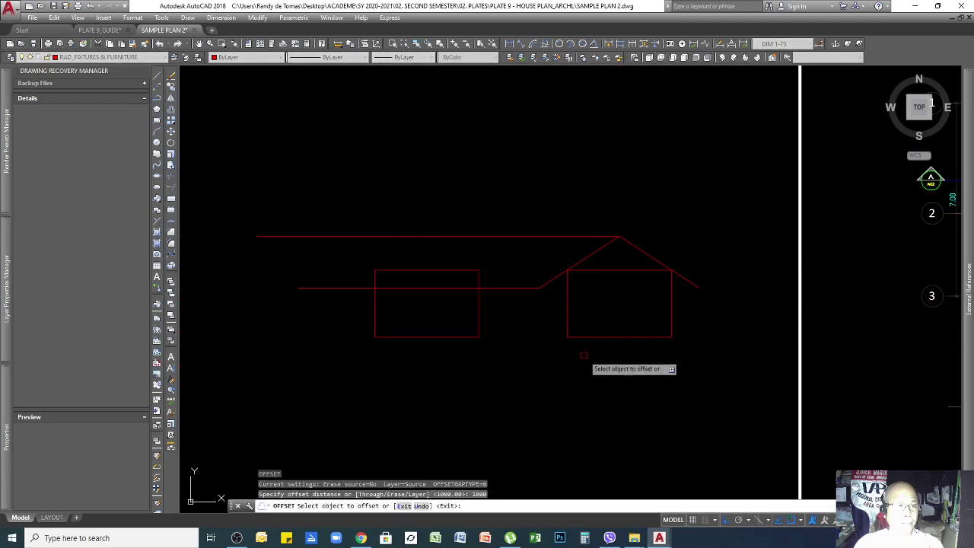
{"action": "left_click", "coordinate": [479, 306]}
{"action": "left_click", "coordinate": [506, 307]}
{"action": "left_click", "coordinate": [376, 306]}
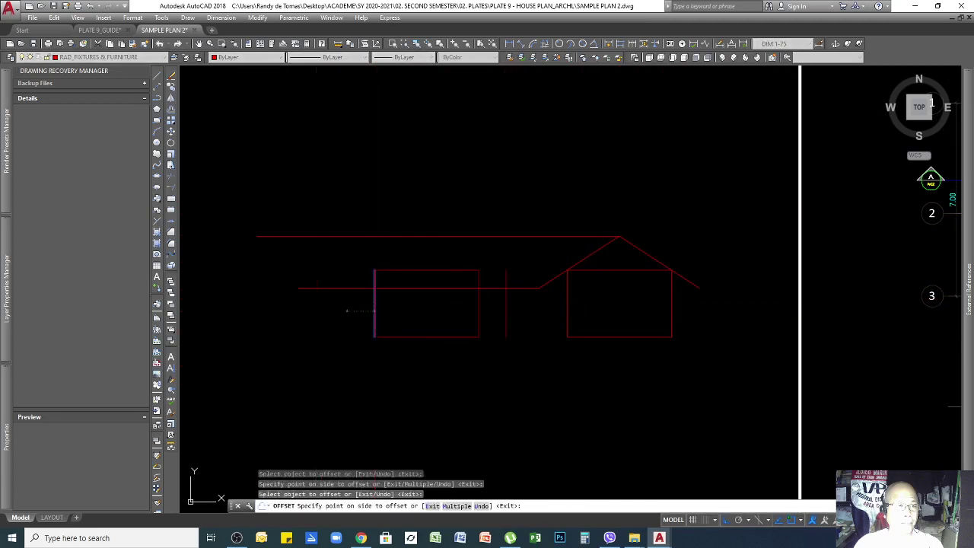
{"action": "left_click", "coordinate": [361, 305]}
Step: Extend both offset vertical lines up to the horizontal line drawn from the gable's apex
{"action": "key", "text": "Return"}
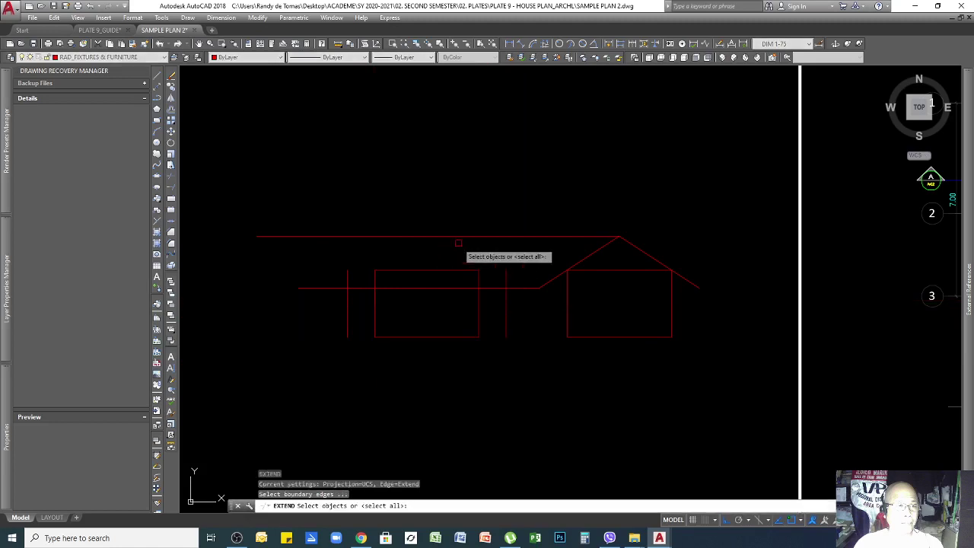
{"action": "left_click", "coordinate": [510, 232]}
{"action": "left_click", "coordinate": [488, 245]}
{"action": "key", "text": "Return"}
{"action": "left_click", "coordinate": [513, 267]}
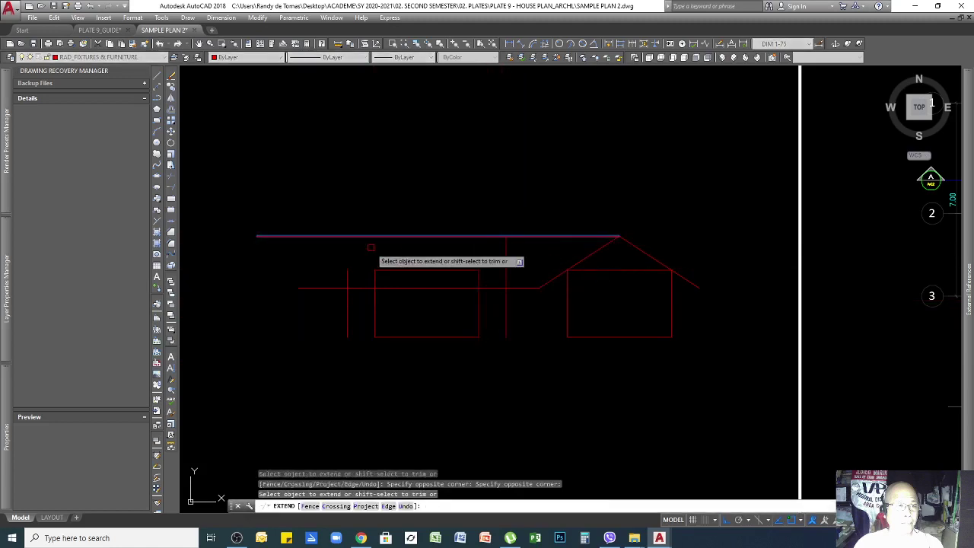
{"action": "left_click", "coordinate": [342, 265]}
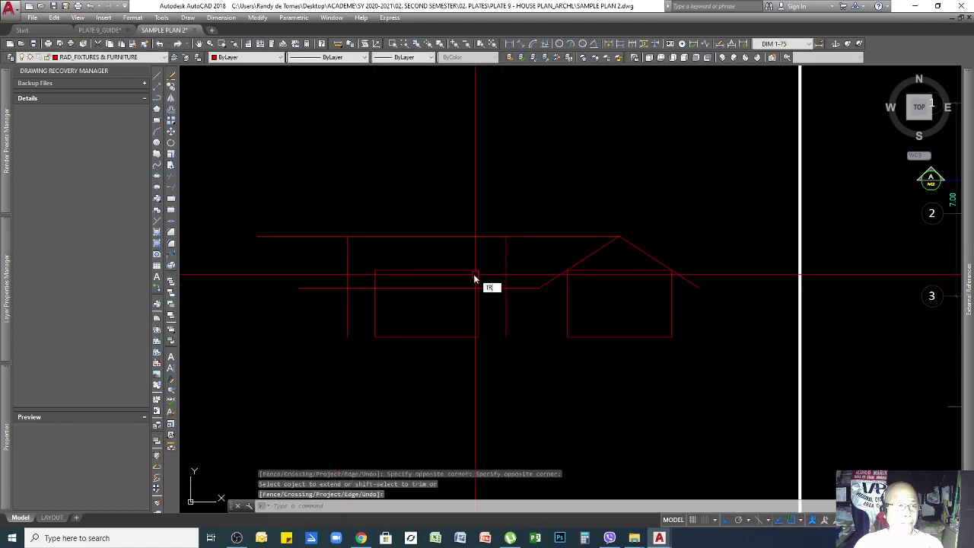
{"action": "key", "text": "Return"}
{"action": "key", "text": "Escape"}
{"action": "key", "text": "Escape"}
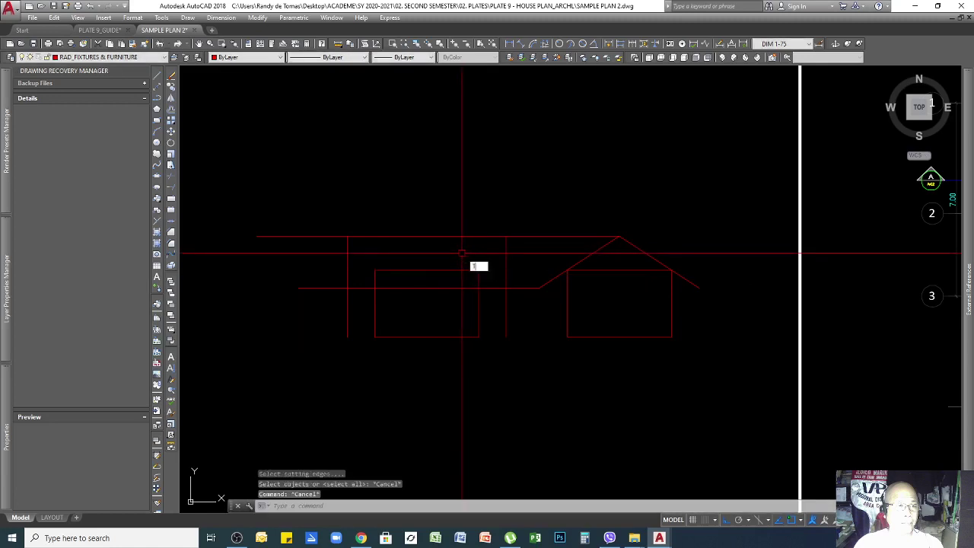
Step: Trim the two horizontal roof lines where they run past the left offset vertical line
{"action": "key", "text": "Return"}
{"action": "left_click", "coordinate": [376, 244]}
{"action": "left_click", "coordinate": [338, 259]}
{"action": "key", "text": "Return"}
{"action": "left_click", "coordinate": [336, 214]}
{"action": "left_click", "coordinate": [313, 303]}
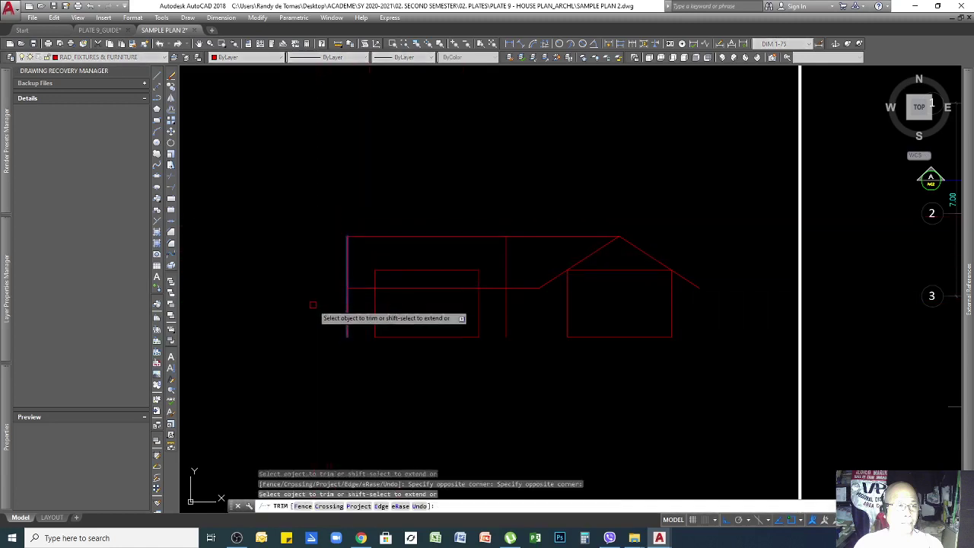
Step: Trim the two horizontal roof lines between the right offset vertical line and the gabled house
{"action": "key", "text": "Return"}
{"action": "key", "text": "Return"}
{"action": "left_click", "coordinate": [512, 261]}
{"action": "left_click", "coordinate": [488, 248]}
{"action": "key", "text": "Return"}
{"action": "left_click", "coordinate": [523, 210]}
{"action": "left_click", "coordinate": [515, 300]}
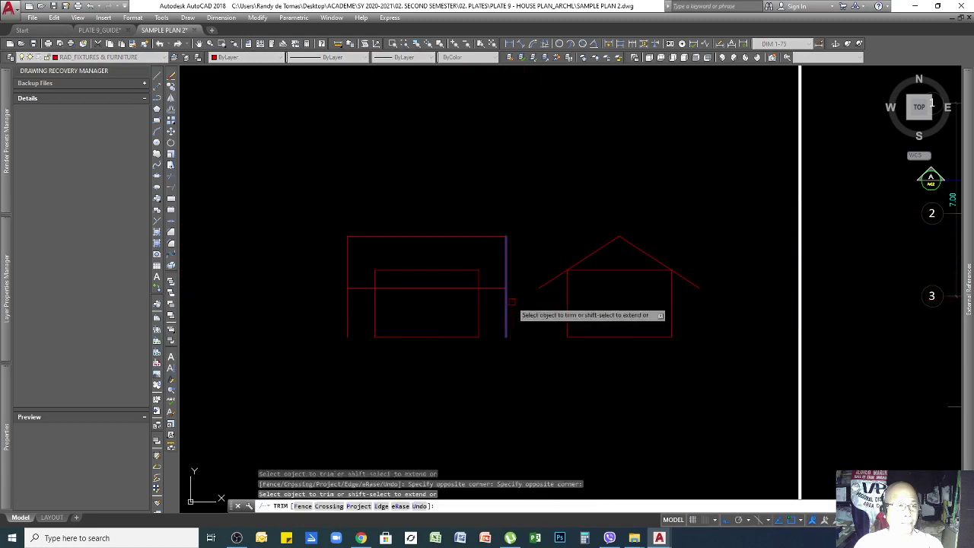
Step: Trim the roof's vertical edges below the eave line and the wall's vertical edges above it in the side elevation
{"action": "key", "text": "Return"}
{"action": "key", "text": "Return"}
{"action": "left_click", "coordinate": [494, 288]}
{"action": "key", "text": "Return"}
{"action": "left_click", "coordinate": [518, 298]}
{"action": "left_click", "coordinate": [496, 308]}
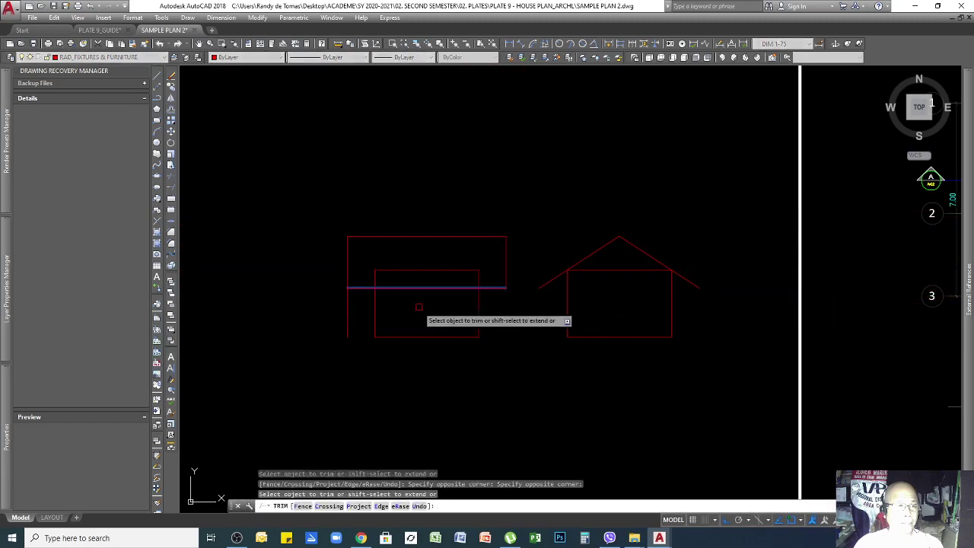
{"action": "left_click", "coordinate": [356, 304]}
{"action": "left_click", "coordinate": [489, 259]}
{"action": "left_click", "coordinate": [385, 279]}
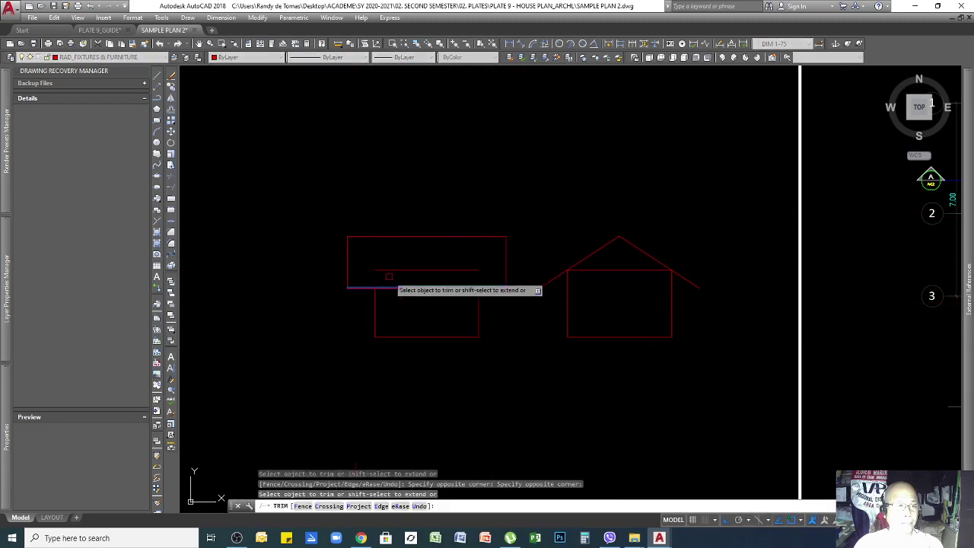
Step: Erase the leftover horizontal wall line inside the side elevation's roof rectangle
{"action": "left_click", "coordinate": [425, 261]}
{"action": "left_click", "coordinate": [358, 278]}
{"action": "key", "text": "Delete"}
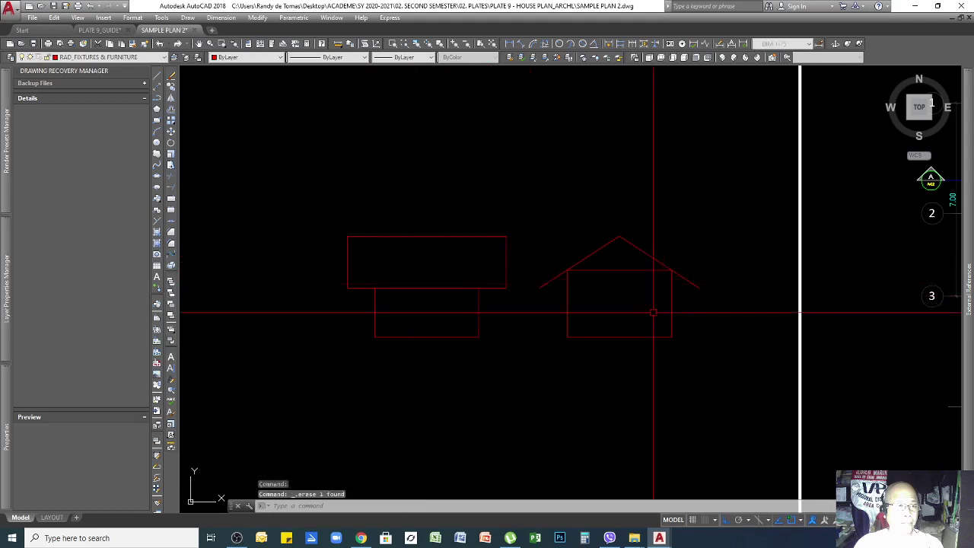
Step: Copy both house elevations straight up twice, forming a column of three pairs
{"action": "scroll", "coordinate": [670, 320], "scroll_direction": "down", "scroll_amount": 4}
{"action": "left_click", "coordinate": [490, 246]}
{"action": "left_click", "coordinate": [657, 361]}
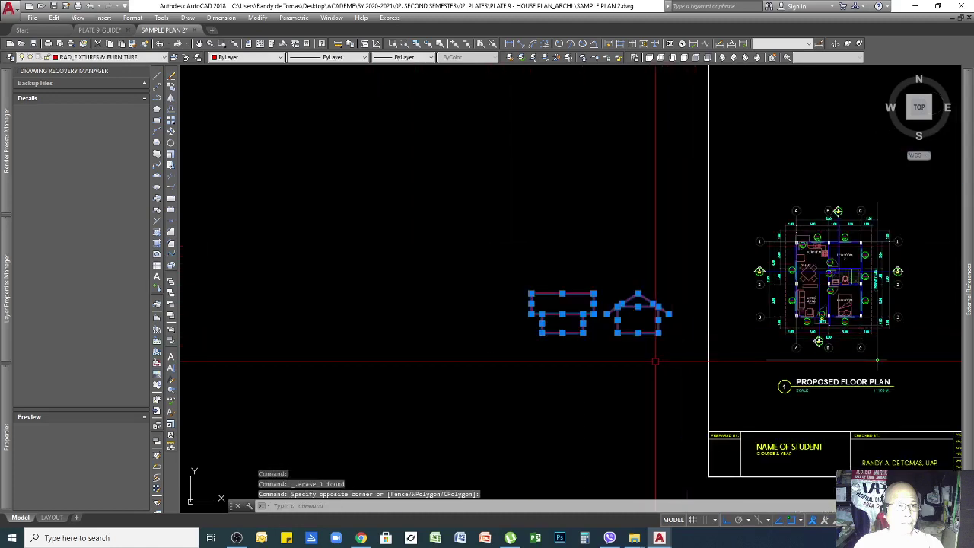
{"action": "key", "text": "Return"}
{"action": "left_click", "coordinate": [589, 290]}
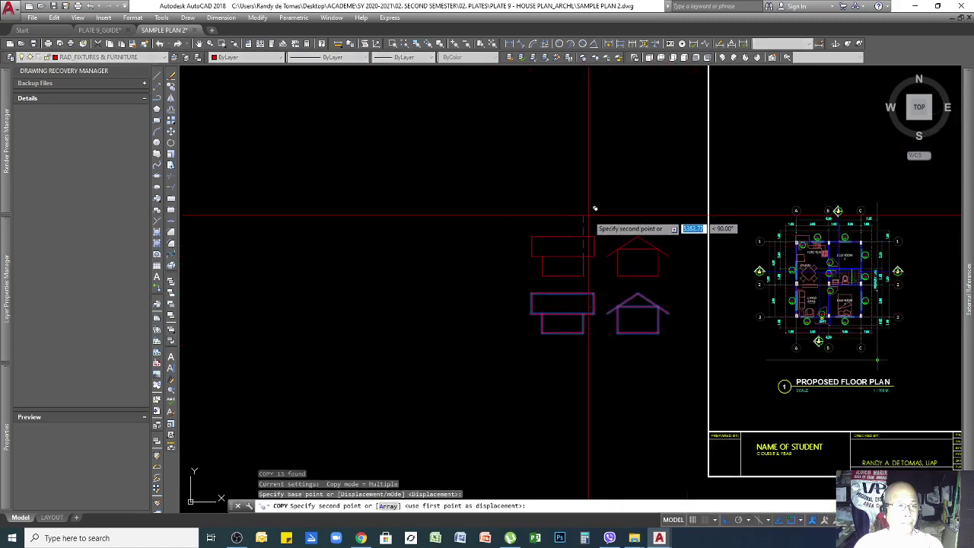
{"action": "left_click", "coordinate": [601, 155]}
{"action": "scroll", "coordinate": [681, 252], "scroll_direction": "up", "scroll_amount": 4}
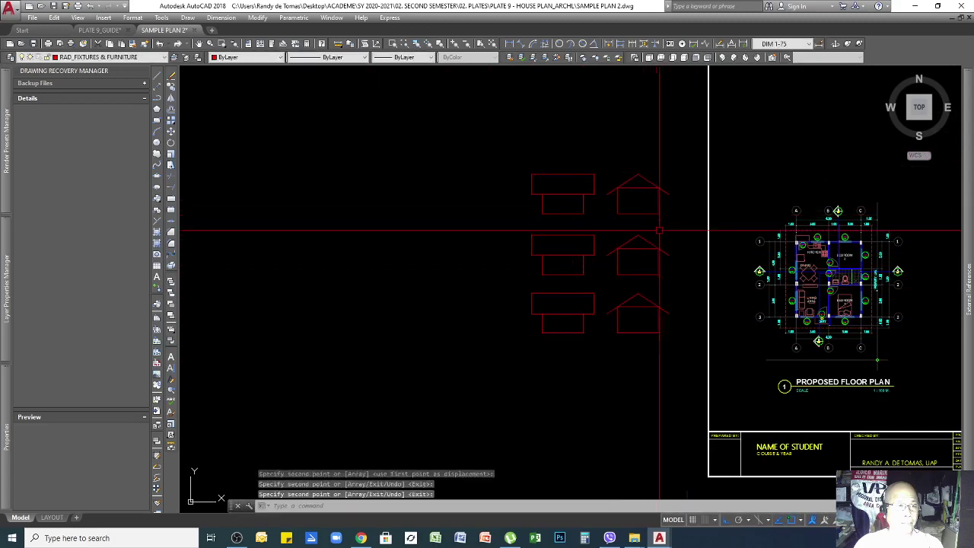
{"action": "key", "text": "Escape"}
Step: Draw a horizontal line joining the two eave ends of the middle gabled house
{"action": "type", "text": "l"}
{"action": "key", "text": "Return"}
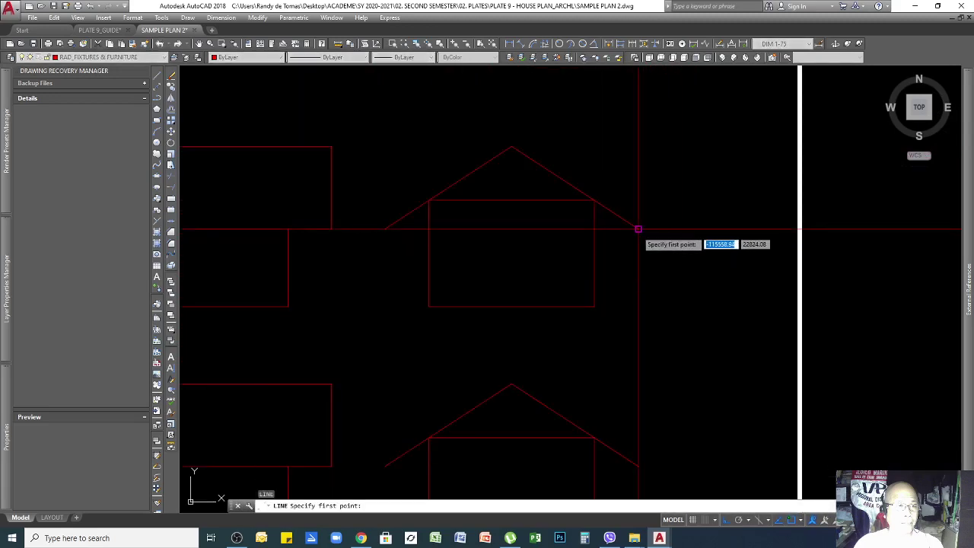
{"action": "left_click", "coordinate": [638, 227]}
{"action": "left_click", "coordinate": [384, 228]}
{"action": "key", "text": "Return"}
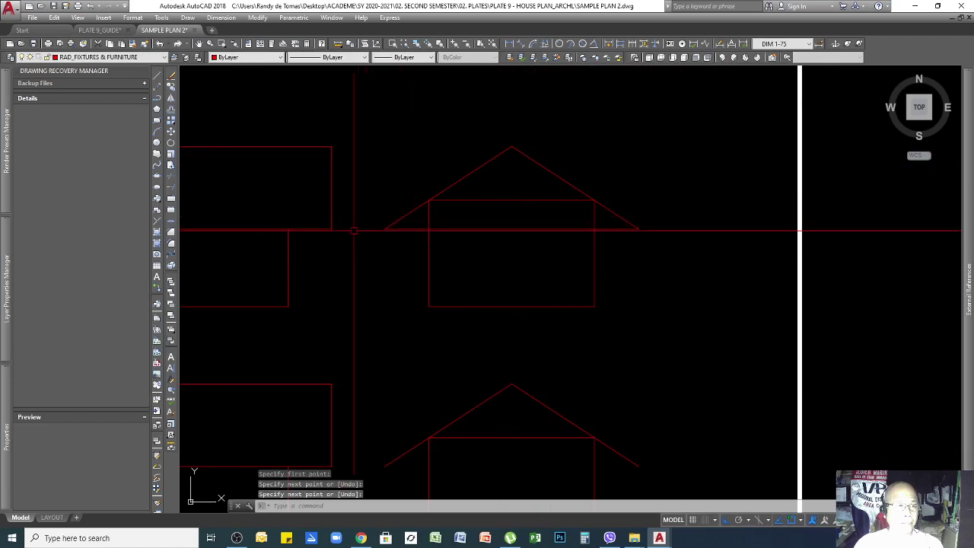
Step: Copy the middle gable's right sloping line from its lower end to the lower right corner of the neighbouring roof rectangle
{"action": "scroll", "coordinate": [615, 228], "scroll_direction": "down", "scroll_amount": 4}
{"action": "key", "text": "Return"}
{"action": "left_click", "coordinate": [601, 212]}
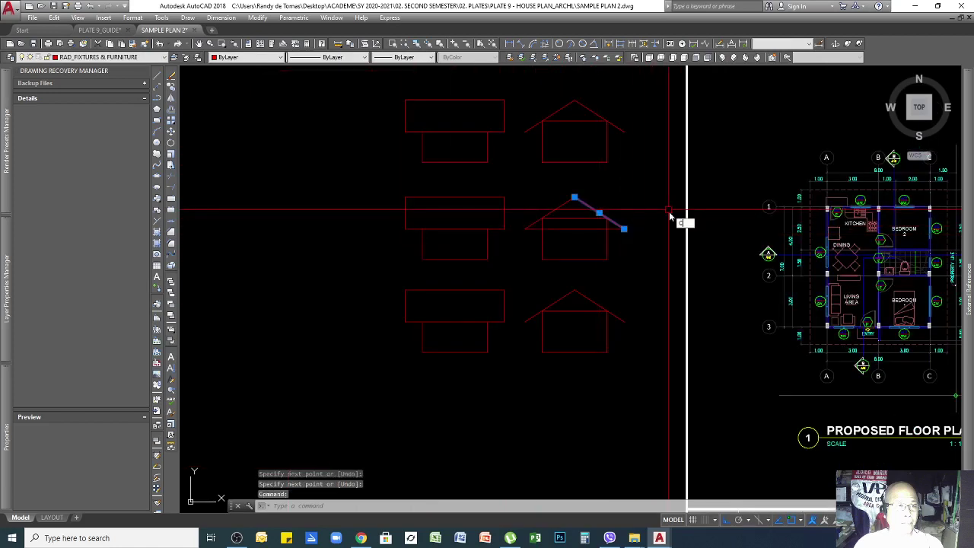
{"action": "key", "text": "Return"}
{"action": "left_click", "coordinate": [624, 228]}
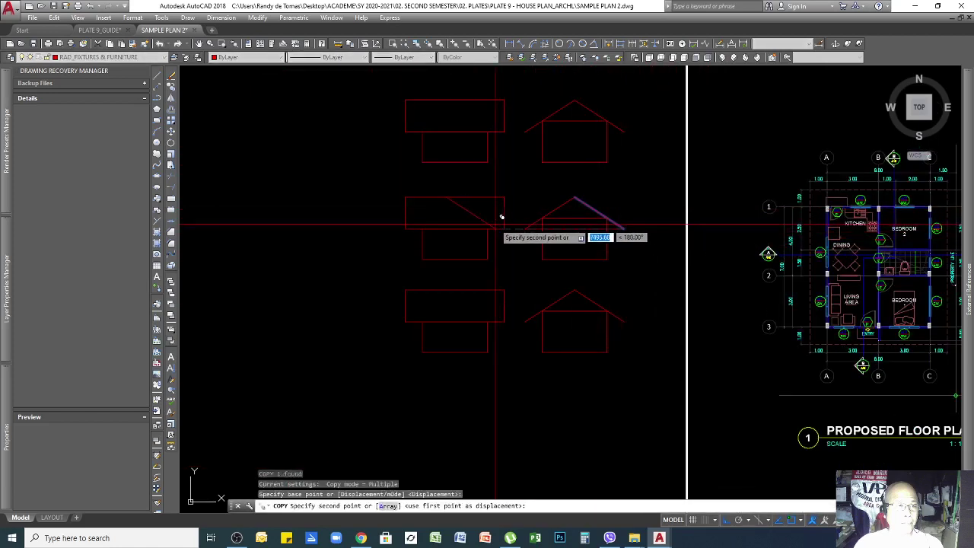
{"action": "left_click", "coordinate": [504, 228]}
{"action": "key", "text": "Return"}
Step: Copy the middle gable's left sloping line from its lower end to the lower left corner of the neighbouring roof rectangle
{"action": "left_click", "coordinate": [555, 209]}
{"action": "type", "text": "cp"}
{"action": "key", "text": "Return"}
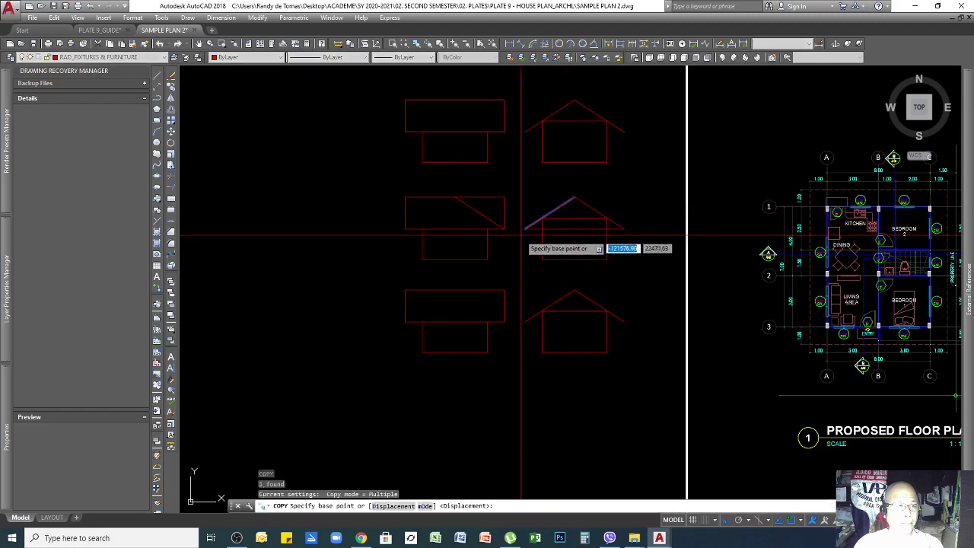
{"action": "left_click", "coordinate": [525, 229]}
{"action": "left_click", "coordinate": [406, 227]}
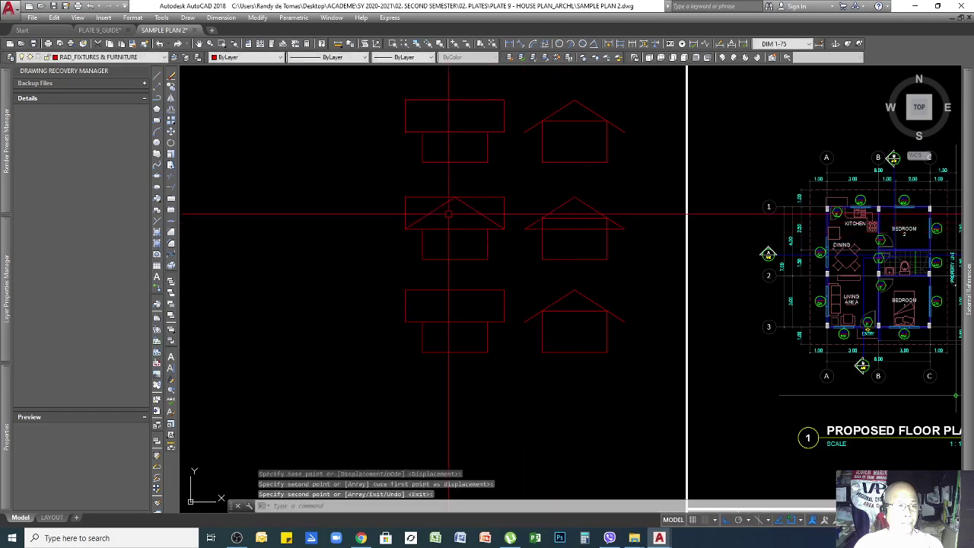
Step: Stretch the upper end of the right sloping line in the middle roof rectangle rightwards along the rectangle's top edge
{"action": "scroll", "coordinate": [464, 194], "scroll_direction": "up", "scroll_amount": 5}
{"action": "scroll", "coordinate": [466, 203], "scroll_direction": "up", "scroll_amount": 1}
{"action": "left_click", "coordinate": [465, 213]}
{"action": "left_click", "coordinate": [438, 216]}
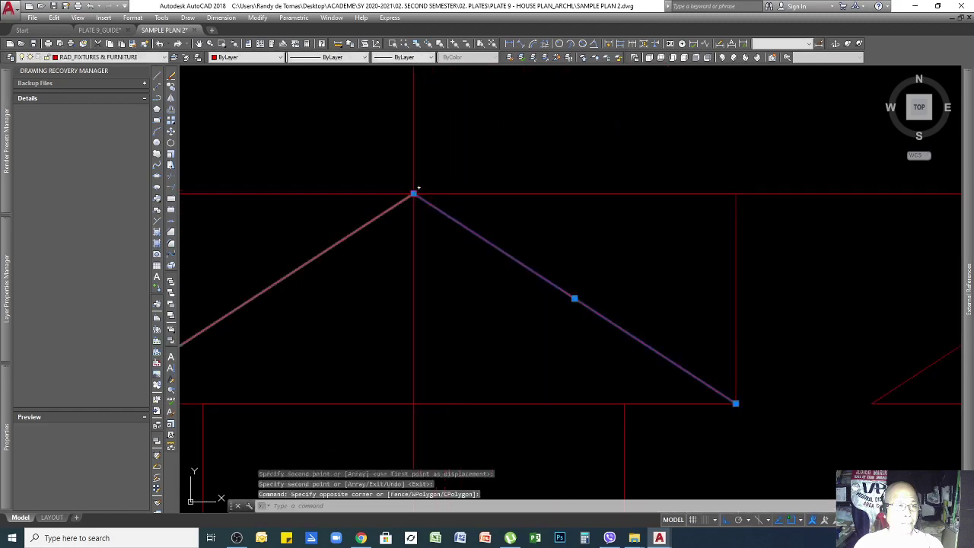
{"action": "left_click", "coordinate": [413, 193]}
{"action": "left_click", "coordinate": [531, 193]}
{"action": "key", "text": "Escape"}
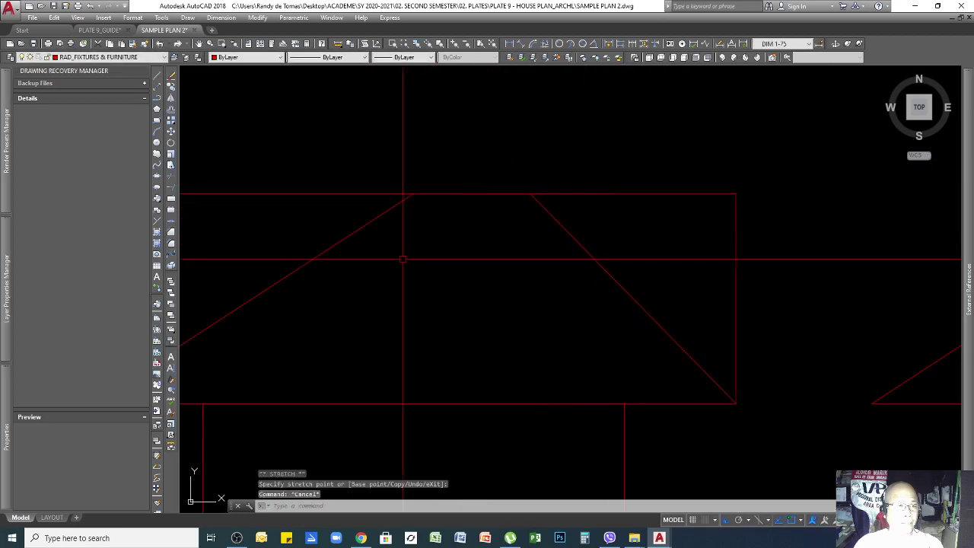
Step: Replace the left sloping line in the middle roof rectangle with a mirrored copy of the right slope about the rectangle's vertical centreline
{"action": "left_click", "coordinate": [351, 237]}
{"action": "key", "text": "Delete"}
{"action": "left_click", "coordinate": [679, 249]}
{"action": "left_click", "coordinate": [585, 276]}
{"action": "scroll", "coordinate": [696, 226], "scroll_direction": "down", "scroll_amount": 5}
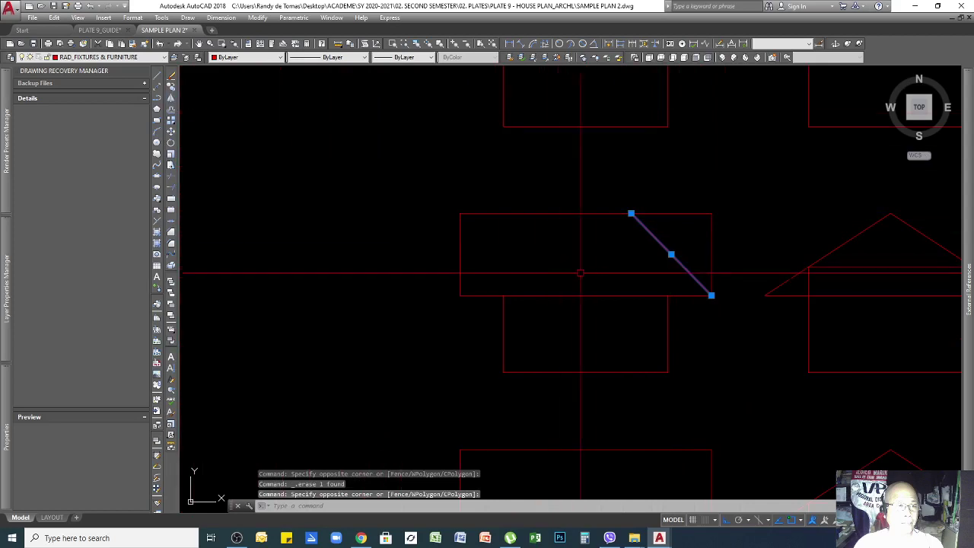
{"action": "left_click", "coordinate": [171, 99]}
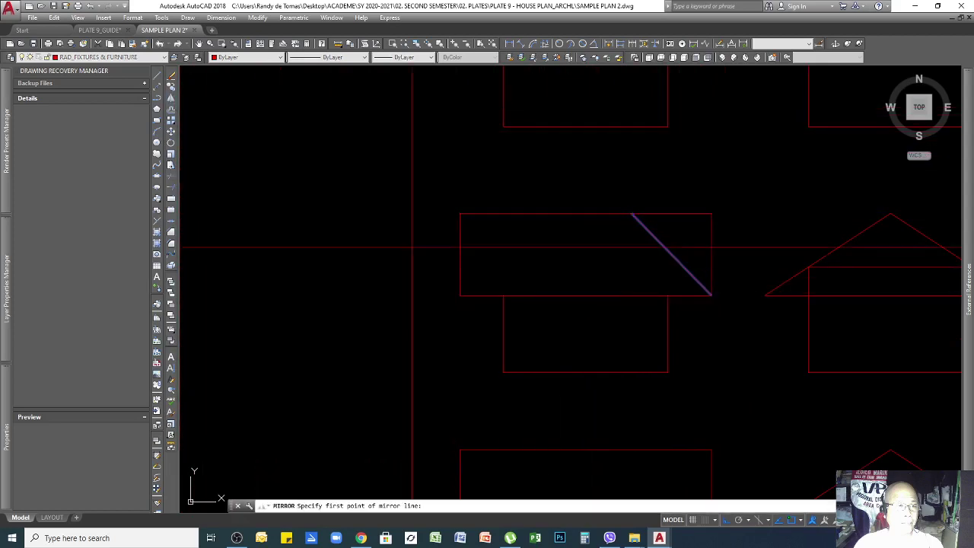
{"action": "left_click", "coordinate": [587, 296]}
{"action": "left_click", "coordinate": [602, 176]}
{"action": "key", "text": "Return"}
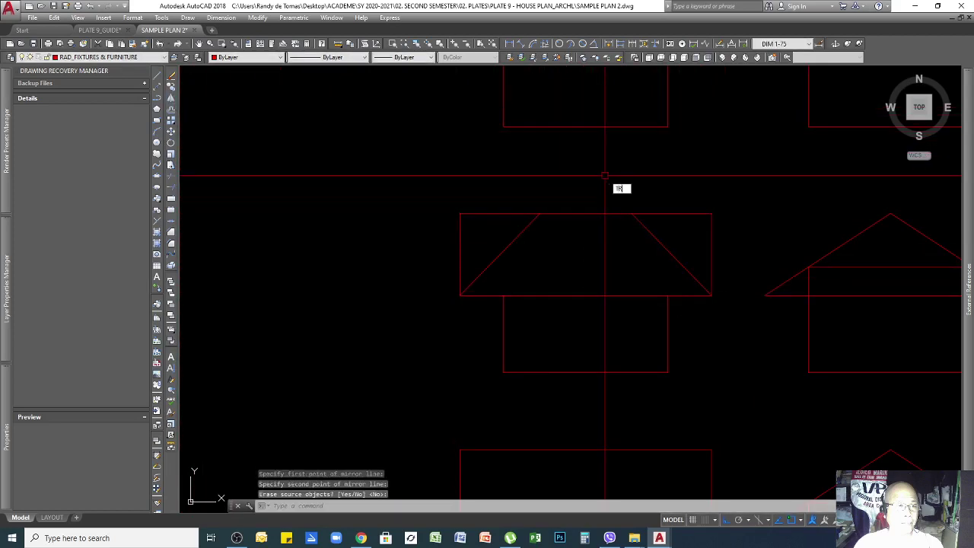
Step: Trim the middle roof rectangle's top edge outside both sloping lines, leaving only the ridge between them
{"action": "type", "text": "tr"}
{"action": "key", "text": "Return"}
{"action": "left_click", "coordinate": [646, 228]}
{"action": "left_click", "coordinate": [659, 215]}
{"action": "key", "text": "Return"}
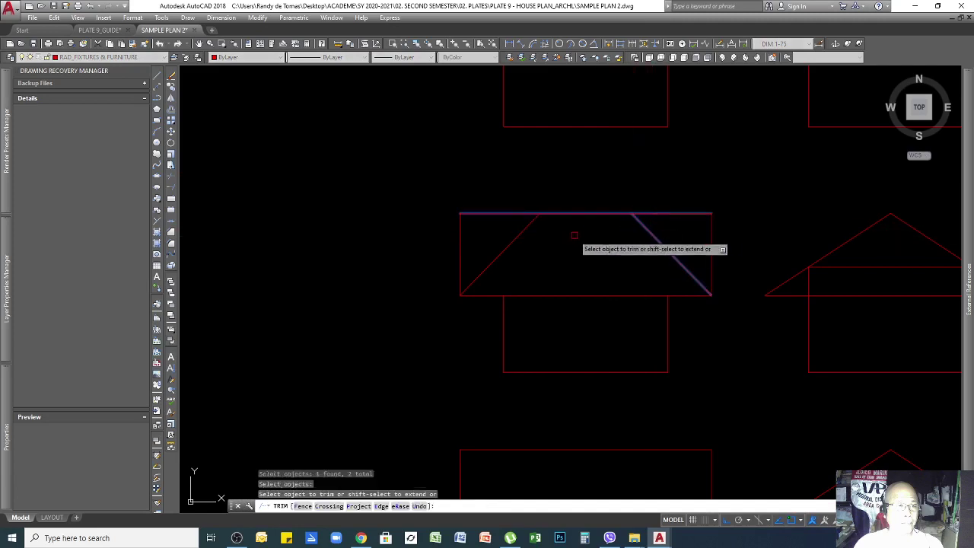
{"action": "key", "text": "Return"}
{"action": "key", "text": "Return"}
{"action": "left_click", "coordinate": [544, 238]}
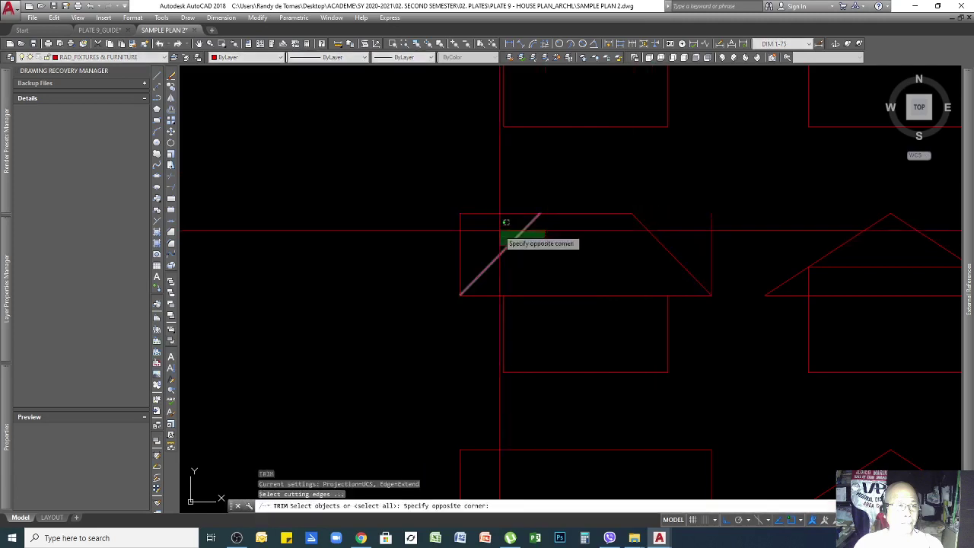
{"action": "left_click", "coordinate": [501, 231]}
{"action": "key", "text": "Return"}
{"action": "left_click", "coordinate": [496, 213]}
{"action": "key", "text": "Return"}
Step: Erase the two vertical side lines of the middle roof rectangle
{"action": "left_click", "coordinate": [477, 214]}
{"action": "left_click", "coordinate": [423, 242]}
{"action": "left_click", "coordinate": [711, 245]}
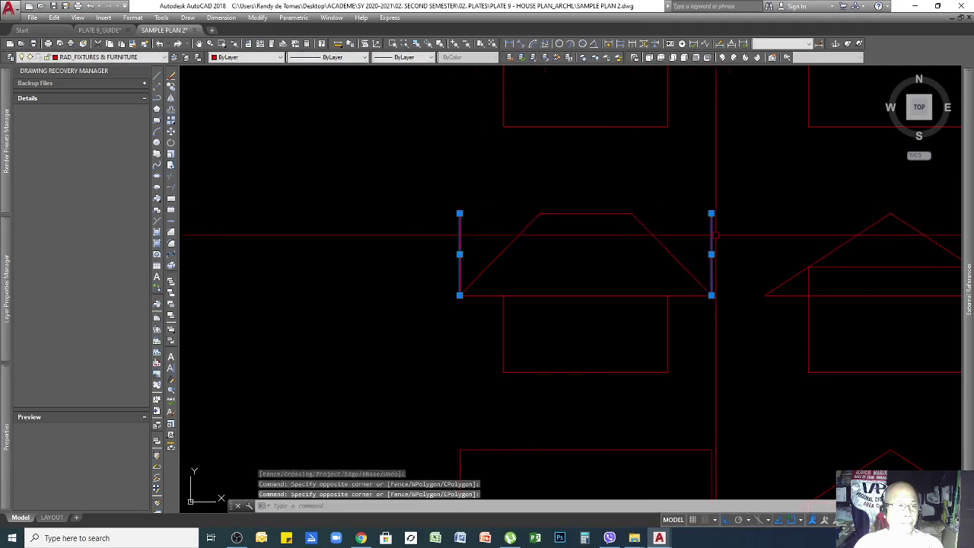
{"action": "key", "text": "Delete"}
Step: Trim the middle gabled house's walls above the eave line and erase the old horizontal wall line inside its roof
{"action": "scroll", "coordinate": [577, 270], "scroll_direction": "down", "scroll_amount": 2}
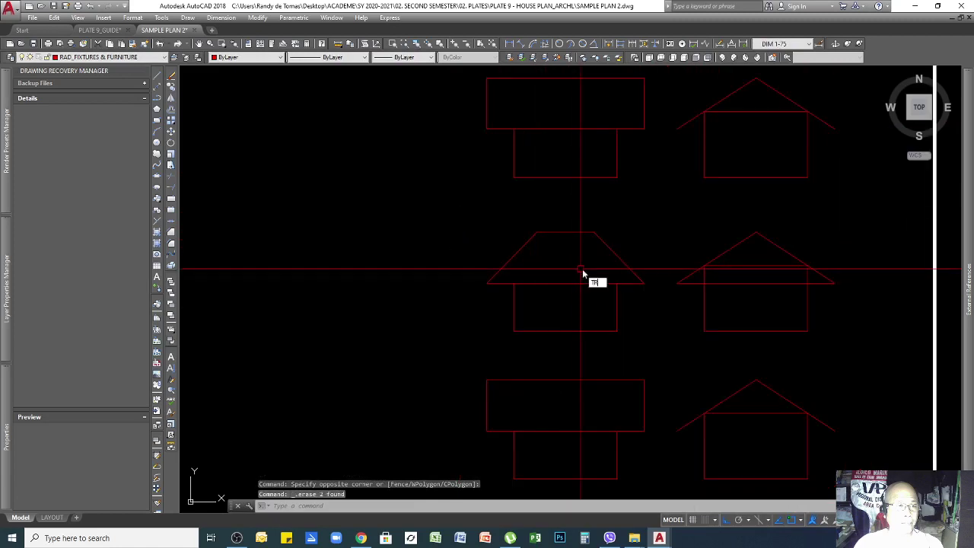
{"action": "type", "text": "tr"}
{"action": "key", "text": "Return"}
{"action": "left_click", "coordinate": [758, 283]}
{"action": "key", "text": "Return"}
{"action": "left_click", "coordinate": [701, 276]}
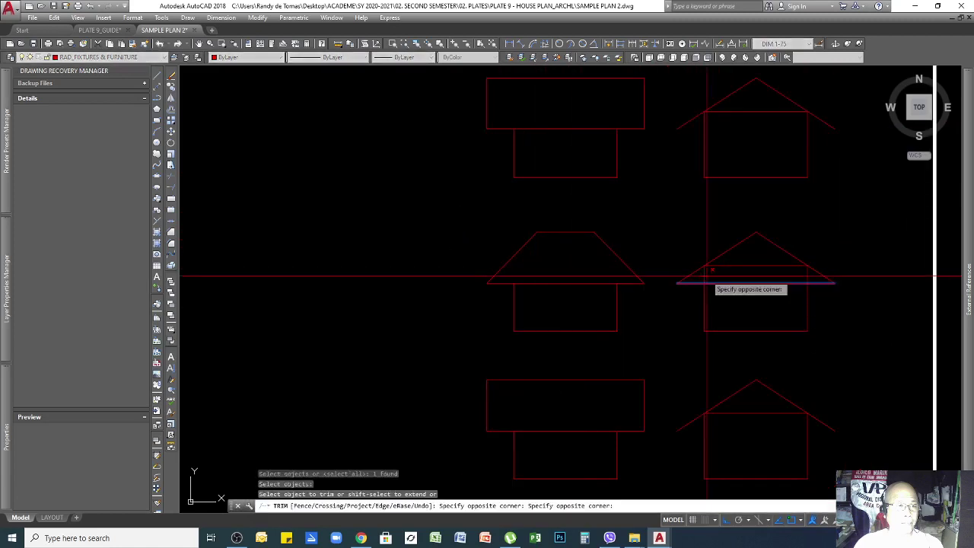
{"action": "left_click", "coordinate": [710, 276]}
{"action": "key", "text": "Return"}
{"action": "left_click", "coordinate": [763, 265]}
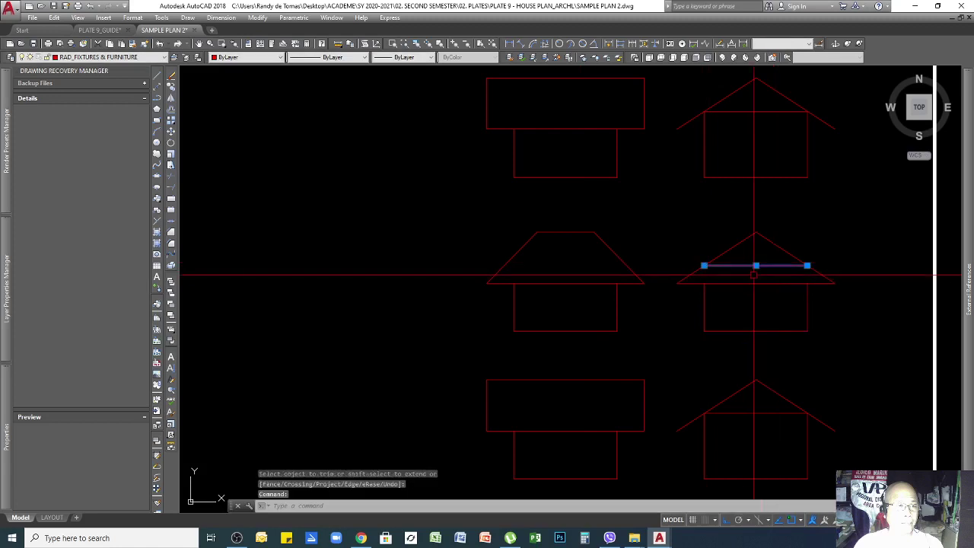
{"action": "key", "text": "Delete"}
Step: Draw guide lines at the top gabled house: one upward from its left eave end, one horizontal from the roof rectangle's upper right corner
{"action": "scroll", "coordinate": [659, 322], "scroll_direction": "down", "scroll_amount": 2}
{"action": "scroll", "coordinate": [657, 353], "scroll_direction": "up", "scroll_amount": 4}
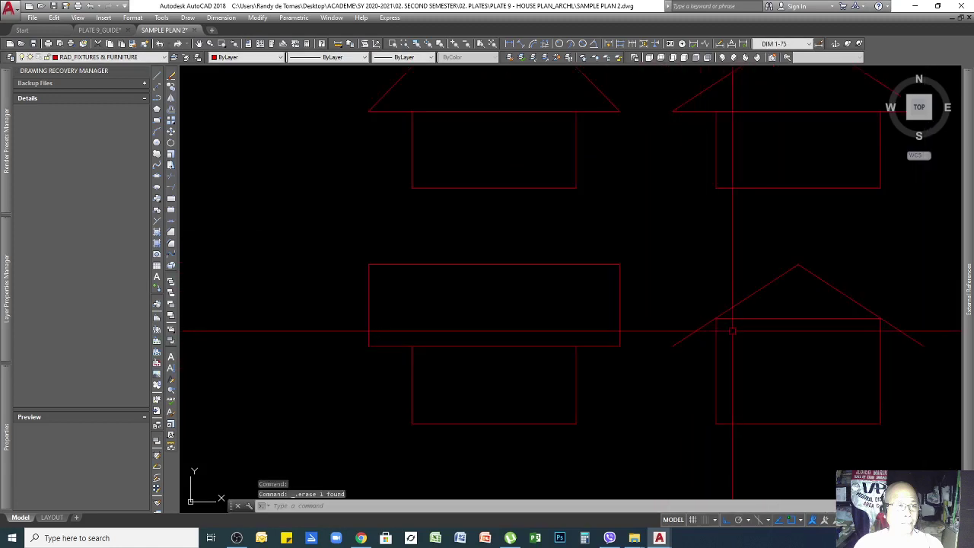
{"action": "scroll", "coordinate": [652, 287], "scroll_direction": "down", "scroll_amount": 3}
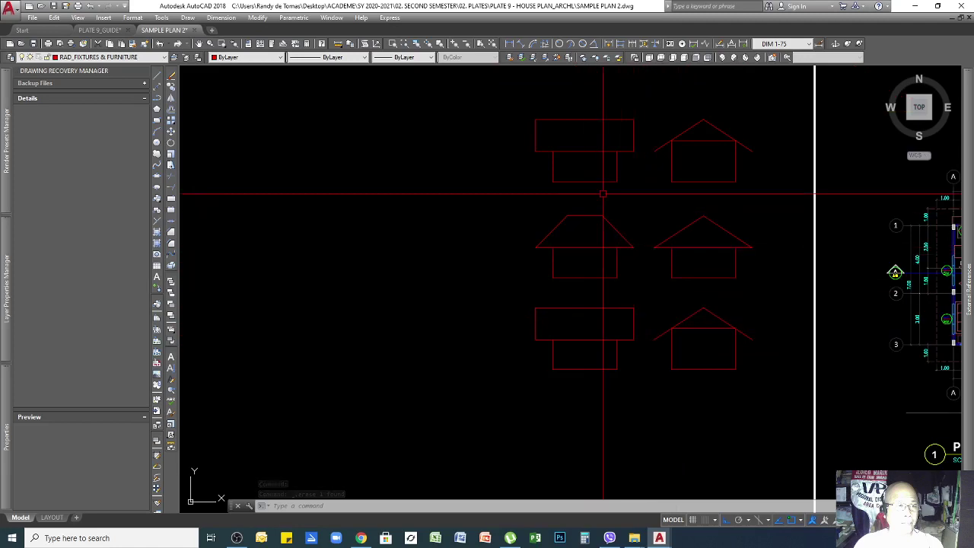
{"action": "scroll", "coordinate": [611, 118], "scroll_direction": "up", "scroll_amount": 2}
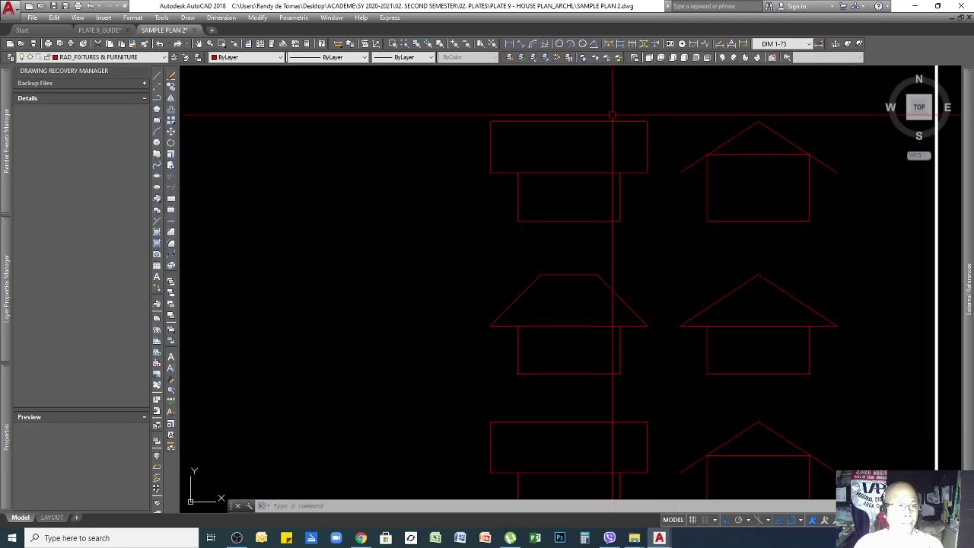
{"action": "key", "text": "Return"}
{"action": "left_click", "coordinate": [681, 172]}
{"action": "left_click", "coordinate": [686, 100]}
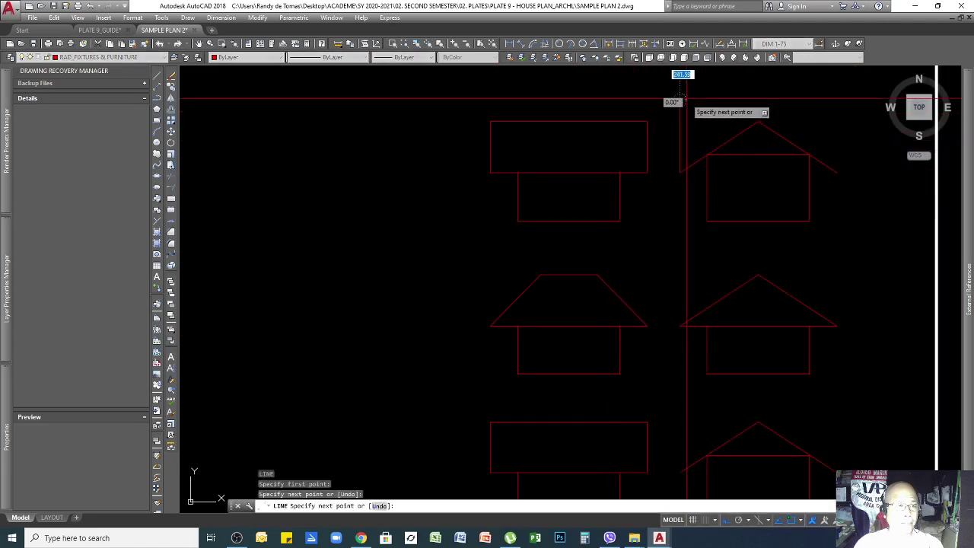
{"action": "key", "text": "Return"}
{"action": "key", "text": "Return"}
{"action": "left_click", "coordinate": [647, 119]}
{"action": "left_click", "coordinate": [817, 120]}
{"action": "key", "text": "Return"}
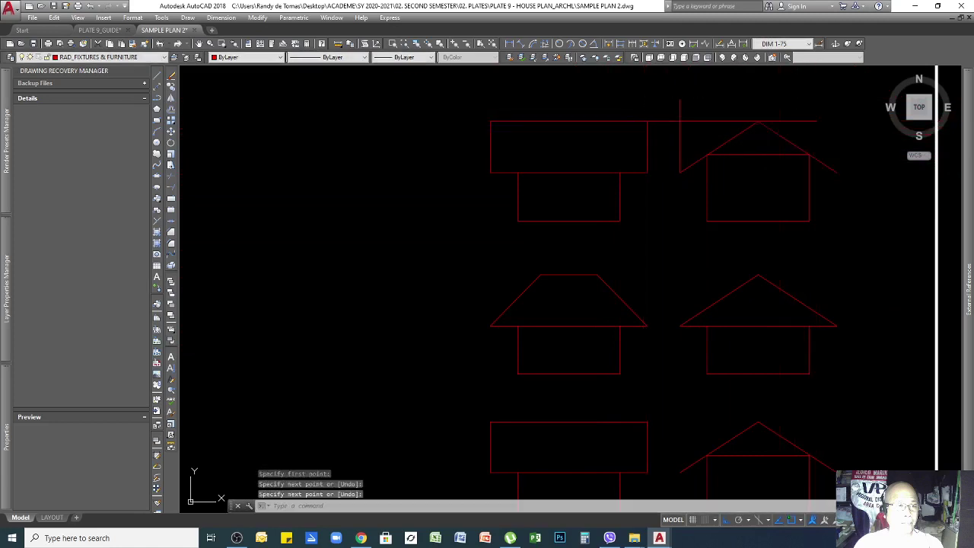
Step: Stretch the top gable's right slope from the ridge to the guide lines' intersection and erase the left slope
{"action": "left_click", "coordinate": [759, 121]}
{"action": "left_click", "coordinate": [681, 119]}
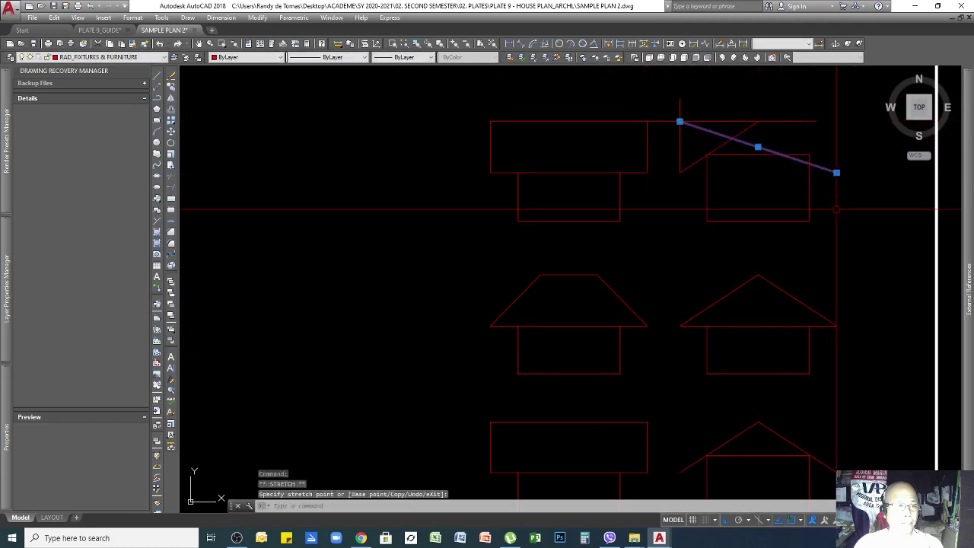
{"action": "key", "text": "Escape"}
{"action": "left_click", "coordinate": [715, 149]}
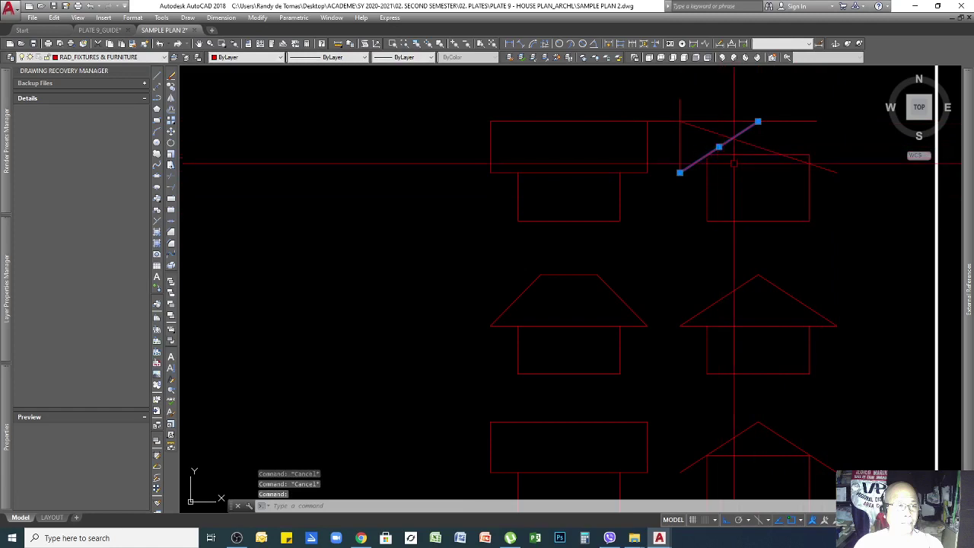
{"action": "key", "text": "Delete"}
Step: Extend the left wall of the top right house up to the single sloping roof line
{"action": "left_click", "coordinate": [706, 174]}
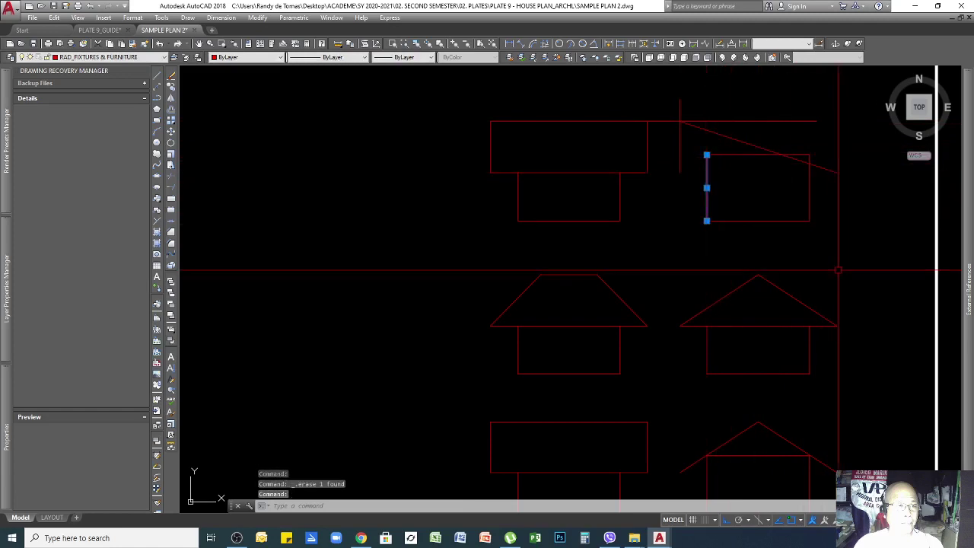
{"action": "key", "text": "Escape"}
{"action": "key", "text": "Return"}
{"action": "left_click", "coordinate": [735, 140]}
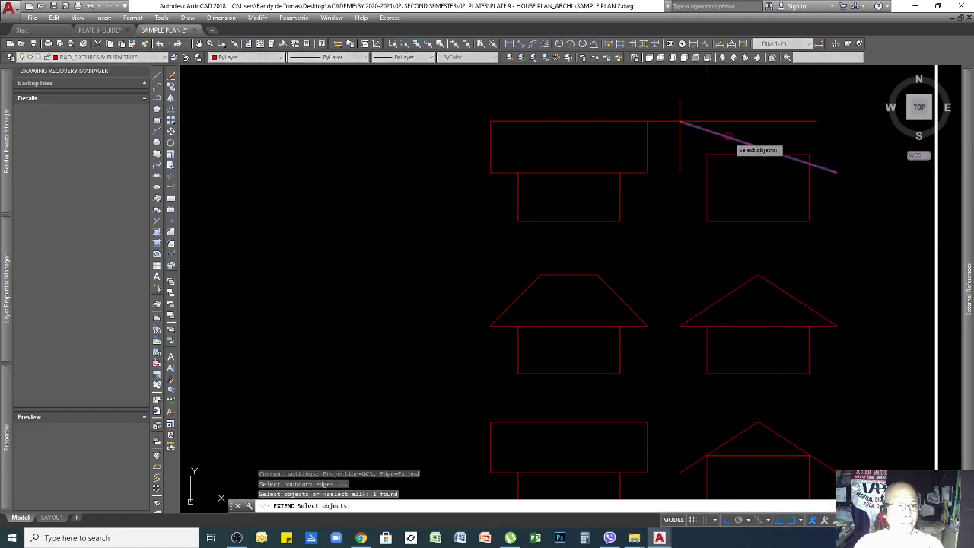
{"action": "key", "text": "Return"}
{"action": "left_click", "coordinate": [707, 163]}
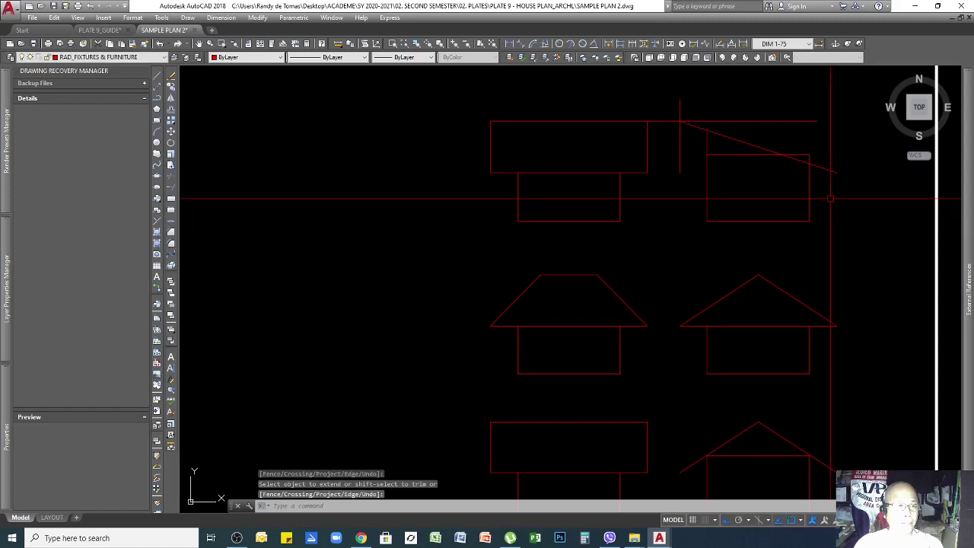
Step: Trim the right wall above the single roof slope and erase the old horizontal wall line beneath it
{"action": "type", "text": "TR"}
{"action": "key", "text": "Return"}
{"action": "left_click", "coordinate": [821, 171]}
{"action": "key", "text": "Return"}
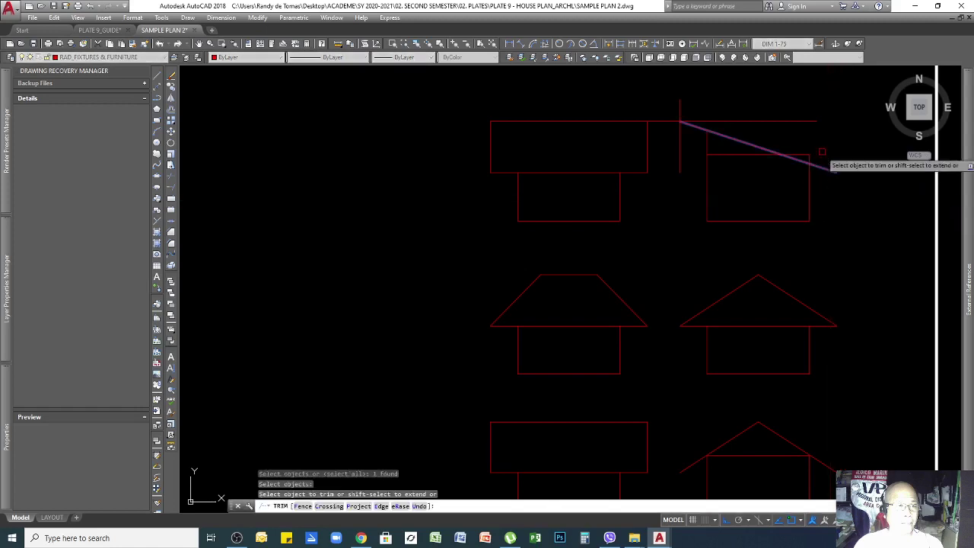
{"action": "left_click", "coordinate": [823, 150]}
{"action": "left_click", "coordinate": [808, 157]}
{"action": "key", "text": "Return"}
{"action": "left_click", "coordinate": [745, 157]}
{"action": "key", "text": "Delete"}
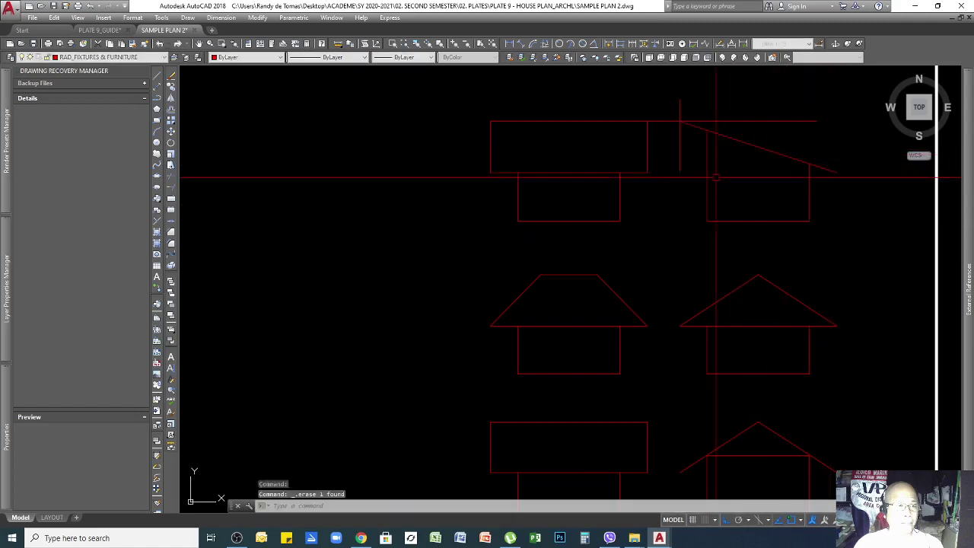
Step: Erase the vertical and horizontal guide lines around the single-slope roof
{"action": "left_click", "coordinate": [691, 144]}
{"action": "left_click", "coordinate": [675, 143]}
{"action": "left_click", "coordinate": [670, 117]}
{"action": "left_click", "coordinate": [662, 131]}
{"action": "key", "text": "Delete"}
Step: Copy the NAME OF STUDENT text from the title block to just below the bottom pair of houses, with Ortho off
{"action": "scroll", "coordinate": [696, 233], "scroll_direction": "down", "scroll_amount": 5}
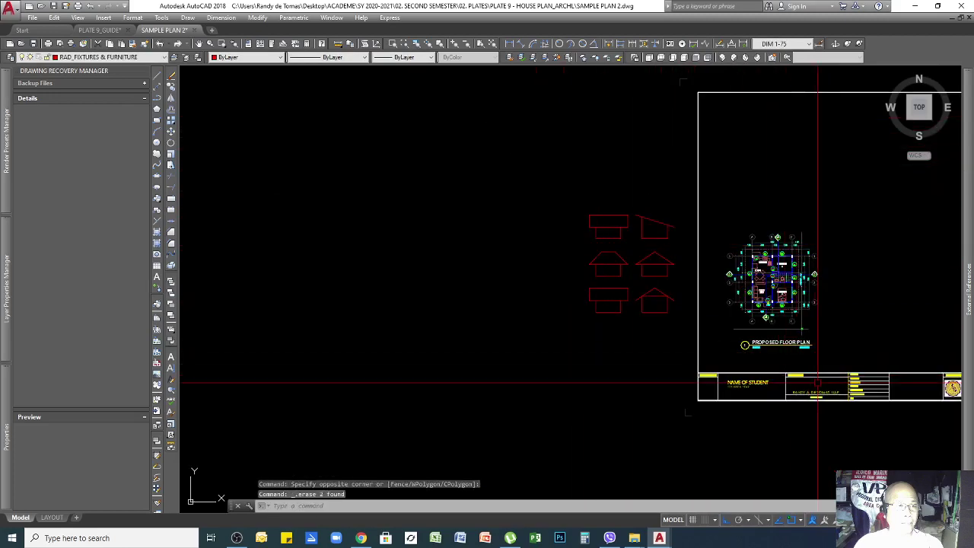
{"action": "scroll", "coordinate": [784, 392], "scroll_direction": "up", "scroll_amount": 4}
{"action": "left_click", "coordinate": [696, 360]}
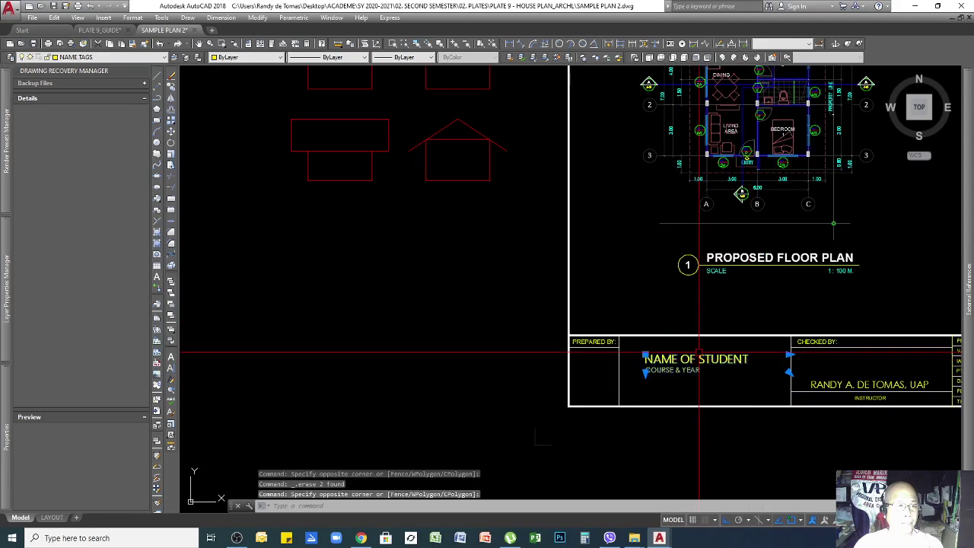
{"action": "type", "text": "o"}
{"action": "key", "text": "Return"}
{"action": "left_click", "coordinate": [673, 360]}
{"action": "scroll", "coordinate": [455, 256], "scroll_direction": "down", "scroll_amount": 1}
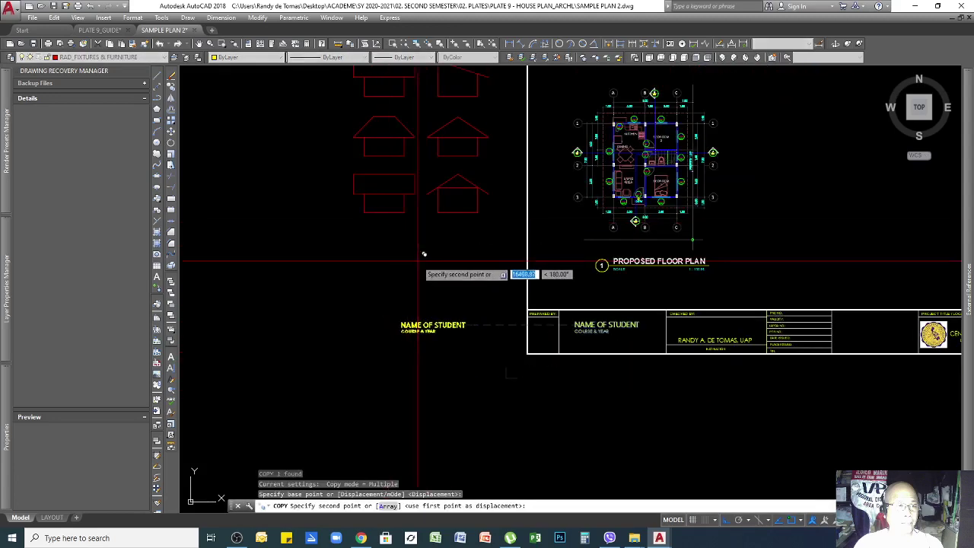
{"action": "scroll", "coordinate": [419, 245], "scroll_direction": "up", "scroll_amount": 1}
{"action": "key", "text": "F8"}
{"action": "left_click", "coordinate": [392, 216]}
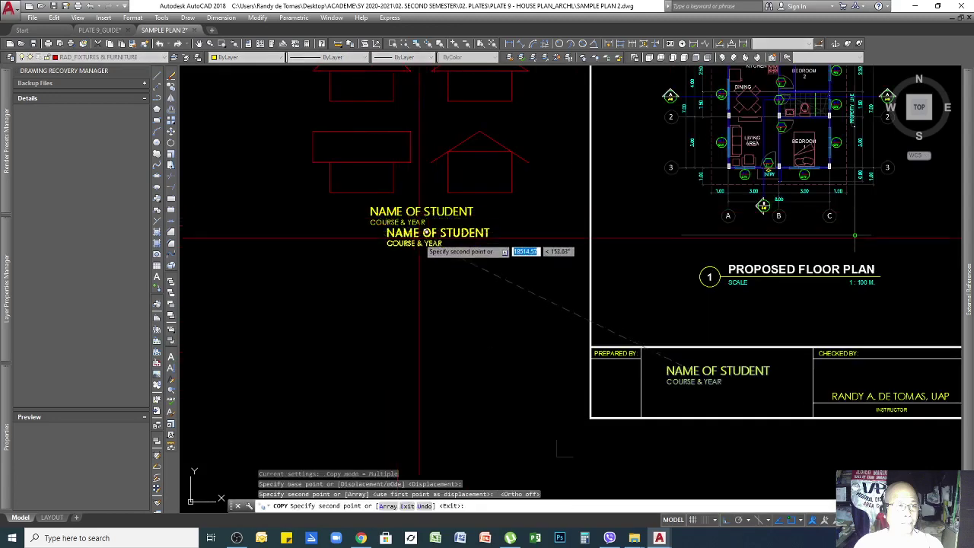
{"action": "key", "text": "Return"}
Step: Replace the copied text's content with the label HIP TYPE
{"action": "scroll", "coordinate": [392, 215], "scroll_direction": "up", "scroll_amount": 2}
{"action": "left_click", "coordinate": [422, 223]}
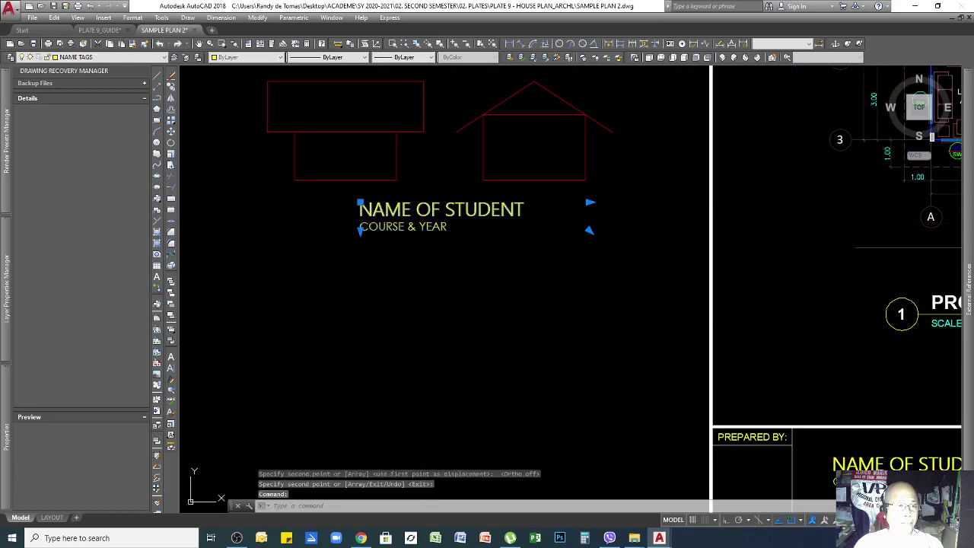
{"action": "double_click", "coordinate": [418, 227]}
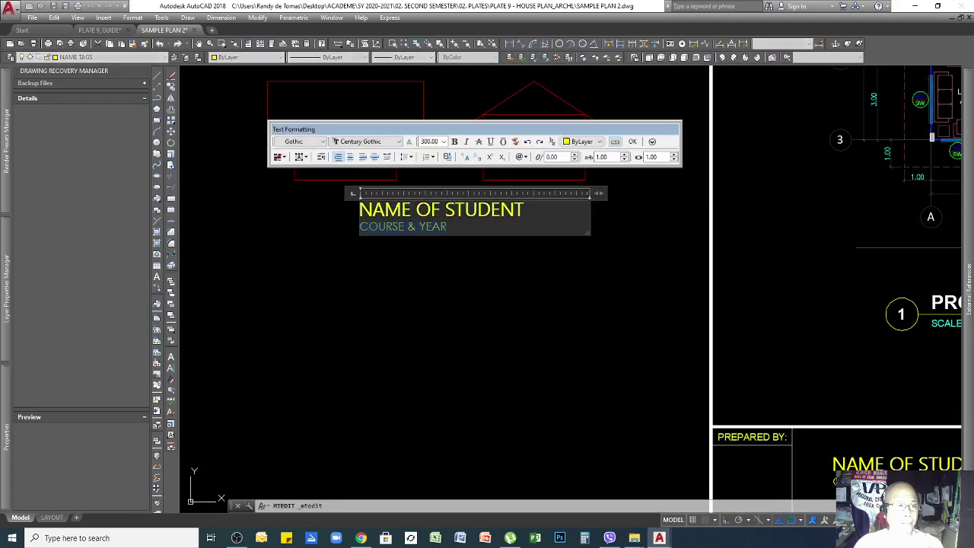
{"action": "key", "text": "BackSpace"}
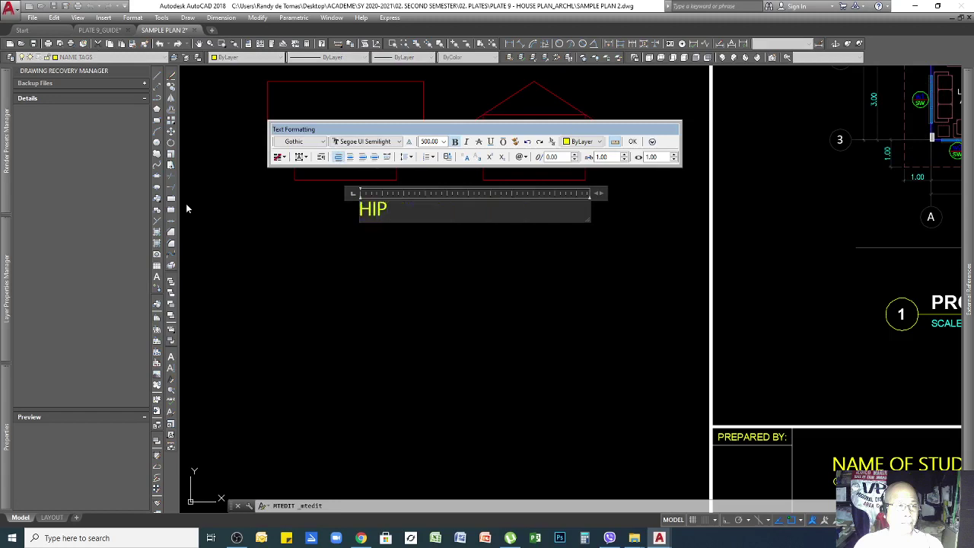
{"action": "type", "text": "HIP TYPE"}
{"action": "left_click", "coordinate": [401, 263]}
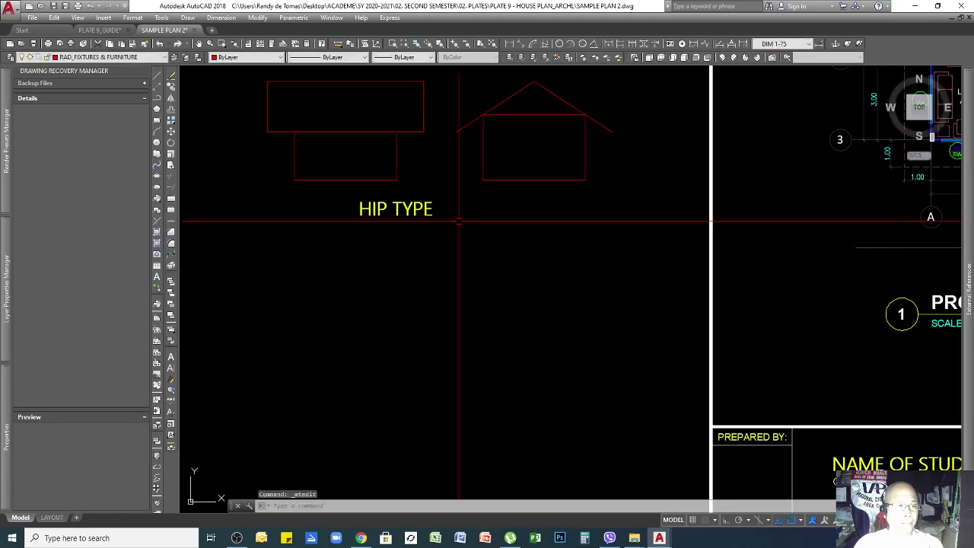
Step: Move the HIP TYPE label slightly to the right, between the two bottom houses
{"action": "left_click", "coordinate": [427, 209]}
{"action": "type", "text": "m"}
{"action": "key", "text": "Return"}
{"action": "left_click", "coordinate": [427, 293]}
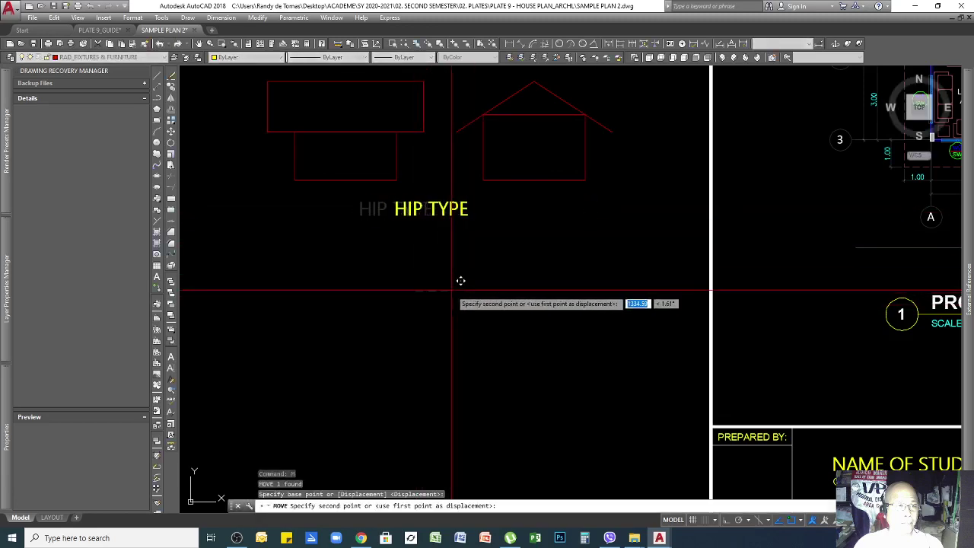
{"action": "left_click", "coordinate": [462, 292]}
Step: Move the HIP TYPE label up to just below the middle pair of houses
{"action": "scroll", "coordinate": [463, 282], "scroll_direction": "down", "scroll_amount": 8}
{"action": "scroll", "coordinate": [535, 363], "scroll_direction": "up", "scroll_amount": 5}
{"action": "left_click", "coordinate": [535, 363]}
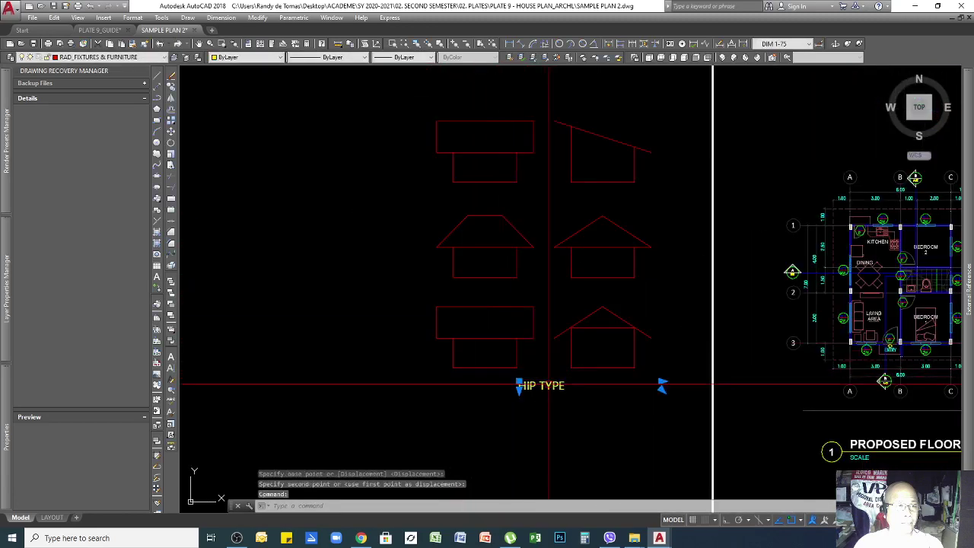
{"action": "key", "text": "Return"}
{"action": "left_click", "coordinate": [375, 368]}
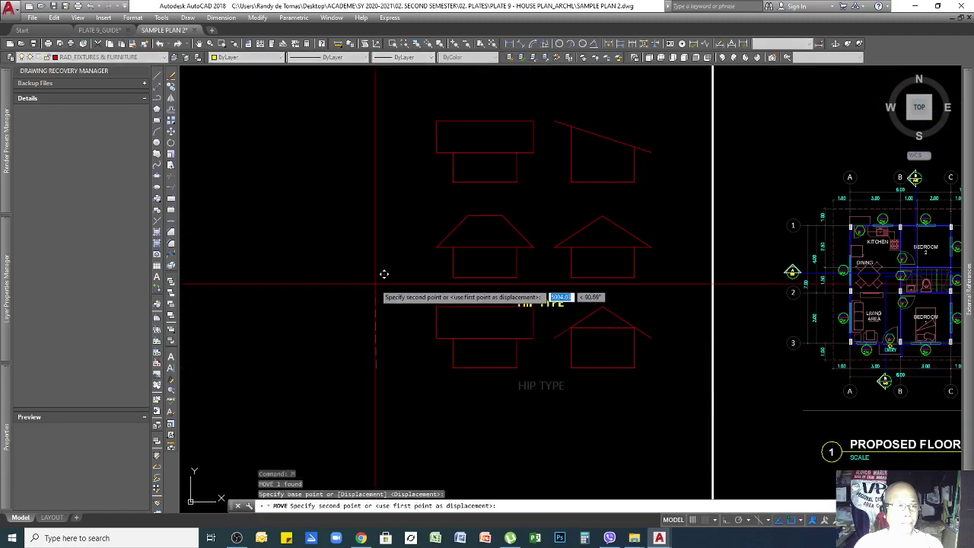
{"action": "left_click", "coordinate": [528, 288]}
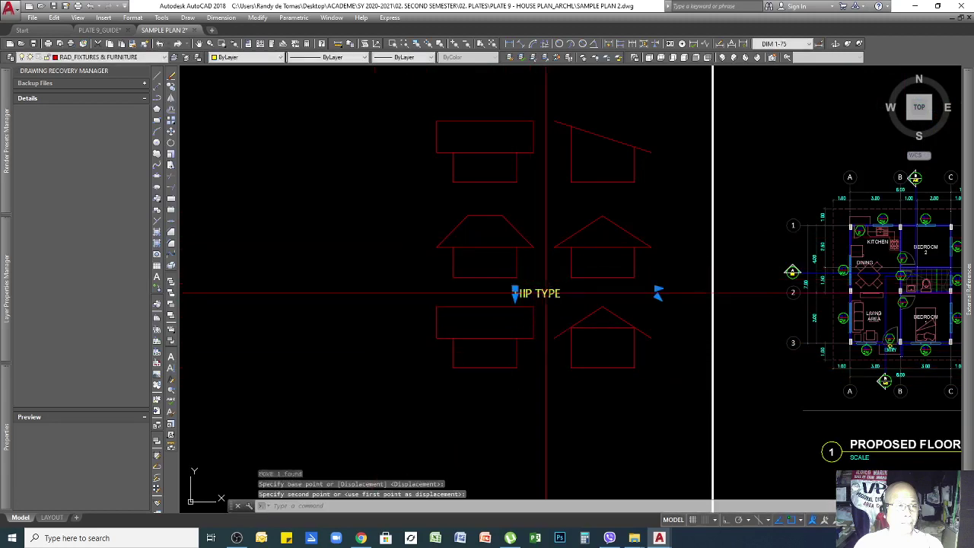
Step: With Ortho on, copy the HIP TYPE label vertically to just below the top pair and the bottom pair of houses
{"action": "key", "text": "Return"}
{"action": "left_click", "coordinate": [374, 320]}
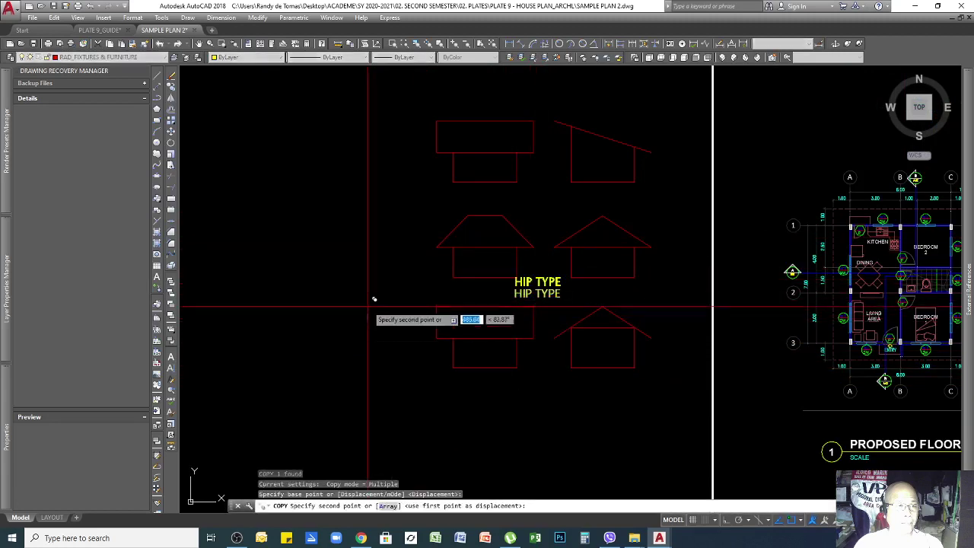
{"action": "key", "text": "F8"}
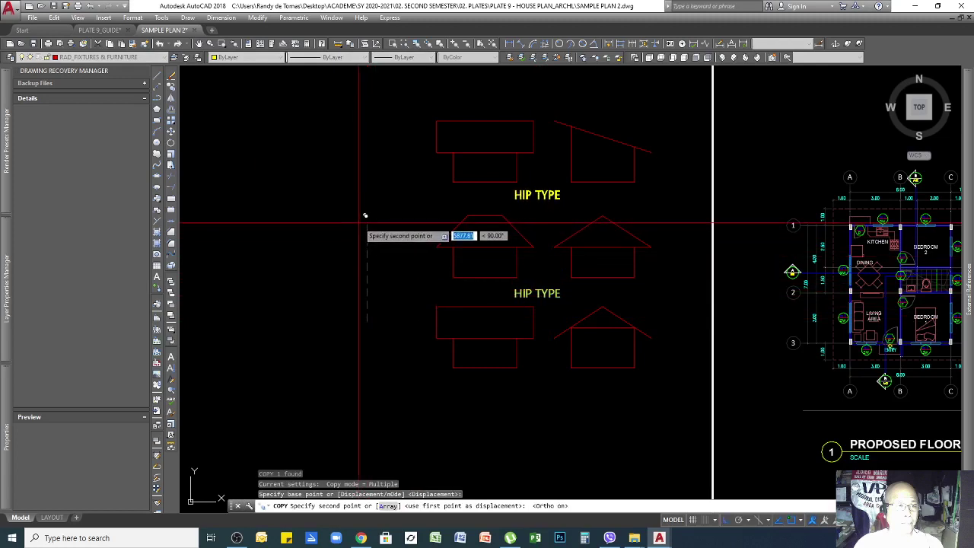
{"action": "left_click", "coordinate": [363, 217]}
{"action": "left_click", "coordinate": [355, 411]}
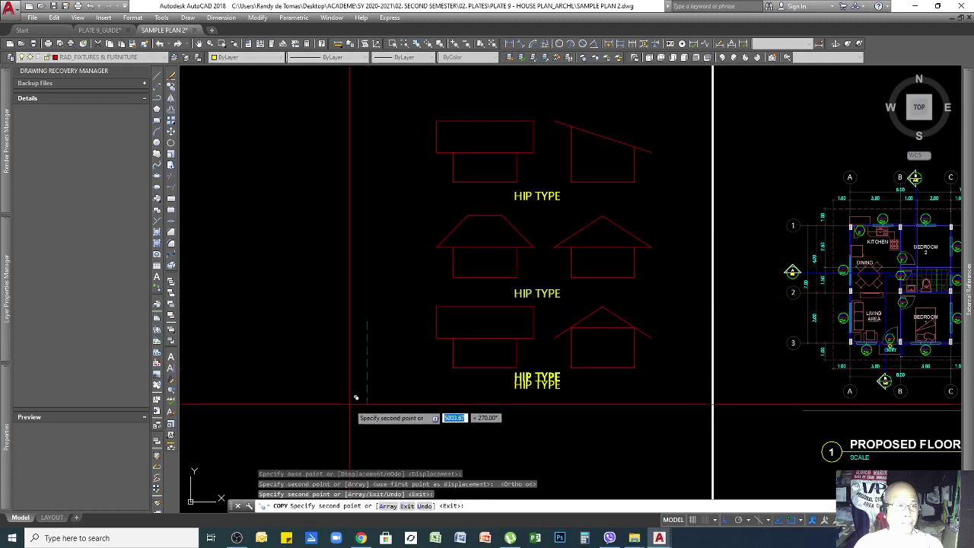
{"action": "key", "text": "Return"}
Step: Change the label below the top pair of houses to RAFTER TYPE
{"action": "scroll", "coordinate": [539, 201], "scroll_direction": "up", "scroll_amount": 4}
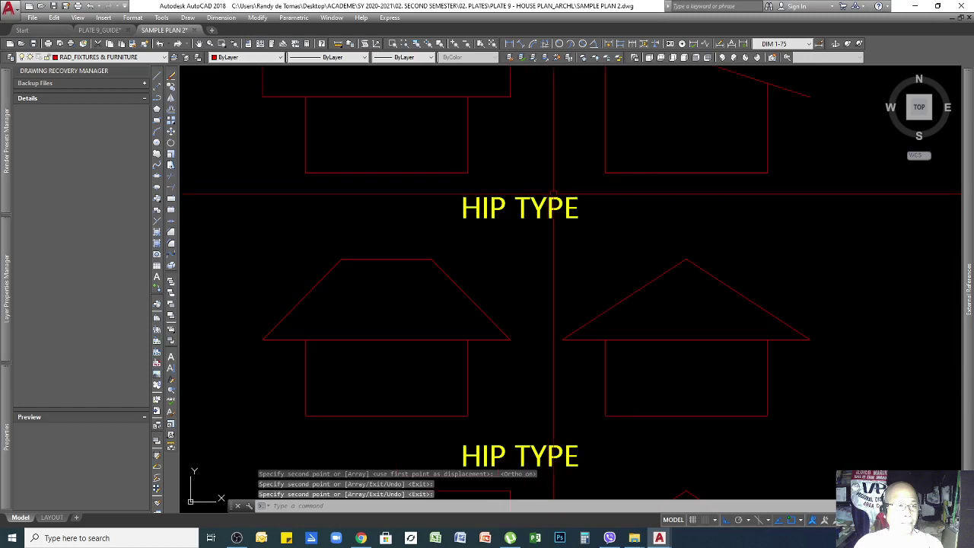
{"action": "scroll", "coordinate": [570, 192], "scroll_direction": "down", "scroll_amount": 4}
{"action": "scroll", "coordinate": [587, 251], "scroll_direction": "up", "scroll_amount": 2}
{"action": "double_click", "coordinate": [596, 230]}
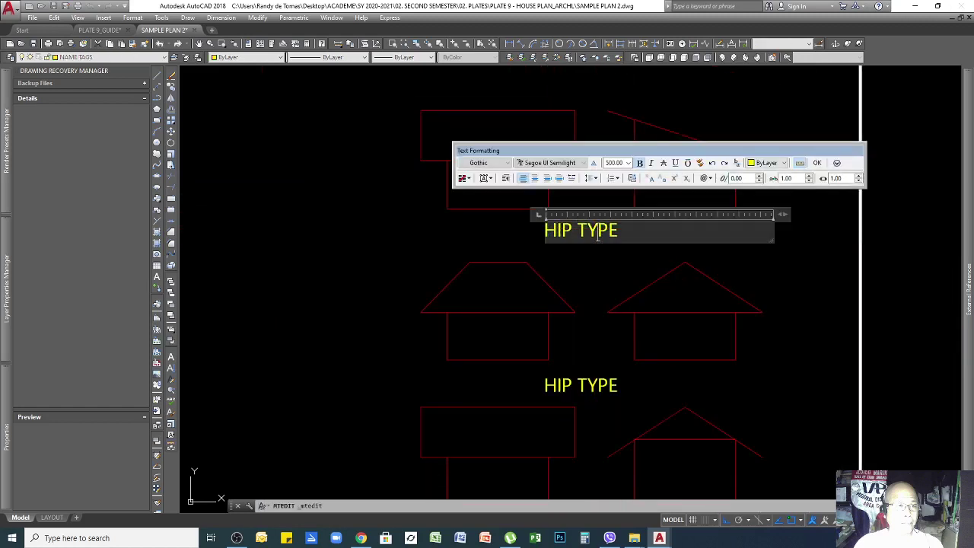
{"action": "type", "text": "RAFTER"}
{"action": "left_click", "coordinate": [472, 238]}
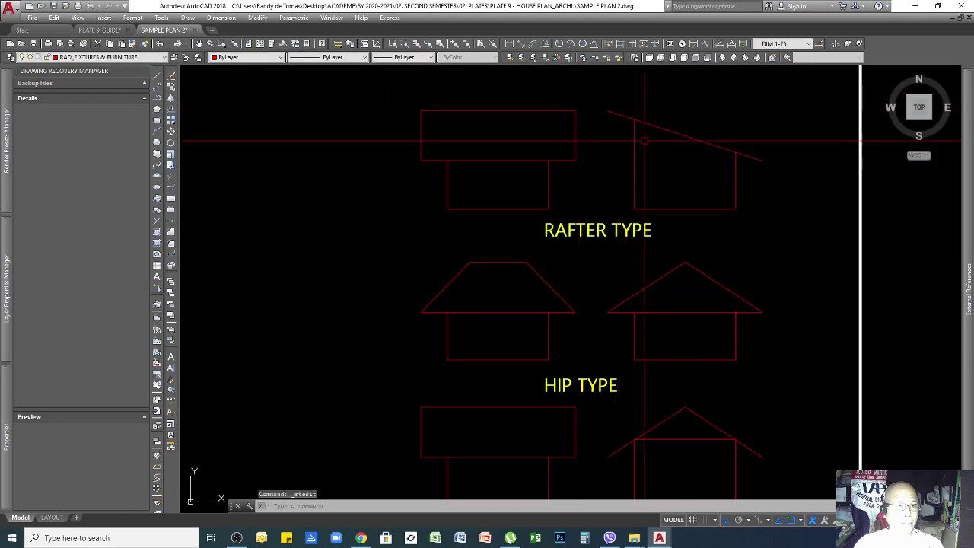
Step: Change the label below the bottom pair of houses to GABLE TYPE
{"action": "scroll", "coordinate": [616, 142], "scroll_direction": "down", "scroll_amount": 5}
{"action": "scroll", "coordinate": [613, 278], "scroll_direction": "up", "scroll_amount": 5}
{"action": "left_click", "coordinate": [613, 257]}
{"action": "double_click", "coordinate": [613, 258]}
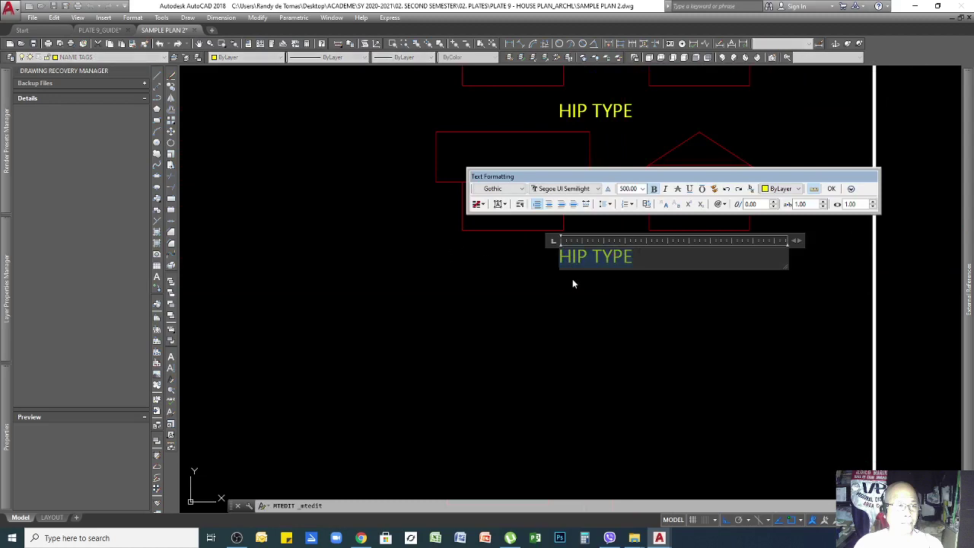
{"action": "type", "text": "BG"}
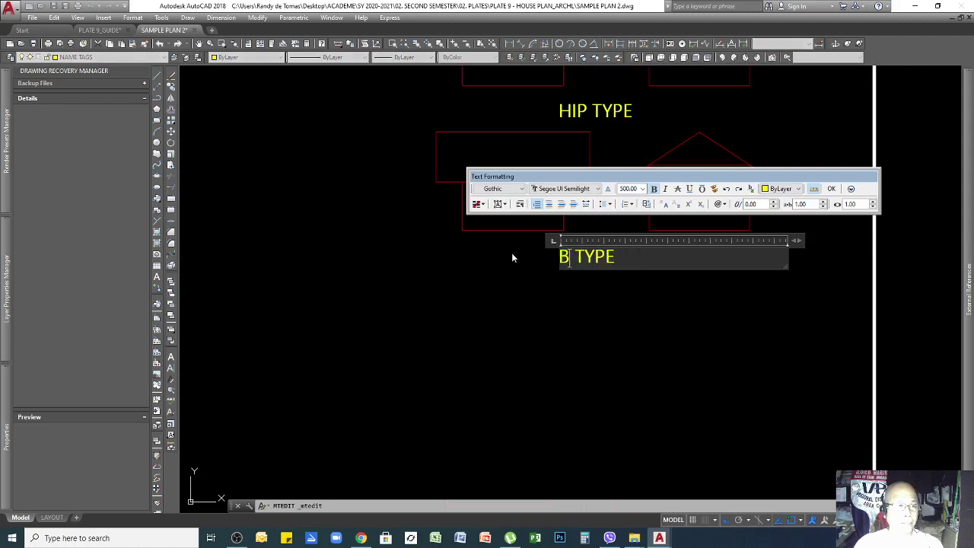
{"action": "key", "text": "BackSpace"}
{"action": "key", "text": "BackSpace"}
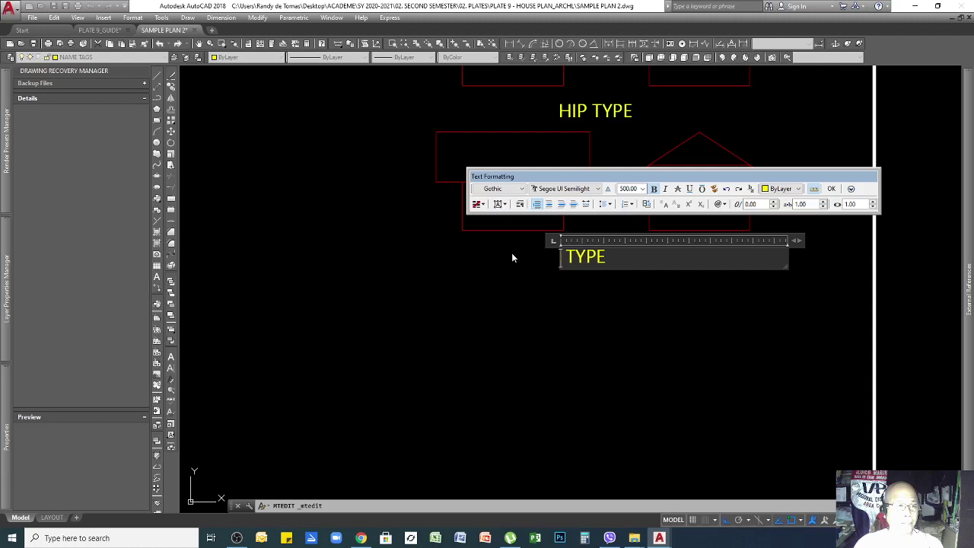
{"action": "type", "text": "GABLE"}
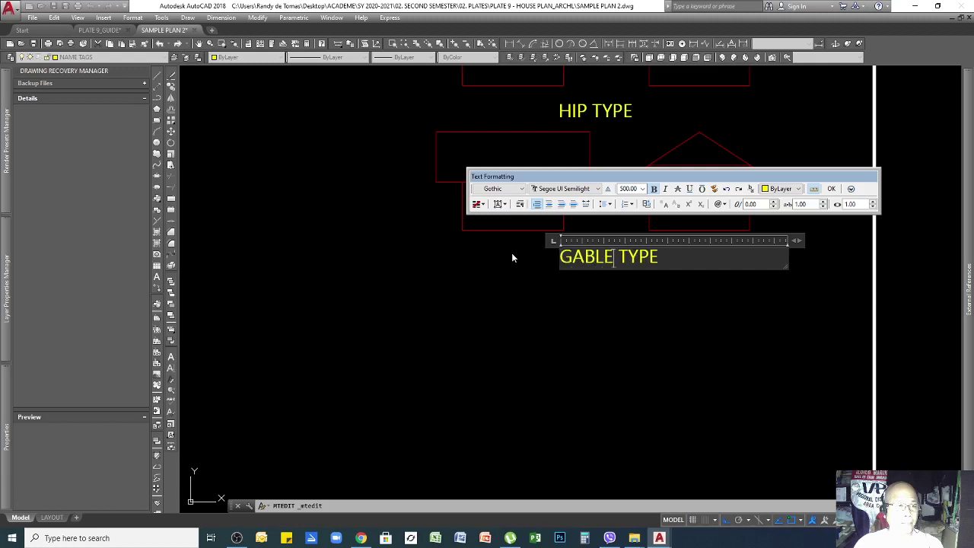
{"action": "left_click", "coordinate": [512, 257]}
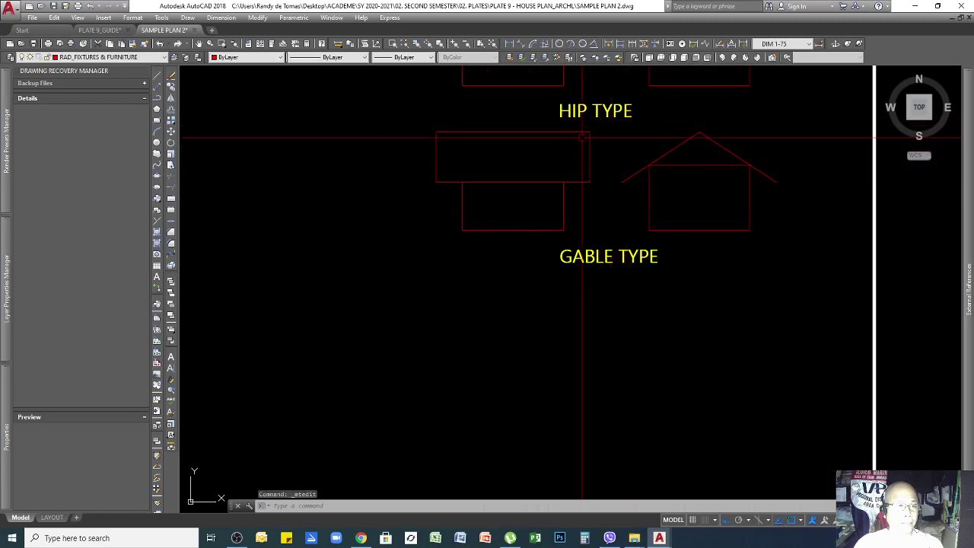
Step: Compare the labelled roof type elevations with the dashed roof outline on the proposed floor plan
{"action": "scroll", "coordinate": [579, 292], "scroll_direction": "down", "scroll_amount": 4}
{"action": "scroll", "coordinate": [601, 202], "scroll_direction": "up", "scroll_amount": 4}
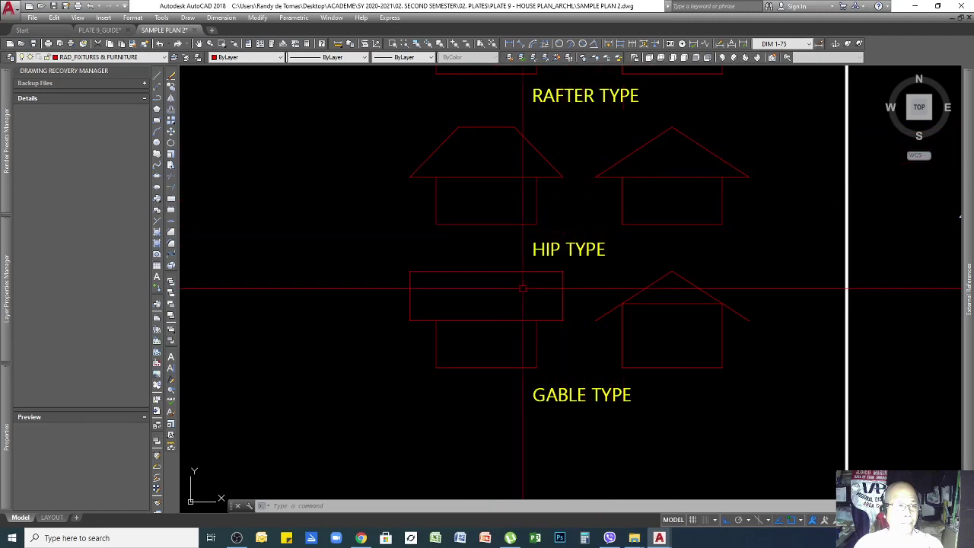
{"action": "scroll", "coordinate": [601, 251], "scroll_direction": "down", "scroll_amount": 5}
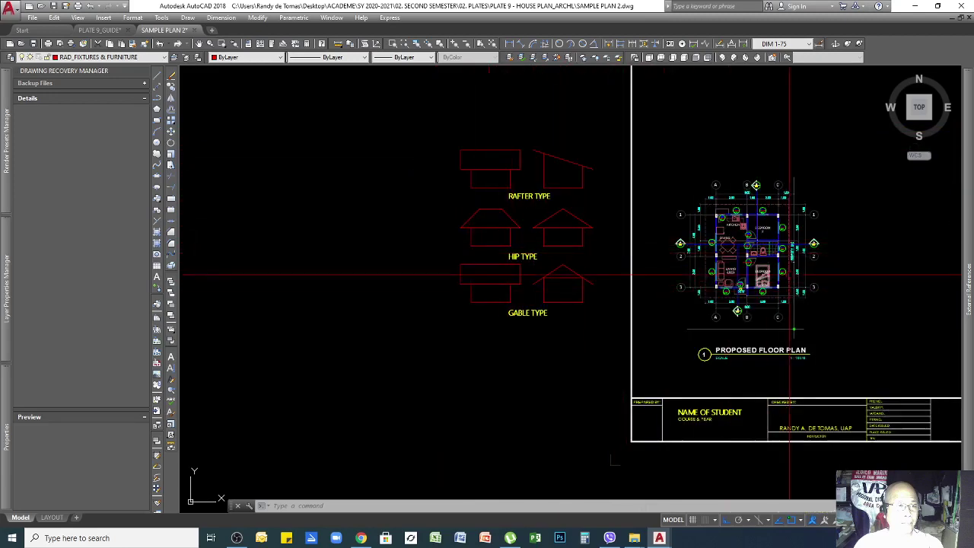
{"action": "scroll", "coordinate": [792, 271], "scroll_direction": "up", "scroll_amount": 2}
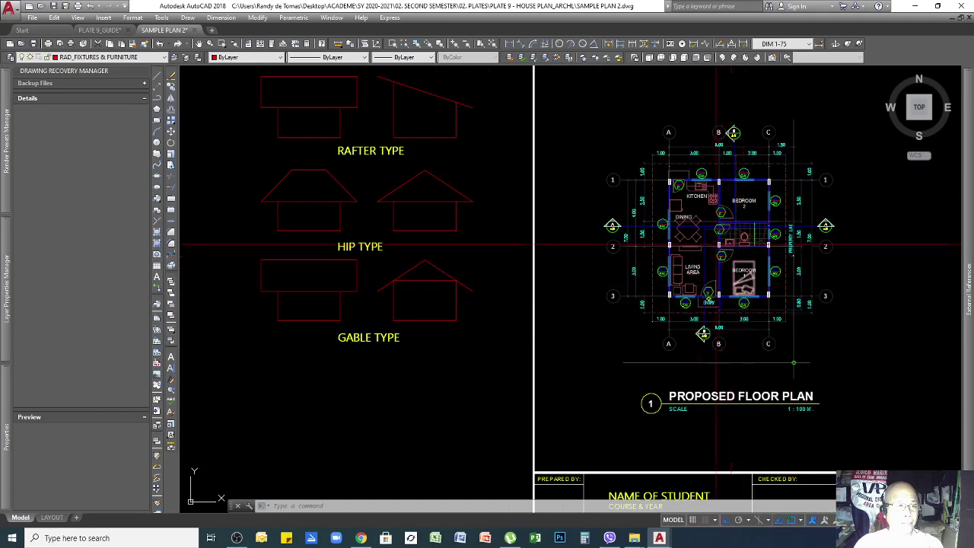
{"action": "scroll", "coordinate": [742, 279], "scroll_direction": "up", "scroll_amount": 2}
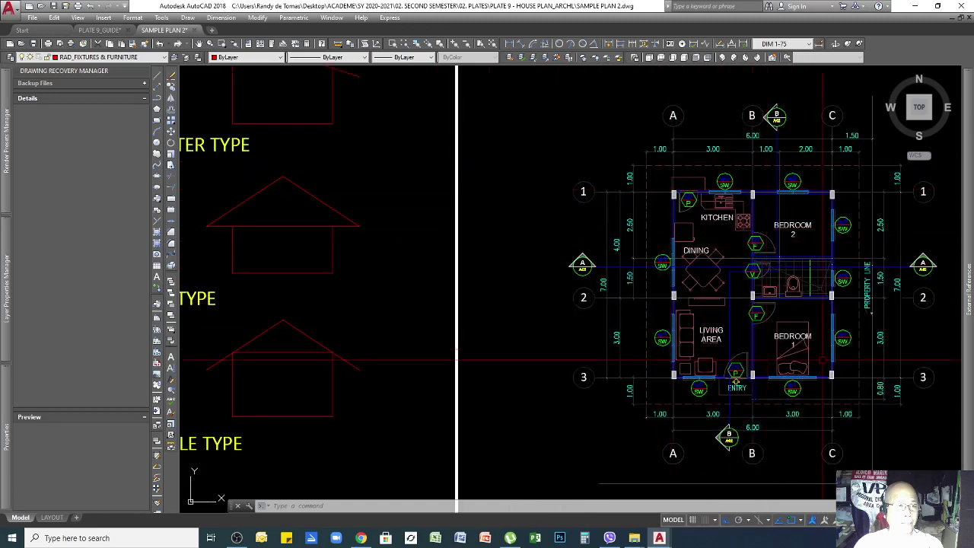
{"action": "scroll", "coordinate": [799, 358], "scroll_direction": "down", "scroll_amount": 2}
{"action": "scroll", "coordinate": [801, 370], "scroll_direction": "up", "scroll_amount": 4}
{"action": "scroll", "coordinate": [586, 212], "scroll_direction": "down", "scroll_amount": 3}
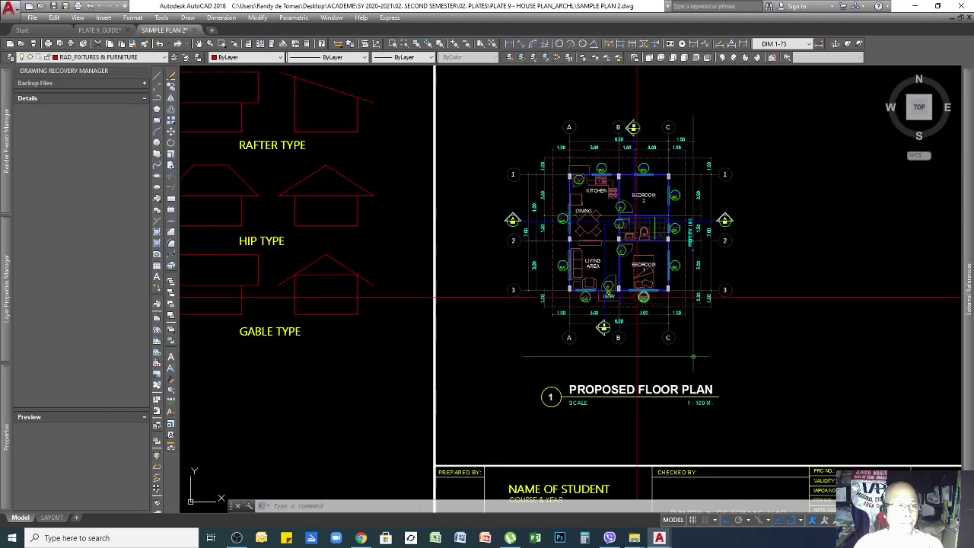
{"action": "scroll", "coordinate": [586, 212], "scroll_direction": "down", "scroll_amount": 1}
{"action": "scroll", "coordinate": [538, 202], "scroll_direction": "up", "scroll_amount": 4}
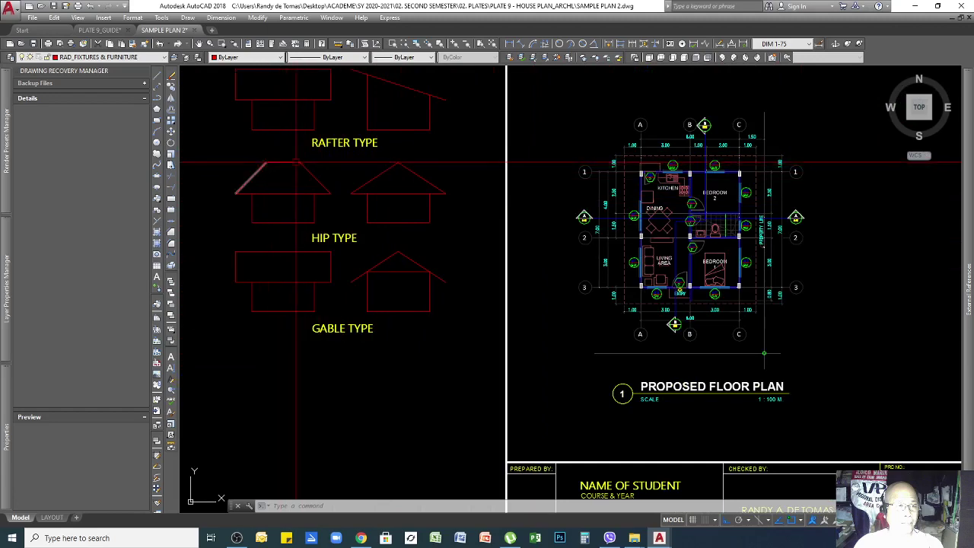
Step: Draw a vertical line from the lower-left corner of the floor plan's dashed roof outline up past the top of the plan
{"action": "scroll", "coordinate": [633, 306], "scroll_direction": "up", "scroll_amount": 4}
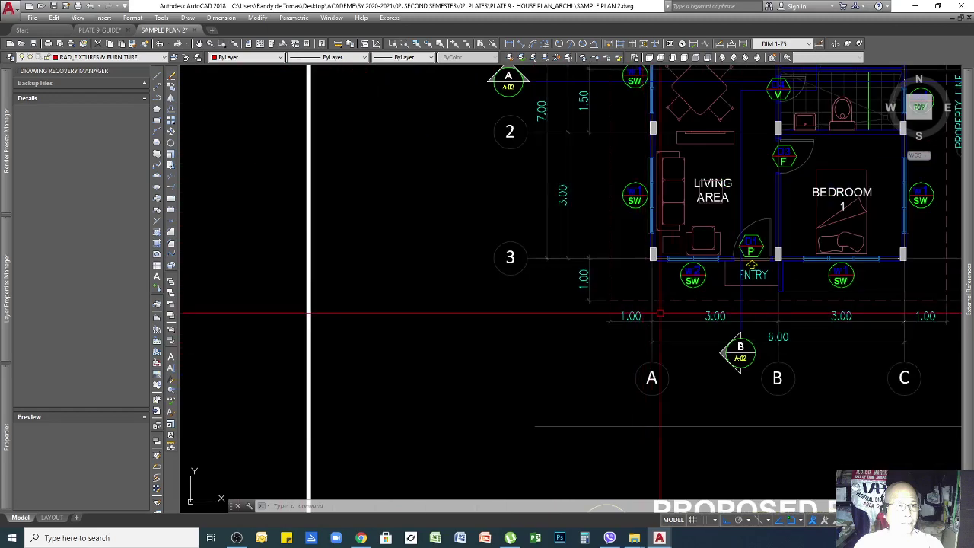
{"action": "key", "text": "l"}
{"action": "key", "text": "Return"}
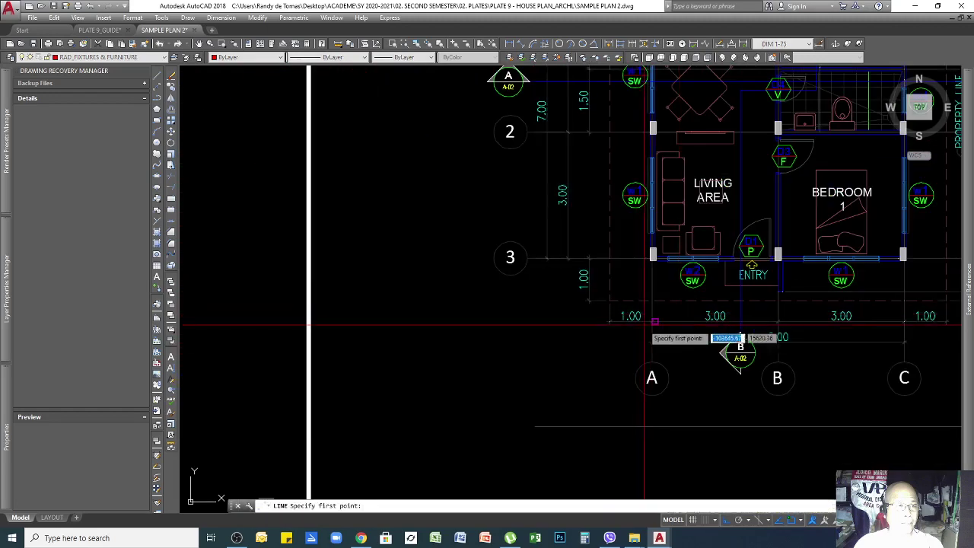
{"action": "left_click", "coordinate": [609, 301]}
{"action": "scroll", "coordinate": [613, 297], "scroll_direction": "down", "scroll_amount": 5}
{"action": "left_click", "coordinate": [665, 135]}
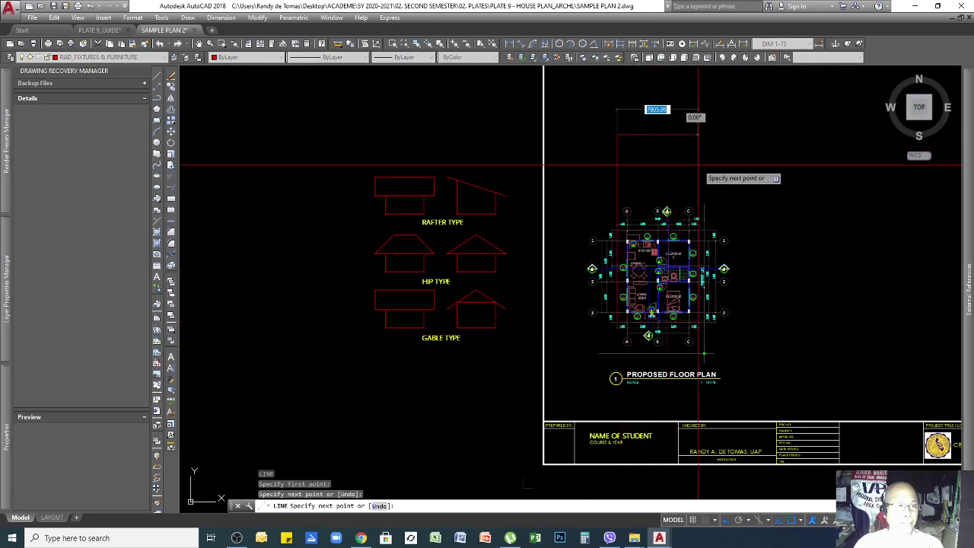
{"action": "key", "text": "Return"}
Step: Rotate the vertical line by -45 degrees about the lower-left corner of the roof outline
{"action": "left_click", "coordinate": [663, 171]}
{"action": "left_click", "coordinate": [610, 204]}
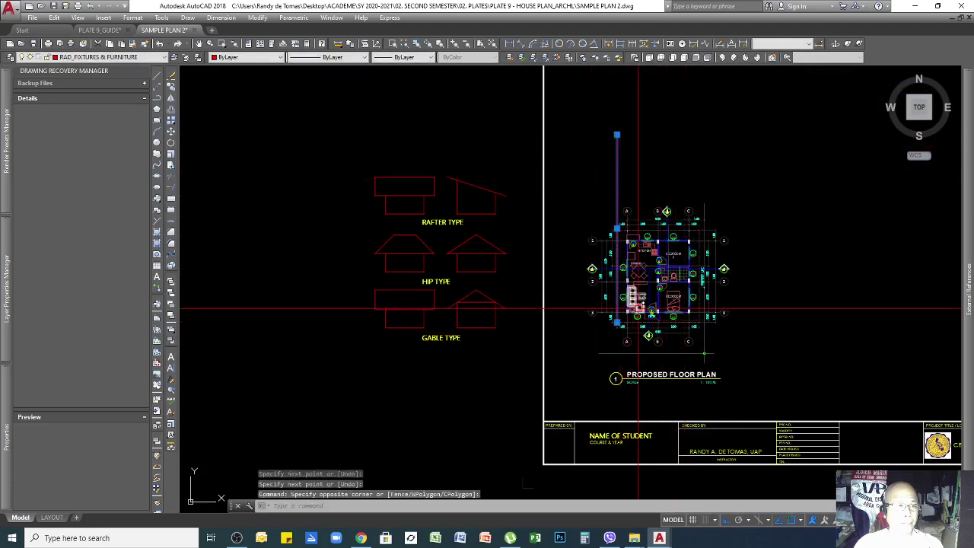
{"action": "key", "text": "Return"}
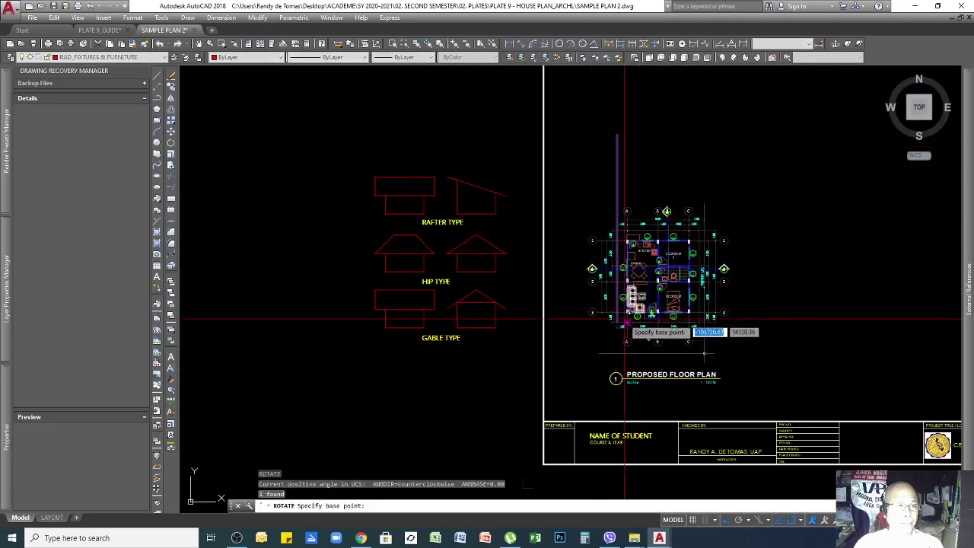
{"action": "scroll", "coordinate": [631, 333], "scroll_direction": "up", "scroll_amount": 5}
{"action": "left_click", "coordinate": [596, 344]}
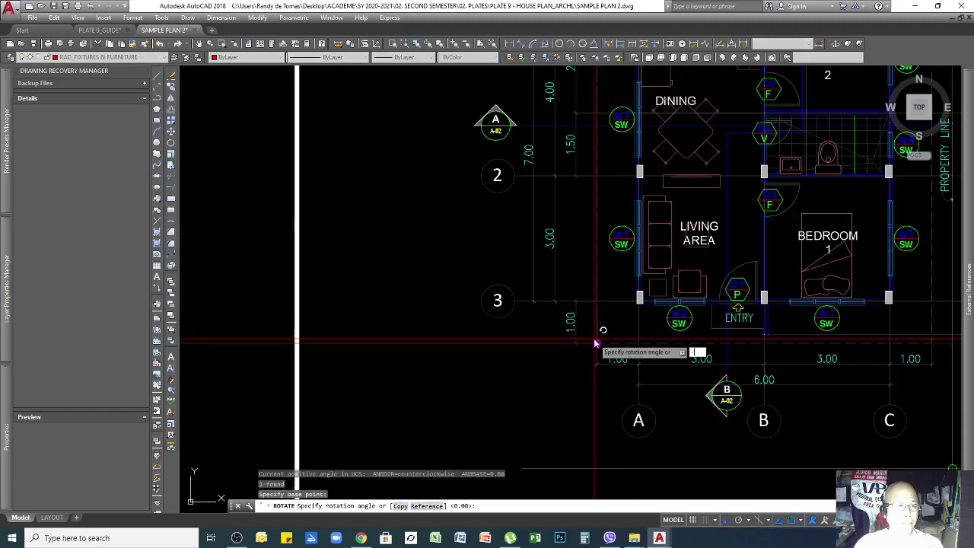
{"action": "type", "text": "-45"}
{"action": "key", "text": "Return"}
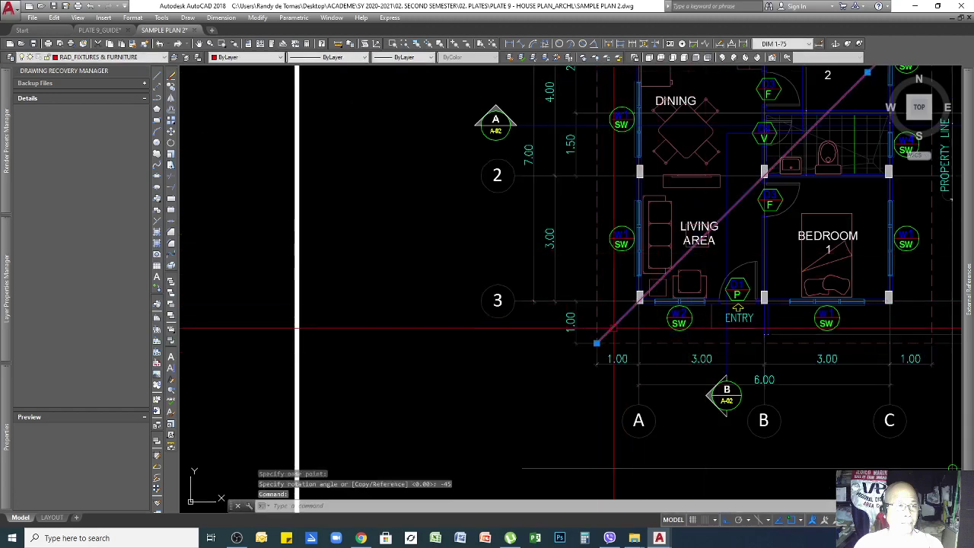
Step: Mirror the diagonal line about the vertical axis through the midpoint of the roof outline's lower edge, keeping the original
{"action": "left_click", "coordinate": [171, 98]}
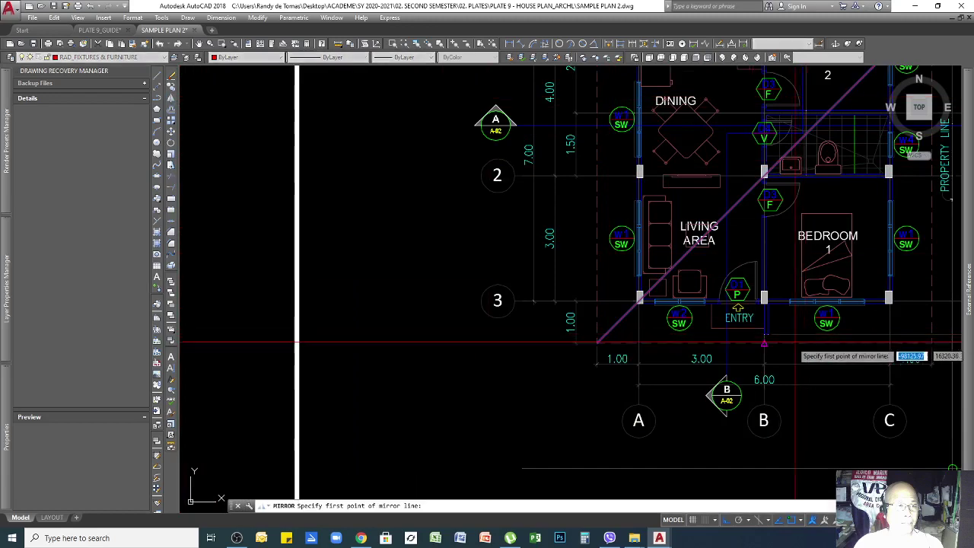
{"action": "left_click", "coordinate": [764, 345]}
{"action": "scroll", "coordinate": [727, 361], "scroll_direction": "down", "scroll_amount": 1}
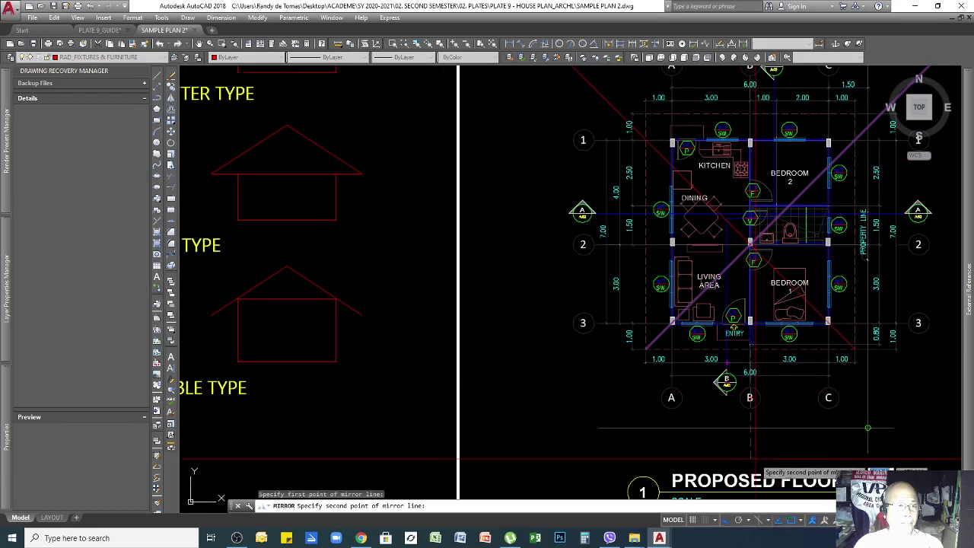
{"action": "left_click", "coordinate": [868, 429]}
{"action": "key", "text": "Return"}
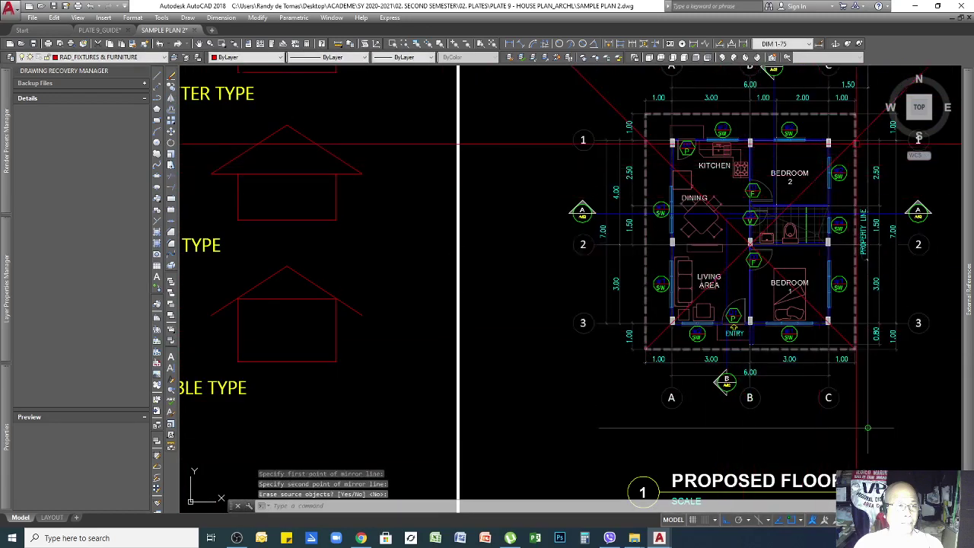
Step: Move both diagonal lines straight up so that they pass through the upper corners of the roof outline
{"action": "left_click", "coordinate": [845, 149]}
{"action": "left_click", "coordinate": [600, 98]}
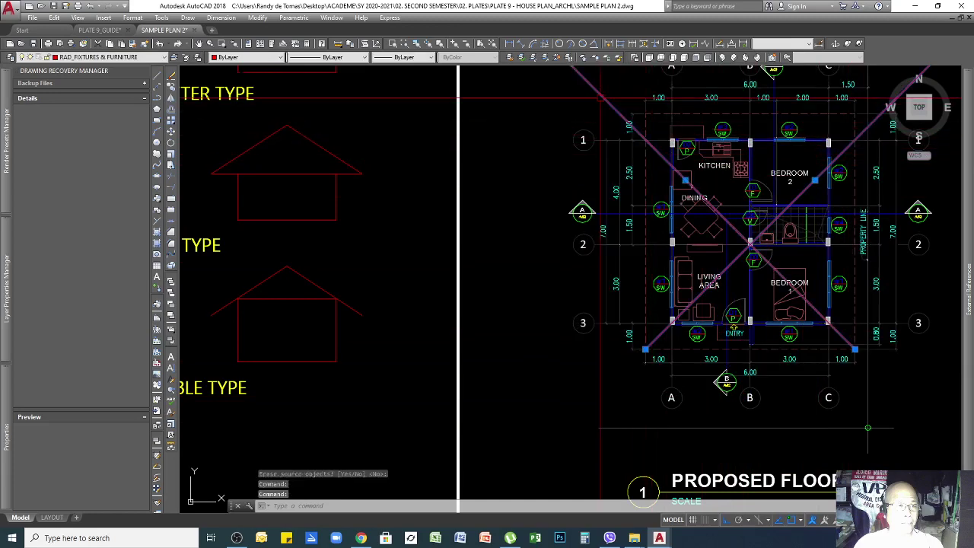
{"action": "type", "text": "m"}
{"action": "key", "text": "Return"}
{"action": "scroll", "coordinate": [866, 128], "scroll_direction": "up", "scroll_amount": 6}
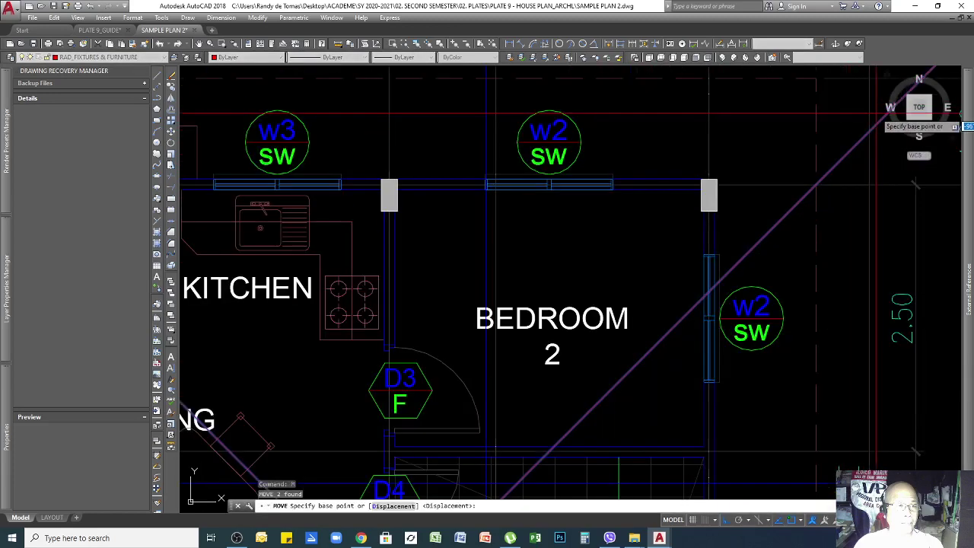
{"action": "left_click", "coordinate": [830, 169]}
{"action": "left_click", "coordinate": [820, 76]}
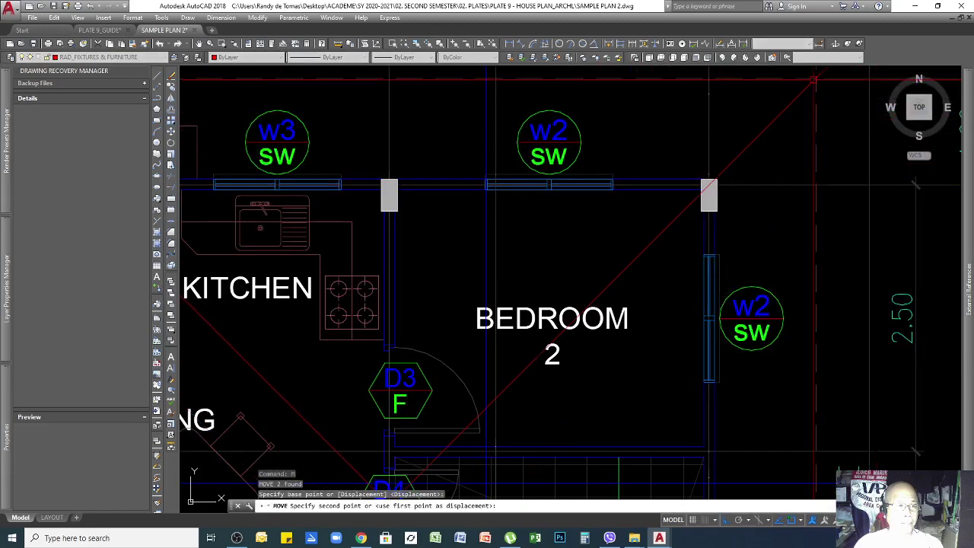
{"action": "key", "text": "Return"}
{"action": "scroll", "coordinate": [813, 222], "scroll_direction": "down", "scroll_amount": 6}
{"action": "key", "text": "Return"}
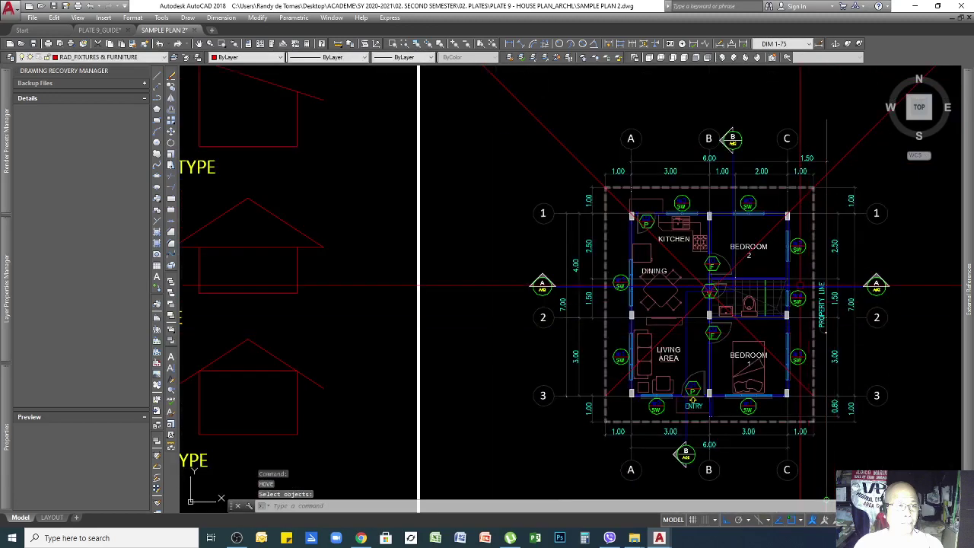
{"action": "key", "text": "Escape"}
{"action": "left_click", "coordinate": [776, 226]}
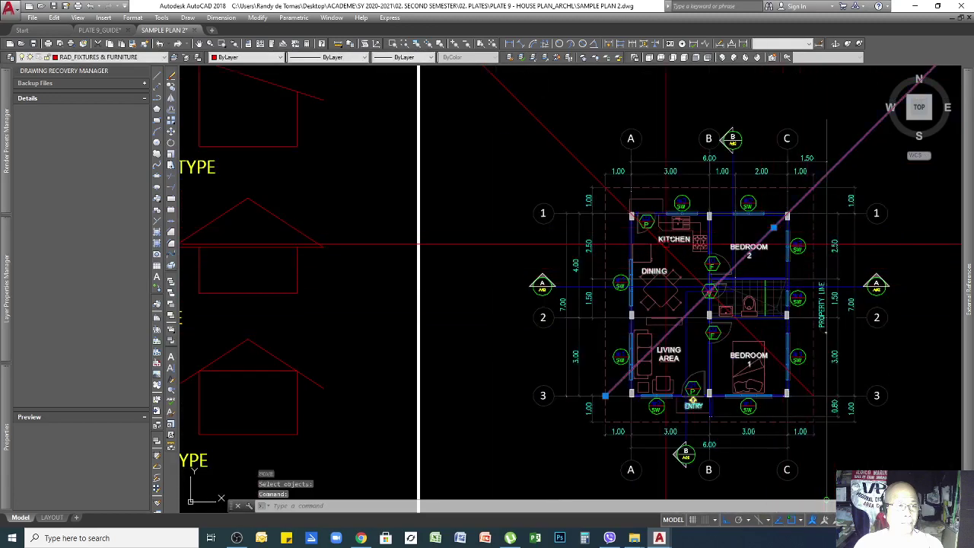
{"action": "left_click", "coordinate": [674, 258]}
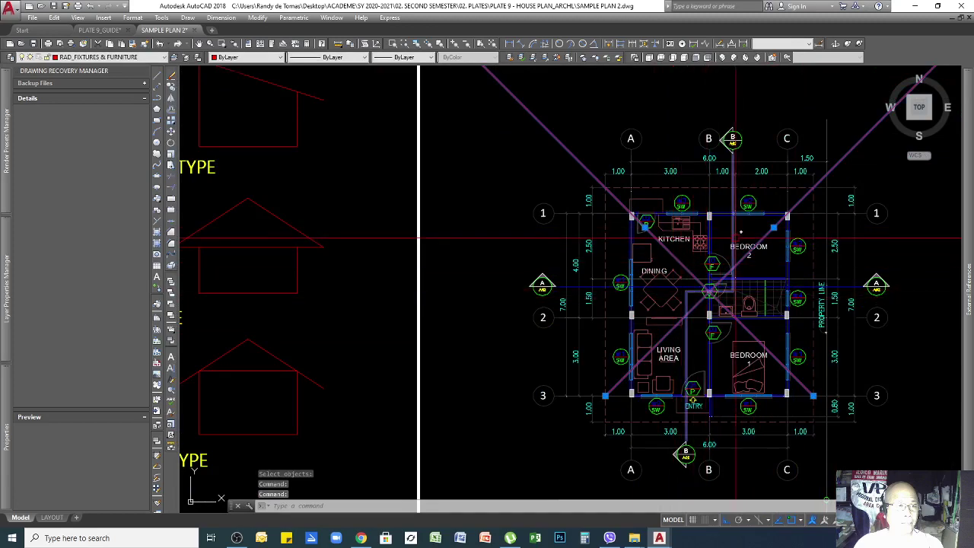
{"action": "key", "text": "Escape"}
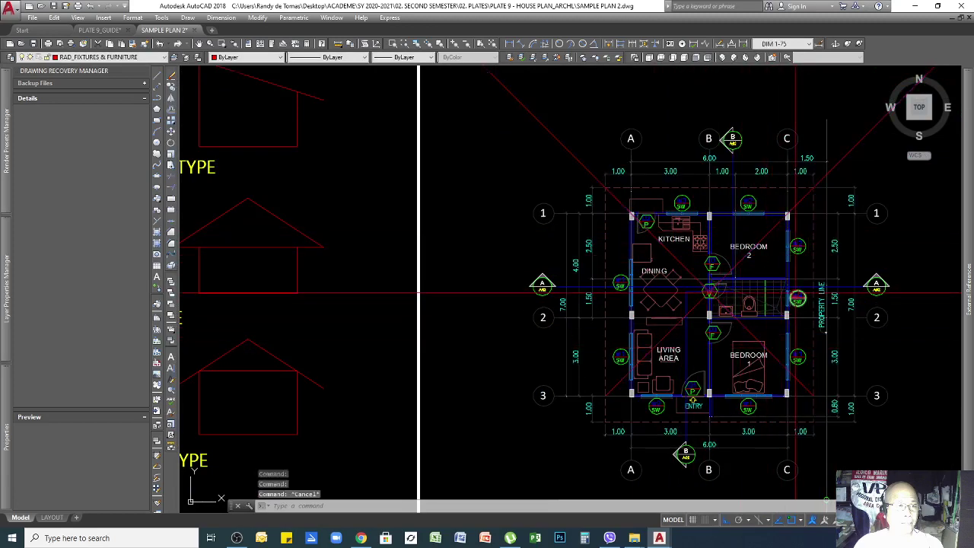
Step: Copy both diagonal lines straight down so that the copies start at the lower corners of the dashed roof outline
{"action": "left_click", "coordinate": [767, 230]}
{"action": "left_click", "coordinate": [581, 160]}
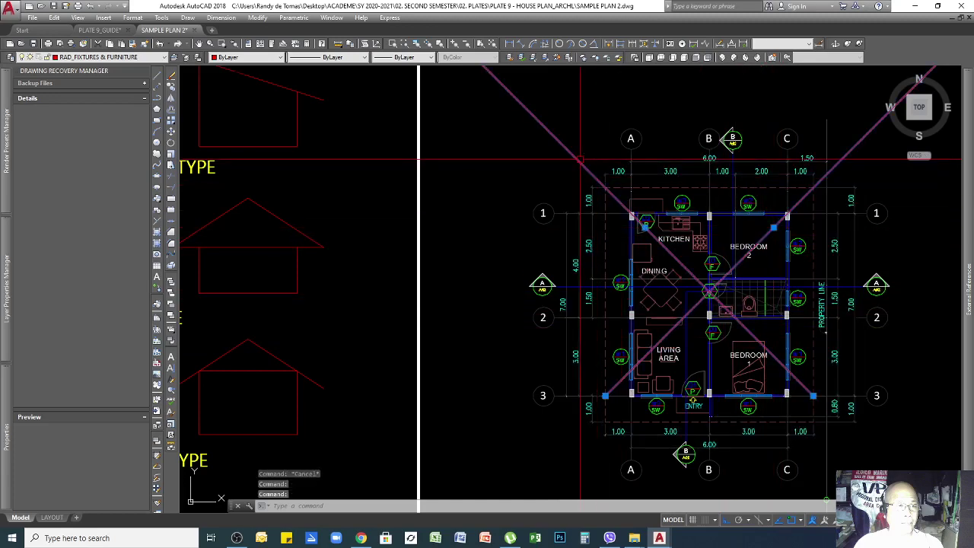
{"action": "type", "text": "CO"}
{"action": "key", "text": "Return"}
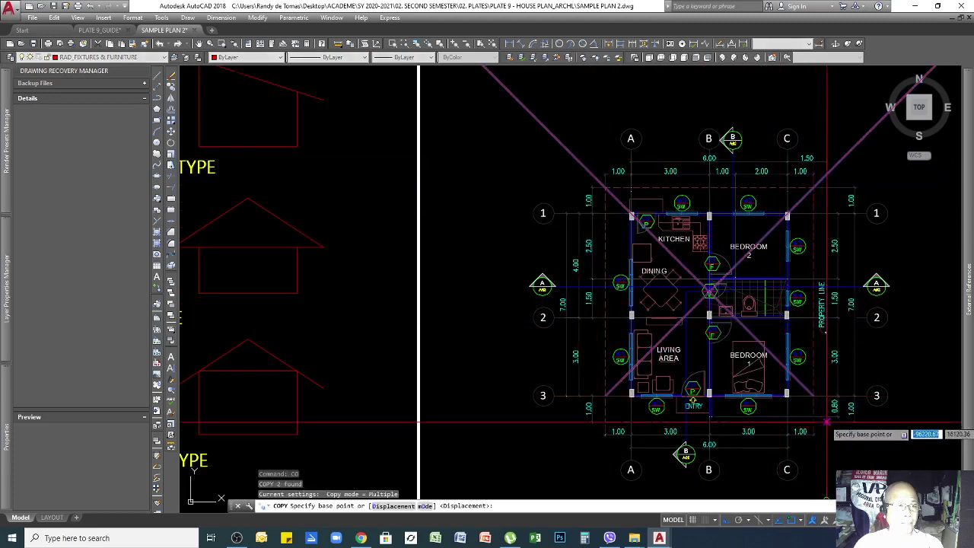
{"action": "scroll", "coordinate": [813, 395], "scroll_direction": "up", "scroll_amount": 5}
{"action": "left_click", "coordinate": [756, 351]}
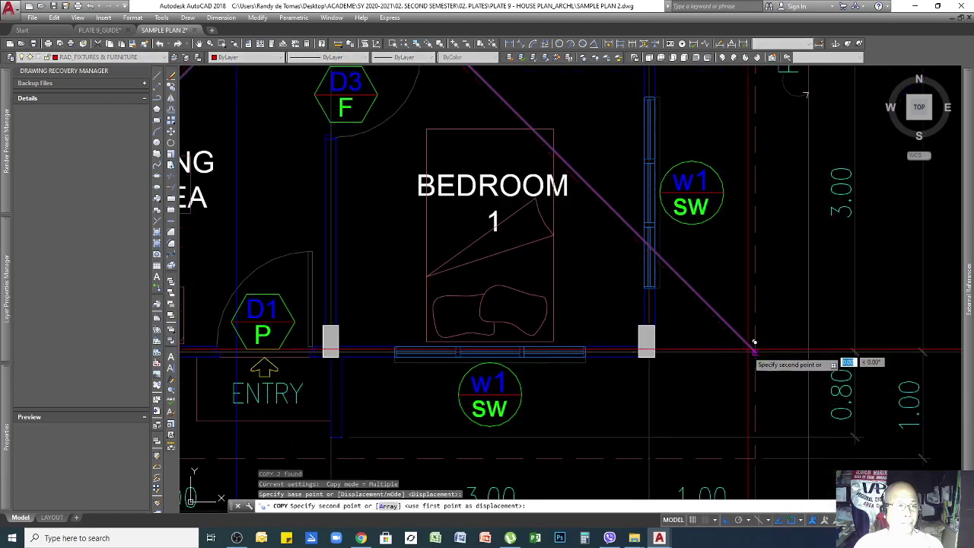
{"action": "left_click", "coordinate": [756, 457]}
{"action": "scroll", "coordinate": [761, 342], "scroll_direction": "down", "scroll_amount": 8}
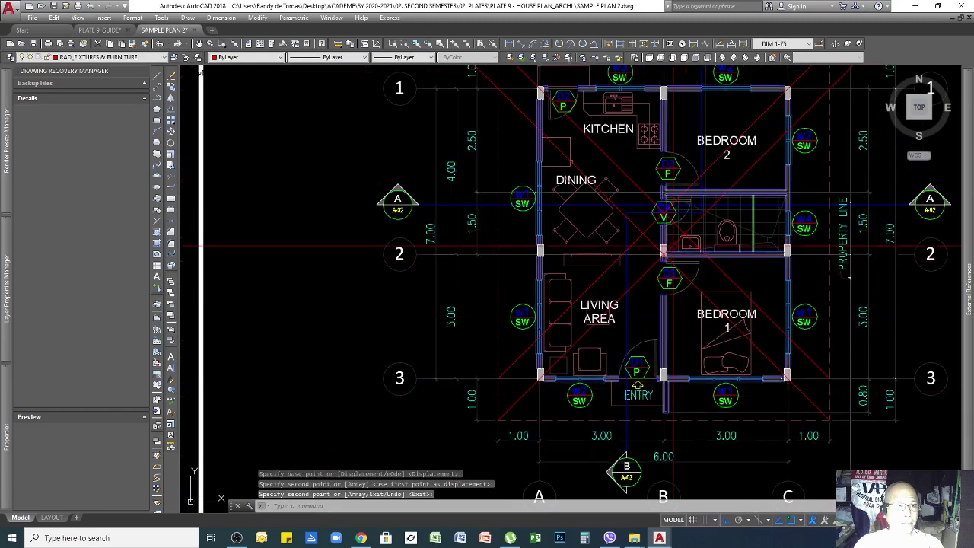
Step: Draw a vertical ridge line between the crossing point of the upper diagonals and the crossing point of the lower diagonals
{"action": "scroll", "coordinate": [670, 228], "scroll_direction": "up", "scroll_amount": 8}
{"action": "key", "text": "Return"}
{"action": "type", "text": "LINE Specify first point:"}
{"action": "key", "text": "Return"}
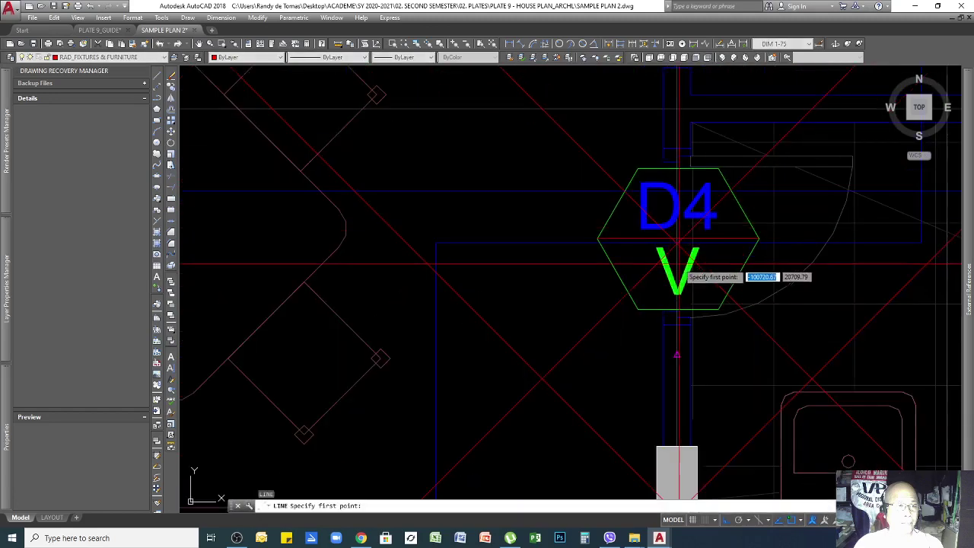
{"action": "scroll", "coordinate": [677, 243], "scroll_direction": "up", "scroll_amount": 3}
{"action": "left_click", "coordinate": [677, 244]}
{"action": "scroll", "coordinate": [670, 228], "scroll_direction": "down", "scroll_amount": 5}
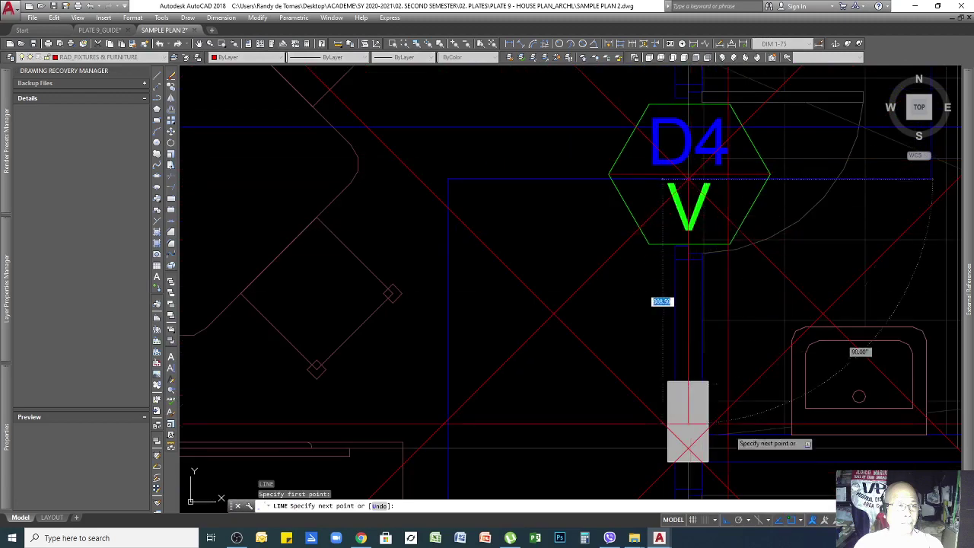
{"action": "scroll", "coordinate": [662, 304], "scroll_direction": "up", "scroll_amount": 6}
{"action": "left_click", "coordinate": [683, 405]}
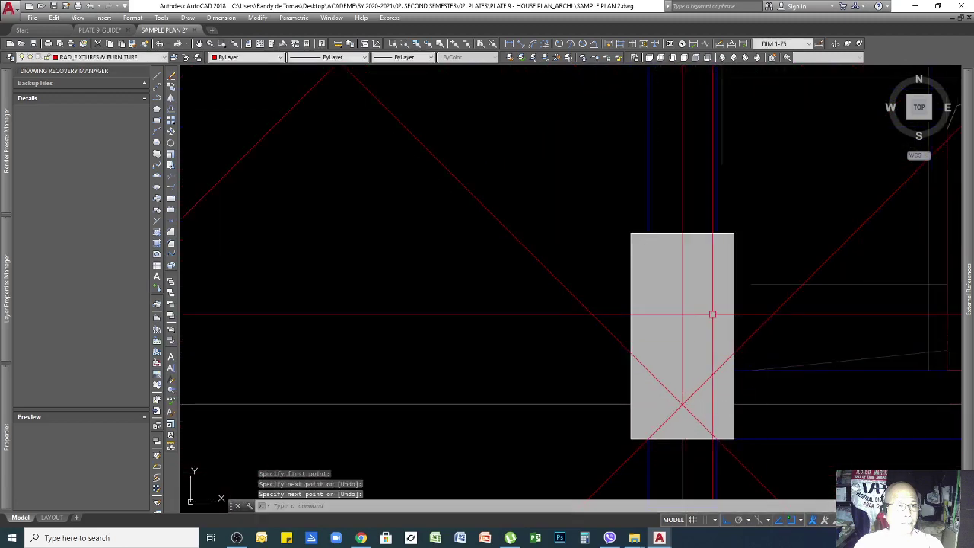
{"action": "key", "text": "Return"}
Step: Try to trim the diagonals with the ridge line as the cutting edge, and undo that trim
{"action": "scroll", "coordinate": [683, 405], "scroll_direction": "down", "scroll_amount": 5}
{"action": "type", "text": "TR"}
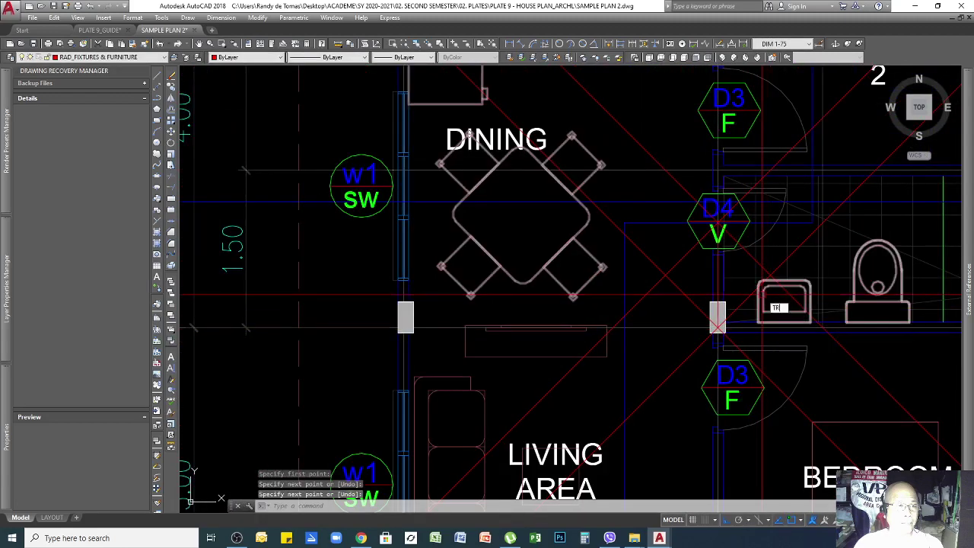
{"action": "key", "text": "Return"}
{"action": "left_click", "coordinate": [718, 266]}
{"action": "key", "text": "Return"}
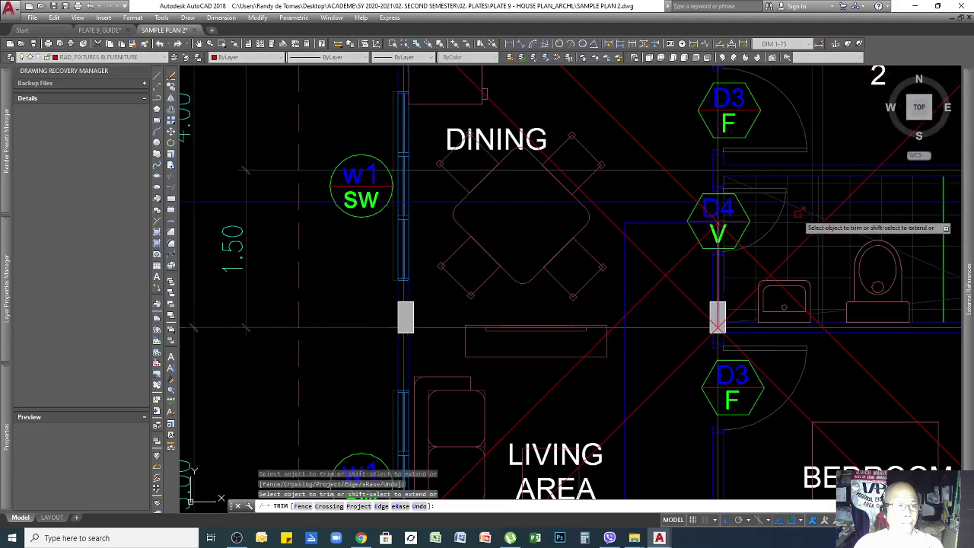
{"action": "key", "text": "Escape"}
{"action": "scroll", "coordinate": [342, 253], "scroll_direction": "up", "scroll_amount": 1}
{"action": "scroll", "coordinate": [613, 272], "scroll_direction": "down", "scroll_amount": 4}
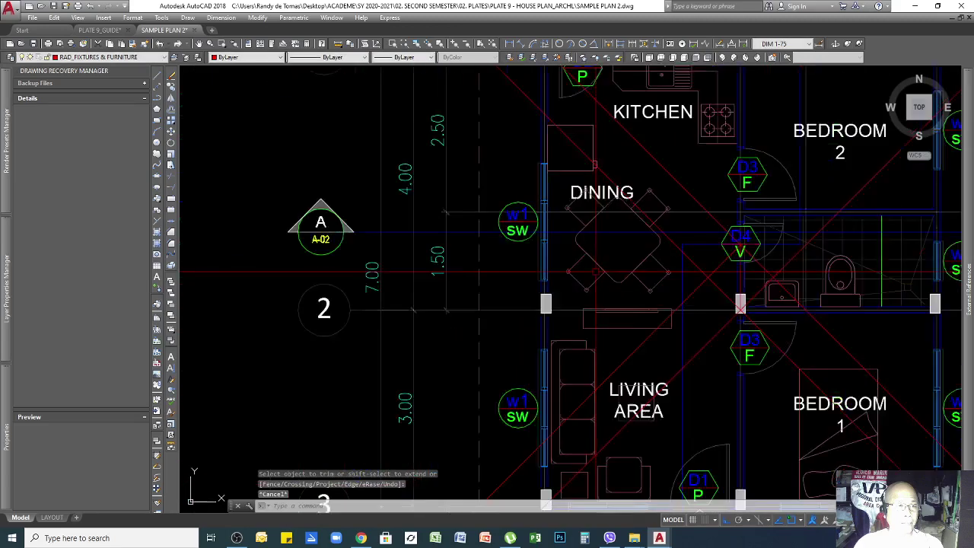
{"action": "scroll", "coordinate": [648, 265], "scroll_direction": "up", "scroll_amount": 3}
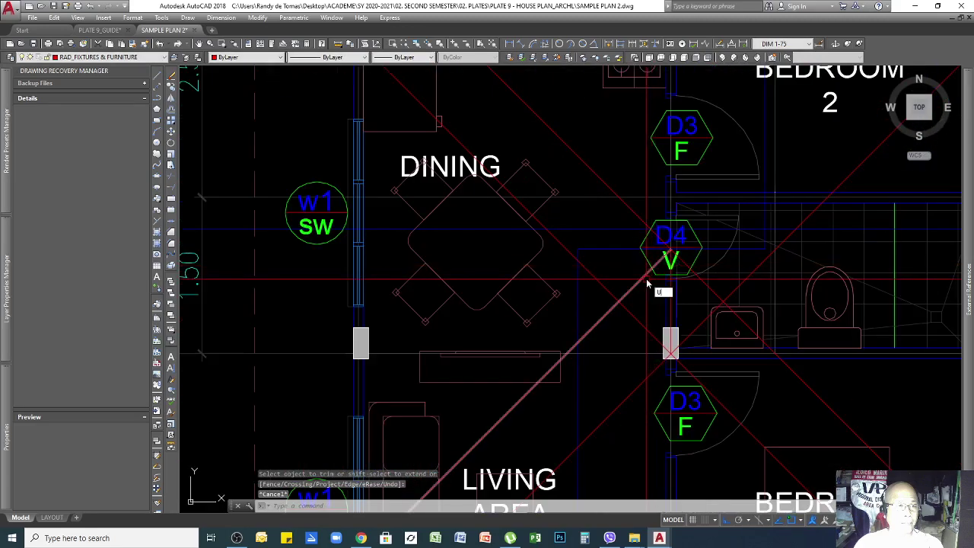
{"action": "type", "text": "u"}
{"action": "key", "text": "Return"}
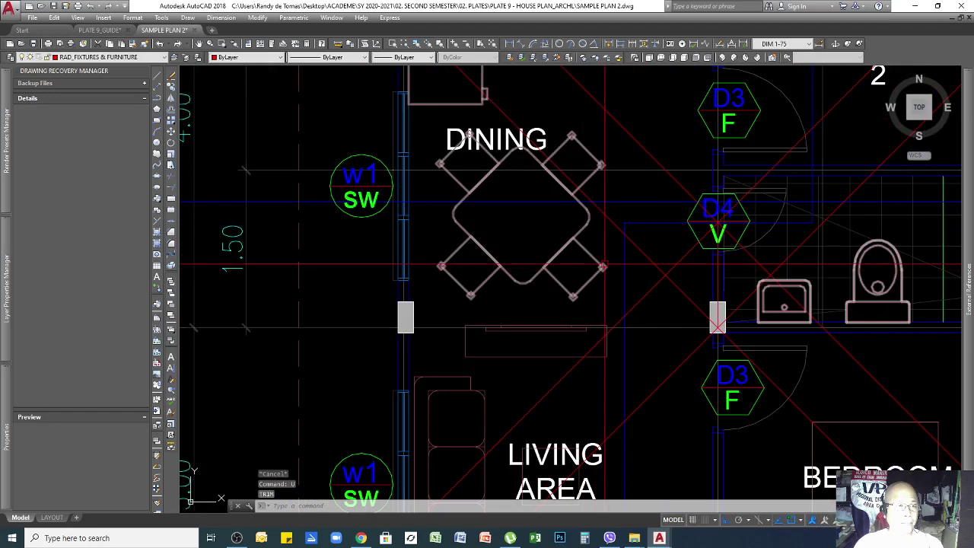
Step: Trim the upper pair of diagonals against each other, removing their legs below the ridge's upper end
{"action": "type", "text": "tr"}
{"action": "key", "text": "Return"}
{"action": "scroll", "coordinate": [603, 266], "scroll_direction": "down", "scroll_amount": 5}
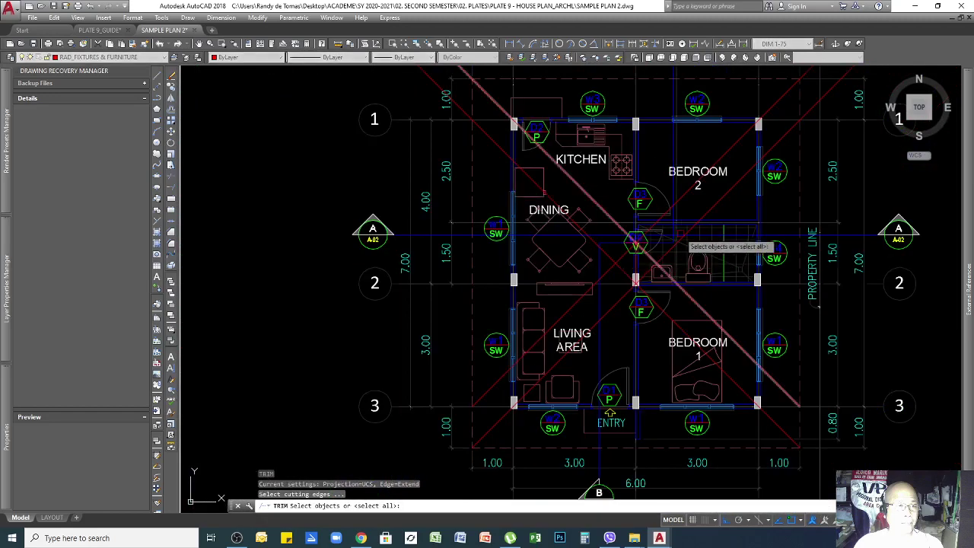
{"action": "left_click", "coordinate": [727, 152]}
{"action": "key", "text": "Return"}
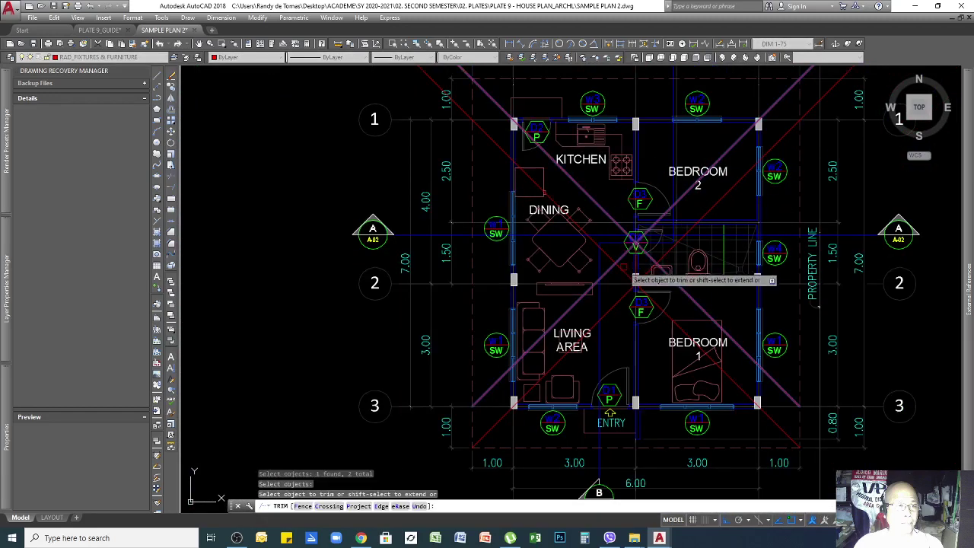
{"action": "key", "text": "Return"}
Step: Trim the lower pair of diagonals against each other, removing their legs above the ridge's lower end
{"action": "key", "text": "Return"}
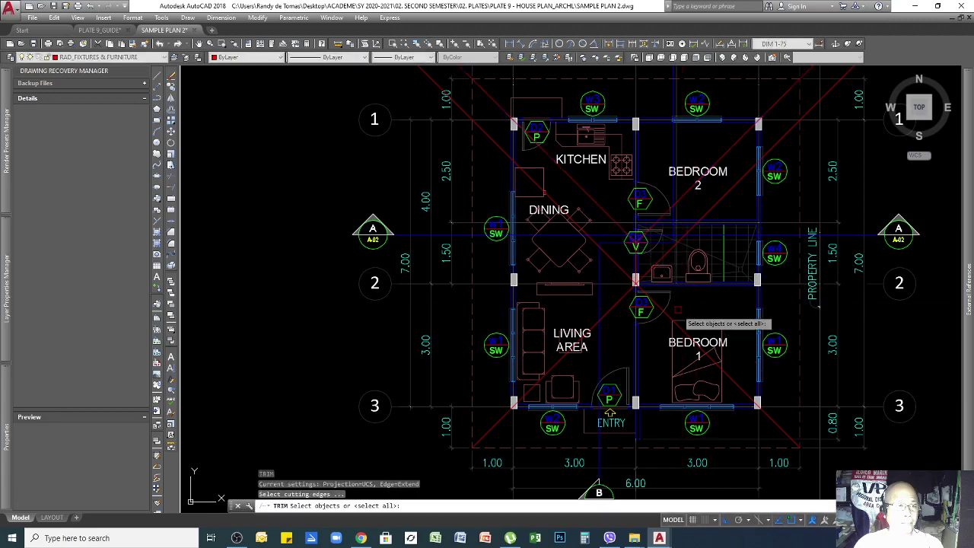
{"action": "left_click", "coordinate": [674, 312]}
{"action": "left_click", "coordinate": [615, 298]}
{"action": "key", "text": "Return"}
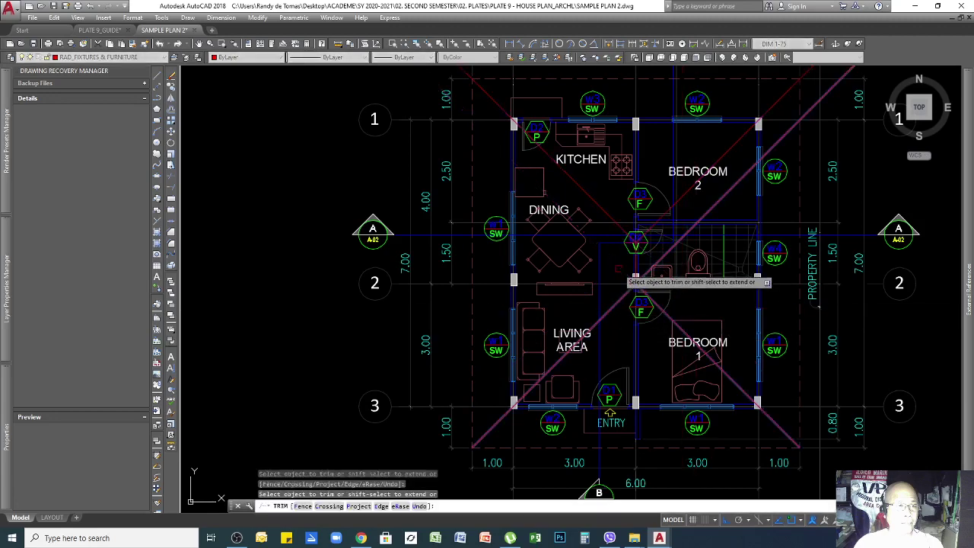
Step: Trim off the ends of the upper hip lines that extend past the roof outline, using the outline as the cutting edge
{"action": "scroll", "coordinate": [675, 232], "scroll_direction": "down", "scroll_amount": 5}
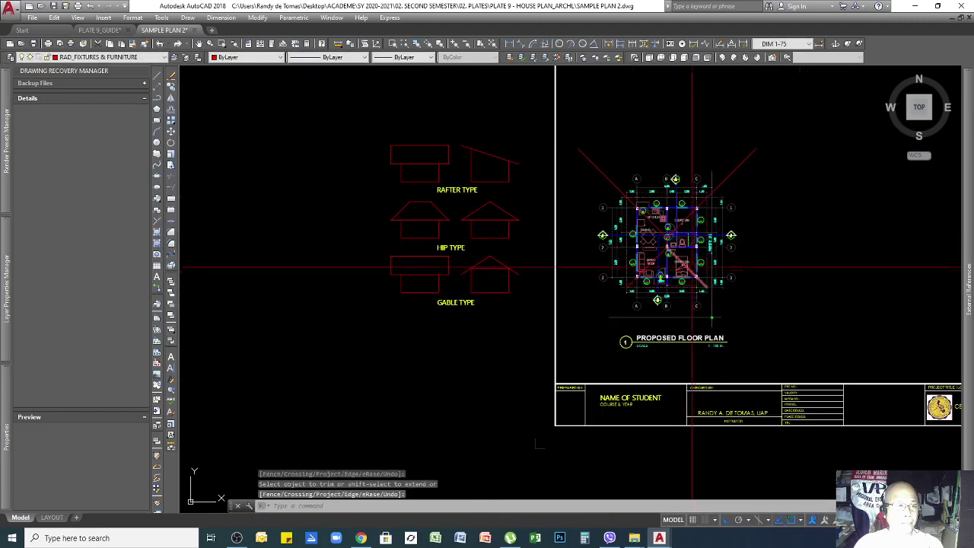
{"action": "scroll", "coordinate": [659, 188], "scroll_direction": "up", "scroll_amount": 2}
{"action": "key", "text": "Return"}
{"action": "left_click", "coordinate": [746, 213]}
{"action": "key", "text": "Return"}
{"action": "left_click", "coordinate": [832, 160]}
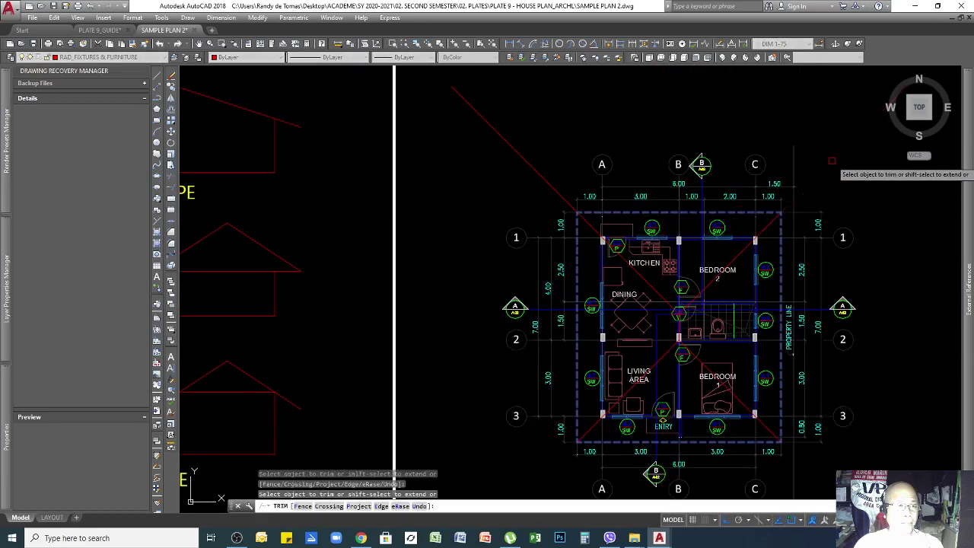
{"action": "left_click", "coordinate": [560, 144]}
{"action": "left_click", "coordinate": [487, 188]}
{"action": "key", "text": "Return"}
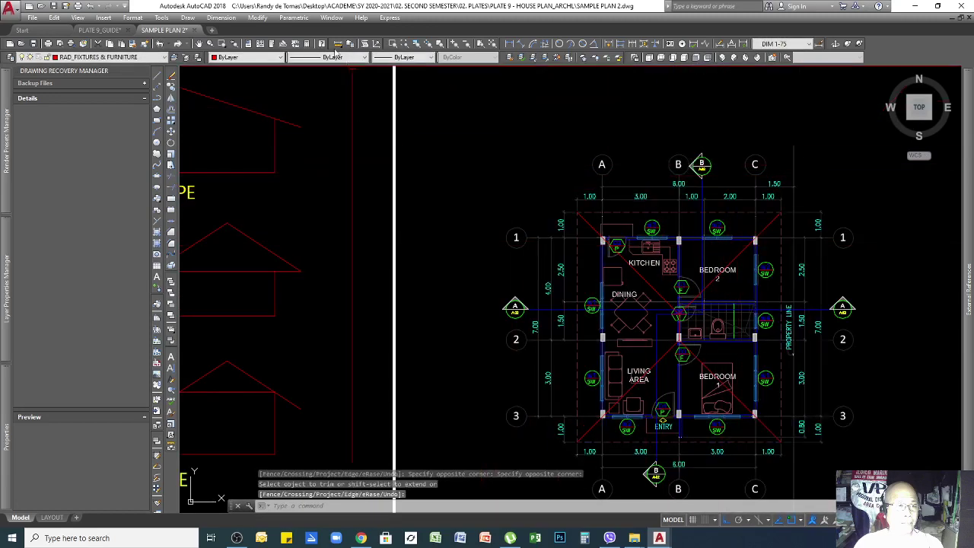
{"action": "key", "text": "Return"}
{"action": "left_click", "coordinate": [728, 213]}
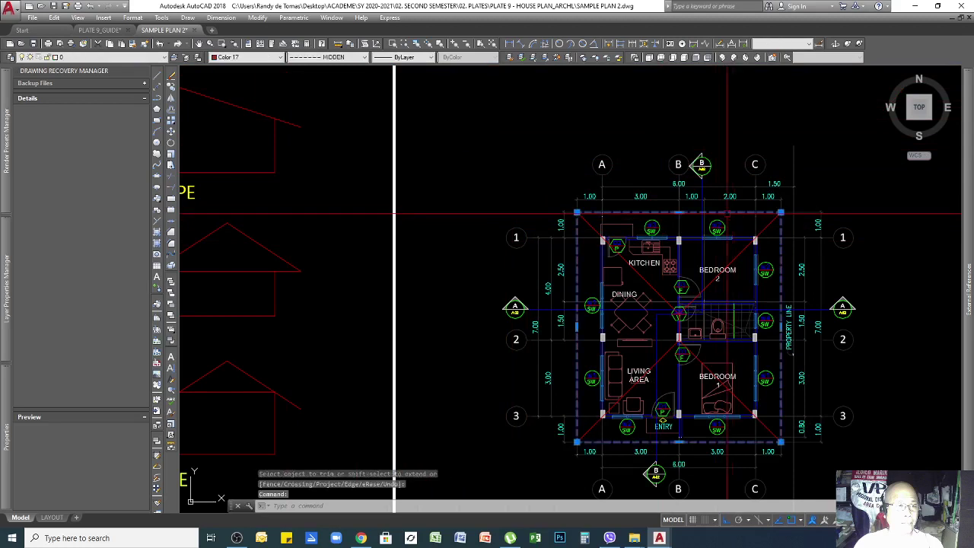
{"action": "left_click", "coordinate": [124, 58]}
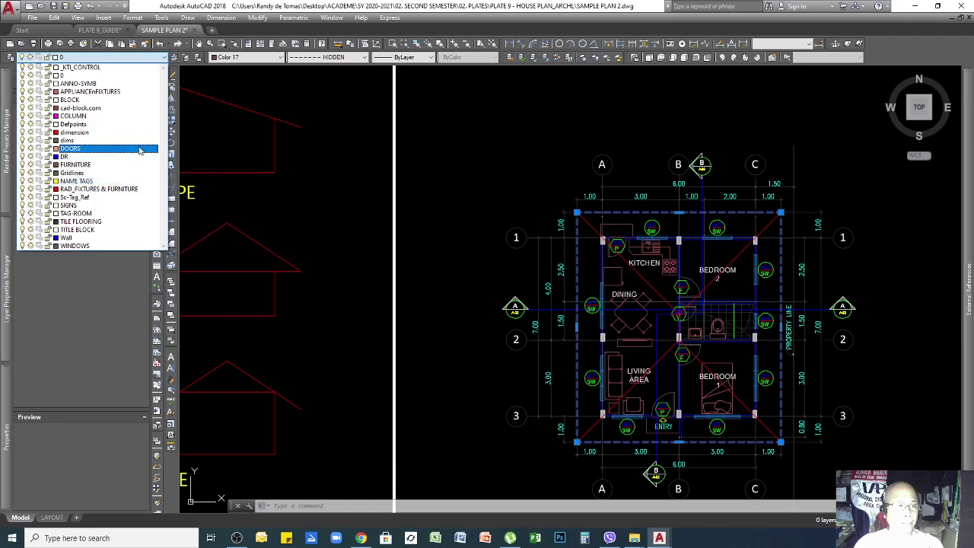
{"action": "key", "text": "Escape"}
{"action": "key", "text": "Escape"}
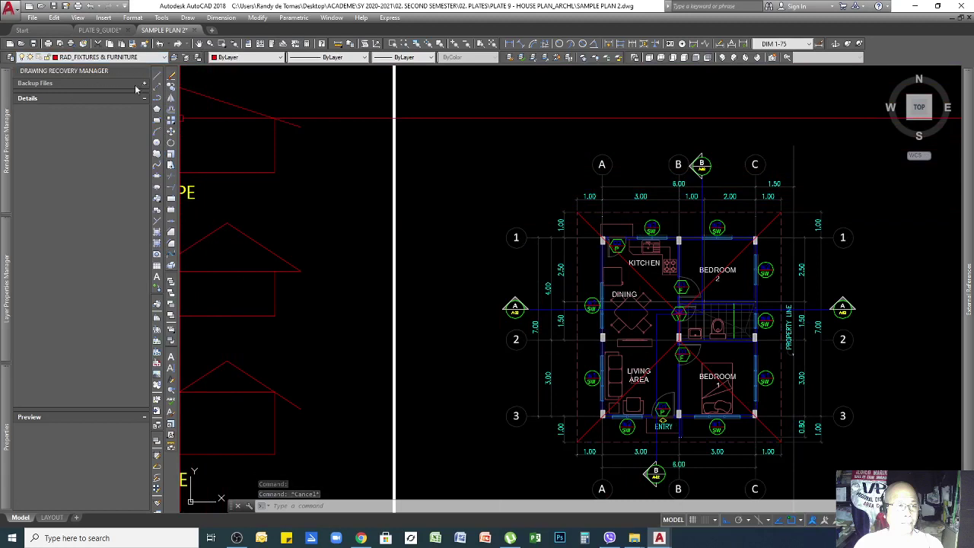
Step: Create a new layer named ROOFING and set its color to index 17
{"action": "left_click", "coordinate": [9, 305]}
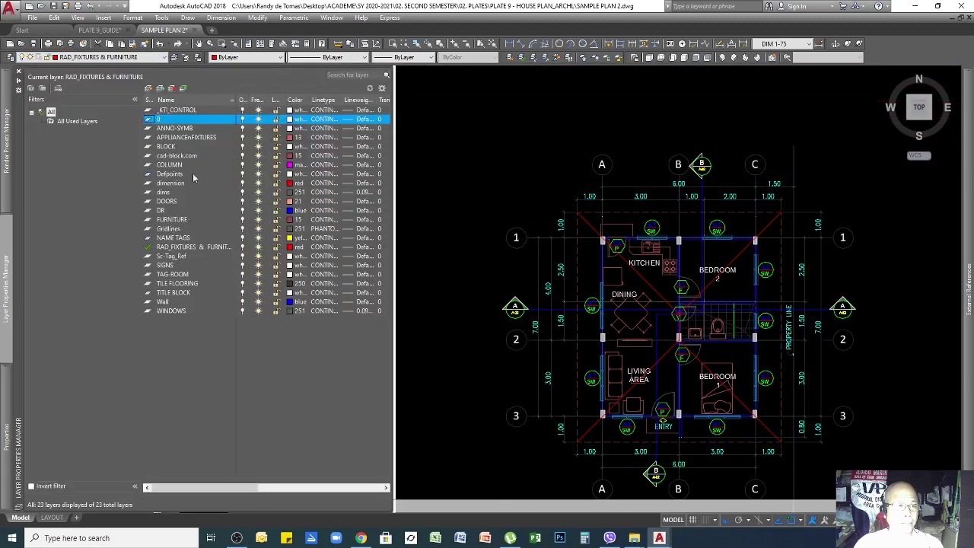
{"action": "left_click", "coordinate": [150, 89]}
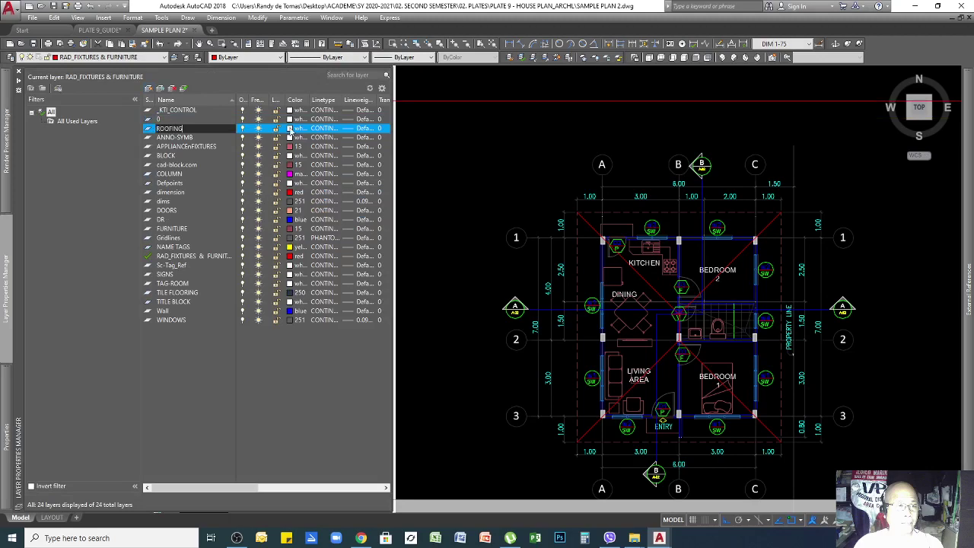
{"action": "left_click", "coordinate": [290, 129]}
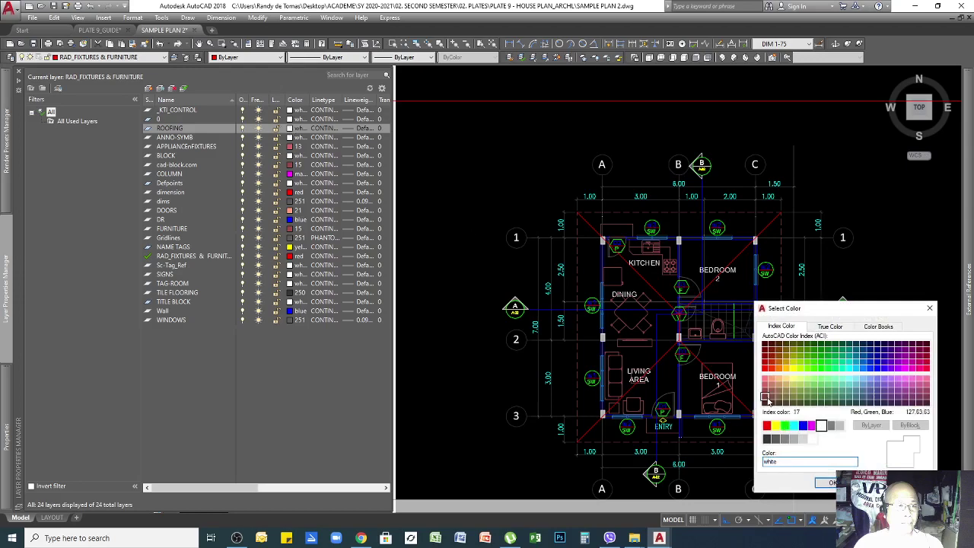
{"action": "left_click", "coordinate": [826, 482]}
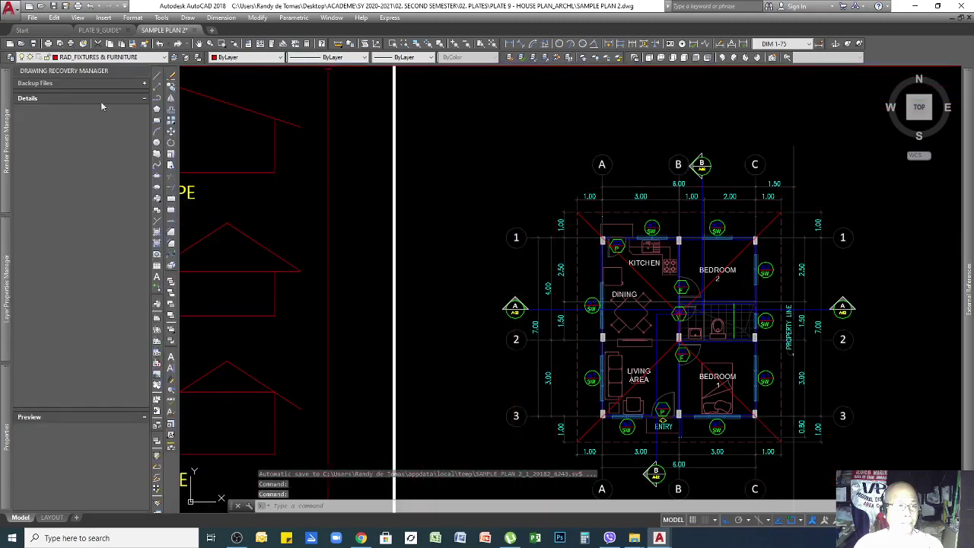
Step: Set the linetype of the ROOFING layer to HIDDEN
{"action": "mouse_move", "coordinate": [11, 266]}
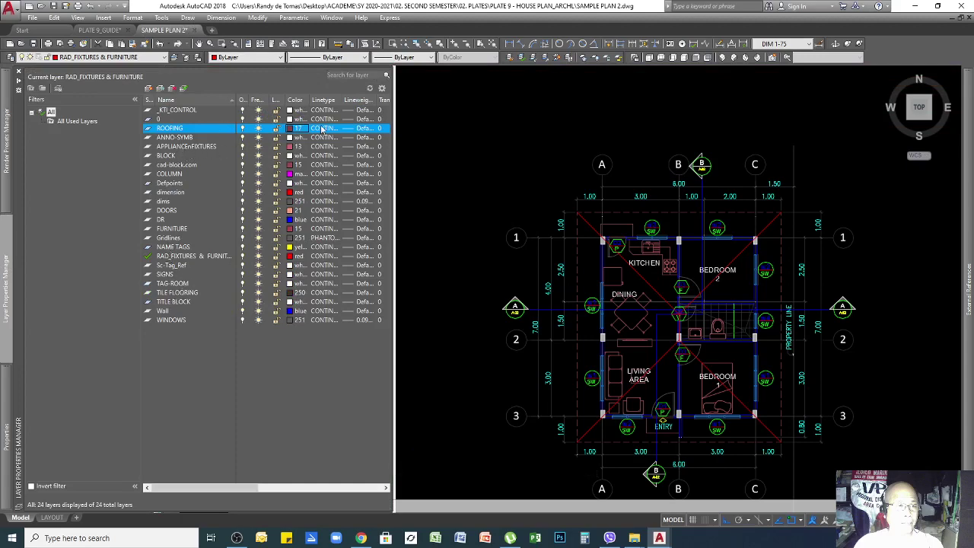
{"action": "left_click", "coordinate": [322, 129]}
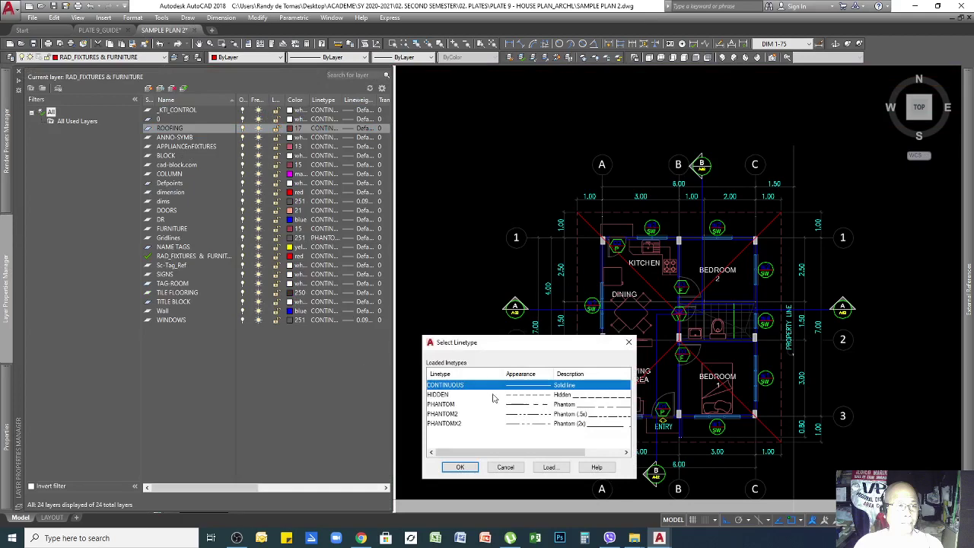
{"action": "left_click", "coordinate": [440, 395]}
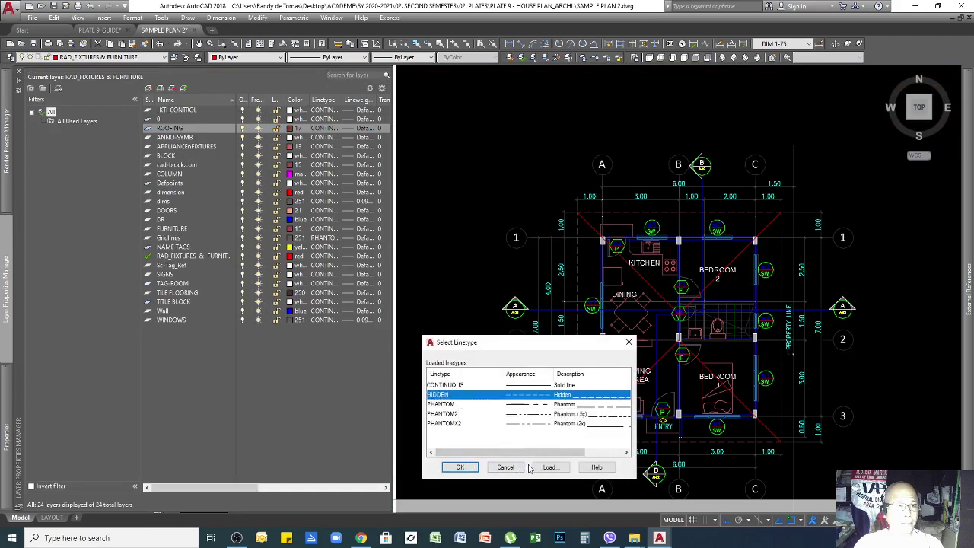
{"action": "left_click", "coordinate": [473, 467]}
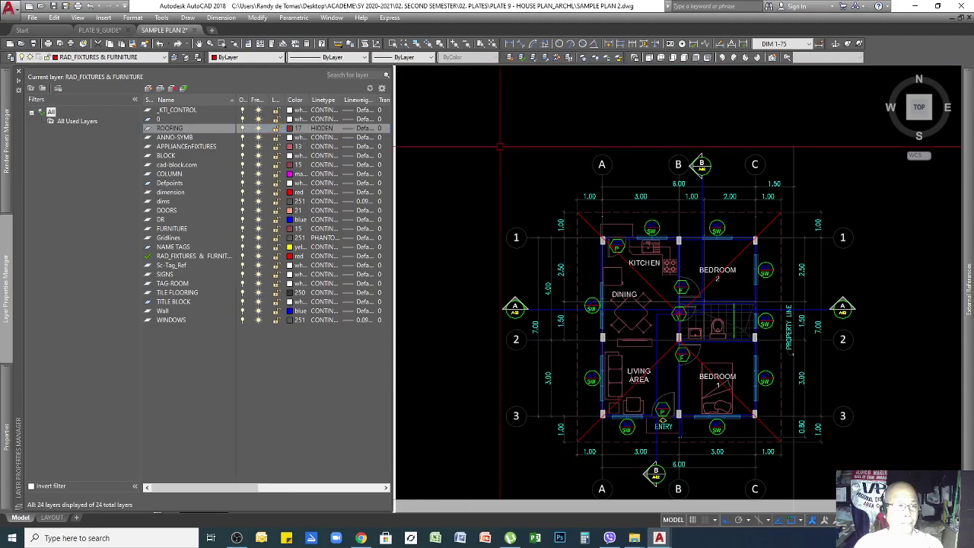
Step: Set the color and linetype of the dashed roof outline around the floor plan to ByLayer
{"action": "left_click", "coordinate": [646, 213]}
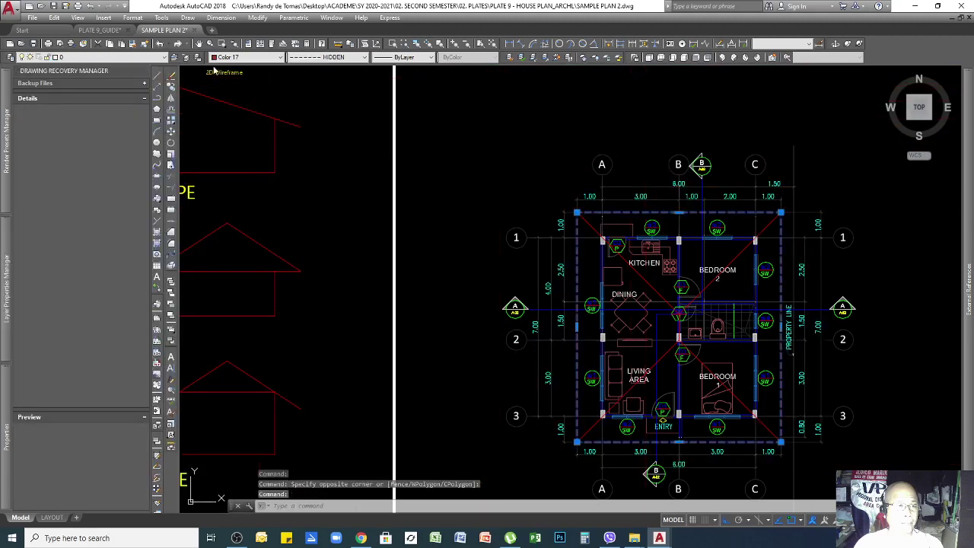
{"action": "left_click", "coordinate": [281, 58]}
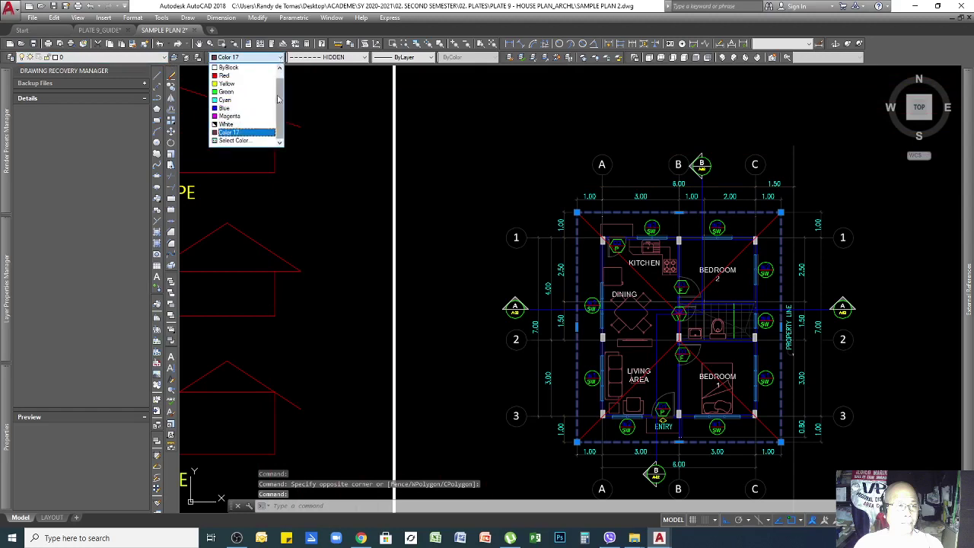
{"action": "left_click", "coordinate": [242, 68]}
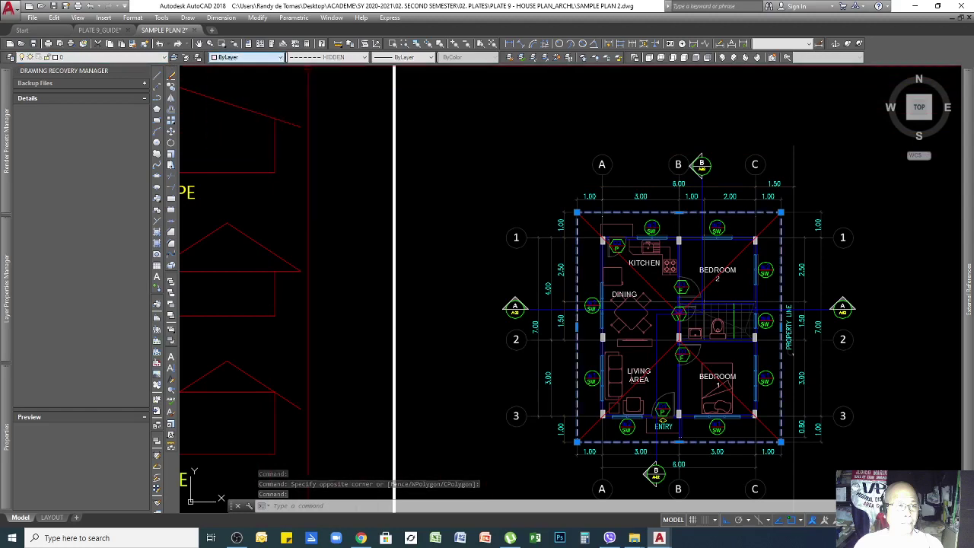
{"action": "left_click", "coordinate": [364, 58]}
{"action": "left_click", "coordinate": [332, 68]}
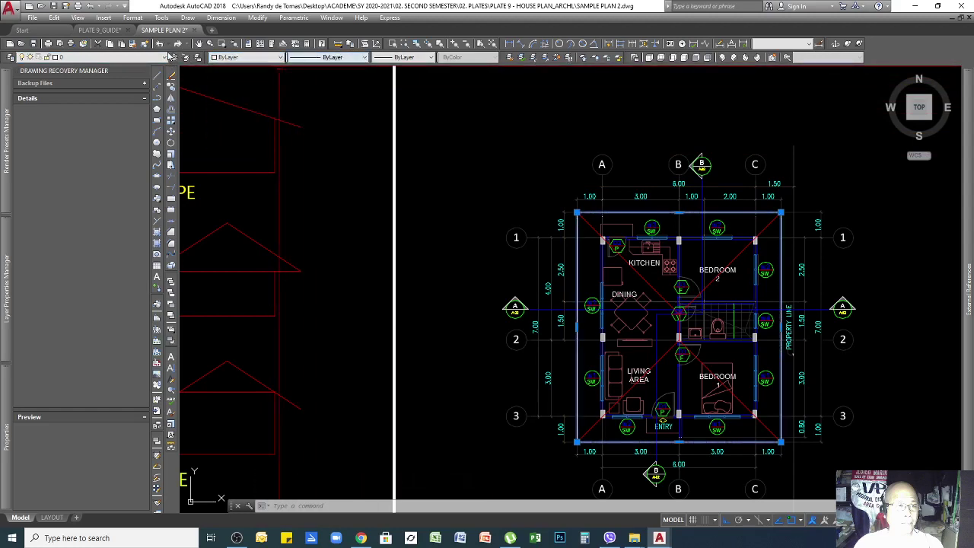
{"action": "key", "text": "Escape"}
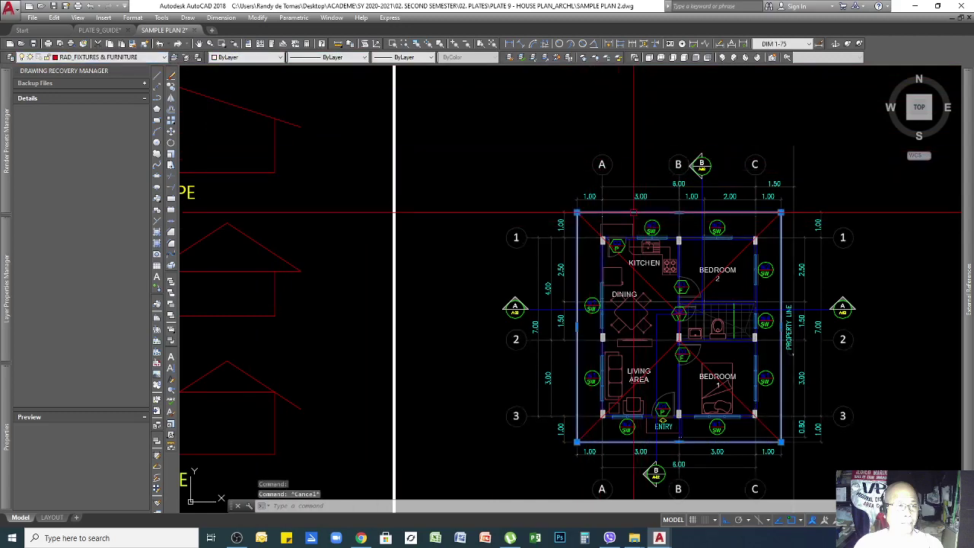
Step: Assign the roof outline to the ROOFING layer and clear the selection
{"action": "left_click", "coordinate": [165, 58]}
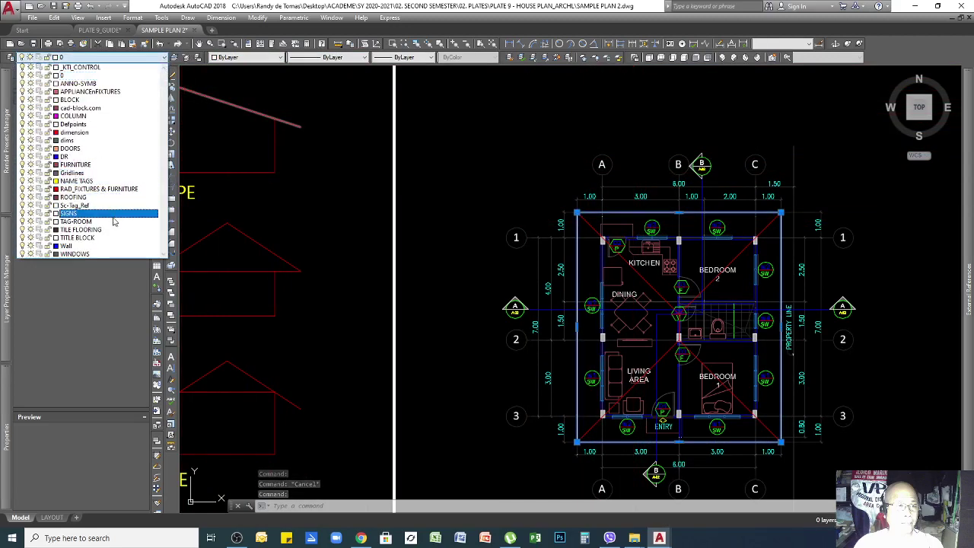
{"action": "key", "text": "Escape"}
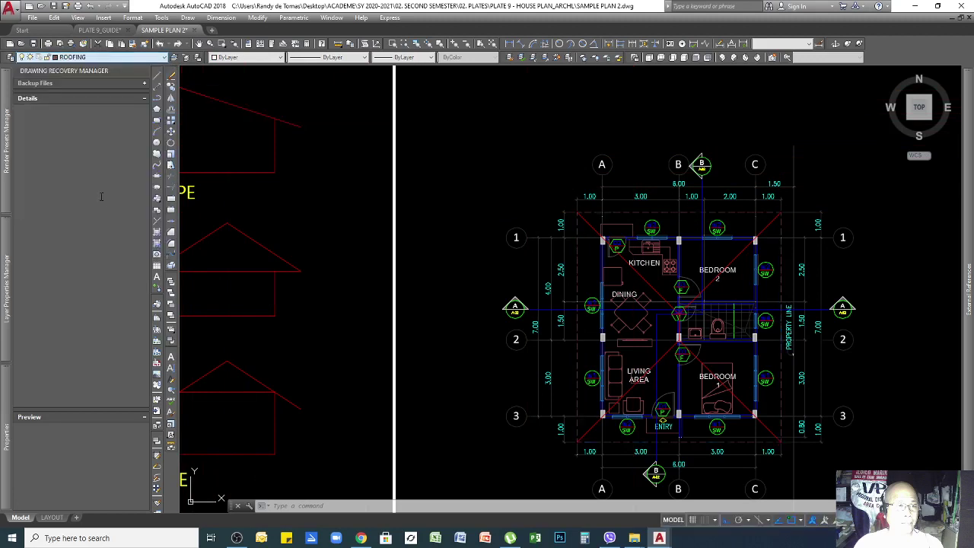
{"action": "left_click", "coordinate": [663, 215]}
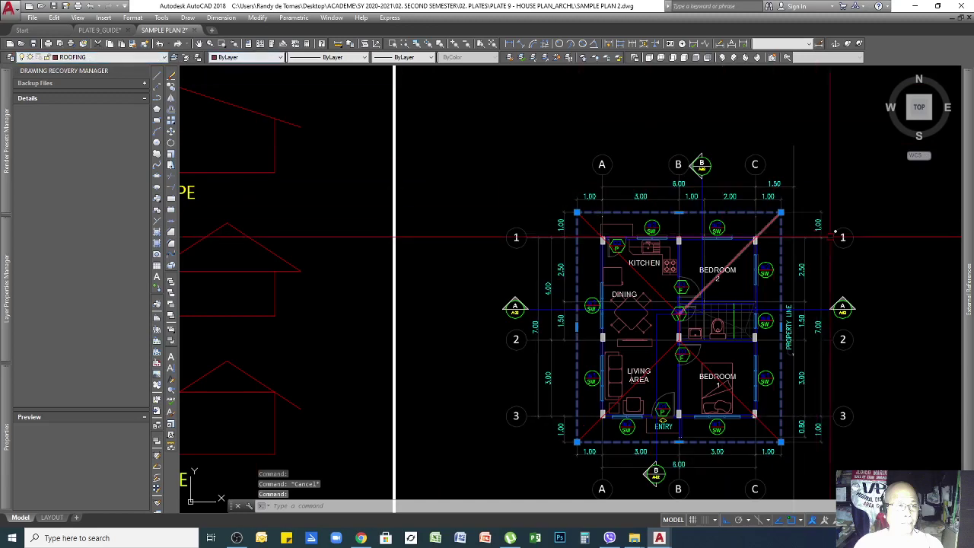
{"action": "key", "text": "Escape"}
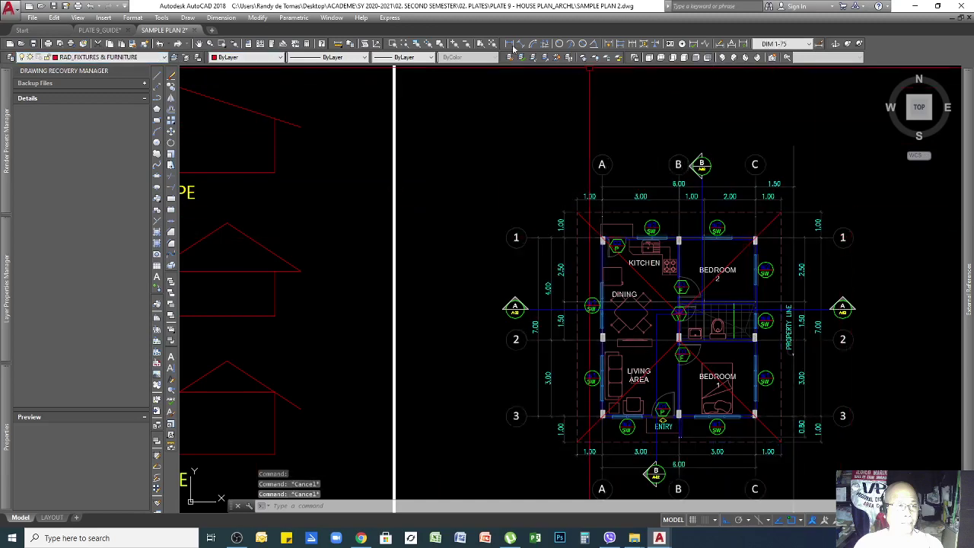
Step: Match the roof outline's properties onto the hip roof lines inside it
{"action": "left_click", "coordinate": [131, 47]}
{"action": "left_click", "coordinate": [755, 241]}
{"action": "left_click", "coordinate": [750, 254]}
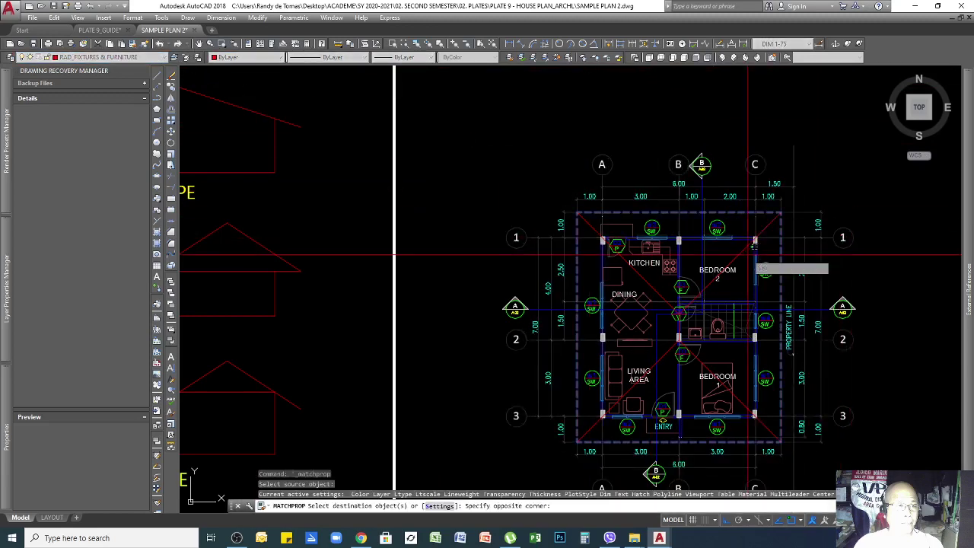
{"action": "left_click", "coordinate": [737, 255]}
{"action": "left_click", "coordinate": [656, 289]}
{"action": "left_click", "coordinate": [664, 354]}
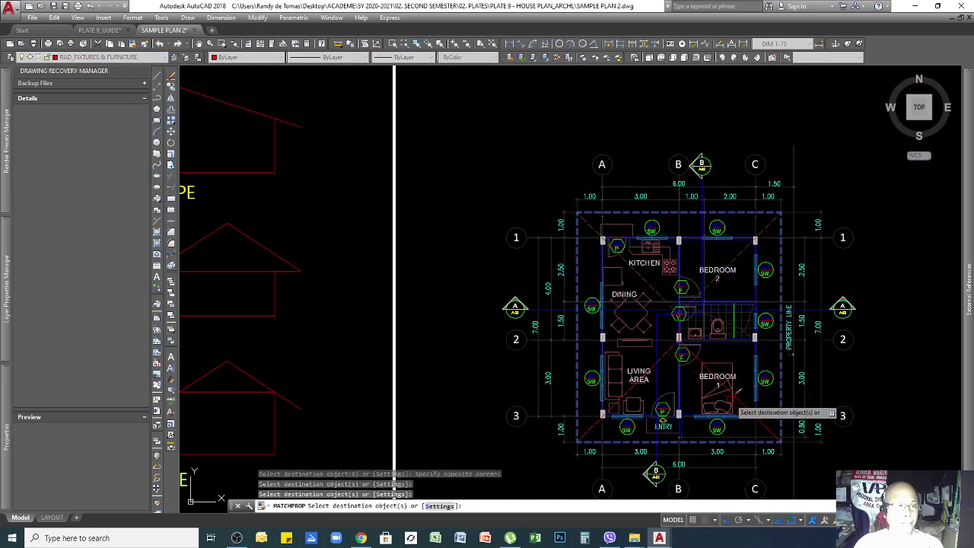
{"action": "scroll", "coordinate": [679, 355], "scroll_direction": "up", "scroll_amount": 10}
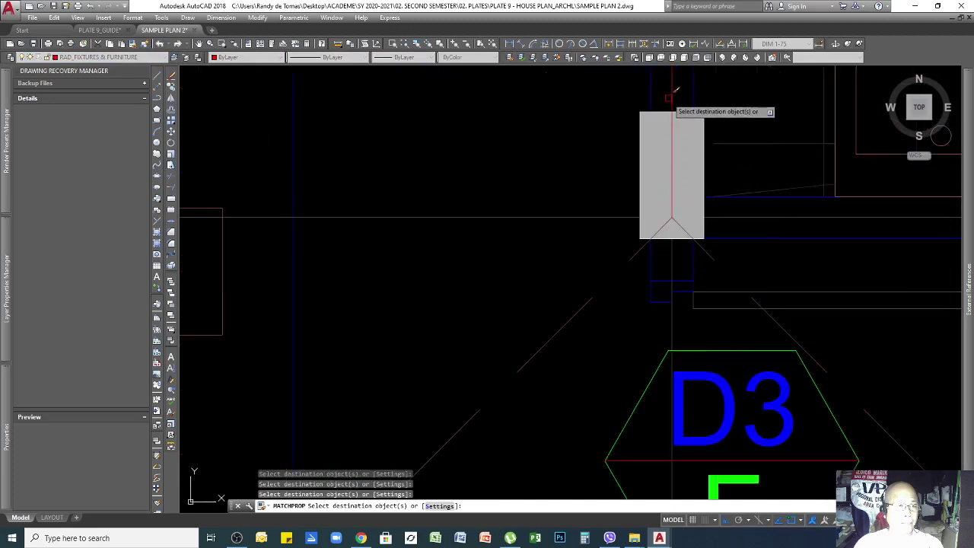
{"action": "scroll", "coordinate": [829, 320], "scroll_direction": "down", "scroll_amount": 5}
{"action": "key", "text": "Escape"}
Step: Copy the floor plan with its dimensions and grid bubbles, without the title, into the empty space beyond the roof type sketches
{"action": "scroll", "coordinate": [828, 333], "scroll_direction": "down", "scroll_amount": 6}
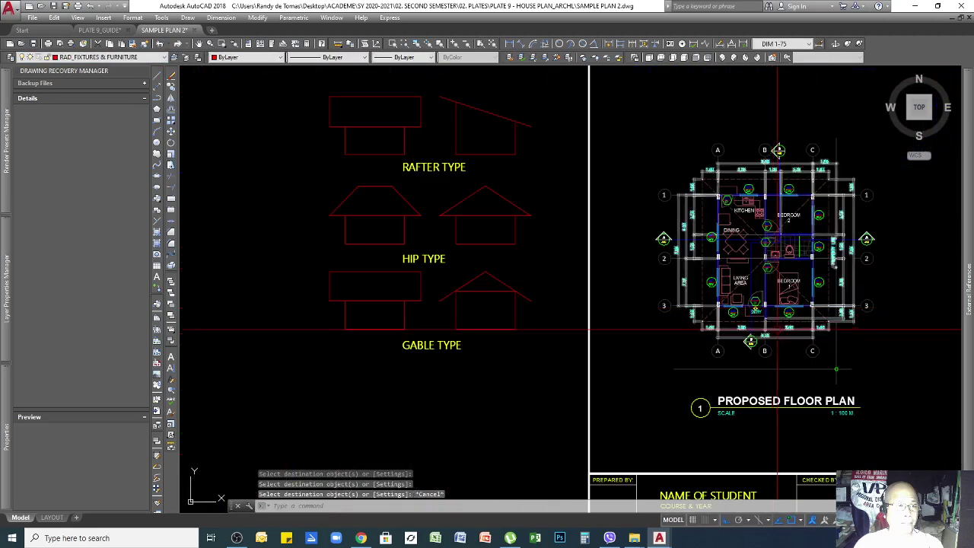
{"action": "scroll", "coordinate": [833, 327], "scroll_direction": "up", "scroll_amount": 4}
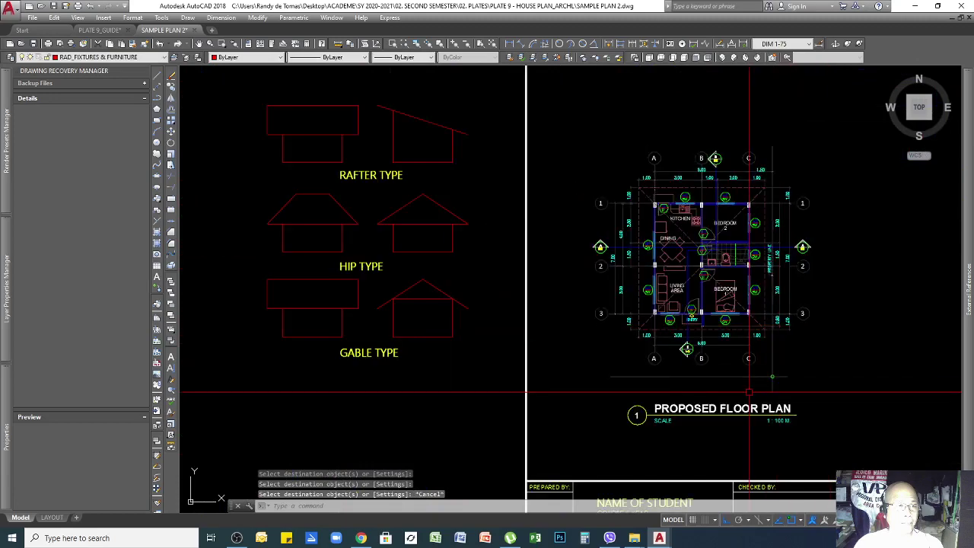
{"action": "scroll", "coordinate": [758, 396], "scroll_direction": "down", "scroll_amount": 2}
{"action": "scroll", "coordinate": [759, 373], "scroll_direction": "up", "scroll_amount": 2}
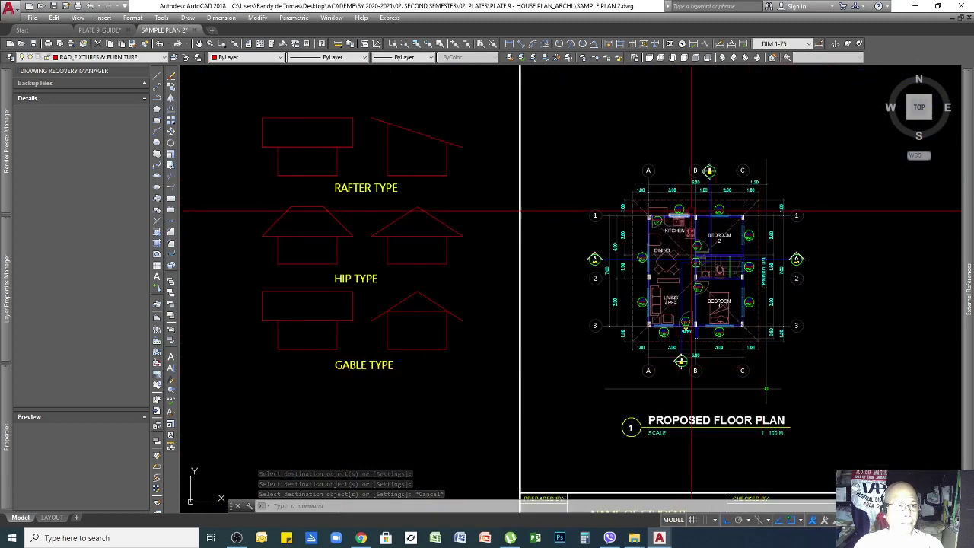
{"action": "scroll", "coordinate": [723, 300], "scroll_direction": "down", "scroll_amount": 3}
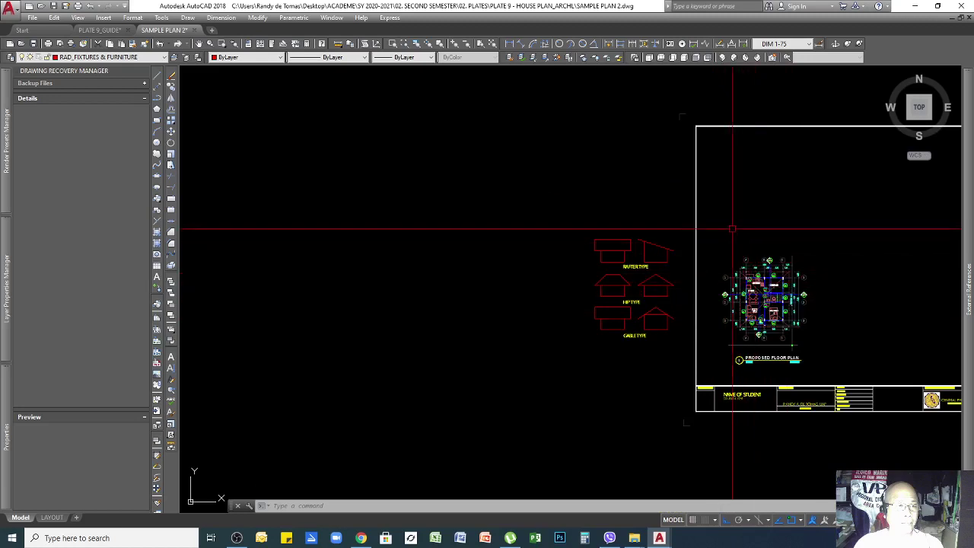
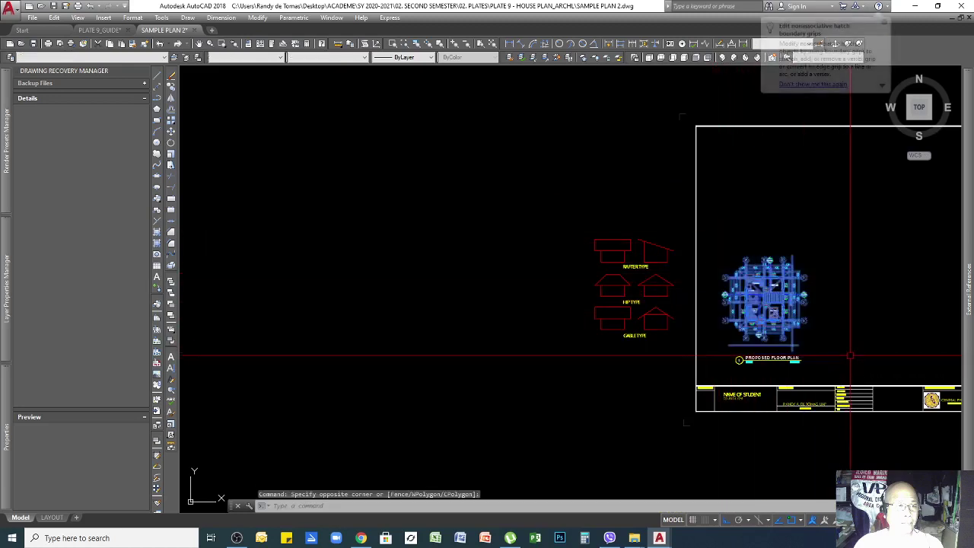
{"action": "right_click", "coordinate": [857, 370]}
{"action": "type", "text": "co"}
{"action": "key", "text": "Return"}
{"action": "left_click", "coordinate": [808, 216]}
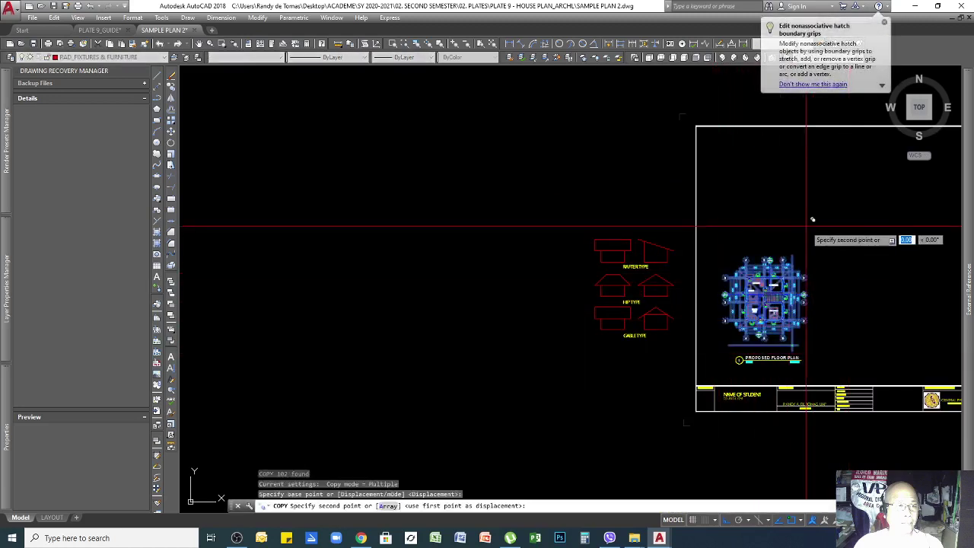
{"action": "left_click", "coordinate": [457, 214]}
{"action": "scroll", "coordinate": [426, 305], "scroll_direction": "down", "scroll_amount": 2}
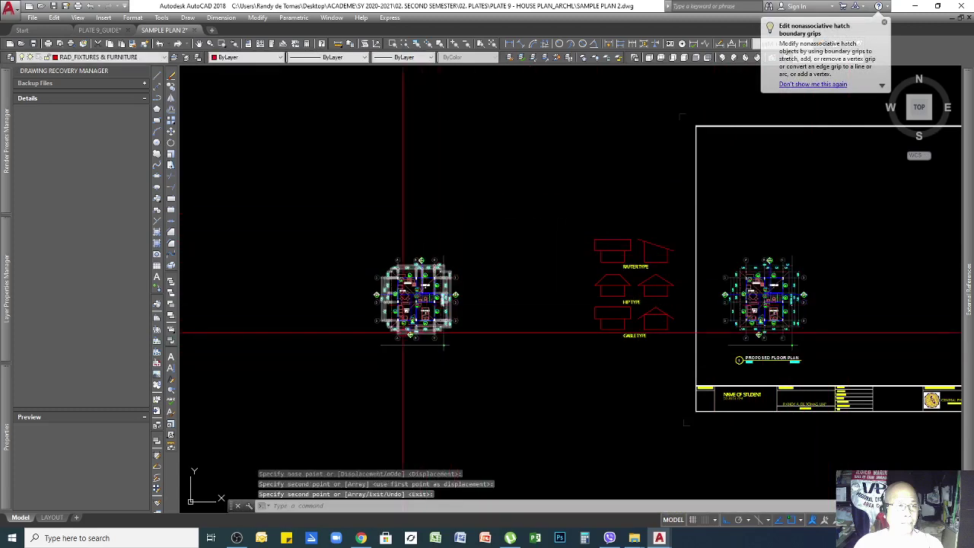
Step: Define the copied floor plan as a block named BLOCK_PLAN, converting the objects to a block and accepting its default attribute values
{"action": "scroll", "coordinate": [655, 290], "scroll_direction": "up", "scroll_amount": 4}
{"action": "scroll", "coordinate": [685, 320], "scroll_direction": "up", "scroll_amount": 3}
{"action": "scroll", "coordinate": [746, 327], "scroll_direction": "down", "scroll_amount": 4}
{"action": "left_click", "coordinate": [746, 188]}
{"action": "left_click", "coordinate": [511, 458]}
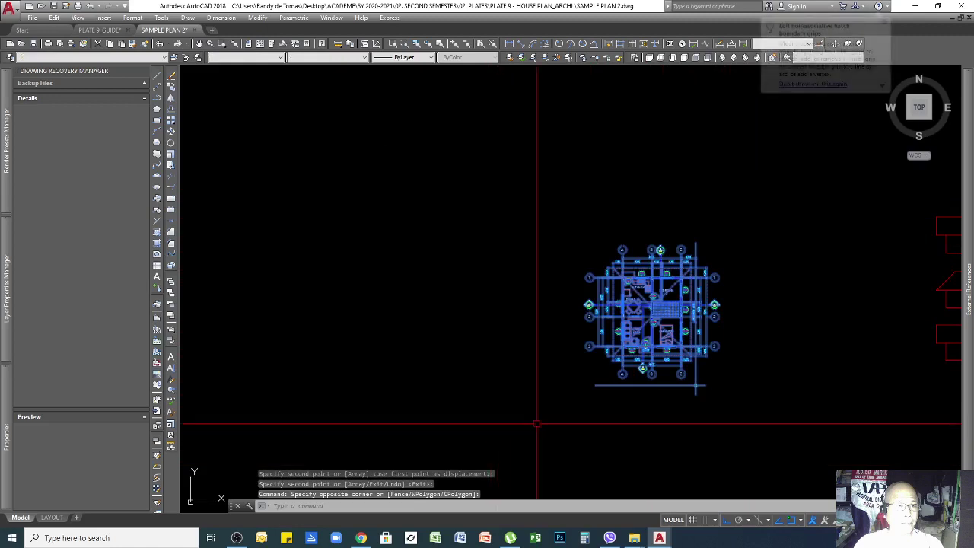
{"action": "left_click", "coordinate": [258, 16]}
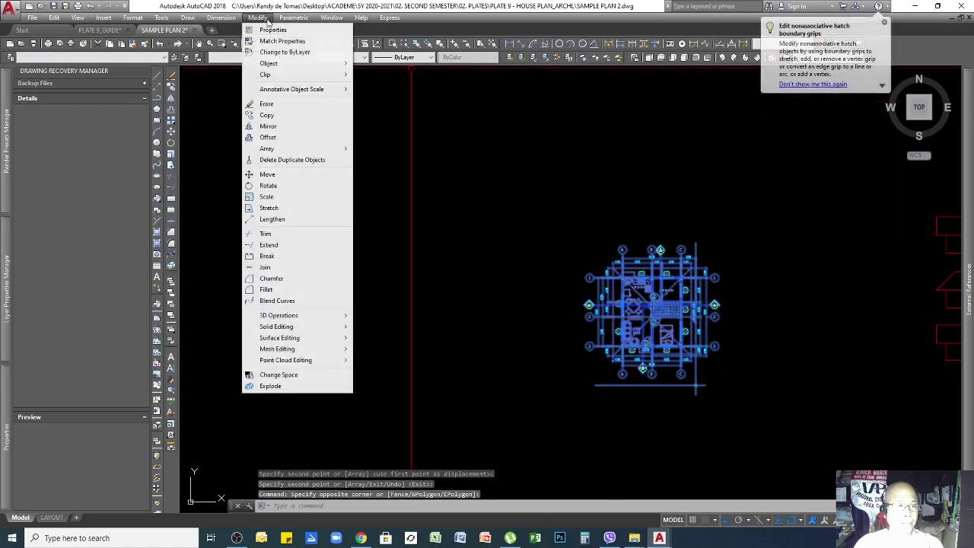
{"action": "mouse_move", "coordinate": [281, 63]}
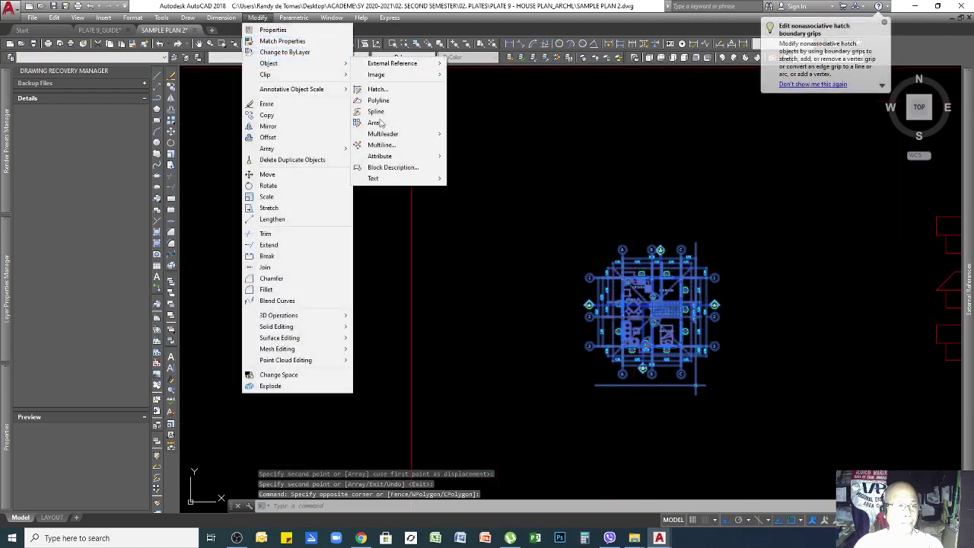
{"action": "left_click", "coordinate": [386, 169]}
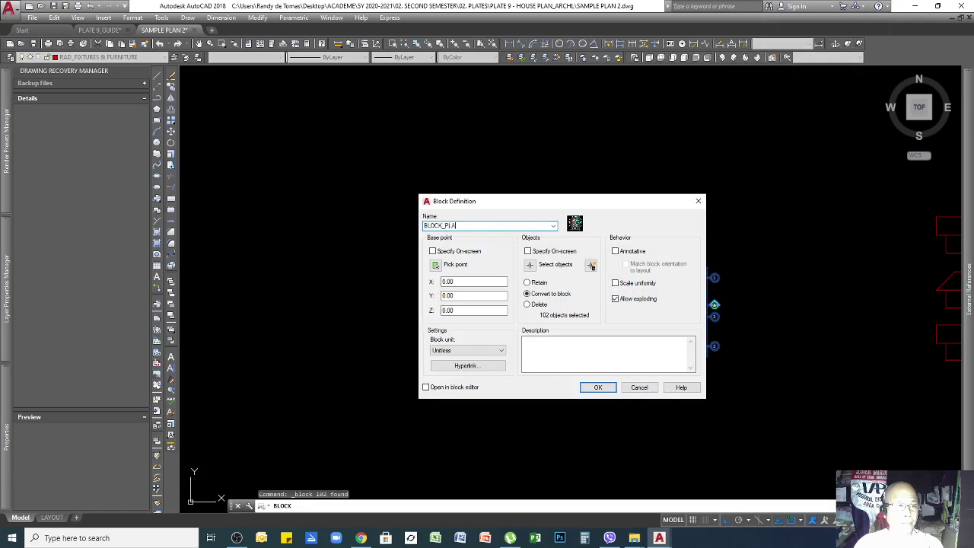
{"action": "key", "text": "Return"}
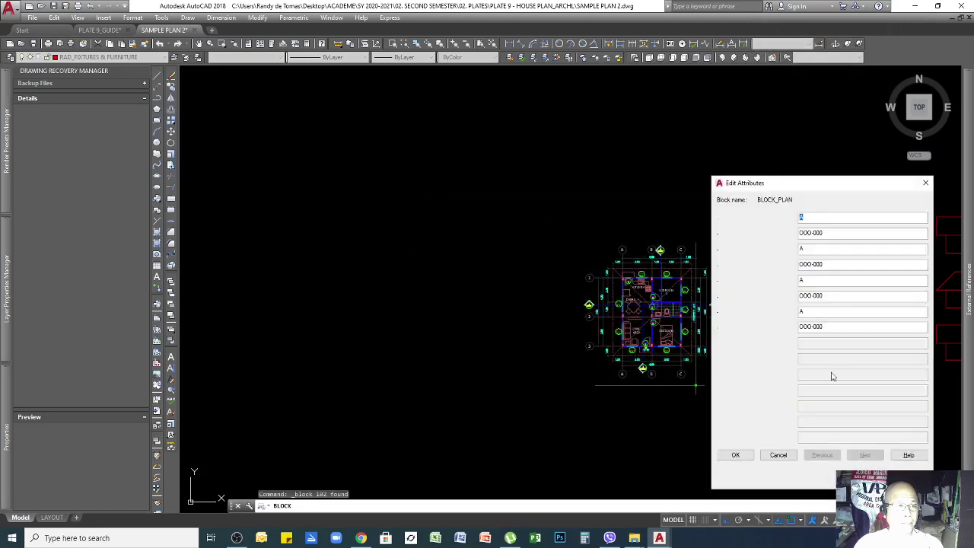
{"action": "left_click", "coordinate": [735, 455]}
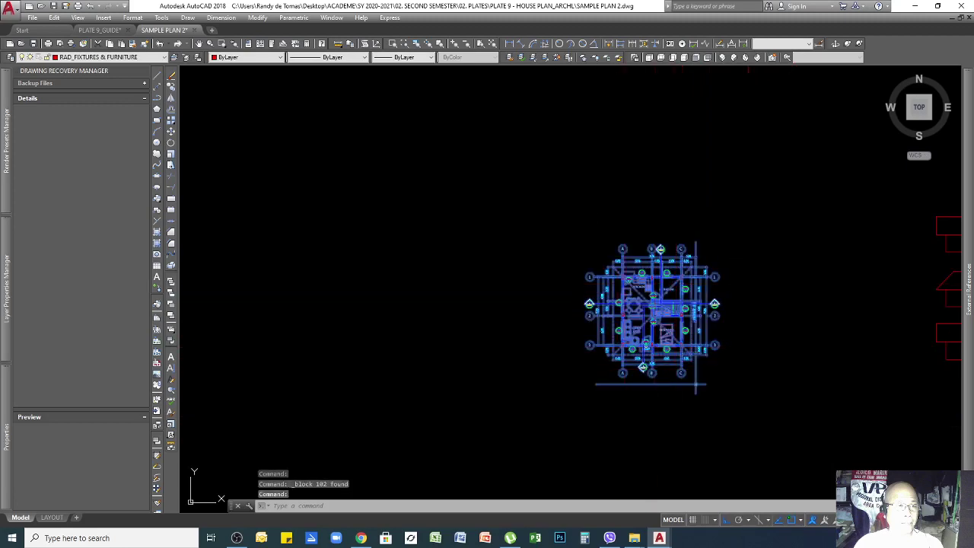
{"action": "type", "text": "m"}
{"action": "key", "text": "space"}
{"action": "left_click", "coordinate": [733, 198]}
{"action": "key", "text": "Escape"}
{"action": "key", "text": "Escape"}
Step: Examine the copied plan block's rooms, roof lines, dimensions and section markers
{"action": "scroll", "coordinate": [555, 302], "scroll_direction": "down", "scroll_amount": 2}
{"action": "scroll", "coordinate": [830, 303], "scroll_direction": "up", "scroll_amount": 2}
{"action": "scroll", "coordinate": [597, 300], "scroll_direction": "down", "scroll_amount": 1}
{"action": "middle_click_drag", "start_coordinate": [426, 303], "coordinate": [594, 312]}
{"action": "scroll", "coordinate": [479, 309], "scroll_direction": "up", "scroll_amount": 1}
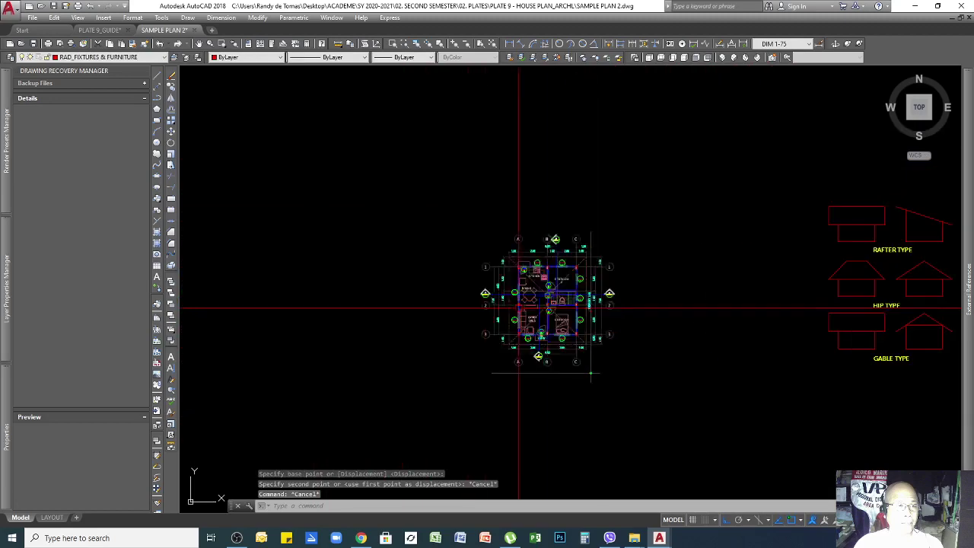
{"action": "scroll", "coordinate": [779, 309], "scroll_direction": "down", "scroll_amount": 2}
{"action": "scroll", "coordinate": [652, 313], "scroll_direction": "up", "scroll_amount": 3}
{"action": "scroll", "coordinate": [652, 312], "scroll_direction": "up", "scroll_amount": 4}
{"action": "scroll", "coordinate": [692, 366], "scroll_direction": "down", "scroll_amount": 3}
{"action": "scroll", "coordinate": [696, 373], "scroll_direction": "up", "scroll_amount": 3}
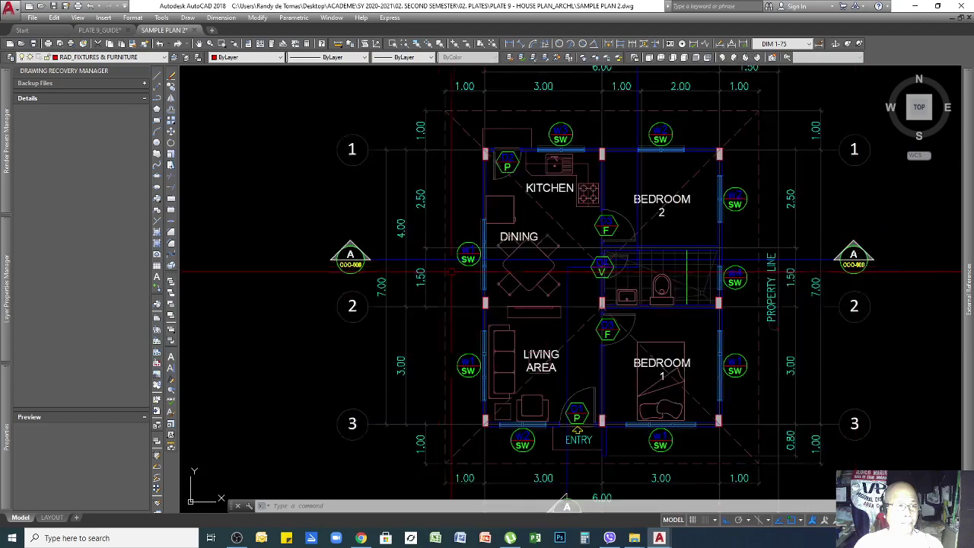
{"action": "scroll", "coordinate": [854, 261], "scroll_direction": "up", "scroll_amount": 1}
{"action": "scroll", "coordinate": [800, 274], "scroll_direction": "down", "scroll_amount": 2}
{"action": "scroll", "coordinate": [752, 269], "scroll_direction": "up", "scroll_amount": 1}
{"action": "scroll", "coordinate": [752, 269], "scroll_direction": "down", "scroll_amount": 1}
{"action": "scroll", "coordinate": [799, 289], "scroll_direction": "up", "scroll_amount": 1}
{"action": "scroll", "coordinate": [863, 332], "scroll_direction": "down", "scroll_amount": 2}
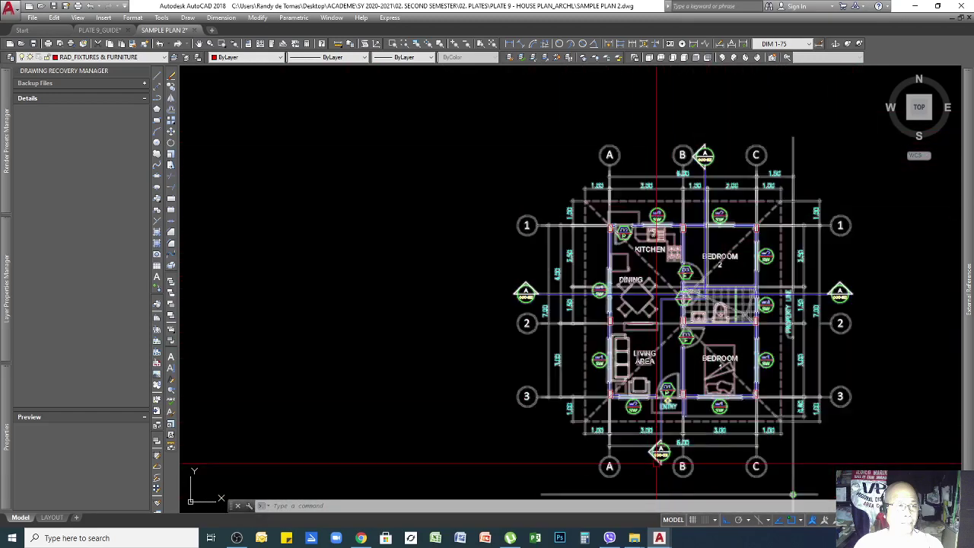
{"action": "scroll", "coordinate": [655, 466], "scroll_direction": "up", "scroll_amount": 3}
{"action": "scroll", "coordinate": [438, 340], "scroll_direction": "down", "scroll_amount": 8}
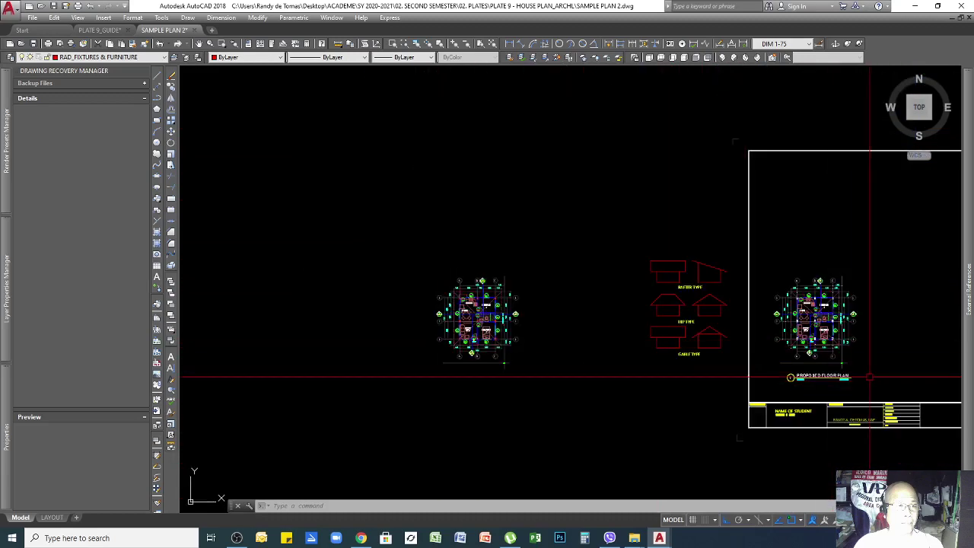
Step: Inspect the B section markers and their cutting line on the original floor plan
{"action": "scroll", "coordinate": [730, 340], "scroll_direction": "up", "scroll_amount": 12}
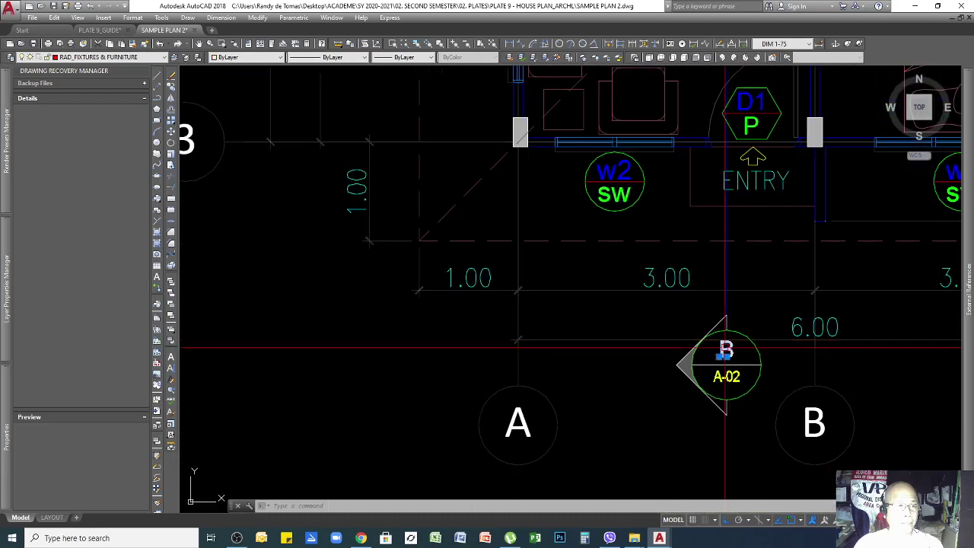
{"action": "scroll", "coordinate": [725, 349], "scroll_direction": "down", "scroll_amount": 4}
{"action": "scroll", "coordinate": [769, 126], "scroll_direction": "down", "scroll_amount": 6}
{"action": "scroll", "coordinate": [754, 273], "scroll_direction": "up", "scroll_amount": 6}
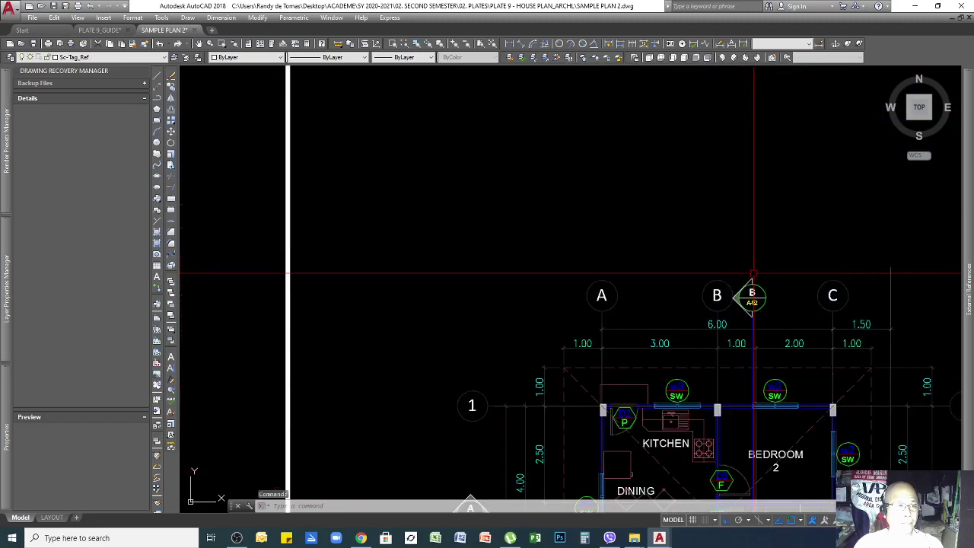
{"action": "scroll", "coordinate": [760, 299], "scroll_direction": "down", "scroll_amount": 5}
{"action": "key", "text": "Escape"}
{"action": "key", "text": "Escape"}
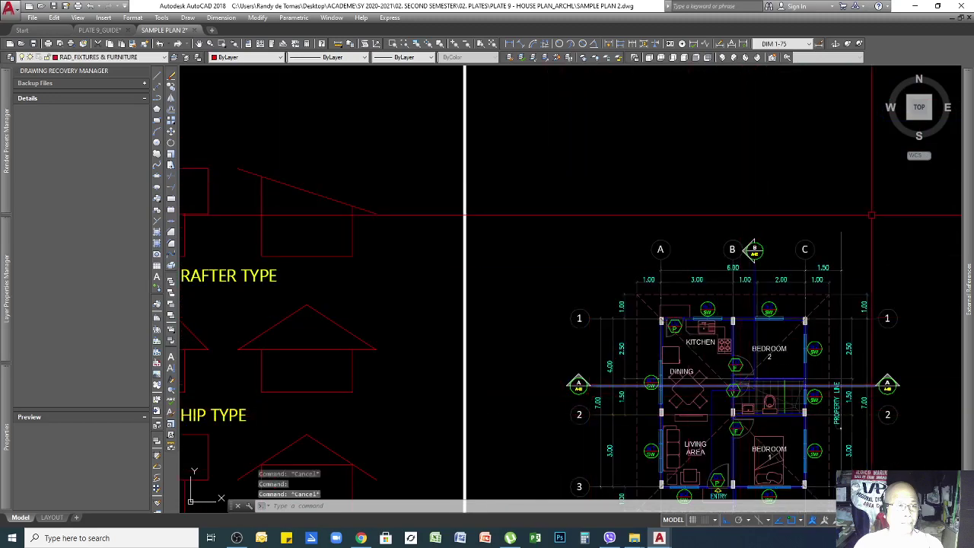
Step: Draw a horizontal line above the copied plan block, extending past both of its sides
{"action": "scroll", "coordinate": [824, 268], "scroll_direction": "down", "scroll_amount": 3}
{"action": "scroll", "coordinate": [473, 253], "scroll_direction": "up", "scroll_amount": 4}
{"action": "scroll", "coordinate": [765, 274], "scroll_direction": "down", "scroll_amount": 4}
{"action": "scroll", "coordinate": [571, 266], "scroll_direction": "down", "scroll_amount": 3}
{"action": "scroll", "coordinate": [592, 255], "scroll_direction": "up", "scroll_amount": 3}
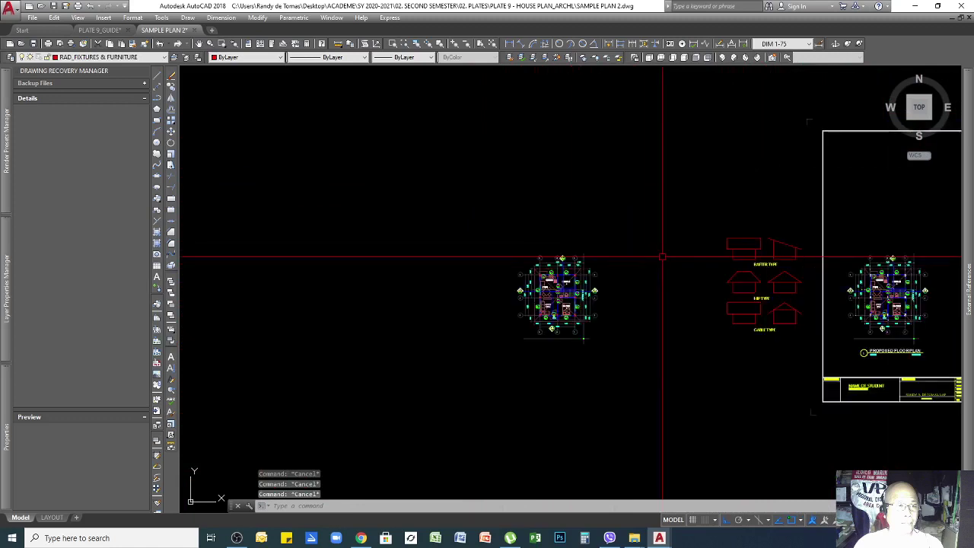
{"action": "scroll", "coordinate": [485, 230], "scroll_direction": "up", "scroll_amount": 3}
{"action": "key", "text": "Return"}
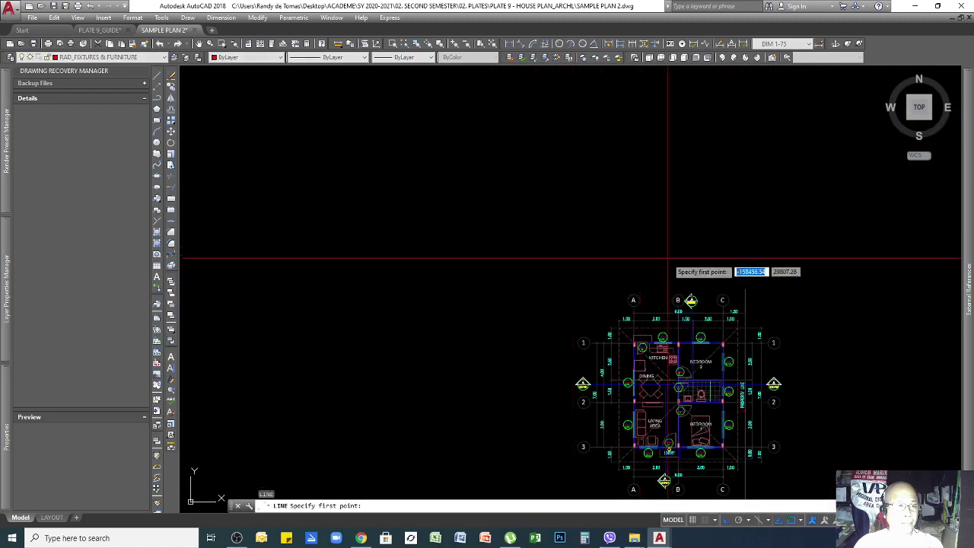
{"action": "left_click", "coordinate": [835, 271]}
{"action": "left_click", "coordinate": [455, 280]}
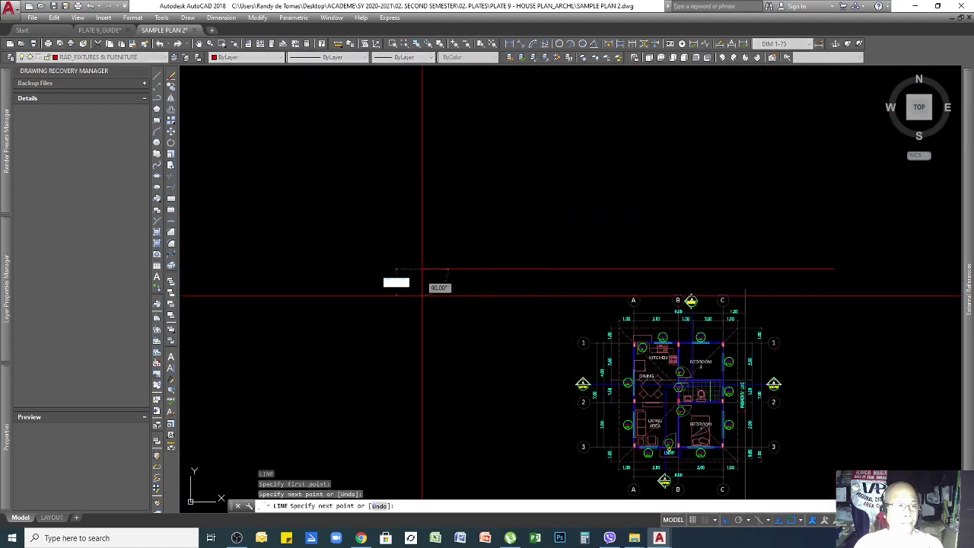
{"action": "key", "text": "Escape"}
Step: Move the horizontal line above the copied plan onto the Wall layer
{"action": "scroll", "coordinate": [652, 283], "scroll_direction": "down", "scroll_amount": 5}
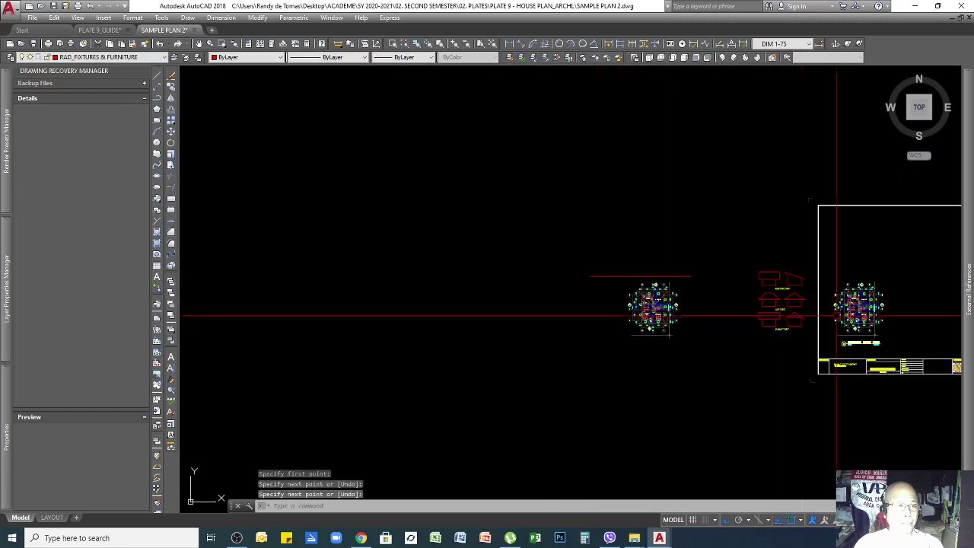
{"action": "scroll", "coordinate": [885, 306], "scroll_direction": "up", "scroll_amount": 2}
{"action": "left_click", "coordinate": [398, 222]}
{"action": "left_click", "coordinate": [381, 249]}
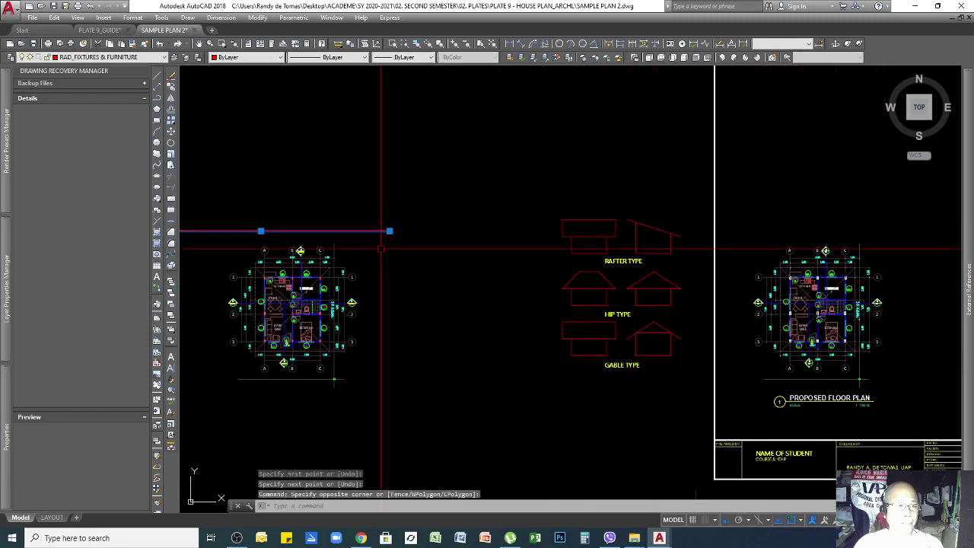
{"action": "left_click", "coordinate": [150, 58]}
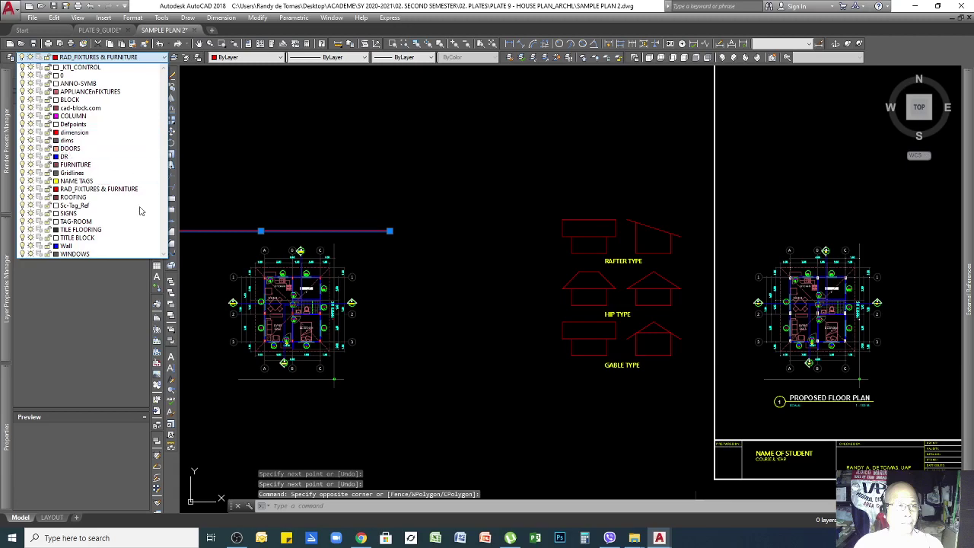
{"action": "left_click", "coordinate": [113, 247]}
{"action": "key", "text": "Escape"}
{"action": "scroll", "coordinate": [670, 227], "scroll_direction": "down", "scroll_amount": 2}
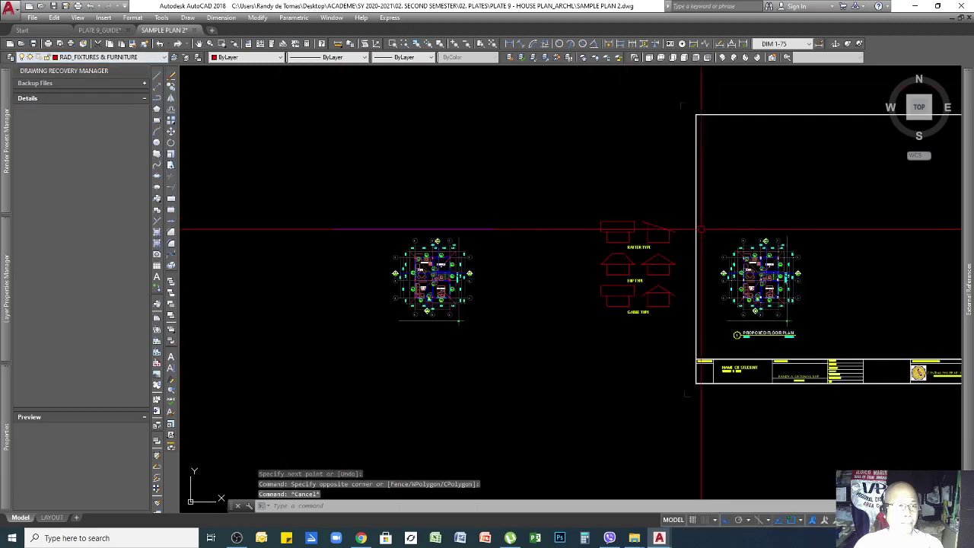
Step: Examine the entry step, front wall and window area of the copied plan
{"action": "scroll", "coordinate": [473, 232], "scroll_direction": "up", "scroll_amount": 2}
{"action": "scroll", "coordinate": [650, 277], "scroll_direction": "up", "scroll_amount": 6}
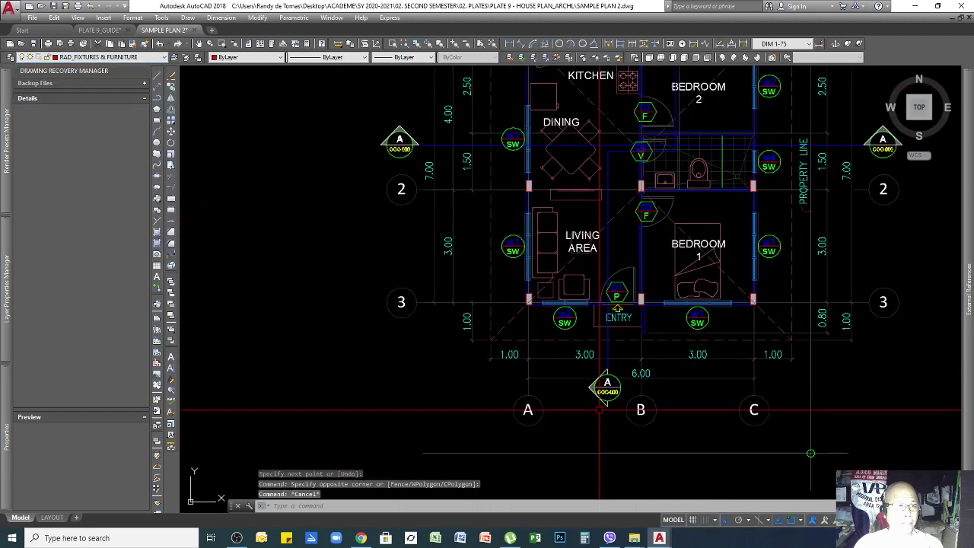
{"action": "scroll", "coordinate": [599, 328], "scroll_direction": "up", "scroll_amount": 5}
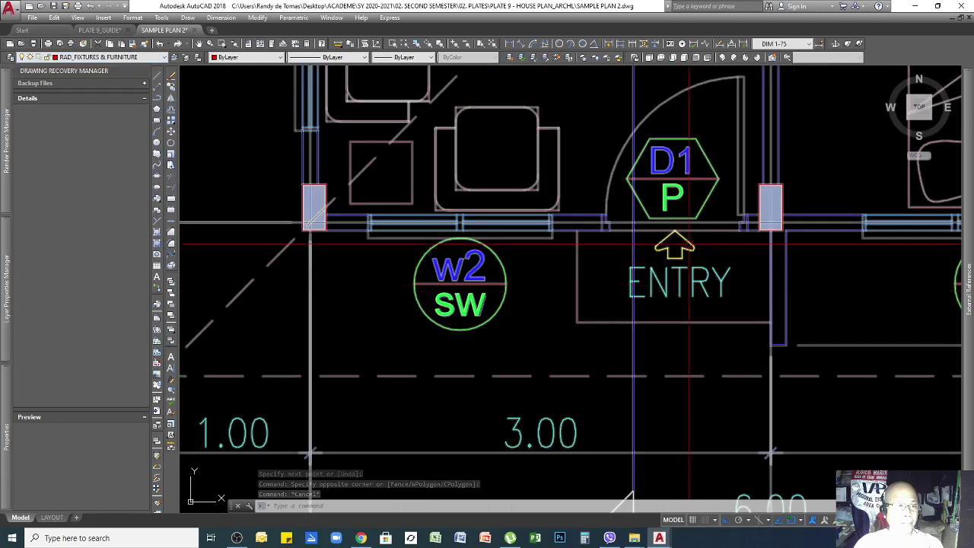
{"action": "left_click", "coordinate": [587, 286]}
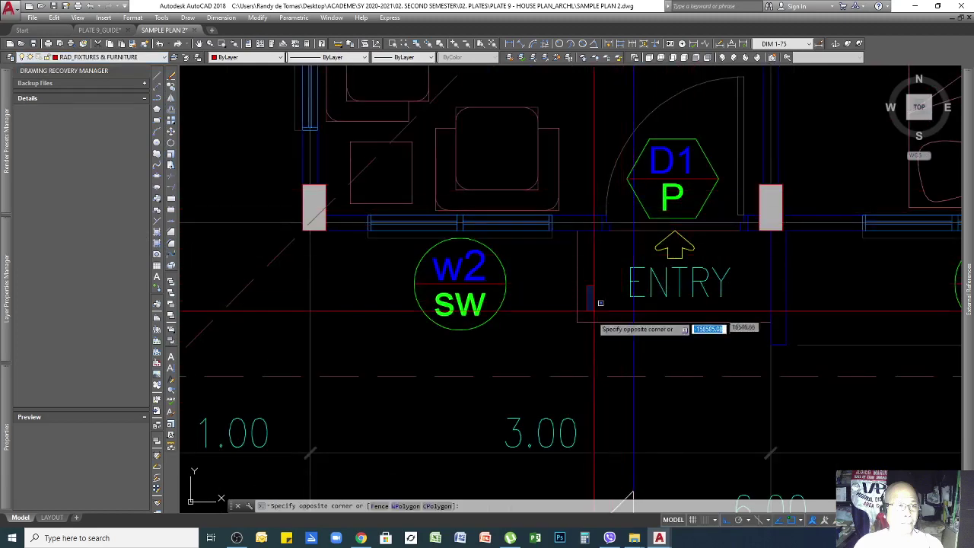
{"action": "key", "text": "Escape"}
{"action": "left_click", "coordinate": [495, 363]}
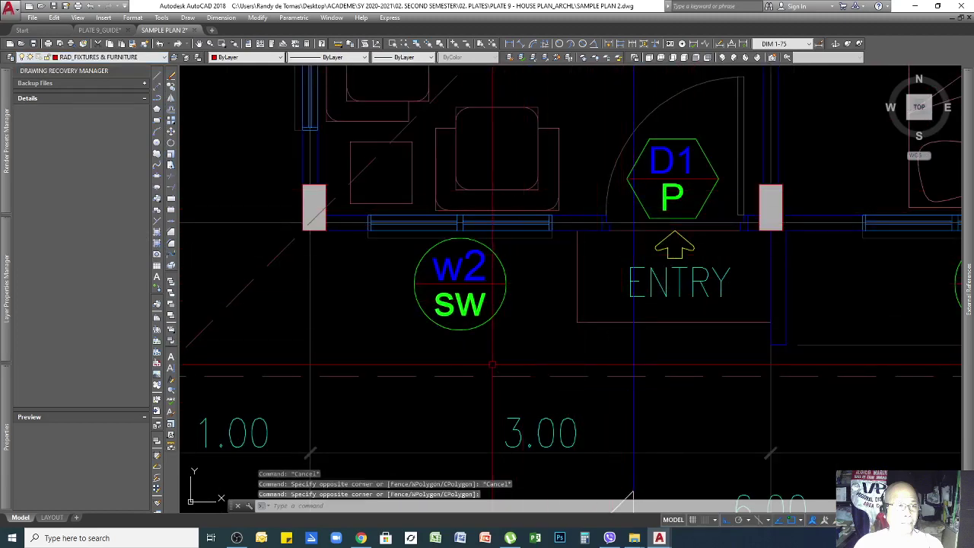
{"action": "scroll", "coordinate": [714, 266], "scroll_direction": "down", "scroll_amount": 5}
{"action": "scroll", "coordinate": [713, 266], "scroll_direction": "down", "scroll_amount": 2}
Step: Offset the horizontal line above the plan upward by 150, then offset the new line upward by 150 again
{"action": "scroll", "coordinate": [708, 262], "scroll_direction": "up", "scroll_amount": 6}
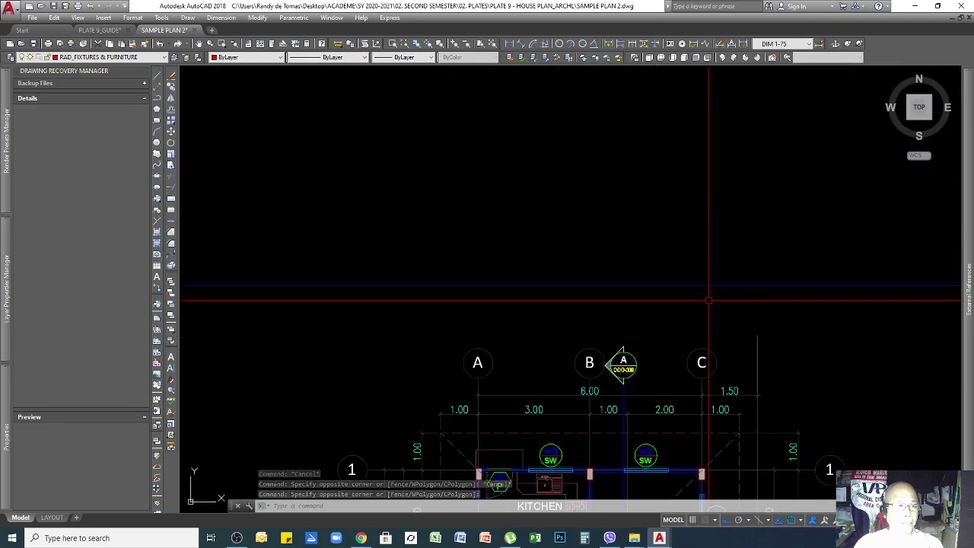
{"action": "type", "text": "o"}
{"action": "key", "text": "Return"}
{"action": "type", "text": "150"}
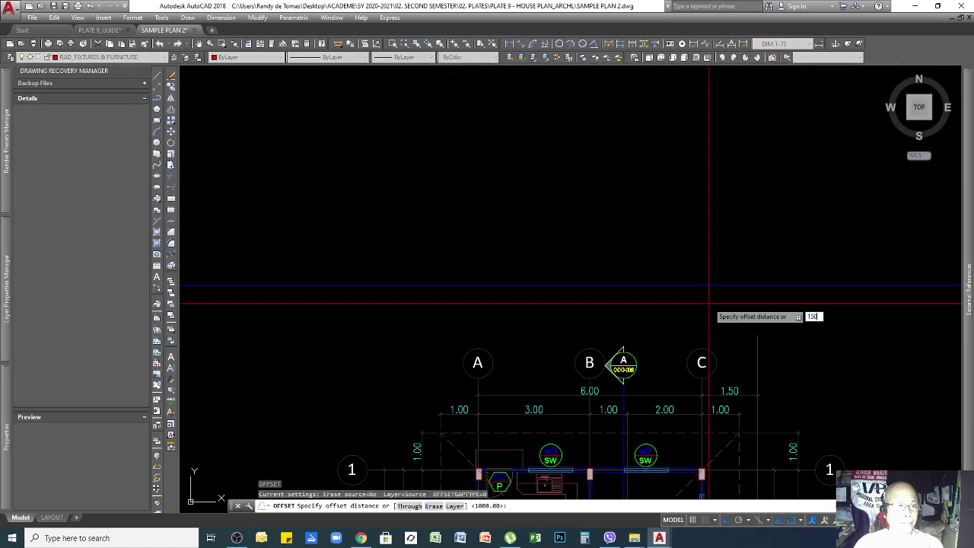
{"action": "key", "text": "Return"}
{"action": "left_click", "coordinate": [680, 287]}
{"action": "left_click", "coordinate": [663, 276]}
{"action": "left_click", "coordinate": [656, 275]}
{"action": "left_click", "coordinate": [657, 257]}
{"action": "key", "text": "Return"}
{"action": "scroll", "coordinate": [694, 289], "scroll_direction": "up", "scroll_amount": 3}
{"action": "left_click", "coordinate": [714, 270]}
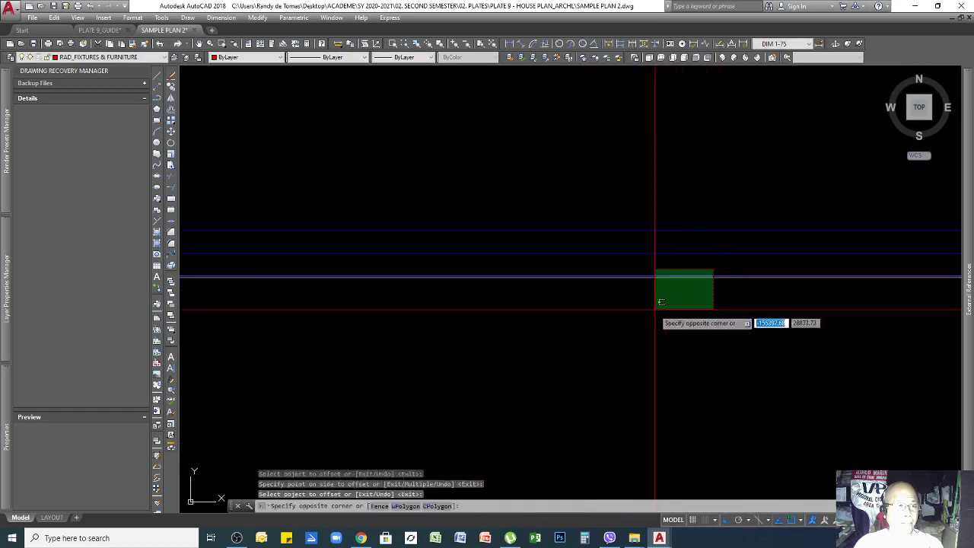
{"action": "left_click", "coordinate": [654, 312]}
{"action": "left_click", "coordinate": [756, 214]}
{"action": "left_click", "coordinate": [711, 238]}
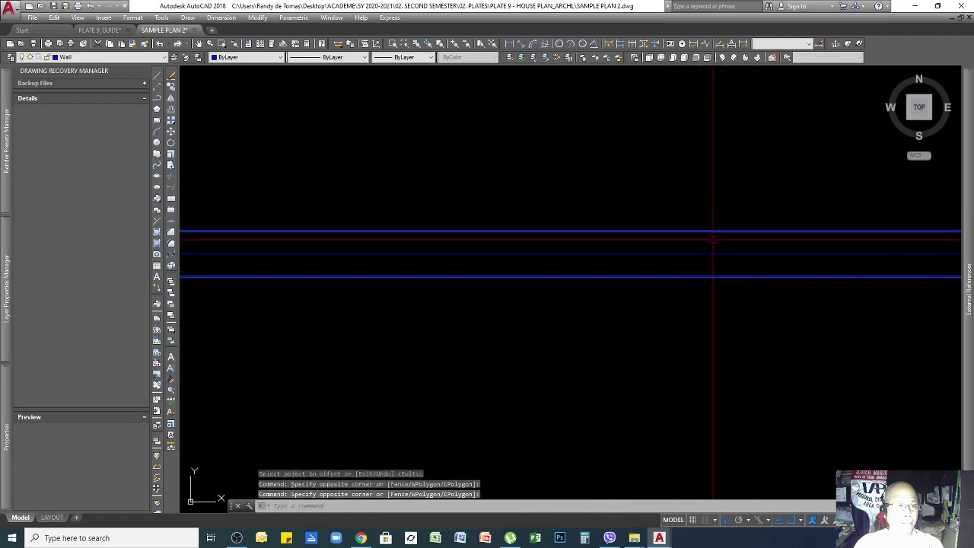
{"action": "key", "text": "Escape"}
Step: Place vertical construction lines through the outer faces of the corner columns on grids A and C of the copied plan
{"action": "scroll", "coordinate": [742, 243], "scroll_direction": "down", "scroll_amount": 5}
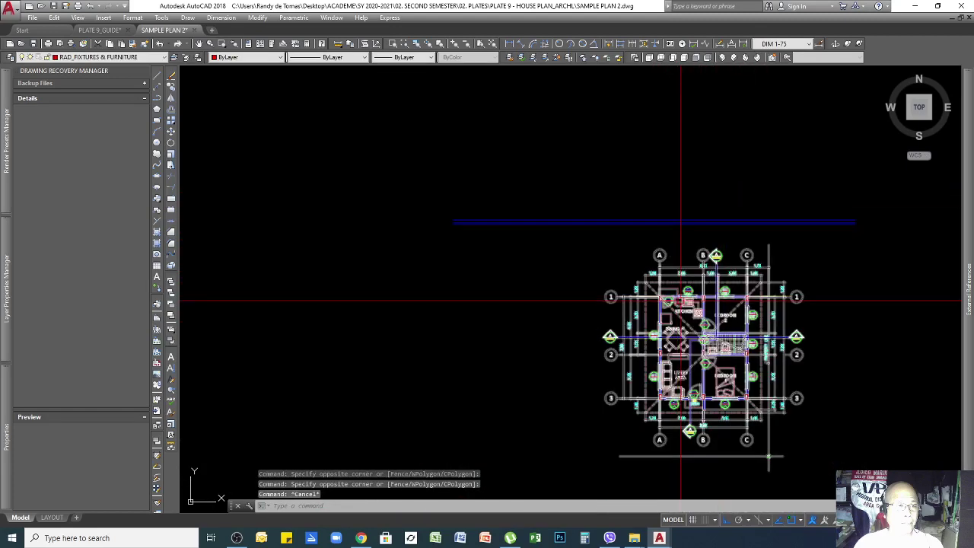
{"action": "right_click", "coordinate": [685, 308]}
{"action": "left_click", "coordinate": [707, 321]}
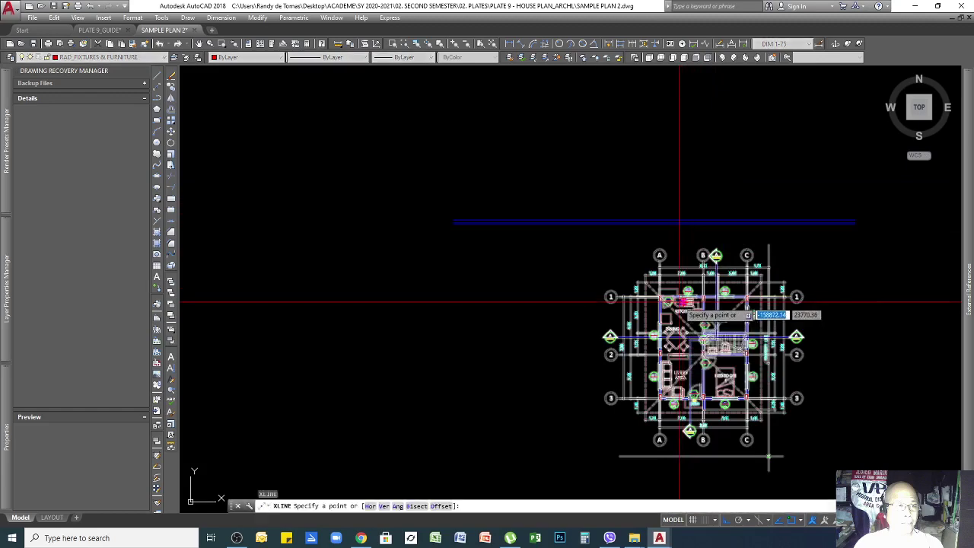
{"action": "scroll", "coordinate": [679, 300], "scroll_direction": "up", "scroll_amount": 4}
{"action": "key", "text": "Return"}
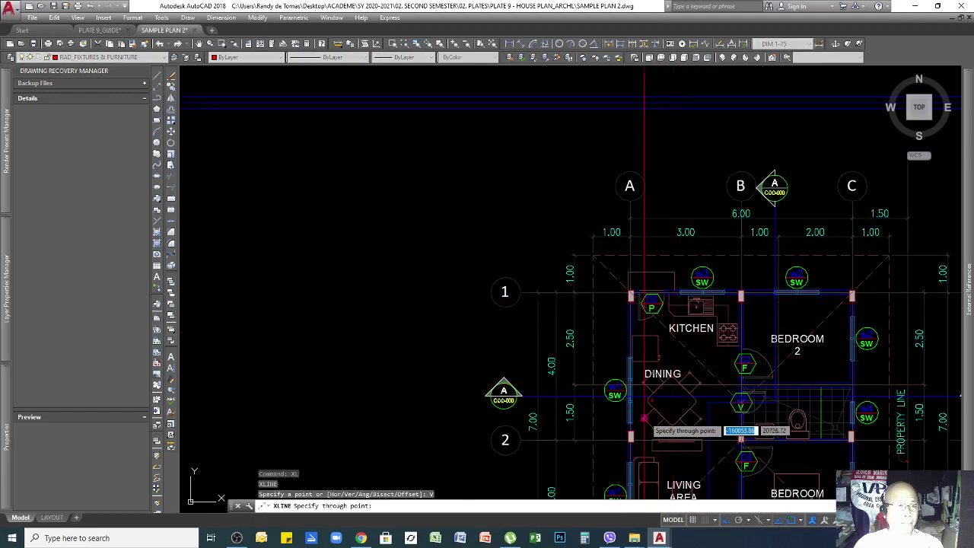
{"action": "scroll", "coordinate": [640, 365], "scroll_direction": "up", "scroll_amount": 2}
{"action": "scroll", "coordinate": [647, 282], "scroll_direction": "up", "scroll_amount": 5}
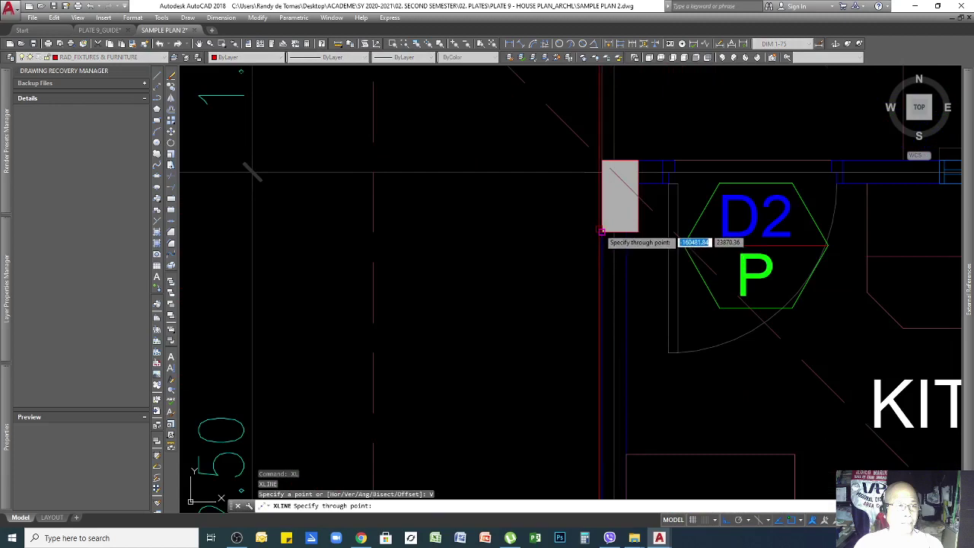
{"action": "scroll", "coordinate": [625, 242], "scroll_direction": "down", "scroll_amount": 5}
{"action": "scroll", "coordinate": [772, 213], "scroll_direction": "up", "scroll_amount": 5}
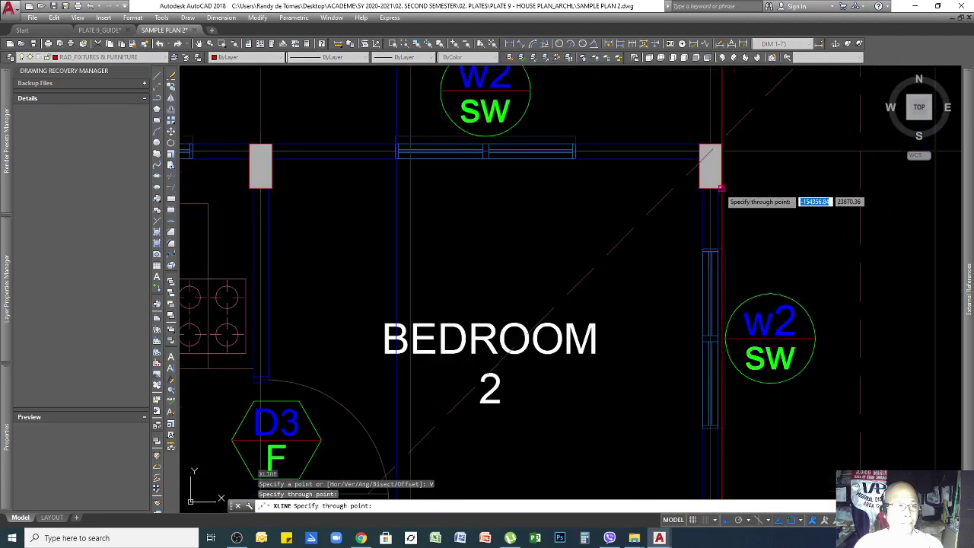
{"action": "left_click", "coordinate": [720, 187]}
Step: Add vertical construction lines through the roof overhang corners on both sides of the copied plan
{"action": "scroll", "coordinate": [731, 175], "scroll_direction": "down", "scroll_amount": 5}
{"action": "scroll", "coordinate": [792, 343], "scroll_direction": "up", "scroll_amount": 6}
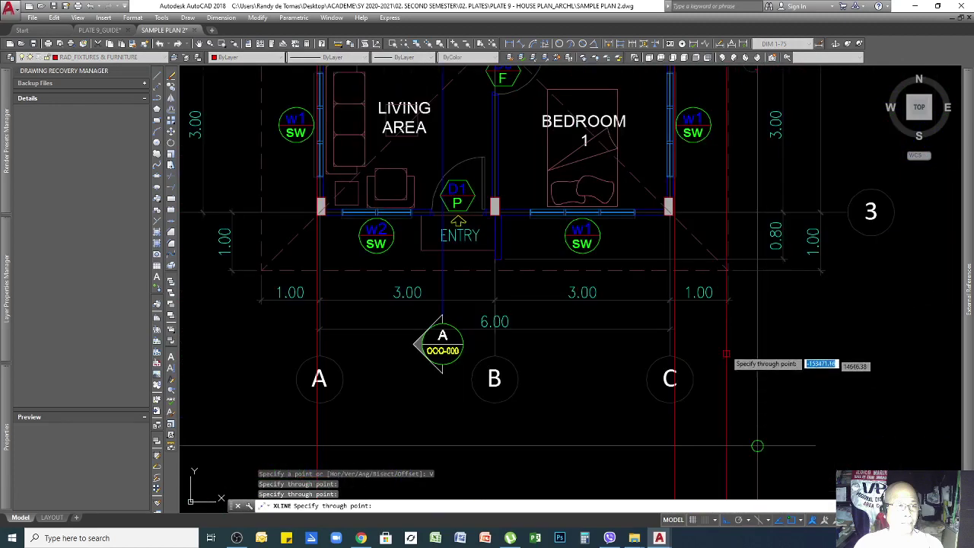
{"action": "left_click", "coordinate": [739, 278]}
{"action": "scroll", "coordinate": [740, 277], "scroll_direction": "down", "scroll_amount": 5}
{"action": "scroll", "coordinate": [658, 248], "scroll_direction": "up", "scroll_amount": 7}
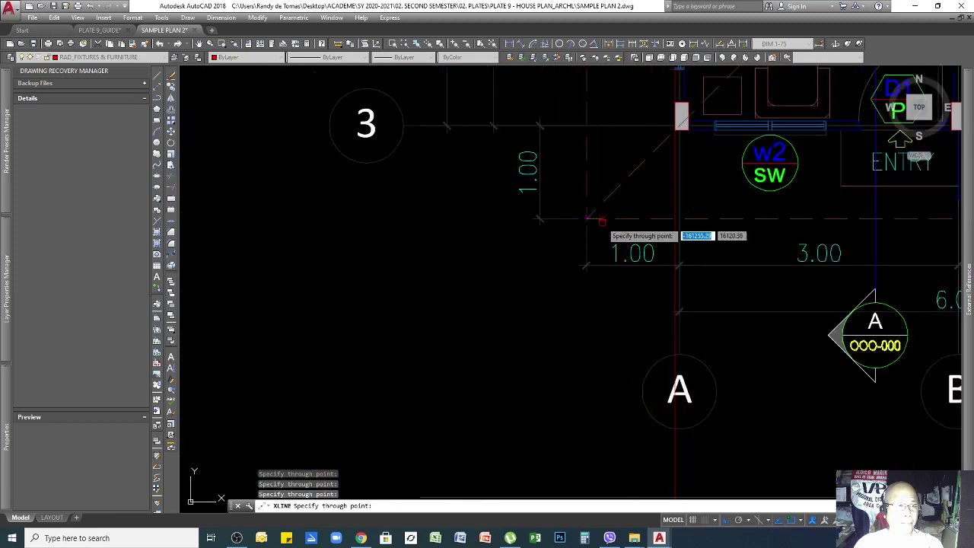
{"action": "left_click", "coordinate": [586, 220]}
{"action": "scroll", "coordinate": [586, 220], "scroll_direction": "down", "scroll_amount": 5}
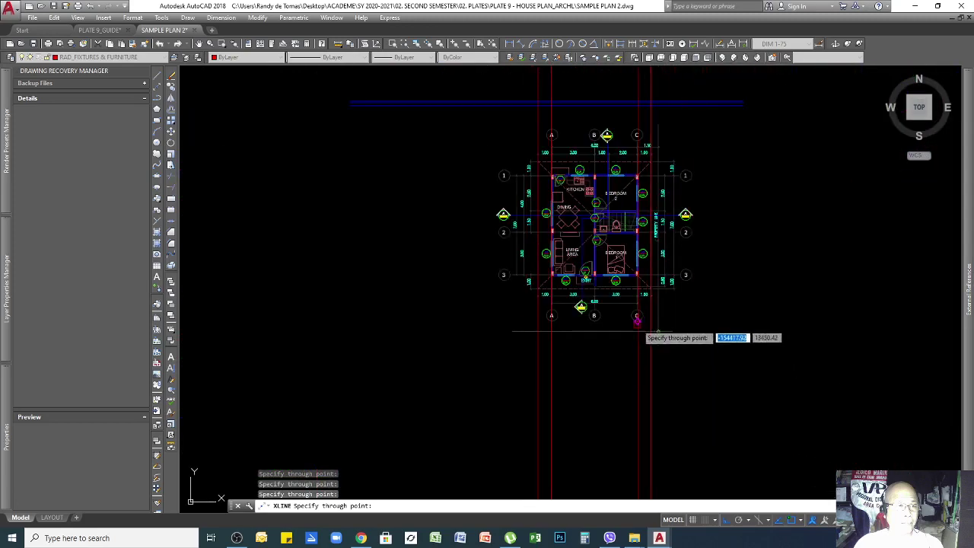
{"action": "scroll", "coordinate": [668, 285], "scroll_direction": "up", "scroll_amount": 5}
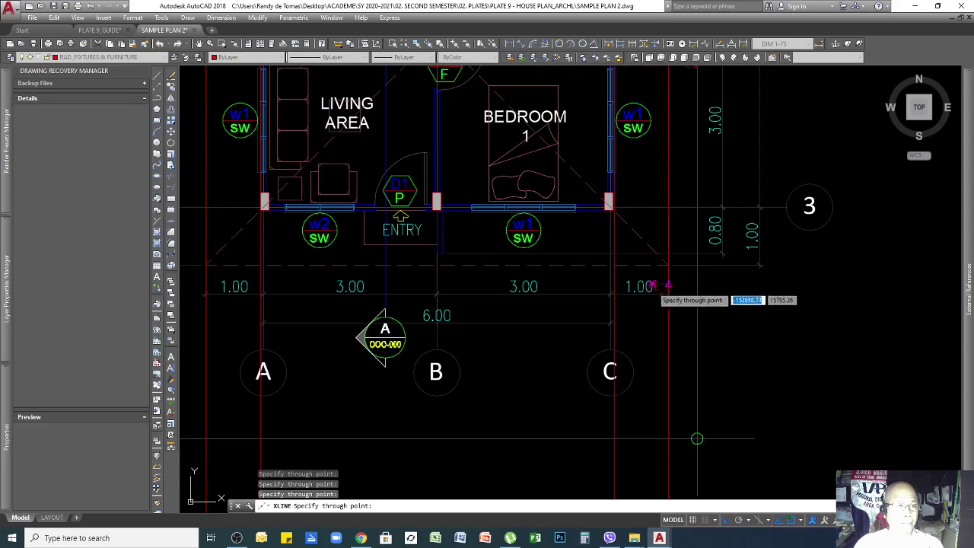
{"action": "scroll", "coordinate": [619, 212], "scroll_direction": "up", "scroll_amount": 6}
{"action": "key", "text": "Return"}
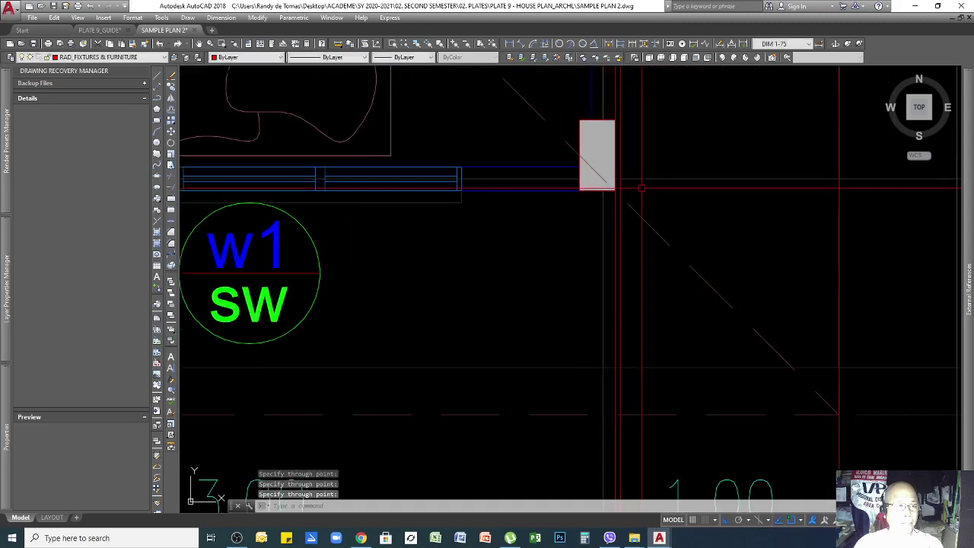
Step: Delete the stray vertical construction line beside the column at grid C
{"action": "left_click", "coordinate": [676, 271]}
{"action": "key", "text": "Delete"}
{"action": "scroll", "coordinate": [807, 419], "scroll_direction": "down", "scroll_amount": 5}
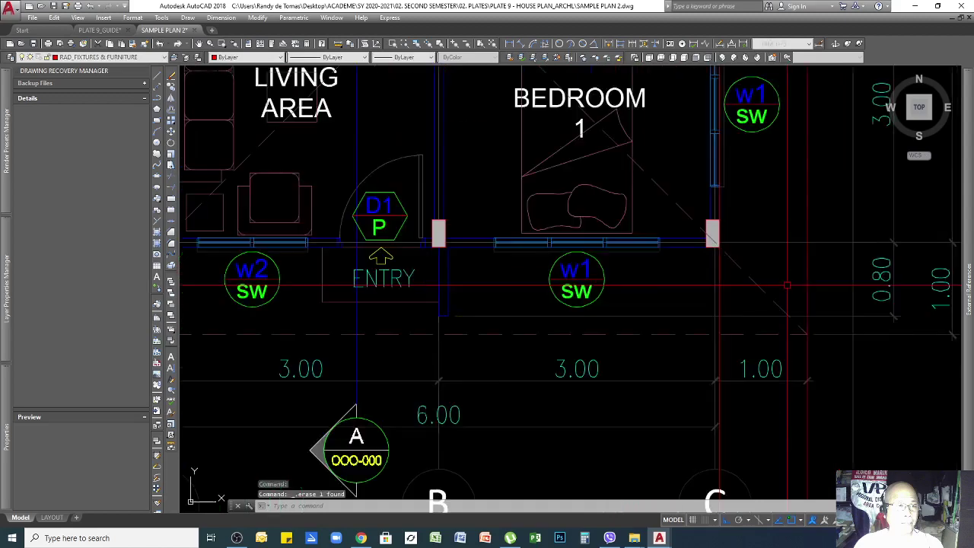
{"action": "scroll", "coordinate": [590, 327], "scroll_direction": "up", "scroll_amount": 3}
{"action": "scroll", "coordinate": [630, 228], "scroll_direction": "down", "scroll_amount": 6}
{"action": "scroll", "coordinate": [678, 368], "scroll_direction": "up", "scroll_amount": 2}
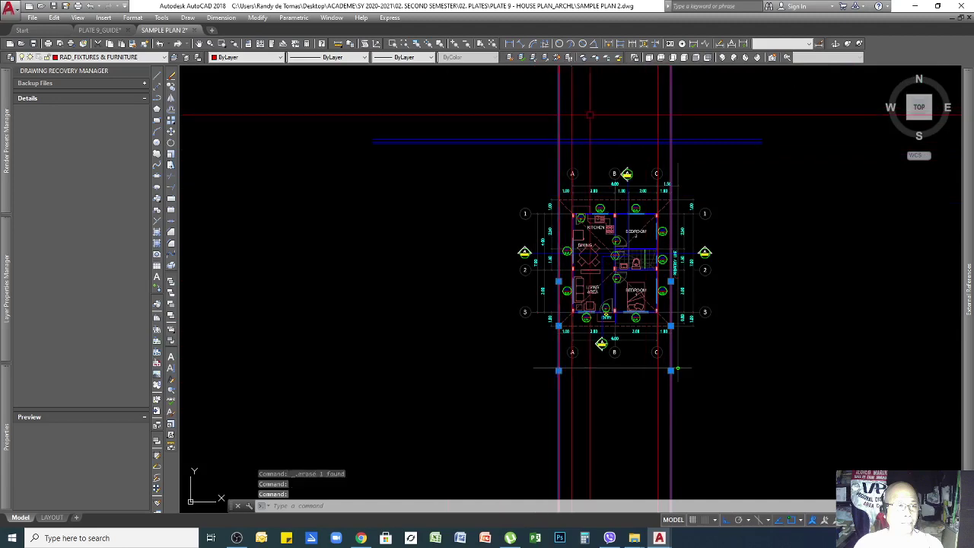
{"action": "key", "text": "Escape"}
{"action": "key", "text": "Escape"}
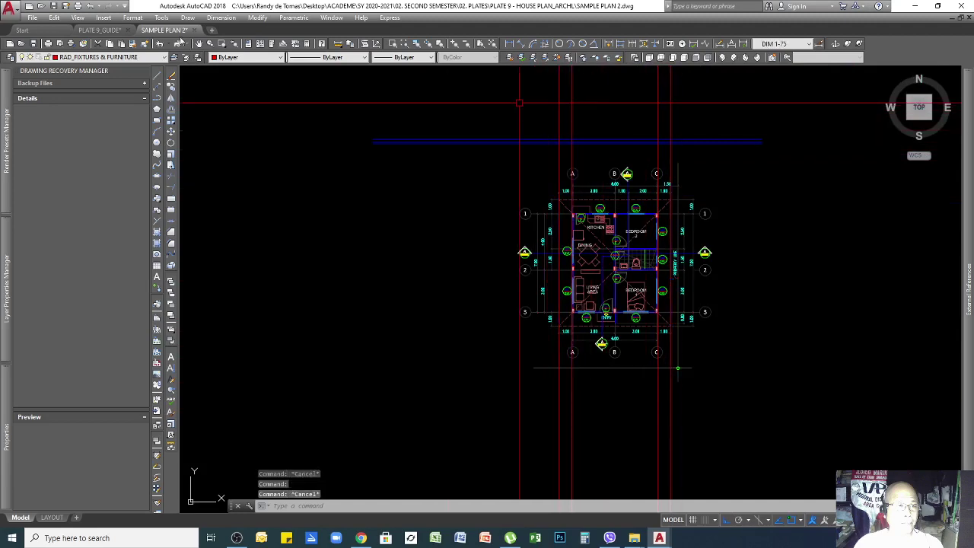
Step: Match the properties of the two outer vertical construction lines to the dashed roof line on the original floor plan
{"action": "left_click", "coordinate": [133, 45]}
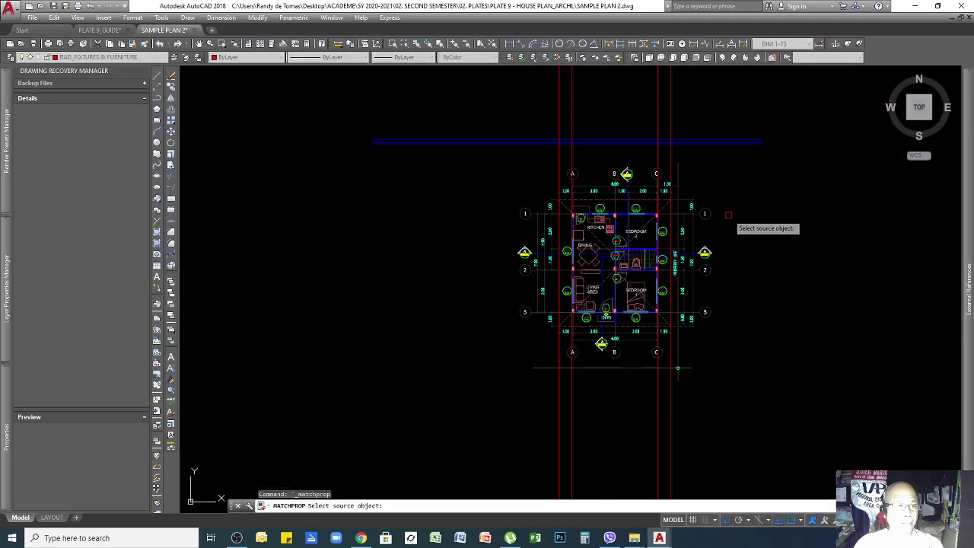
{"action": "scroll", "coordinate": [708, 175], "scroll_direction": "up", "scroll_amount": 2}
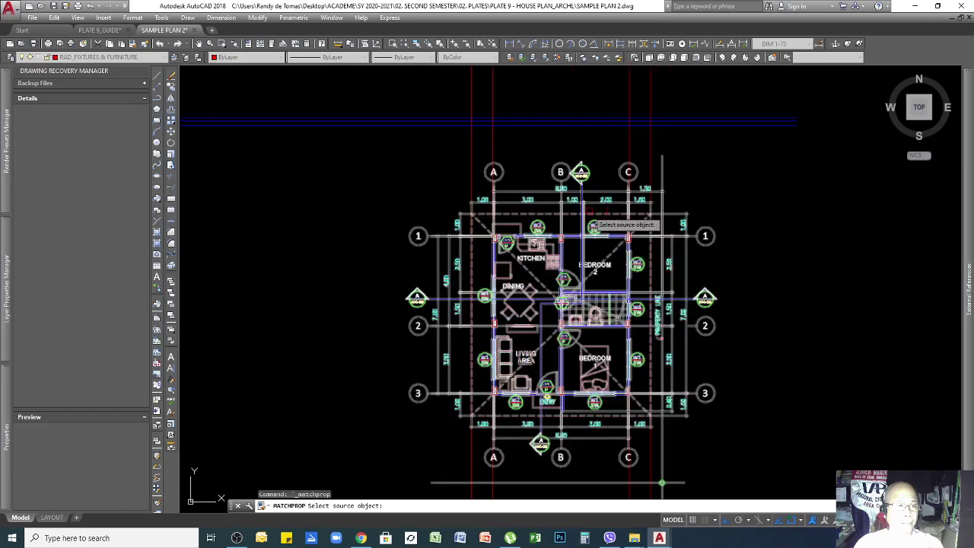
{"action": "scroll", "coordinate": [642, 252], "scroll_direction": "down", "scroll_amount": 5}
{"action": "scroll", "coordinate": [774, 248], "scroll_direction": "up", "scroll_amount": 3}
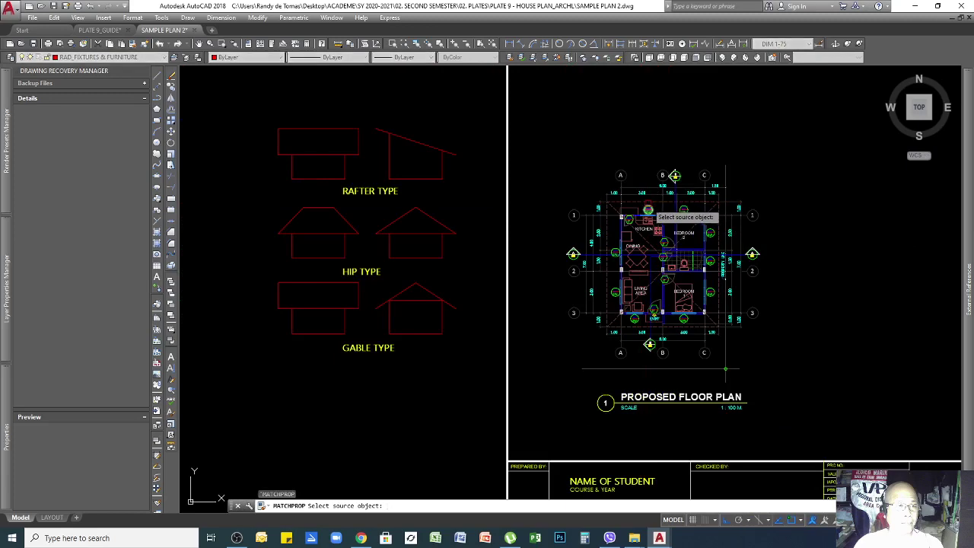
{"action": "left_click", "coordinate": [630, 219]}
{"action": "scroll", "coordinate": [647, 251], "scroll_direction": "down", "scroll_amount": 3}
{"action": "scroll", "coordinate": [668, 212], "scroll_direction": "up", "scroll_amount": 4}
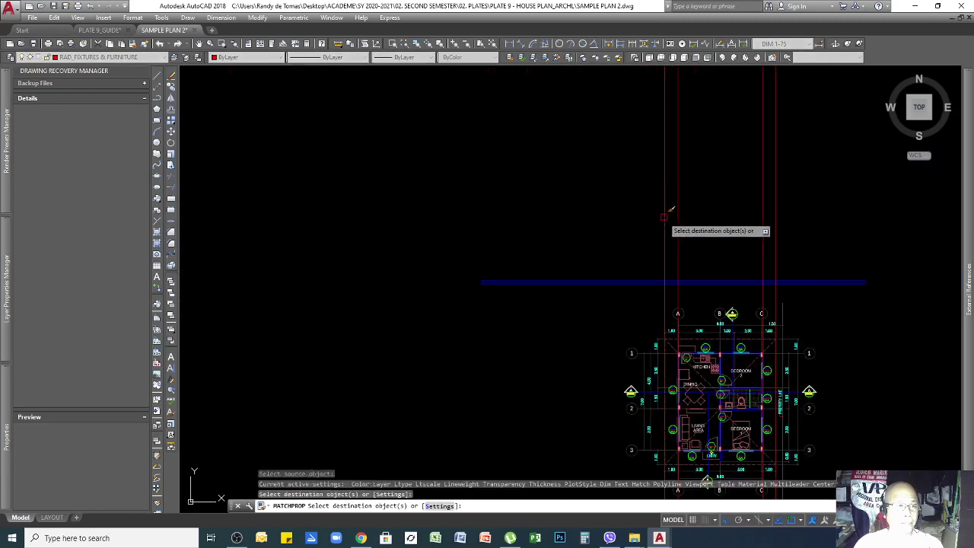
{"action": "key", "text": "Return"}
Step: Match the properties of the two vertical lines projected from the grid A and C columns to the blue horizontal base line
{"action": "key", "text": "Return"}
{"action": "scroll", "coordinate": [738, 274], "scroll_direction": "up", "scroll_amount": 4}
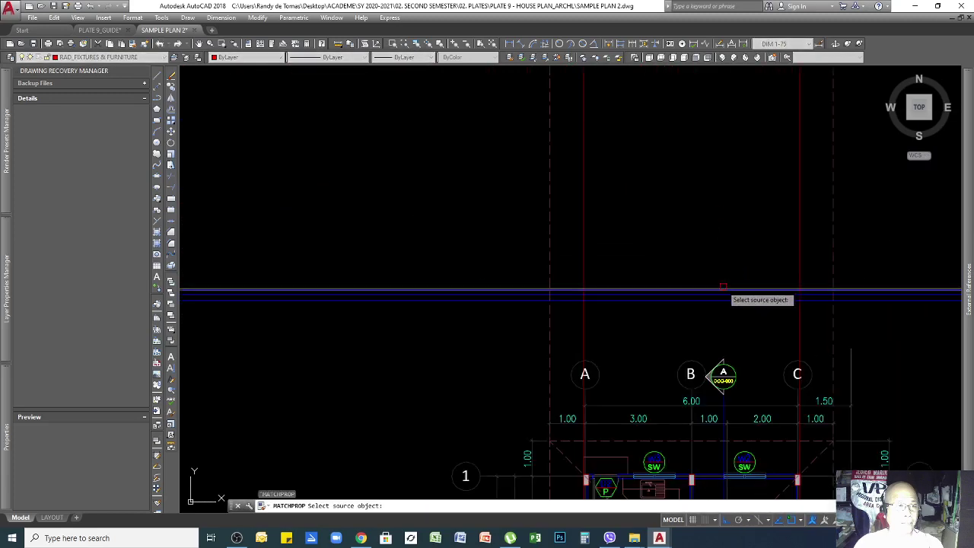
{"action": "left_click", "coordinate": [723, 286]}
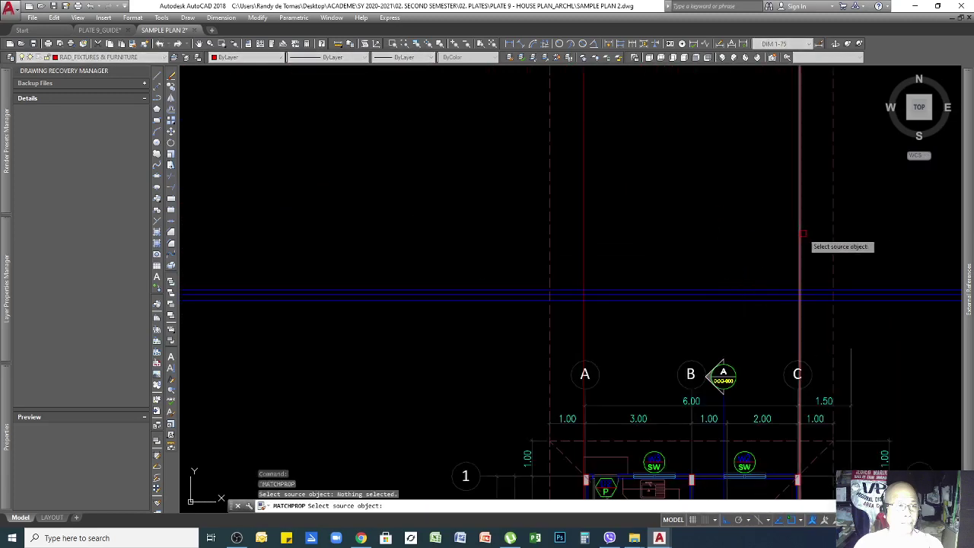
{"action": "left_click", "coordinate": [583, 234]}
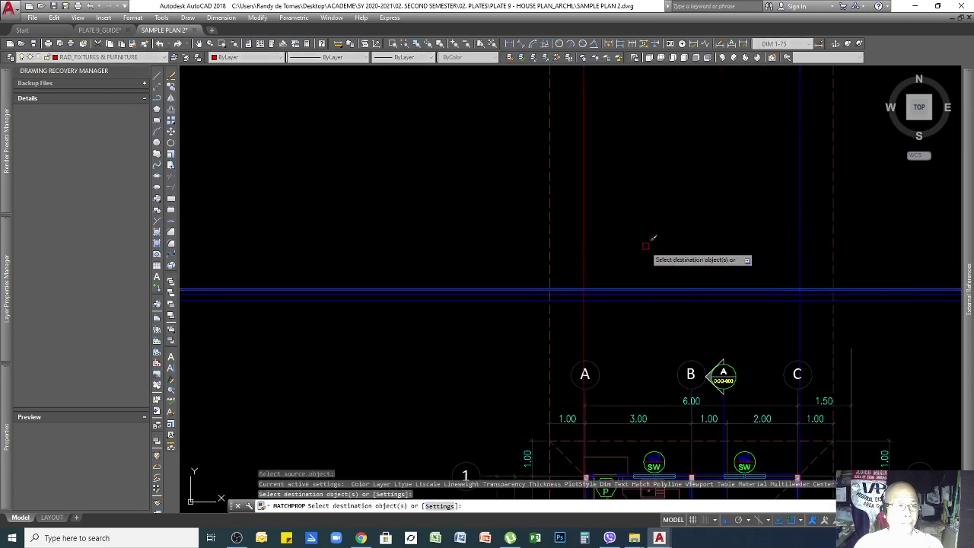
{"action": "left_click", "coordinate": [587, 240]}
{"action": "left_click", "coordinate": [584, 237]}
{"action": "key", "text": "Return"}
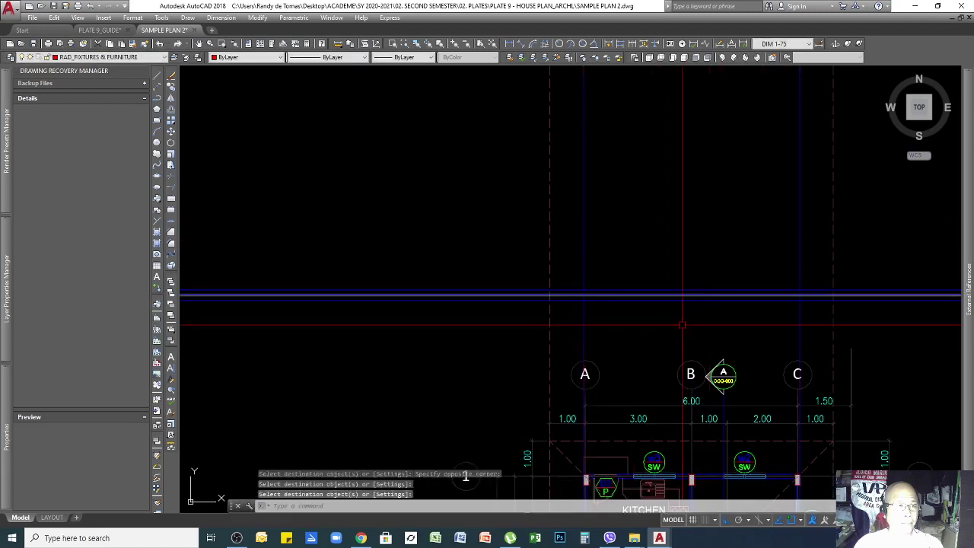
Step: Trim the two vertical wall lines below the lowest horizontal base line
{"action": "type", "text": "tr"}
{"action": "key", "text": "Return"}
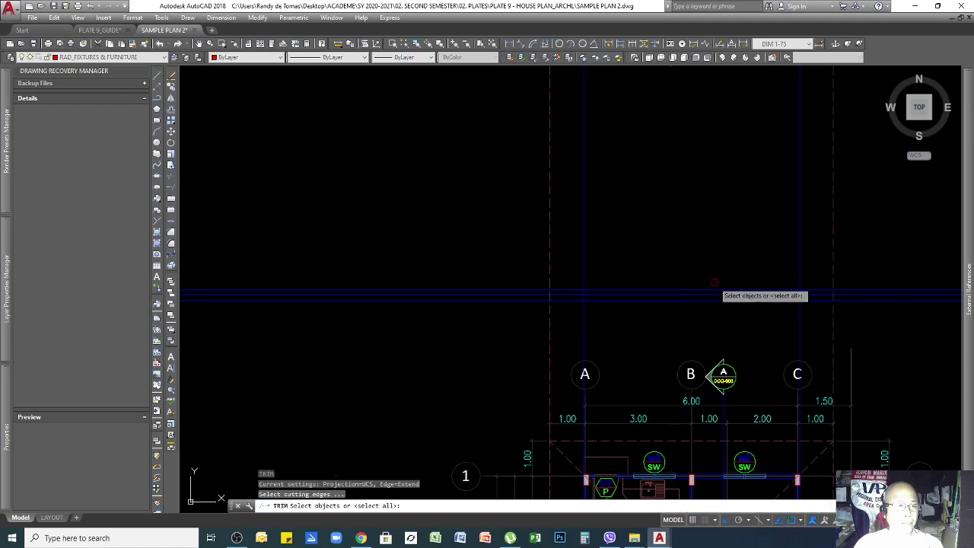
{"action": "left_click", "coordinate": [780, 308]}
{"action": "key", "text": "Return"}
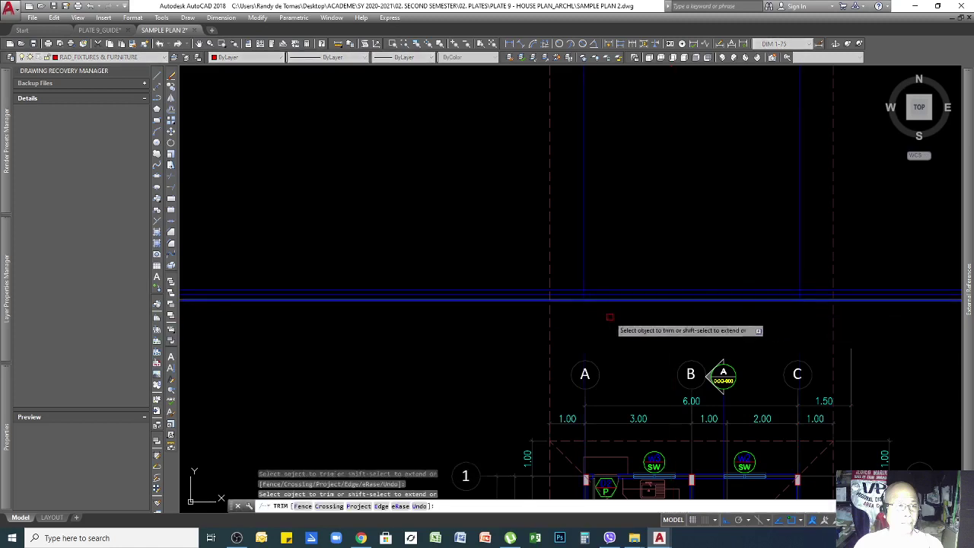
{"action": "key", "text": "Return"}
Step: Offset the uppermost horizontal base line 3000 upward
{"action": "scroll", "coordinate": [590, 335], "scroll_direction": "down", "scroll_amount": 3}
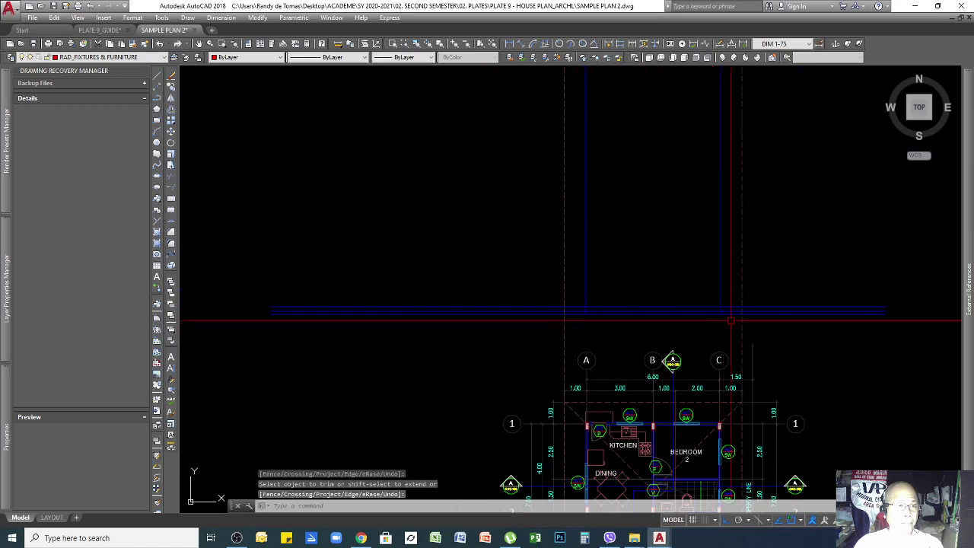
{"action": "scroll", "coordinate": [675, 297], "scroll_direction": "up", "scroll_amount": 2}
{"action": "left_click", "coordinate": [705, 314]}
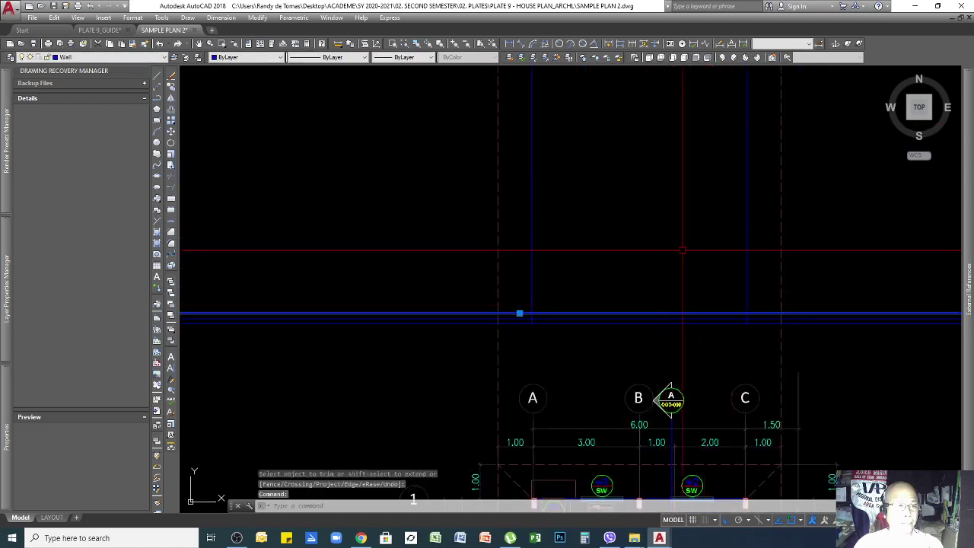
{"action": "key", "text": "Escape"}
{"action": "key", "text": "Escape"}
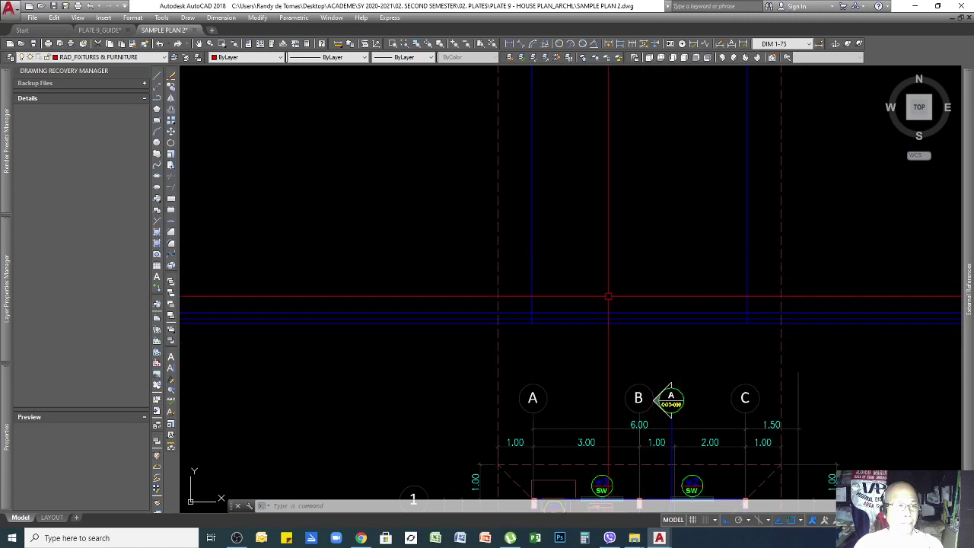
{"action": "type", "text": "o"}
{"action": "key", "text": "Return"}
{"action": "type", "text": "3000"}
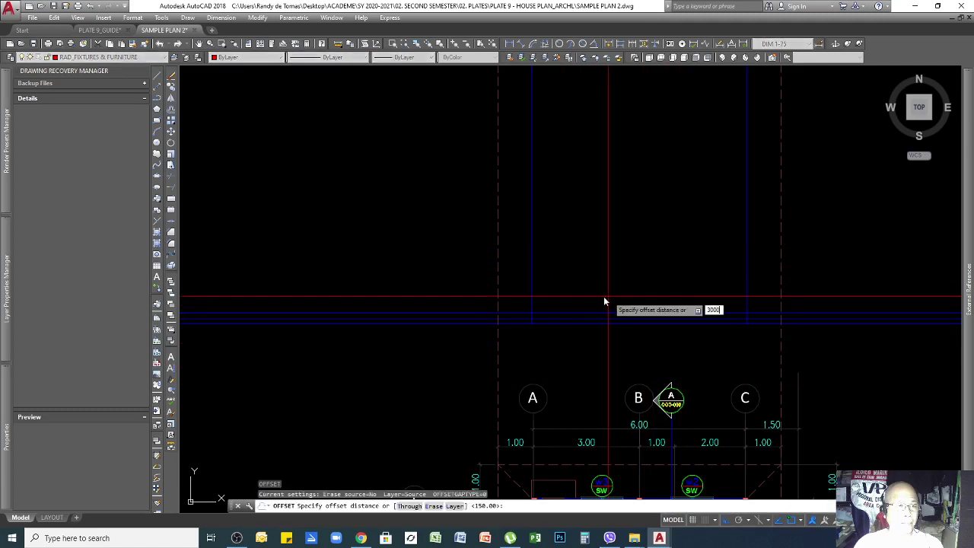
{"action": "key", "text": "Return"}
{"action": "left_click", "coordinate": [619, 308]}
{"action": "left_click", "coordinate": [658, 152]}
{"action": "key", "text": "Return"}
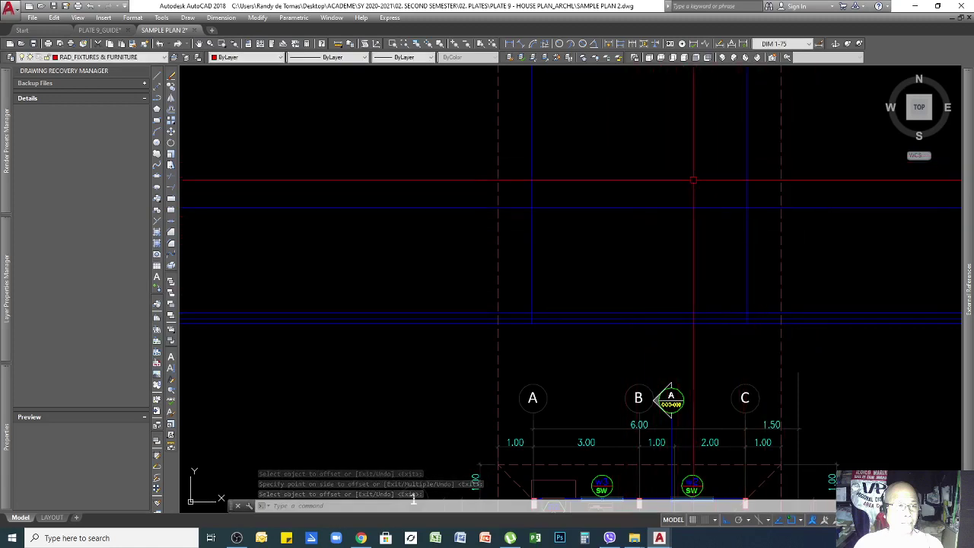
Step: Offset the upper horizontal line at the top of the walls 300 downward
{"action": "type", "text": "o"}
{"action": "key", "text": "Return"}
{"action": "type", "text": "3"}
{"action": "key", "text": "Return"}
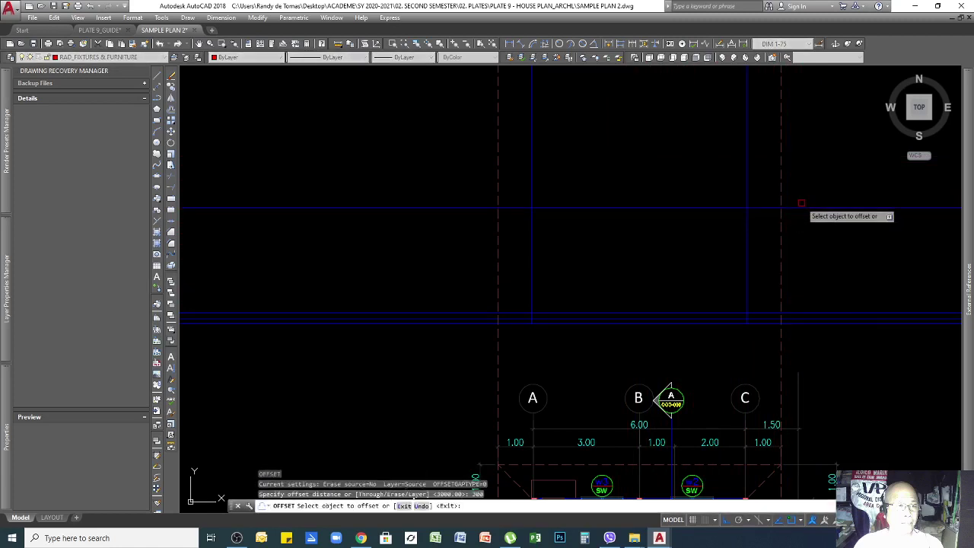
{"action": "left_click", "coordinate": [800, 208]}
{"action": "left_click", "coordinate": [764, 221]}
{"action": "key", "text": "Return"}
{"action": "scroll", "coordinate": [733, 217], "scroll_direction": "up", "scroll_amount": 2}
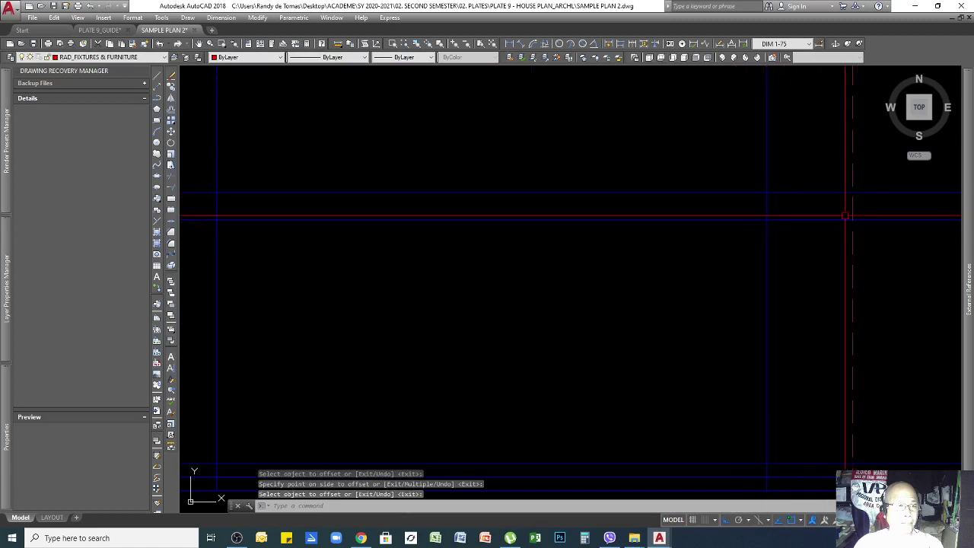
Step: Offset the lower of the two horizontal eave lines 100 upward
{"action": "key", "text": "Return"}
{"action": "key", "text": "Return"}
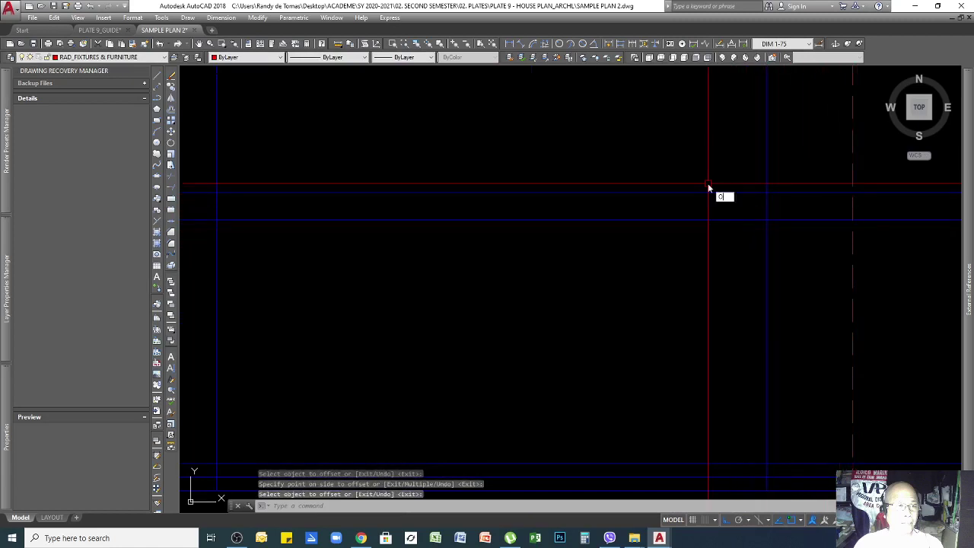
{"action": "type", "text": "100"}
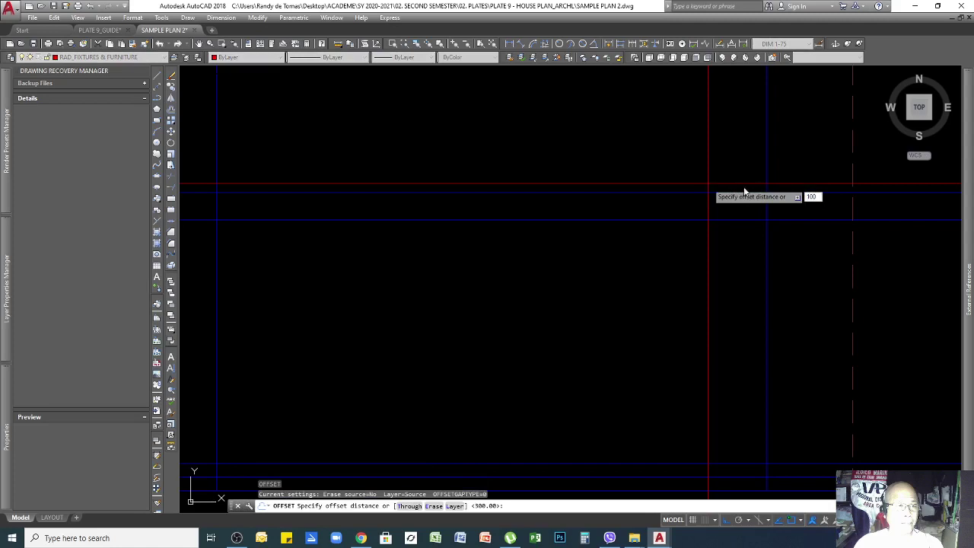
{"action": "key", "text": "Return"}
{"action": "left_click", "coordinate": [676, 219]}
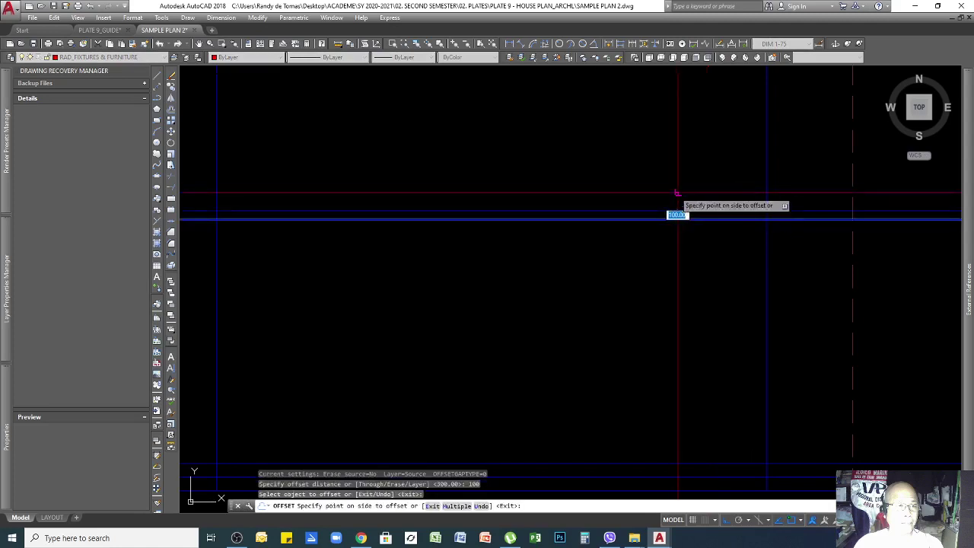
{"action": "left_click", "coordinate": [780, 197]}
{"action": "scroll", "coordinate": [809, 219], "scroll_direction": "down", "scroll_amount": 2}
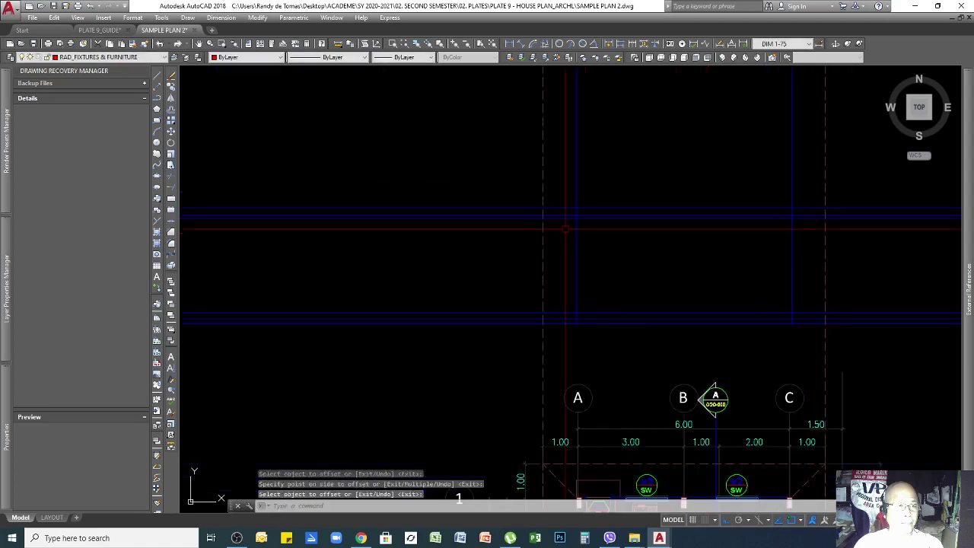
Step: Offset the dashed roof overhang lines on both sides of the elevation 100 inward
{"action": "scroll", "coordinate": [558, 217], "scroll_direction": "up", "scroll_amount": 2}
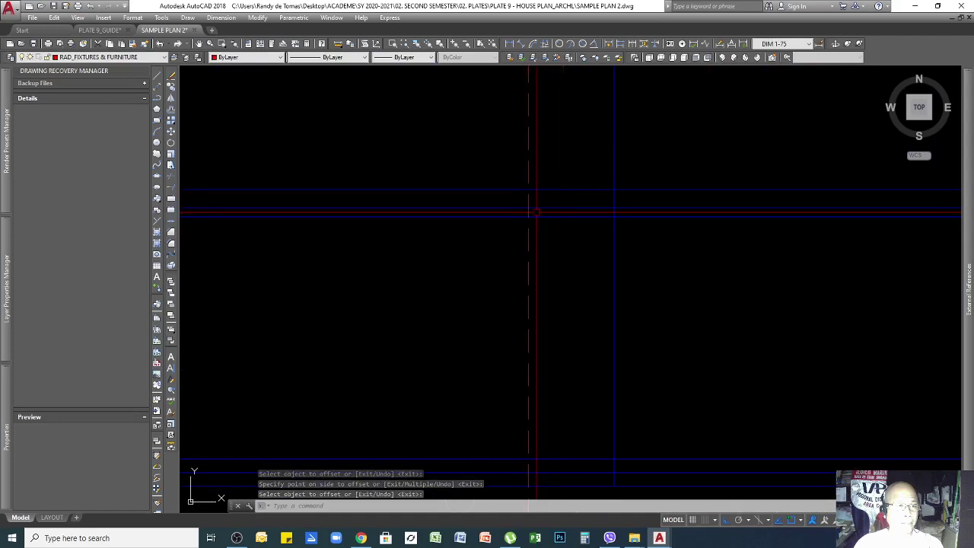
{"action": "key", "text": "Return"}
{"action": "key", "text": "Return"}
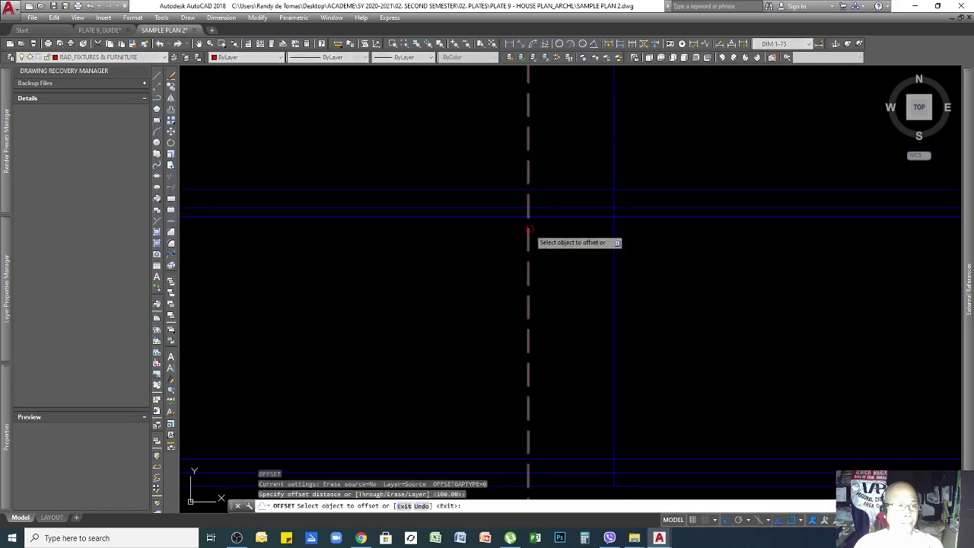
{"action": "left_click", "coordinate": [530, 236]}
{"action": "left_click", "coordinate": [630, 248]}
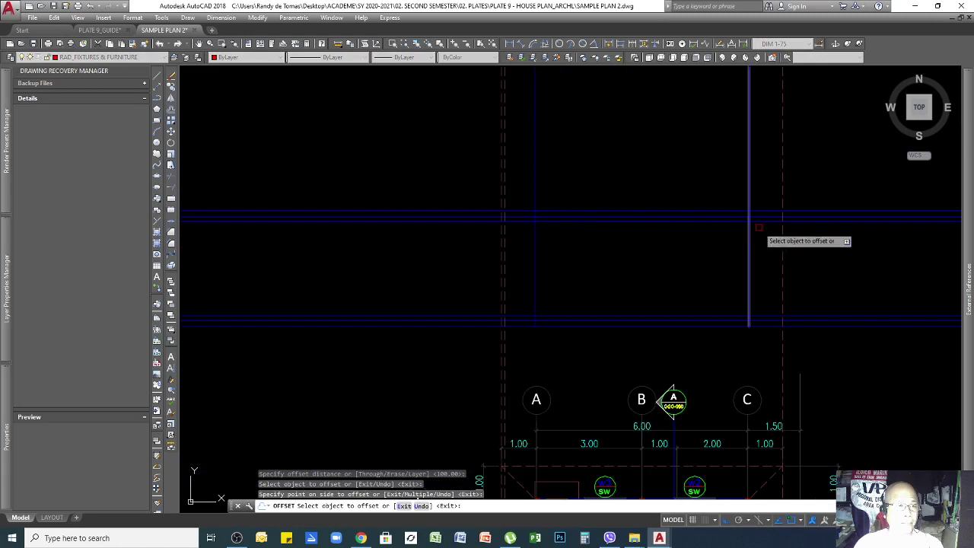
{"action": "left_click", "coordinate": [782, 229]}
{"action": "left_click", "coordinate": [737, 245]}
{"action": "key", "text": "space"}
{"action": "key", "text": "space"}
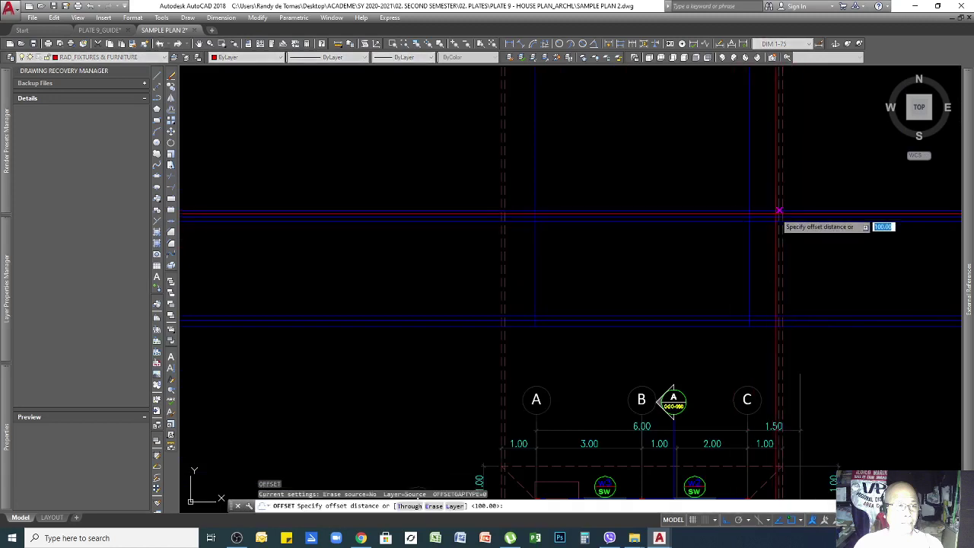
{"action": "scroll", "coordinate": [778, 213], "scroll_direction": "up", "scroll_amount": 3}
{"action": "key", "text": "Escape"}
Step: Draw short vertical lines on both inner dashed overhang lines between the two lower eave lines, and delete the stray line joining them
{"action": "key", "text": "l"}
{"action": "key", "text": "Return"}
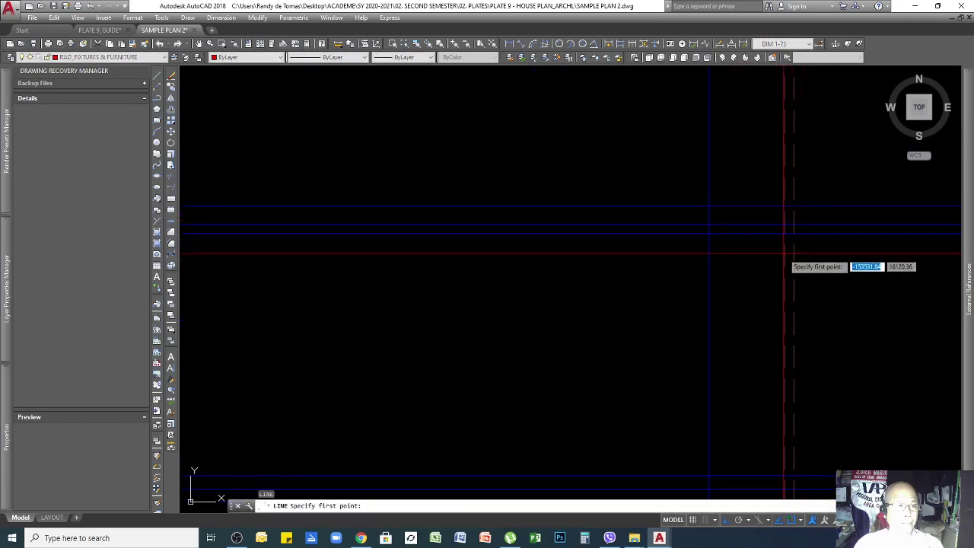
{"action": "scroll", "coordinate": [795, 221], "scroll_direction": "up", "scroll_amount": 2}
{"action": "left_click", "coordinate": [782, 216]}
{"action": "key", "text": "space"}
{"action": "key", "text": "space"}
{"action": "scroll", "coordinate": [841, 221], "scroll_direction": "down", "scroll_amount": 3}
{"action": "scroll", "coordinate": [377, 220], "scroll_direction": "up", "scroll_amount": 3}
{"action": "key", "text": "space"}
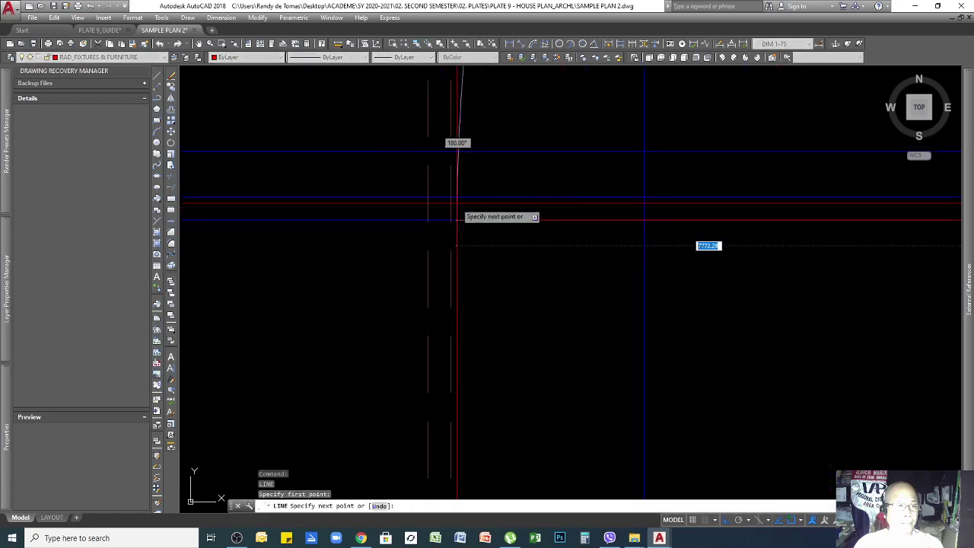
{"action": "left_click", "coordinate": [456, 199]}
{"action": "key", "text": "Escape"}
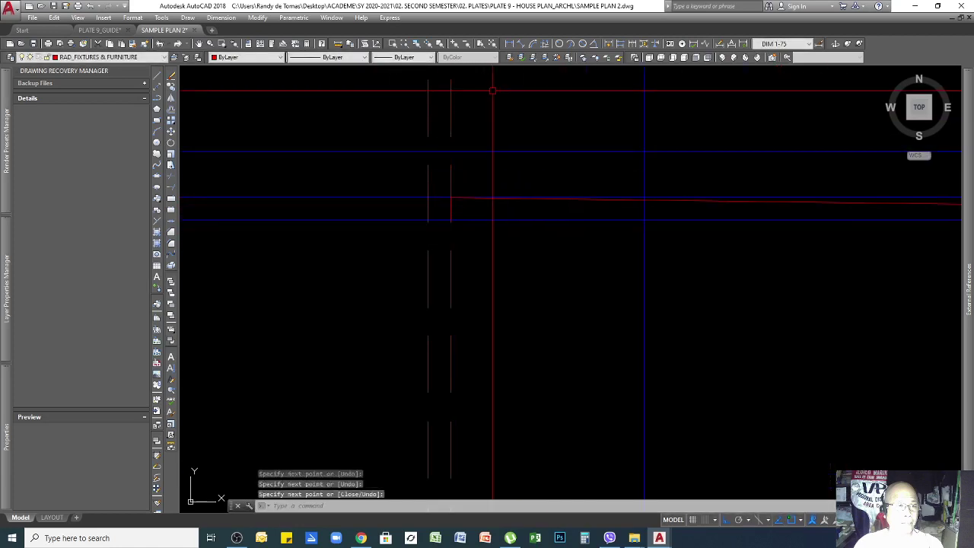
{"action": "key", "text": "Delete"}
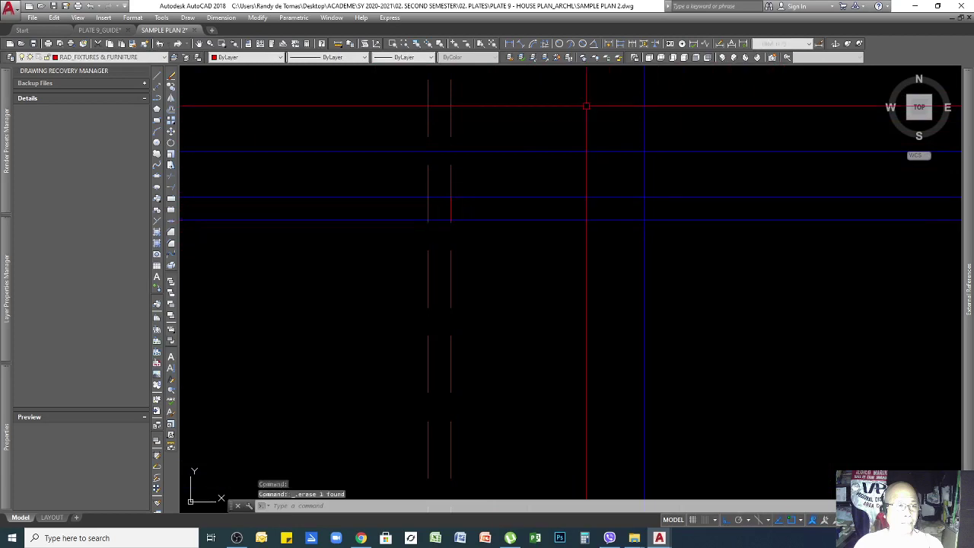
Step: Match the properties of the two short inner eave lines to the blue horizontal eave line
{"action": "left_click", "coordinate": [130, 45]}
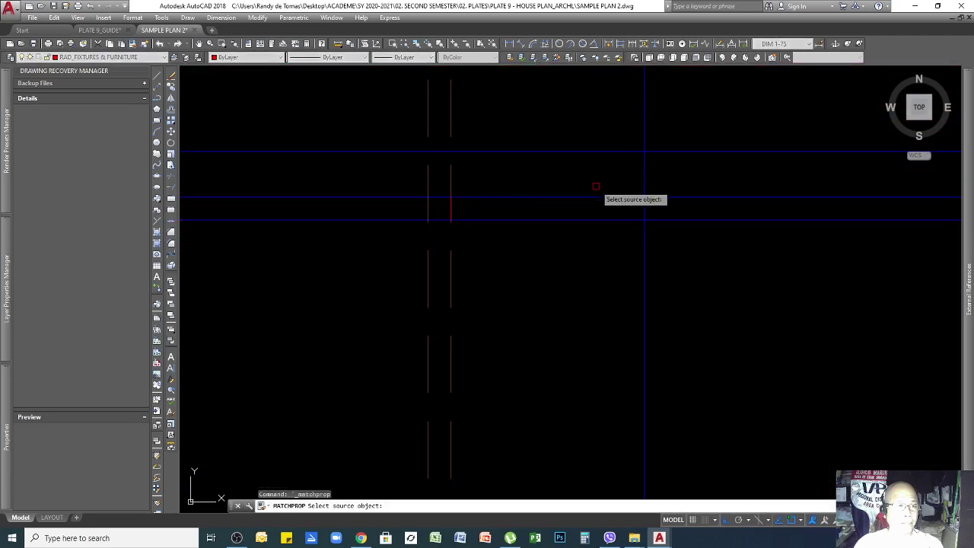
{"action": "left_click", "coordinate": [590, 198]}
{"action": "left_click", "coordinate": [364, 166]}
{"action": "left_click", "coordinate": [463, 210]}
{"action": "scroll", "coordinate": [361, 195], "scroll_direction": "down", "scroll_amount": 2}
{"action": "scroll", "coordinate": [351, 198], "scroll_direction": "down", "scroll_amount": 2}
{"action": "scroll", "coordinate": [846, 212], "scroll_direction": "up", "scroll_amount": 3}
{"action": "left_click", "coordinate": [739, 220]}
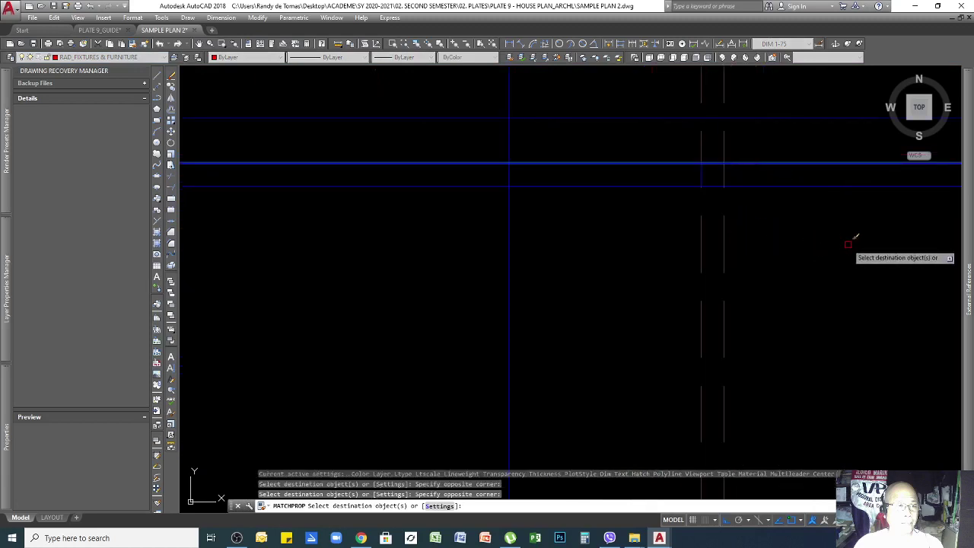
{"action": "key", "text": "Return"}
Step: Draw short vertical lines on both outer dashed overhang lines between the middle and top eave lines
{"action": "scroll", "coordinate": [820, 220], "scroll_direction": "down", "scroll_amount": 1}
{"action": "scroll", "coordinate": [801, 203], "scroll_direction": "down", "scroll_amount": 2}
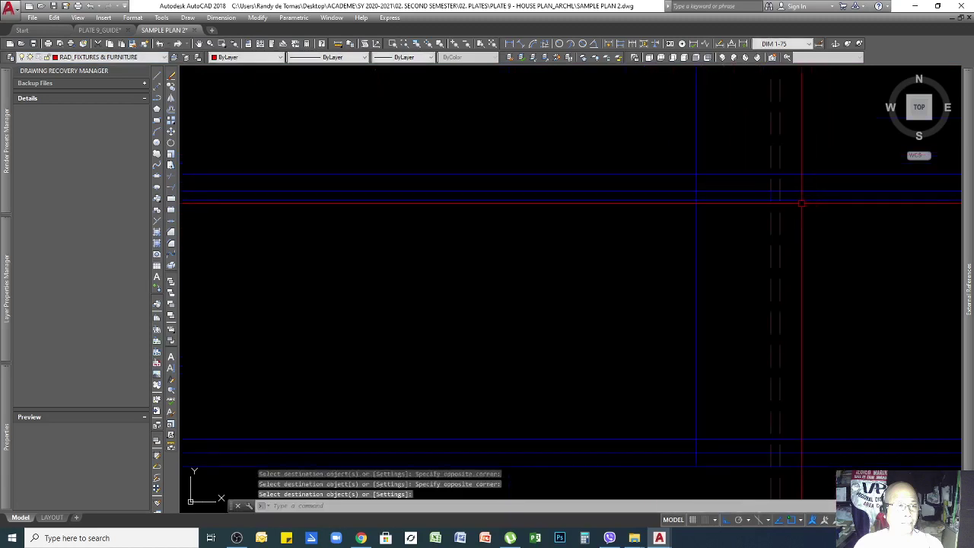
{"action": "scroll", "coordinate": [773, 187], "scroll_direction": "up", "scroll_amount": 3}
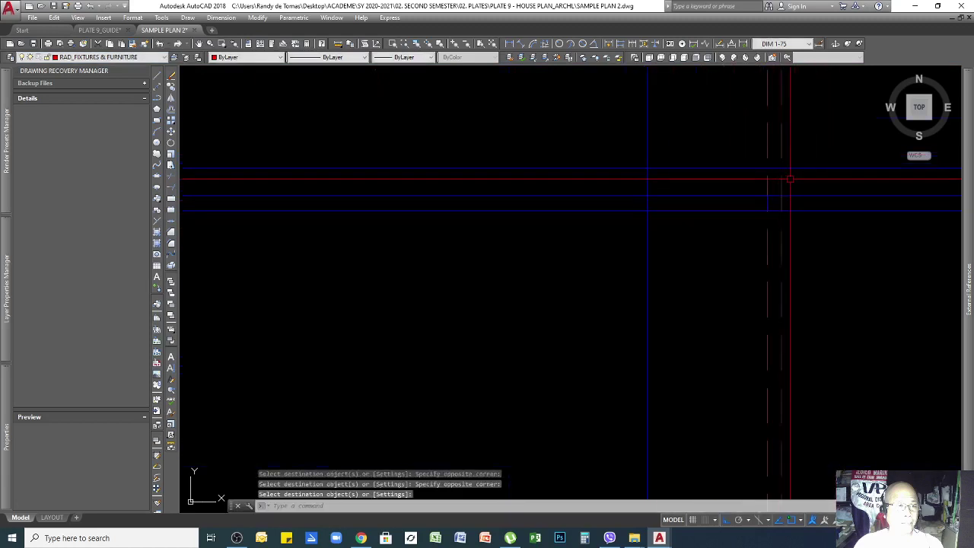
{"action": "key", "text": "Return"}
{"action": "left_click", "coordinate": [768, 218]}
{"action": "left_click", "coordinate": [768, 146]}
{"action": "key", "text": "Return"}
{"action": "scroll", "coordinate": [892, 189], "scroll_direction": "down", "scroll_amount": 1}
{"action": "scroll", "coordinate": [892, 188], "scroll_direction": "down", "scroll_amount": 3}
{"action": "scroll", "coordinate": [395, 200], "scroll_direction": "up", "scroll_amount": 3}
{"action": "key", "text": "Return"}
{"action": "left_click", "coordinate": [553, 187]}
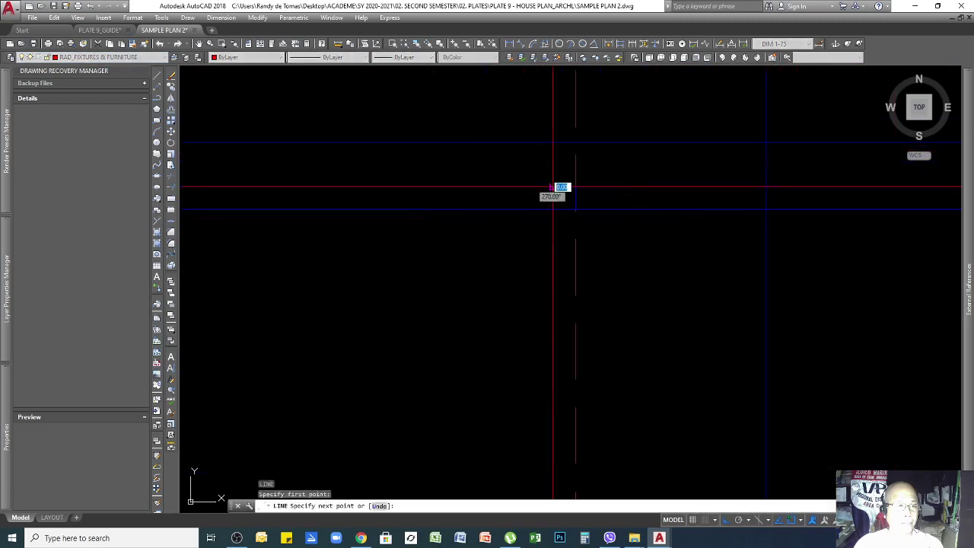
{"action": "left_click", "coordinate": [553, 143]}
{"action": "key", "text": "Return"}
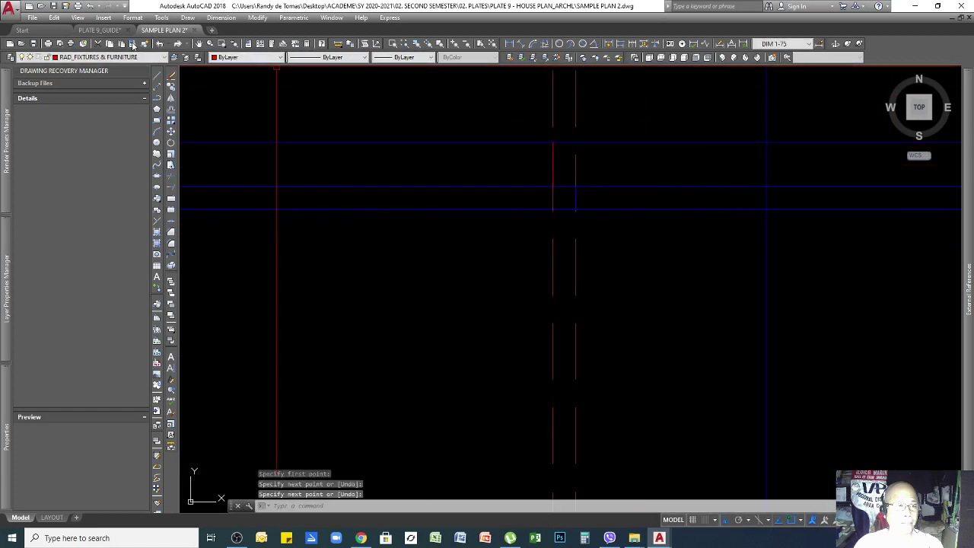
Step: Match the properties of the two short outer eave lines to the blue top eave line
{"action": "left_click", "coordinate": [132, 44]}
{"action": "left_click", "coordinate": [618, 143]}
{"action": "scroll", "coordinate": [440, 252], "scroll_direction": "down", "scroll_amount": 2}
{"action": "scroll", "coordinate": [682, 226], "scroll_direction": "down", "scroll_amount": 3}
{"action": "scroll", "coordinate": [814, 229], "scroll_direction": "up", "scroll_amount": 3}
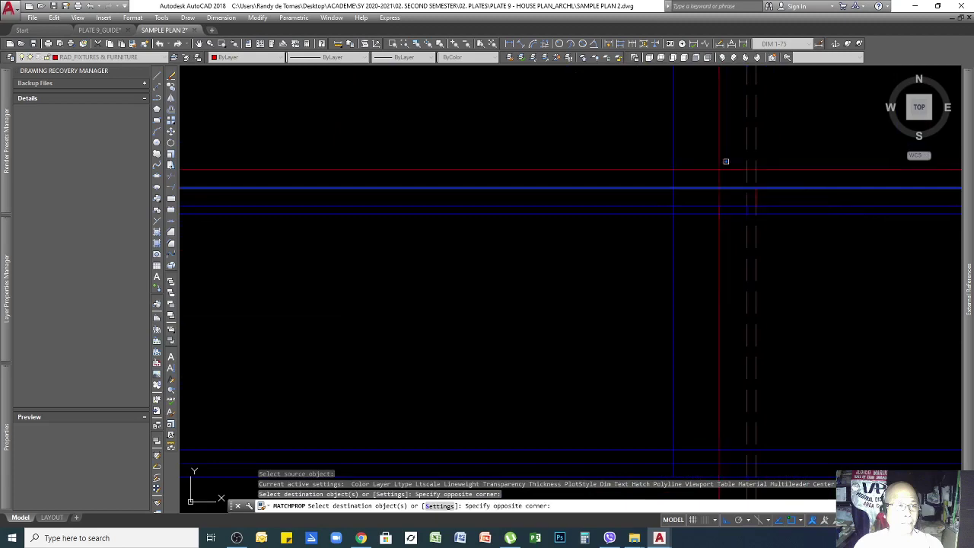
{"action": "left_click", "coordinate": [727, 161]}
{"action": "key", "text": "Return"}
Step: Draw a vertical line from the meeting point of the dashed roof hip lines on grid B up past the elevation's eave lines
{"action": "scroll", "coordinate": [806, 292], "scroll_direction": "down", "scroll_amount": 2}
{"action": "scroll", "coordinate": [650, 196], "scroll_direction": "down", "scroll_amount": 2}
{"action": "scroll", "coordinate": [655, 364], "scroll_direction": "up", "scroll_amount": 2}
{"action": "scroll", "coordinate": [652, 363], "scroll_direction": "up", "scroll_amount": 2}
{"action": "scroll", "coordinate": [750, 266], "scroll_direction": "down", "scroll_amount": 4}
{"action": "scroll", "coordinate": [753, 289], "scroll_direction": "up", "scroll_amount": 3}
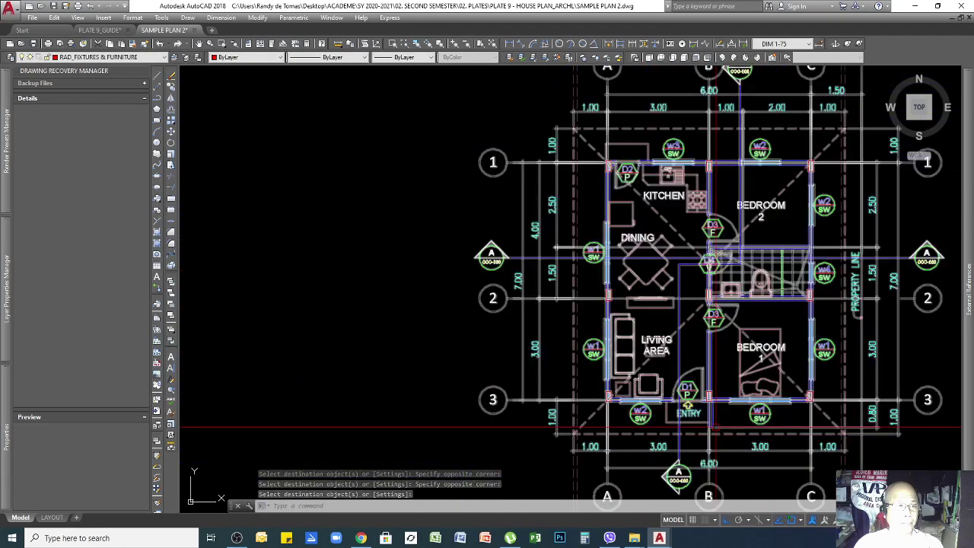
{"action": "scroll", "coordinate": [708, 421], "scroll_direction": "up", "scroll_amount": 2}
{"action": "type", "text": "l"}
{"action": "key", "text": "Return"}
{"action": "scroll", "coordinate": [700, 359], "scroll_direction": "up", "scroll_amount": 8}
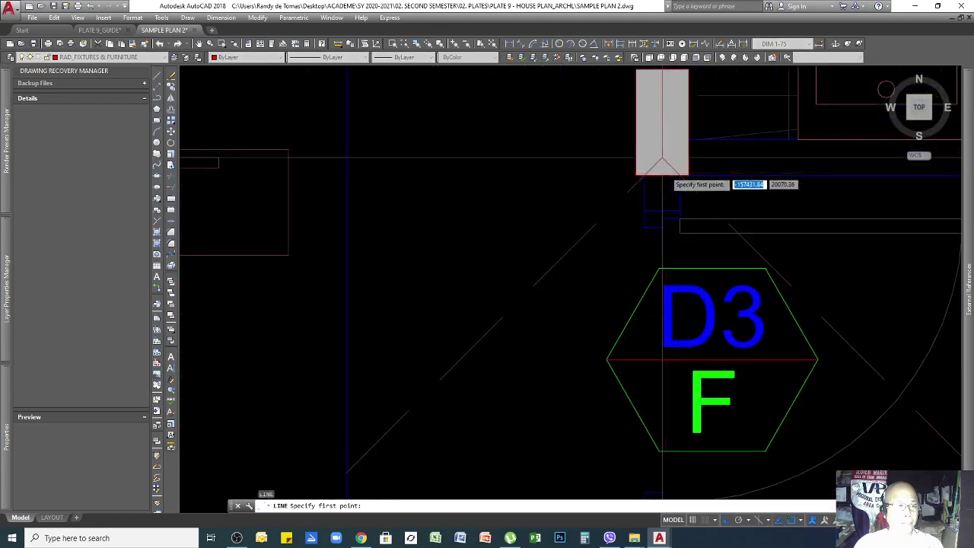
{"action": "left_click", "coordinate": [661, 153]}
{"action": "scroll", "coordinate": [636, 352], "scroll_direction": "down", "scroll_amount": 10}
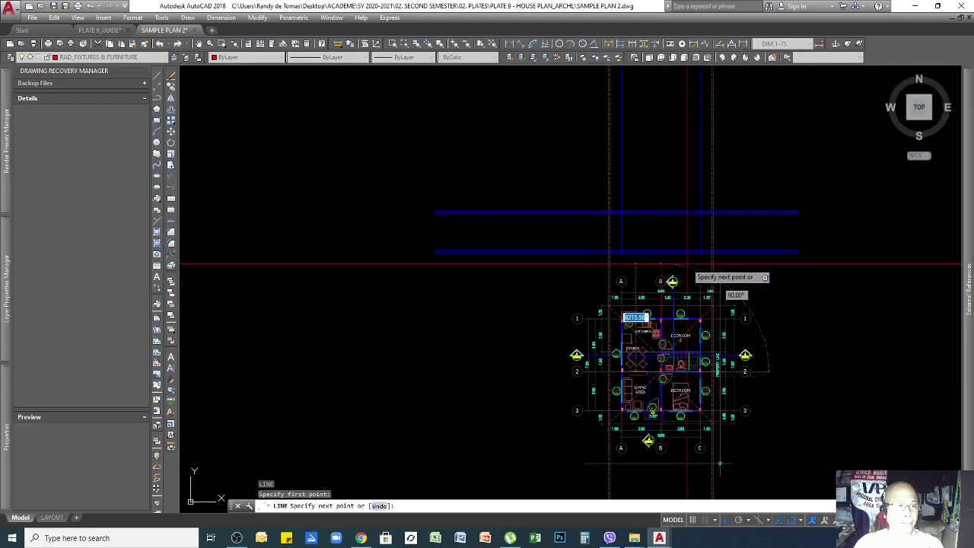
{"action": "left_click", "coordinate": [669, 135]}
{"action": "key", "text": "Return"}
{"action": "scroll", "coordinate": [590, 205], "scroll_direction": "up", "scroll_amount": 2}
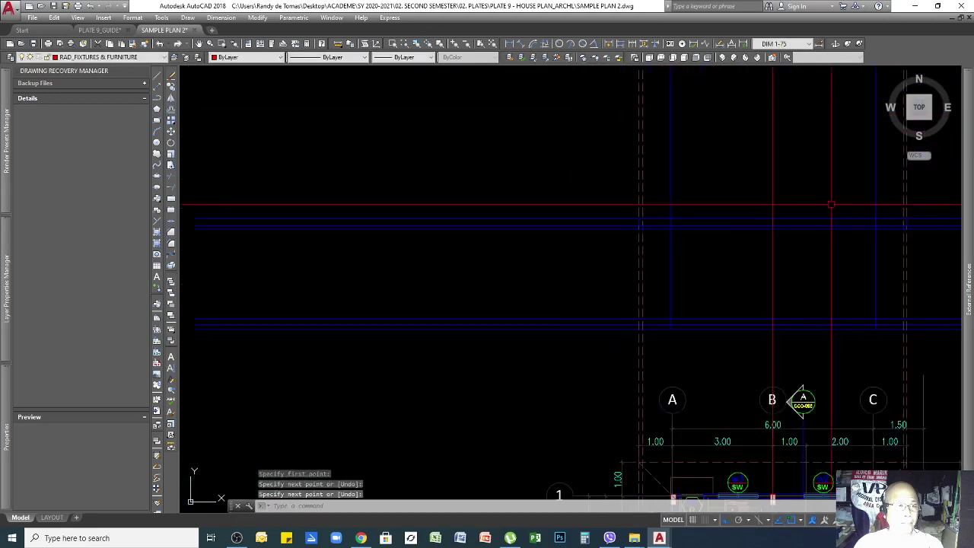
{"action": "scroll", "coordinate": [708, 216], "scroll_direction": "down", "scroll_amount": 2}
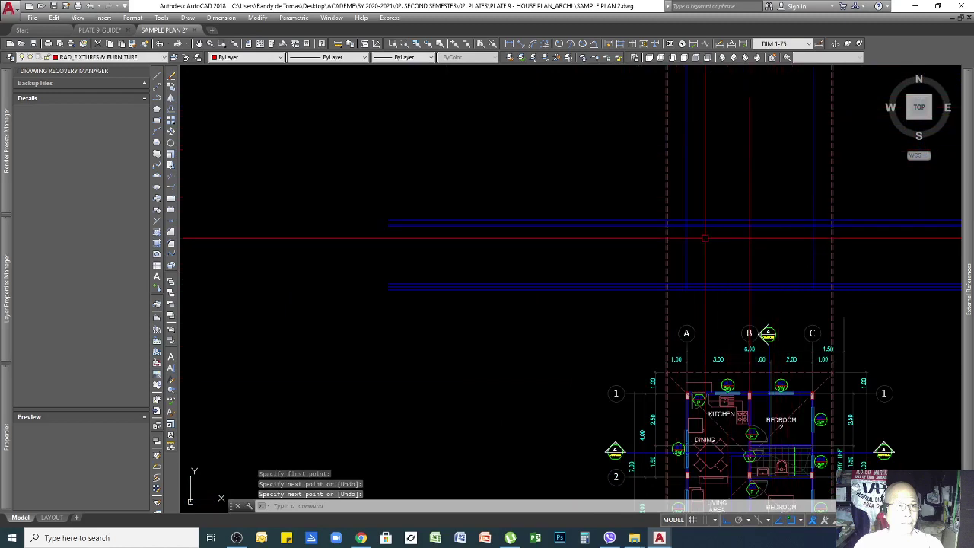
{"action": "scroll", "coordinate": [769, 396], "scroll_direction": "up", "scroll_amount": 2}
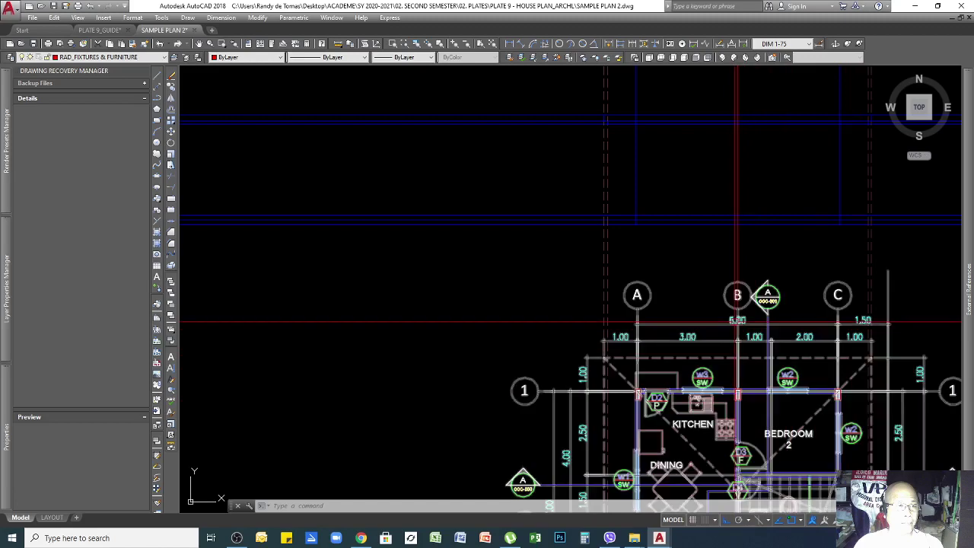
{"action": "scroll", "coordinate": [737, 321], "scroll_direction": "up", "scroll_amount": 4}
{"action": "scroll", "coordinate": [724, 262], "scroll_direction": "down", "scroll_amount": 6}
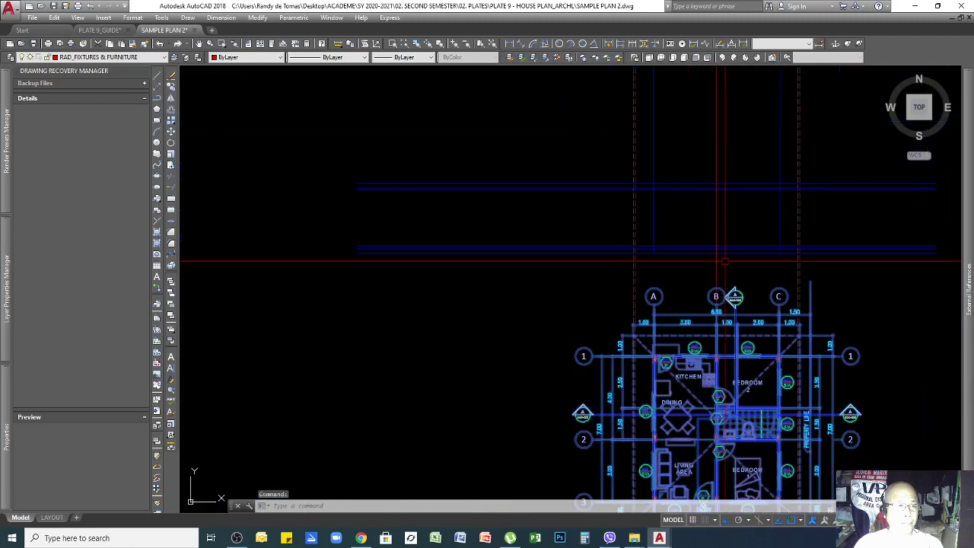
{"action": "scroll", "coordinate": [709, 152], "scroll_direction": "up", "scroll_amount": 2}
{"action": "key", "text": "Escape"}
{"action": "key", "text": "Escape"}
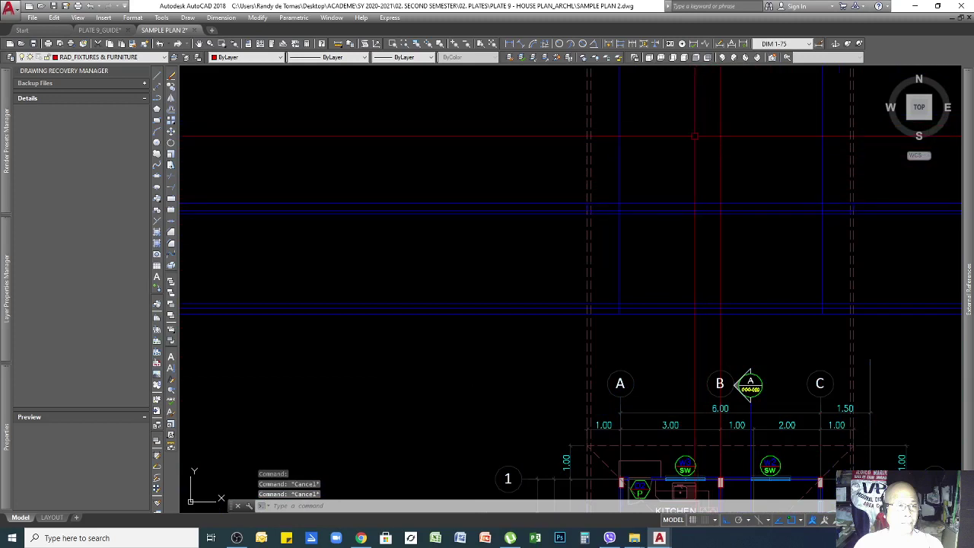
Step: Offset the elevation's top eave line 3000 upward
{"action": "key", "text": "Return"}
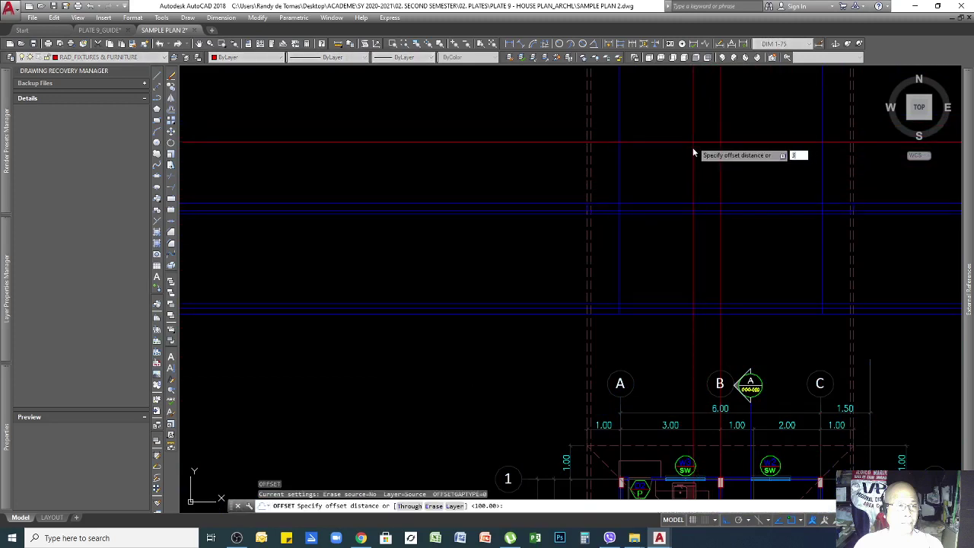
{"action": "key", "text": "Return"}
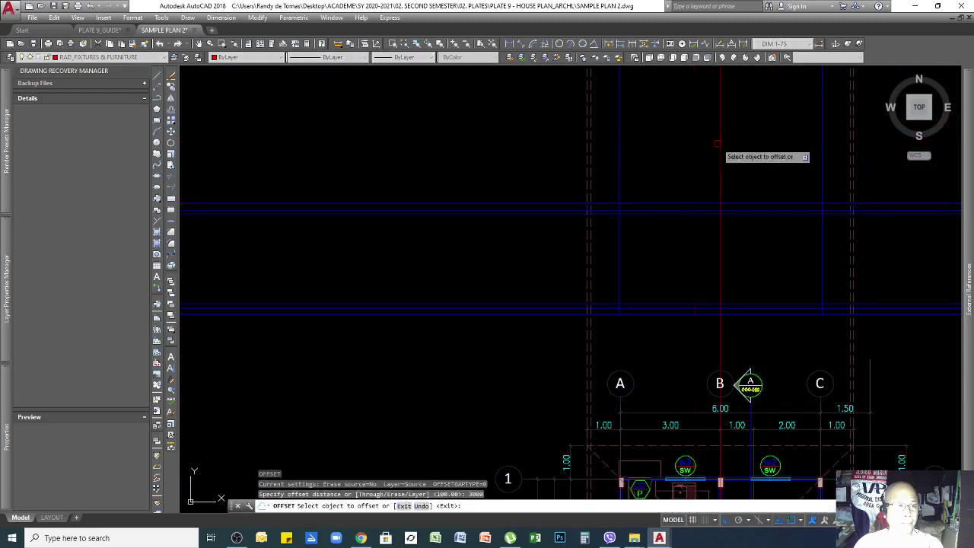
{"action": "left_click", "coordinate": [706, 202]}
{"action": "left_click", "coordinate": [745, 147]}
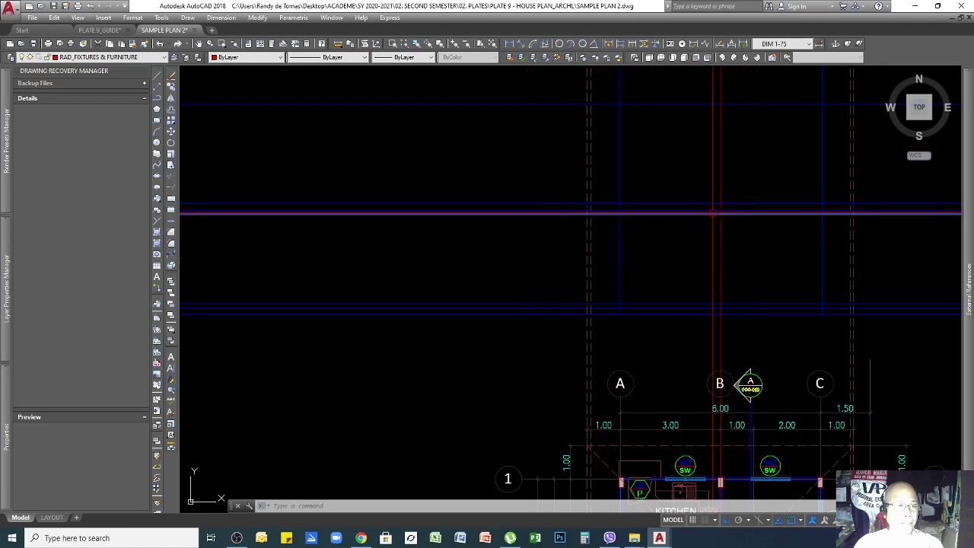
Step: Offset the top eave line 1500 upward for the ridge height and delete the horizontal line 3000 above the eave
{"action": "type", "text": "o"}
{"action": "key", "text": "Return"}
{"action": "type", "text": "1500"}
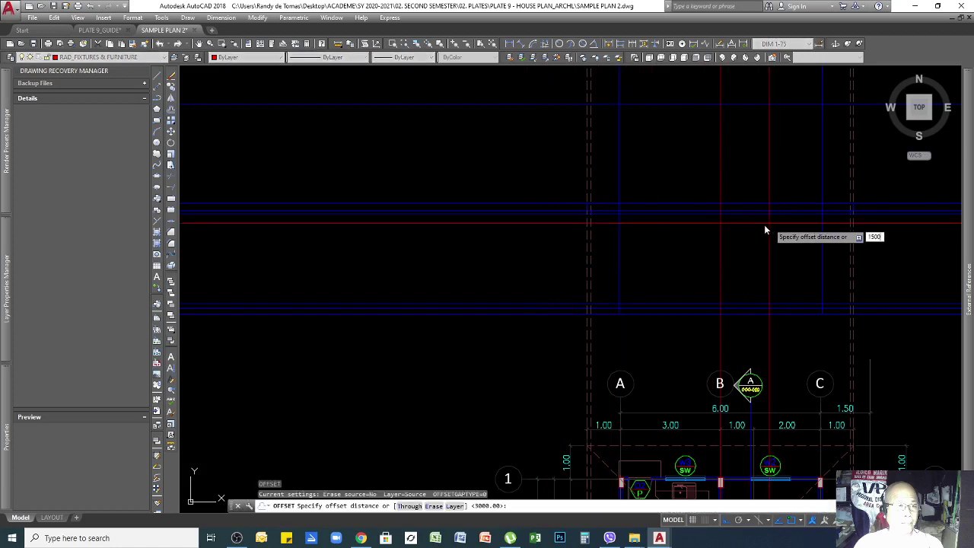
{"action": "key", "text": "Return"}
{"action": "left_click", "coordinate": [696, 203]}
{"action": "left_click", "coordinate": [686, 148]}
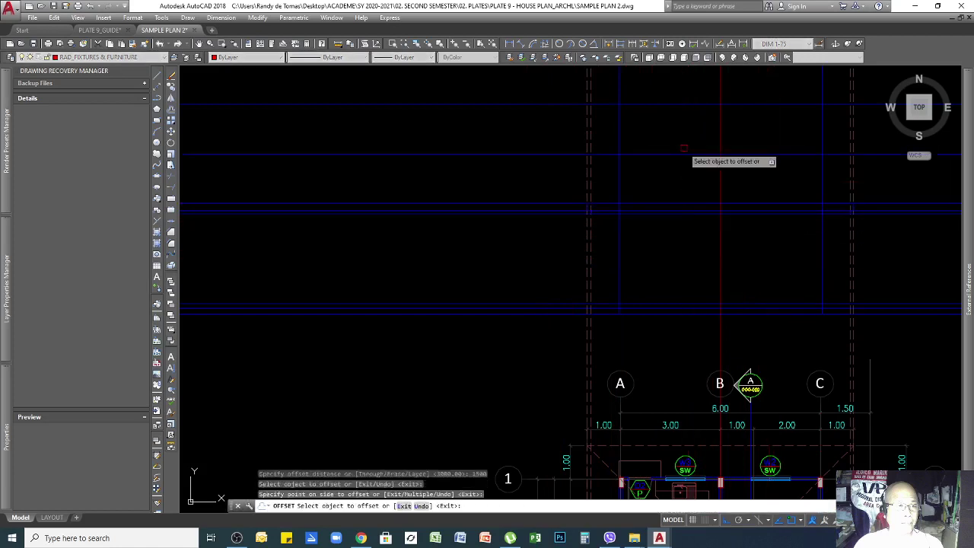
{"action": "key", "text": "Return"}
{"action": "left_click", "coordinate": [753, 105]}
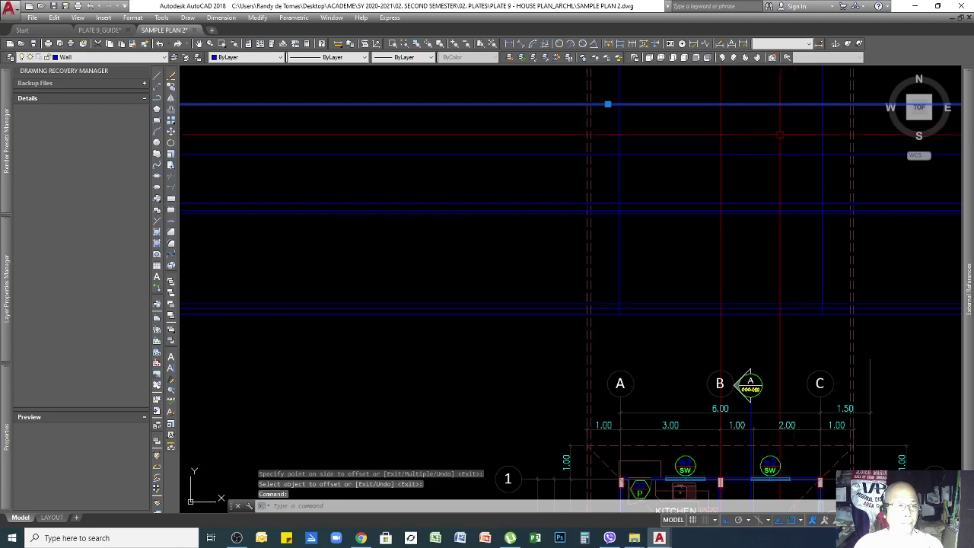
{"action": "key", "text": "Delete"}
Step: Draw a roof slope line from the outer end of the top eave on the grid C side
{"action": "key", "text": "Return"}
{"action": "scroll", "coordinate": [845, 217], "scroll_direction": "up", "scroll_amount": 3}
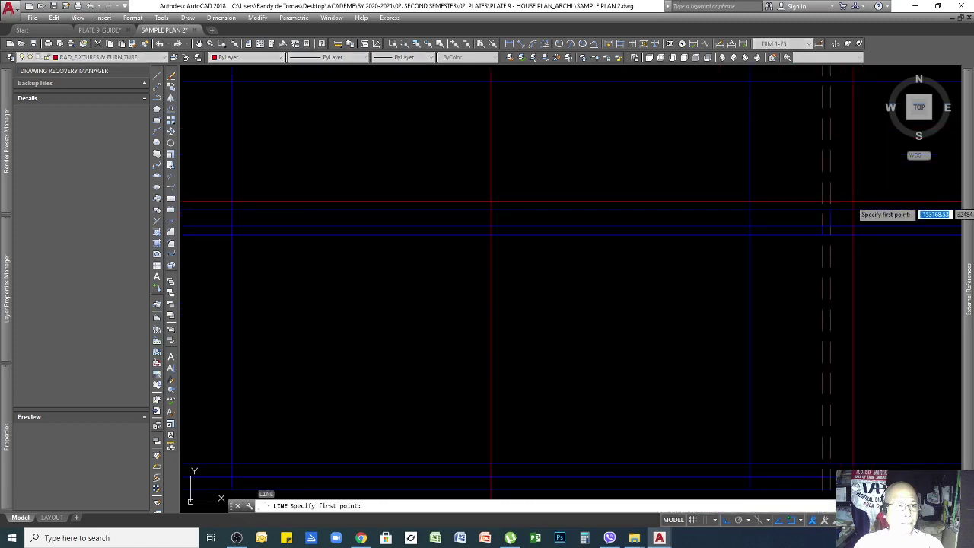
Step: Draw the right roof slope line from the ridge point down to the outer eave line past grid C
{"action": "left_click", "coordinate": [490, 81]}
{"action": "scroll", "coordinate": [758, 180], "scroll_direction": "up", "scroll_amount": 1}
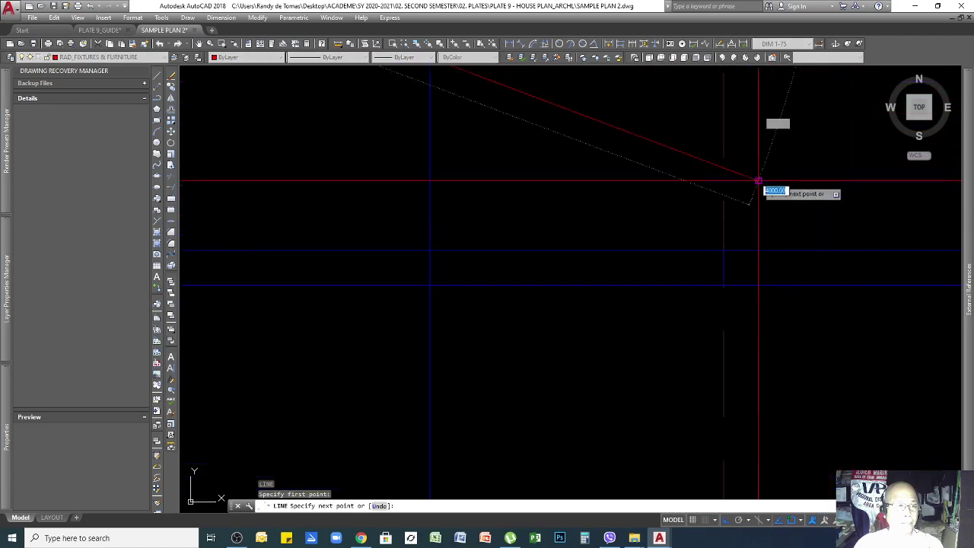
{"action": "key", "text": "Return"}
Step: Draw the left roof slope line from the ridge point down to the outer eave line past grid A
{"action": "scroll", "coordinate": [812, 215], "scroll_direction": "down", "scroll_amount": 5}
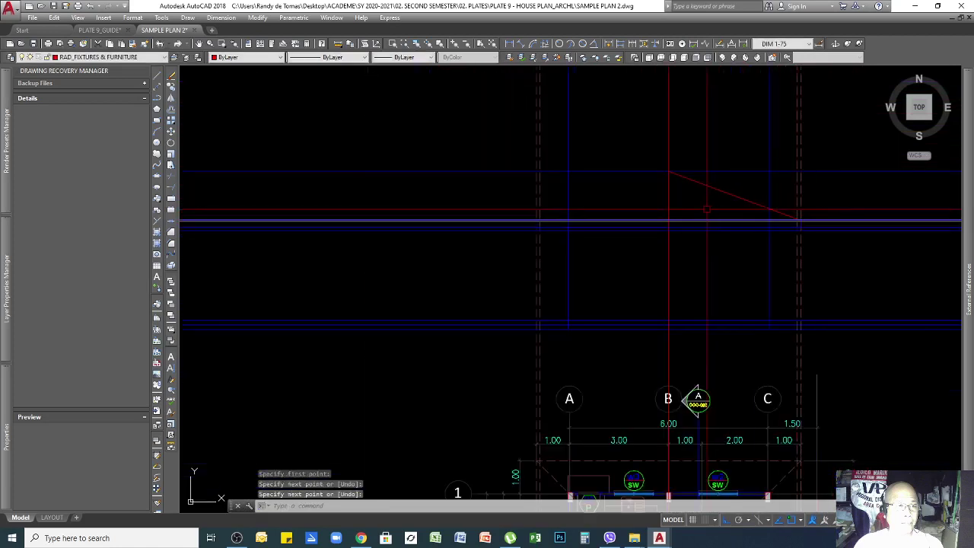
{"action": "key", "text": "Return"}
{"action": "scroll", "coordinate": [523, 239], "scroll_direction": "up", "scroll_amount": 4}
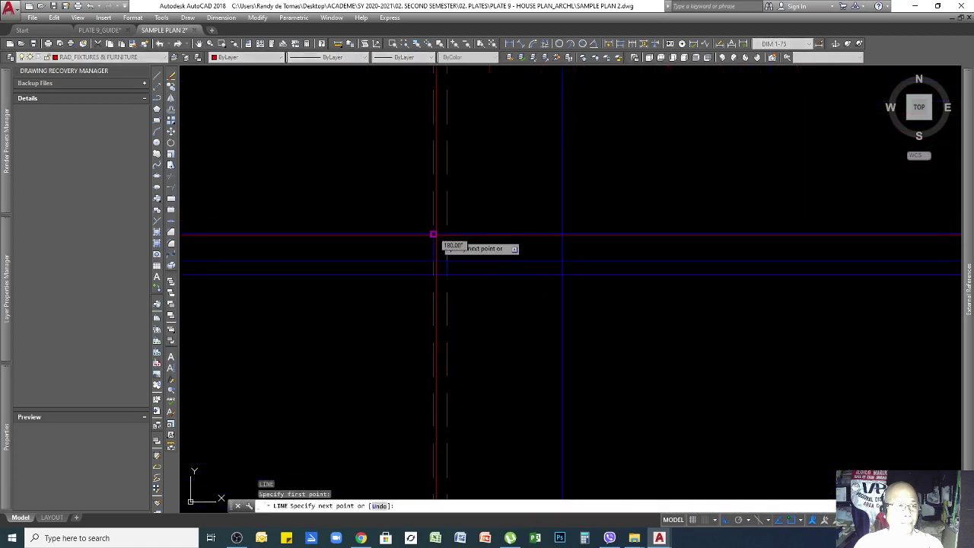
{"action": "left_click", "coordinate": [433, 233]}
{"action": "left_click", "coordinate": [572, 233]}
{"action": "key", "text": "Return"}
{"action": "scroll", "coordinate": [572, 233], "scroll_direction": "down", "scroll_amount": 3}
{"action": "scroll", "coordinate": [773, 206], "scroll_direction": "up", "scroll_amount": 4}
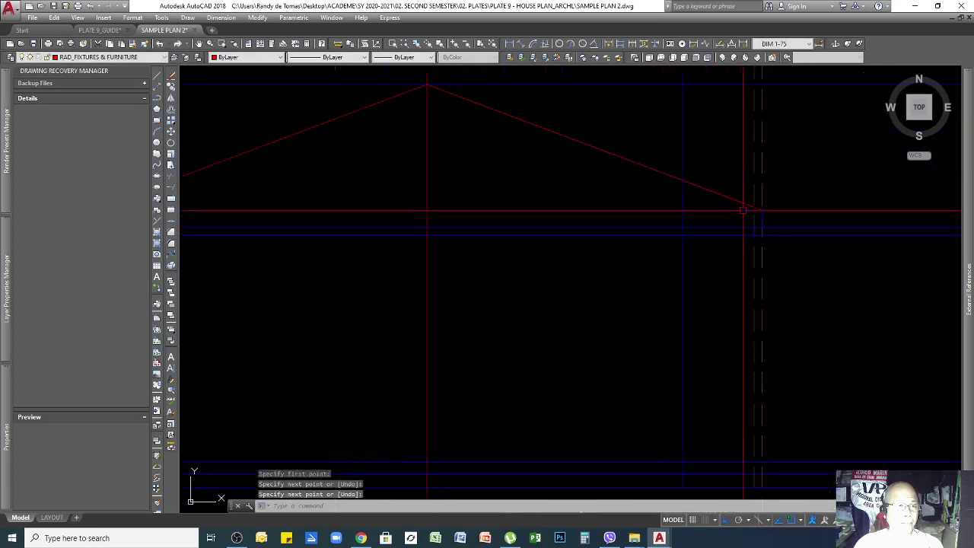
Step: Offset the right outer dashed eave line 150 inward toward the building
{"action": "scroll", "coordinate": [773, 221], "scroll_direction": "up", "scroll_amount": 2}
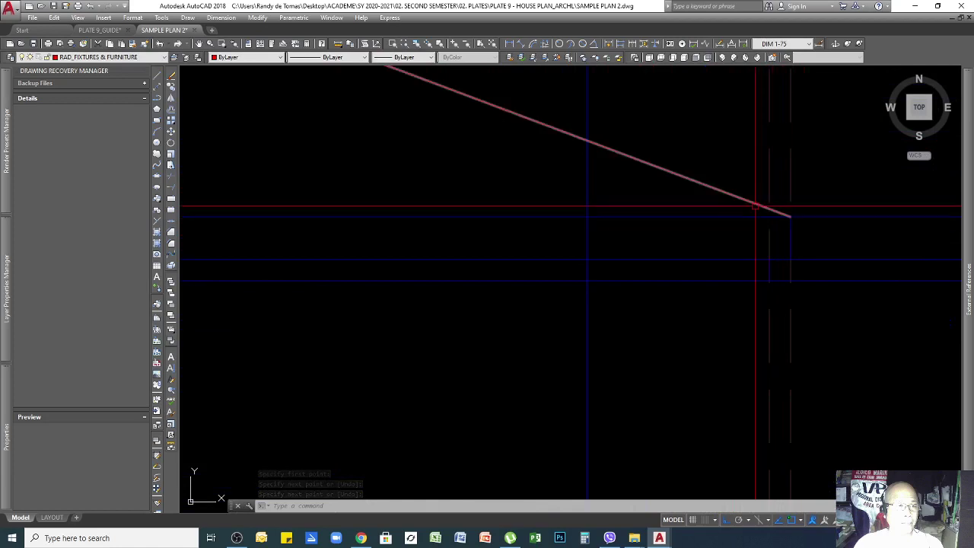
{"action": "scroll", "coordinate": [788, 219], "scroll_direction": "up", "scroll_amount": 2}
{"action": "scroll", "coordinate": [766, 206], "scroll_direction": "up", "scroll_amount": 2}
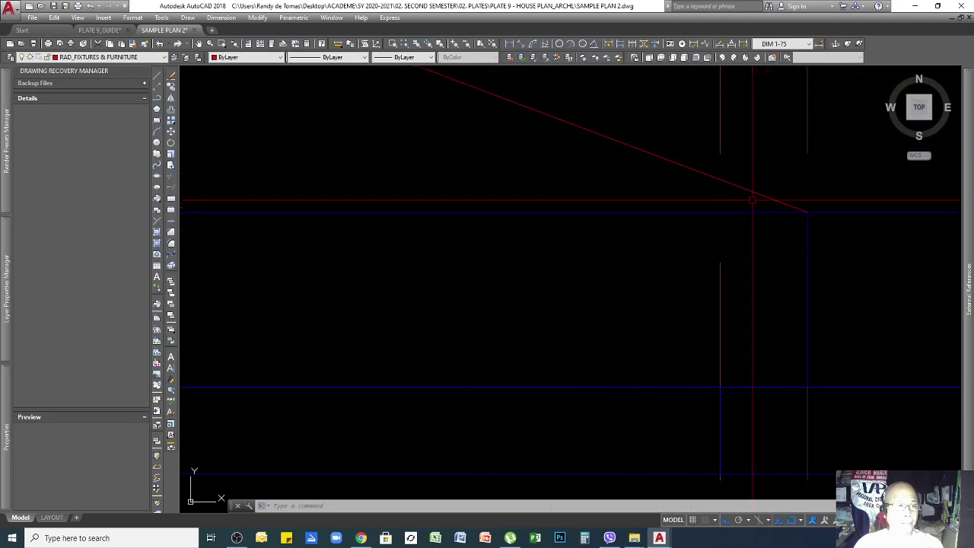
{"action": "scroll", "coordinate": [817, 237], "scroll_direction": "down", "scroll_amount": 2}
{"action": "key", "text": "Return"}
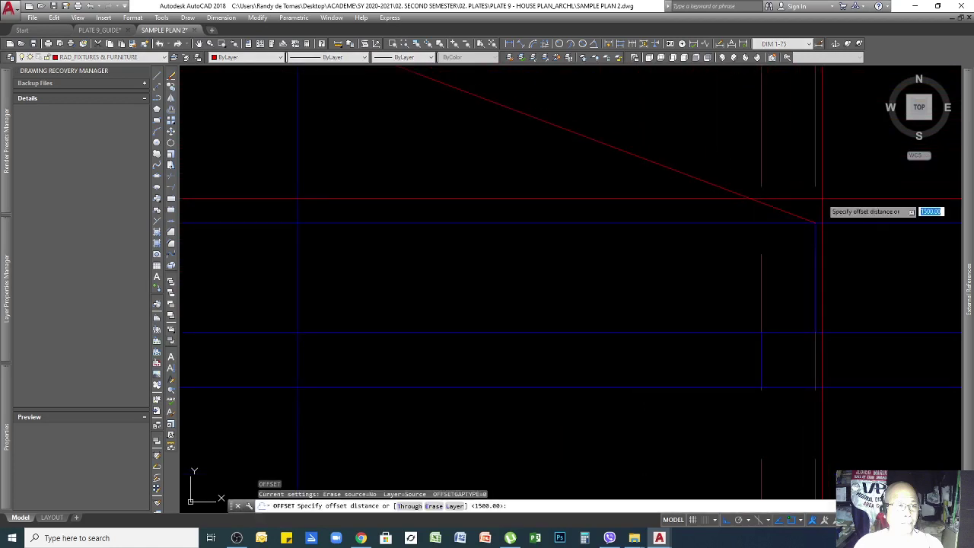
{"action": "key", "text": "Return"}
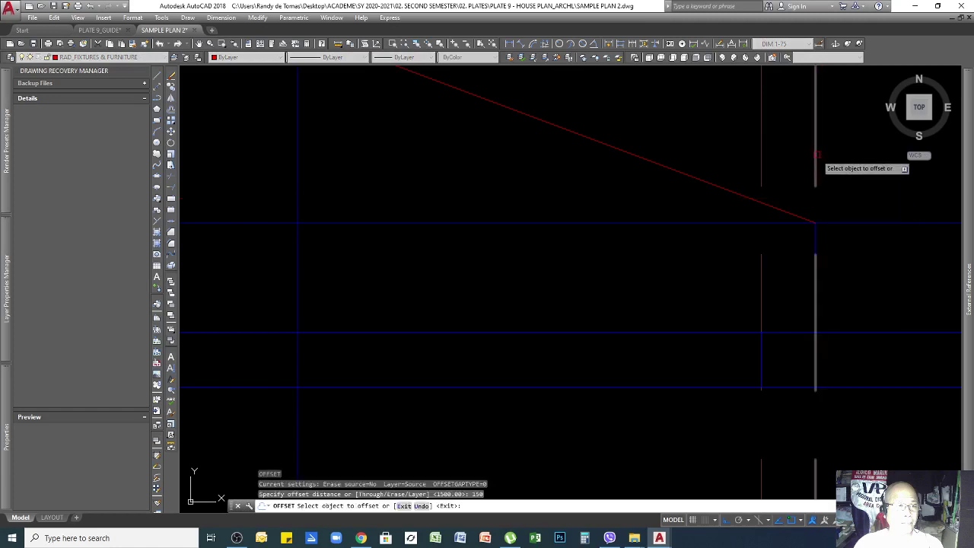
{"action": "left_click", "coordinate": [817, 155]}
{"action": "left_click", "coordinate": [673, 155]}
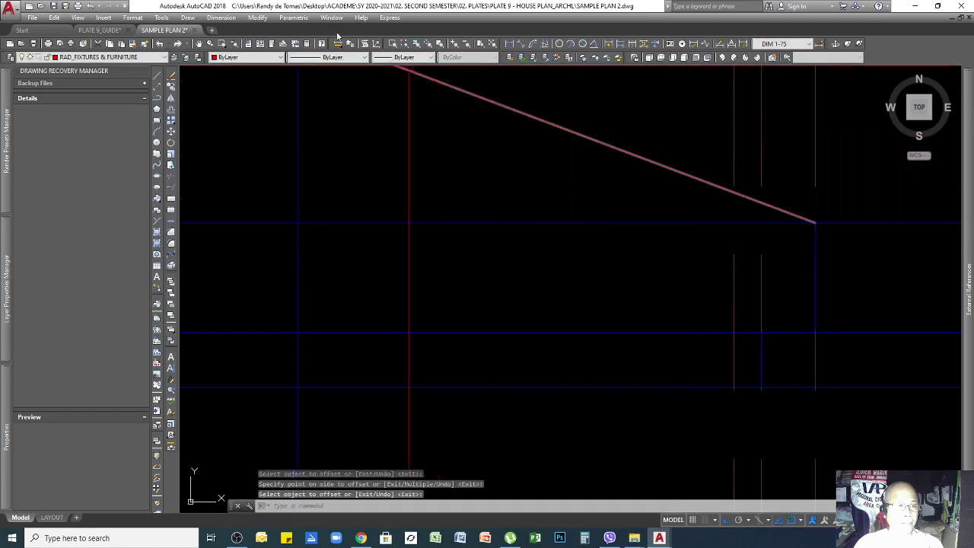
Step: Match the new offset line's properties to the blue horizontal eave line
{"action": "left_click", "coordinate": [133, 44]}
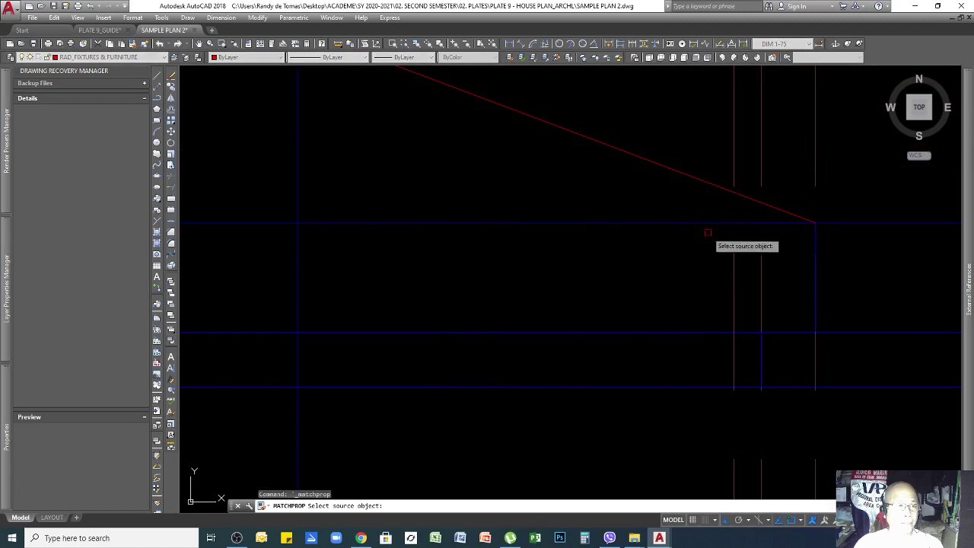
{"action": "left_click", "coordinate": [714, 223]}
{"action": "left_click", "coordinate": [733, 157]}
{"action": "key", "text": "Return"}
Step: Move the right slope's lower endpoint to where the offset line meets the top eave line, and delete the offset line
{"action": "left_click", "coordinate": [763, 204]}
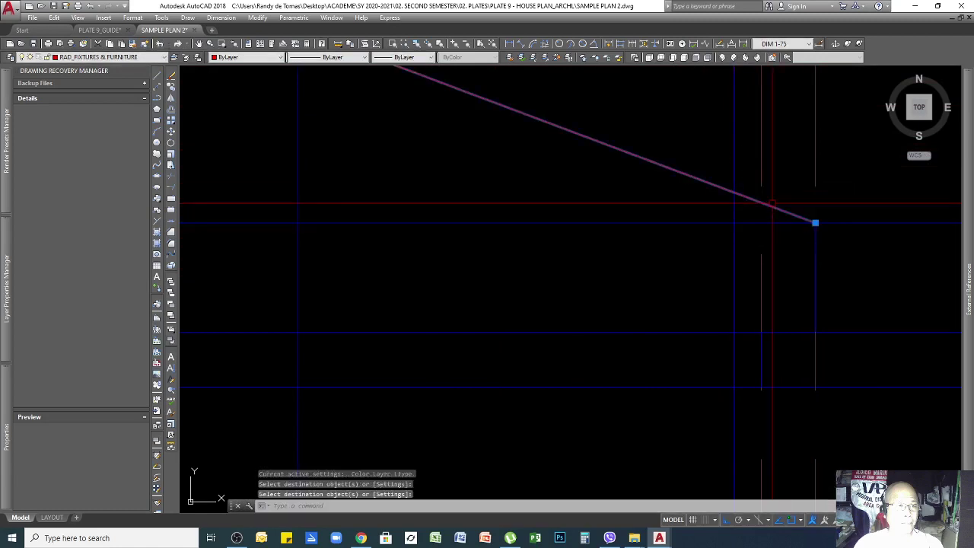
{"action": "left_click", "coordinate": [815, 223]}
{"action": "left_click", "coordinate": [733, 223]}
{"action": "scroll", "coordinate": [889, 255], "scroll_direction": "down", "scroll_amount": 4}
{"action": "key", "text": "Escape"}
{"action": "key", "text": "Escape"}
Step: Delete the left roof slope and mirror the right slope about the vertical ridge line, keeping the source
{"action": "scroll", "coordinate": [888, 263], "scroll_direction": "up", "scroll_amount": 3}
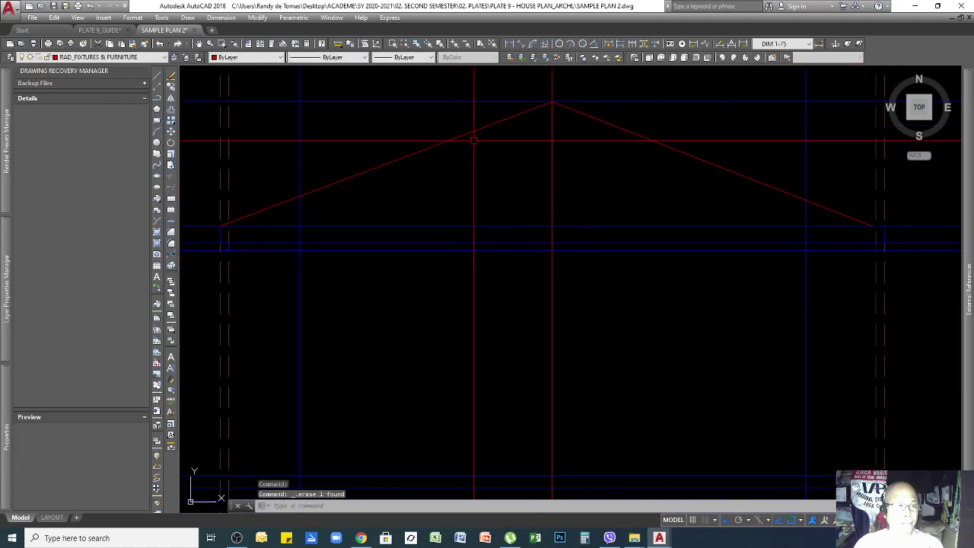
{"action": "left_click", "coordinate": [478, 130]}
{"action": "key", "text": "Delete"}
{"action": "left_click", "coordinate": [688, 138]}
{"action": "left_click", "coordinate": [639, 164]}
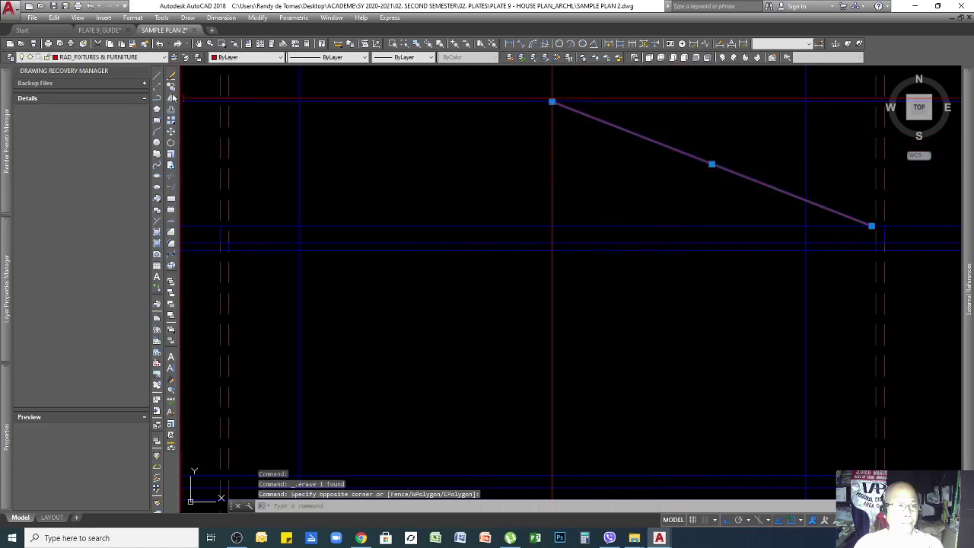
{"action": "left_click", "coordinate": [172, 98]}
{"action": "left_click", "coordinate": [552, 101]}
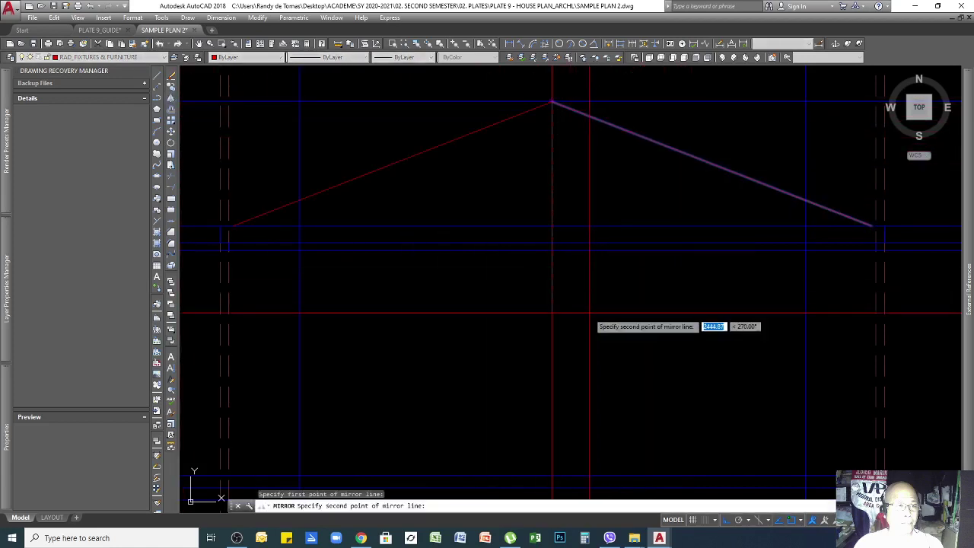
{"action": "left_click", "coordinate": [594, 354]}
{"action": "key", "text": "Return"}
{"action": "scroll", "coordinate": [713, 239], "scroll_direction": "down", "scroll_amount": 2}
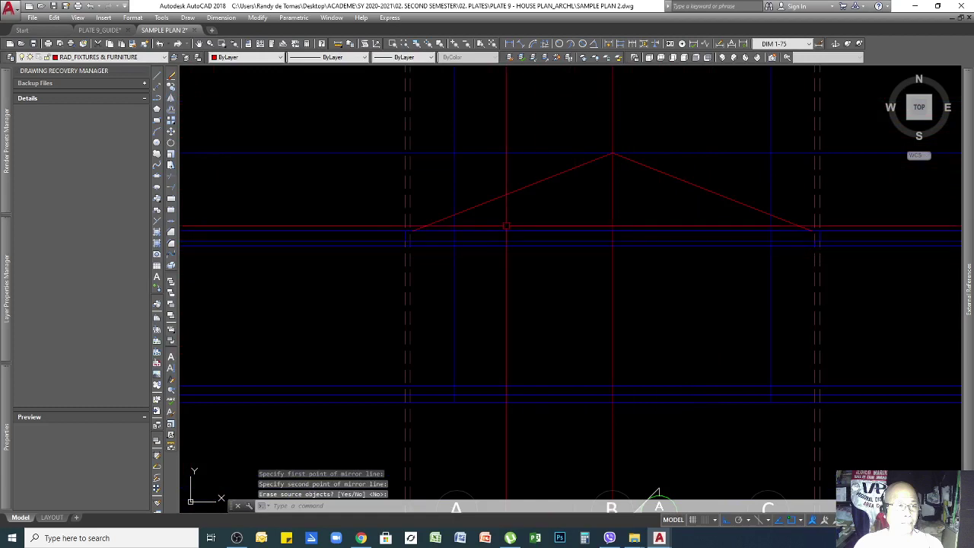
Step: Match both roof slope lines' properties to the blue horizontal ridge guide line
{"action": "left_click", "coordinate": [142, 44]}
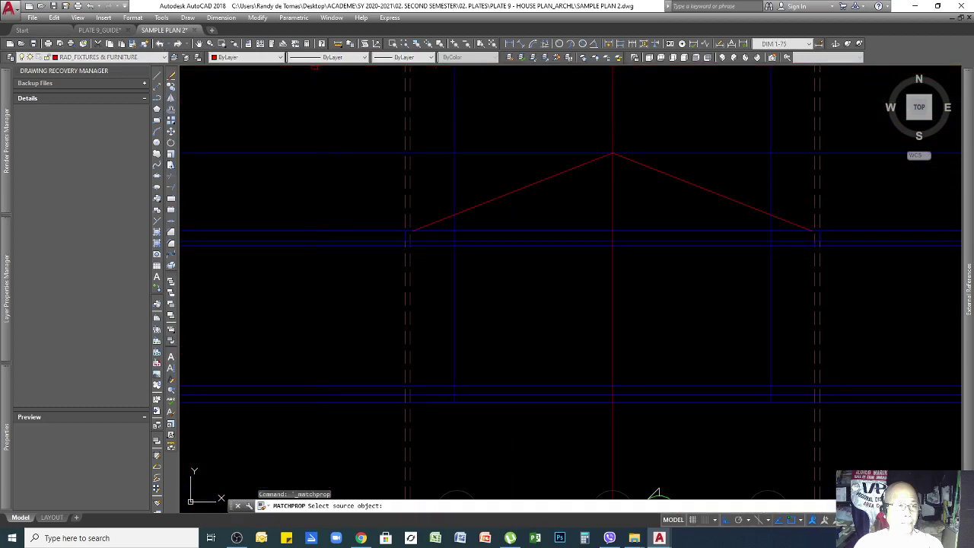
{"action": "left_click", "coordinate": [555, 154]}
{"action": "left_click", "coordinate": [587, 164]}
{"action": "left_click", "coordinate": [701, 174]}
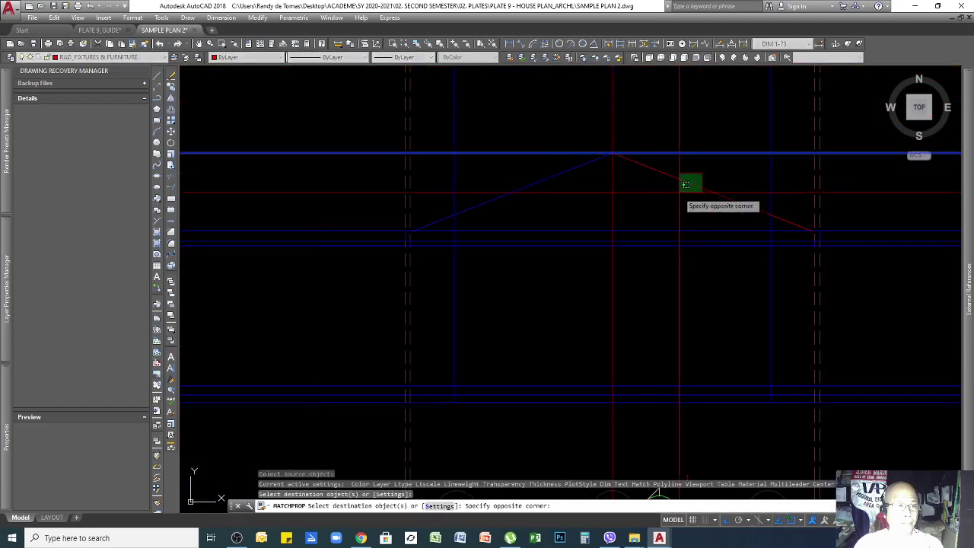
{"action": "left_click", "coordinate": [676, 199]}
{"action": "key", "text": "Return"}
Step: Delete the red vertical ridge guide line above grid B
{"action": "scroll", "coordinate": [710, 210], "scroll_direction": "down", "scroll_amount": 3}
{"action": "scroll", "coordinate": [691, 209], "scroll_direction": "up", "scroll_amount": 2}
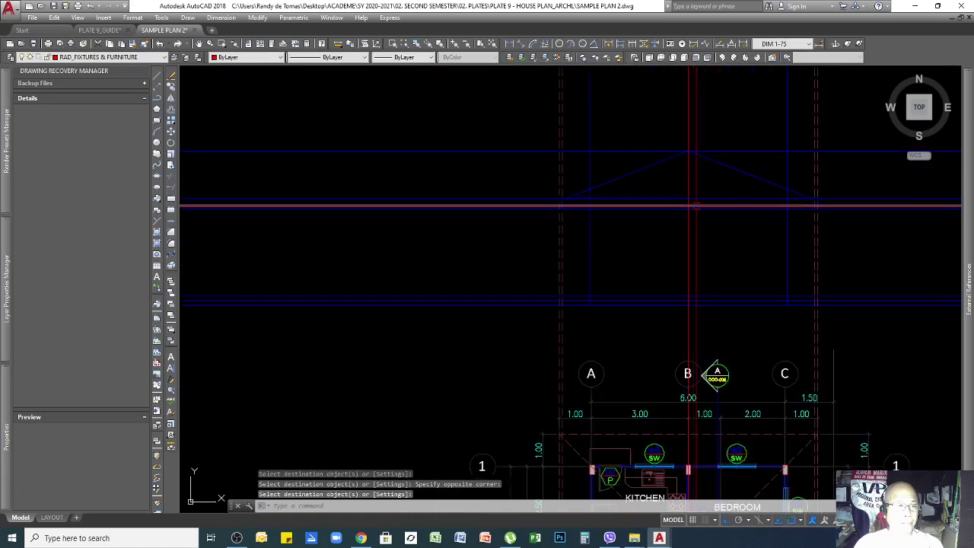
{"action": "left_click", "coordinate": [705, 124]}
{"action": "left_click", "coordinate": [651, 118]}
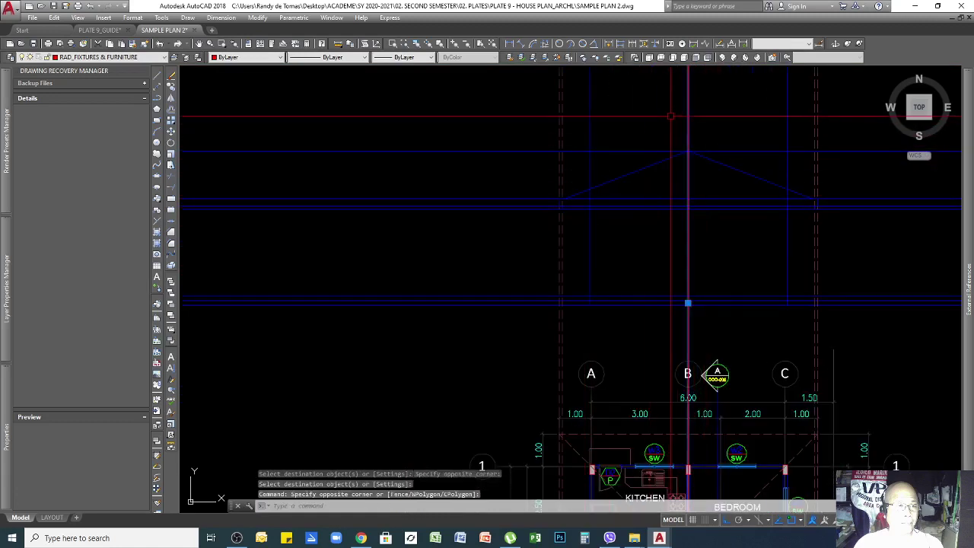
{"action": "key", "text": "Delete"}
{"action": "scroll", "coordinate": [841, 239], "scroll_direction": "up", "scroll_amount": 2}
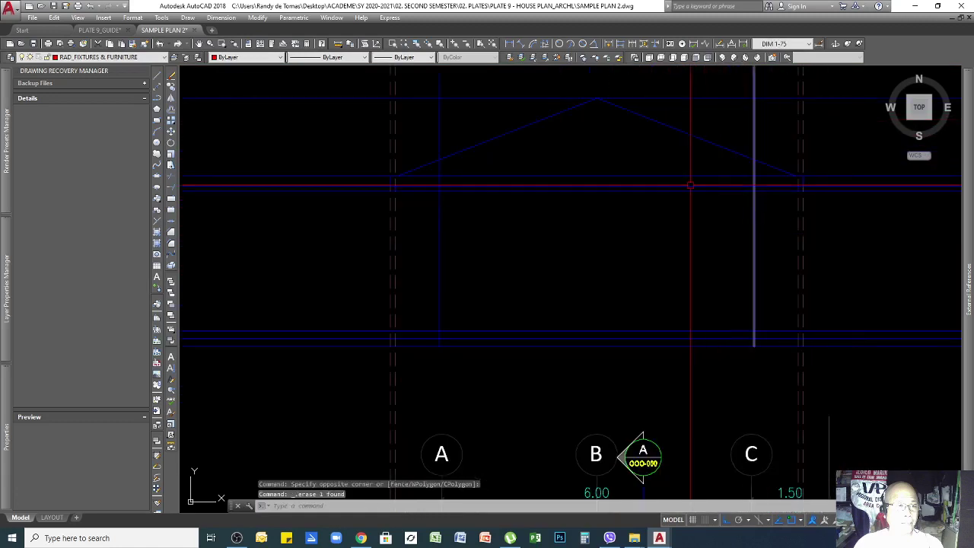
{"action": "left_click", "coordinate": [760, 124]}
{"action": "left_click", "coordinate": [752, 119]}
{"action": "left_click", "coordinate": [461, 135]}
{"action": "left_click", "coordinate": [426, 126]}
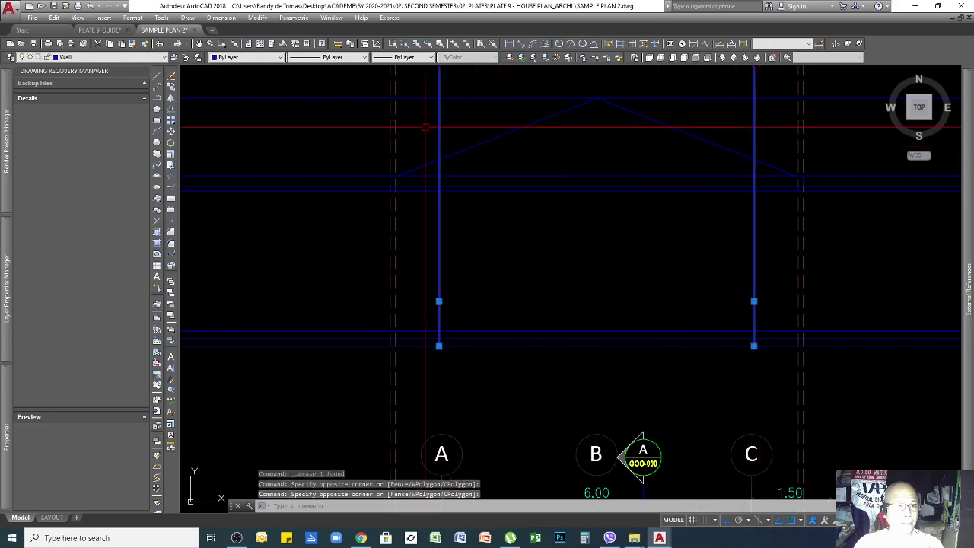
{"action": "key", "text": "Escape"}
{"action": "key", "text": "Escape"}
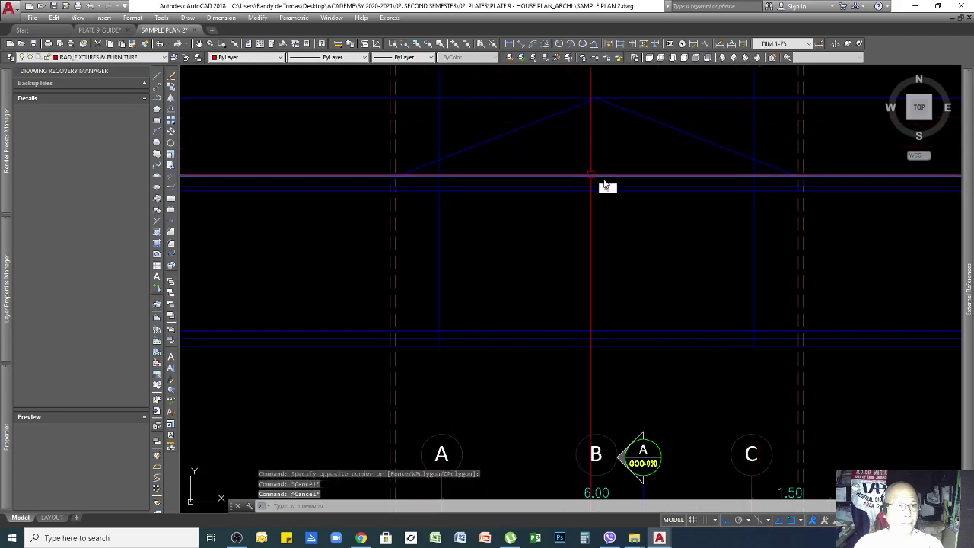
Step: Trim the right wall line above the lowest horizontal eave line
{"action": "type", "text": "tr"}
{"action": "key", "text": "Return"}
{"action": "left_click", "coordinate": [743, 189]}
{"action": "key", "text": "Return"}
{"action": "left_click", "coordinate": [756, 130]}
{"action": "left_click", "coordinate": [510, 124]}
{"action": "left_click", "coordinate": [696, 115]}
{"action": "left_click", "coordinate": [479, 124]}
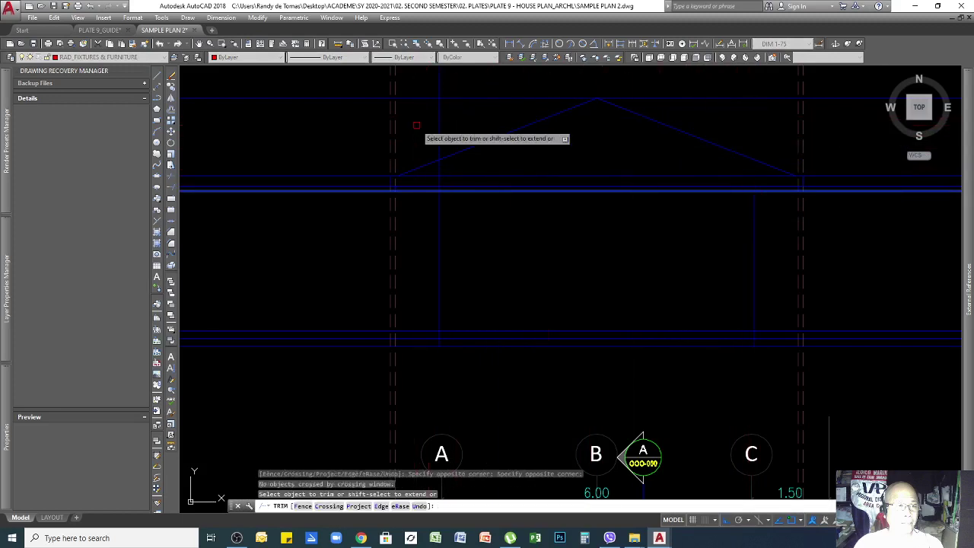
Step: Trim the left wall line above the lowest horizontal eave line
{"action": "key", "text": "Return"}
{"action": "key", "text": "Return"}
{"action": "left_click", "coordinate": [453, 190]}
{"action": "key", "text": "Return"}
{"action": "left_click", "coordinate": [451, 136]}
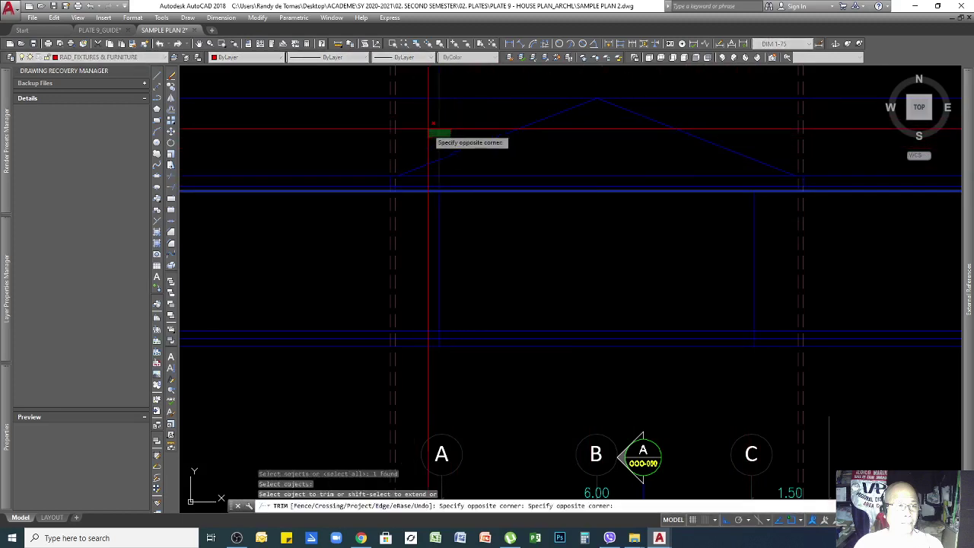
{"action": "left_click", "coordinate": [429, 129]}
{"action": "key", "text": "Return"}
Step: Delete the horizontal ridge guide line and the dashed vertical eave guide lines on both sides of the elevation
{"action": "left_click", "coordinate": [682, 97]}
{"action": "key", "text": "Delete"}
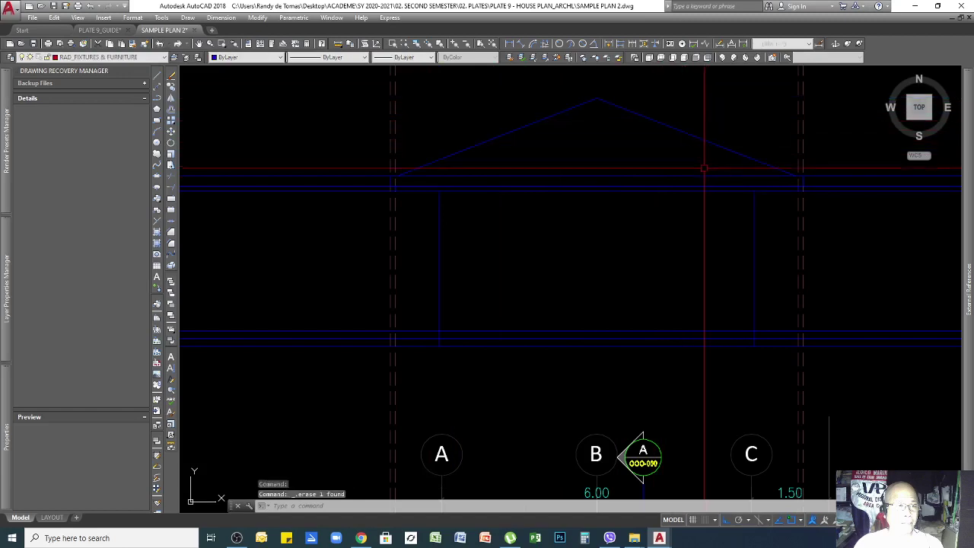
{"action": "scroll", "coordinate": [634, 207], "scroll_direction": "down", "scroll_amount": 2}
{"action": "left_click", "coordinate": [728, 133]}
{"action": "left_click", "coordinate": [685, 118]}
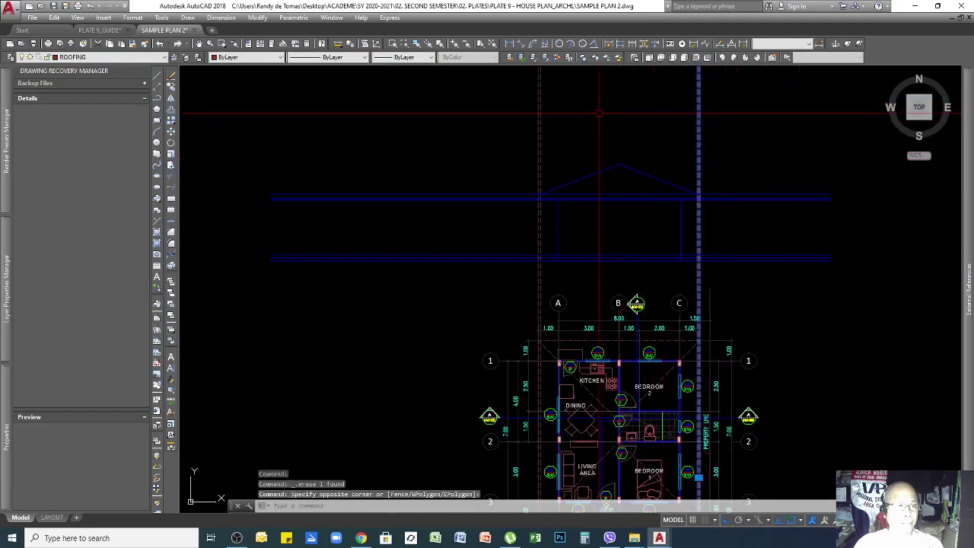
{"action": "left_click", "coordinate": [587, 111]}
{"action": "left_click", "coordinate": [500, 122]}
{"action": "key", "text": "Delete"}
Step: Trim the horizontal eave lines beyond the short vertical fascia edges at the roof's right end
{"action": "scroll", "coordinate": [693, 218], "scroll_direction": "up", "scroll_amount": 5}
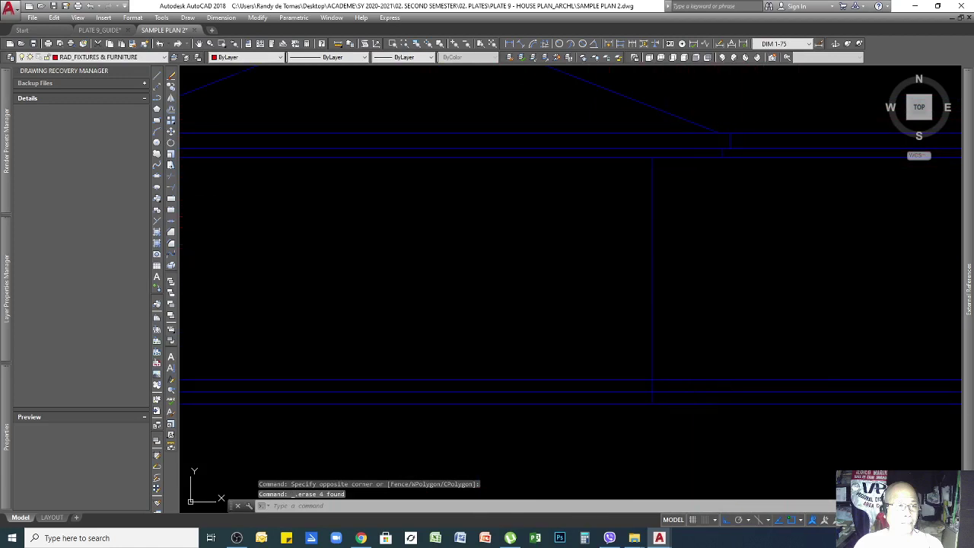
{"action": "type", "text": "tr"}
{"action": "key", "text": "Return"}
{"action": "left_click", "coordinate": [716, 95]}
{"action": "left_click", "coordinate": [785, 224]}
{"action": "key", "text": "Return"}
{"action": "left_click", "coordinate": [784, 127]}
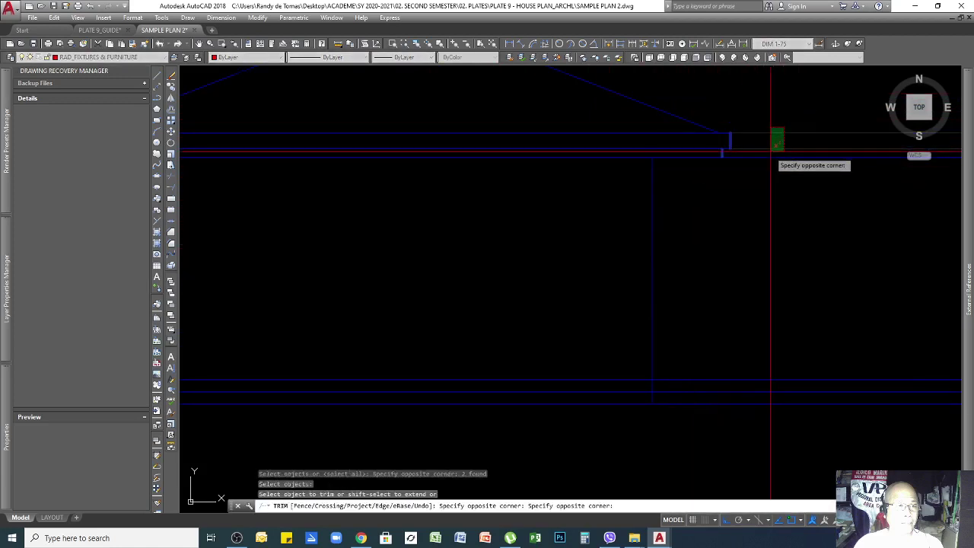
{"action": "left_click", "coordinate": [772, 152]}
{"action": "scroll", "coordinate": [811, 185], "scroll_direction": "down", "scroll_amount": 2}
{"action": "key", "text": "Return"}
Step: Trim the horizontal eave lines beyond the short vertical fascia edges at the roof's left end
{"action": "key", "text": "Return"}
{"action": "scroll", "coordinate": [525, 183], "scroll_direction": "up", "scroll_amount": 2}
{"action": "left_click", "coordinate": [505, 130]}
{"action": "left_click", "coordinate": [542, 182]}
{"action": "key", "text": "Return"}
{"action": "left_click", "coordinate": [496, 131]}
{"action": "left_click", "coordinate": [459, 188]}
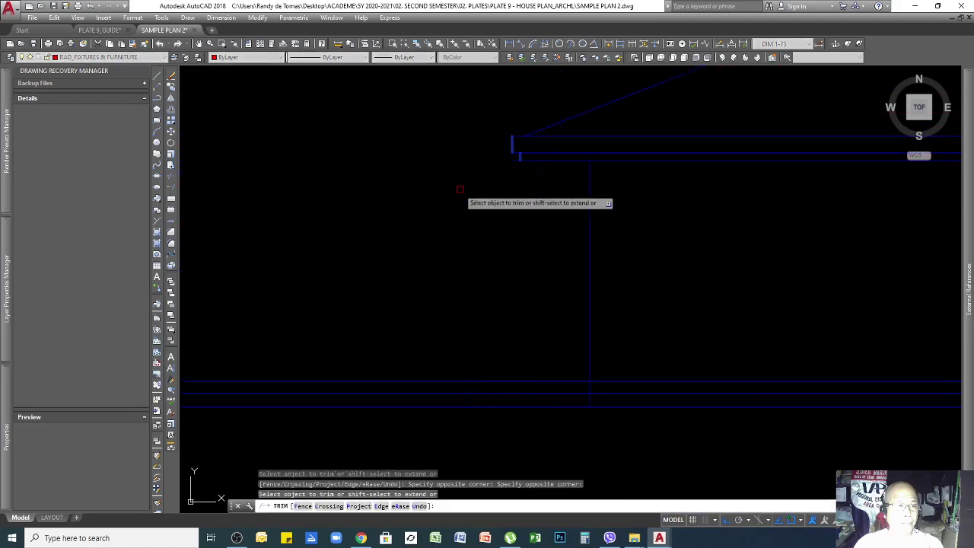
{"action": "key", "text": "Escape"}
Step: Trim the uppermost base line outside the left wall line, using that wall as the cutting edge
{"action": "scroll", "coordinate": [515, 272], "scroll_direction": "down", "scroll_amount": 3}
{"action": "scroll", "coordinate": [562, 287], "scroll_direction": "up", "scroll_amount": 4}
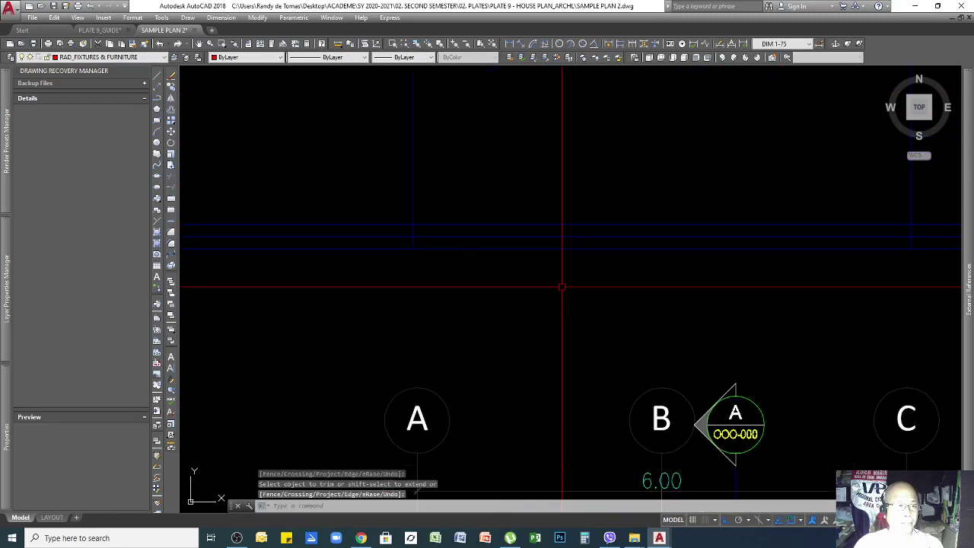
{"action": "key", "text": "Return"}
{"action": "left_click", "coordinate": [459, 198]}
{"action": "left_click", "coordinate": [366, 174]}
{"action": "key", "text": "Return"}
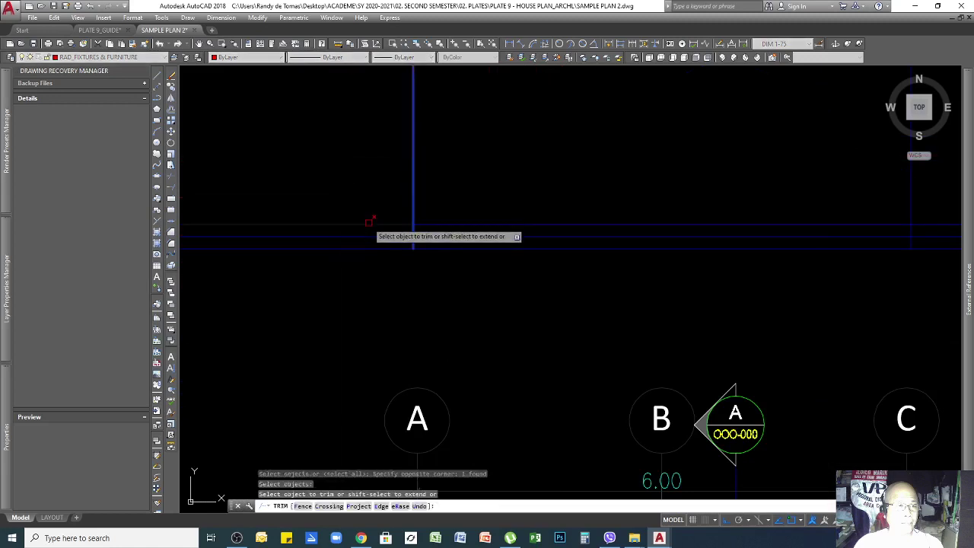
{"action": "key", "text": "Return"}
Step: Trim the uppermost base line outside the right wall line, using that wall as the cutting edge
{"action": "key", "text": "Return"}
{"action": "left_click", "coordinate": [930, 213]}
{"action": "left_click", "coordinate": [885, 198]}
{"action": "key", "text": "Return"}
{"action": "left_click", "coordinate": [940, 225]}
{"action": "key", "text": "Return"}
Step: Give the horizontal floor line between the two walls the HIDDEN linetype and colour 252
{"action": "scroll", "coordinate": [587, 238], "scroll_direction": "down", "scroll_amount": 1}
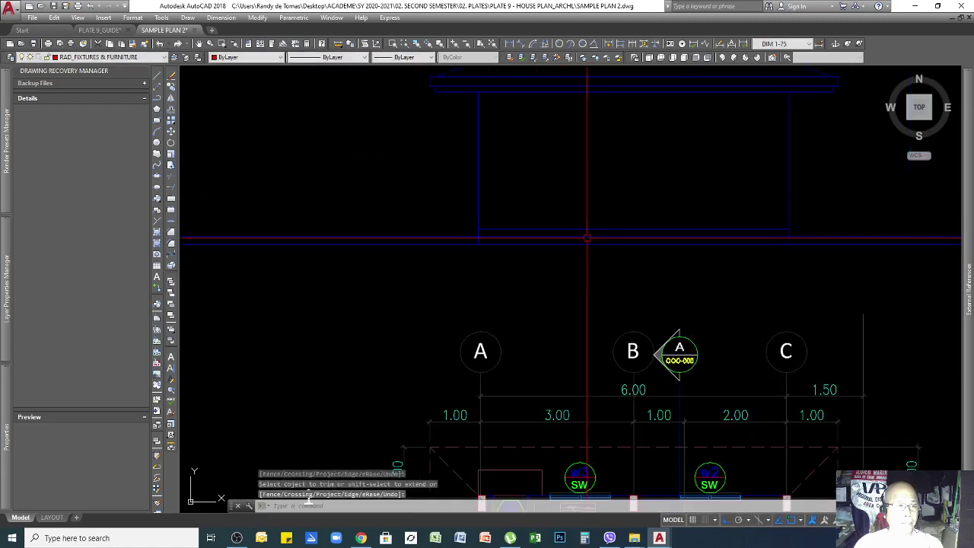
{"action": "left_click", "coordinate": [647, 229]}
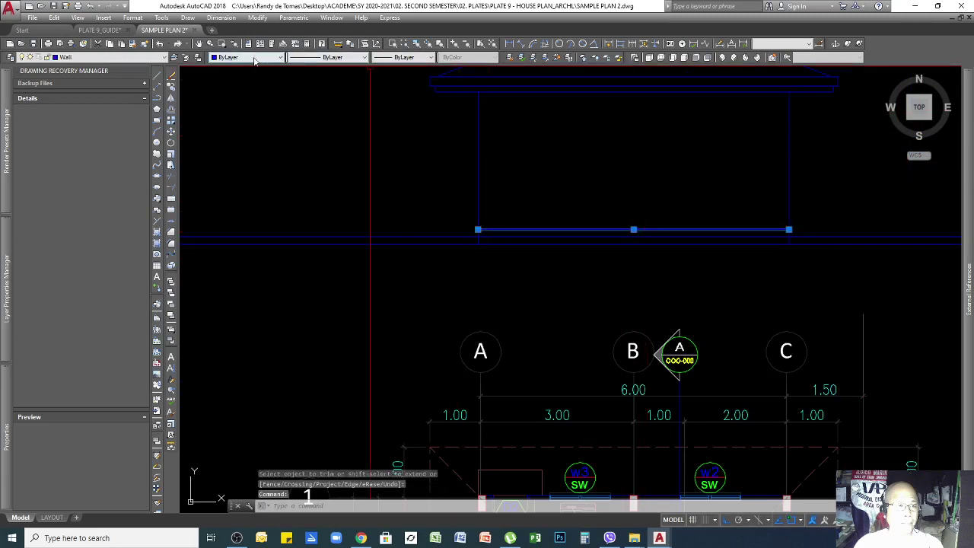
{"action": "left_click", "coordinate": [335, 58]}
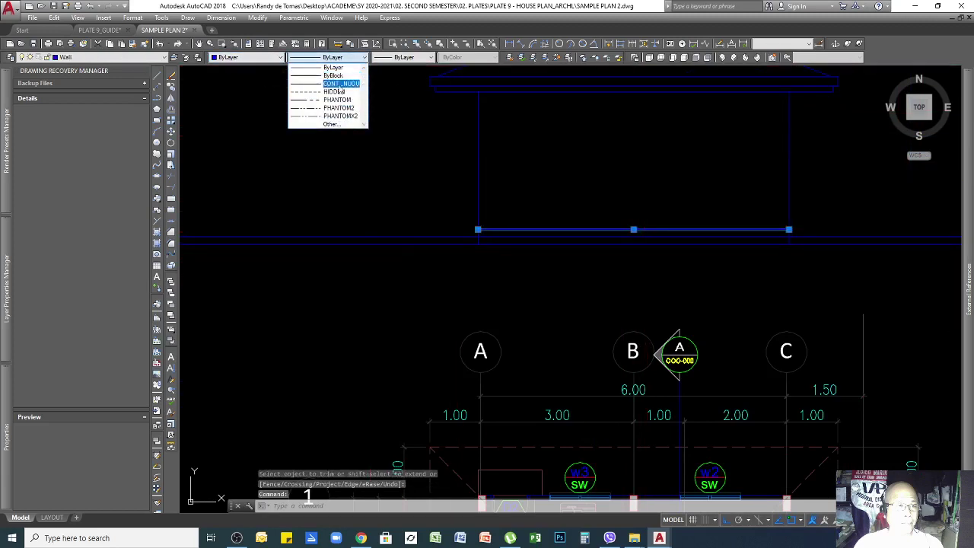
{"action": "left_click", "coordinate": [337, 91]}
{"action": "left_click", "coordinate": [260, 59]}
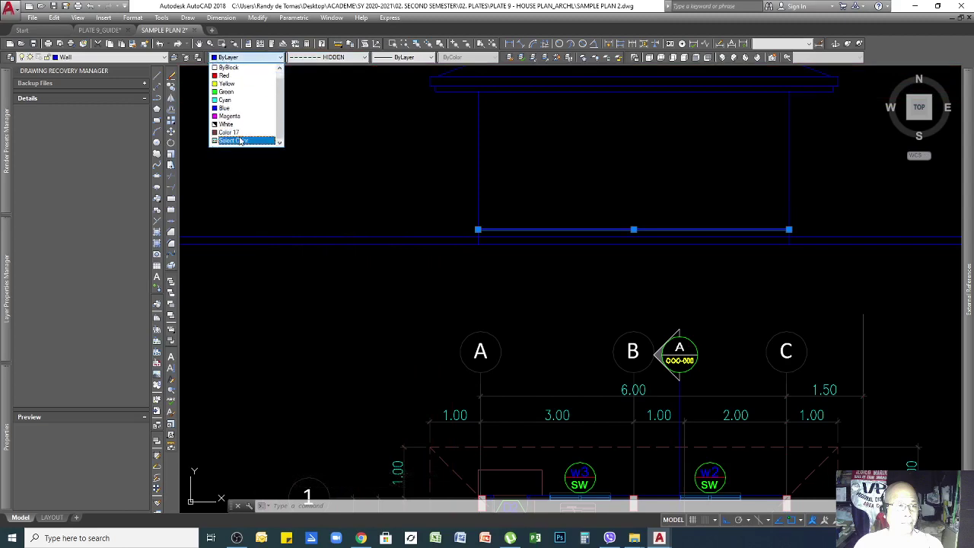
{"action": "left_click", "coordinate": [236, 142]}
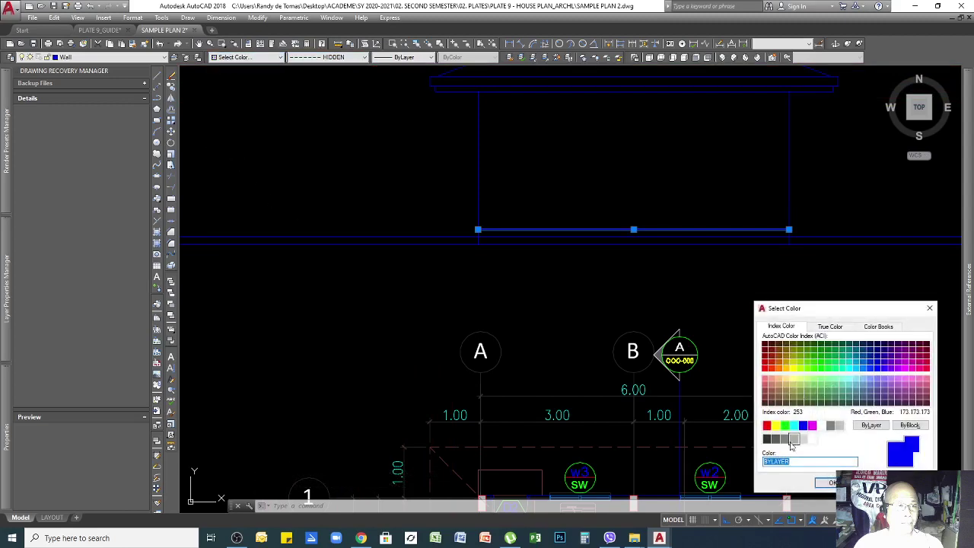
{"action": "key", "text": "Escape"}
{"action": "key", "text": "Escape"}
{"action": "key", "text": "Escape"}
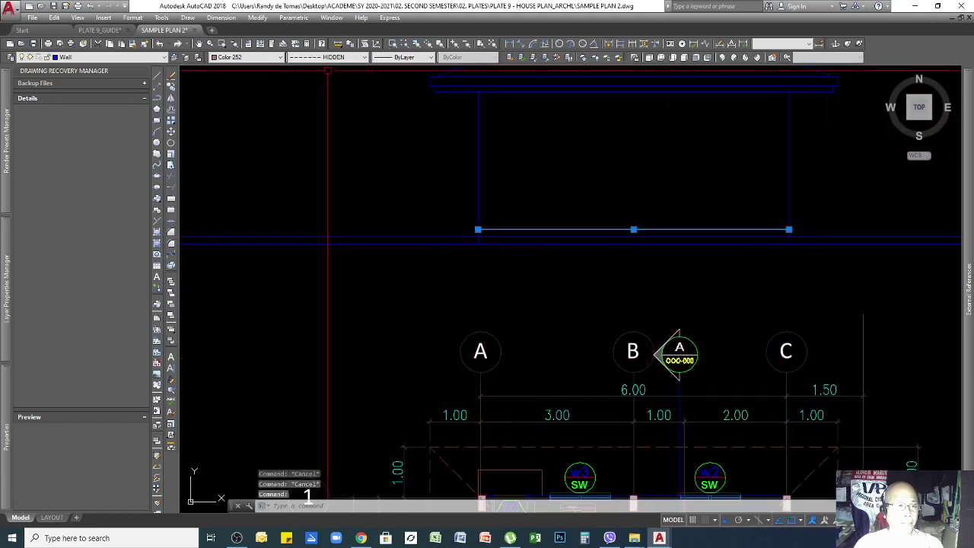
Step: Adjust the hidden floor line's linetype scale in its properties so that its dashes display
{"action": "left_click", "coordinate": [258, 18]}
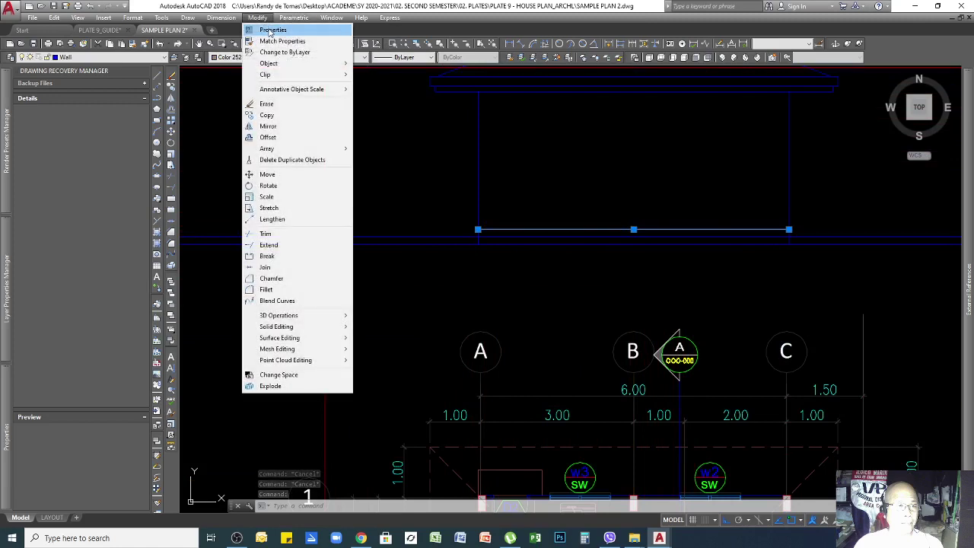
{"action": "left_click", "coordinate": [271, 31]}
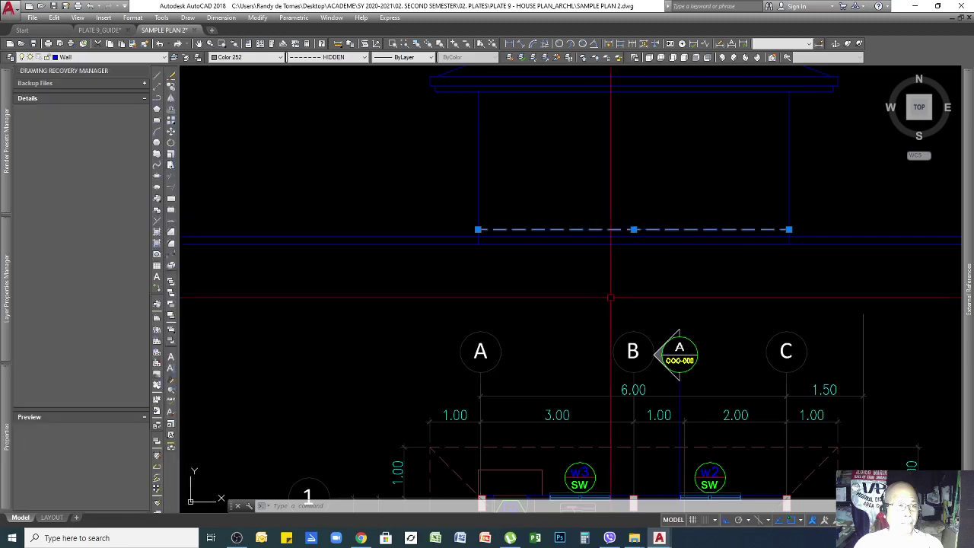
{"action": "scroll", "coordinate": [673, 261], "scroll_direction": "down", "scroll_amount": 2}
{"action": "scroll", "coordinate": [628, 260], "scroll_direction": "up", "scroll_amount": 2}
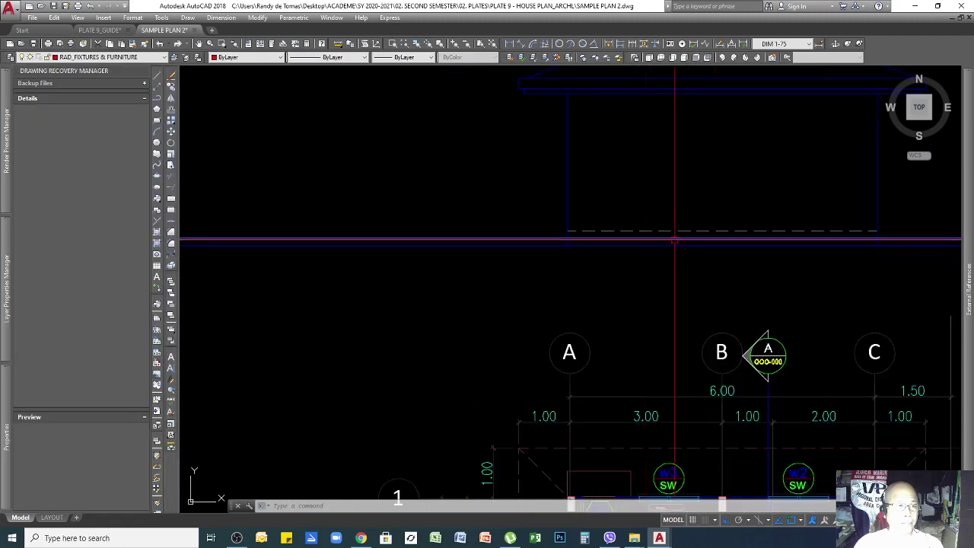
Step: Draw vertical construction lines through the left and right ends of the entry step in the floor plan
{"action": "scroll", "coordinate": [722, 238], "scroll_direction": "down", "scroll_amount": 4}
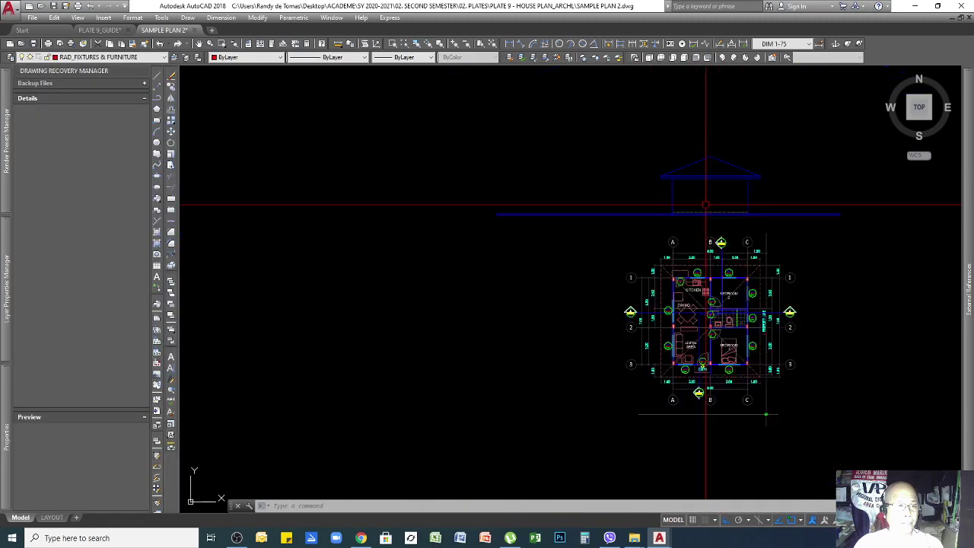
{"action": "scroll", "coordinate": [707, 381], "scroll_direction": "up", "scroll_amount": 8}
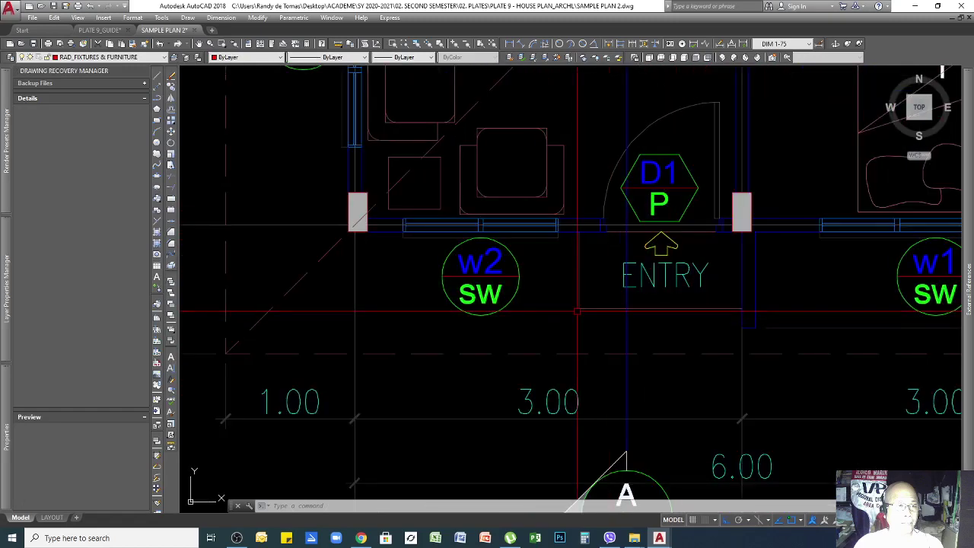
{"action": "type", "text": "xl"}
{"action": "key", "text": "Return"}
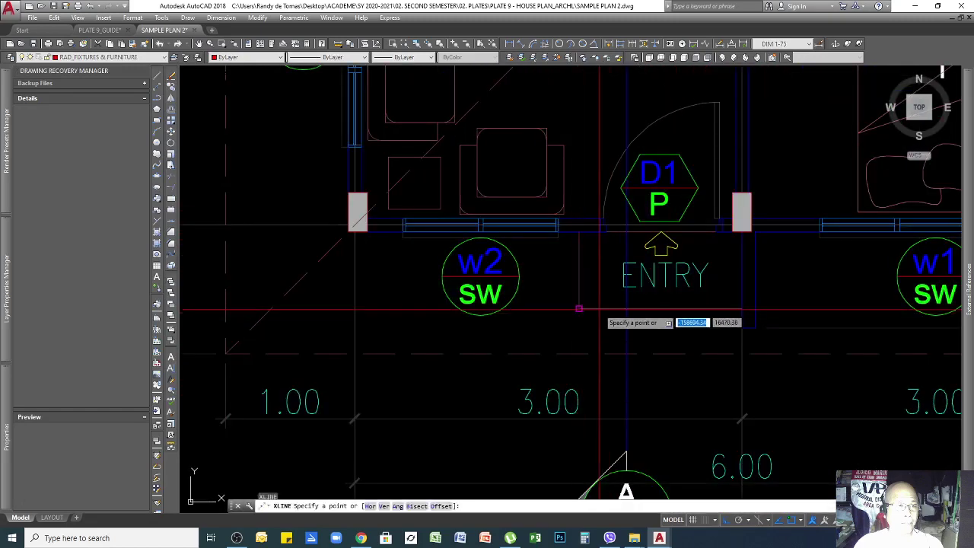
{"action": "type", "text": "C"}
{"action": "key", "text": "BackSpace"}
{"action": "type", "text": "X"}
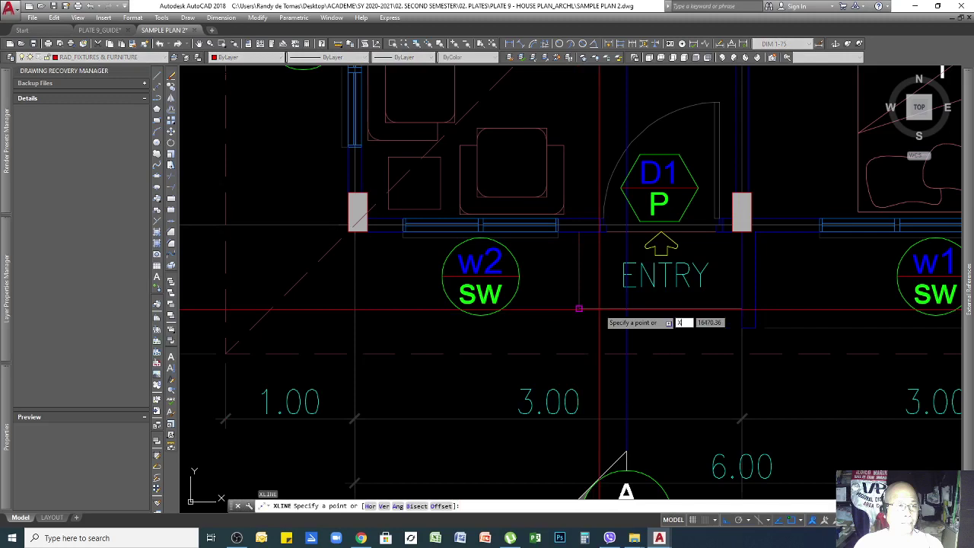
{"action": "key", "text": "Return"}
{"action": "left_click", "coordinate": [579, 310]}
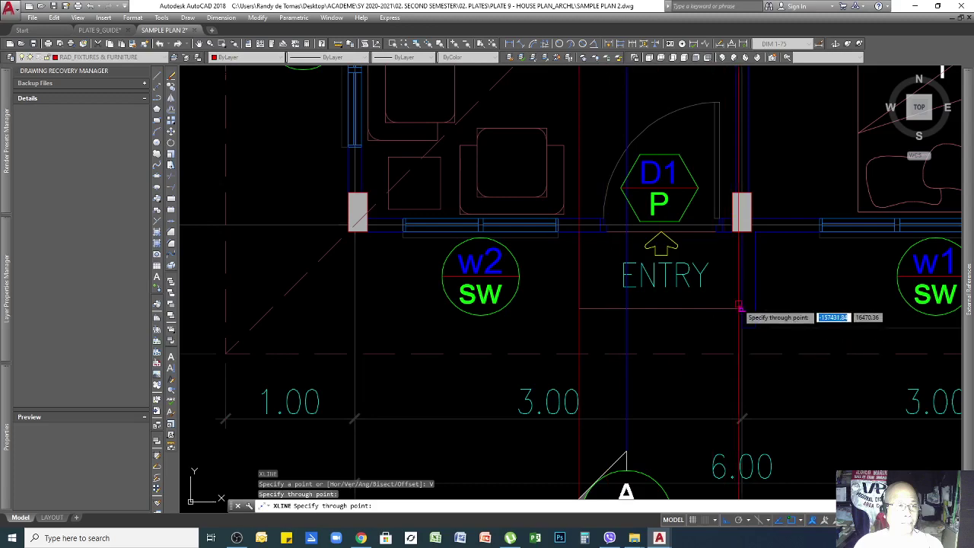
{"action": "key", "text": "Return"}
Step: Trim the two entry-step construction lines above the upper base line, and trim that base line outside them
{"action": "scroll", "coordinate": [655, 106], "scroll_direction": "down", "scroll_amount": 8}
{"action": "scroll", "coordinate": [655, 105], "scroll_direction": "up", "scroll_amount": 10}
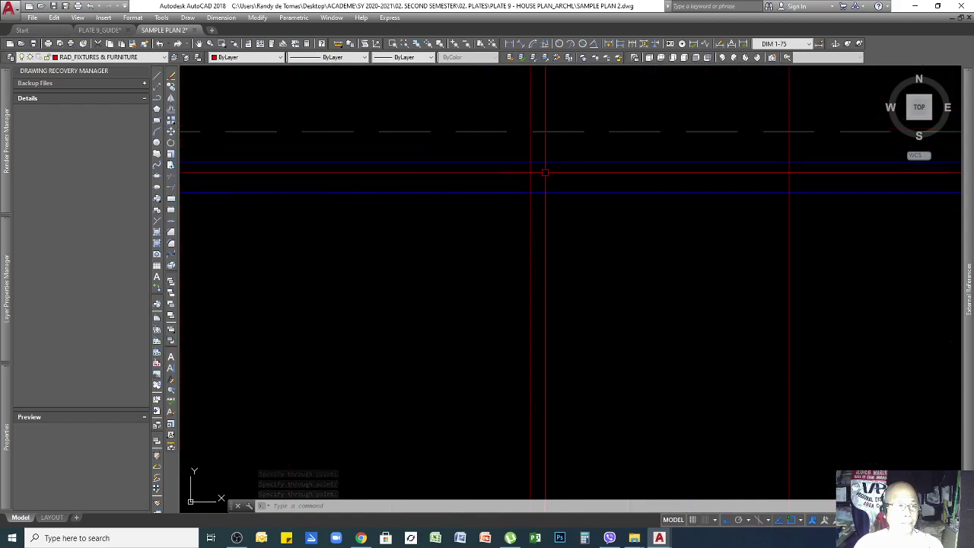
{"action": "type", "text": "r"}
{"action": "key", "text": "Return"}
{"action": "left_click", "coordinate": [833, 153]}
{"action": "left_click", "coordinate": [515, 171]}
{"action": "key", "text": "Return"}
{"action": "left_click", "coordinate": [808, 160]}
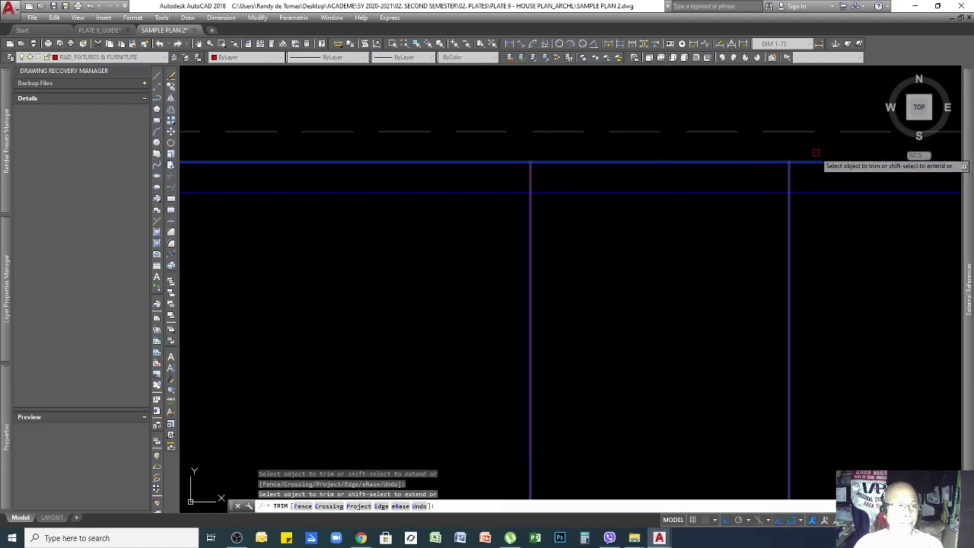
{"action": "left_click", "coordinate": [518, 162]}
{"action": "key", "text": "Return"}
Step: Trim the two entry-step construction lines below the ground line, using the ground line as the cutting edge
{"action": "key", "text": "Return"}
{"action": "left_click", "coordinate": [663, 178]}
{"action": "left_click", "coordinate": [640, 221]}
{"action": "key", "text": "Return"}
{"action": "left_click", "coordinate": [820, 235]}
{"action": "left_click", "coordinate": [411, 295]}
{"action": "key", "text": "Return"}
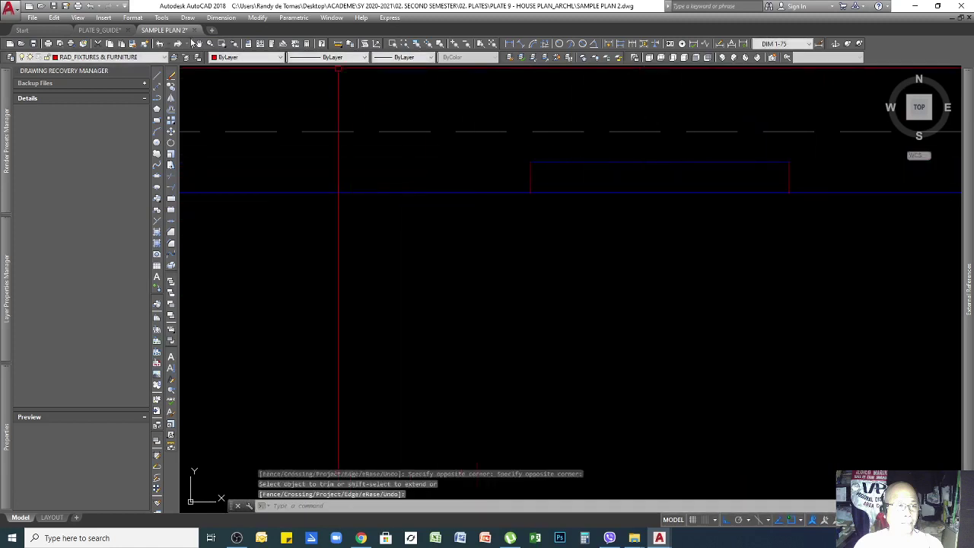
Step: Match the properties of the entry step's top line onto its two red vertical edges
{"action": "left_click", "coordinate": [133, 45]}
{"action": "left_click", "coordinate": [615, 163]}
{"action": "left_click", "coordinate": [608, 159]}
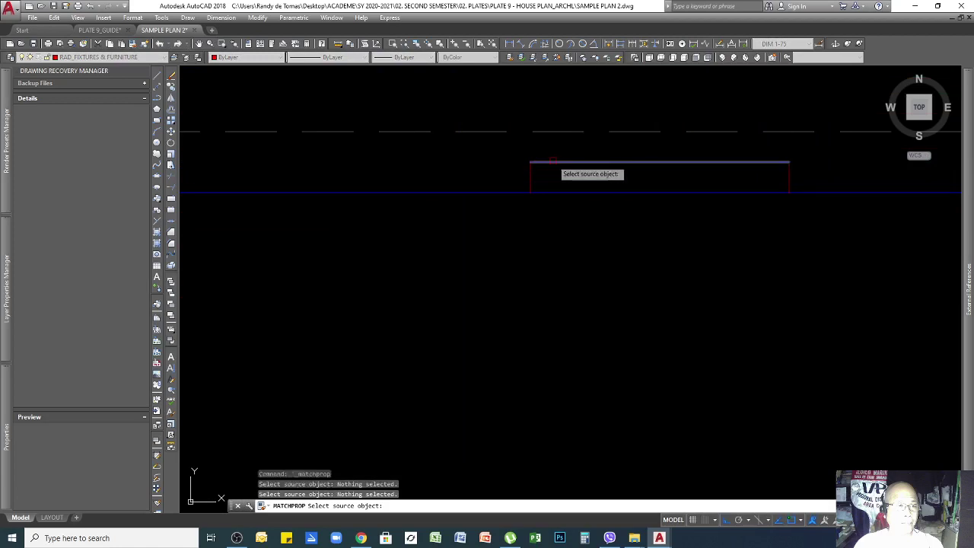
{"action": "left_click", "coordinate": [554, 160]}
{"action": "left_click", "coordinate": [498, 150]}
{"action": "left_click", "coordinate": [728, 216]}
{"action": "left_click", "coordinate": [753, 155]}
{"action": "left_click", "coordinate": [813, 225]}
{"action": "key", "text": "Return"}
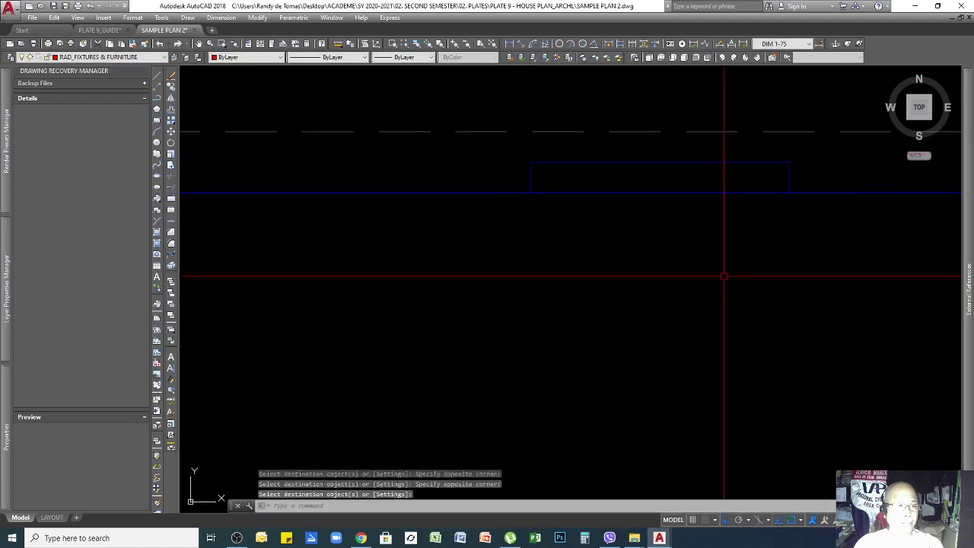
Step: Add a vertical linear dimension between the ground line and hidden floor line, placed on the nearest construction line beyond the right wall
{"action": "scroll", "coordinate": [724, 277], "scroll_direction": "down", "scroll_amount": 3}
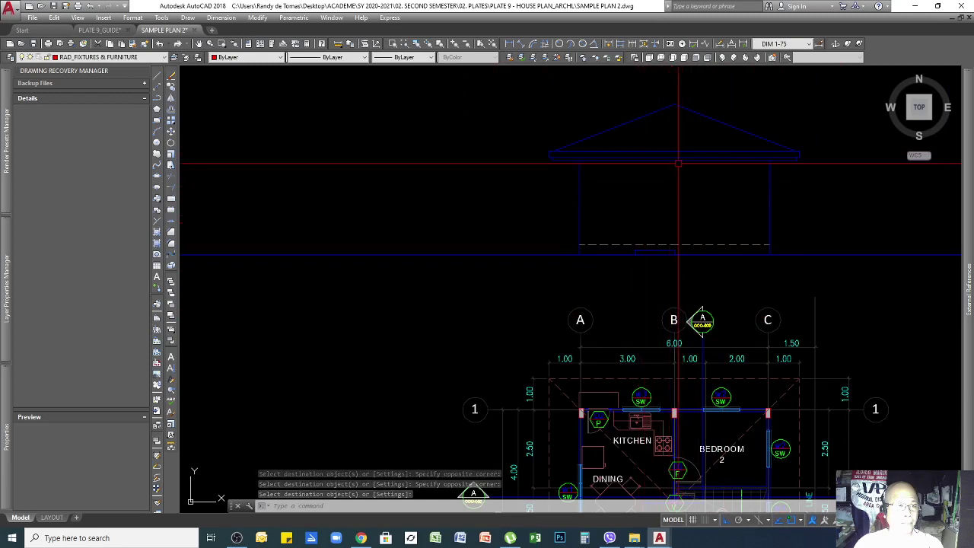
{"action": "scroll", "coordinate": [654, 265], "scroll_direction": "down", "scroll_amount": 4}
{"action": "scroll", "coordinate": [653, 264], "scroll_direction": "up", "scroll_amount": 5}
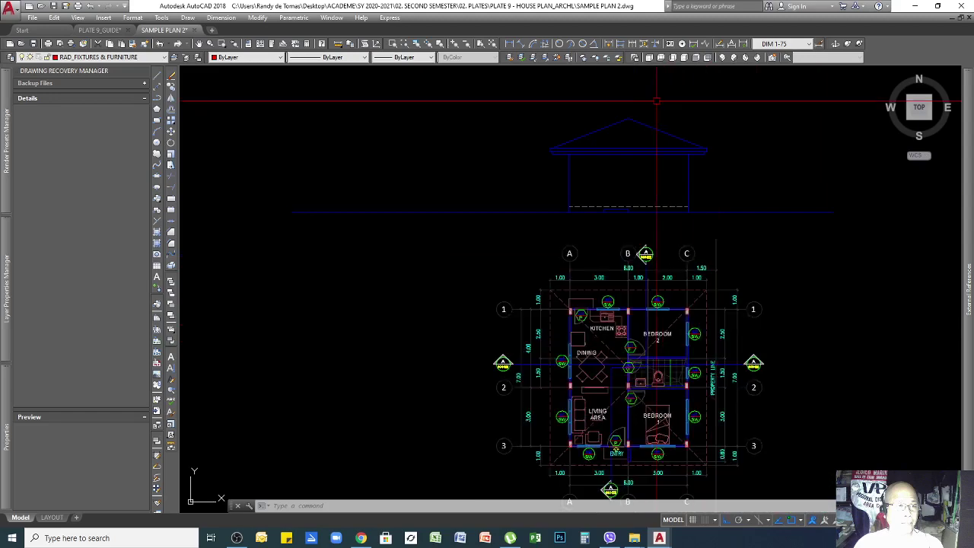
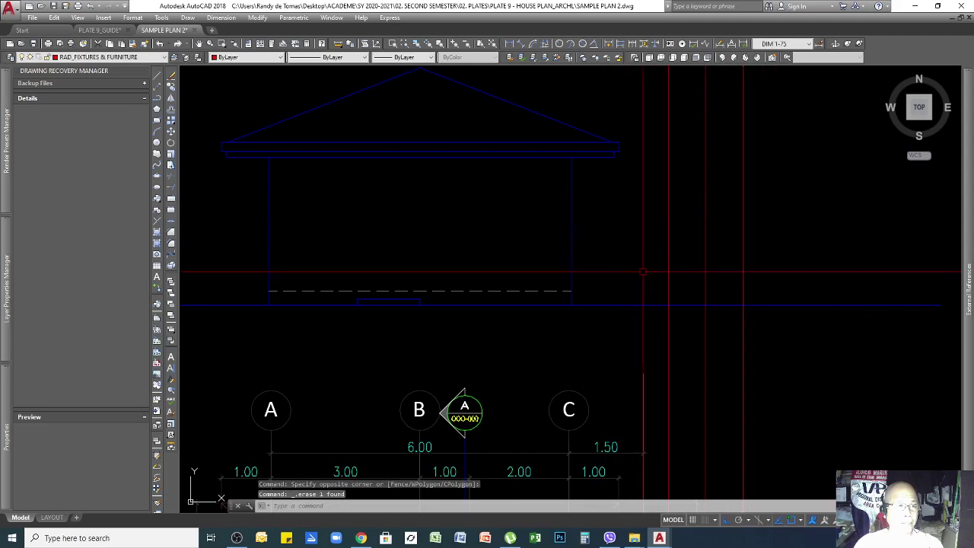
{"action": "left_click", "coordinate": [510, 44]}
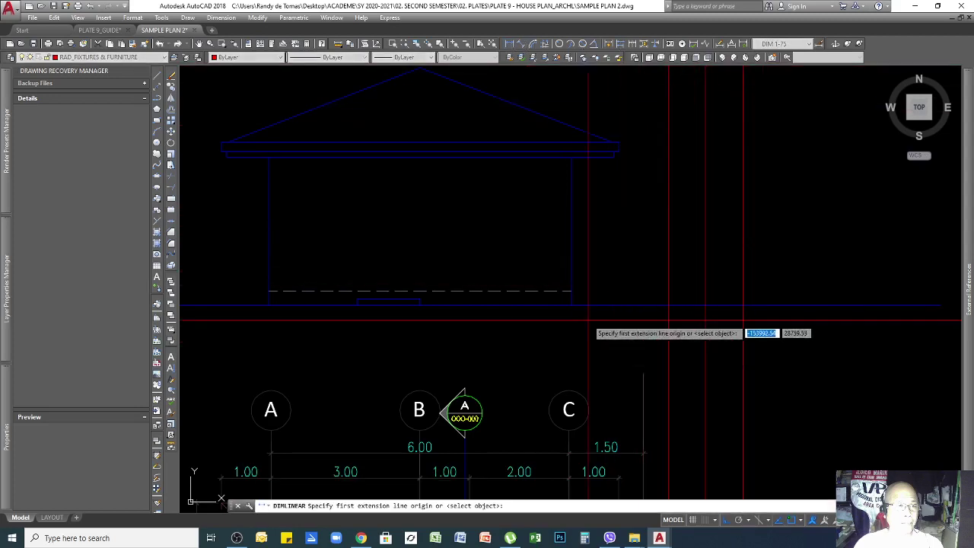
{"action": "left_click", "coordinate": [571, 291]}
{"action": "left_click", "coordinate": [694, 292]}
{"action": "left_click", "coordinate": [669, 297]}
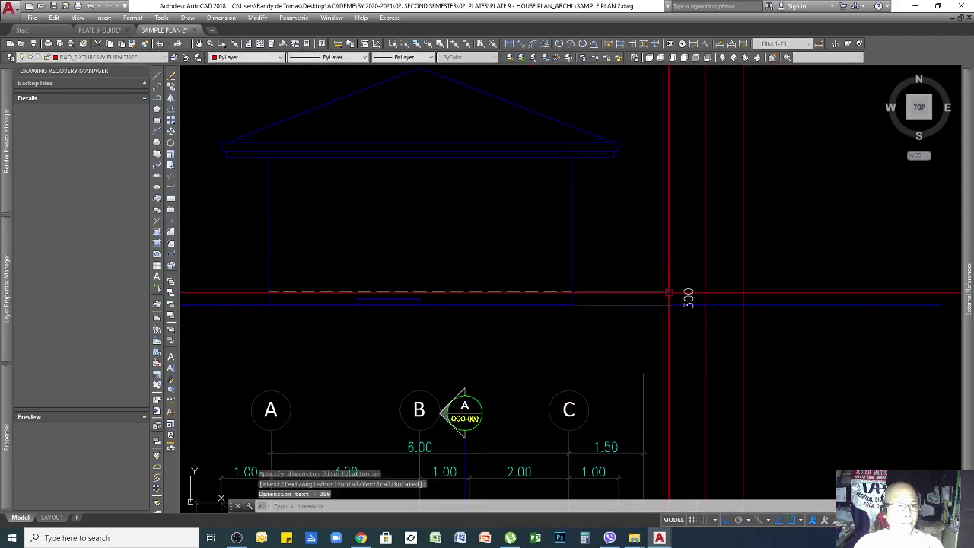
Step: Dimension the height from the hidden floor line to the top of the right eave, in line with the existing dimension
{"action": "key", "text": "Return"}
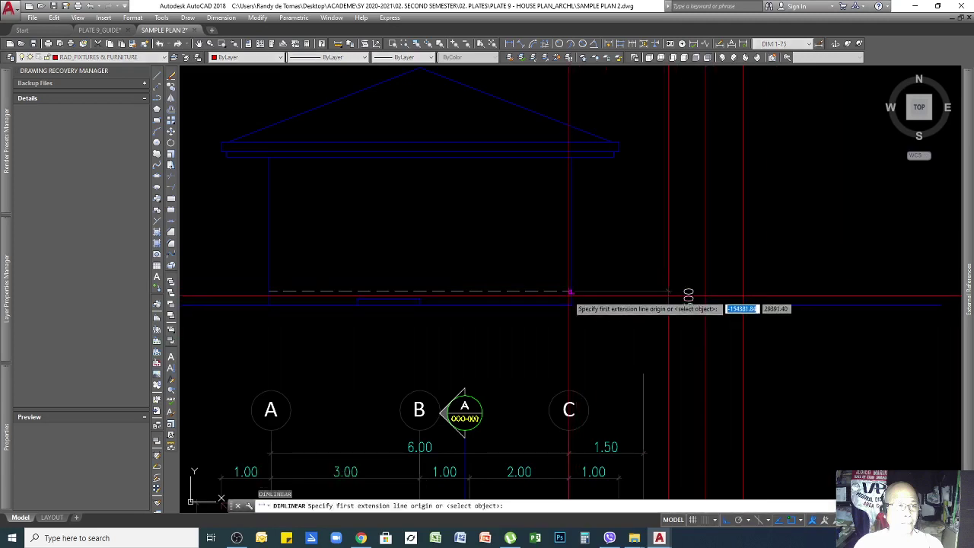
{"action": "left_click", "coordinate": [579, 291]}
{"action": "scroll", "coordinate": [648, 159], "scroll_direction": "up", "scroll_amount": 2}
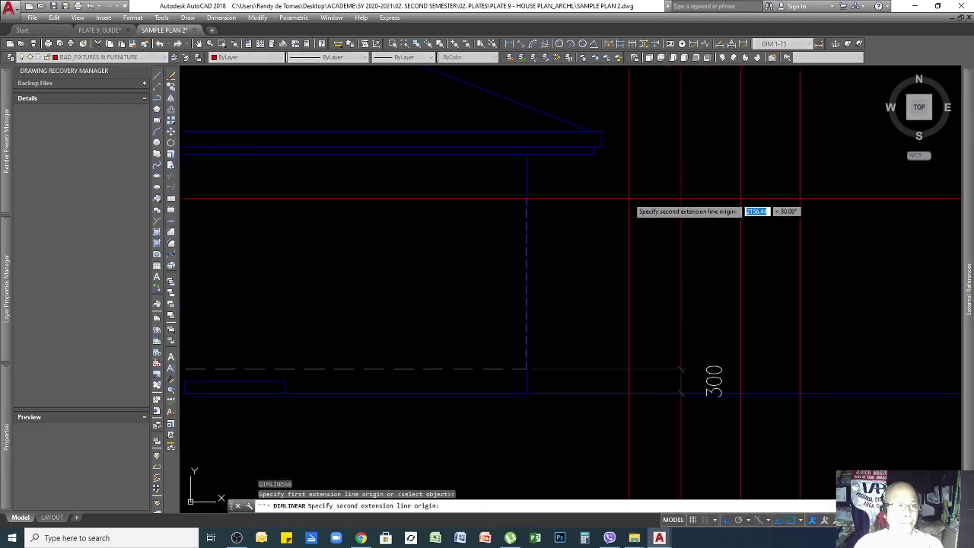
{"action": "left_click", "coordinate": [601, 132]}
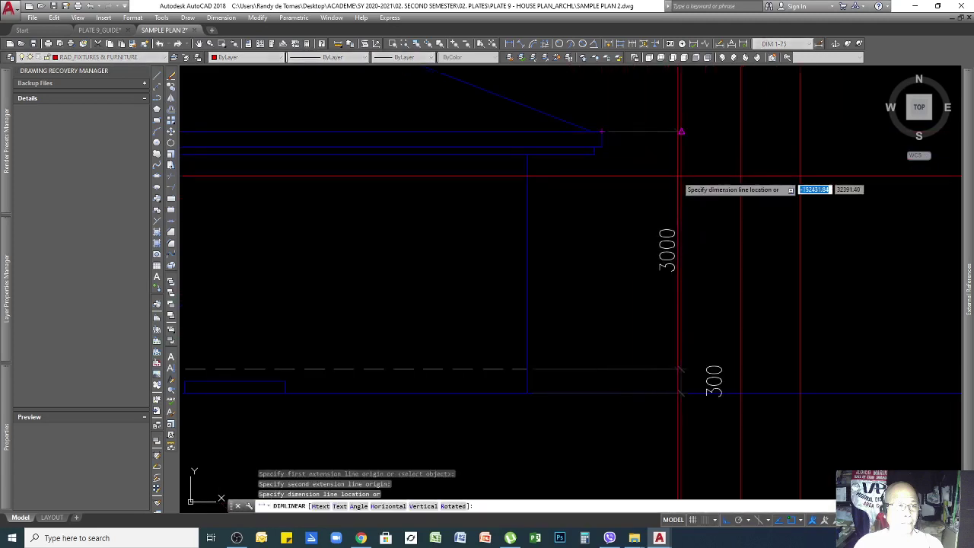
{"action": "left_click", "coordinate": [681, 177]}
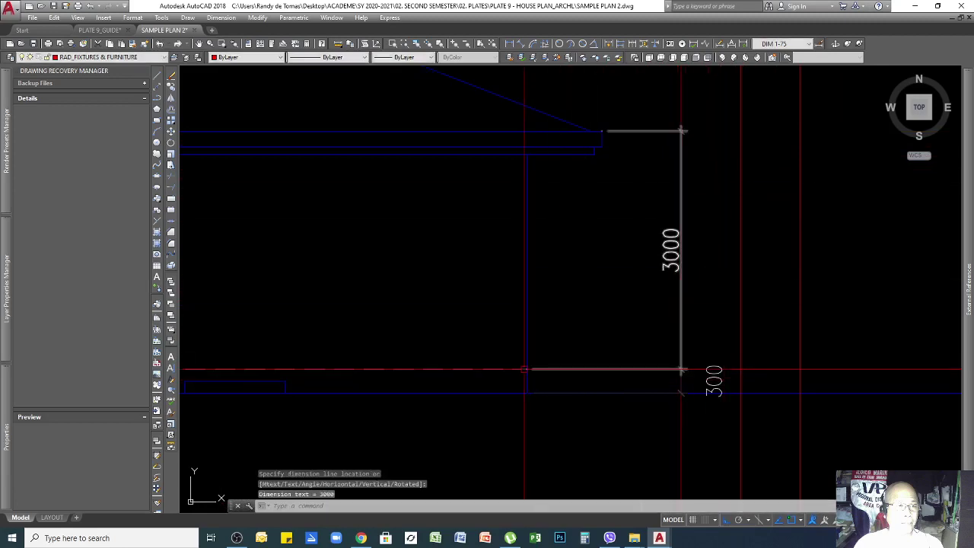
Step: Dimension the roof height from the top of the right eave to the ridge, in line with the dimensions below
{"action": "scroll", "coordinate": [554, 131], "scroll_direction": "down", "scroll_amount": 3}
{"action": "scroll", "coordinate": [602, 183], "scroll_direction": "up", "scroll_amount": 3}
{"action": "key", "text": "Return"}
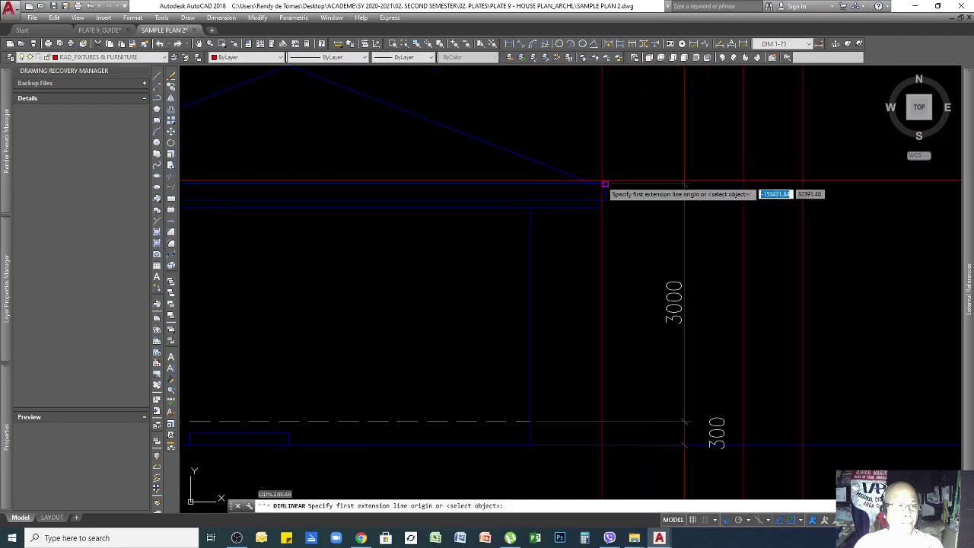
{"action": "left_click", "coordinate": [605, 184]}
{"action": "scroll", "coordinate": [606, 183], "scroll_direction": "down", "scroll_amount": 4}
{"action": "left_click", "coordinate": [350, 132]}
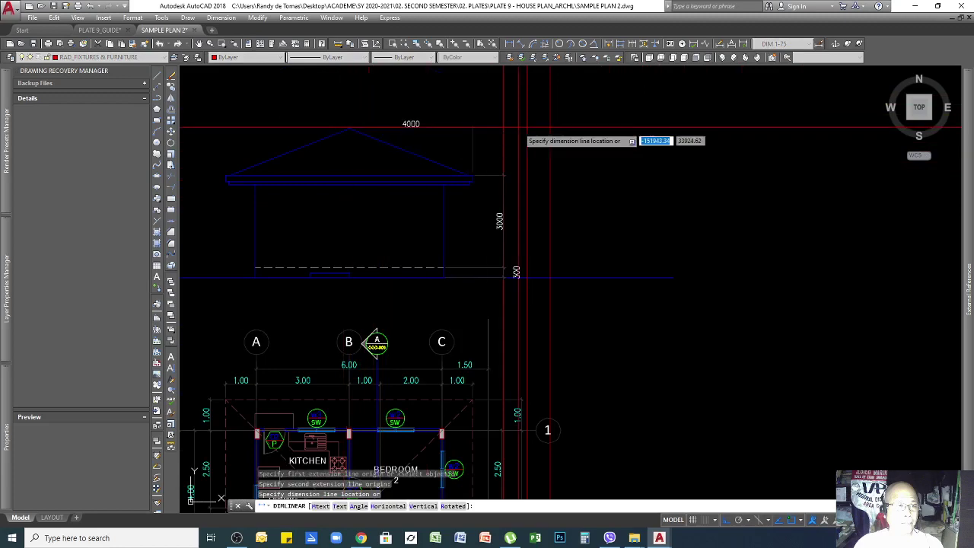
{"action": "left_click", "coordinate": [503, 131]}
{"action": "scroll", "coordinate": [412, 267], "scroll_direction": "up", "scroll_amount": 4}
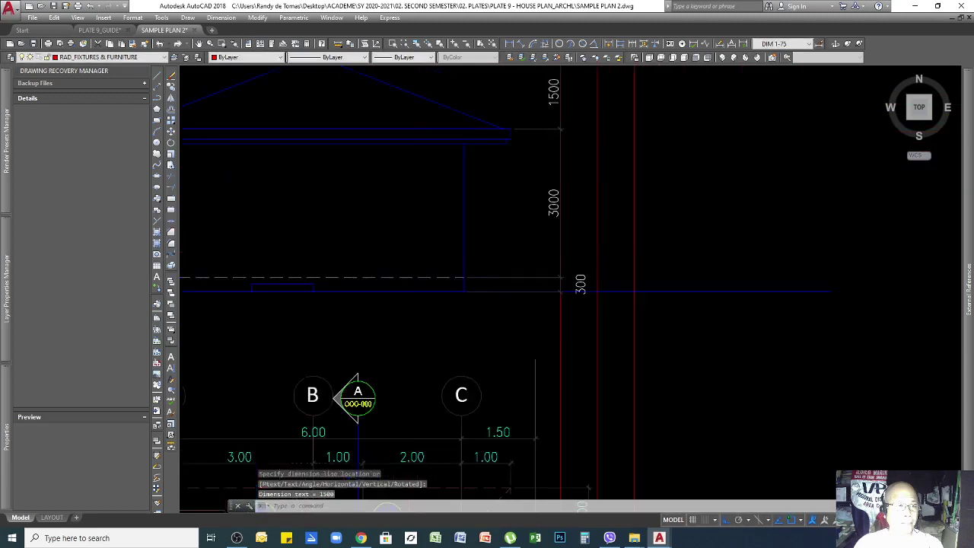
Step: Offset the hidden floor line 900 upward between the two walls
{"action": "scroll", "coordinate": [546, 288], "scroll_direction": "down", "scroll_amount": 4}
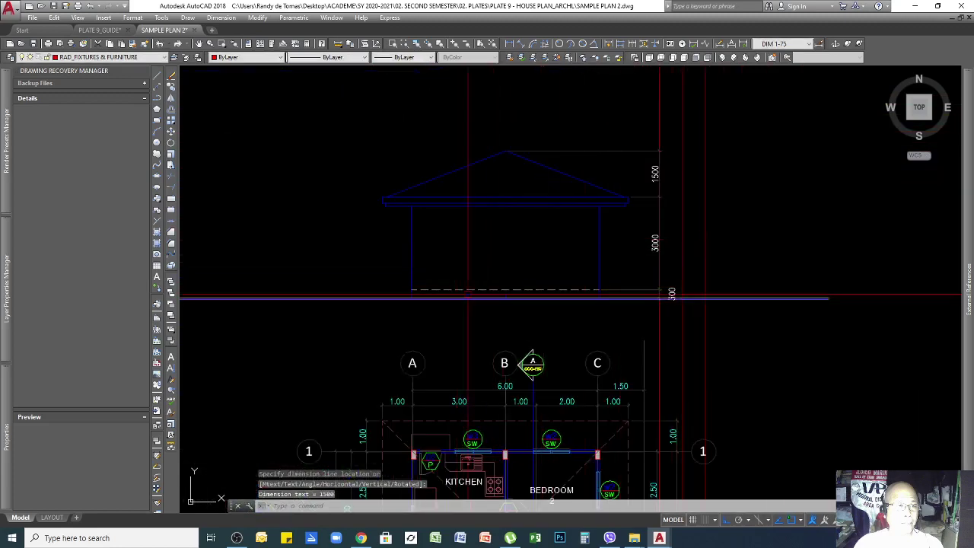
{"action": "scroll", "coordinate": [545, 275], "scroll_direction": "up", "scroll_amount": 4}
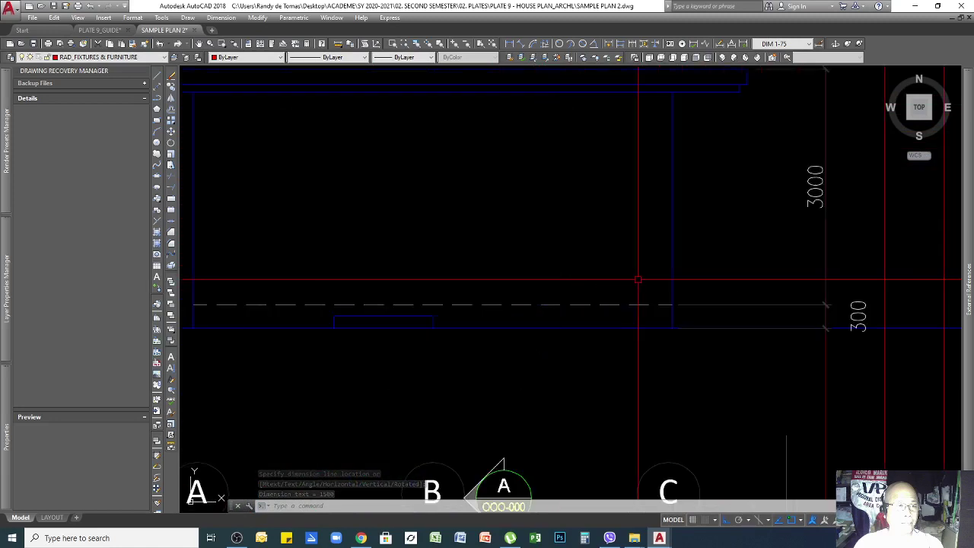
{"action": "key", "text": "Return"}
{"action": "type", "text": "900"}
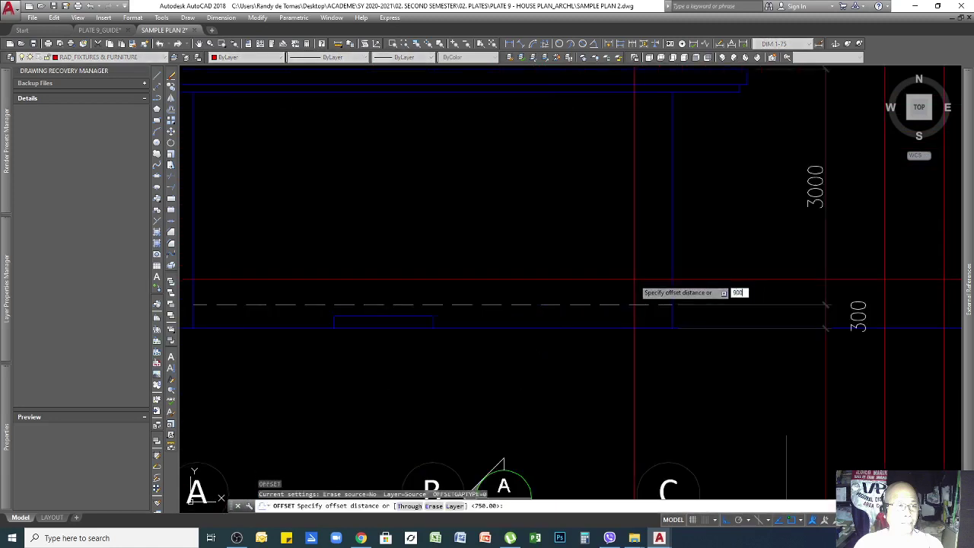
{"action": "key", "text": "Return"}
{"action": "left_click", "coordinate": [601, 304]}
{"action": "left_click", "coordinate": [603, 198]}
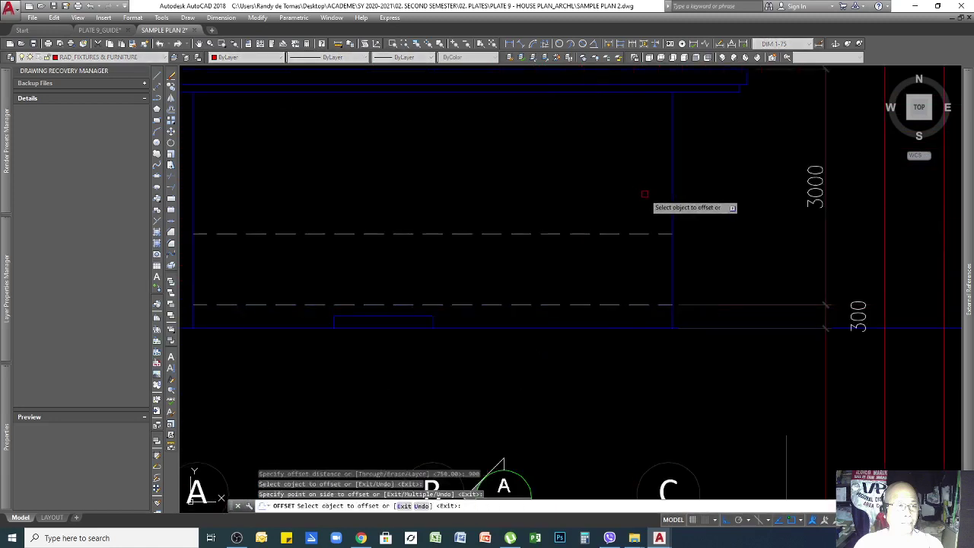
Step: Offset the hidden floor line 2100 upward between the two walls
{"action": "key", "text": "Return"}
{"action": "key", "text": "Return"}
{"action": "type", "text": "2100"}
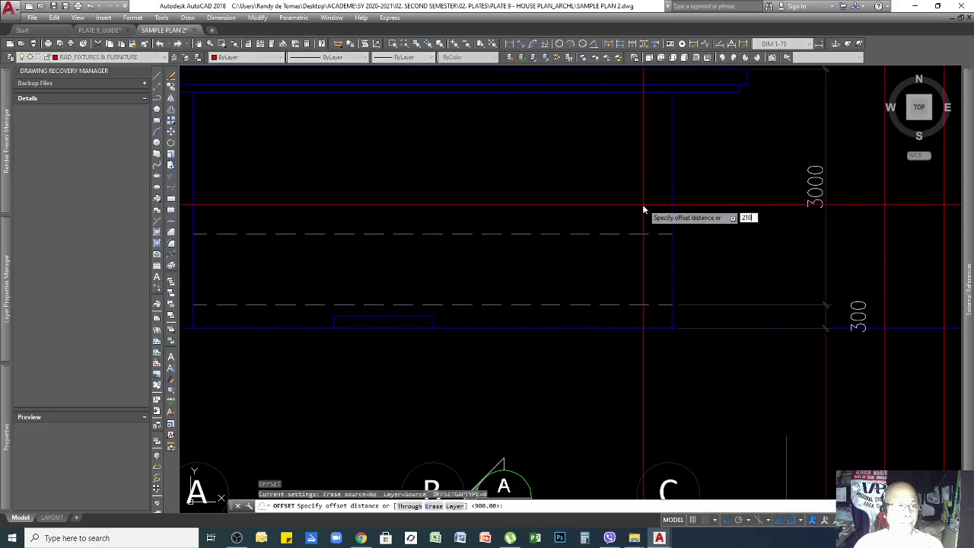
{"action": "key", "text": "Return"}
{"action": "left_click", "coordinate": [585, 306]}
{"action": "left_click", "coordinate": [609, 137]}
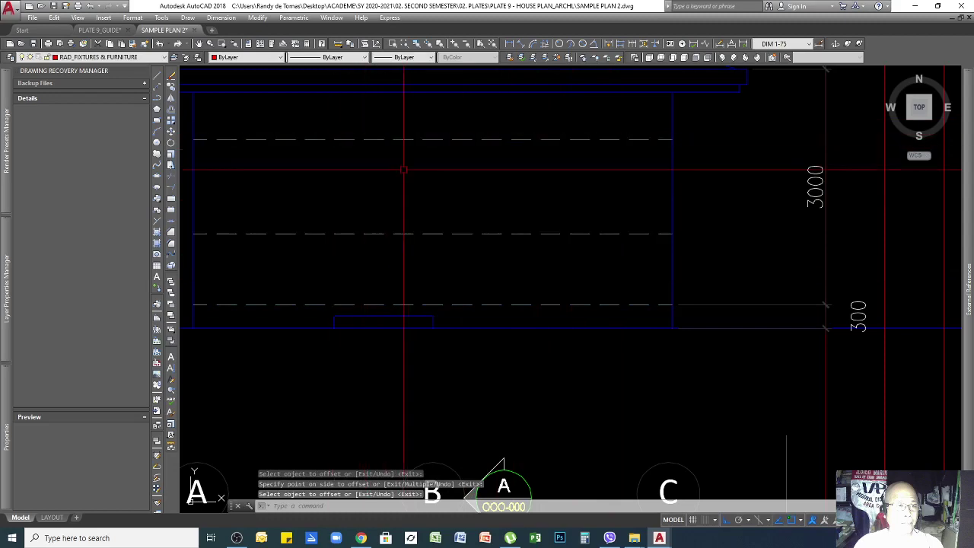
Step: Draw vertical construction lines through both ends of the w1 window in Bedroom 1's front wall on the floor plan
{"action": "scroll", "coordinate": [708, 243], "scroll_direction": "down", "scroll_amount": 5}
{"action": "scroll", "coordinate": [711, 242], "scroll_direction": "up", "scroll_amount": 7}
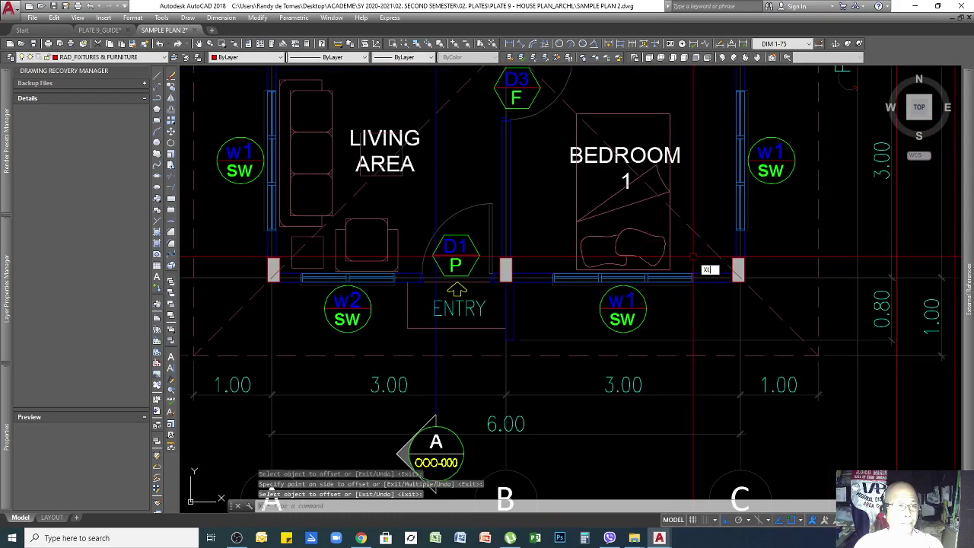
{"action": "key", "text": "Return"}
{"action": "scroll", "coordinate": [695, 264], "scroll_direction": "up", "scroll_amount": 4}
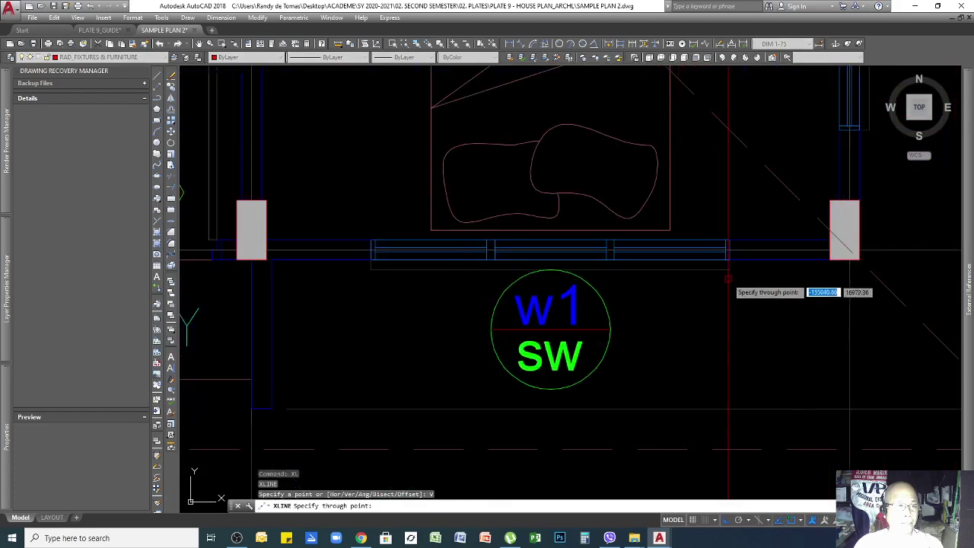
{"action": "type", "text": "v"}
{"action": "key", "text": "Return"}
{"action": "scroll", "coordinate": [856, 270], "scroll_direction": "down", "scroll_amount": 4}
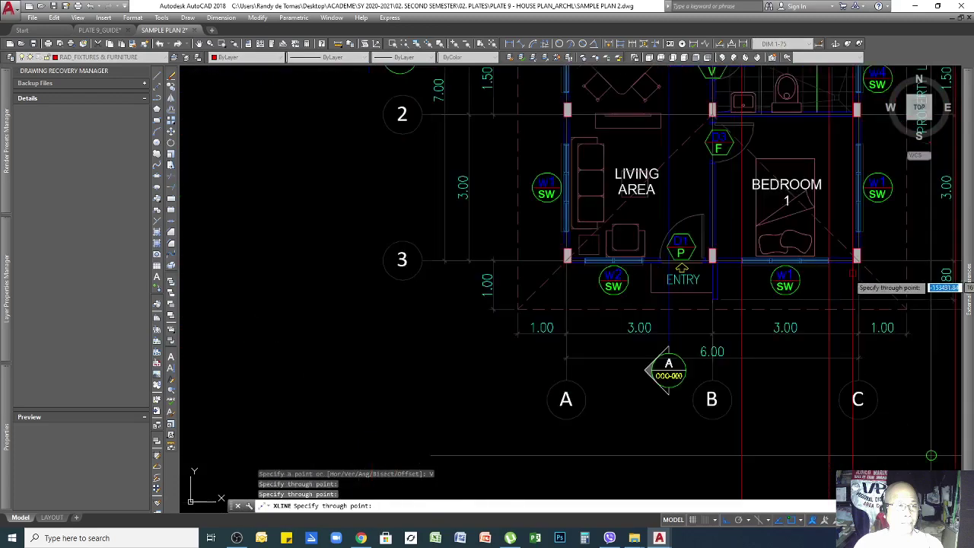
Step: Add vertical construction lines through both sides of the D1 entry door and both ends of the w2 window on the plan
{"action": "scroll", "coordinate": [712, 270], "scroll_direction": "up", "scroll_amount": 4}
{"action": "left_click", "coordinate": [765, 213]}
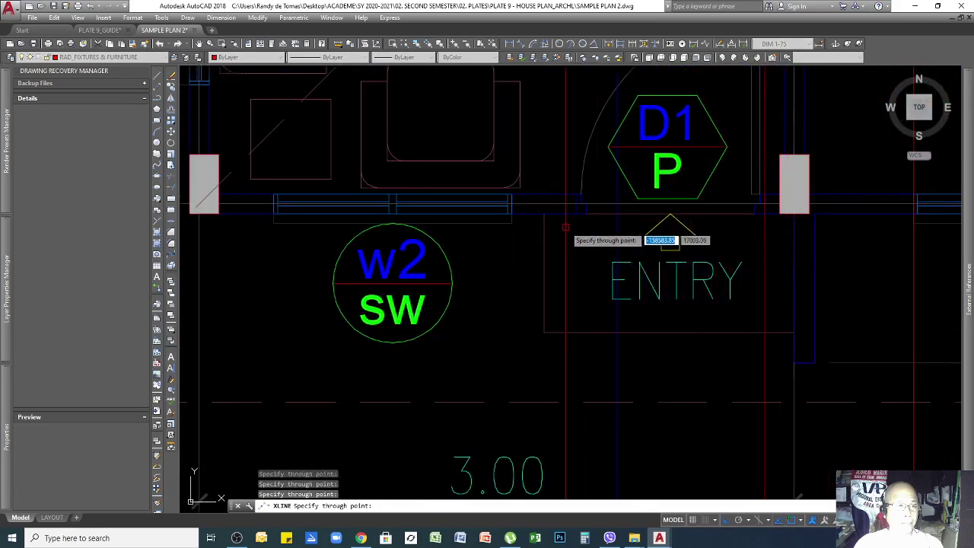
{"action": "left_click", "coordinate": [576, 213]}
{"action": "left_click", "coordinate": [513, 223]}
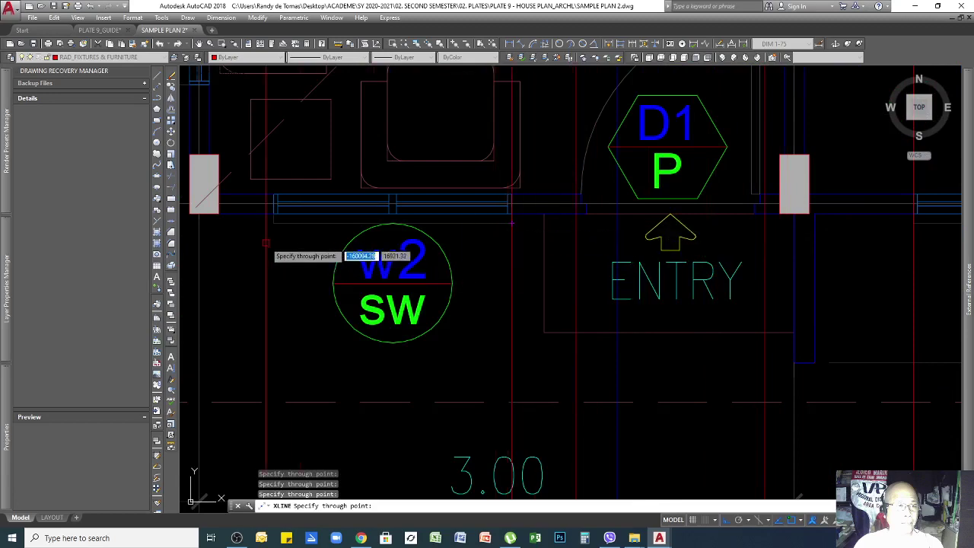
{"action": "scroll", "coordinate": [290, 309], "scroll_direction": "down", "scroll_amount": 5}
{"action": "key", "text": "Return"}
{"action": "scroll", "coordinate": [677, 324], "scroll_direction": "down", "scroll_amount": 1}
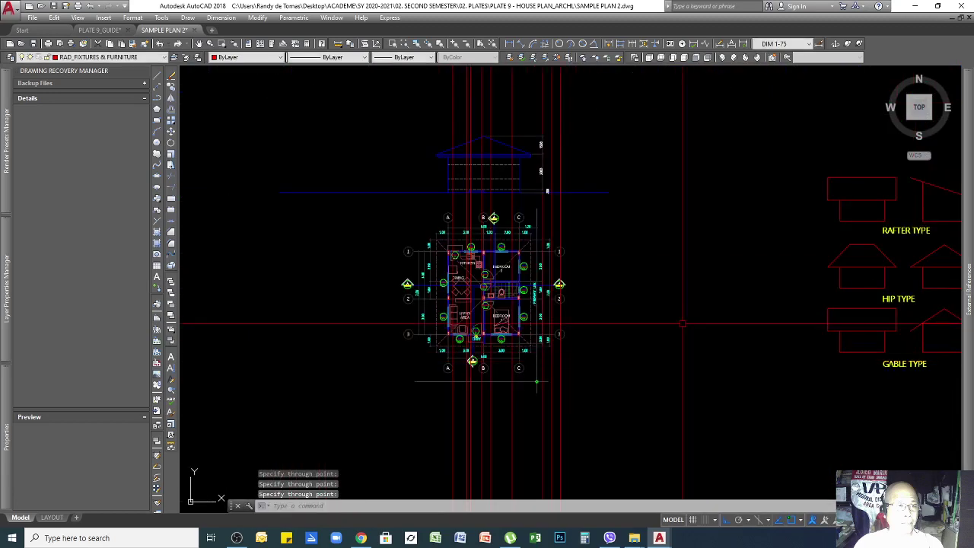
Step: Draw the left window rectangle on the elevation between its construction lines, from the 2100 reference line down to the 900 line
{"action": "scroll", "coordinate": [443, 150], "scroll_direction": "up", "scroll_amount": 4}
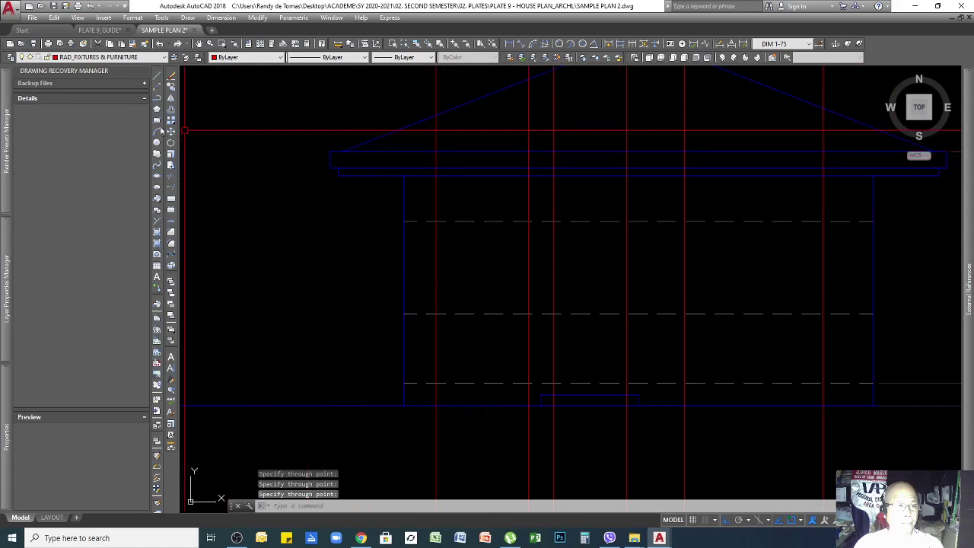
{"action": "left_click", "coordinate": [156, 121]}
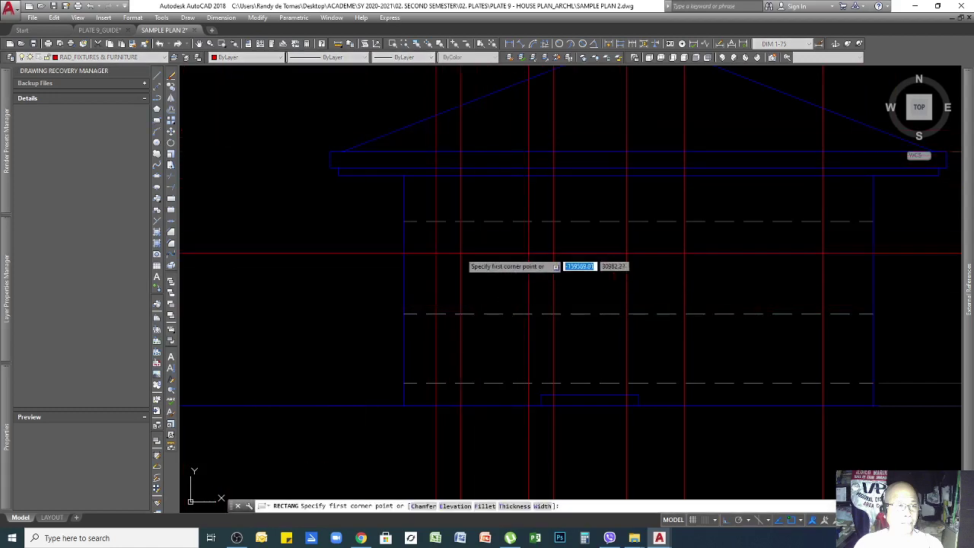
{"action": "left_click", "coordinate": [435, 221]}
{"action": "left_click", "coordinate": [528, 313]}
Step: Draw the door rectangle between its construction lines, from the 2100 reference line down to the hidden floor line
{"action": "key", "text": "Return"}
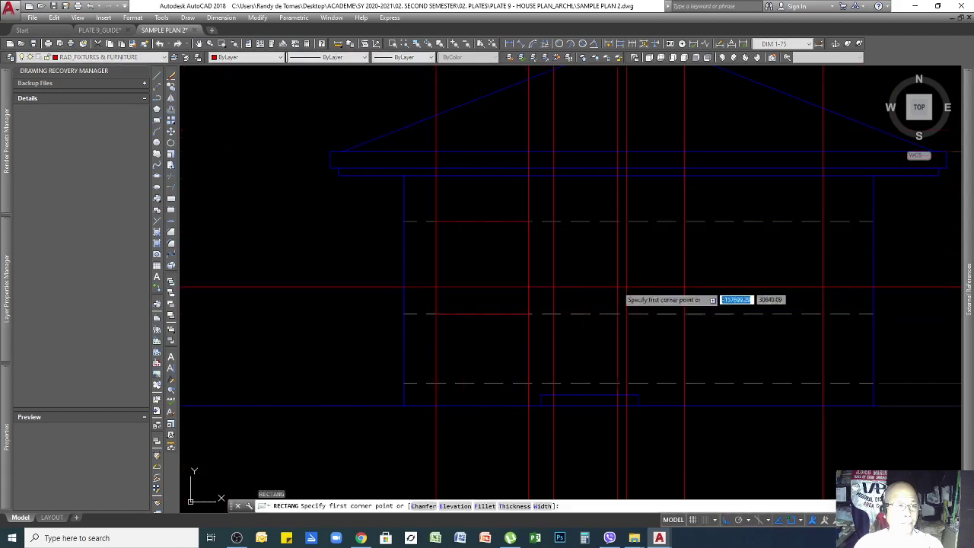
{"action": "left_click", "coordinate": [553, 221]}
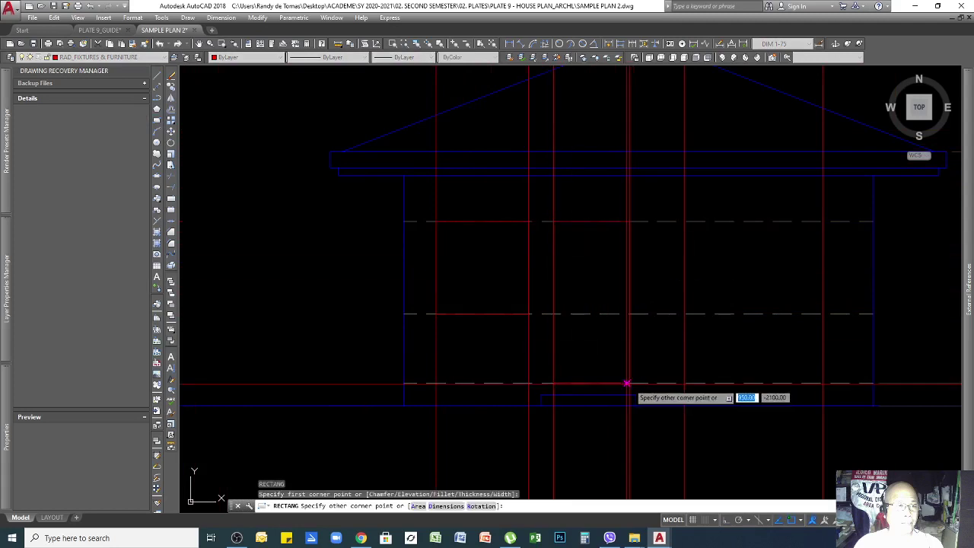
{"action": "left_click", "coordinate": [627, 383]}
Step: Draw the right window rectangle between its construction lines, spanning the 2100 and 900 reference lines
{"action": "key", "text": "Return"}
{"action": "key", "text": "Return"}
{"action": "left_click", "coordinate": [685, 221]}
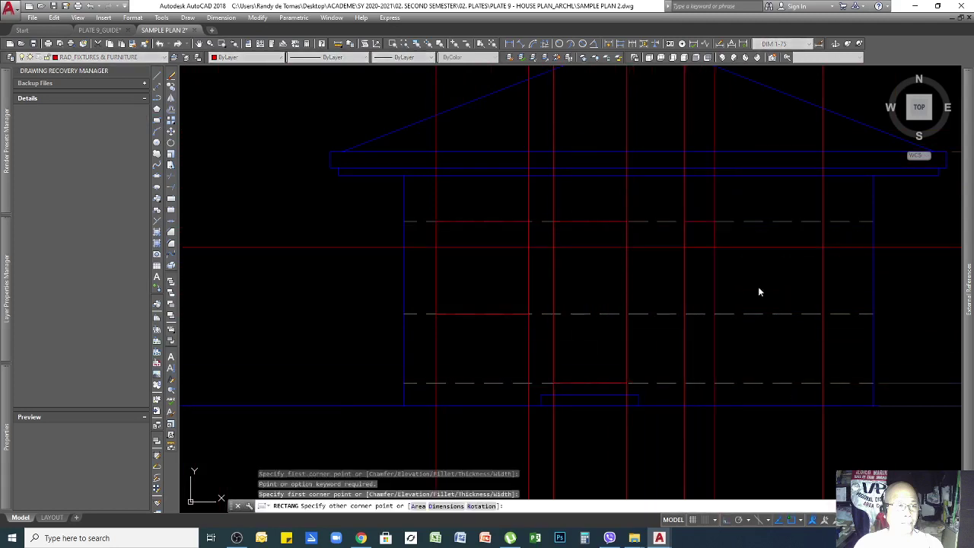
{"action": "left_click", "coordinate": [824, 314]}
Step: Erase the six vertical construction lines projected through the windows and door of the elevation
{"action": "scroll", "coordinate": [780, 324], "scroll_direction": "down", "scroll_amount": 2}
{"action": "left_click", "coordinate": [851, 99]}
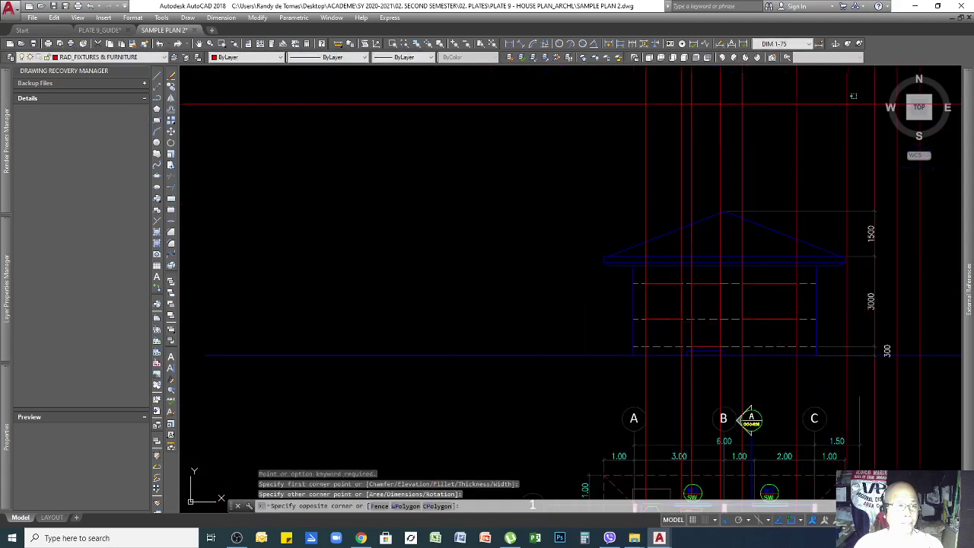
{"action": "left_click", "coordinate": [546, 153]}
{"action": "key", "text": "Delete"}
{"action": "scroll", "coordinate": [804, 351], "scroll_direction": "up", "scroll_amount": 2}
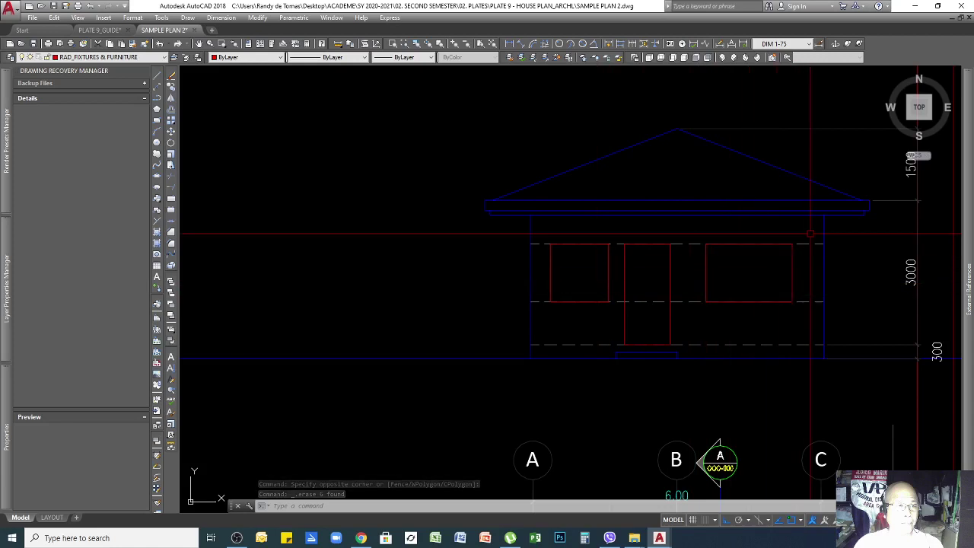
Step: Erase the two hidden reference lines at the window sill and head heights
{"action": "left_click", "coordinate": [811, 234]}
{"action": "left_click", "coordinate": [803, 304]}
{"action": "key", "text": "Delete"}
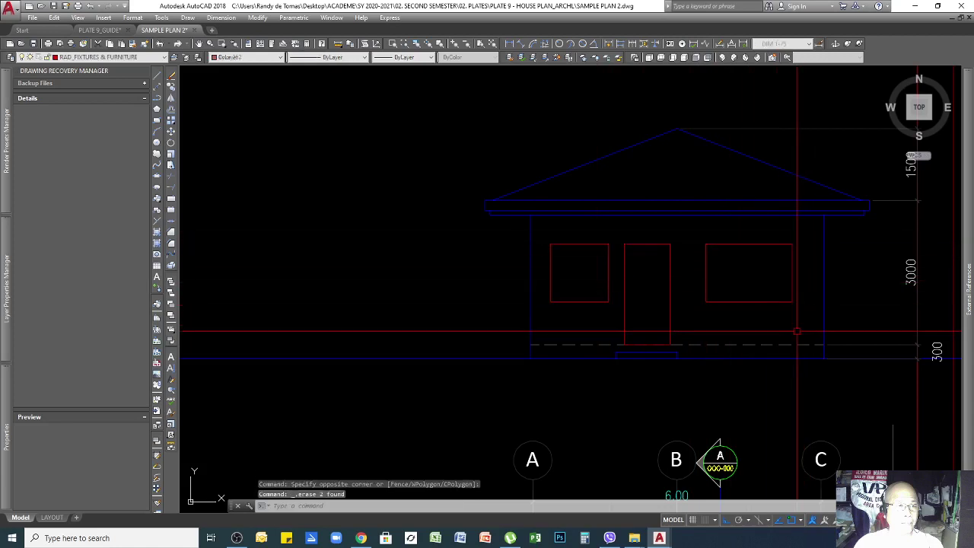
Step: Stretch the ground-to-floor dimension outward to the next vertical construction line
{"action": "scroll", "coordinate": [749, 256], "scroll_direction": "down", "scroll_amount": 3}
{"action": "scroll", "coordinate": [815, 311], "scroll_direction": "up", "scroll_amount": 5}
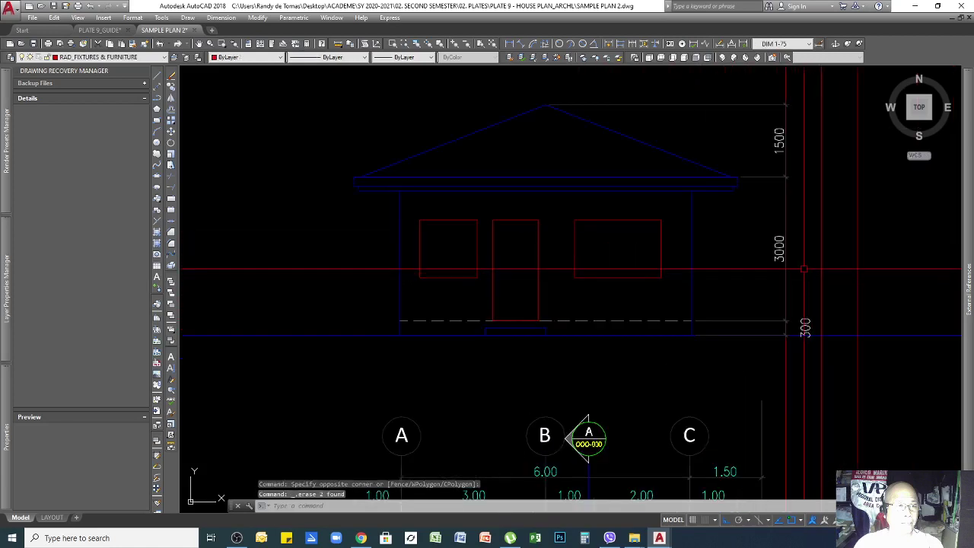
{"action": "left_click", "coordinate": [769, 329]}
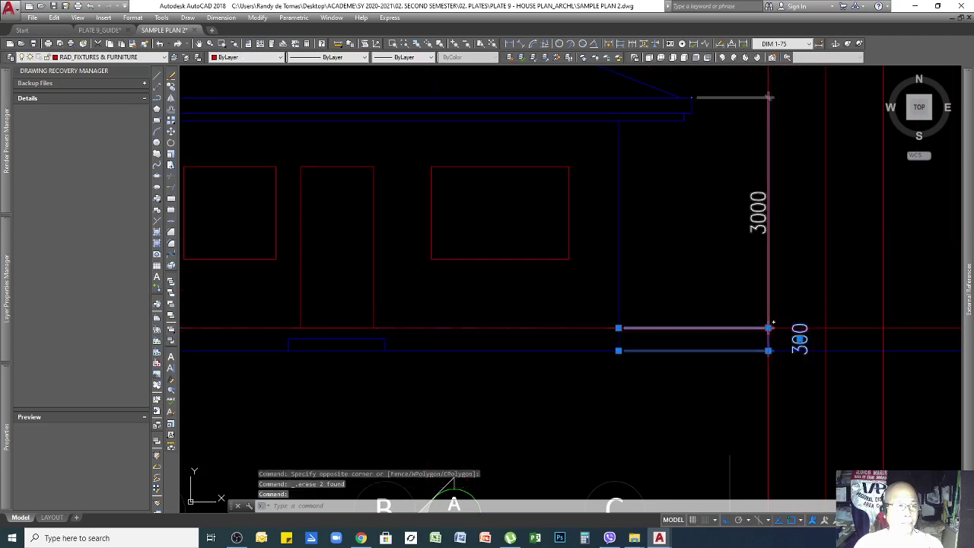
{"action": "left_click", "coordinate": [768, 328]}
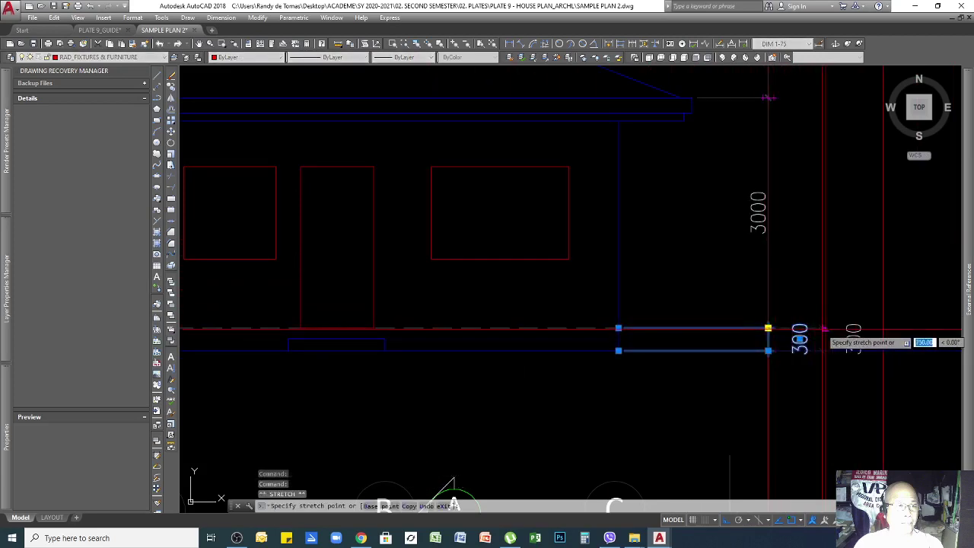
{"action": "left_click", "coordinate": [826, 328]}
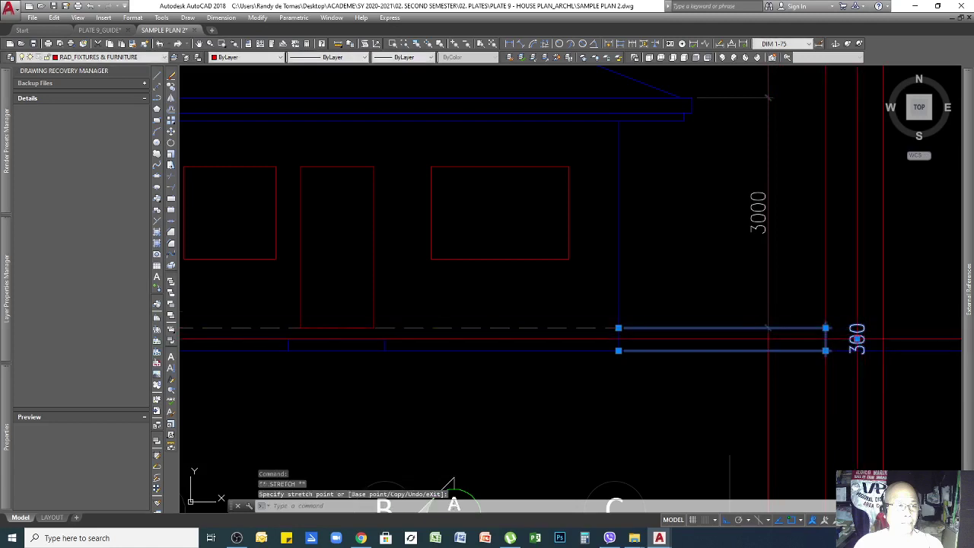
Step: Move the ground-to-floor dimension text to the inner side of its dimension line
{"action": "scroll", "coordinate": [867, 342], "scroll_direction": "up", "scroll_amount": 4}
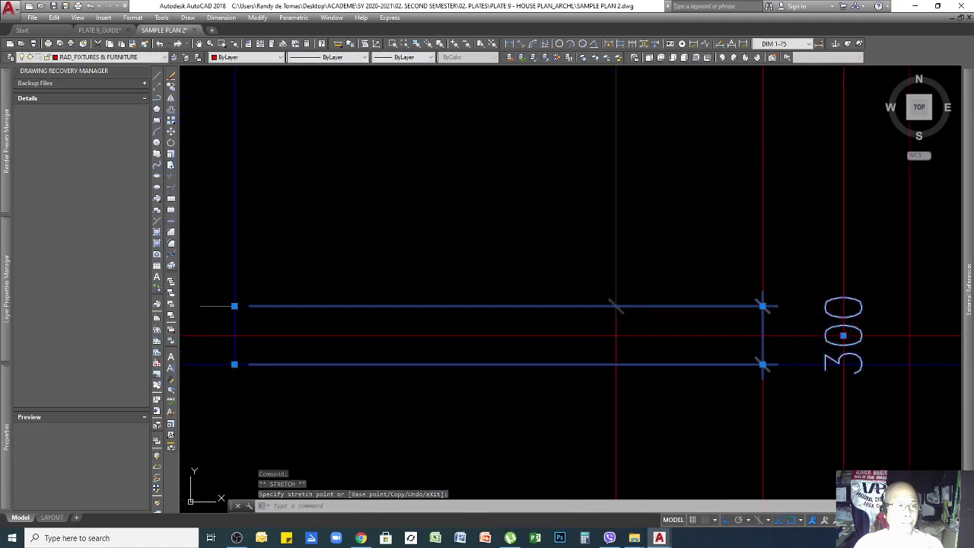
{"action": "left_click", "coordinate": [843, 335]}
{"action": "left_click", "coordinate": [735, 335]}
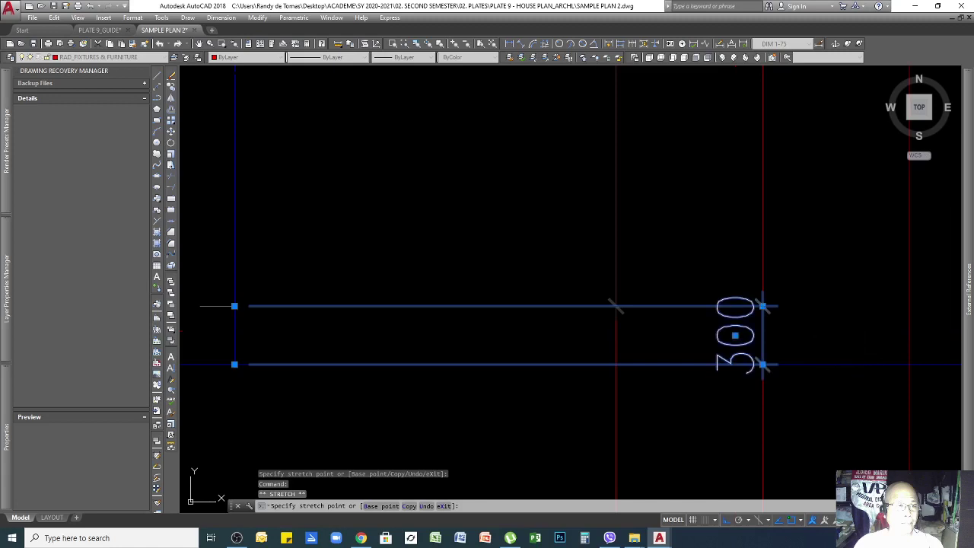
{"action": "key", "text": "Escape"}
{"action": "key", "text": "Escape"}
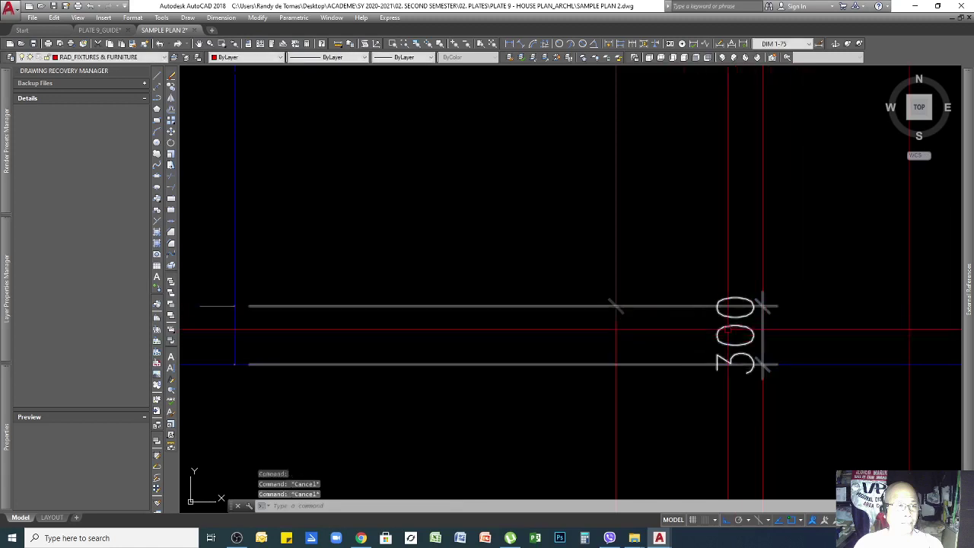
Step: Stretch the floor-to-eave dimension outward to align with the ground-to-floor dimension
{"action": "scroll", "coordinate": [823, 400], "scroll_direction": "down", "scroll_amount": 2}
{"action": "left_click", "coordinate": [731, 254]}
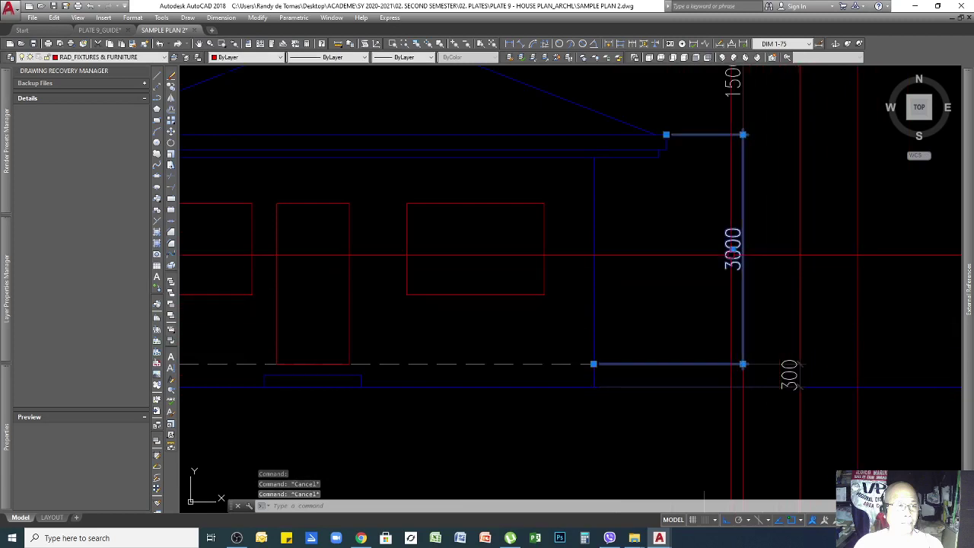
{"action": "left_click", "coordinate": [743, 364]}
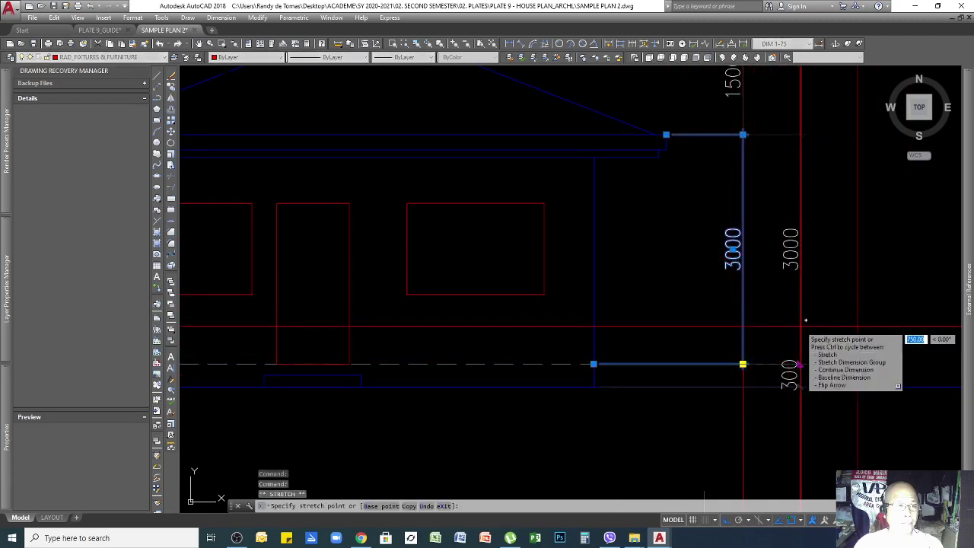
{"action": "left_click", "coordinate": [799, 364]}
{"action": "key", "text": "Escape"}
{"action": "key", "text": "Escape"}
Step: Stretch the eave-to-ridge roof dimension outward to align with the dimensions below it
{"action": "scroll", "coordinate": [790, 393], "scroll_direction": "down", "scroll_amount": 4}
{"action": "scroll", "coordinate": [797, 271], "scroll_direction": "up", "scroll_amount": 4}
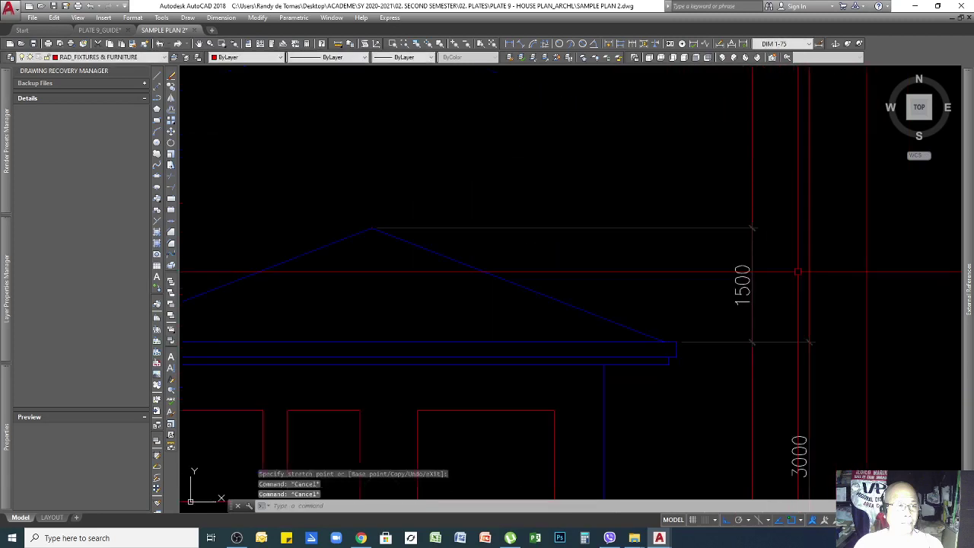
{"action": "left_click", "coordinate": [752, 228]}
{"action": "left_click", "coordinate": [809, 227]}
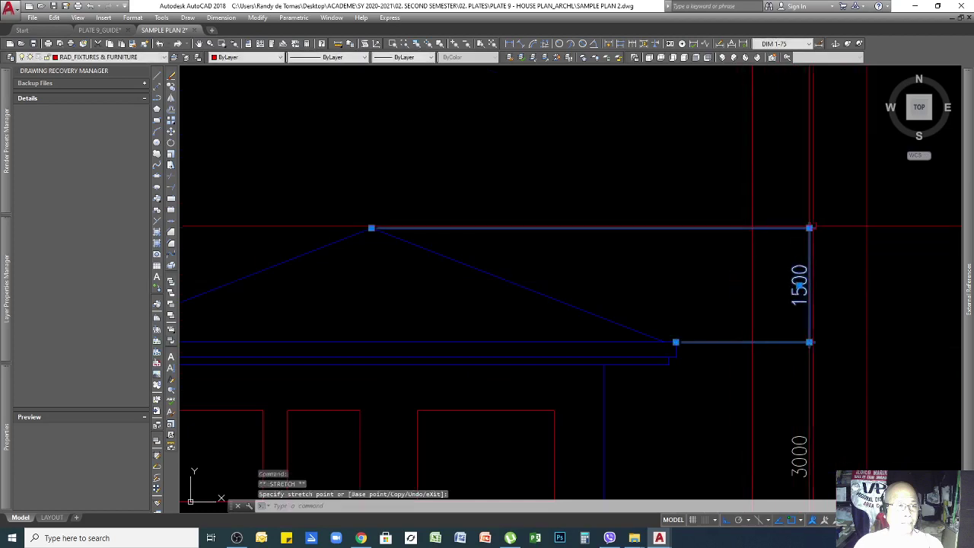
{"action": "key", "text": "Escape"}
{"action": "key", "text": "Escape"}
Step: Add a linear dimension from the hidden floor line to the right window's sill, placed on the inner construction line
{"action": "scroll", "coordinate": [816, 284], "scroll_direction": "up", "scroll_amount": 3}
{"action": "scroll", "coordinate": [790, 279], "scroll_direction": "down", "scroll_amount": 5}
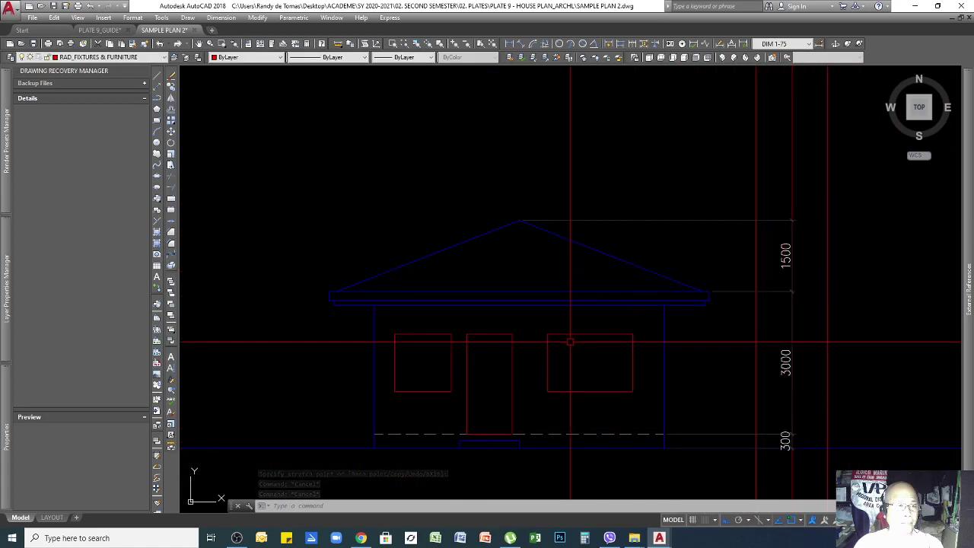
{"action": "left_click", "coordinate": [510, 44]}
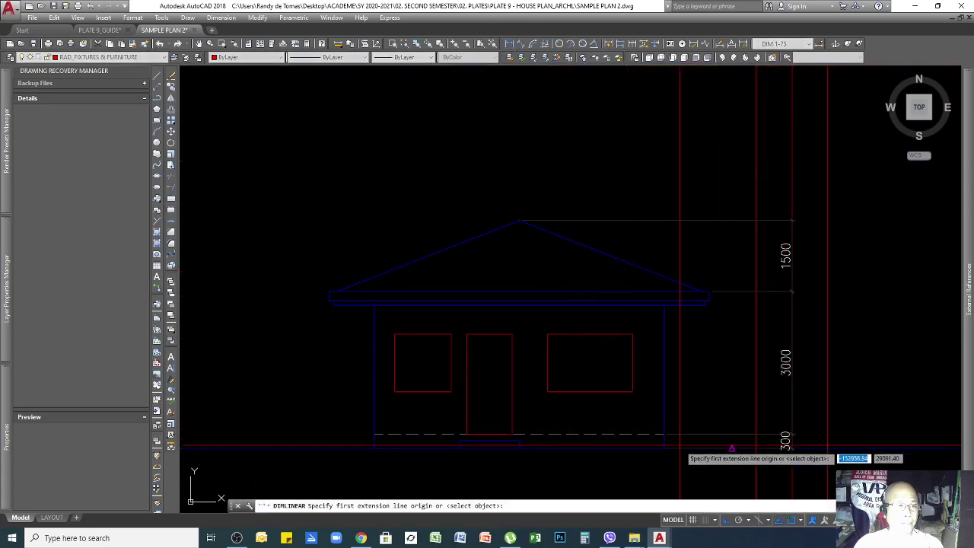
{"action": "scroll", "coordinate": [672, 461], "scroll_direction": "up", "scroll_amount": 3}
{"action": "left_click", "coordinate": [649, 420]}
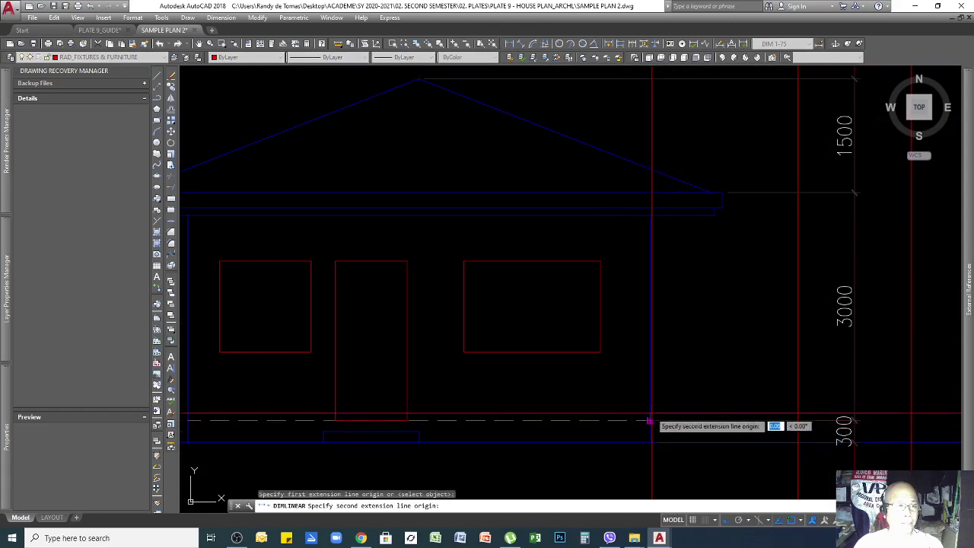
{"action": "left_click", "coordinate": [601, 353]}
{"action": "left_click", "coordinate": [797, 357]}
Step: Dimension the right window's height, in line with the sill-height dimension
{"action": "key", "text": "Return"}
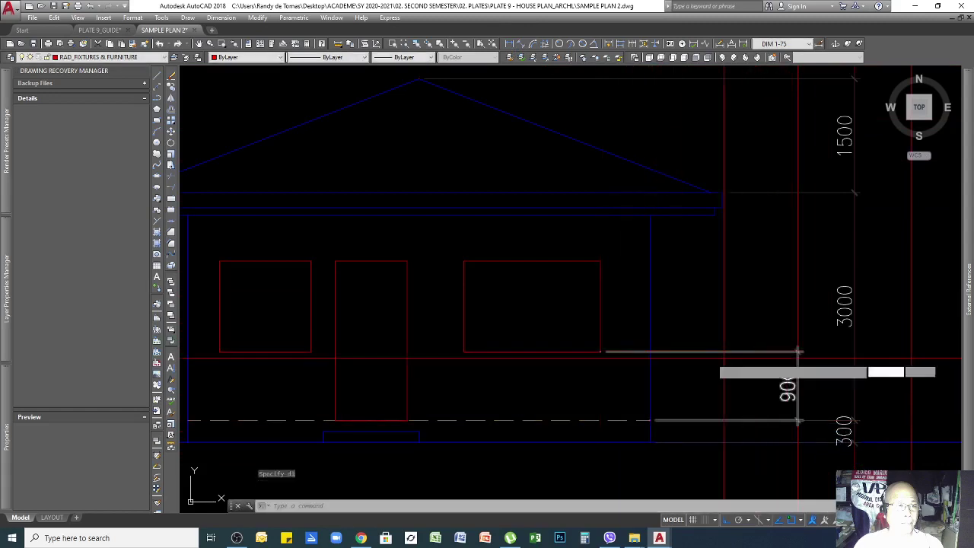
{"action": "left_click", "coordinate": [600, 352]}
{"action": "left_click", "coordinate": [600, 261]}
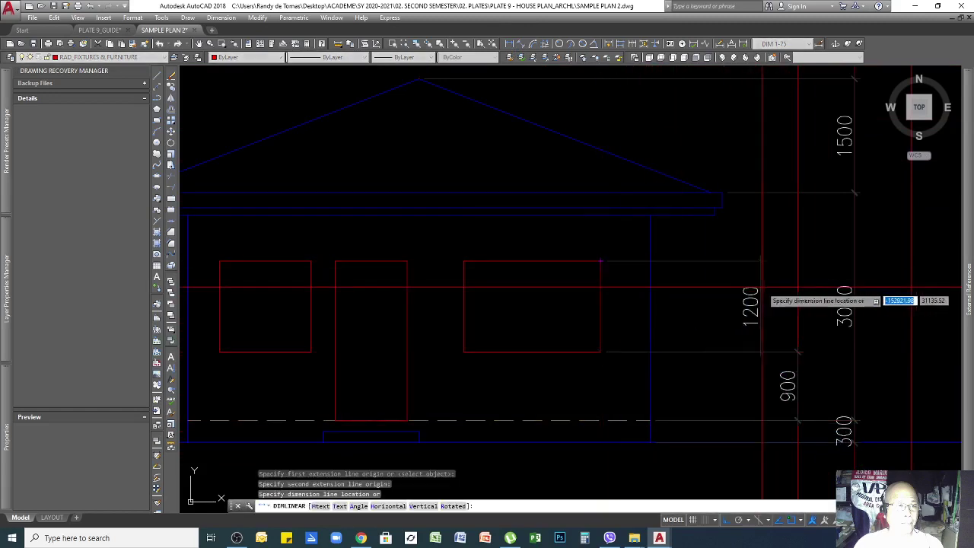
{"action": "left_click", "coordinate": [801, 285]}
Step: Dimension the height from the right window's head to the underside of the eave, in line with the window dimensions
{"action": "key", "text": "Return"}
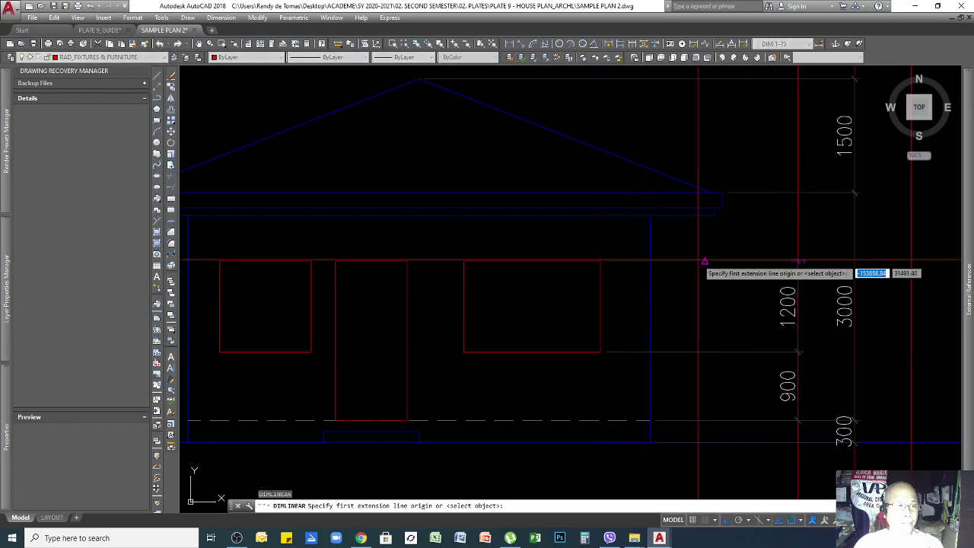
{"action": "left_click", "coordinate": [700, 262]}
{"action": "left_click", "coordinate": [715, 216]}
{"action": "left_click", "coordinate": [797, 217]}
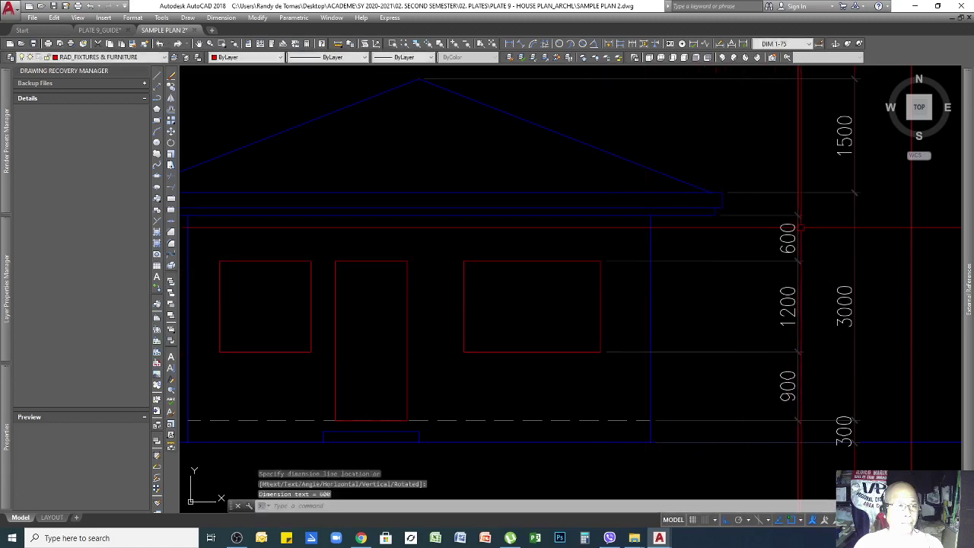
Step: Dimension the right eave's depth from underside to top edge, in line with the window dimensions, and move its text into that column
{"action": "key", "text": "Return"}
{"action": "left_click", "coordinate": [717, 215]}
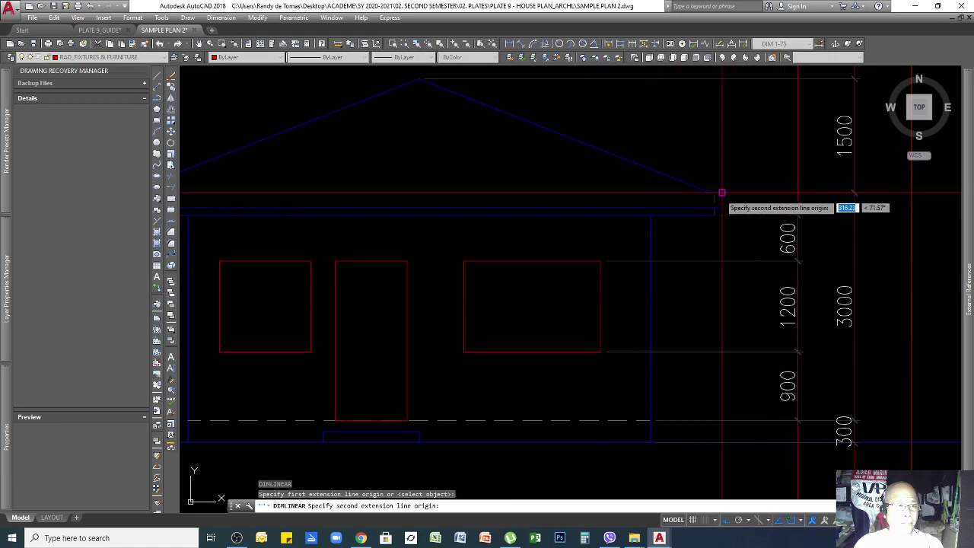
{"action": "left_click", "coordinate": [717, 192]}
{"action": "left_click", "coordinate": [795, 187]}
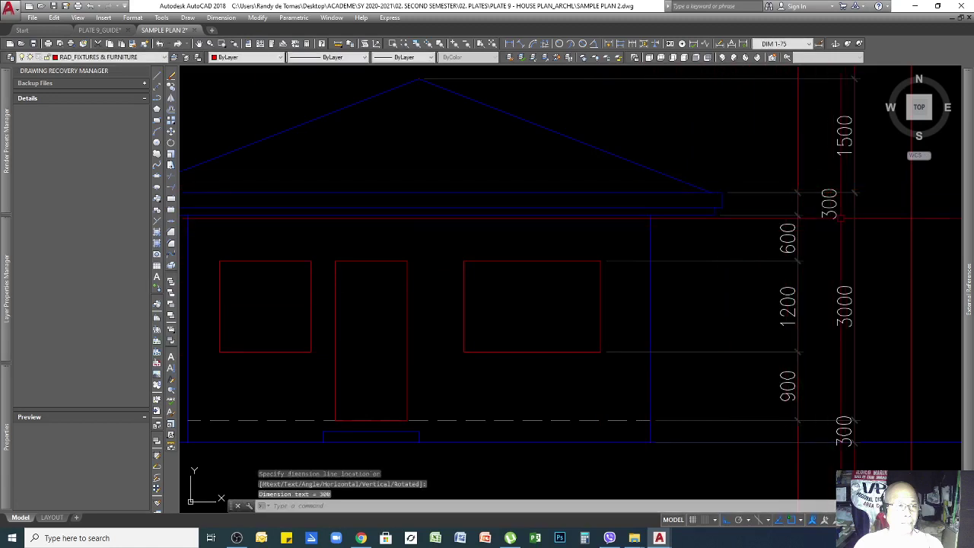
{"action": "left_click", "coordinate": [830, 206]}
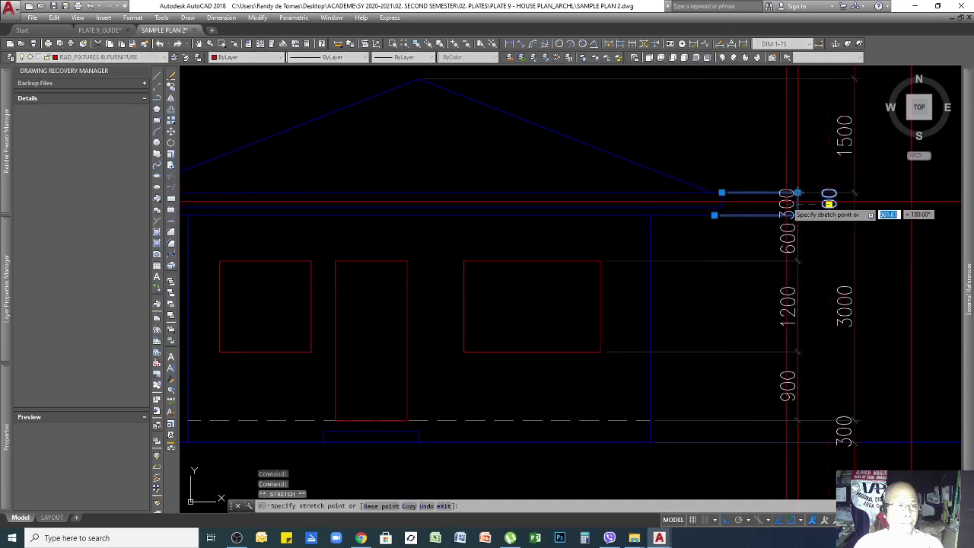
{"action": "left_click", "coordinate": [830, 204]}
{"action": "key", "text": "Escape"}
{"action": "scroll", "coordinate": [788, 202], "scroll_direction": "down", "scroll_amount": 7}
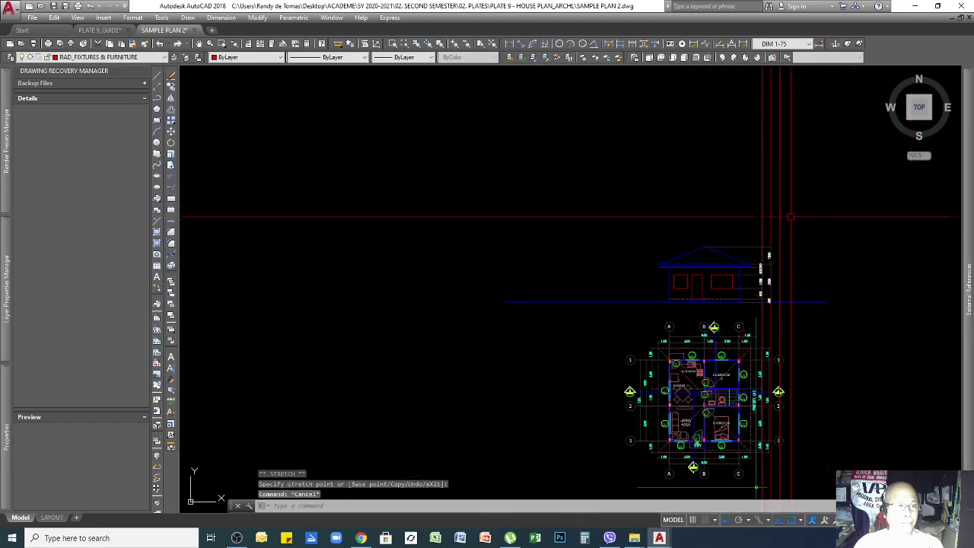
{"action": "left_click", "coordinate": [791, 217]}
{"action": "left_click", "coordinate": [697, 207]}
{"action": "key", "text": "Delete"}
{"action": "scroll", "coordinate": [815, 312], "scroll_direction": "up", "scroll_amount": 5}
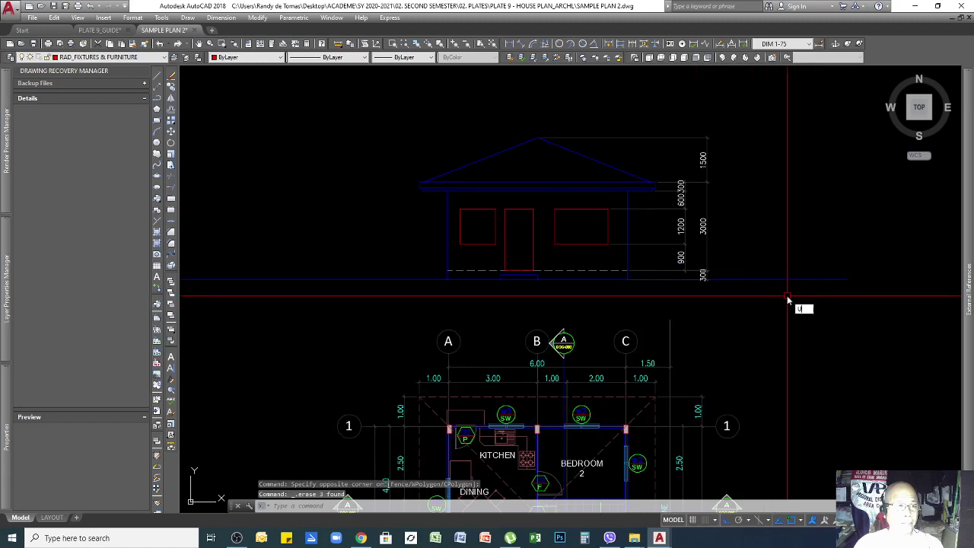
{"action": "scroll", "coordinate": [761, 295], "scroll_direction": "down", "scroll_amount": 5}
{"action": "type", "text": "u"}
{"action": "key", "text": "Return"}
Step: Add a linear dimension for the overall height from roof ridge to ground line, placed on the outermost vertical construction line
{"action": "scroll", "coordinate": [792, 273], "scroll_direction": "up", "scroll_amount": 5}
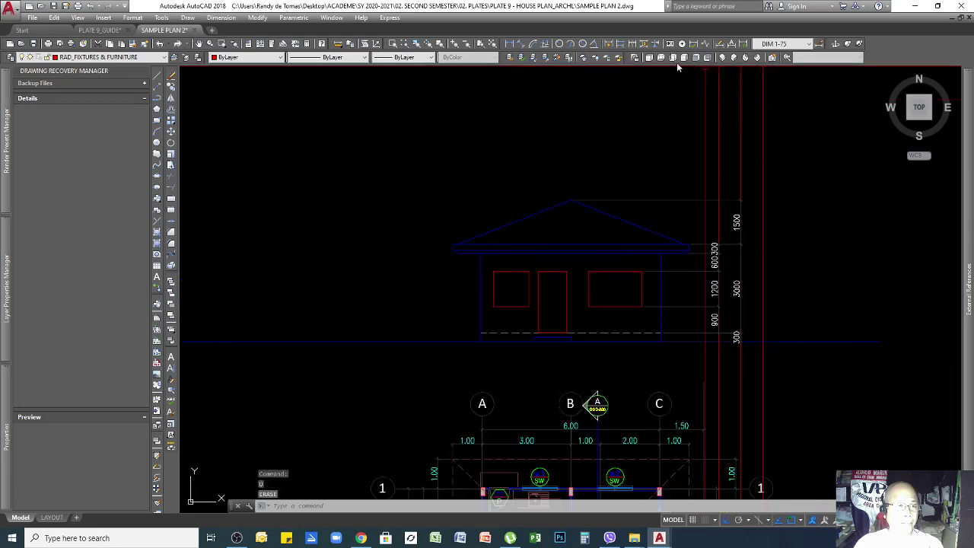
{"action": "left_click", "coordinate": [509, 44]}
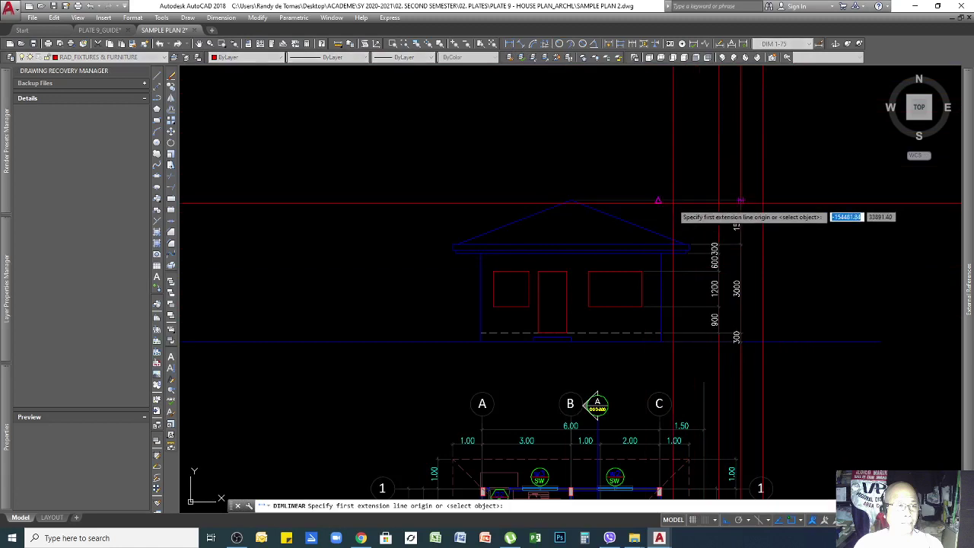
{"action": "left_click", "coordinate": [659, 202]}
{"action": "left_click", "coordinate": [659, 342]}
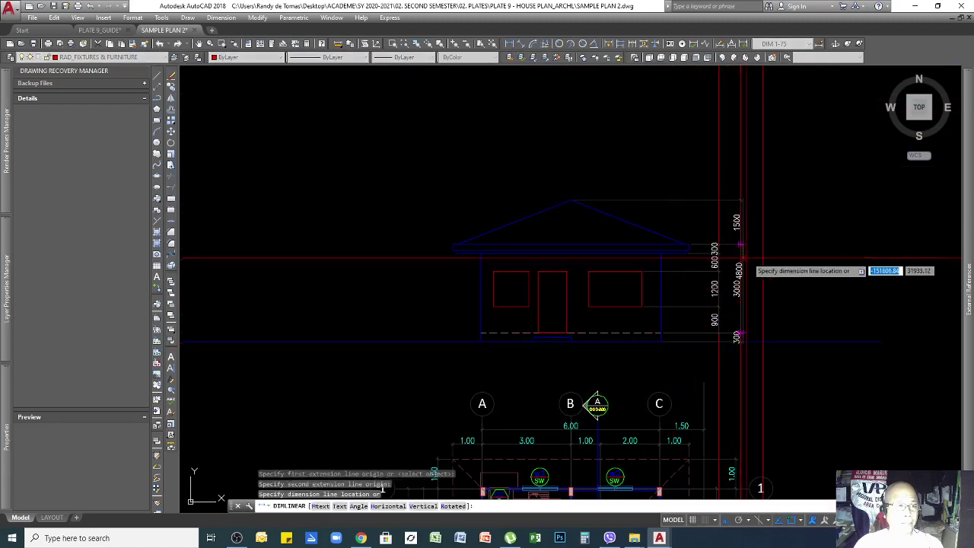
{"action": "left_click", "coordinate": [763, 276]}
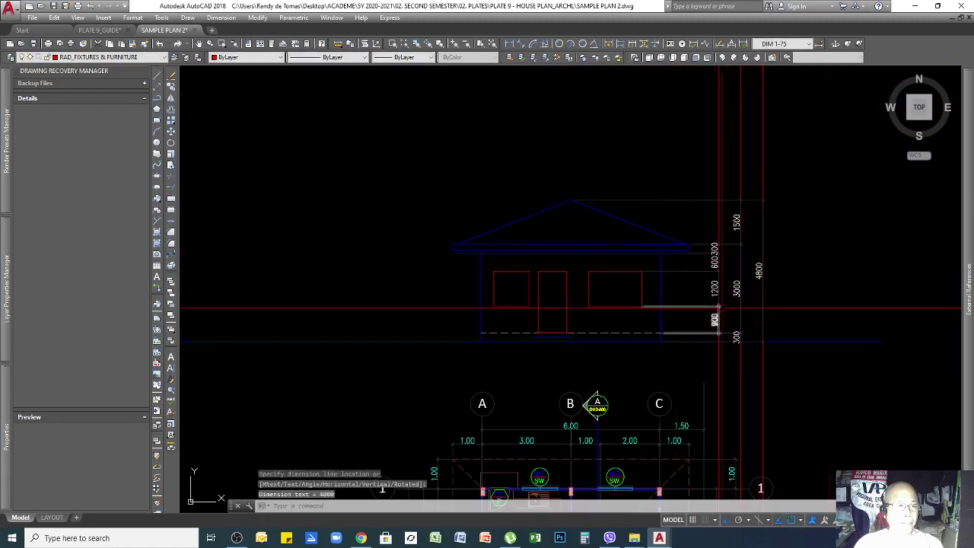
Step: Erase the three vertical construction lines used to align the height dimensions
{"action": "left_click", "coordinate": [790, 168]}
{"action": "left_click", "coordinate": [646, 141]}
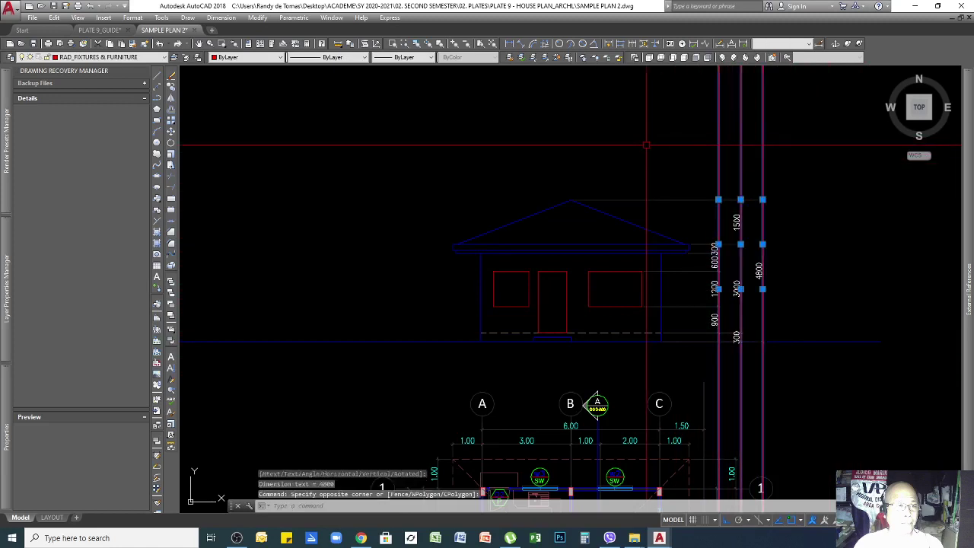
{"action": "key", "text": "Delete"}
Step: Shorten the ground line at both ends so it spans only between the outer faces of the house walls
{"action": "left_click", "coordinate": [885, 323]}
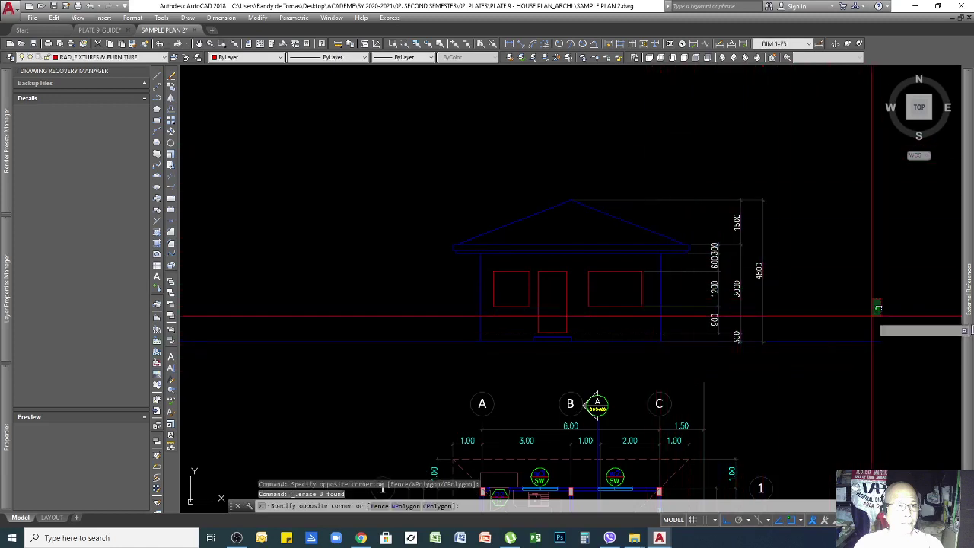
{"action": "left_click", "coordinate": [819, 363]}
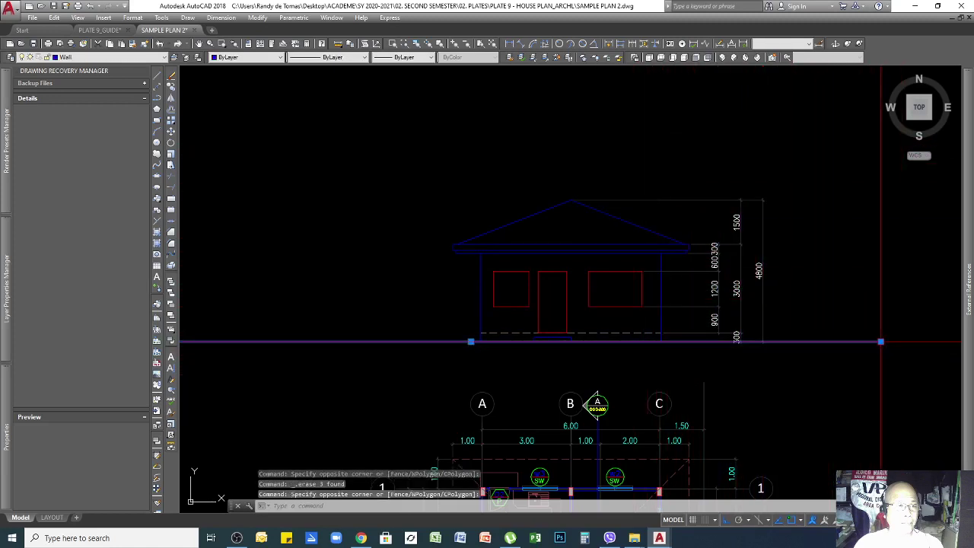
{"action": "left_click", "coordinate": [881, 342]}
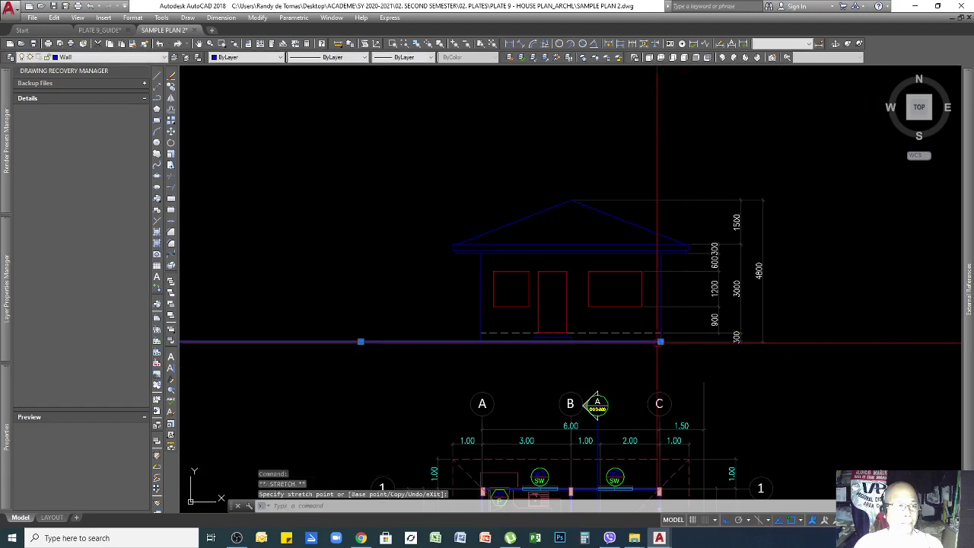
{"action": "scroll", "coordinate": [776, 336], "scroll_direction": "down", "scroll_amount": 2}
{"action": "left_click", "coordinate": [331, 335]}
{"action": "left_click", "coordinate": [336, 336]}
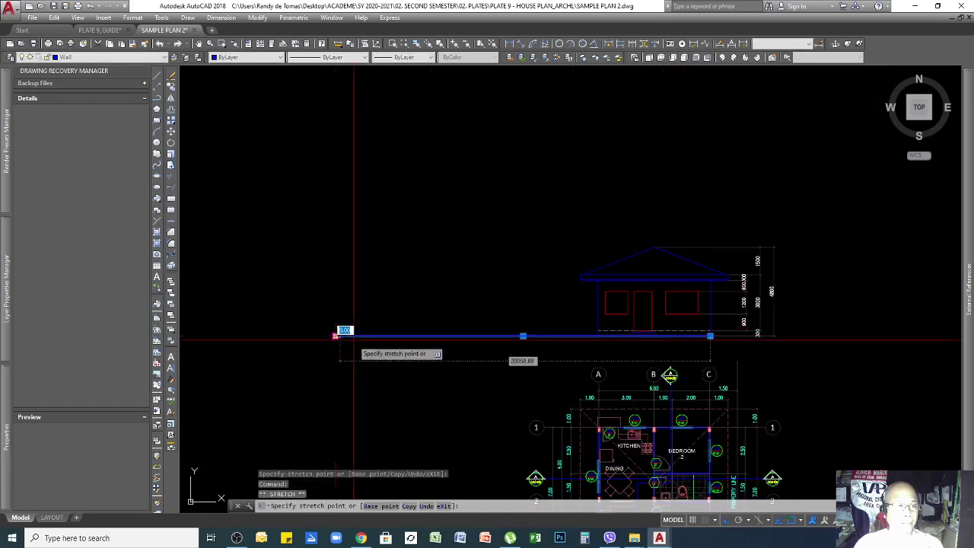
{"action": "left_click", "coordinate": [598, 336]}
Step: Stretch both ends of the ground line outward beyond the walls, to just past the eave overhangs
{"action": "scroll", "coordinate": [722, 352], "scroll_direction": "up", "scroll_amount": 2}
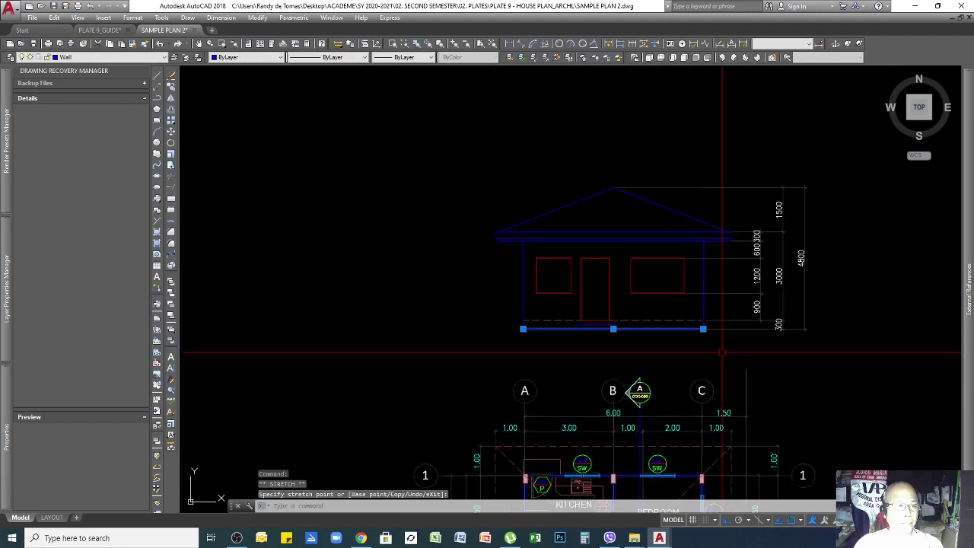
{"action": "scroll", "coordinate": [591, 341], "scroll_direction": "up", "scroll_amount": 3}
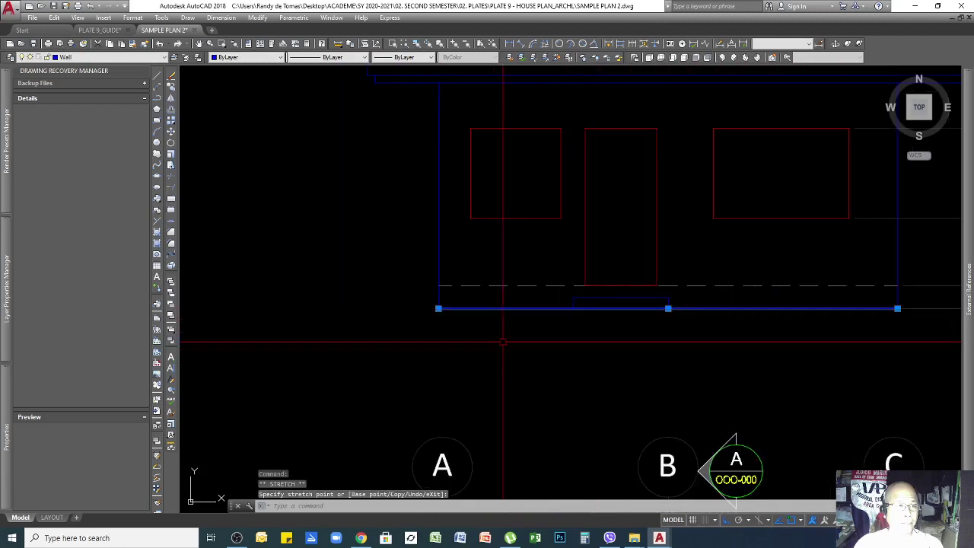
{"action": "scroll", "coordinate": [517, 350], "scroll_direction": "down", "scroll_amount": 3}
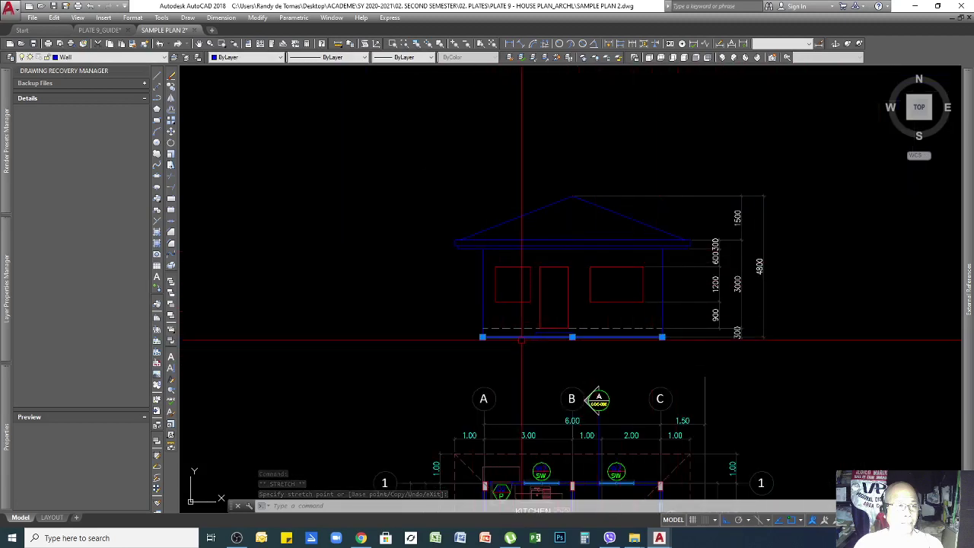
{"action": "scroll", "coordinate": [500, 342], "scroll_direction": "up", "scroll_amount": 4}
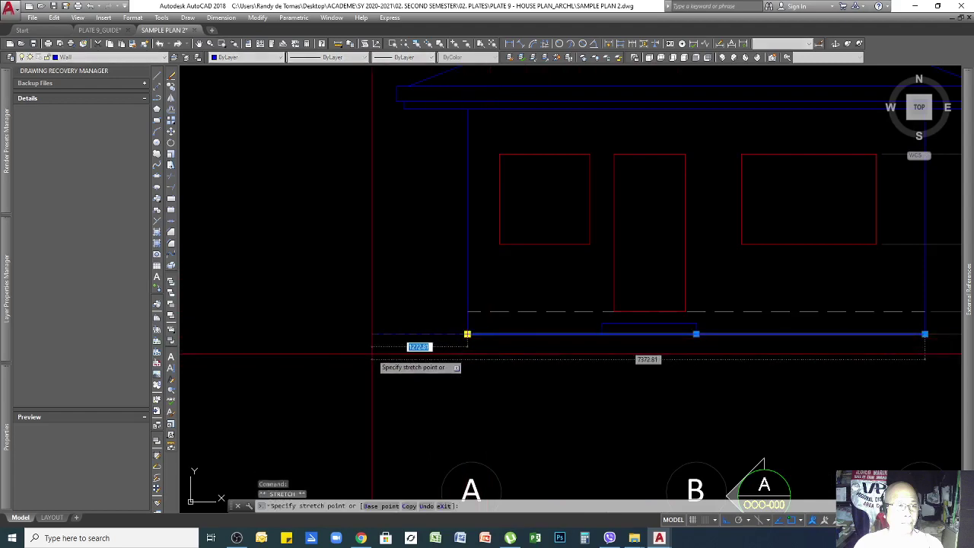
{"action": "scroll", "coordinate": [387, 355], "scroll_direction": "down", "scroll_amount": 2}
{"action": "scroll", "coordinate": [678, 351], "scroll_direction": "up", "scroll_amount": 4}
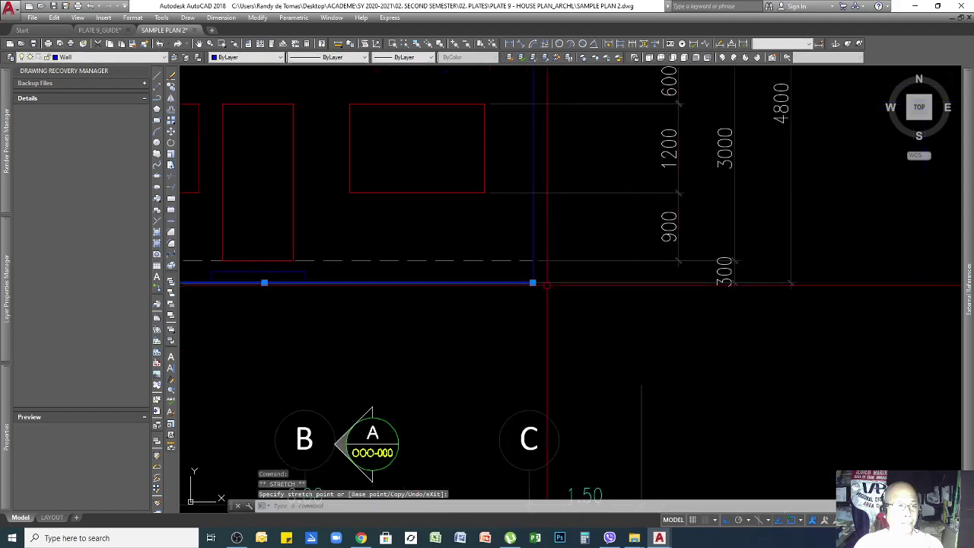
{"action": "key", "text": "Escape"}
{"action": "key", "text": "Escape"}
Step: Examine where the ground line meets the extension lines of the height dimensions beyond the right wall
{"action": "scroll", "coordinate": [646, 329], "scroll_direction": "down", "scroll_amount": 3}
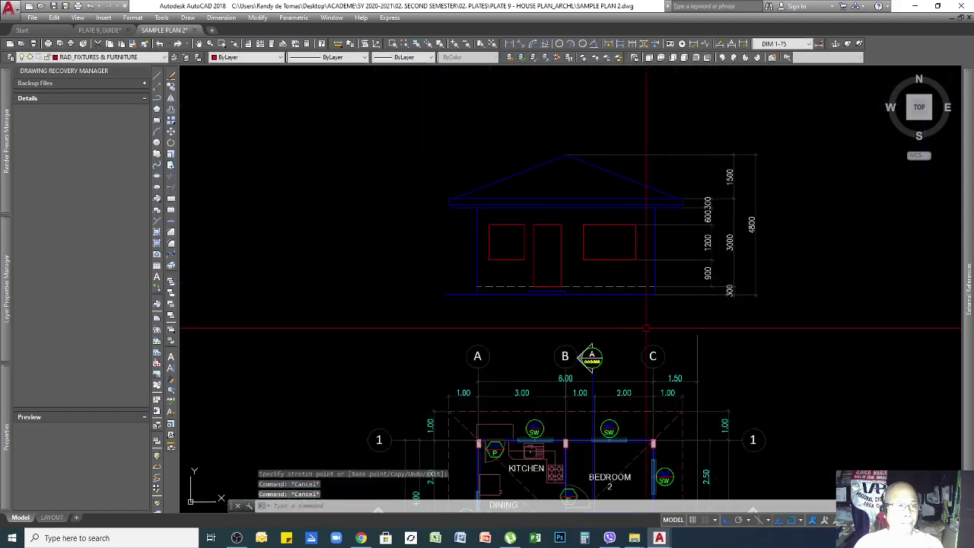
{"action": "scroll", "coordinate": [654, 302], "scroll_direction": "up", "scroll_amount": 4}
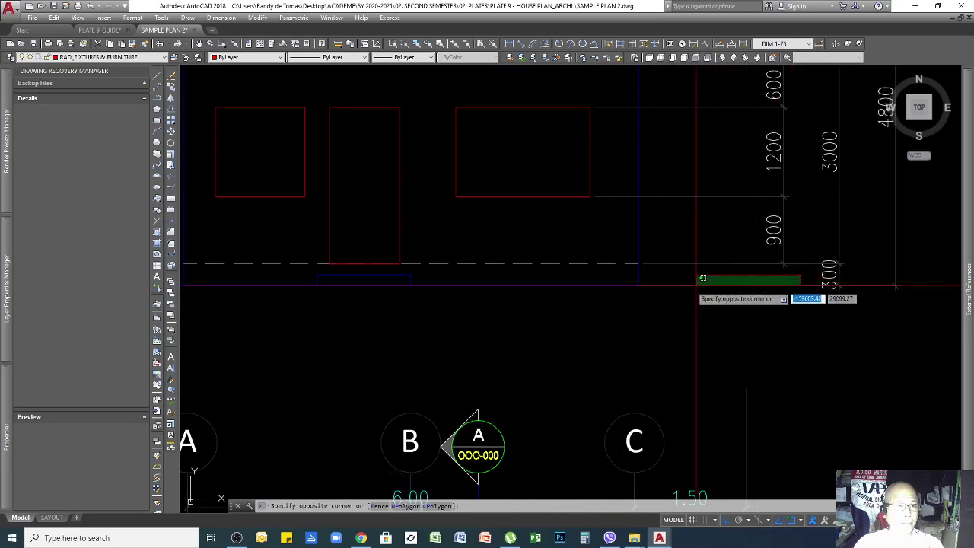
{"action": "key", "text": "Escape"}
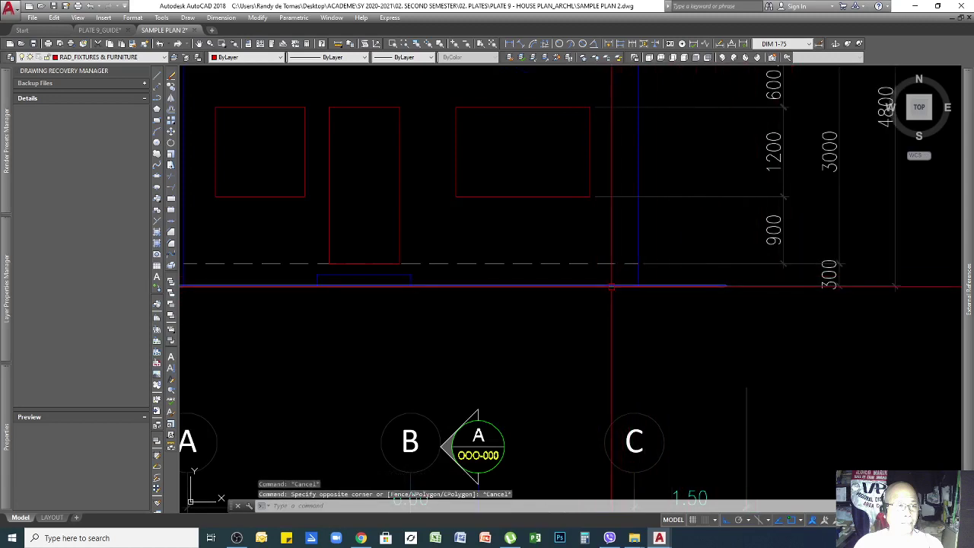
{"action": "left_click", "coordinate": [612, 287]}
{"action": "key", "text": "Escape"}
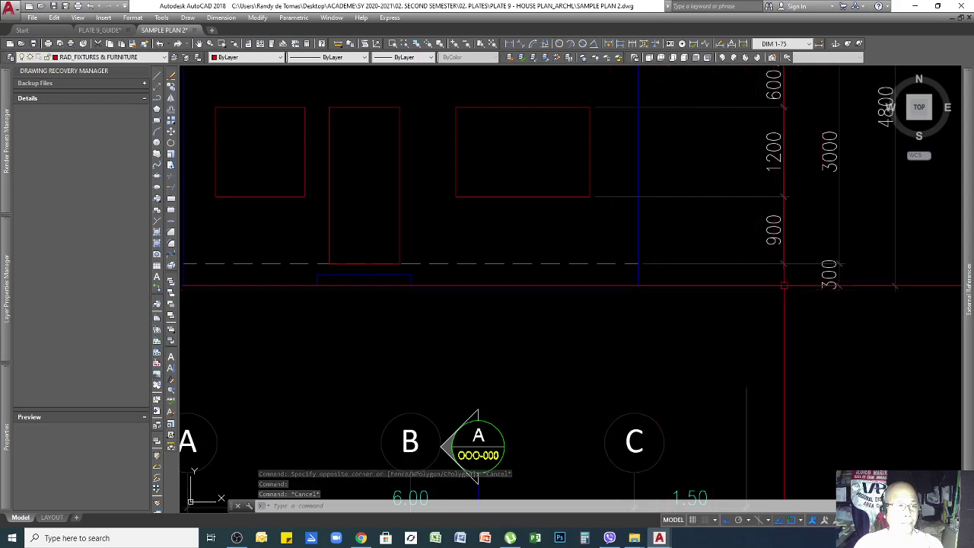
{"action": "left_click", "coordinate": [526, 287]}
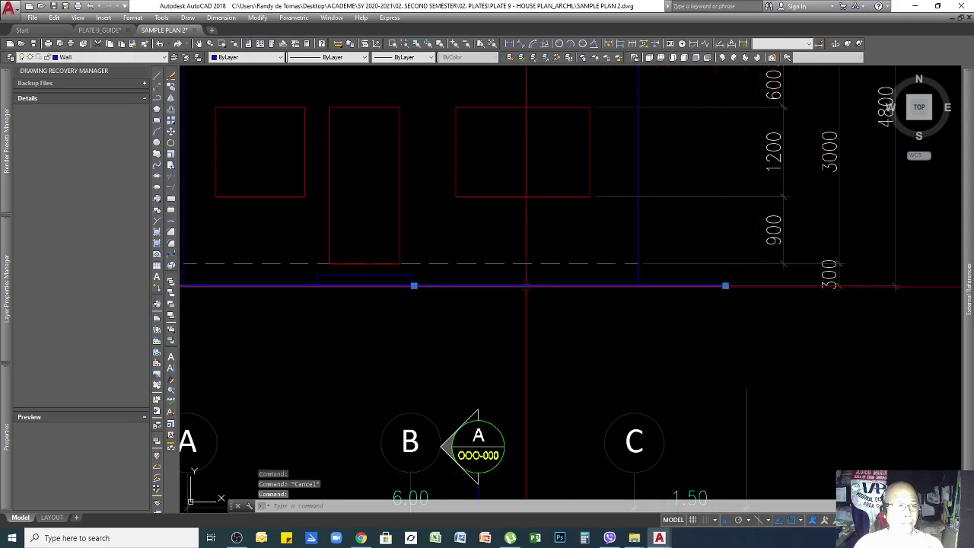
{"action": "key", "text": "Escape"}
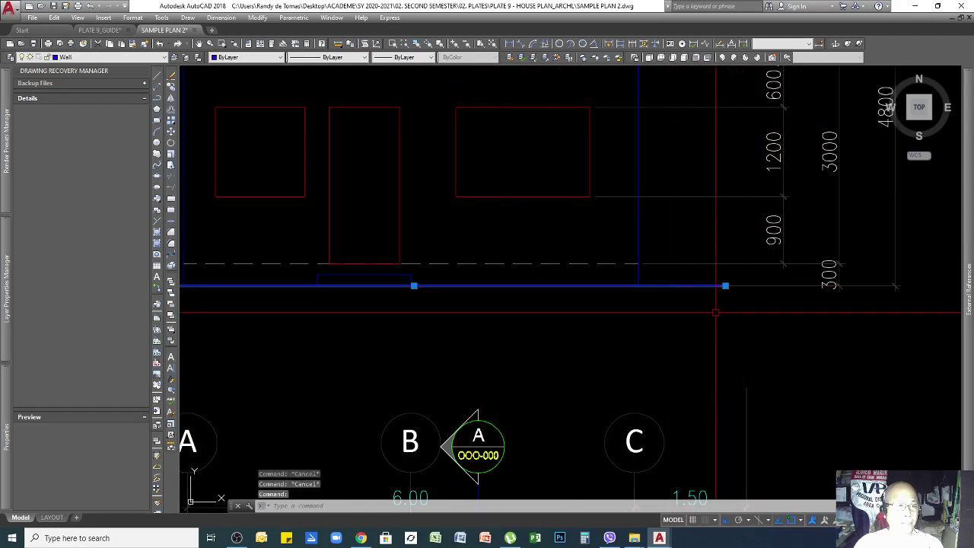
{"action": "key", "text": "Escape"}
{"action": "left_click", "coordinate": [581, 285]}
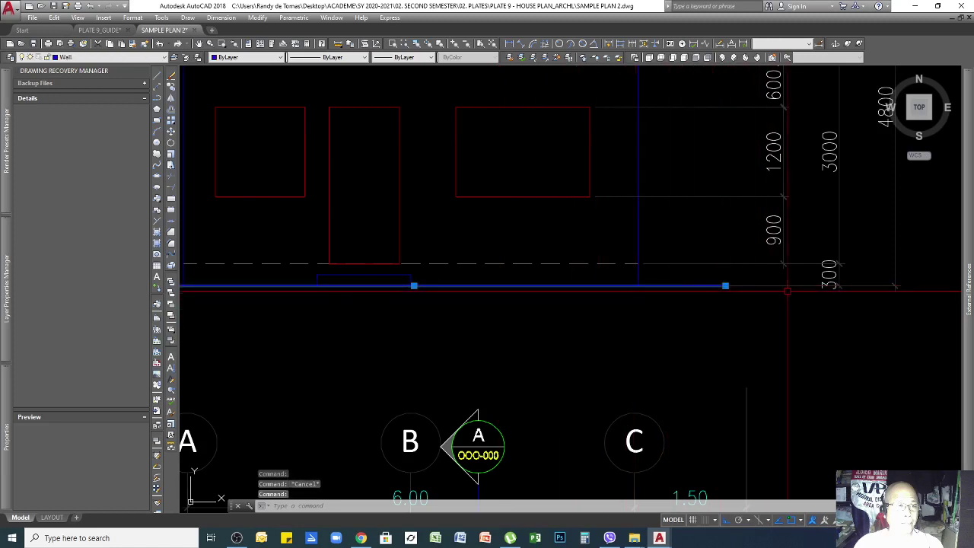
{"action": "key", "text": "Escape"}
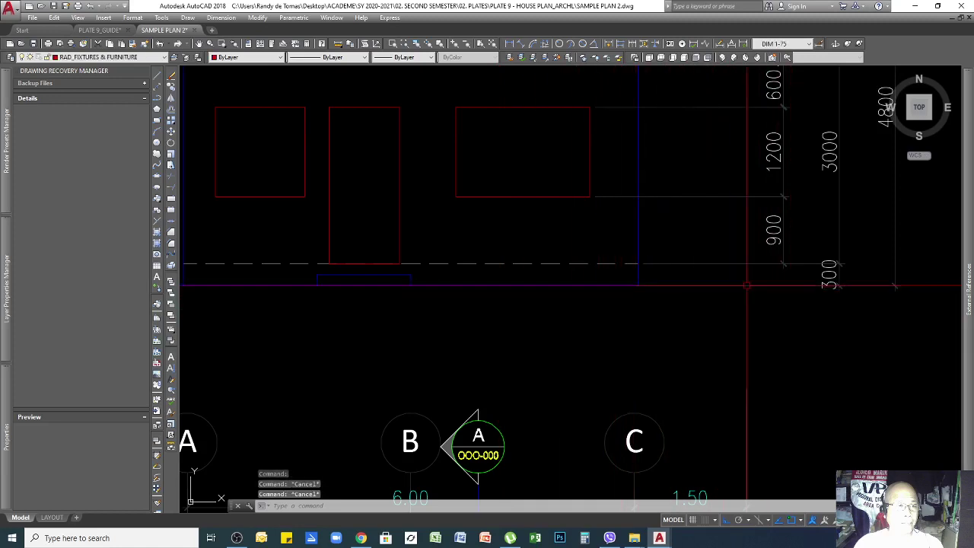
{"action": "left_click", "coordinate": [804, 279]}
{"action": "left_click", "coordinate": [796, 303]}
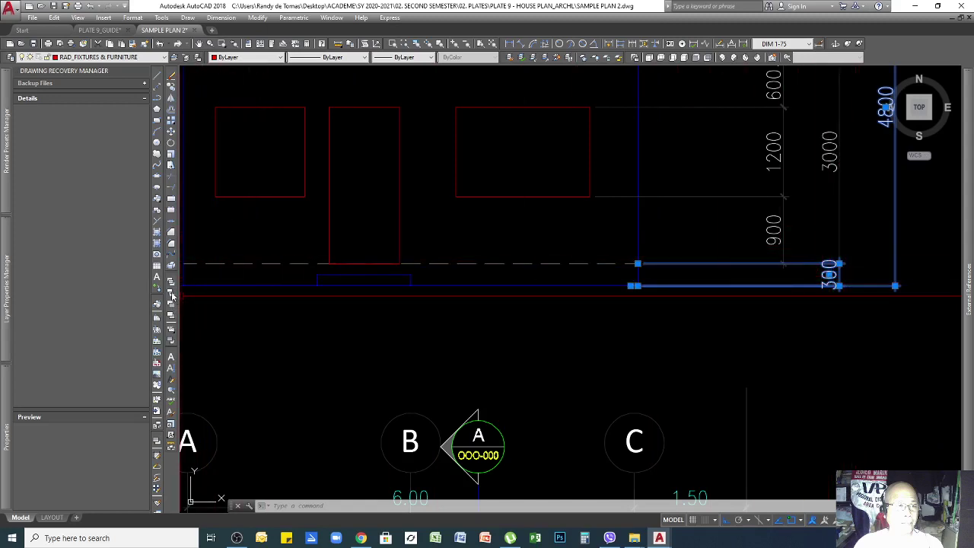
{"action": "key", "text": "Escape"}
{"action": "left_click", "coordinate": [636, 286]}
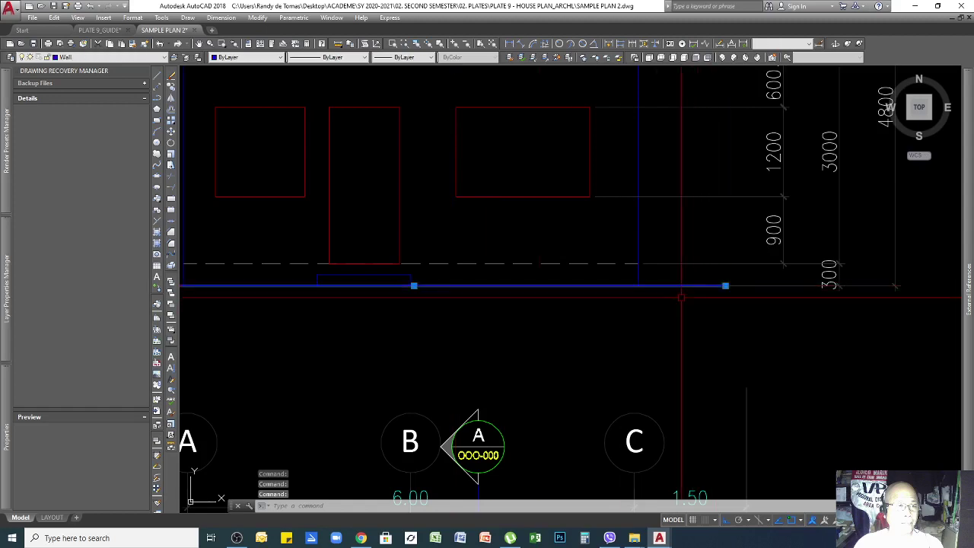
{"action": "key", "text": "Escape"}
{"action": "scroll", "coordinate": [694, 300], "scroll_direction": "down", "scroll_amount": 2}
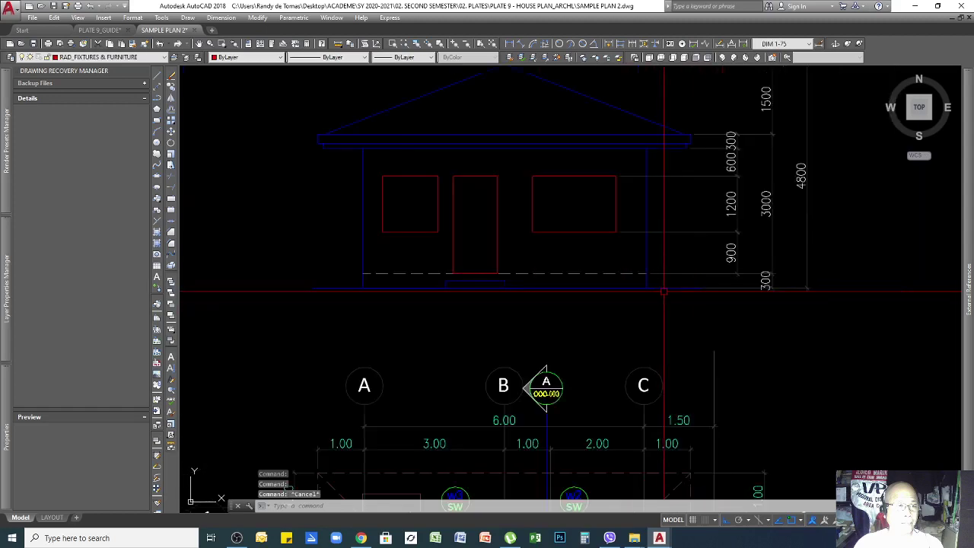
{"action": "scroll", "coordinate": [708, 320], "scroll_direction": "down", "scroll_amount": 2}
{"action": "scroll", "coordinate": [718, 265], "scroll_direction": "down", "scroll_amount": 1}
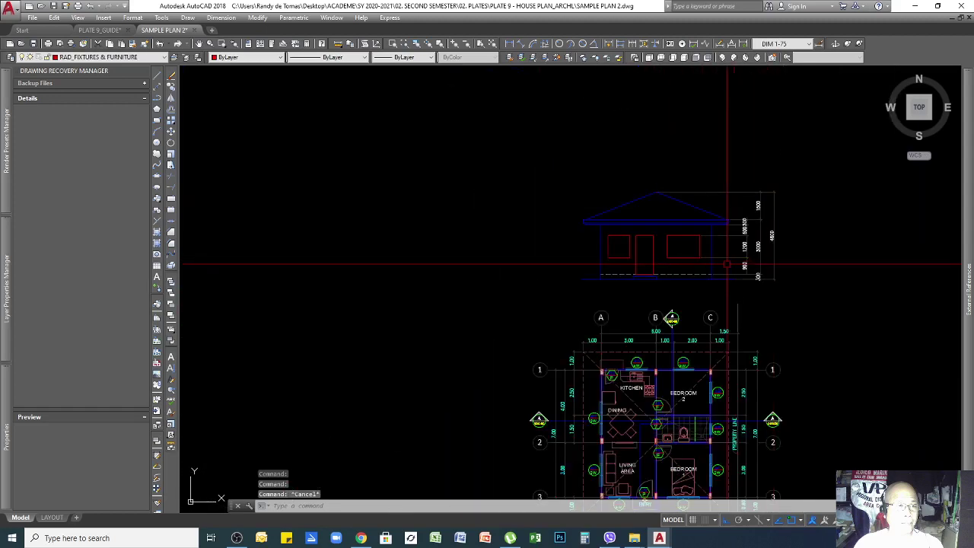
Step: Offset both sloping roof lines 150 toward the inside of the gable
{"action": "scroll", "coordinate": [650, 206], "scroll_direction": "up", "scroll_amount": 3}
{"action": "scroll", "coordinate": [731, 194], "scroll_direction": "up", "scroll_amount": 4}
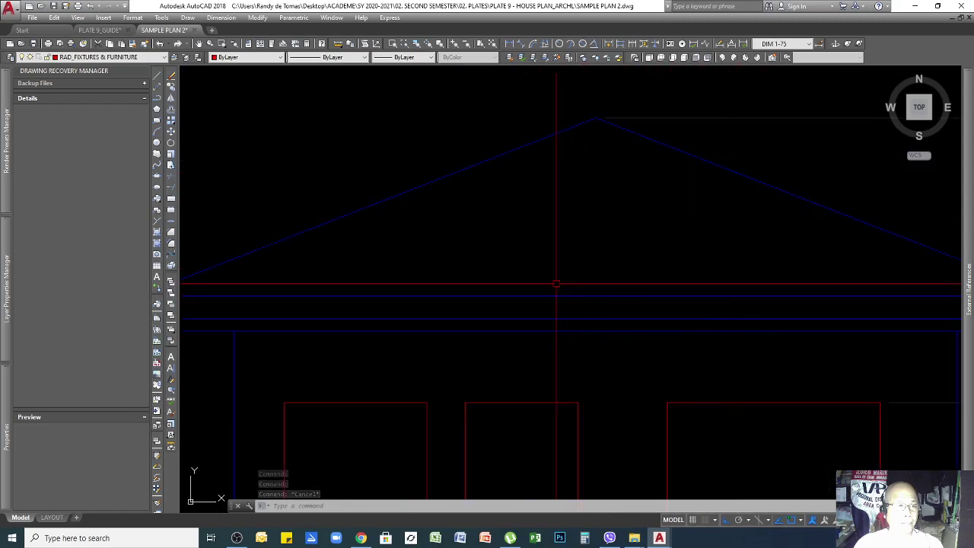
{"action": "right_click", "coordinate": [703, 289]}
{"action": "left_click", "coordinate": [731, 307]}
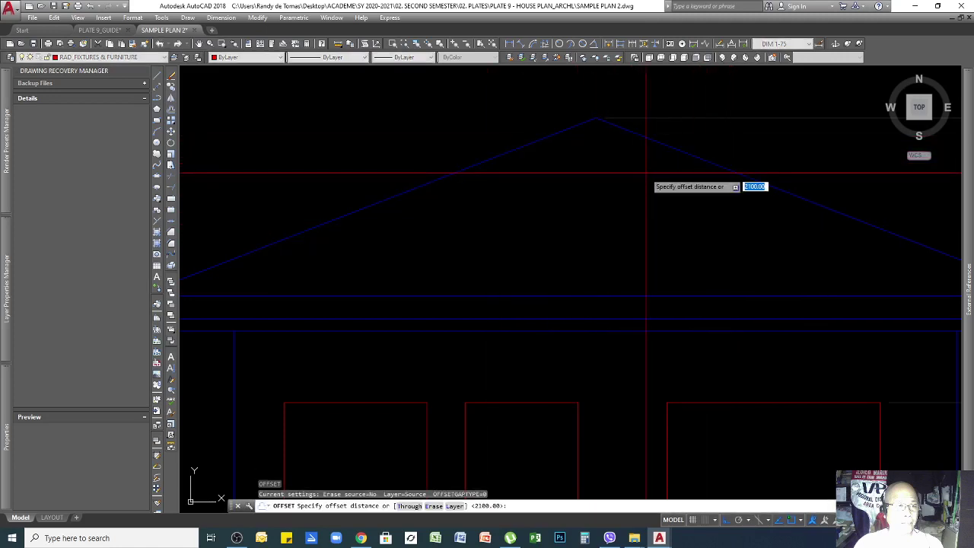
{"action": "type", "text": "150"}
{"action": "key", "text": "Return"}
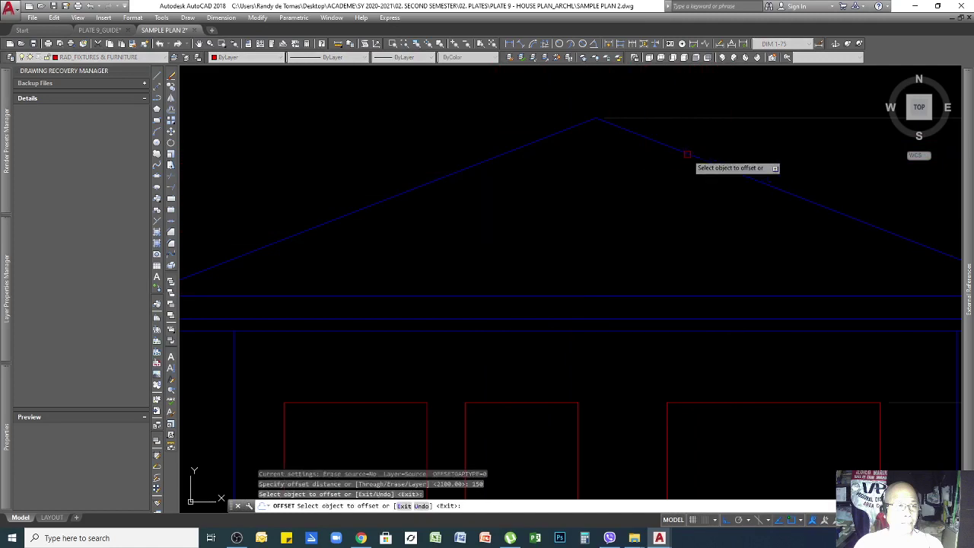
{"action": "left_click", "coordinate": [688, 155]}
{"action": "left_click", "coordinate": [528, 164]}
{"action": "left_click", "coordinate": [512, 155]}
{"action": "left_click", "coordinate": [589, 196]}
{"action": "key", "text": "Return"}
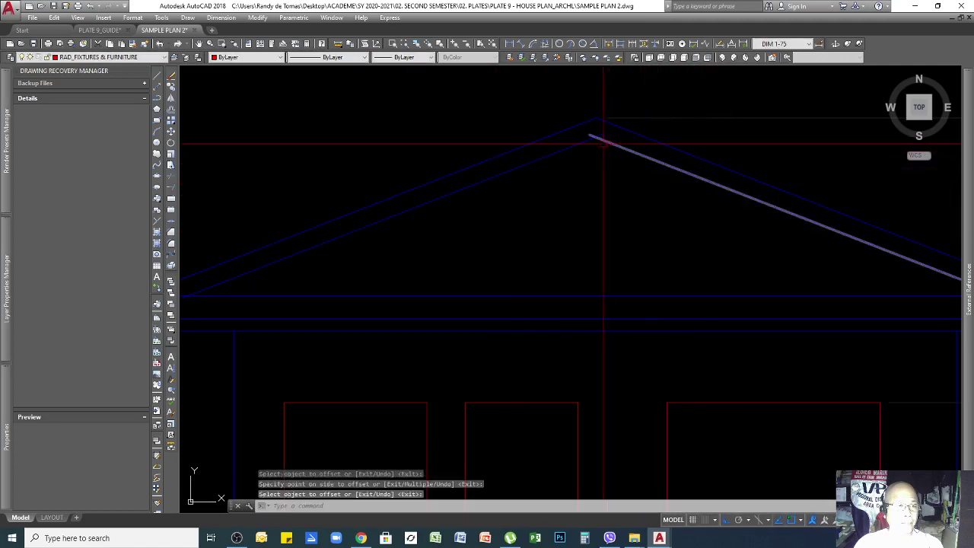
Step: Trim the crossing ends of the two inner sloping roof lines so they meet at the apex
{"action": "type", "text": "TR"}
{"action": "key", "text": "Return"}
{"action": "scroll", "coordinate": [601, 134], "scroll_direction": "up", "scroll_amount": 4}
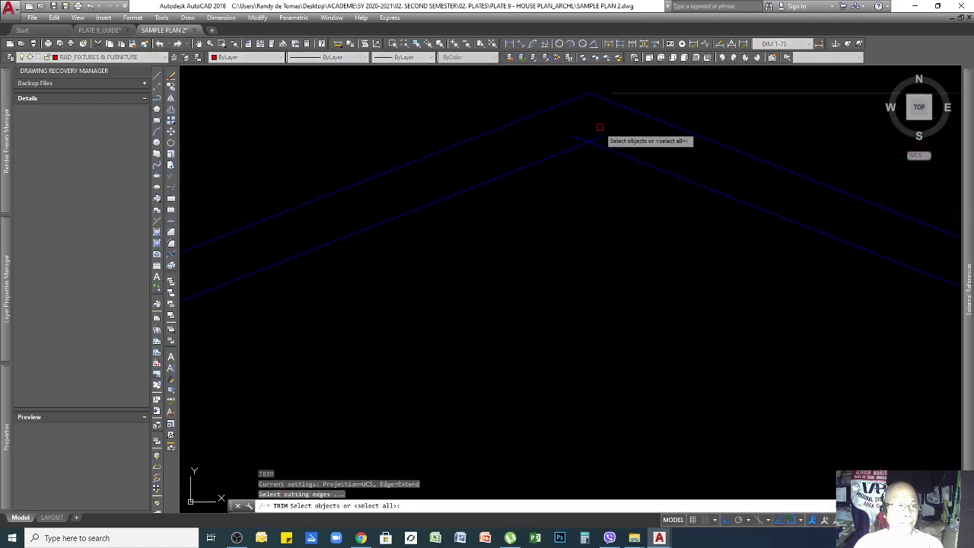
{"action": "key", "text": "Return"}
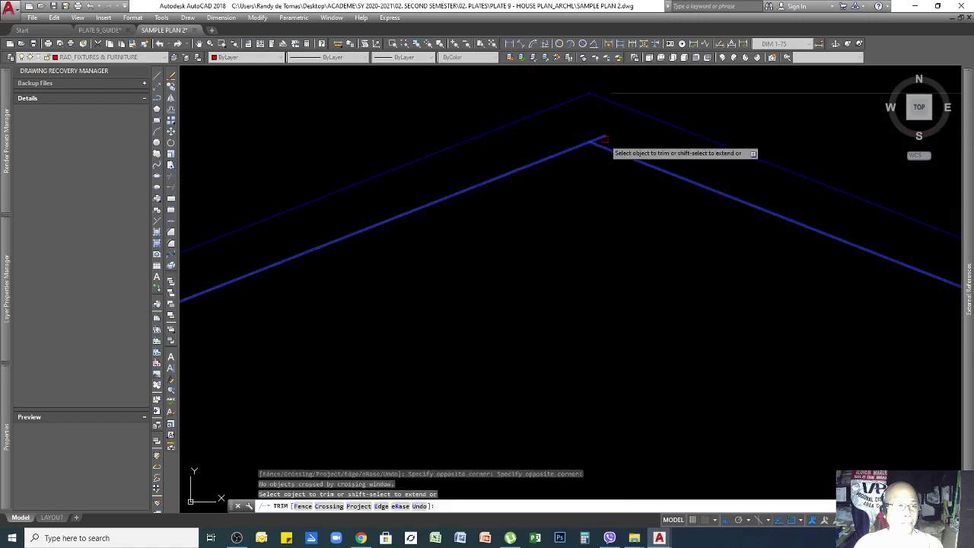
{"action": "scroll", "coordinate": [553, 131], "scroll_direction": "down", "scroll_amount": 4}
{"action": "key", "text": "Return"}
Step: Trim the lower ends of both inner sloping lines at the top edge of the eave fascia
{"action": "key", "text": "Return"}
{"action": "scroll", "coordinate": [826, 243], "scroll_direction": "up", "scroll_amount": 2}
{"action": "left_click", "coordinate": [712, 216]}
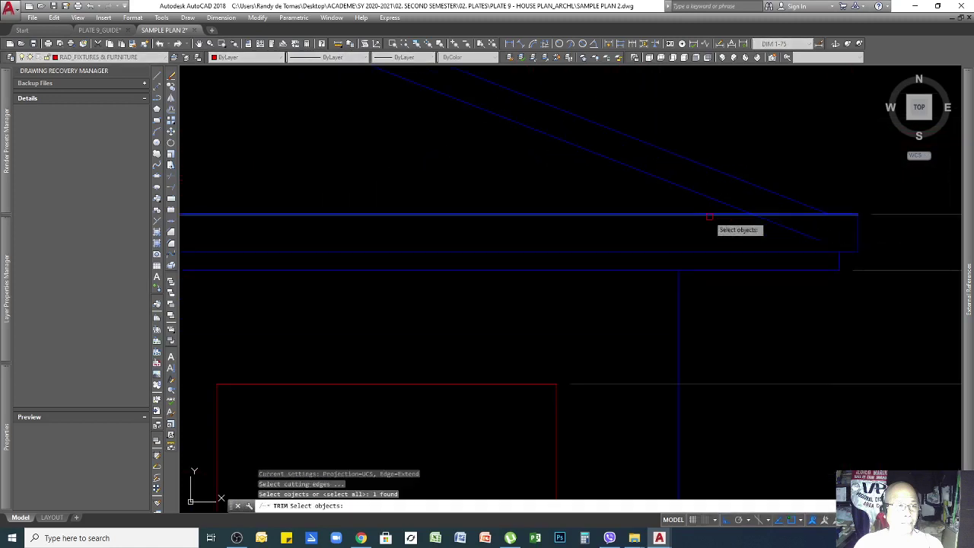
{"action": "key", "text": "Return"}
{"action": "left_click", "coordinate": [795, 223]}
{"action": "left_click", "coordinate": [780, 229]}
{"action": "scroll", "coordinate": [718, 263], "scroll_direction": "down", "scroll_amount": 3}
{"action": "scroll", "coordinate": [555, 233], "scroll_direction": "up", "scroll_amount": 3}
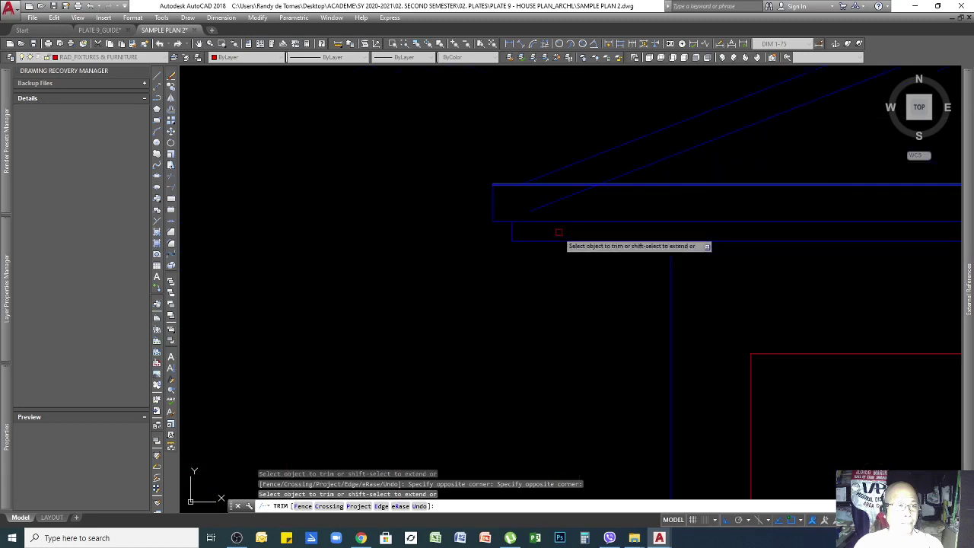
{"action": "key", "text": "Return"}
Step: Match both inner sloping roof lines to the properties of the roof outline in the titled proposed floor plan
{"action": "scroll", "coordinate": [486, 236], "scroll_direction": "down", "scroll_amount": 3}
{"action": "scroll", "coordinate": [577, 208], "scroll_direction": "up", "scroll_amount": 4}
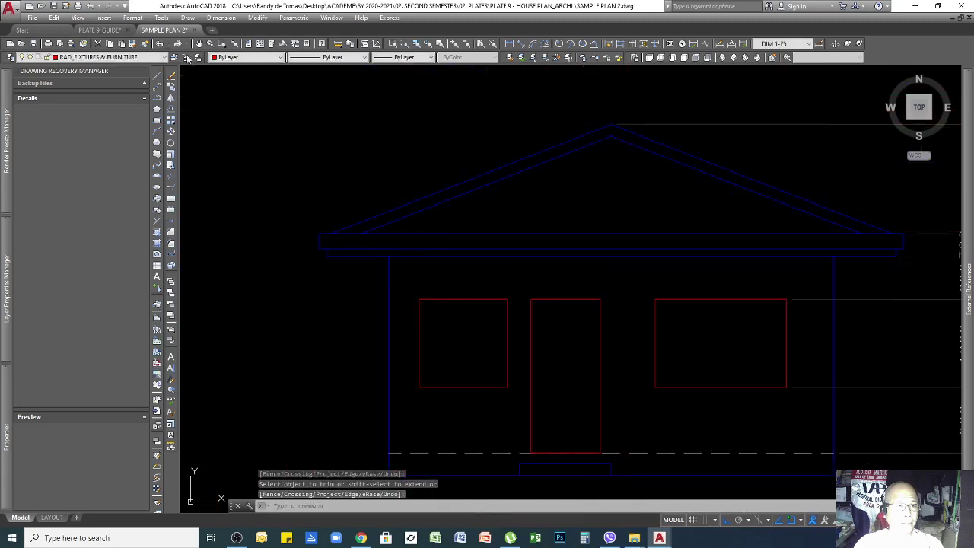
{"action": "left_click", "coordinate": [133, 44]}
{"action": "scroll", "coordinate": [662, 228], "scroll_direction": "down", "scroll_amount": 5}
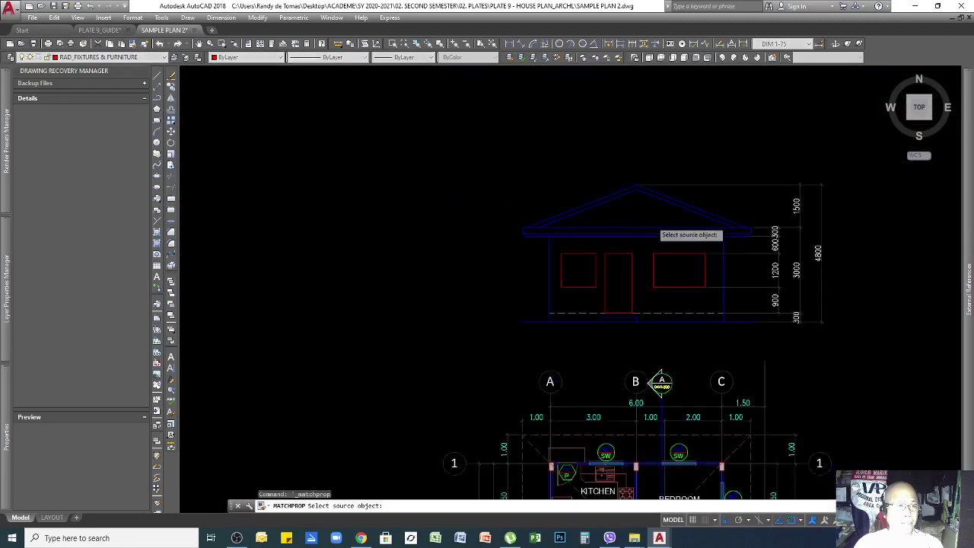
{"action": "scroll", "coordinate": [685, 365], "scroll_direction": "up", "scroll_amount": 3}
{"action": "scroll", "coordinate": [542, 335], "scroll_direction": "down", "scroll_amount": 5}
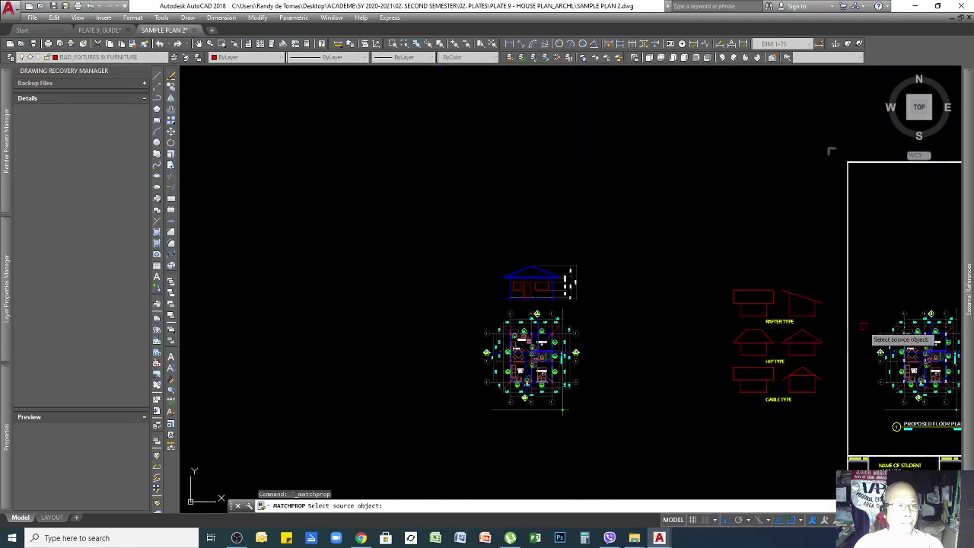
{"action": "scroll", "coordinate": [935, 342], "scroll_direction": "up", "scroll_amount": 5}
{"action": "left_click", "coordinate": [899, 312]}
{"action": "scroll", "coordinate": [599, 278], "scroll_direction": "down", "scroll_amount": 5}
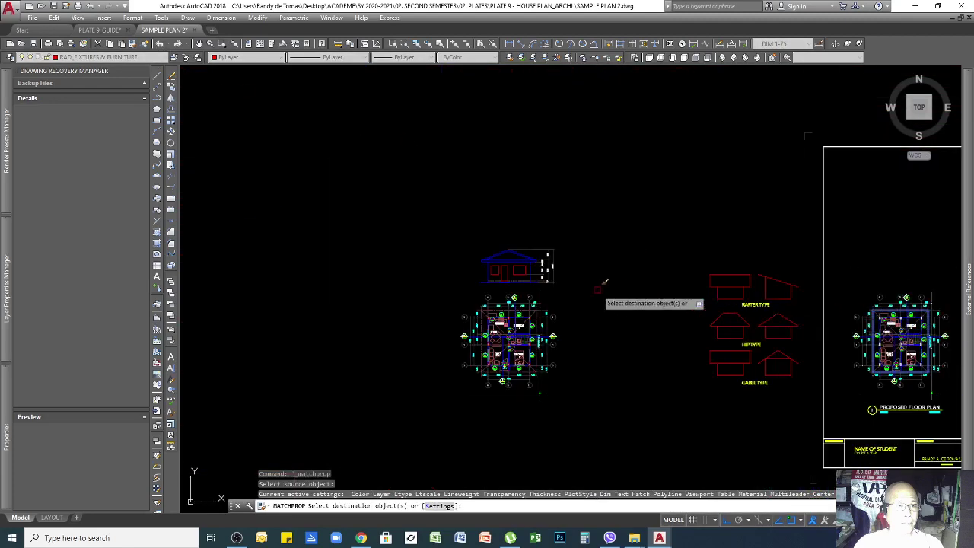
{"action": "scroll", "coordinate": [609, 251], "scroll_direction": "up", "scroll_amount": 6}
{"action": "scroll", "coordinate": [602, 227], "scroll_direction": "down", "scroll_amount": 2}
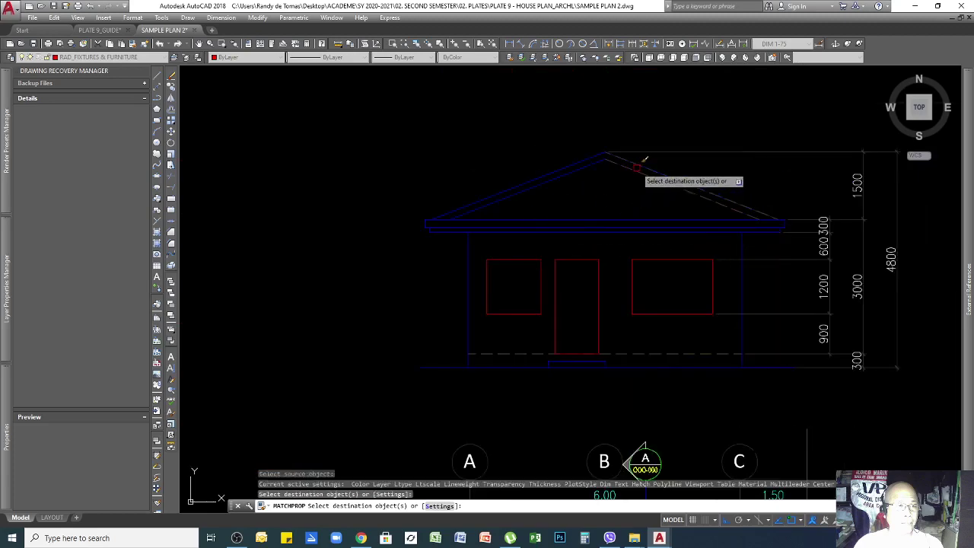
{"action": "left_click", "coordinate": [584, 165]}
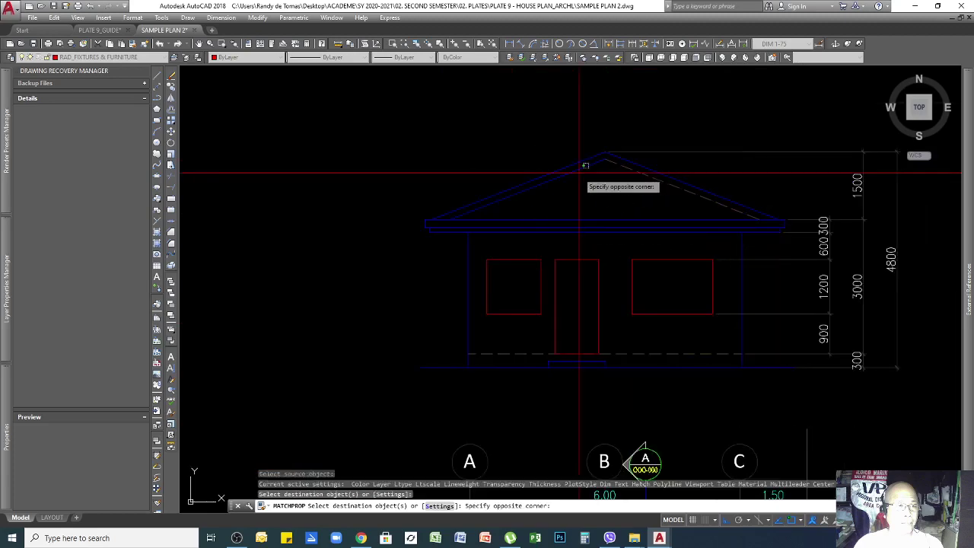
{"action": "left_click", "coordinate": [560, 207]}
{"action": "key", "text": "space"}
{"action": "left_click", "coordinate": [633, 173]}
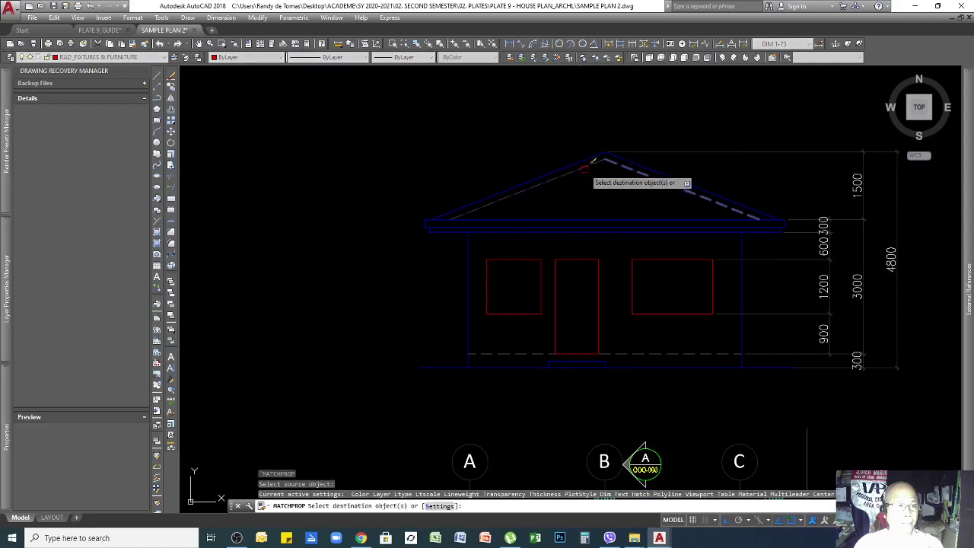
{"action": "left_click", "coordinate": [584, 167]}
{"action": "key", "text": "space"}
{"action": "scroll", "coordinate": [616, 177], "scroll_direction": "up", "scroll_amount": 2}
{"action": "key", "text": "Return"}
Step: Change the right inner sloping line to the Continuous linetype and Color 252
{"action": "left_click", "coordinate": [631, 160]}
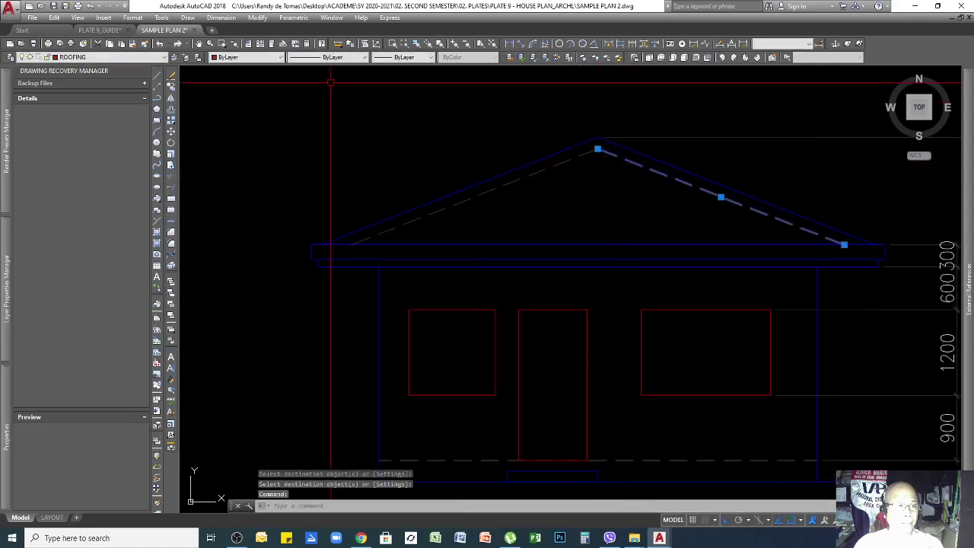
{"action": "left_click", "coordinate": [344, 58]}
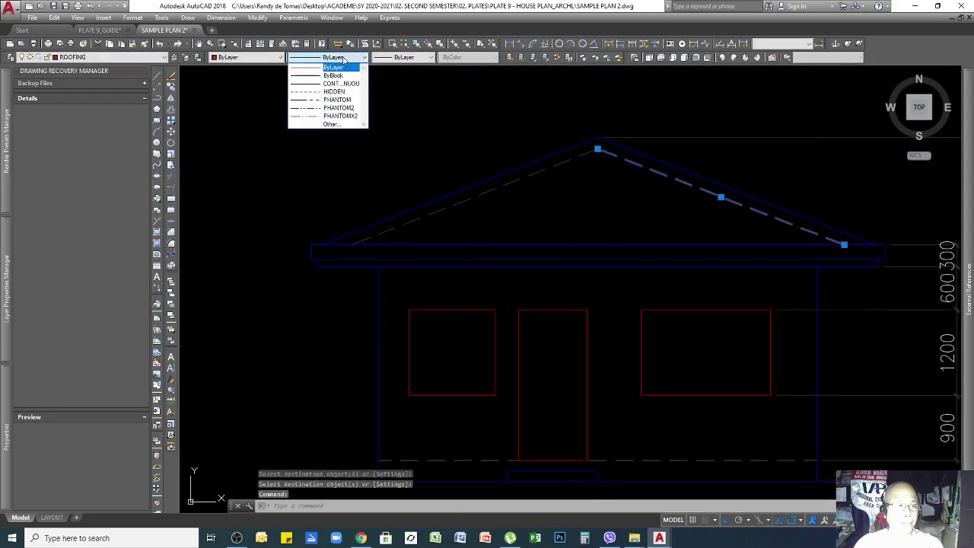
{"action": "left_click", "coordinate": [343, 84]}
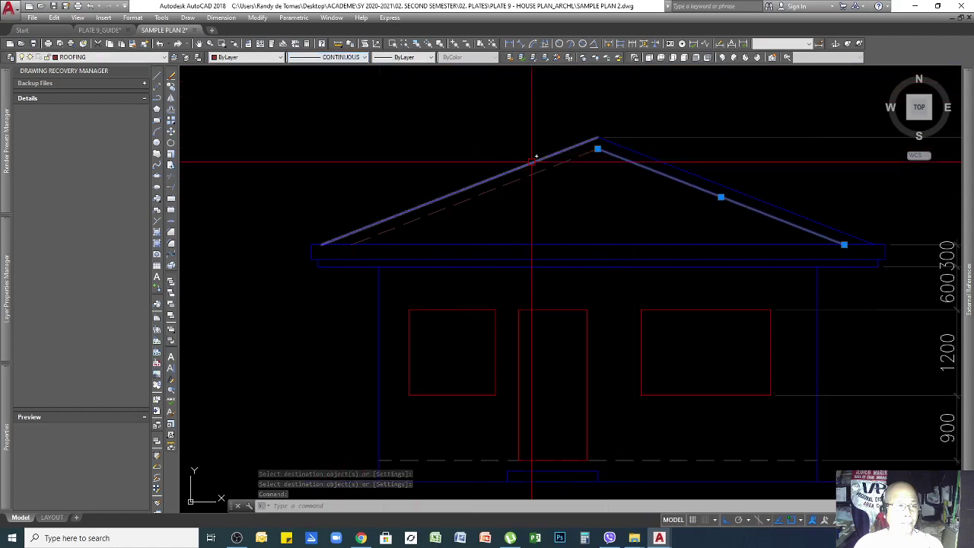
{"action": "left_click", "coordinate": [246, 57]}
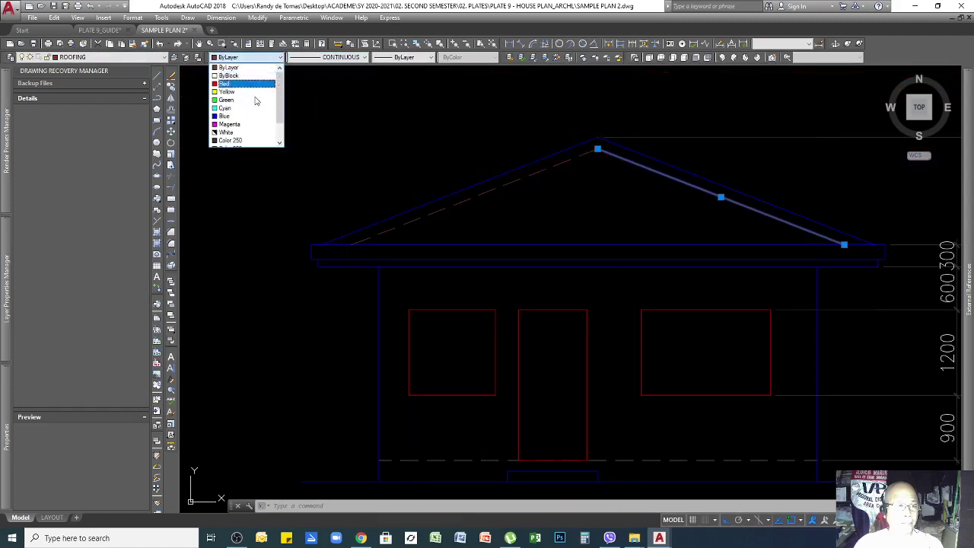
{"action": "left_click", "coordinate": [238, 125]}
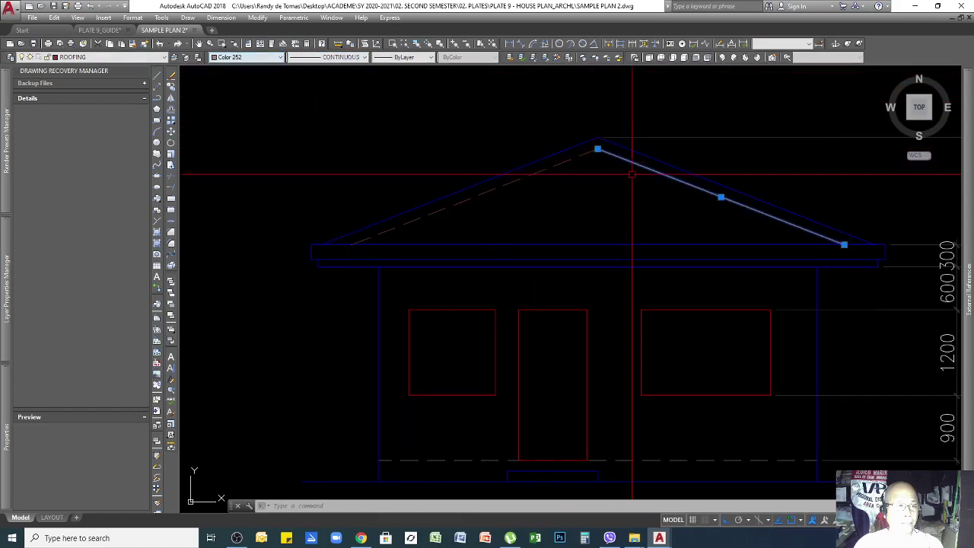
{"action": "key", "text": "Escape"}
Step: Match the left inner sloping line to the properties of the right inner line
{"action": "left_click", "coordinate": [146, 44]}
{"action": "left_click", "coordinate": [636, 165]}
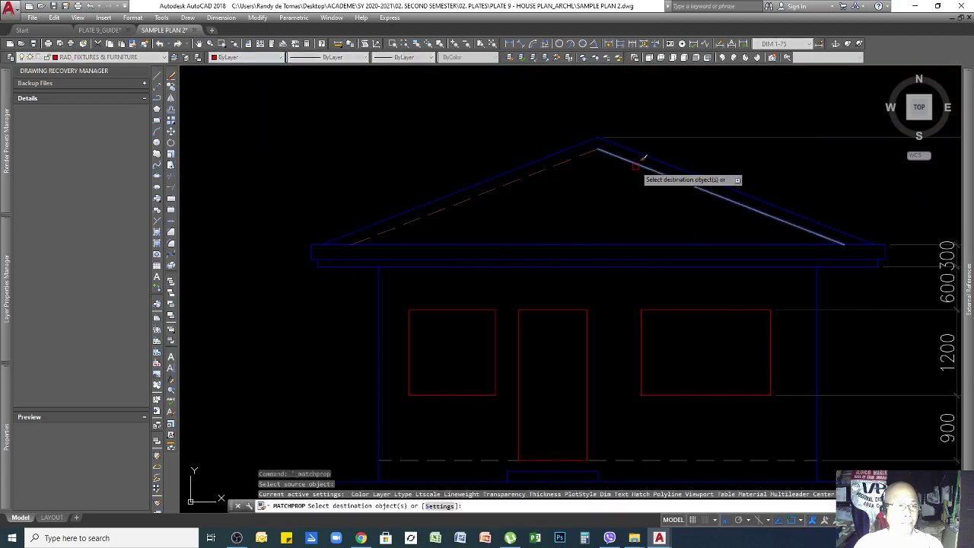
{"action": "left_click", "coordinate": [568, 158]}
{"action": "key", "text": "Return"}
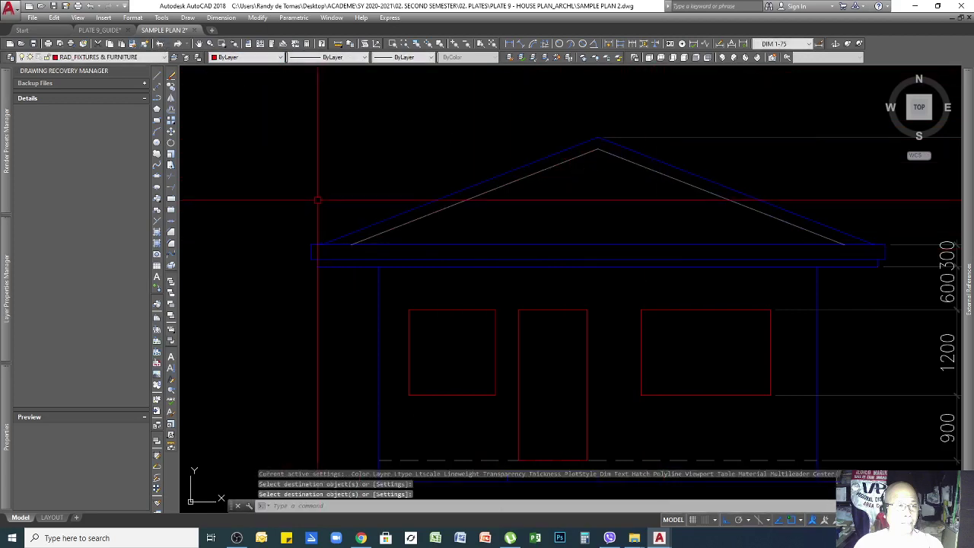
Step: Hatch the triangular gable area within the inner sloping lines with ANSI31 at angle 45 and scale 10000
{"action": "left_click", "coordinate": [156, 231]}
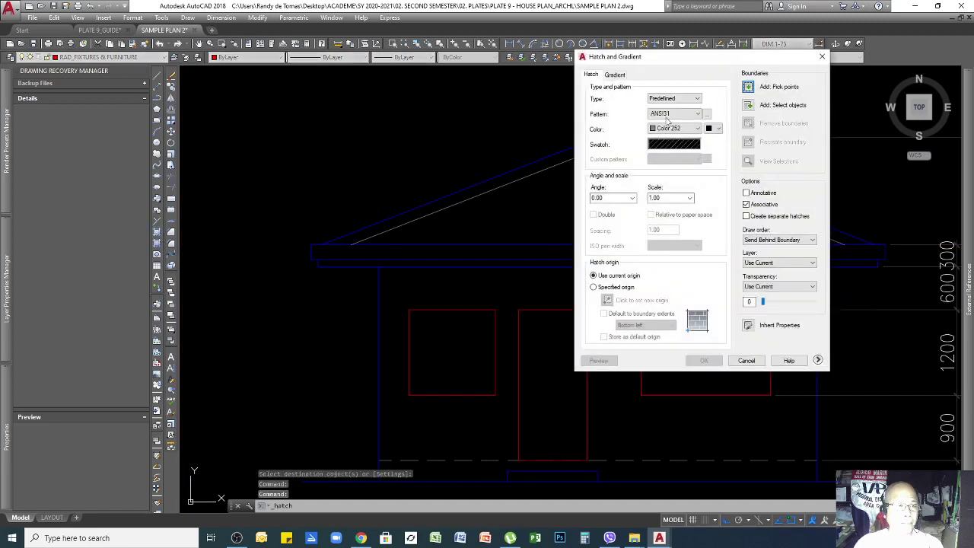
{"action": "left_click", "coordinate": [675, 145]}
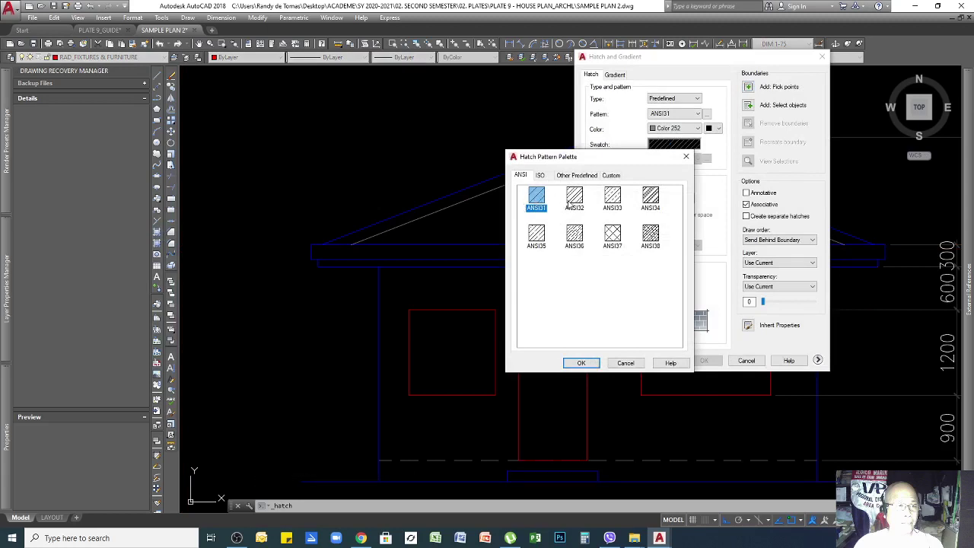
{"action": "left_click", "coordinate": [582, 363]}
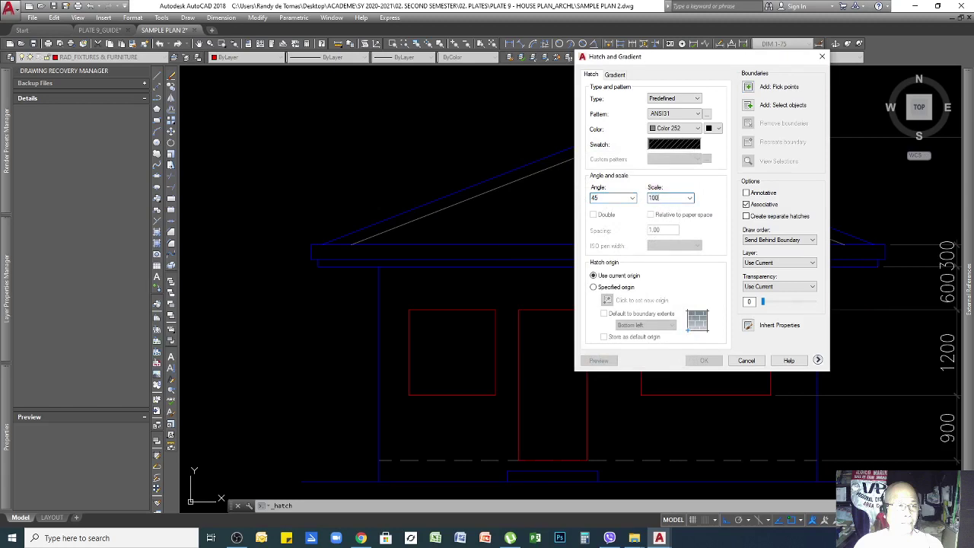
{"action": "left_click", "coordinate": [750, 87]}
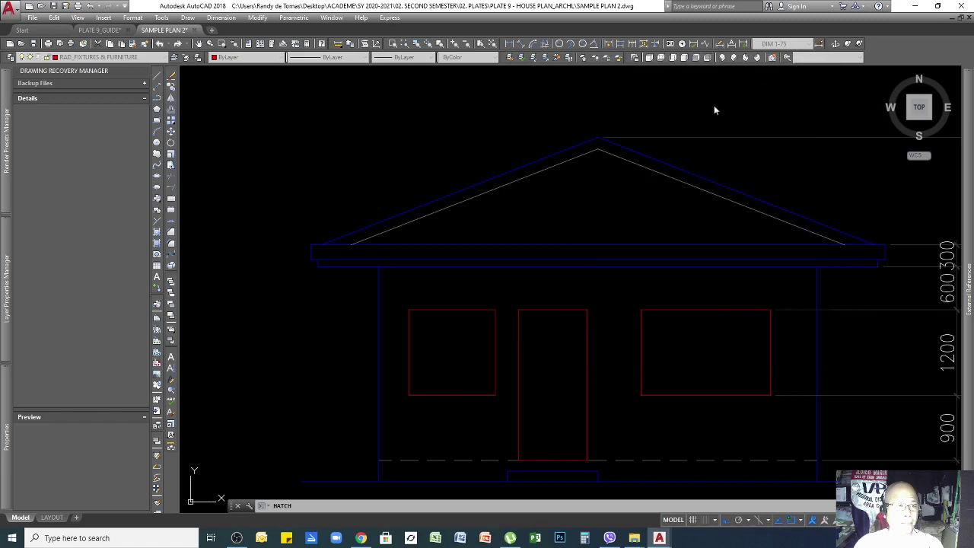
{"action": "left_click", "coordinate": [615, 199]}
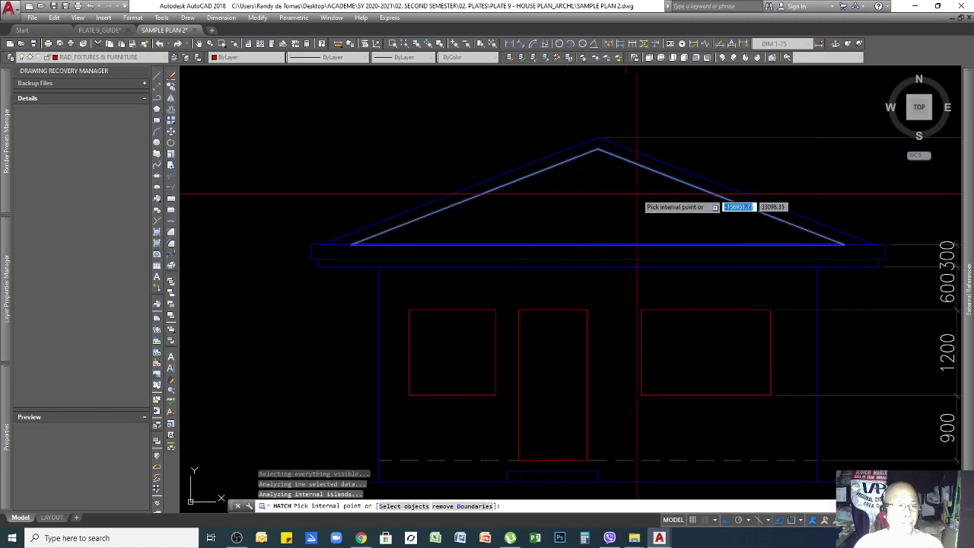
{"action": "key", "text": "Return"}
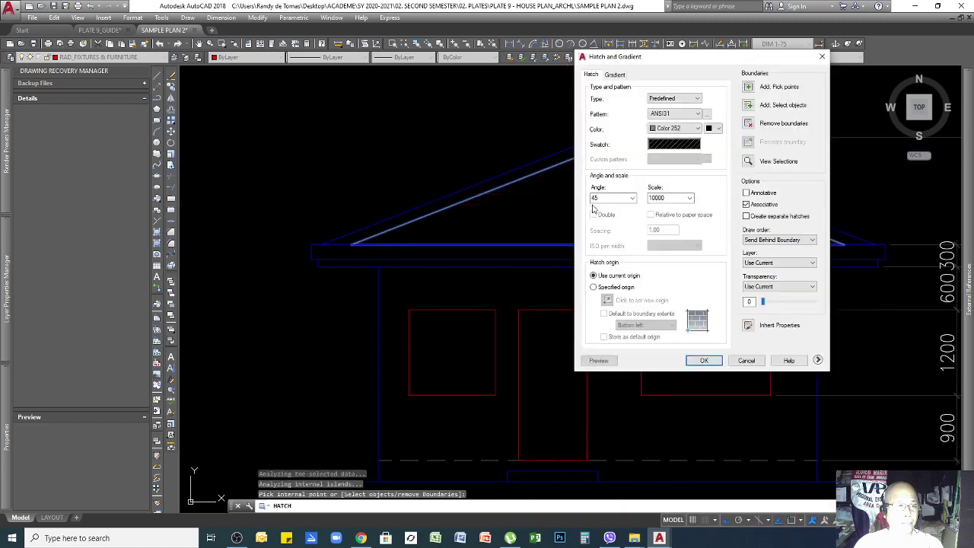
{"action": "key", "text": "Return"}
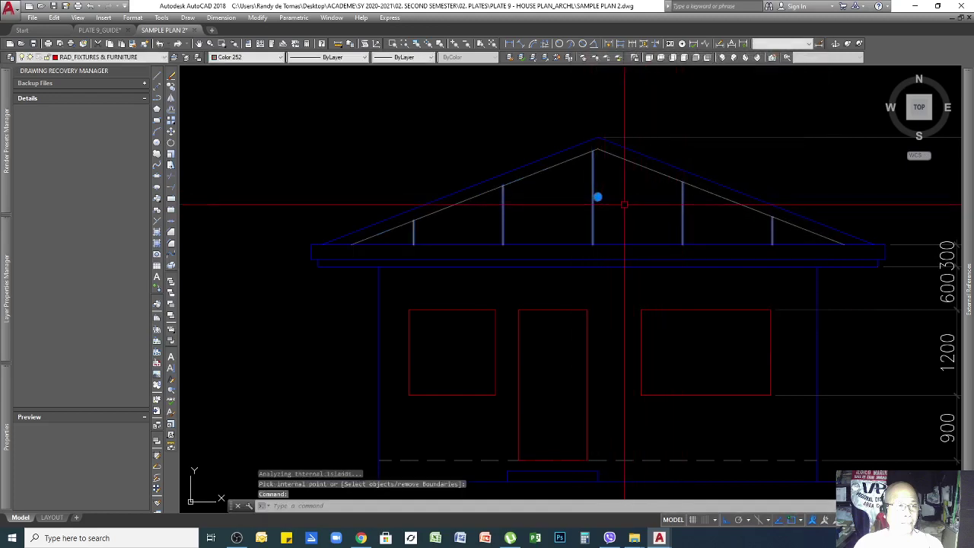
{"action": "left_click", "coordinate": [258, 18]}
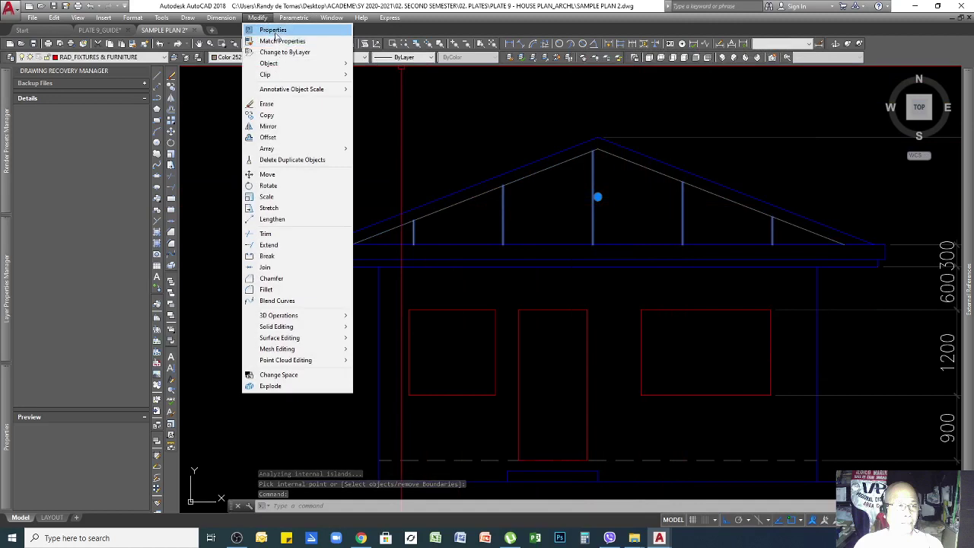
{"action": "left_click", "coordinate": [276, 30]}
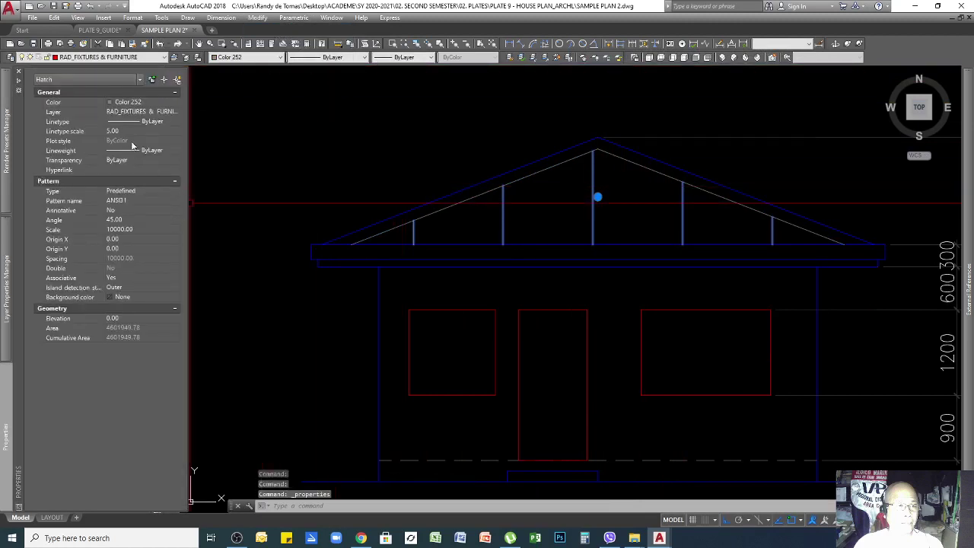
{"action": "key", "text": "Escape"}
{"action": "key", "text": "Escape"}
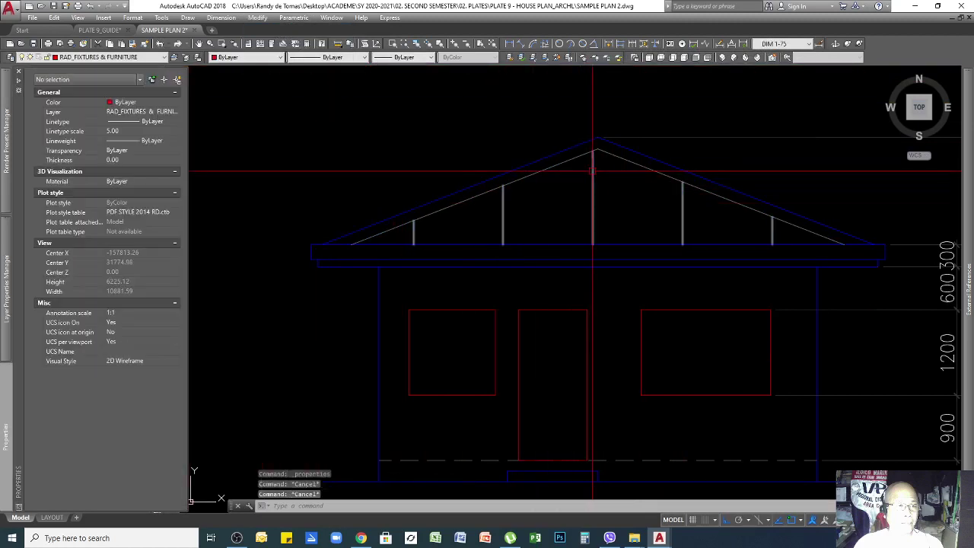
{"action": "key", "text": "ctrl+1"}
Step: Try reducing the gable hatch's pattern scale to 5000 and 100
{"action": "left_click", "coordinate": [259, 18]}
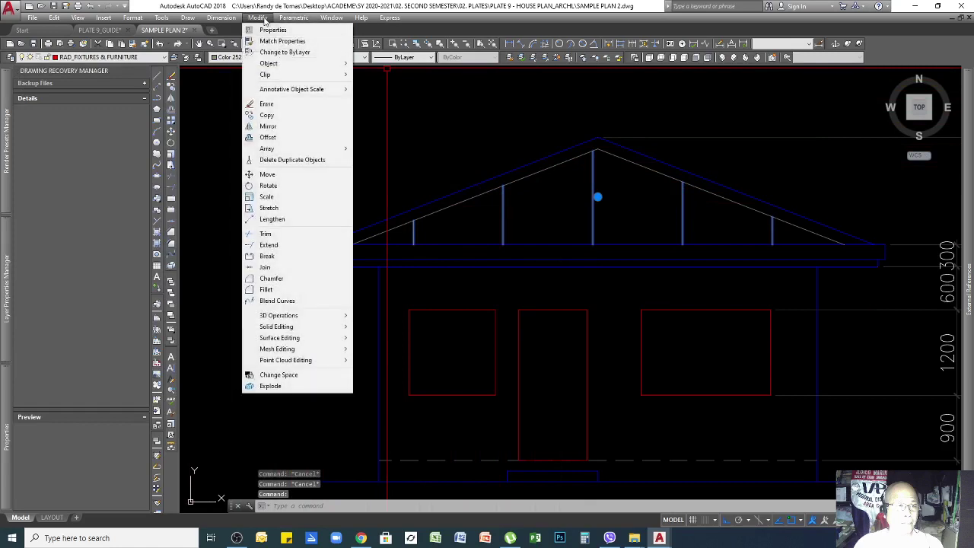
{"action": "left_click", "coordinate": [273, 29]}
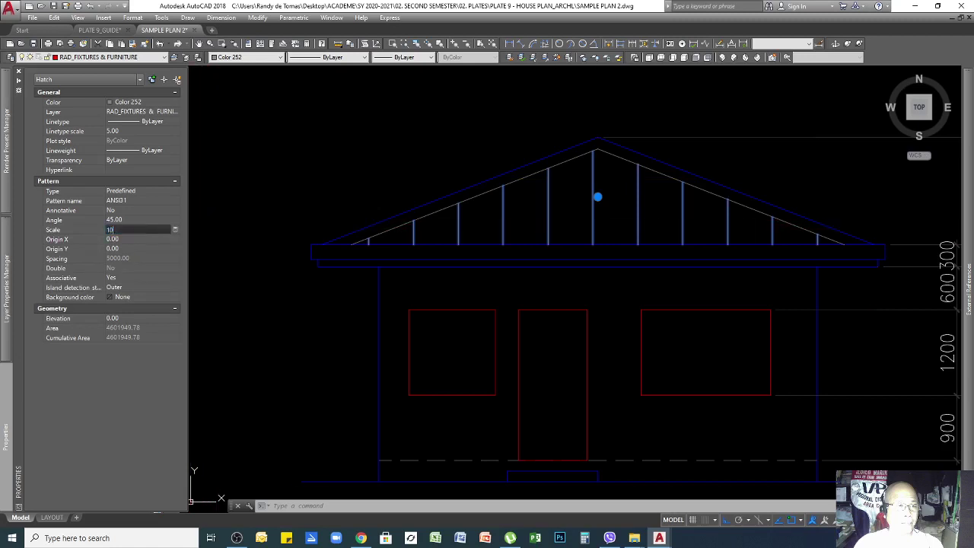
{"action": "key", "text": "Tab"}
{"action": "key", "text": "ctrl+1"}
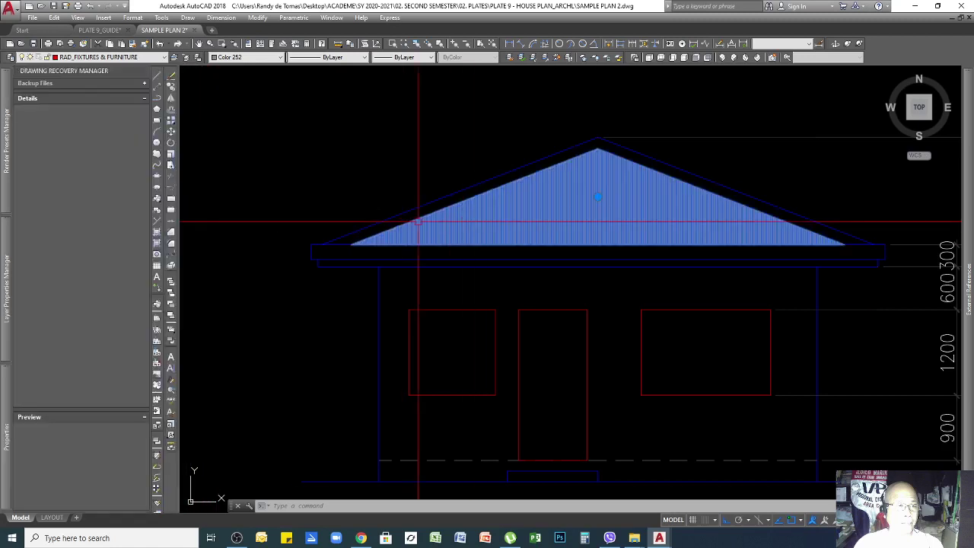
Step: Set the gable hatch's pattern scale to 750
{"action": "left_click", "coordinate": [259, 17]}
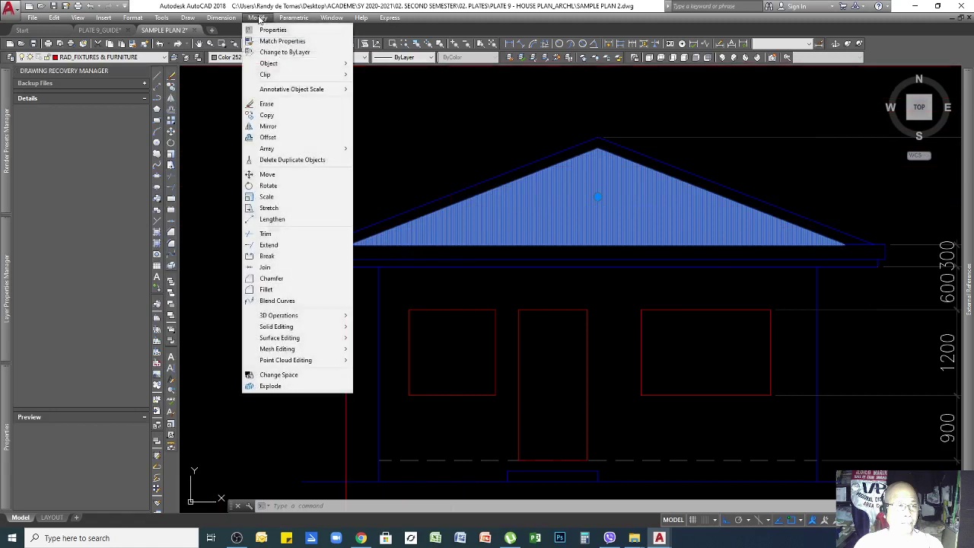
{"action": "left_click", "coordinate": [273, 31]}
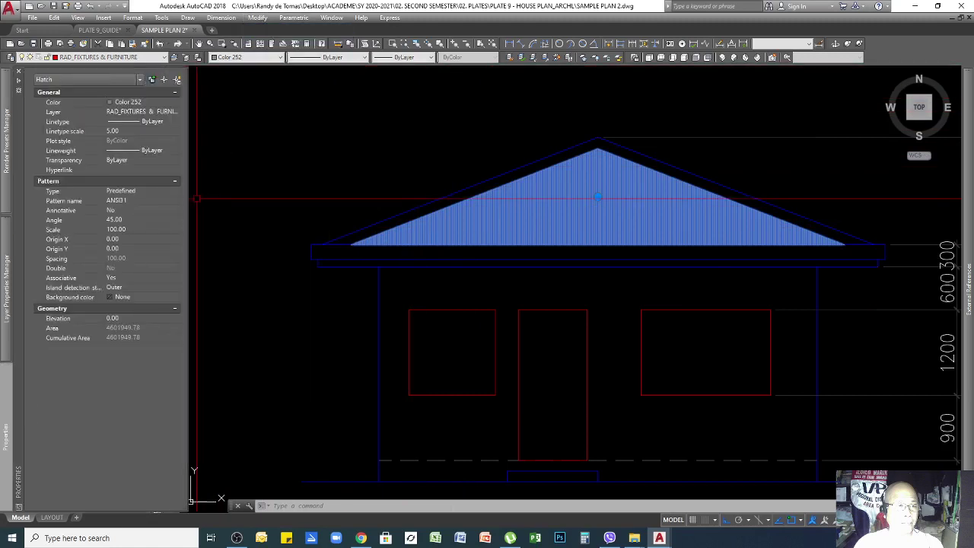
{"action": "left_click", "coordinate": [126, 229]}
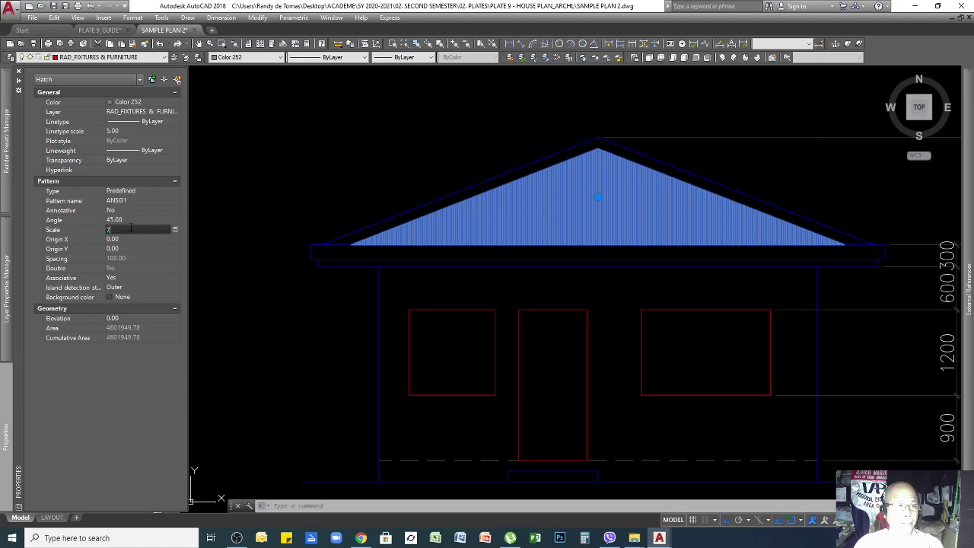
{"action": "key", "text": "Tab"}
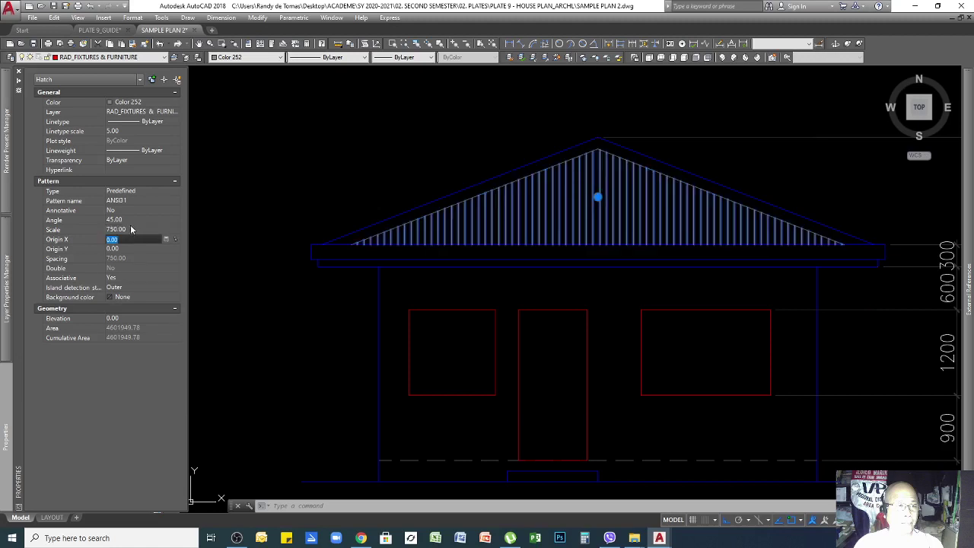
Step: Set the gable hatch's pattern scale to 500
{"action": "key", "text": "ctrl+1"}
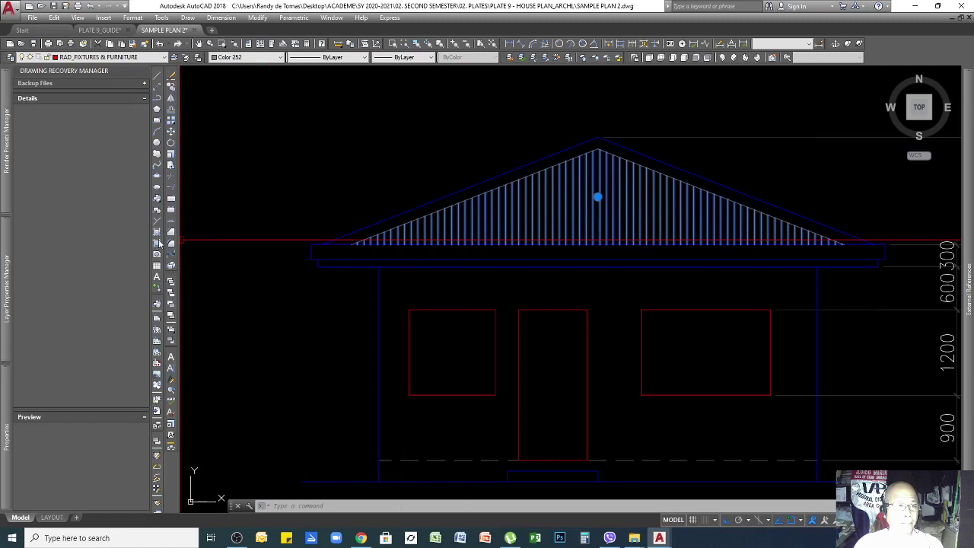
{"action": "left_click", "coordinate": [257, 18]}
{"action": "left_click", "coordinate": [263, 28]}
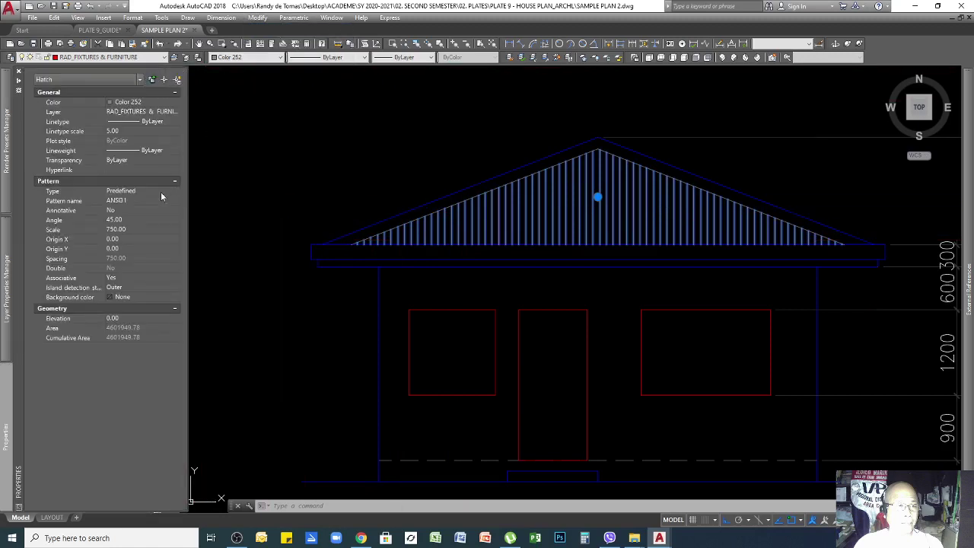
{"action": "type", "text": "50"}
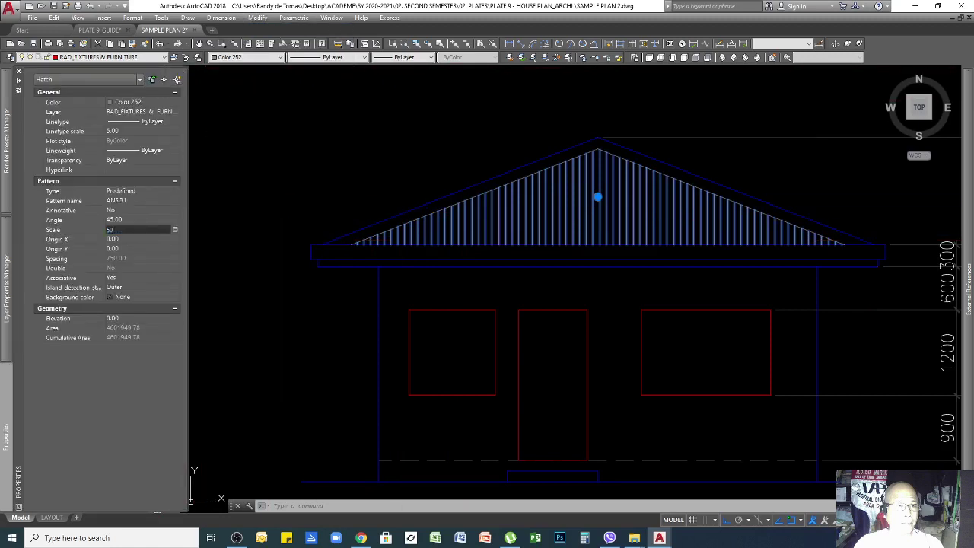
{"action": "type", "text": "0"}
{"action": "key", "text": "Return"}
{"action": "key", "text": "ctrl+1"}
{"action": "key", "text": "Escape"}
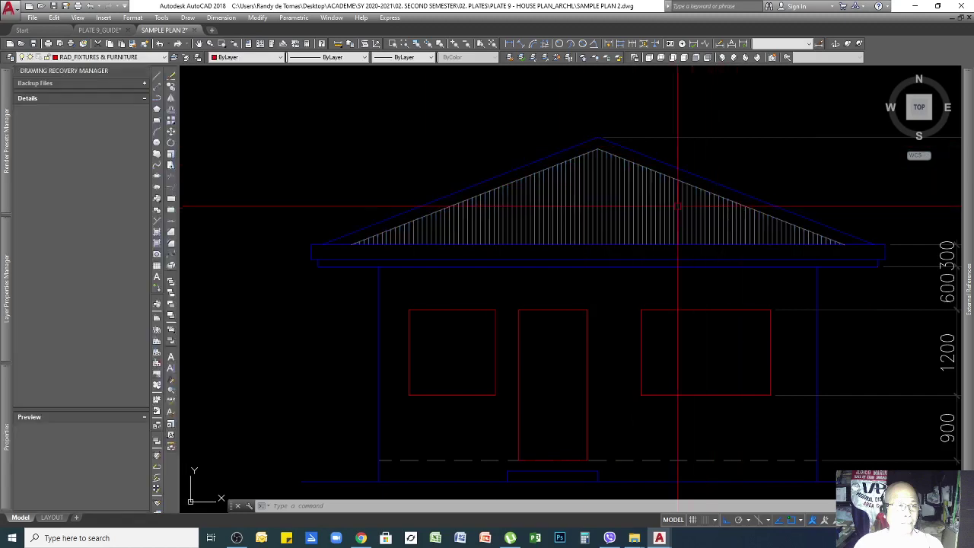
Step: Match the gable hatch's properties to those of the right inner sloping line so it uses the ROOFING layer
{"action": "scroll", "coordinate": [632, 179], "scroll_direction": "up", "scroll_amount": 5}
{"action": "left_click", "coordinate": [575, 200]}
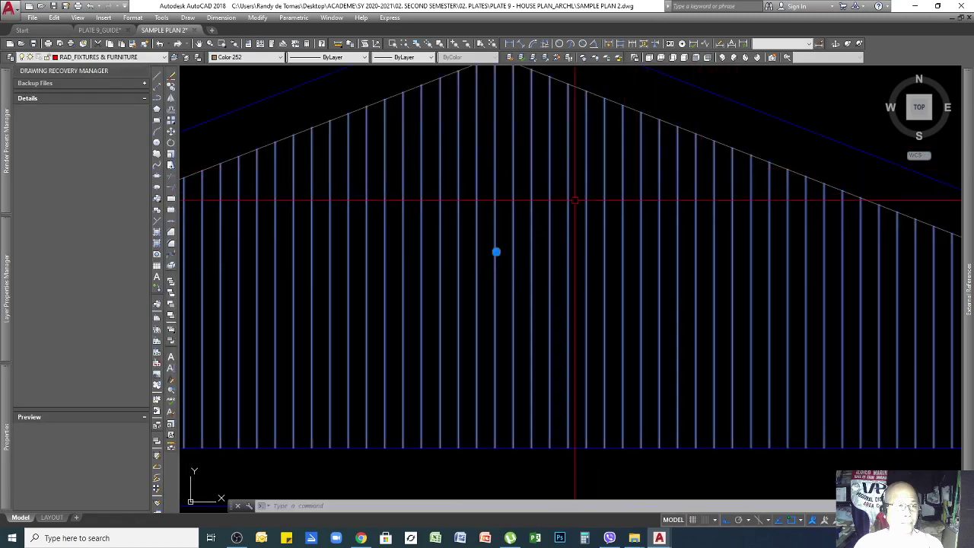
{"action": "key", "text": "Escape"}
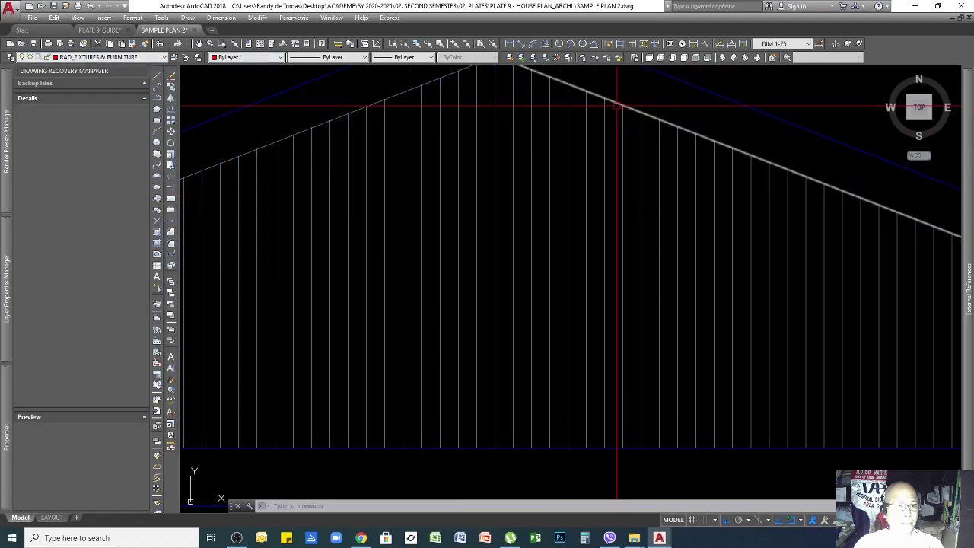
{"action": "left_click", "coordinate": [616, 102]}
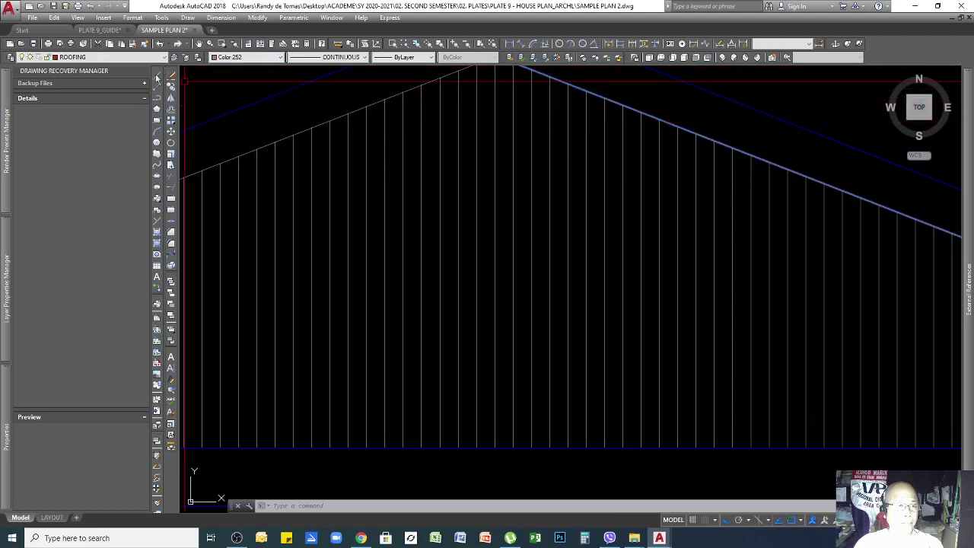
{"action": "key", "text": "Escape"}
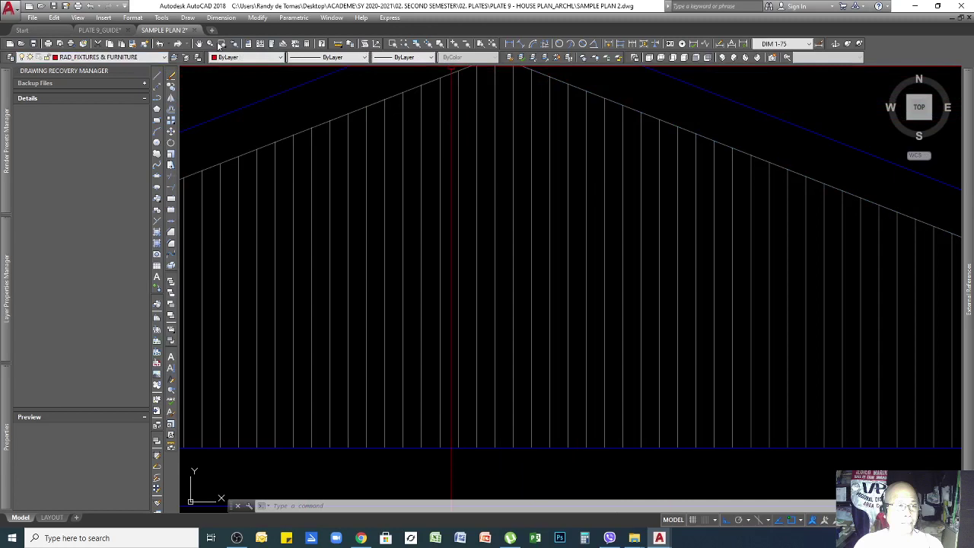
{"action": "left_click", "coordinate": [131, 44]}
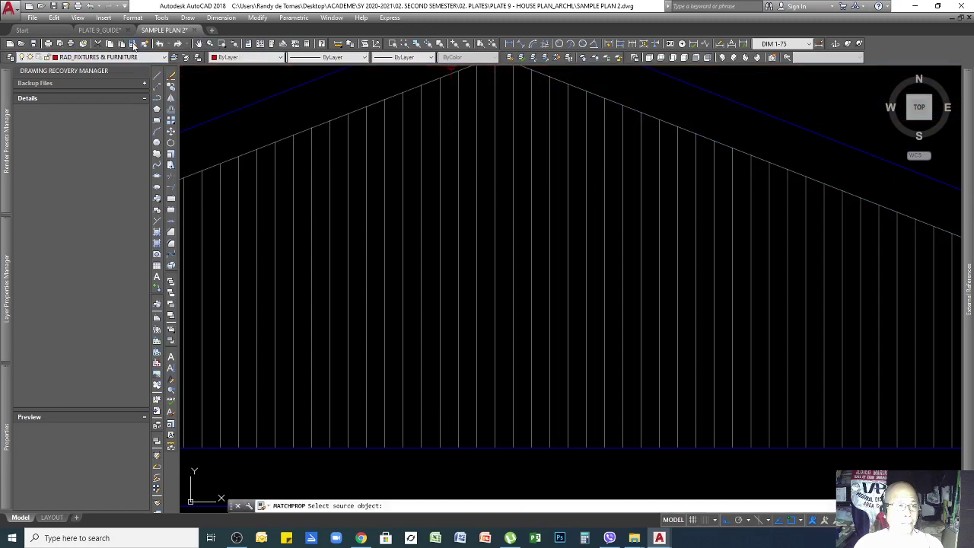
{"action": "left_click", "coordinate": [671, 119]}
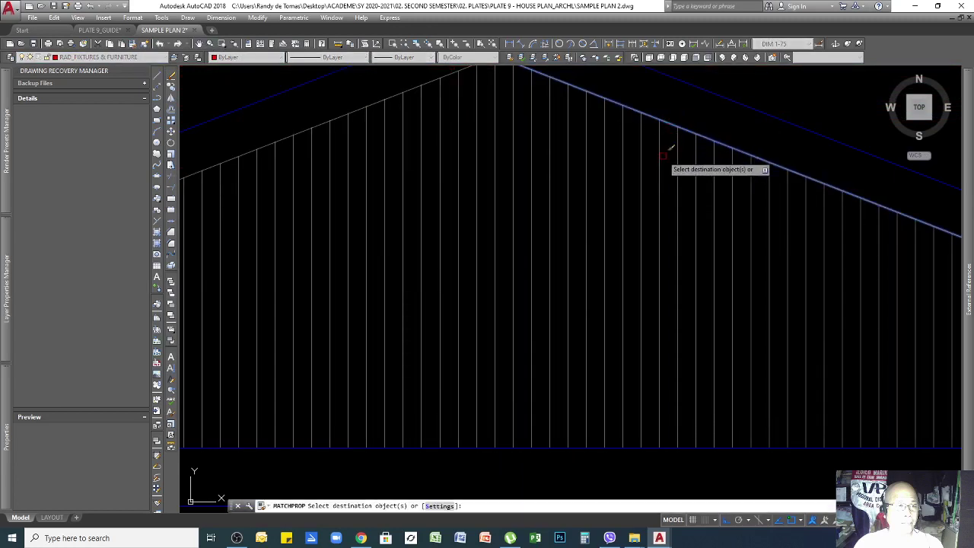
{"action": "key", "text": "Escape"}
{"action": "left_click", "coordinate": [696, 179]}
{"action": "left_click", "coordinate": [652, 196]}
{"action": "left_click", "coordinate": [398, 190]}
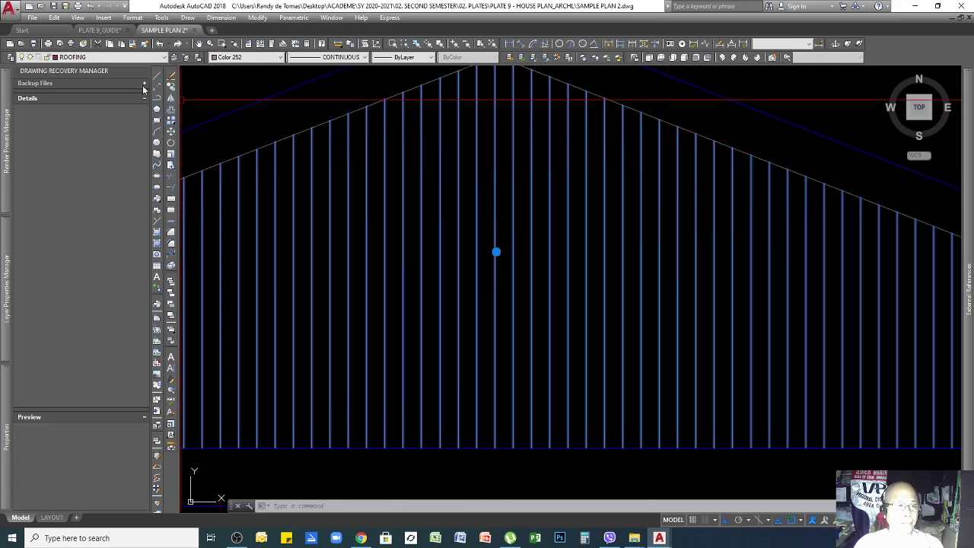
Step: Assign the left window rectangle in the elevation to the WINDOWS layer
{"action": "scroll", "coordinate": [687, 250], "scroll_direction": "down", "scroll_amount": 5}
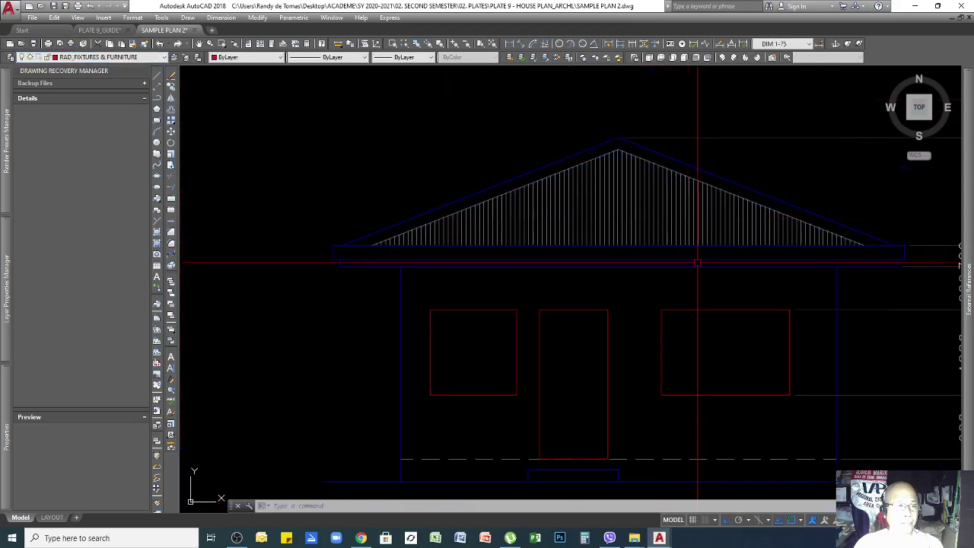
{"action": "scroll", "coordinate": [670, 312], "scroll_direction": "up", "scroll_amount": 4}
{"action": "scroll", "coordinate": [609, 218], "scroll_direction": "down", "scroll_amount": 2}
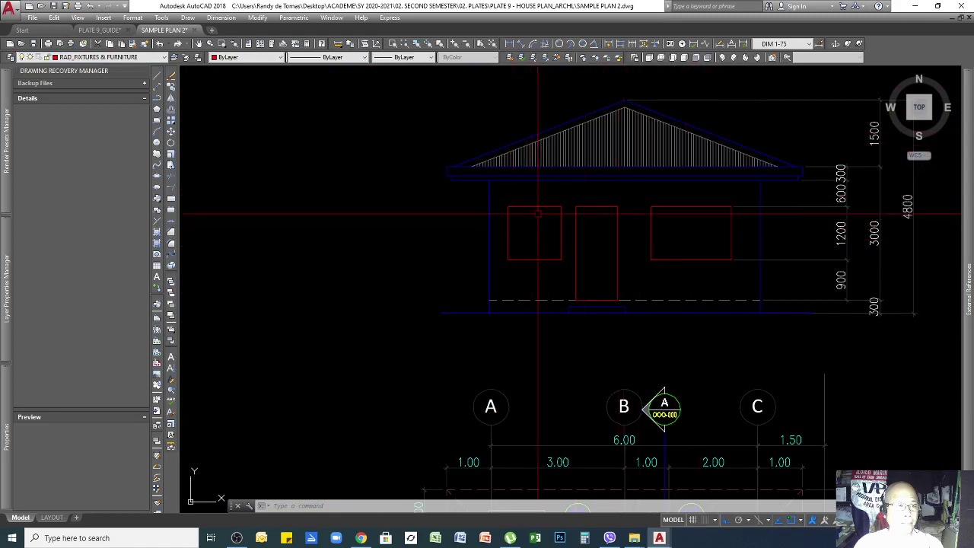
{"action": "left_click", "coordinate": [509, 226]}
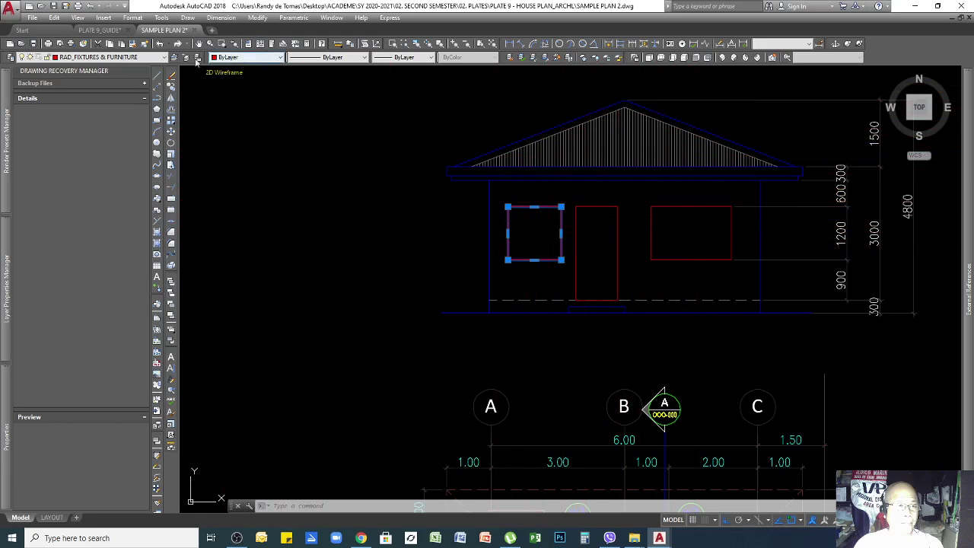
{"action": "left_click", "coordinate": [164, 58]}
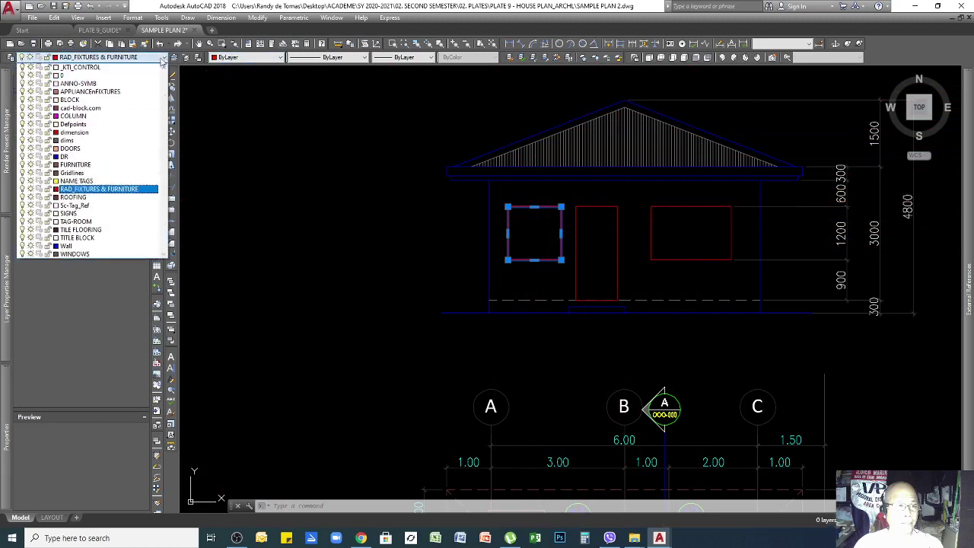
{"action": "left_click", "coordinate": [103, 253]}
{"action": "key", "text": "Escape"}
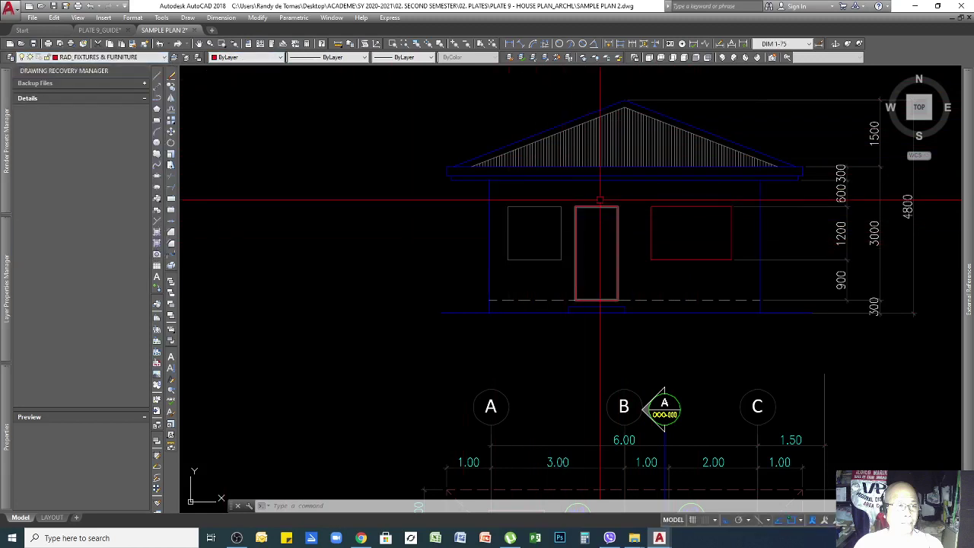
Step: Assign the door rectangle to the DOORS layer and match the right window's properties to the left window
{"action": "left_click", "coordinate": [600, 205]}
{"action": "left_click", "coordinate": [165, 58]}
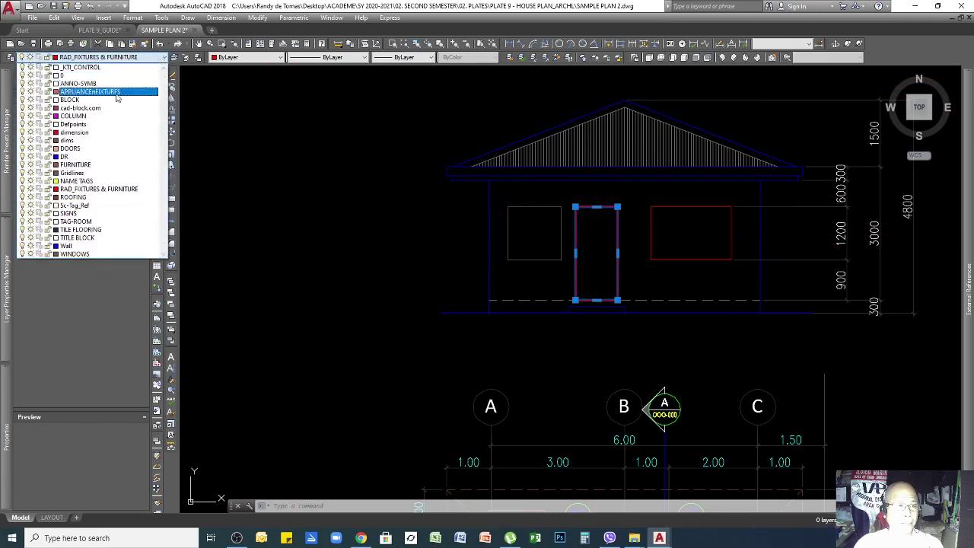
{"action": "left_click", "coordinate": [87, 149]}
{"action": "key", "text": "Escape"}
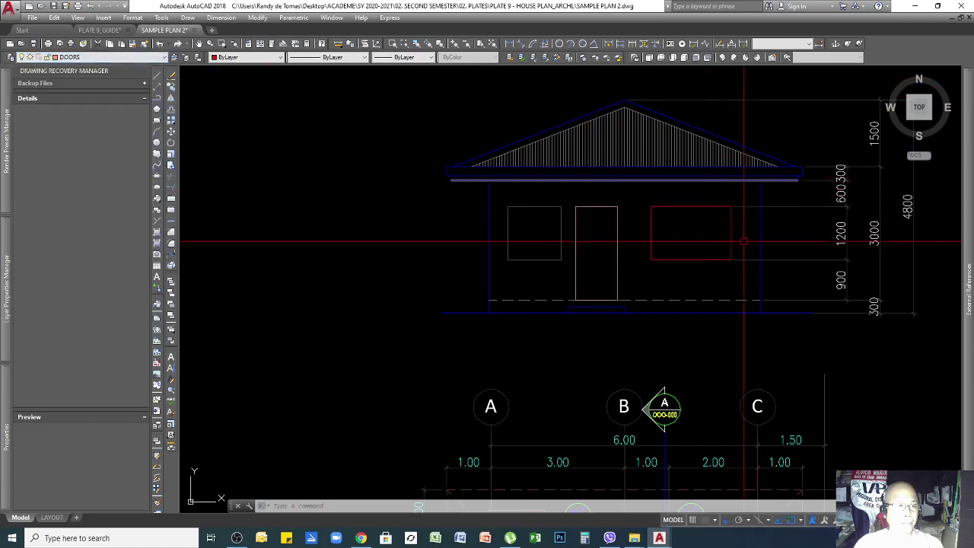
{"action": "left_click", "coordinate": [143, 44]}
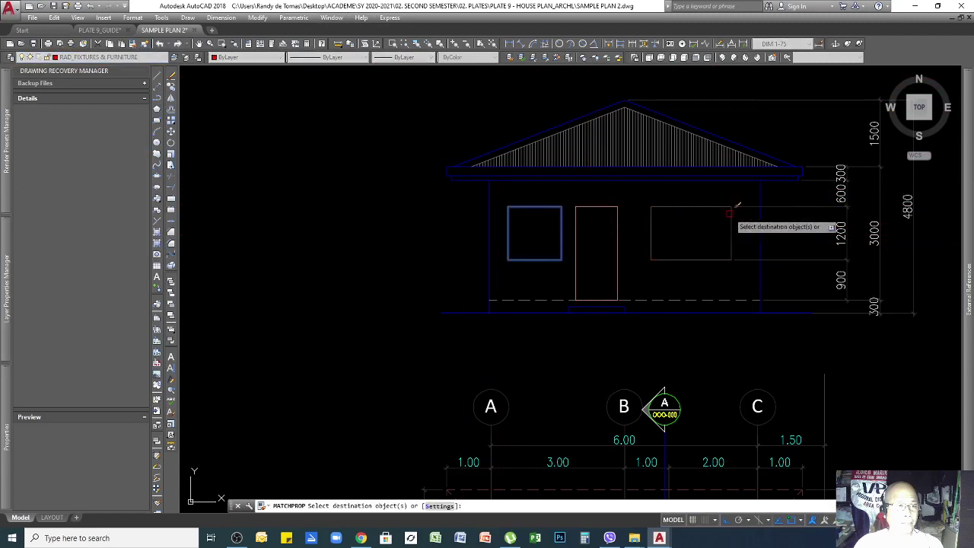
{"action": "key", "text": "Escape"}
Step: Check the front windows in the floor plan and draw a vertical line from the left window's top midpoint to its bottom edge
{"action": "scroll", "coordinate": [772, 185], "scroll_direction": "down", "scroll_amount": 4}
{"action": "scroll", "coordinate": [681, 338], "scroll_direction": "up", "scroll_amount": 6}
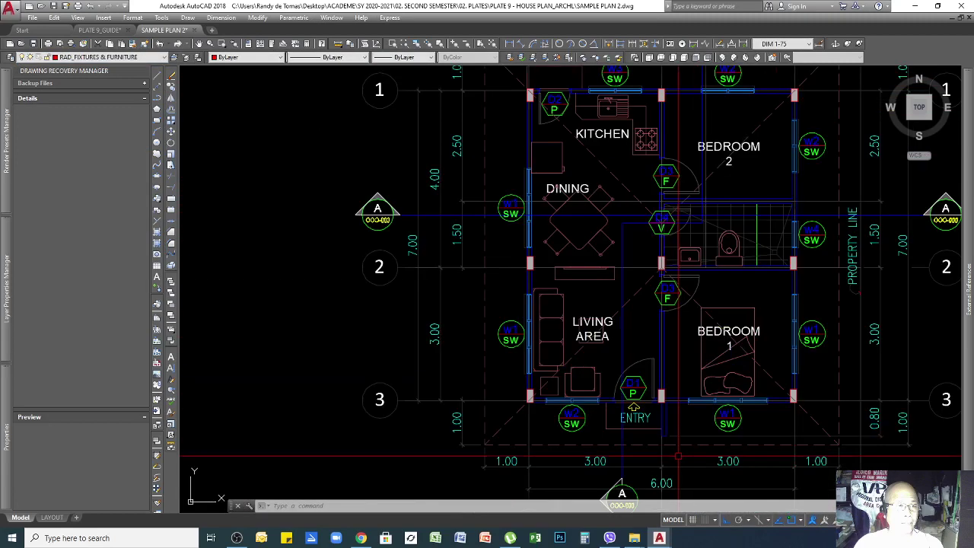
{"action": "scroll", "coordinate": [733, 423], "scroll_direction": "up", "scroll_amount": 5}
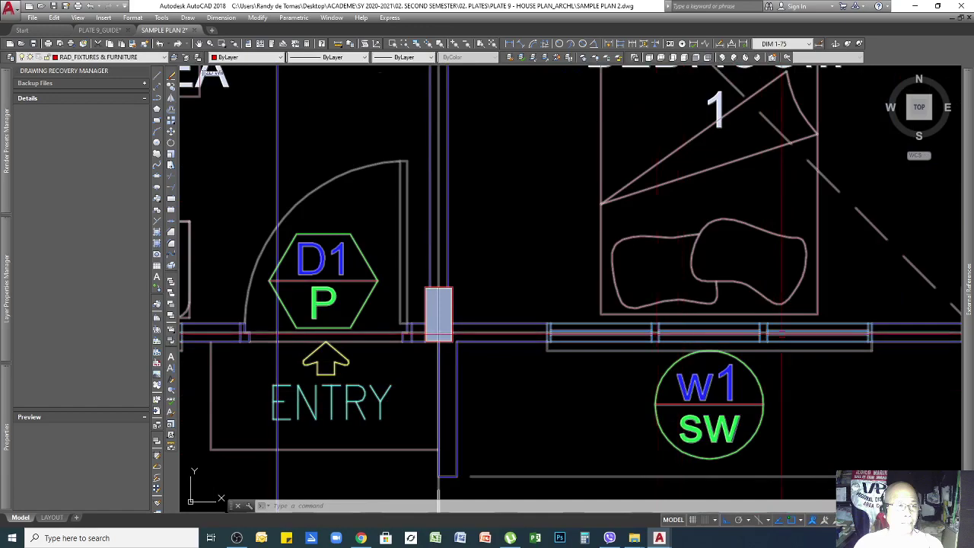
{"action": "scroll", "coordinate": [821, 341], "scroll_direction": "down", "scroll_amount": 4}
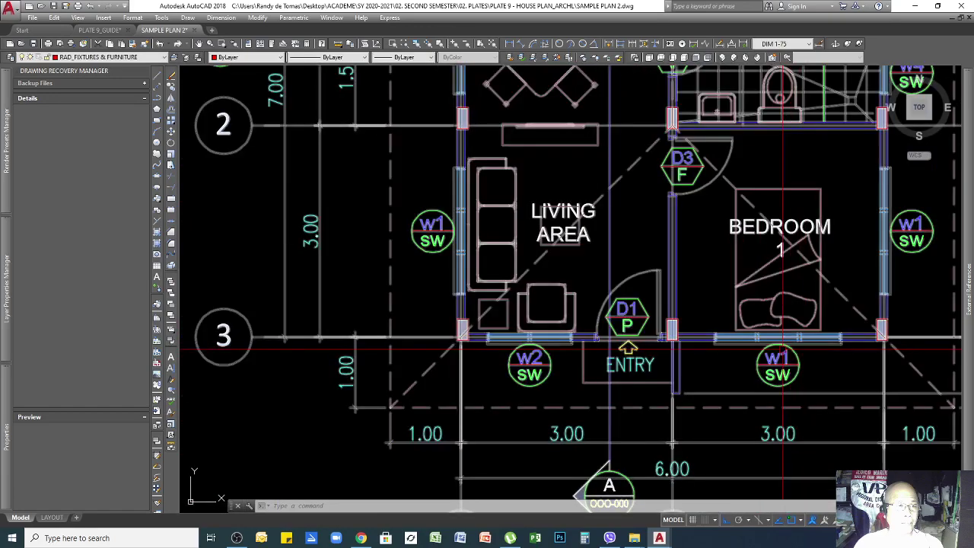
{"action": "scroll", "coordinate": [655, 402], "scroll_direction": "down", "scroll_amount": 2}
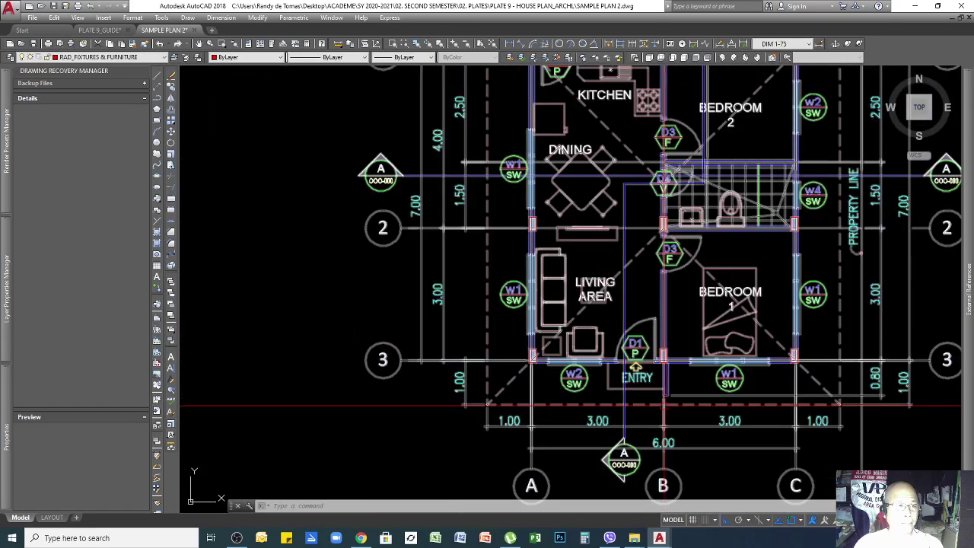
{"action": "scroll", "coordinate": [664, 406], "scroll_direction": "down", "scroll_amount": 5}
{"action": "scroll", "coordinate": [590, 259], "scroll_direction": "up", "scroll_amount": 10}
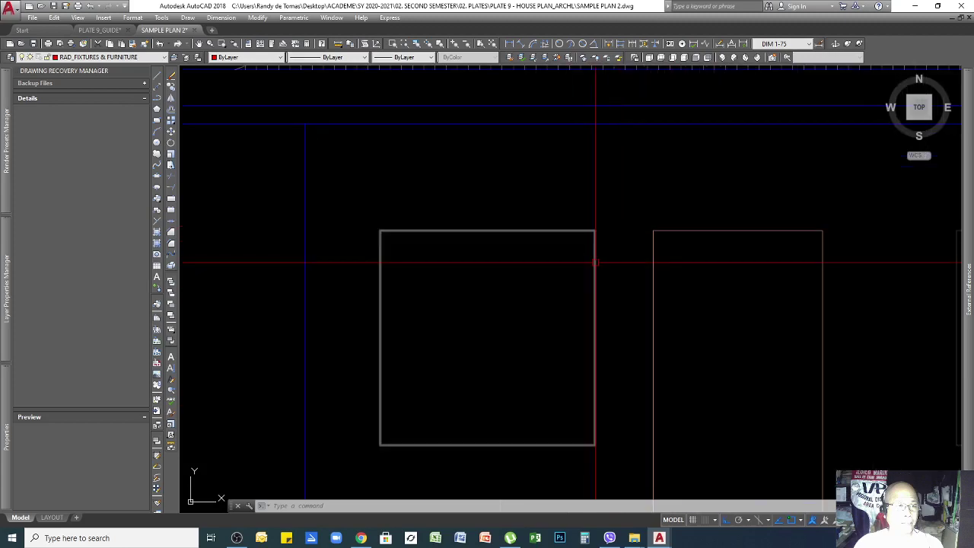
{"action": "type", "text": "l"}
{"action": "key", "text": "Return"}
{"action": "left_click", "coordinate": [492, 230]}
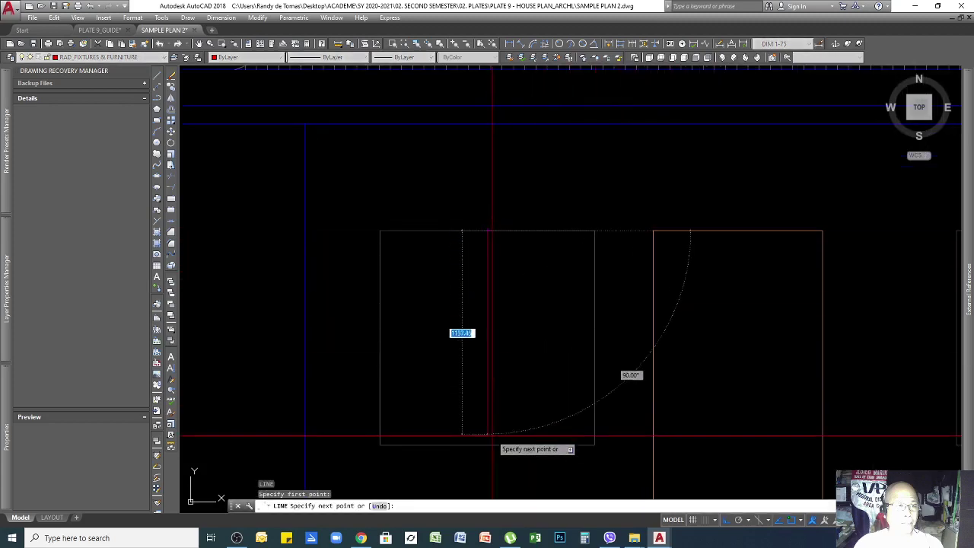
{"action": "left_click", "coordinate": [492, 437]}
{"action": "key", "text": "Return"}
Step: Draw a vertical line from the right window's upper right corner down past its bottom edge
{"action": "scroll", "coordinate": [448, 269], "scroll_direction": "down", "scroll_amount": 3}
{"action": "scroll", "coordinate": [729, 235], "scroll_direction": "up", "scroll_amount": 5}
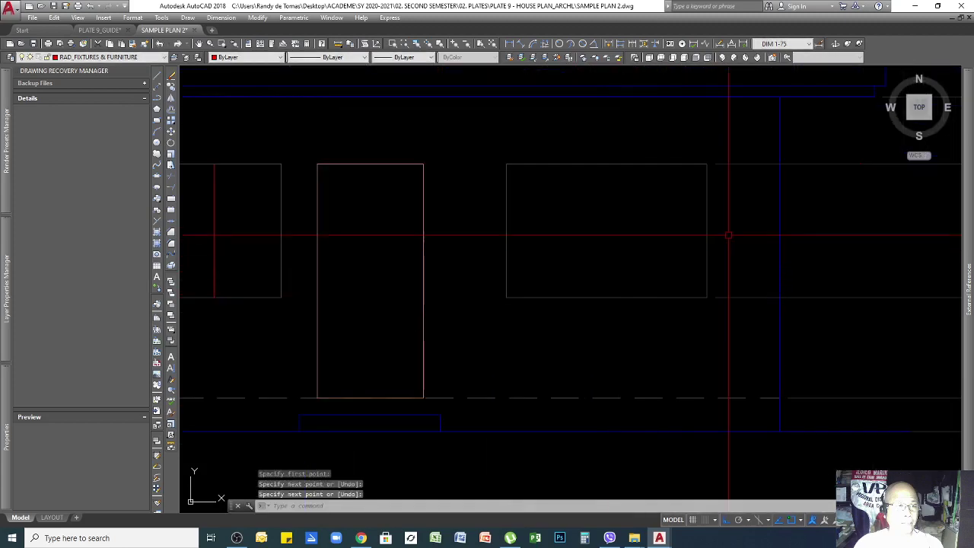
{"action": "type", "text": "l"}
{"action": "key", "text": "Return"}
{"action": "left_click", "coordinate": [707, 164]}
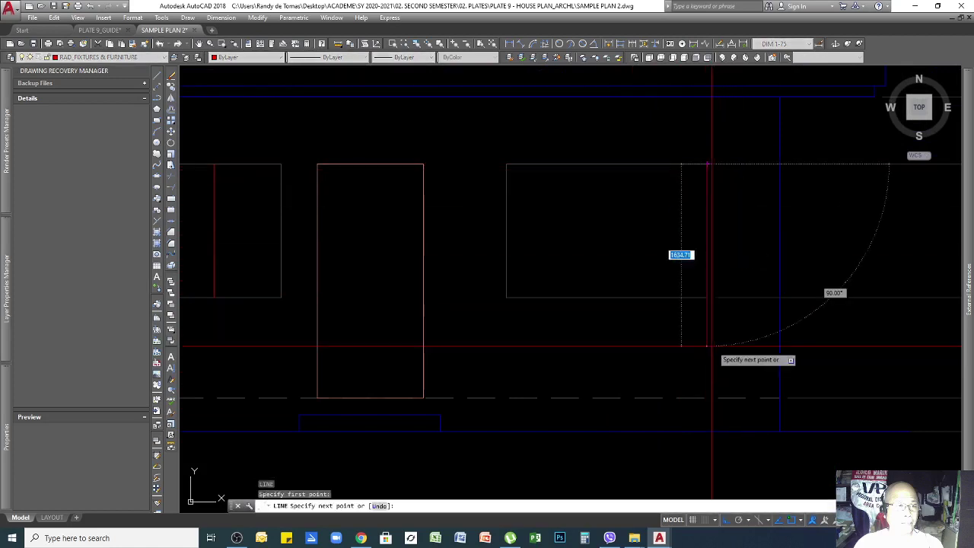
{"action": "left_click", "coordinate": [707, 365]}
{"action": "key", "text": "Return"}
Step: Measure the right window's width with a linear dimension without placing it
{"action": "left_click", "coordinate": [509, 46]}
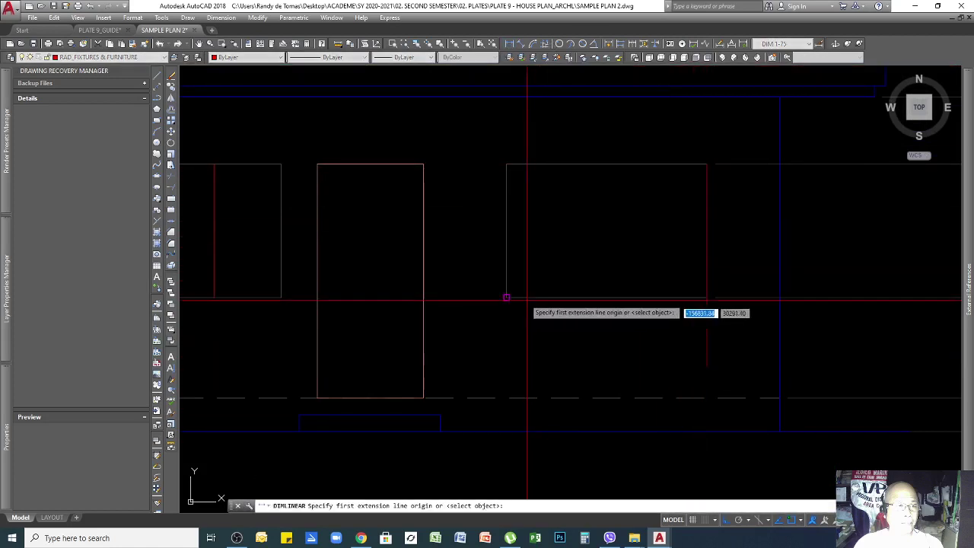
{"action": "left_click", "coordinate": [506, 298]}
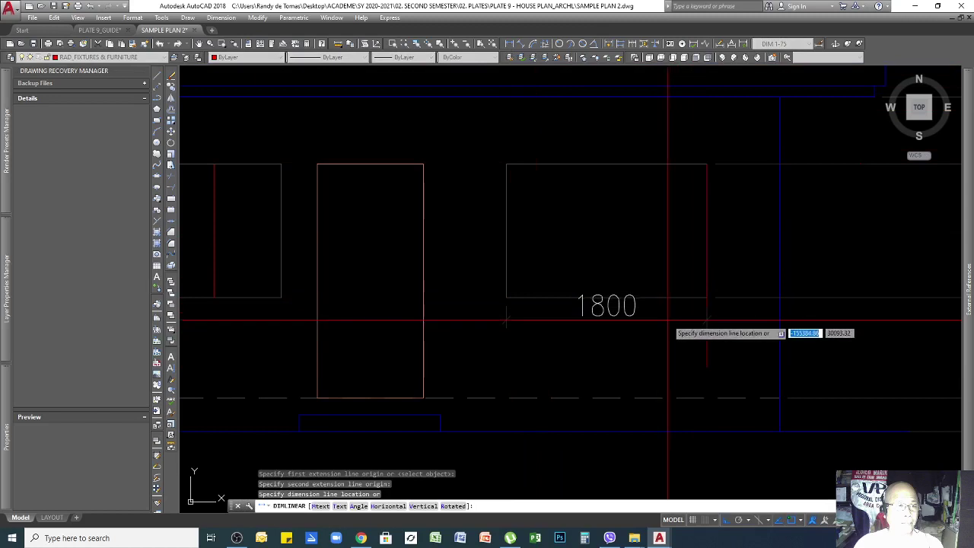
{"action": "key", "text": "Escape"}
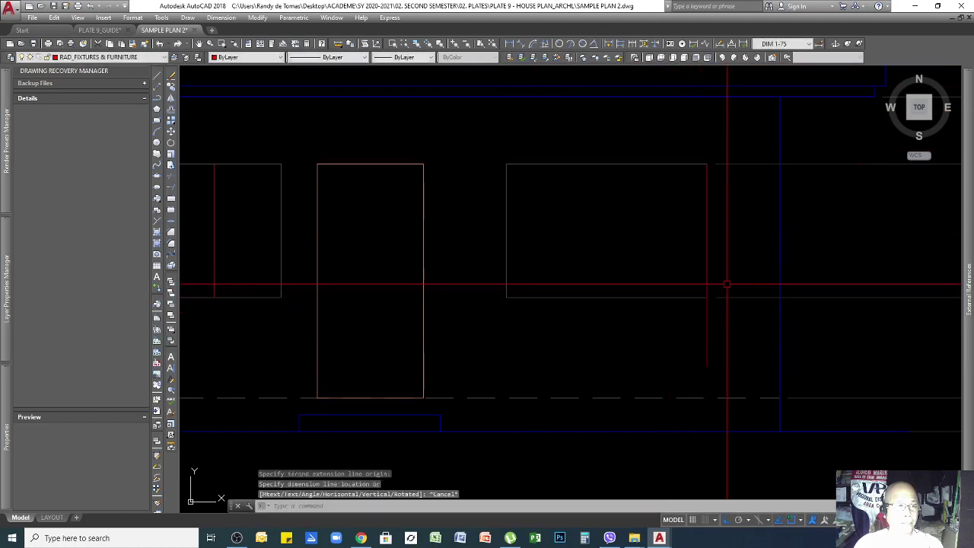
Step: Offset the vertical line at the right window's right edge by 600 twice leftward to divide the window into three panels
{"action": "key", "text": "Return"}
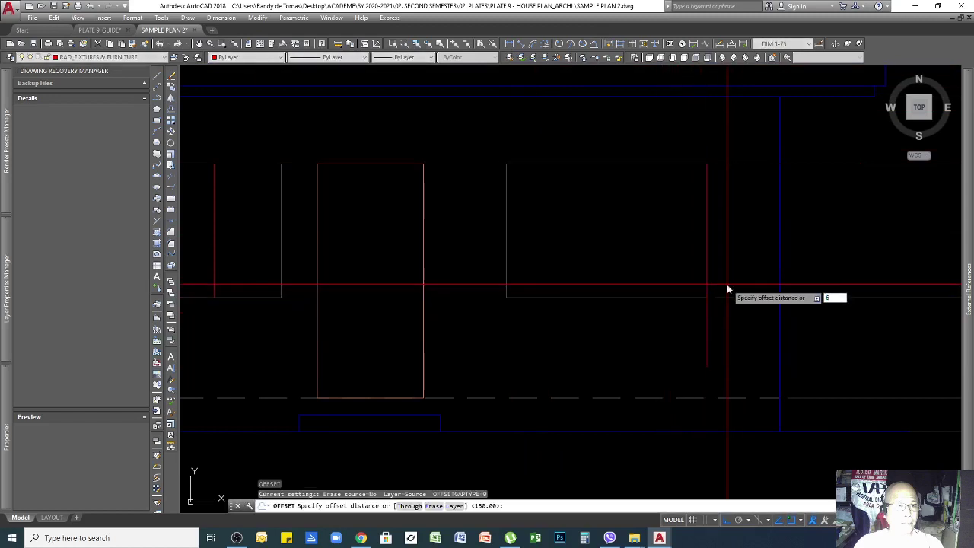
{"action": "type", "text": "600"}
{"action": "key", "text": "Return"}
{"action": "left_click", "coordinate": [707, 326]}
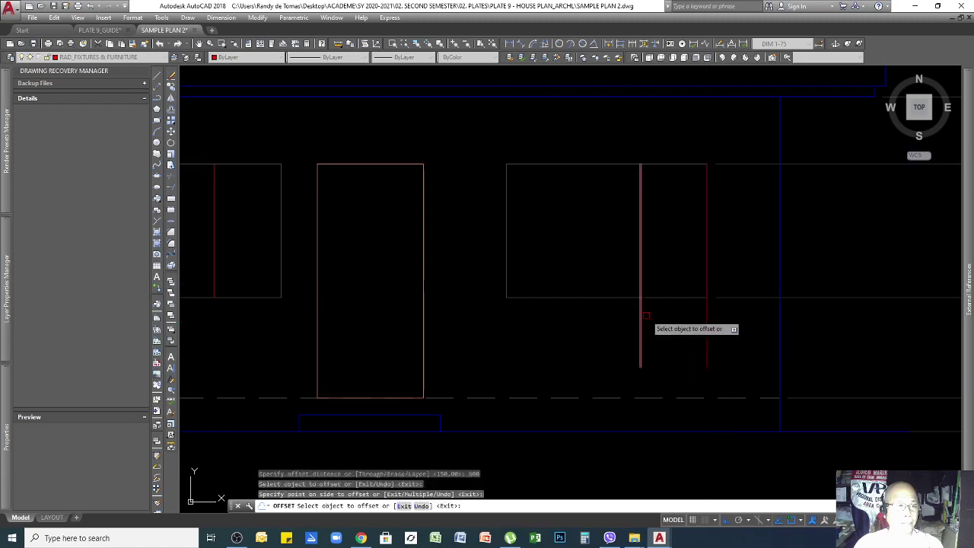
{"action": "left_click", "coordinate": [640, 313]}
{"action": "left_click", "coordinate": [555, 312]}
{"action": "key", "text": "Return"}
Step: Delete the original vertical construction line at the right window's right edge
{"action": "left_click", "coordinate": [714, 326]}
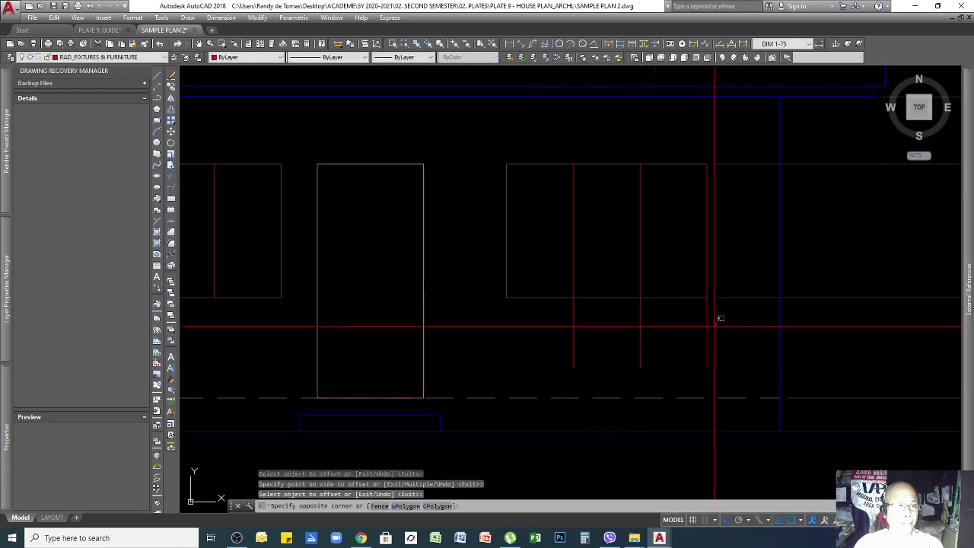
{"action": "left_click", "coordinate": [689, 336]}
{"action": "left_click", "coordinate": [688, 336]}
{"action": "key", "text": "Delete"}
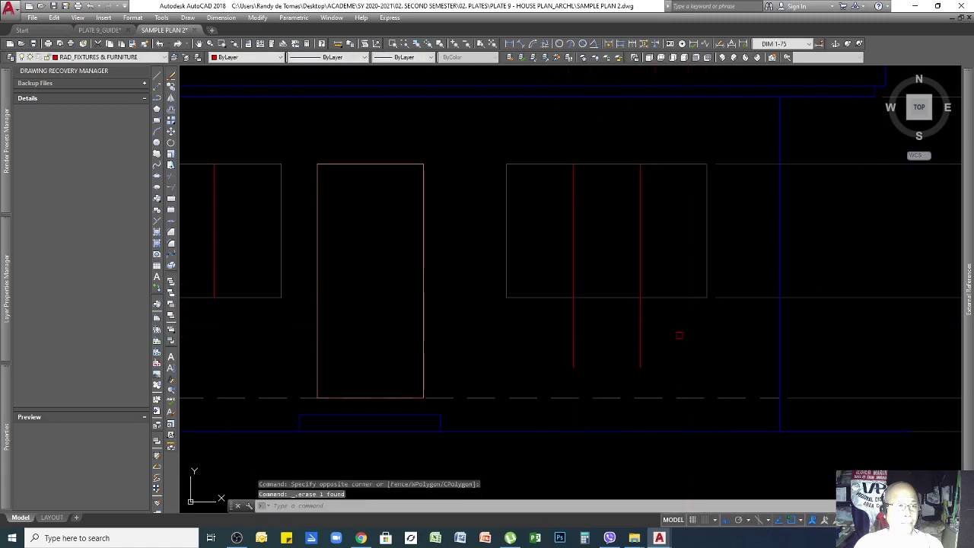
Step: Trim the two panel division lines below the right window's bottom edge
{"action": "type", "text": "tr"}
{"action": "left_click", "coordinate": [677, 312]}
{"action": "left_click", "coordinate": [676, 288]}
{"action": "key", "text": "Return"}
{"action": "left_click", "coordinate": [656, 329]}
{"action": "left_click", "coordinate": [620, 337]}
{"action": "left_click", "coordinate": [598, 335]}
{"action": "left_click", "coordinate": [556, 340]}
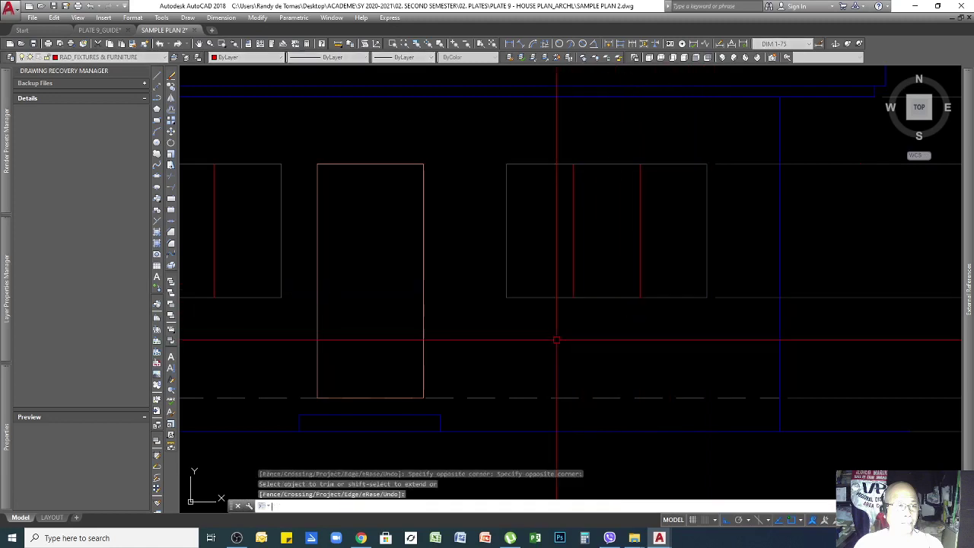
Step: Match the right window's two panel division lines to the properties of its outline
{"action": "key", "text": "Return"}
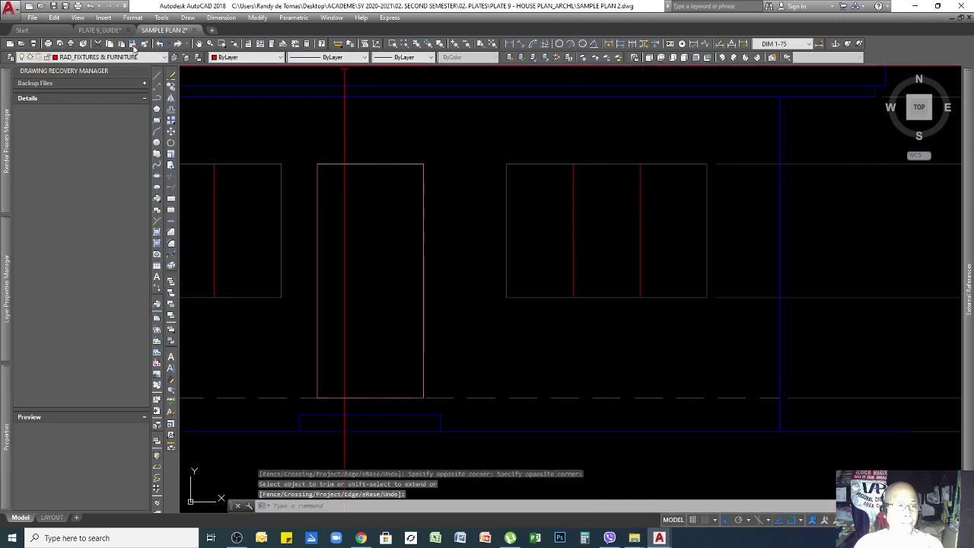
{"action": "left_click", "coordinate": [131, 46]}
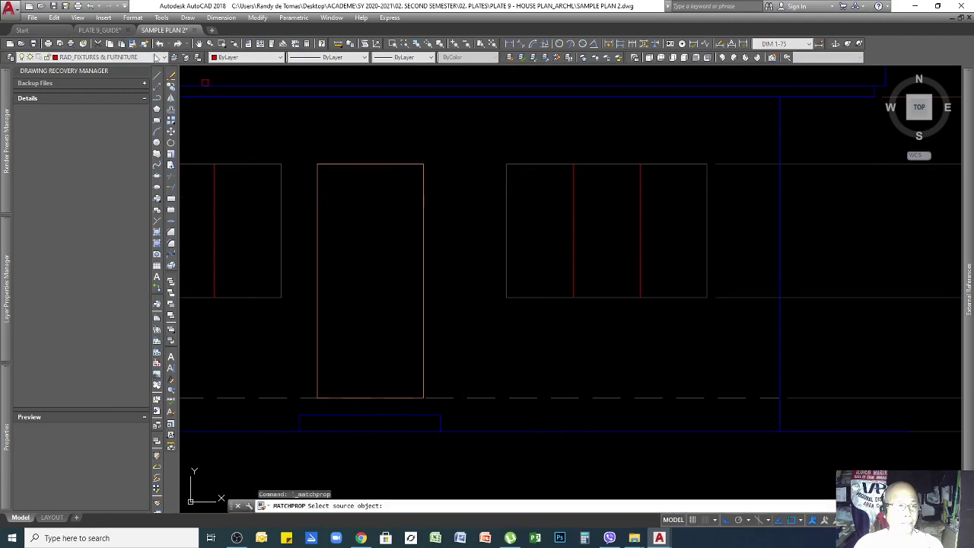
{"action": "left_click", "coordinate": [507, 194]}
{"action": "left_click", "coordinate": [664, 226]}
{"action": "left_click", "coordinate": [560, 248]}
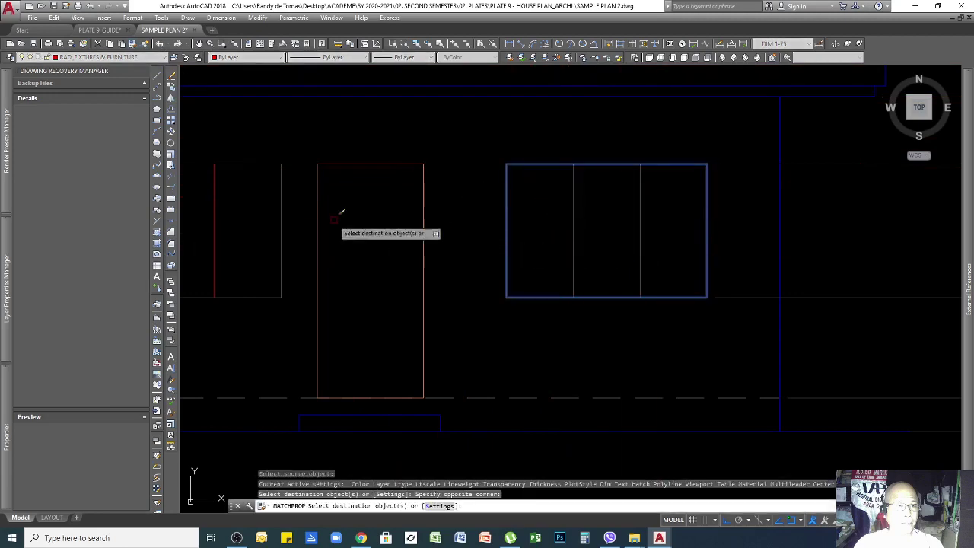
{"action": "scroll", "coordinate": [591, 232], "scroll_direction": "down", "scroll_amount": 5}
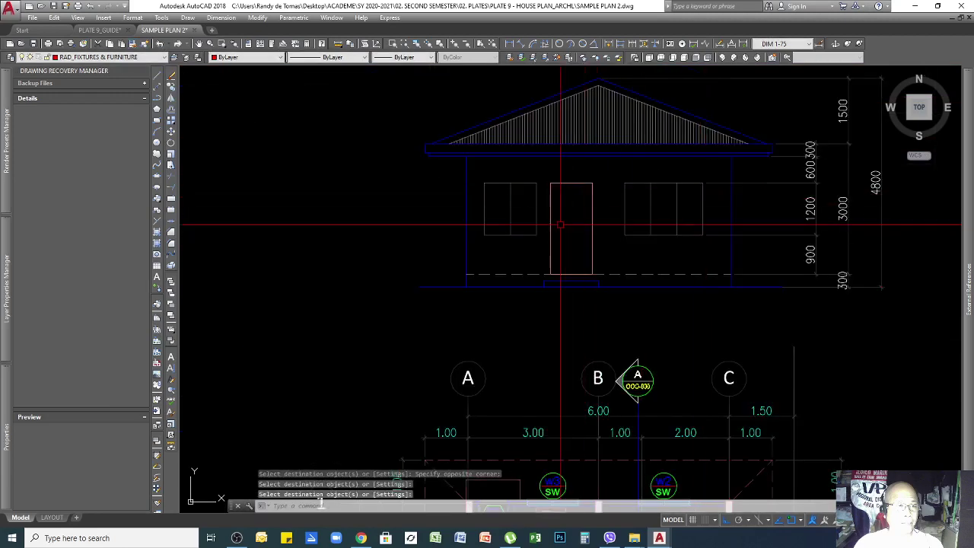
{"action": "scroll", "coordinate": [590, 232], "scroll_direction": "down", "scroll_amount": 2}
{"action": "key", "text": "Return"}
Step: Copy the paneled door with the round detail from the door library to the elevation door opening's lower-right corner
{"action": "scroll", "coordinate": [631, 227], "scroll_direction": "down", "scroll_amount": 8}
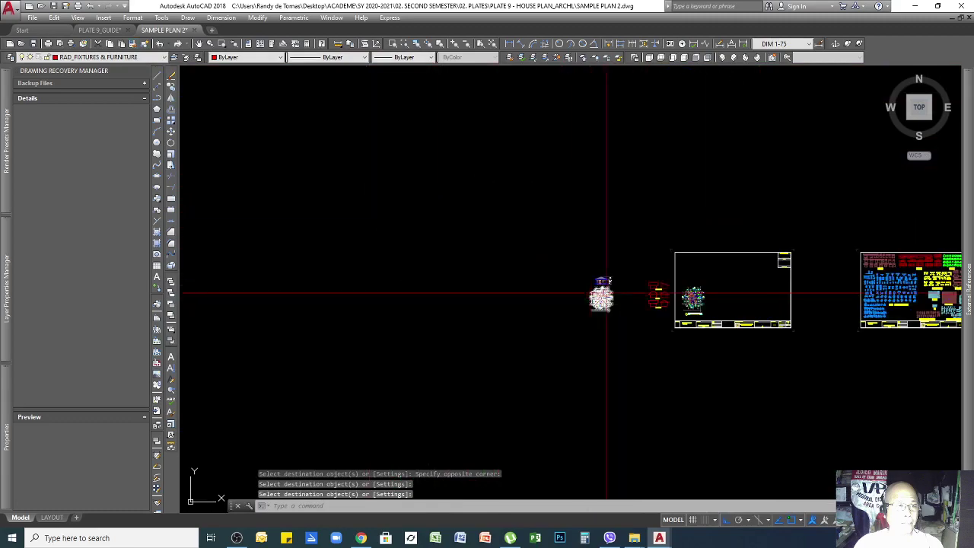
{"action": "scroll", "coordinate": [921, 290], "scroll_direction": "up", "scroll_amount": 7}
{"action": "scroll", "coordinate": [772, 214], "scroll_direction": "down", "scroll_amount": 3}
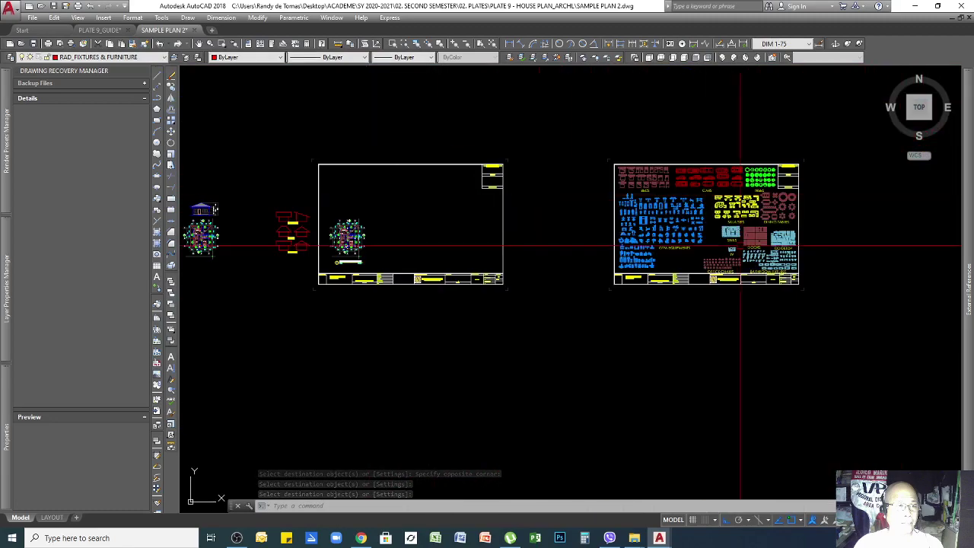
{"action": "scroll", "coordinate": [771, 211], "scroll_direction": "up", "scroll_amount": 7}
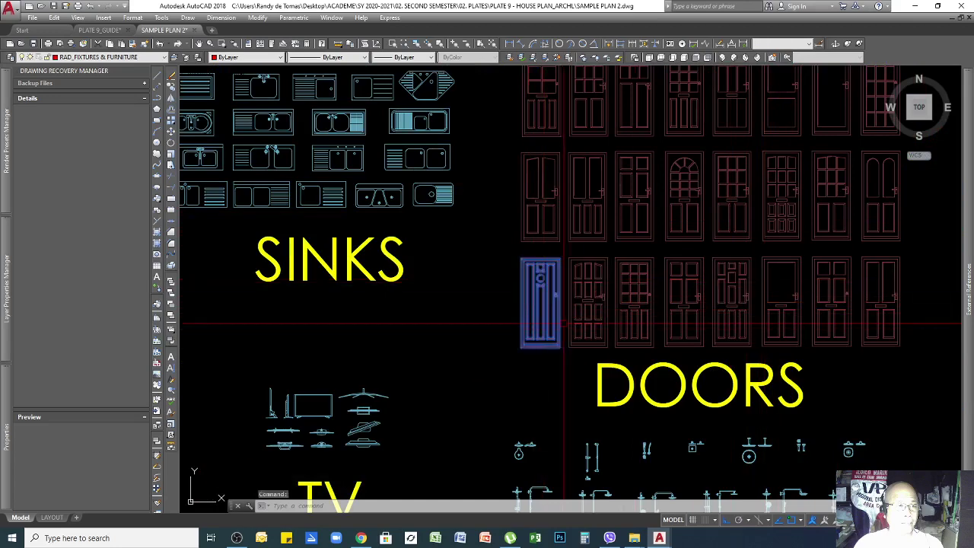
{"action": "type", "text": "co"}
{"action": "key", "text": "Return"}
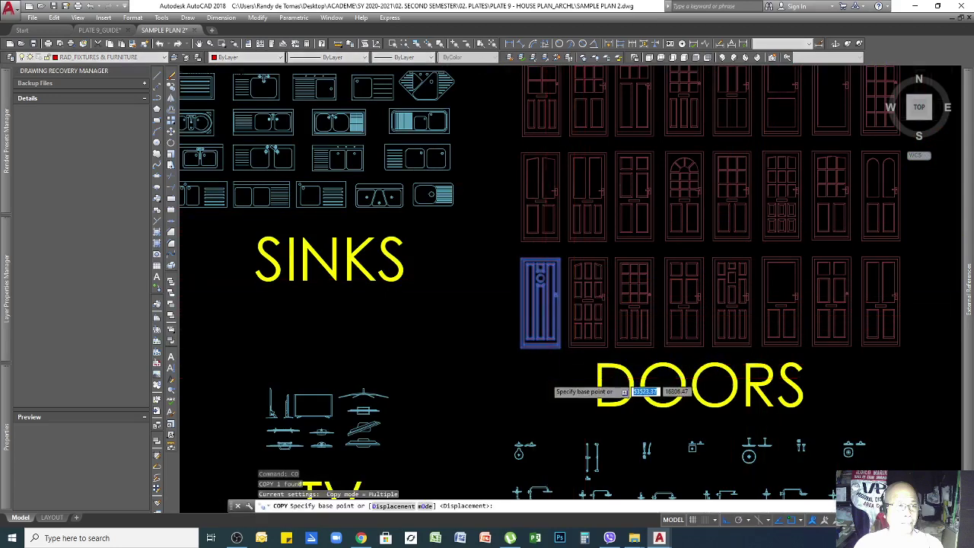
{"action": "scroll", "coordinate": [578, 312], "scroll_direction": "up", "scroll_amount": 4}
{"action": "left_click", "coordinate": [576, 309]}
{"action": "scroll", "coordinate": [576, 309], "scroll_direction": "down", "scroll_amount": 10}
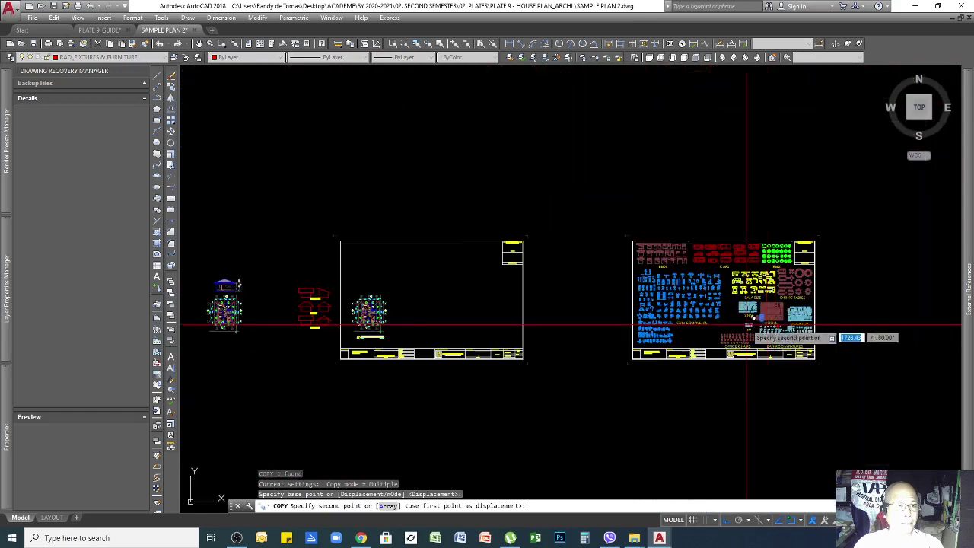
{"action": "scroll", "coordinate": [320, 281], "scroll_direction": "down", "scroll_amount": 3}
{"action": "scroll", "coordinate": [353, 302], "scroll_direction": "up", "scroll_amount": 10}
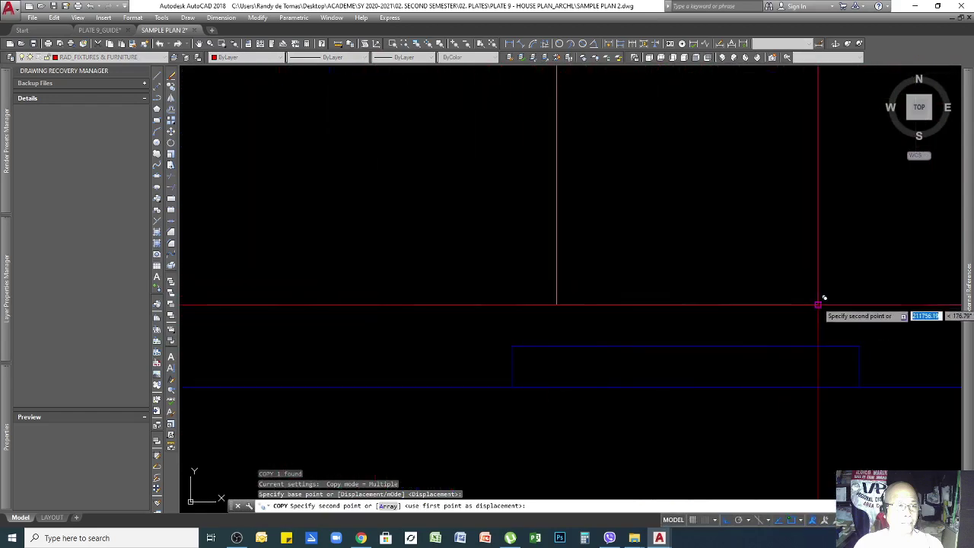
{"action": "left_click", "coordinate": [819, 304]}
{"action": "key", "text": "Return"}
Step: Move the copied door so its top edge midpoint meets the midpoint of the opening's top edge
{"action": "scroll", "coordinate": [684, 379], "scroll_direction": "down", "scroll_amount": 3}
{"action": "scroll", "coordinate": [692, 270], "scroll_direction": "up", "scroll_amount": 5}
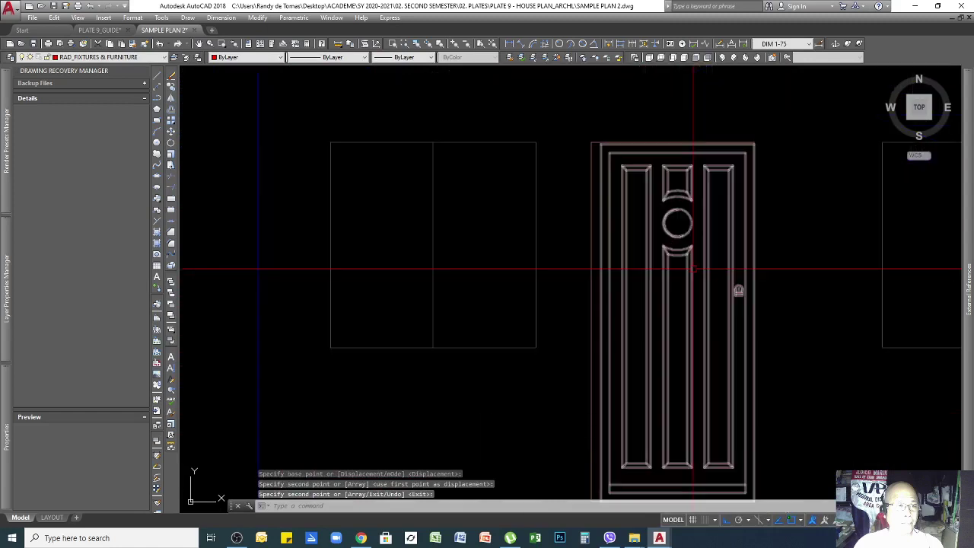
{"action": "key", "text": "Return"}
{"action": "left_click", "coordinate": [660, 158]}
{"action": "left_click", "coordinate": [648, 152]}
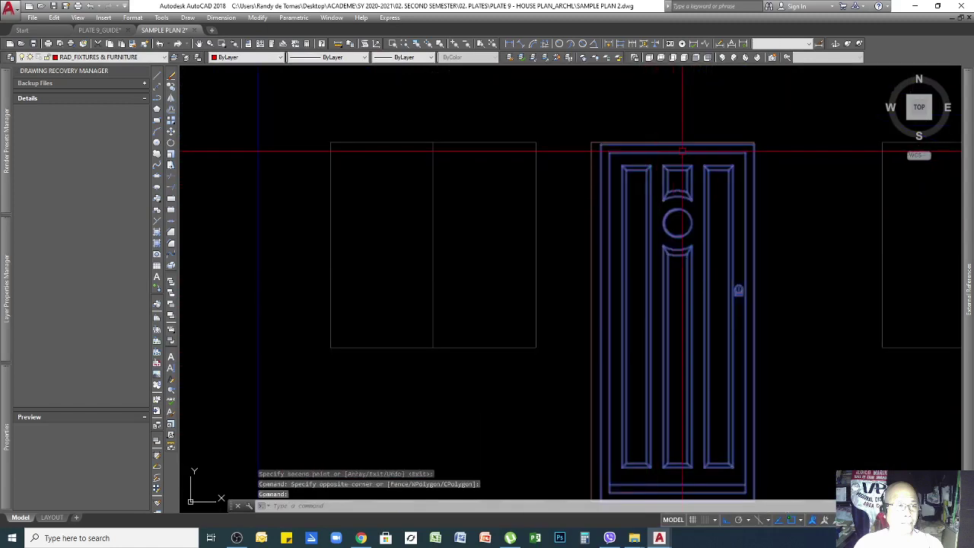
{"action": "key", "text": "Return"}
{"action": "scroll", "coordinate": [708, 153], "scroll_direction": "up", "scroll_amount": 4}
{"action": "left_click", "coordinate": [623, 116]}
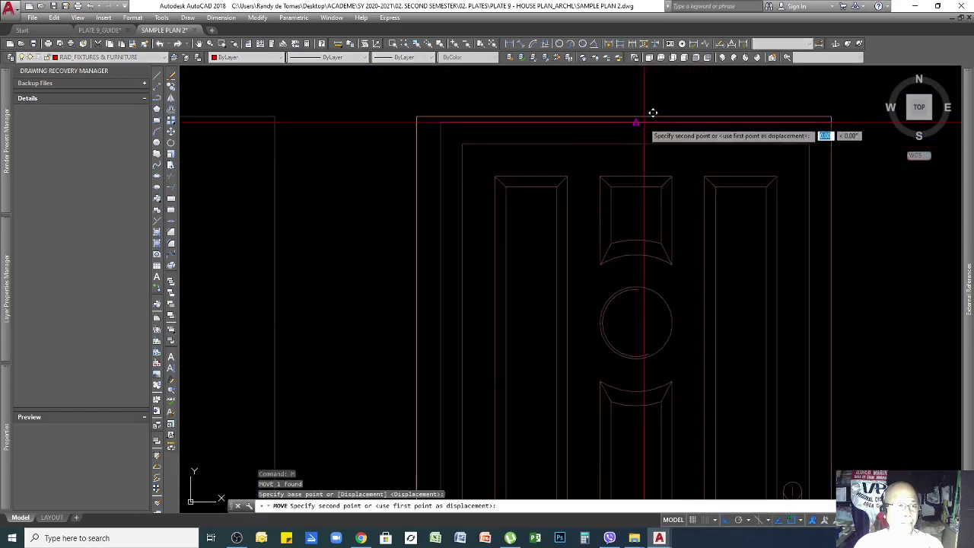
{"action": "left_click", "coordinate": [624, 117]}
{"action": "left_click", "coordinate": [754, 142]}
{"action": "left_click", "coordinate": [714, 135]}
{"action": "scroll", "coordinate": [714, 135], "scroll_direction": "down", "scroll_amount": 5}
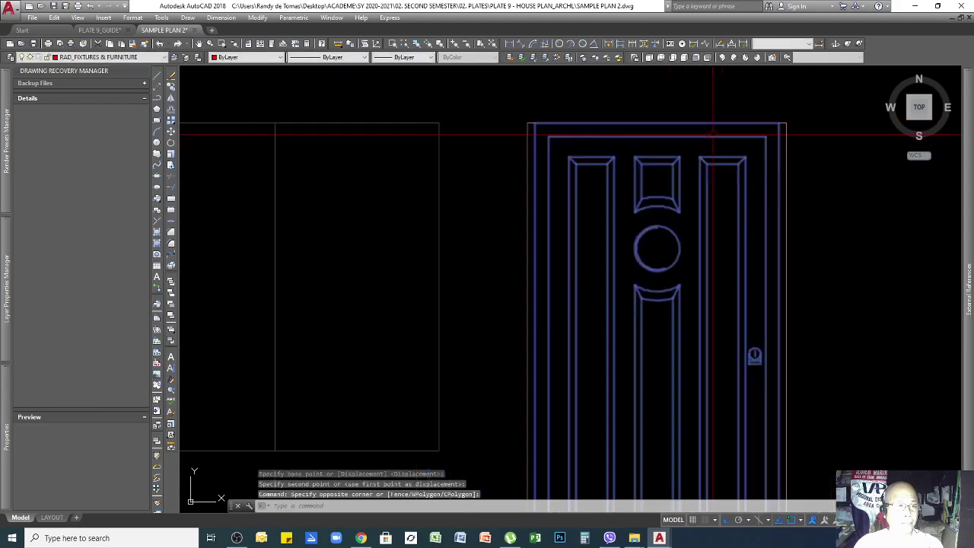
{"action": "left_click", "coordinate": [787, 230]}
{"action": "key", "text": "Return"}
{"action": "left_click", "coordinate": [802, 221]}
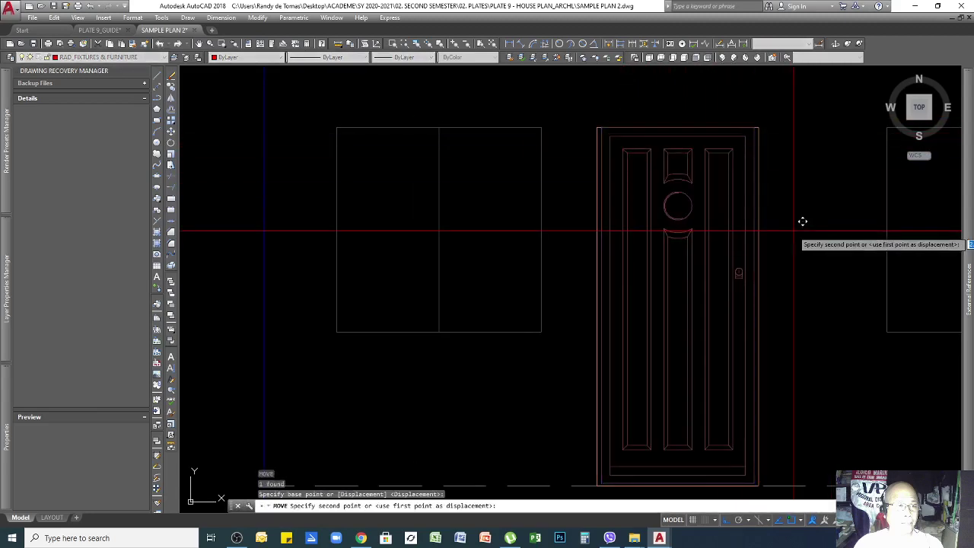
{"action": "key", "text": "Escape"}
{"action": "key", "text": "Escape"}
Step: Move the door from its bottom edge midpoint to the midpoint of the opening's bottom edge
{"action": "scroll", "coordinate": [652, 229], "scroll_direction": "down", "scroll_amount": 2}
{"action": "scroll", "coordinate": [652, 305], "scroll_direction": "up", "scroll_amount": 6}
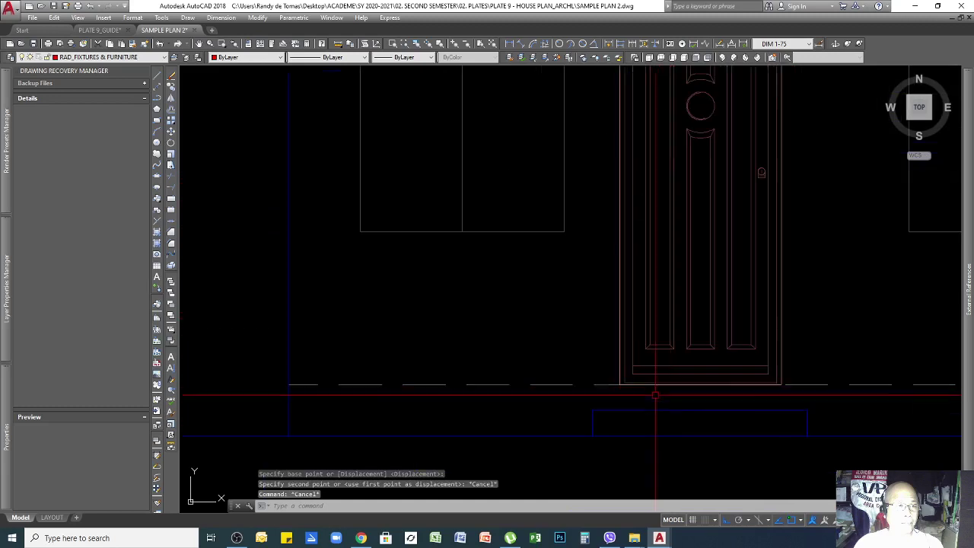
{"action": "left_click", "coordinate": [668, 334]}
{"action": "left_click", "coordinate": [631, 308]}
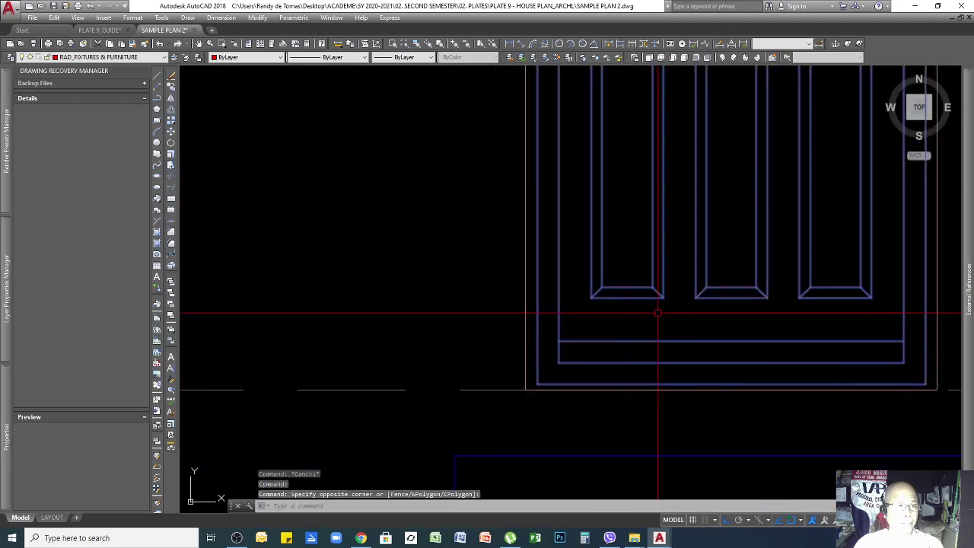
{"action": "type", "text": "M"}
{"action": "key", "text": "Return"}
{"action": "left_click", "coordinate": [731, 384]}
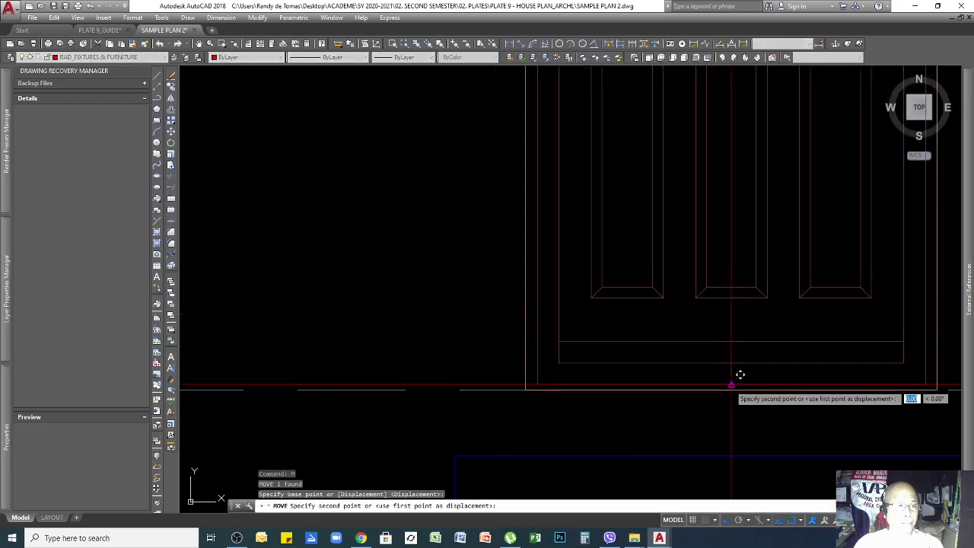
{"action": "scroll", "coordinate": [646, 417], "scroll_direction": "down", "scroll_amount": 3}
{"action": "scroll", "coordinate": [617, 200], "scroll_direction": "up", "scroll_amount": 2}
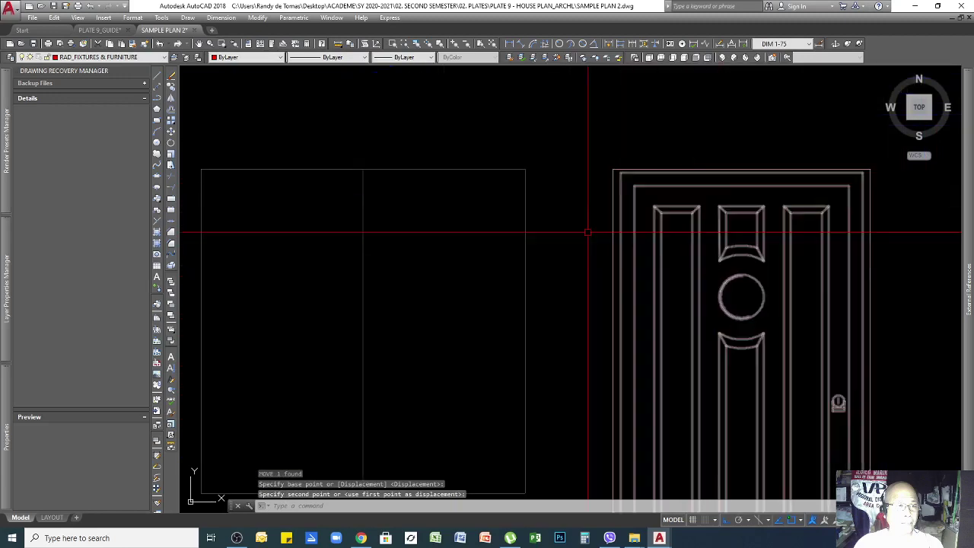
{"action": "scroll", "coordinate": [479, 185], "scroll_direction": "down", "scroll_amount": 2}
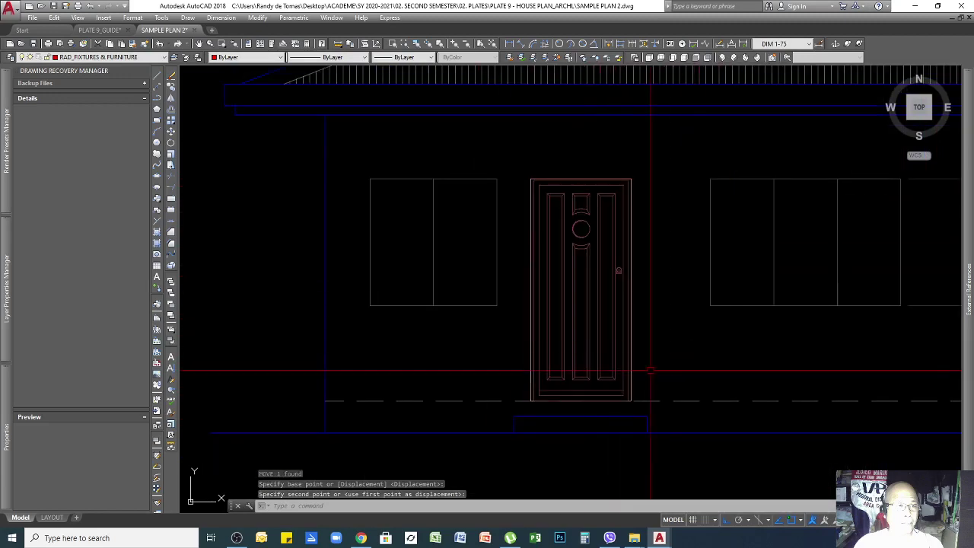
Step: Draw a horizontal line at ground level, extending rightward from the lower end of the elevation's overall height dimension
{"action": "scroll", "coordinate": [525, 268], "scroll_direction": "down", "scroll_amount": 5}
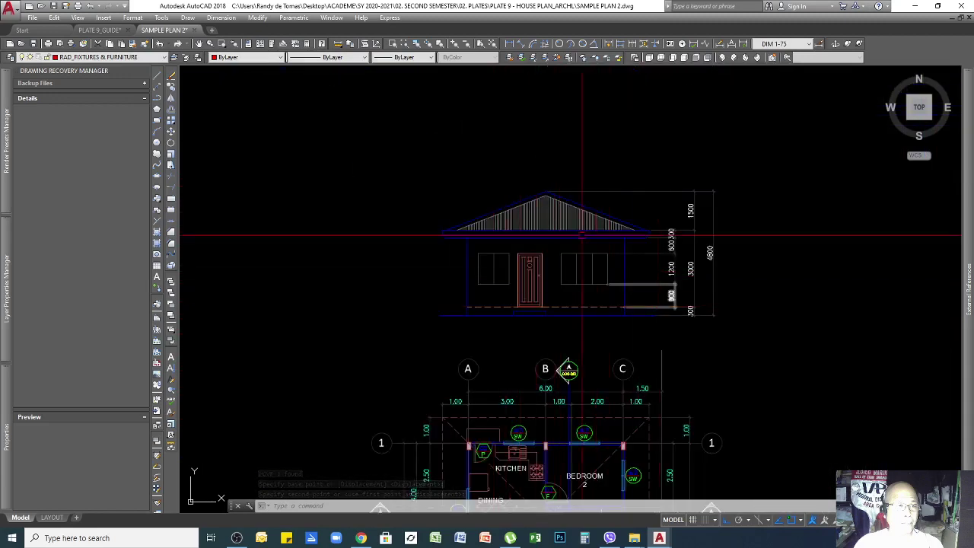
{"action": "scroll", "coordinate": [583, 287], "scroll_direction": "down", "scroll_amount": 2}
{"action": "scroll", "coordinate": [620, 296], "scroll_direction": "up", "scroll_amount": 4}
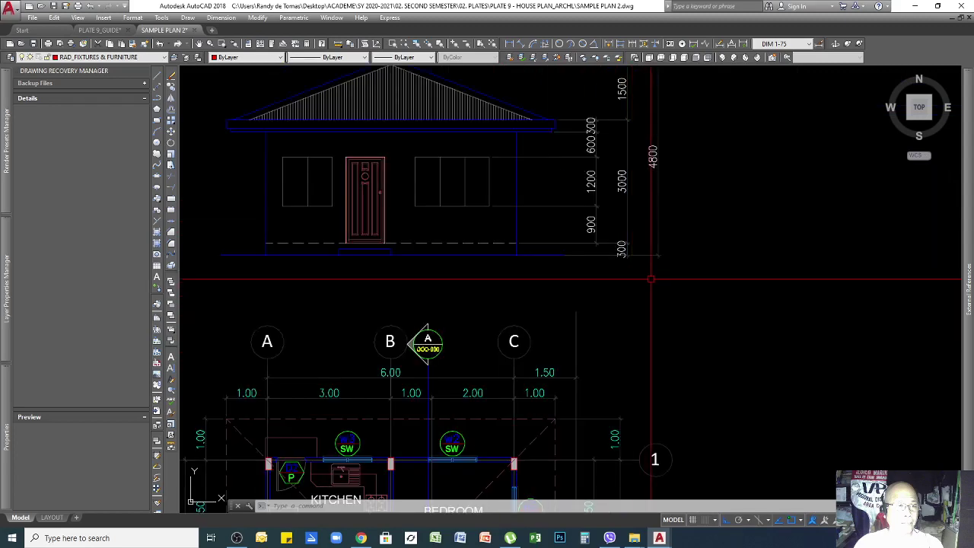
{"action": "key", "text": "Return"}
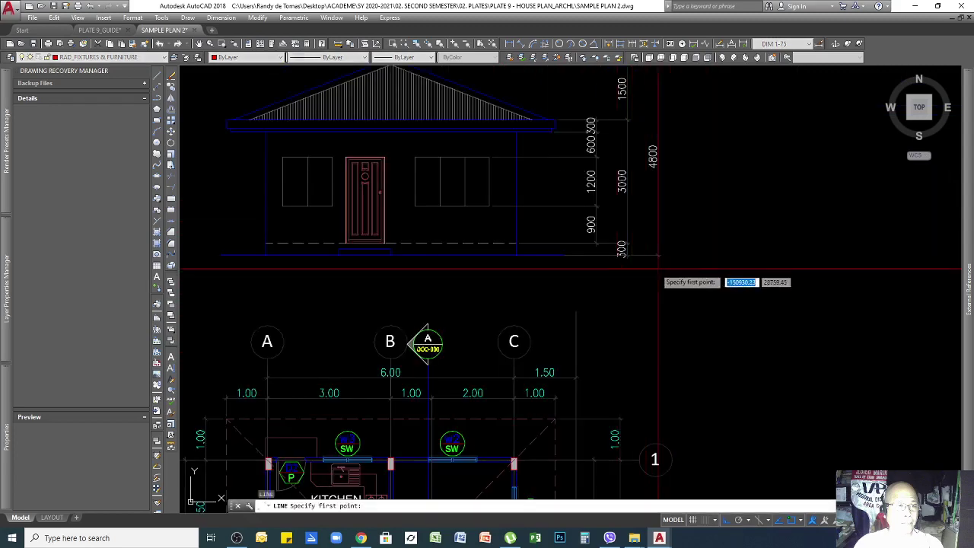
{"action": "left_click", "coordinate": [790, 282]}
{"action": "key", "text": "Return"}
{"action": "scroll", "coordinate": [647, 254], "scroll_direction": "down", "scroll_amount": 5}
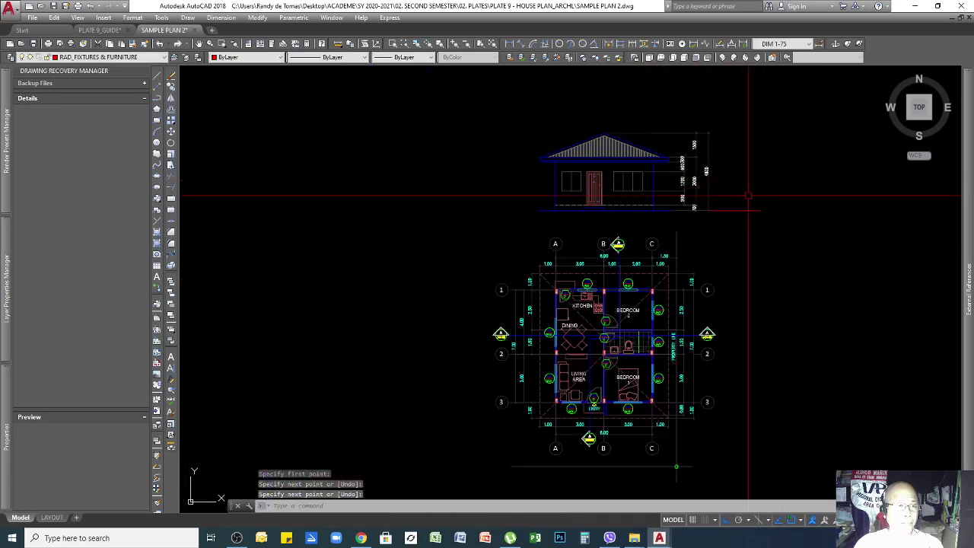
Step: Examine the elevation, the working floor plan and the floor plan on the title-block sheet
{"action": "scroll", "coordinate": [731, 200], "scroll_direction": "up", "scroll_amount": 5}
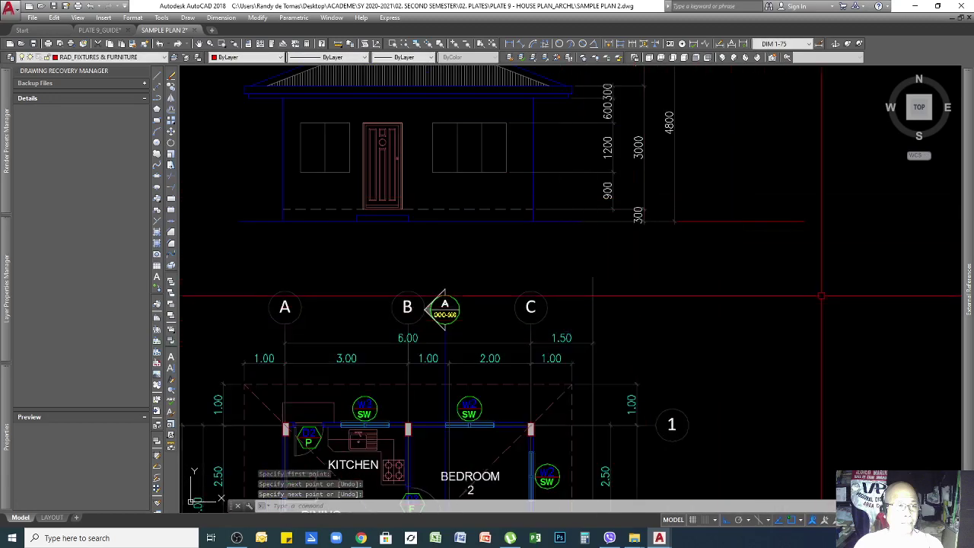
{"action": "scroll", "coordinate": [667, 313], "scroll_direction": "down", "scroll_amount": 5}
{"action": "scroll", "coordinate": [727, 292], "scroll_direction": "up", "scroll_amount": 5}
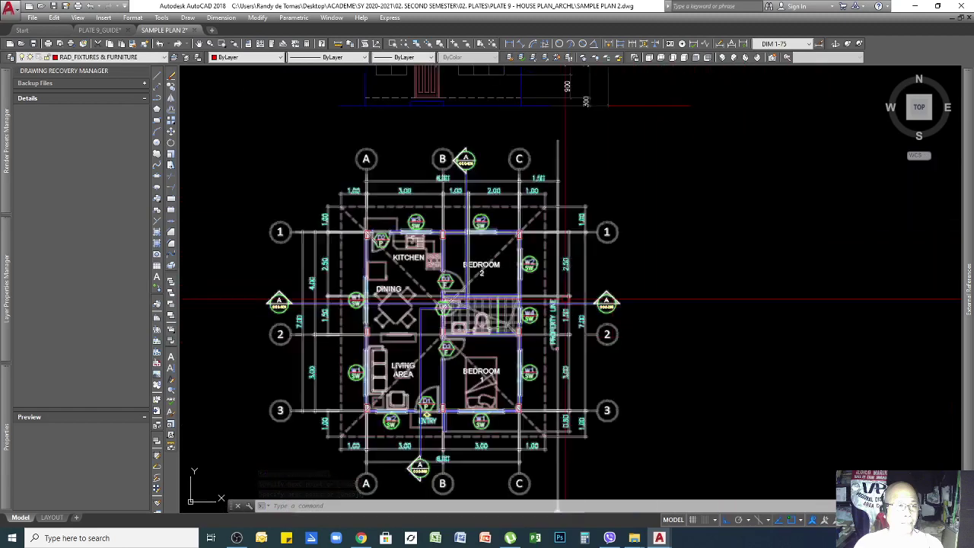
{"action": "scroll", "coordinate": [776, 295], "scroll_direction": "down", "scroll_amount": 3}
{"action": "scroll", "coordinate": [561, 208], "scroll_direction": "up", "scroll_amount": 2}
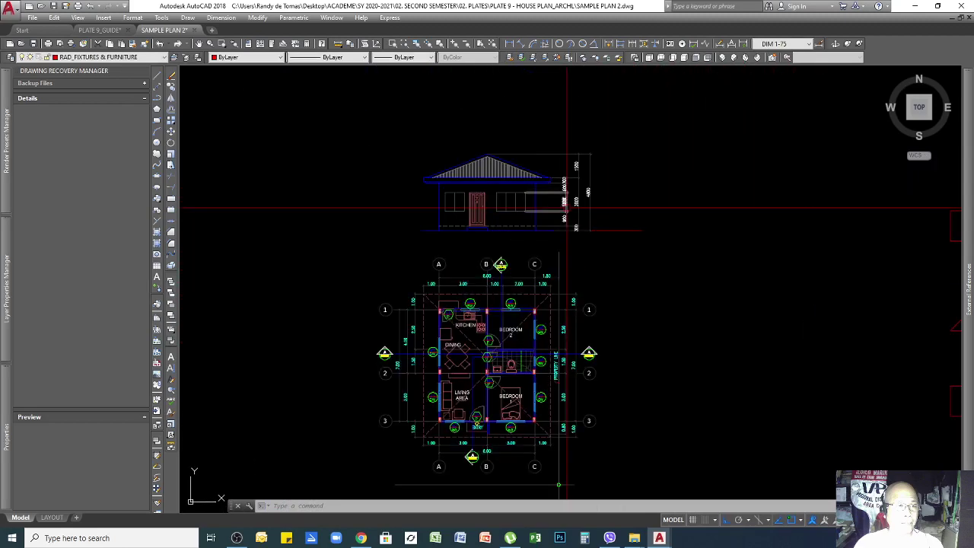
{"action": "scroll", "coordinate": [602, 213], "scroll_direction": "up", "scroll_amount": 4}
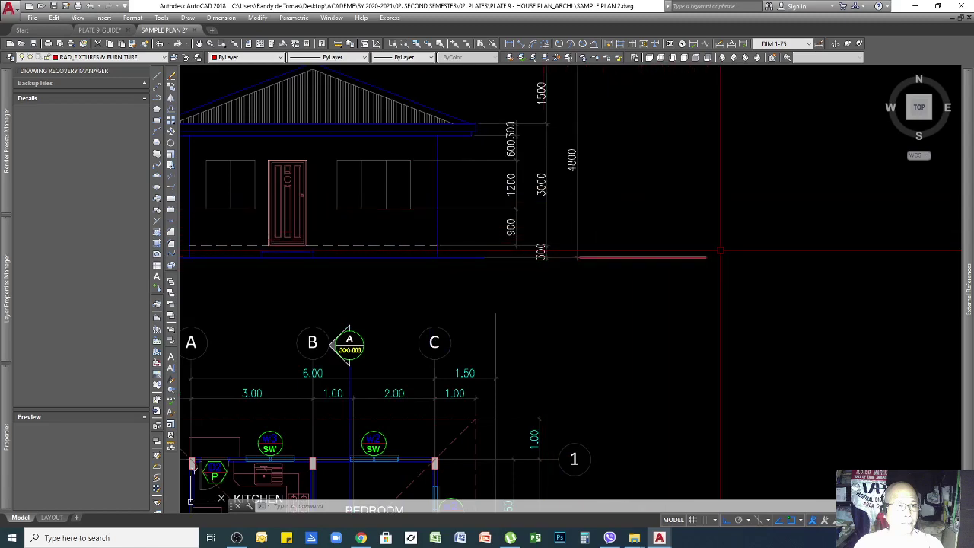
{"action": "scroll", "coordinate": [721, 249], "scroll_direction": "down", "scroll_amount": 8}
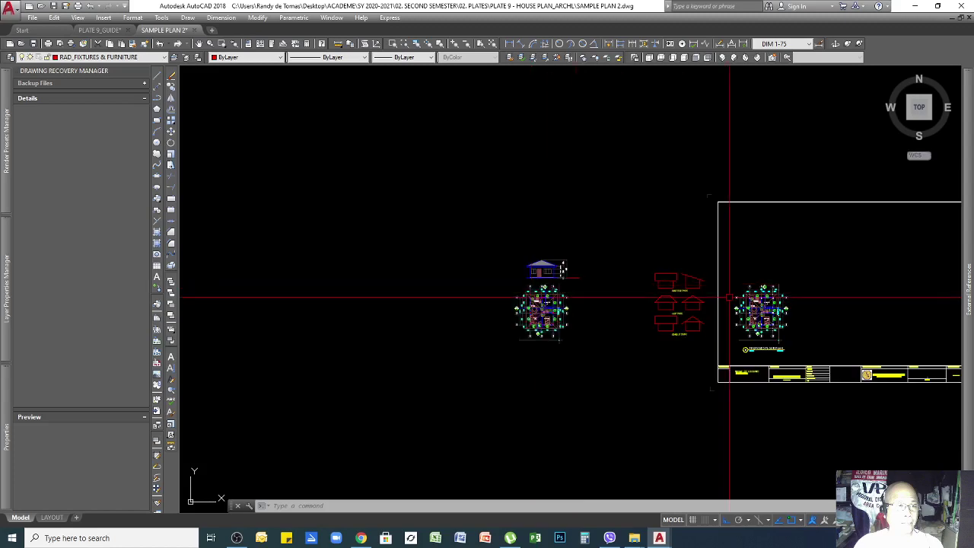
{"action": "scroll", "coordinate": [729, 296], "scroll_direction": "up", "scroll_amount": 8}
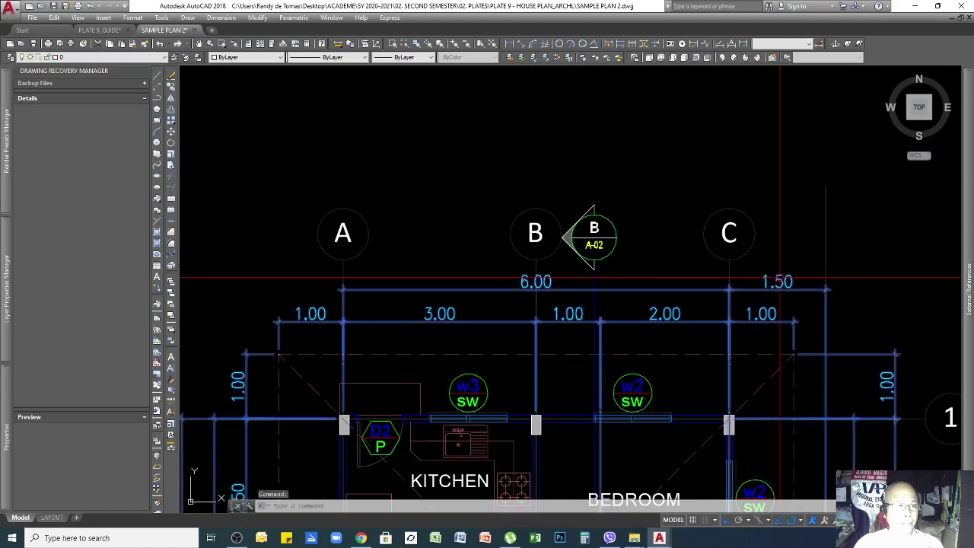
{"action": "scroll", "coordinate": [780, 278], "scroll_direction": "down", "scroll_amount": 5}
{"action": "scroll", "coordinate": [319, 313], "scroll_direction": "up", "scroll_amount": 5}
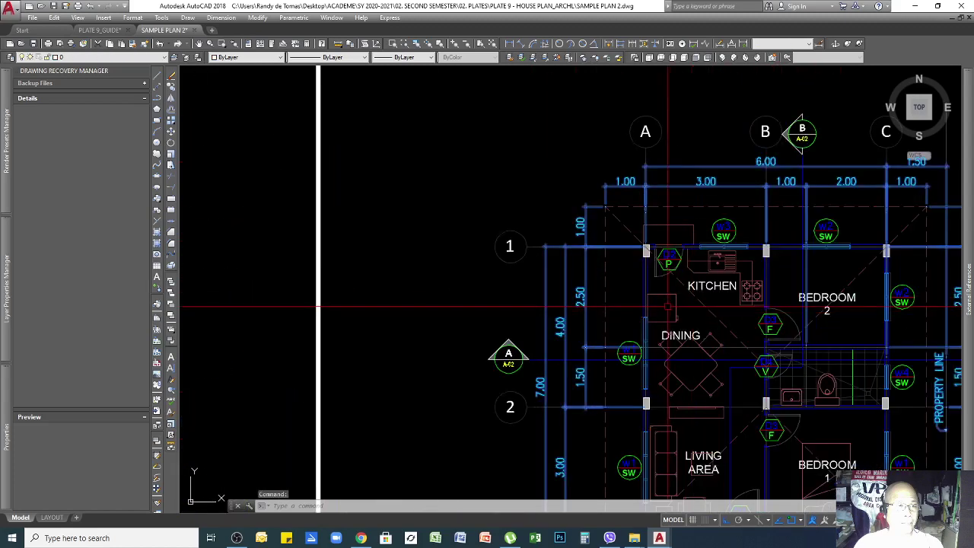
{"action": "key", "text": "Escape"}
{"action": "key", "text": "Escape"}
{"action": "scroll", "coordinate": [902, 257], "scroll_direction": "down", "scroll_amount": 3}
{"action": "scroll", "coordinate": [761, 268], "scroll_direction": "down", "scroll_amount": 2}
{"action": "scroll", "coordinate": [602, 276], "scroll_direction": "up", "scroll_amount": 5}
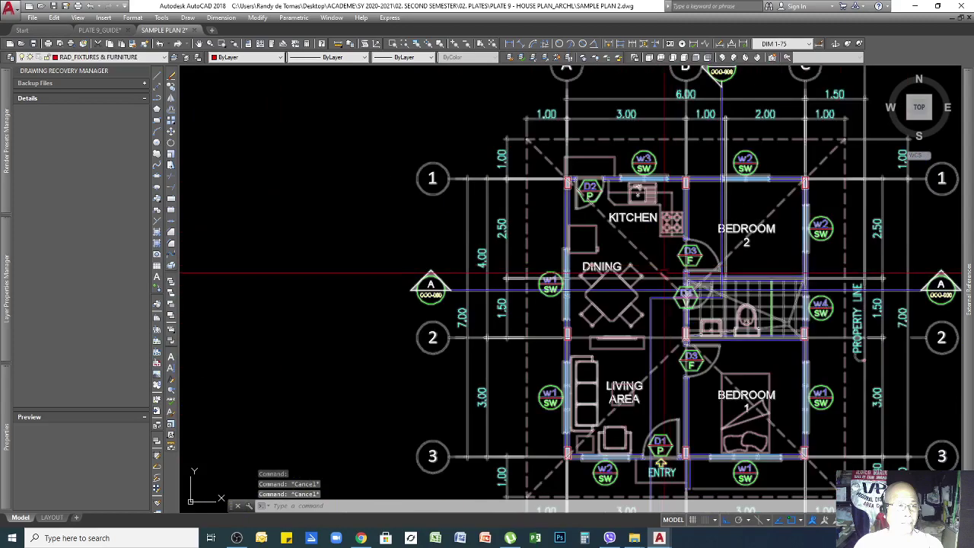
Step: Copy the floor plan's dimension group from the title-block sheet into the empty space beside the working floor plan
{"action": "scroll", "coordinate": [666, 274], "scroll_direction": "down", "scroll_amount": 1}
{"action": "scroll", "coordinate": [666, 274], "scroll_direction": "up", "scroll_amount": 1}
{"action": "scroll", "coordinate": [609, 322], "scroll_direction": "down", "scroll_amount": 5}
{"action": "scroll", "coordinate": [759, 322], "scroll_direction": "up", "scroll_amount": 4}
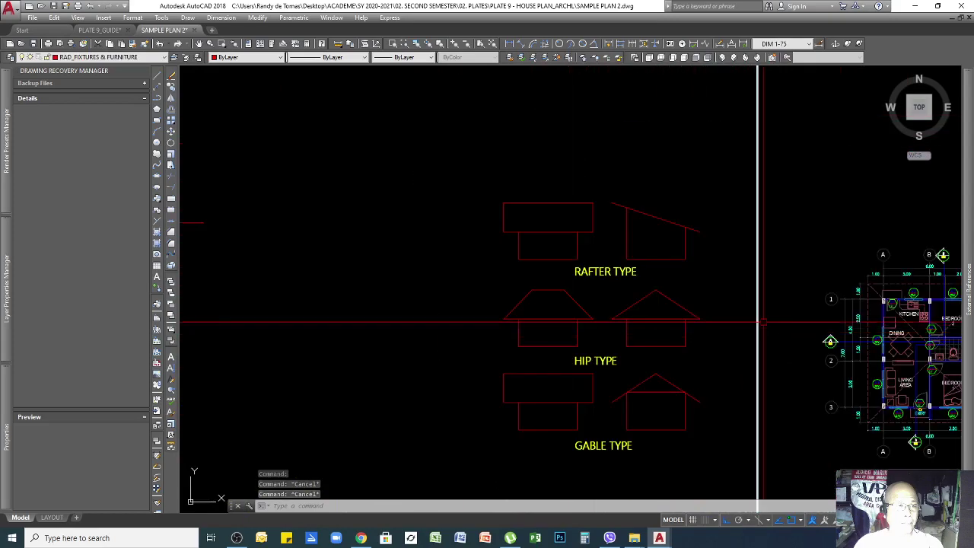
{"action": "left_click", "coordinate": [870, 274]}
{"action": "type", "text": "C"}
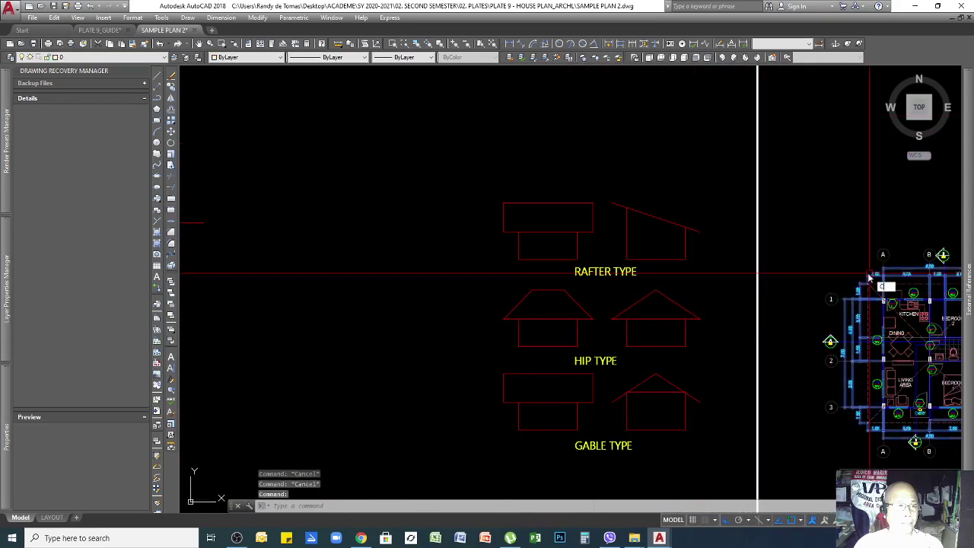
{"action": "type", "text": "O"}
{"action": "key", "text": "Return"}
{"action": "left_click", "coordinate": [877, 277]}
{"action": "scroll", "coordinate": [891, 285], "scroll_direction": "down", "scroll_amount": 3}
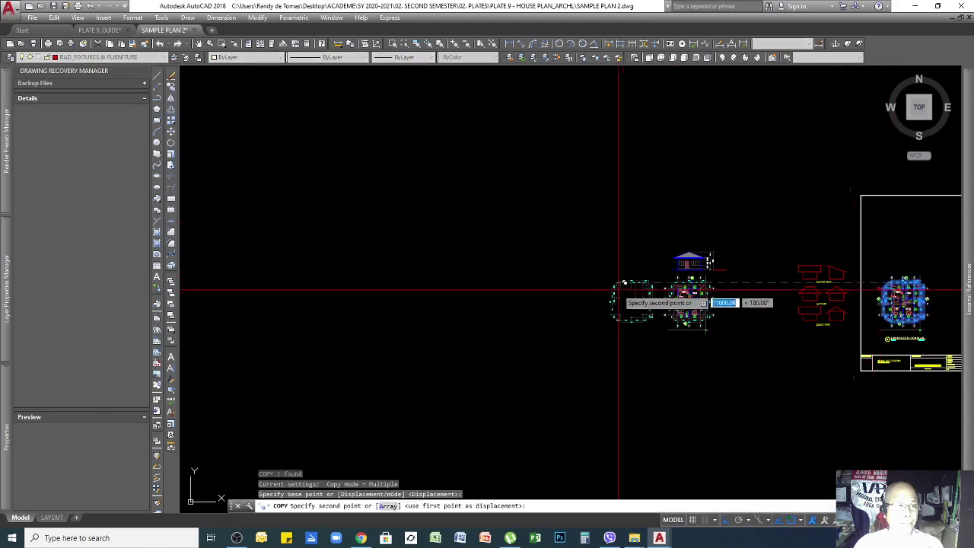
{"action": "left_click", "coordinate": [573, 290]}
{"action": "key", "text": "Return"}
Step: Explode the copied dimension group, along with the 1500 dimension above its upper-right corner
{"action": "left_click", "coordinate": [571, 335]}
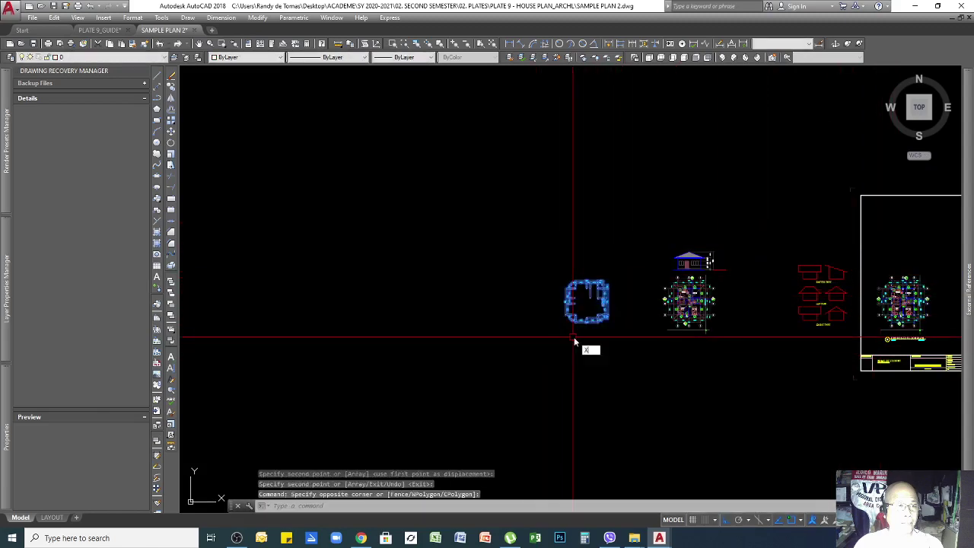
{"action": "left_click", "coordinate": [575, 342]}
{"action": "type", "text": "x"}
{"action": "key", "text": "Return"}
{"action": "scroll", "coordinate": [642, 281], "scroll_direction": "up", "scroll_amount": 10}
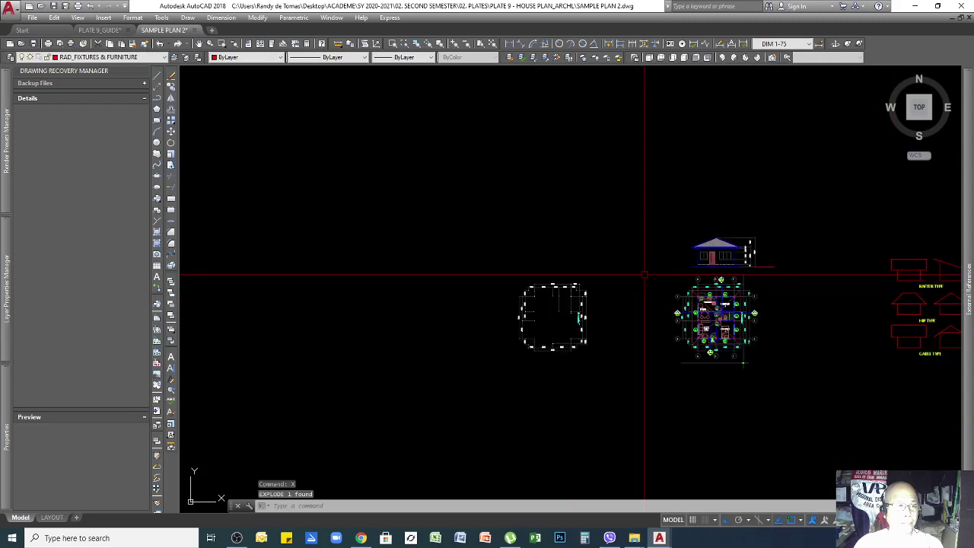
{"action": "left_click", "coordinate": [520, 276]}
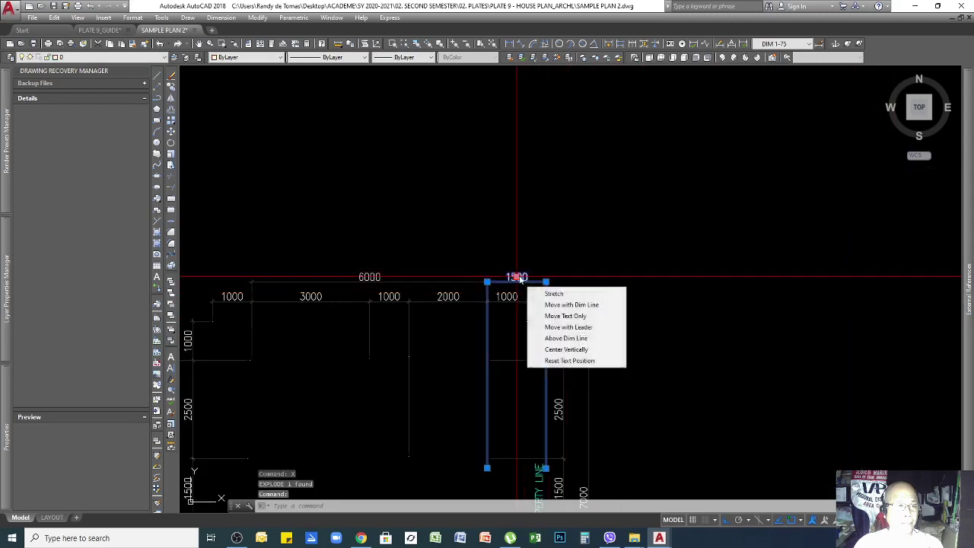
{"action": "key", "text": "Return"}
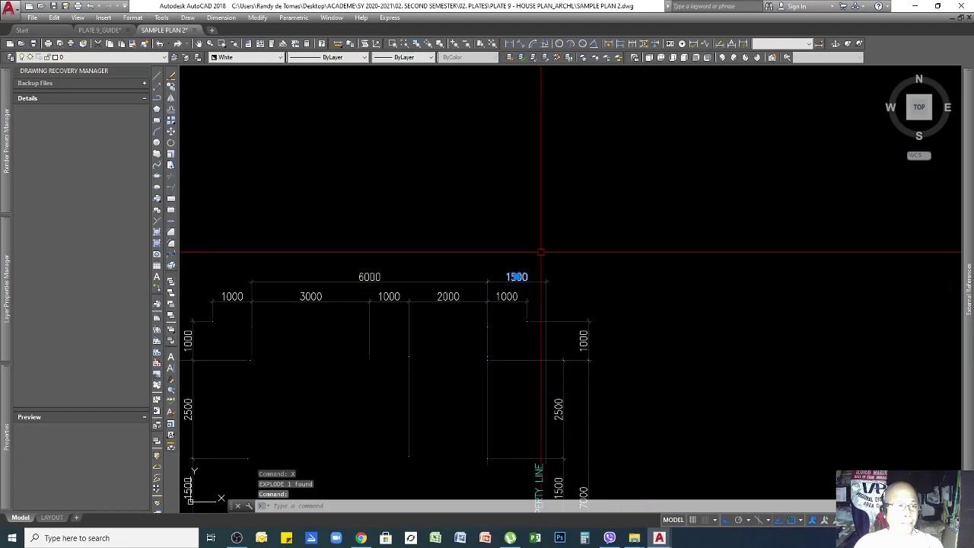
Step: Copy the exploded 1500 text onto the ground line beside the front elevation
{"action": "type", "text": "CO"}
{"action": "key", "text": "Return"}
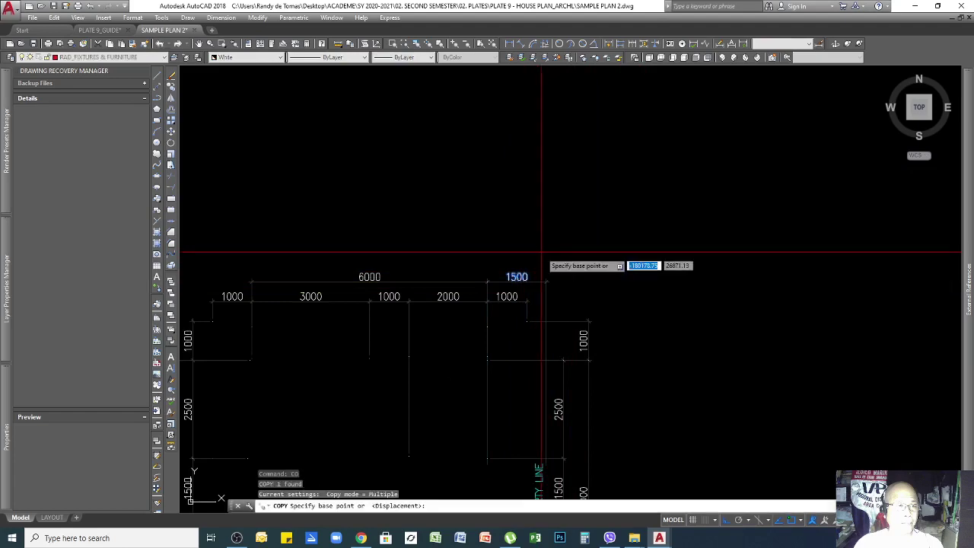
{"action": "left_click", "coordinate": [517, 276]}
{"action": "scroll", "coordinate": [442, 297], "scroll_direction": "down", "scroll_amount": 5}
{"action": "scroll", "coordinate": [639, 271], "scroll_direction": "up", "scroll_amount": 5}
{"action": "scroll", "coordinate": [552, 313], "scroll_direction": "up", "scroll_amount": 6}
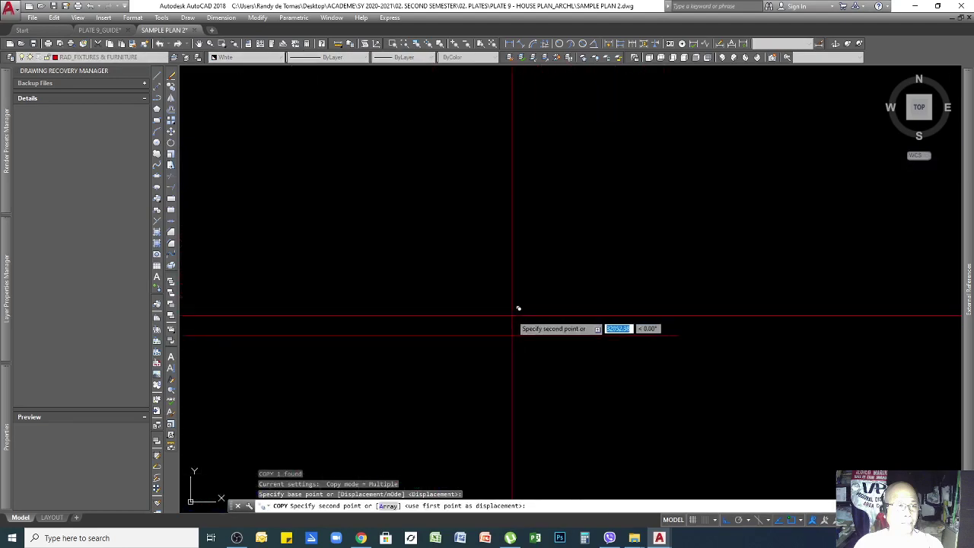
{"action": "left_click", "coordinate": [406, 333]}
{"action": "key", "text": "Return"}
Step: Move the copied 1500 text straight up so it sits just above the ground line
{"action": "scroll", "coordinate": [895, 266], "scroll_direction": "down", "scroll_amount": 6}
{"action": "scroll", "coordinate": [899, 288], "scroll_direction": "up", "scroll_amount": 5}
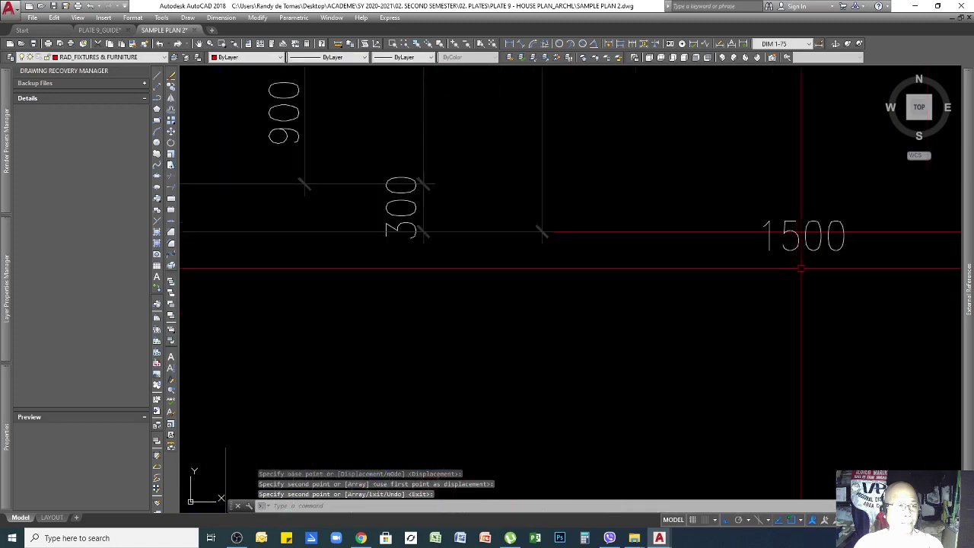
{"action": "key", "text": "Return"}
{"action": "type", "text": "M"}
{"action": "key", "text": "Return"}
{"action": "left_click", "coordinate": [787, 309]}
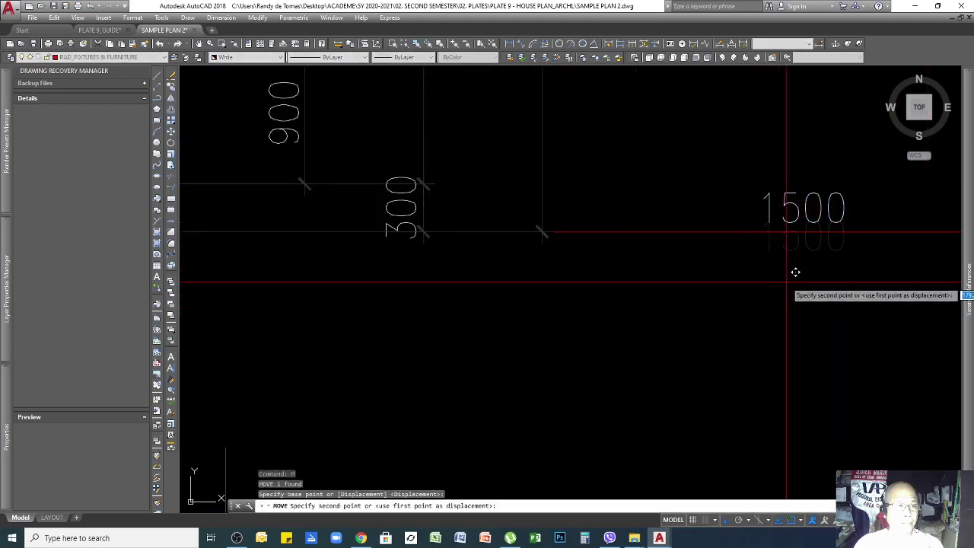
{"action": "left_click", "coordinate": [787, 280]}
{"action": "key", "text": "Return"}
{"action": "key", "text": "Return"}
Step: Set the copied 1500 text to left justification
{"action": "left_click", "coordinate": [818, 193]}
{"action": "double_click", "coordinate": [804, 206]}
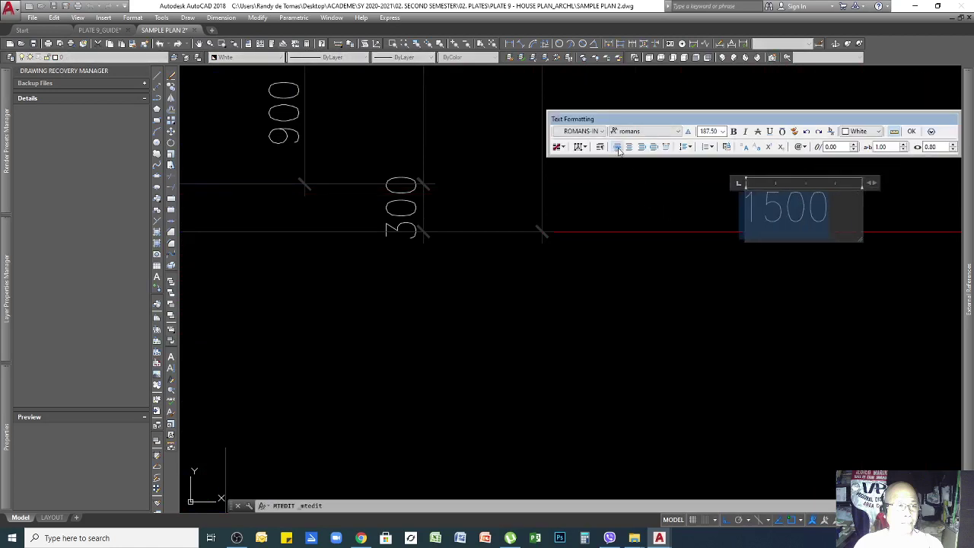
{"action": "left_click", "coordinate": [627, 193]}
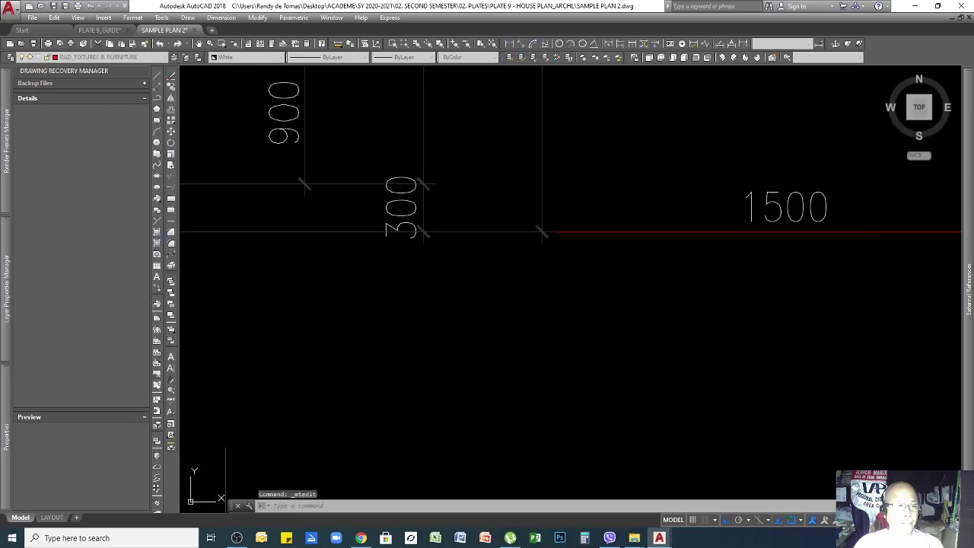
Step: Move the 1500 text horizontally toward the start of the ground line, near the overall height dimension
{"action": "left_click", "coordinate": [768, 211]}
{"action": "left_click", "coordinate": [754, 195]}
{"action": "type", "text": "M"}
{"action": "key", "text": "Return"}
{"action": "left_click", "coordinate": [829, 336]}
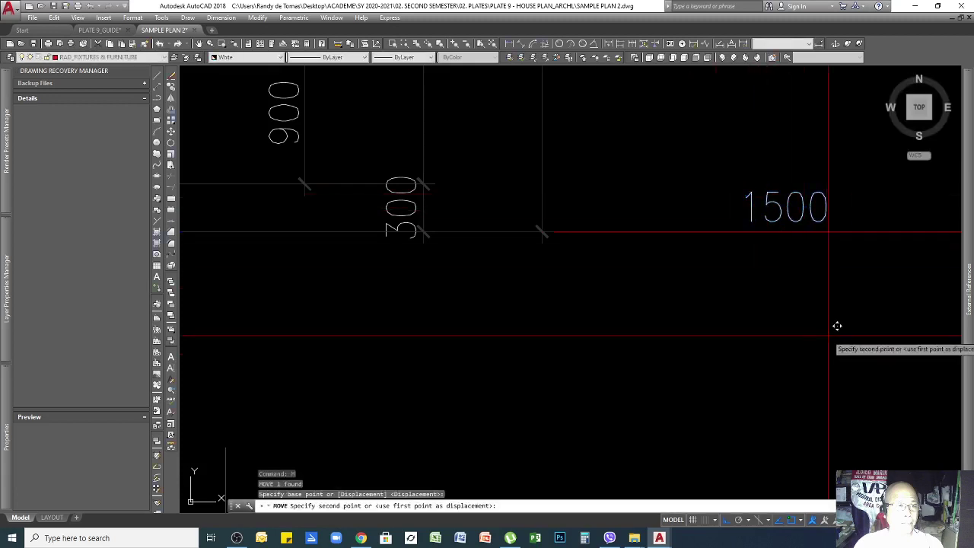
{"action": "left_click", "coordinate": [700, 331]}
{"action": "left_click", "coordinate": [706, 225]}
Step: Replace the copied text with NATURAL GROUND LINE
{"action": "double_click", "coordinate": [657, 207]}
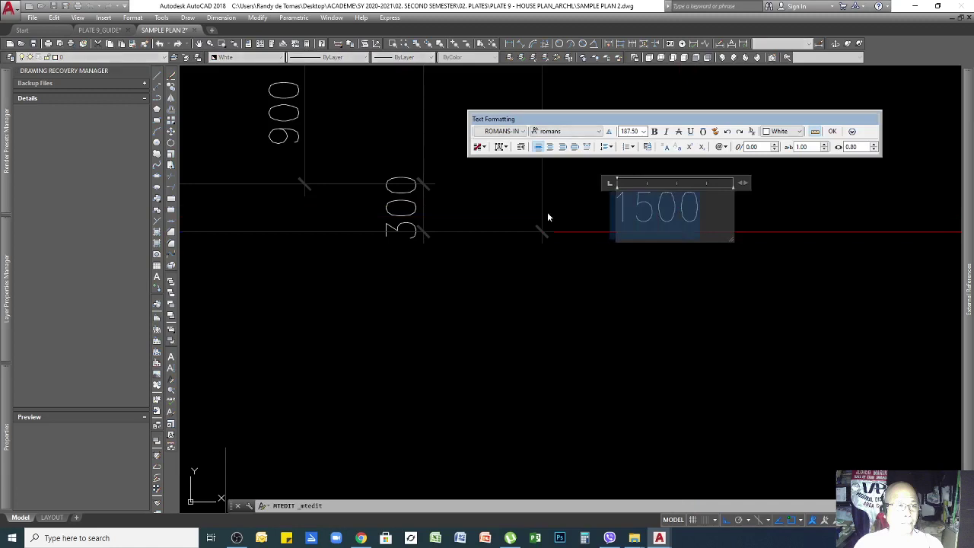
{"action": "type", "text": "NATURAL"}
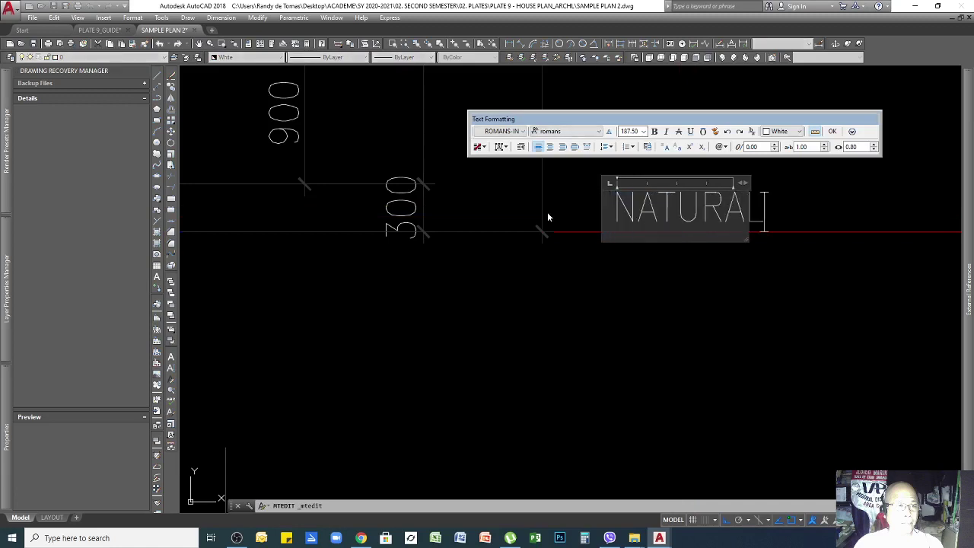
{"action": "type", "text": " GROUND "}
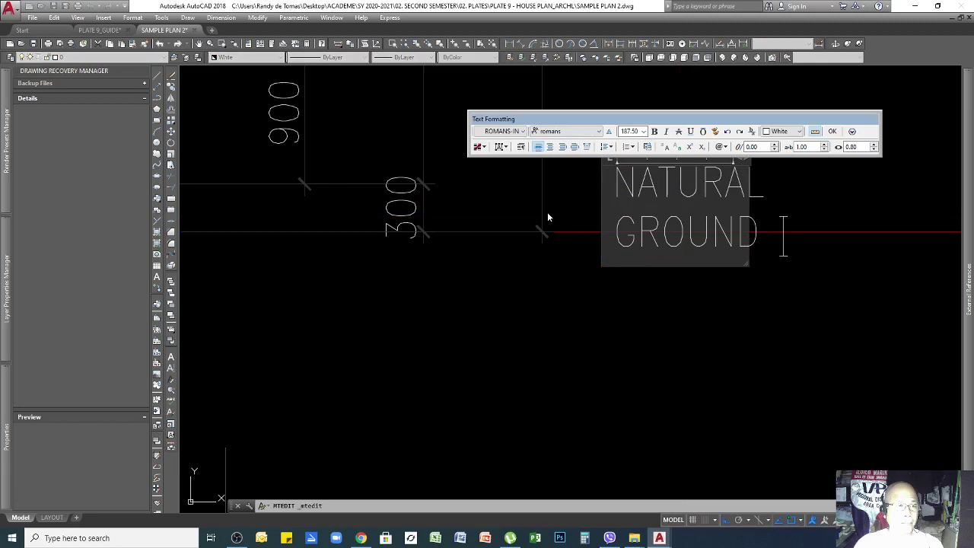
{"action": "type", "text": "LINE"}
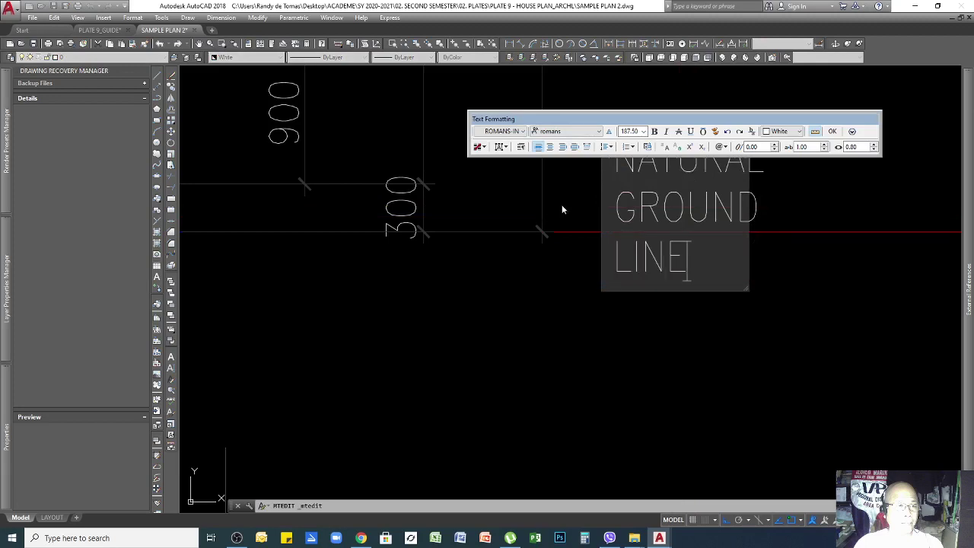
{"action": "left_click", "coordinate": [652, 337]}
Step: Widen the NATURAL GROUND LINE text box so the label fits on a single line
{"action": "scroll", "coordinate": [624, 355], "scroll_direction": "down", "scroll_amount": 2}
{"action": "scroll", "coordinate": [674, 306], "scroll_direction": "up", "scroll_amount": 1}
{"action": "left_click", "coordinate": [653, 264]}
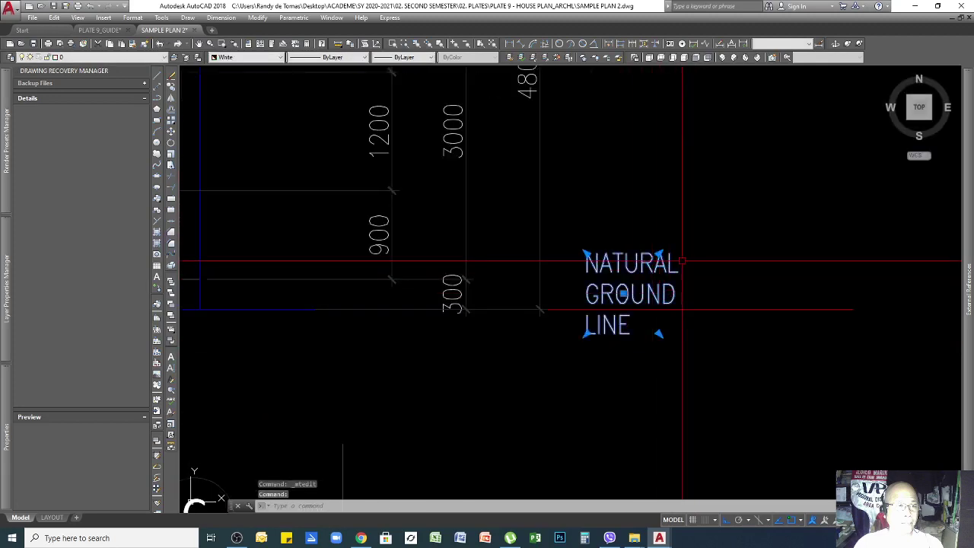
{"action": "left_click", "coordinate": [659, 253]}
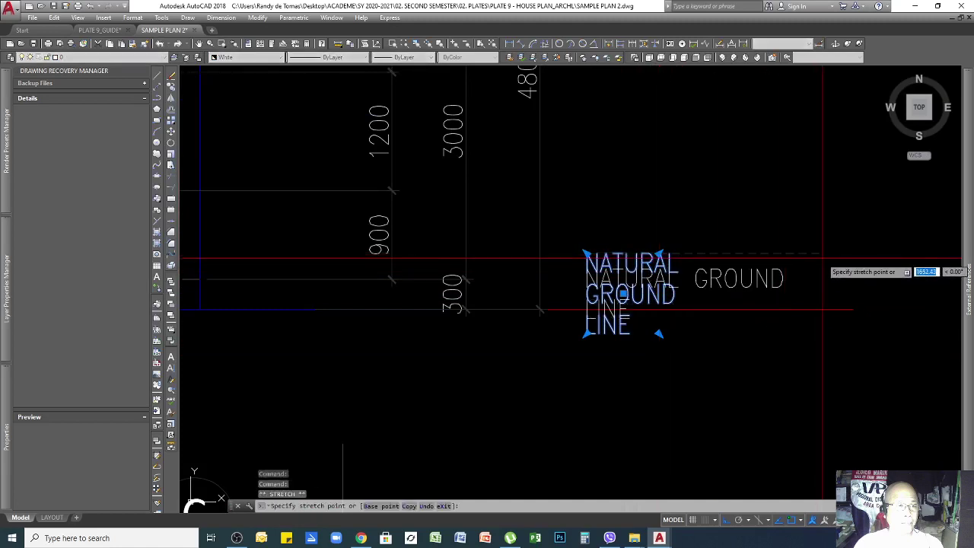
{"action": "left_click", "coordinate": [845, 269]}
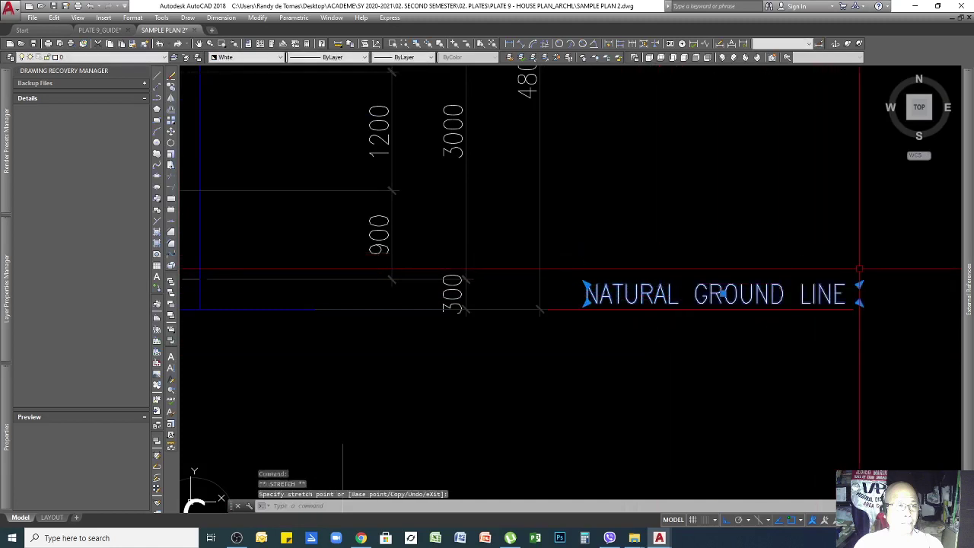
{"action": "key", "text": "Escape"}
{"action": "key", "text": "Escape"}
{"action": "left_click", "coordinate": [673, 286]}
{"action": "left_click", "coordinate": [646, 278]}
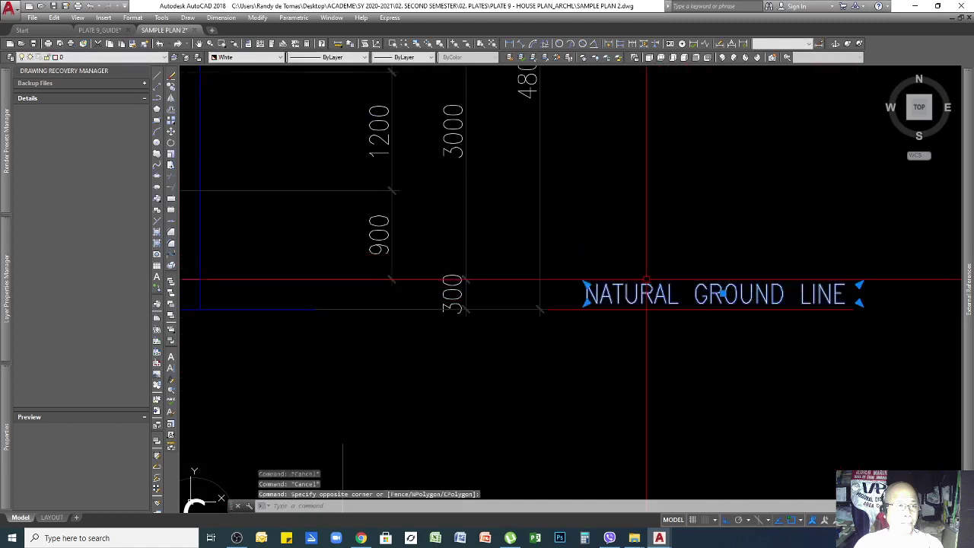
{"action": "key", "text": "Escape"}
{"action": "key", "text": "Escape"}
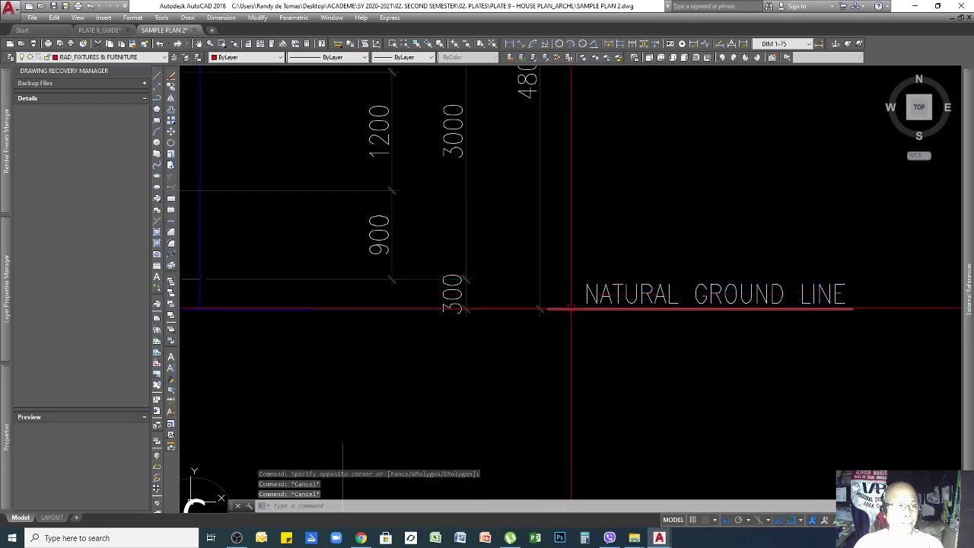
{"action": "key", "text": "Escape"}
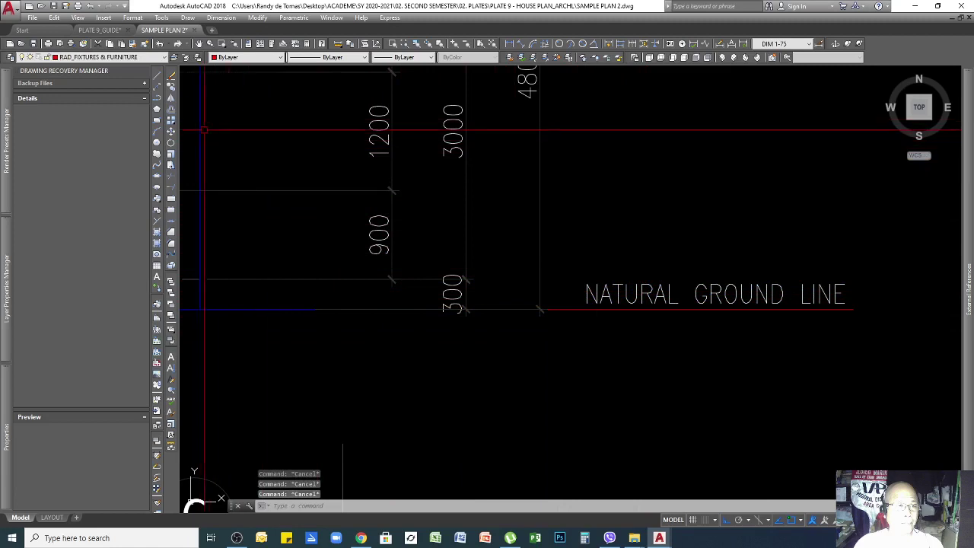
Step: Draw a three-sided polygon inscribed in a circle, centred on the ground line's left end and pointing downward
{"action": "left_click", "coordinate": [158, 113]}
{"action": "scroll", "coordinate": [538, 309], "scroll_direction": "up", "scroll_amount": 5}
{"action": "scroll", "coordinate": [538, 309], "scroll_direction": "up", "scroll_amount": 2}
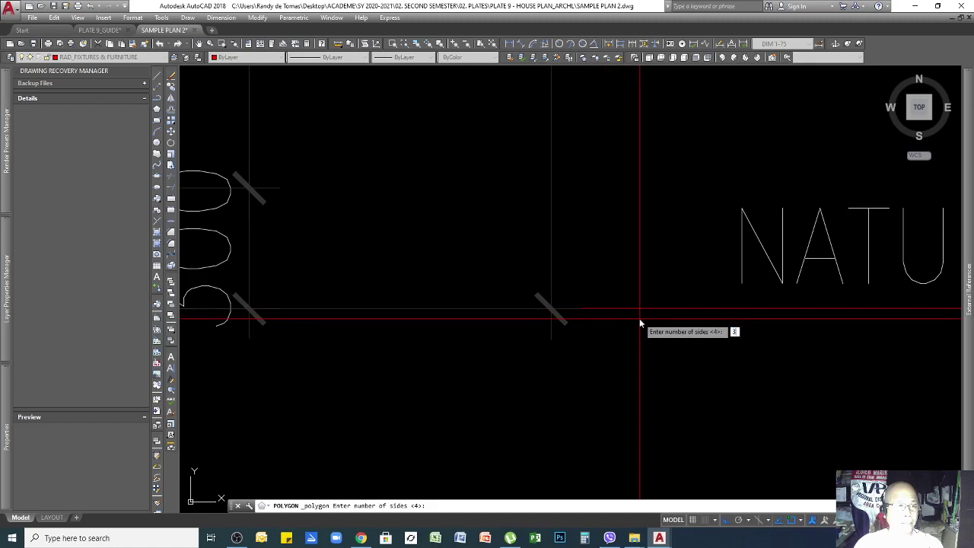
{"action": "key", "text": "Return"}
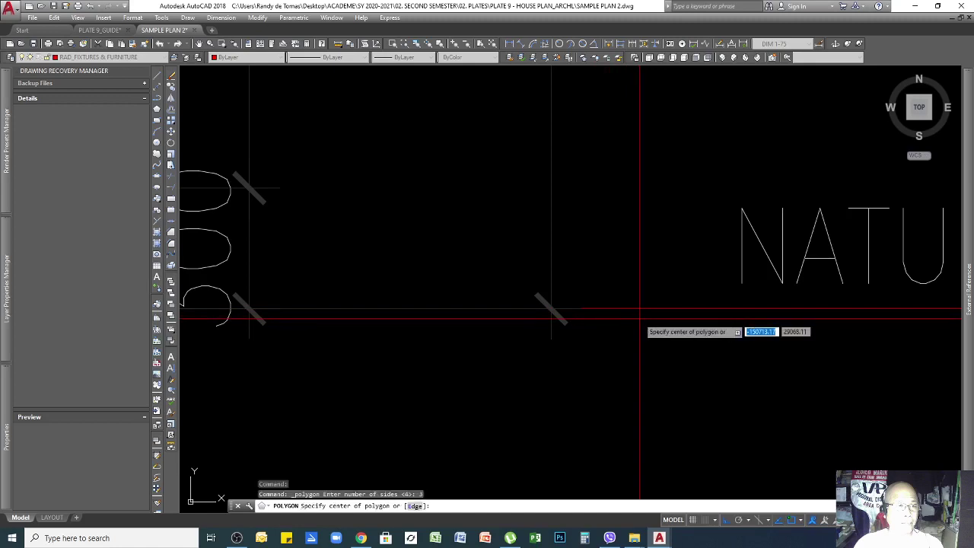
{"action": "left_click", "coordinate": [601, 310]}
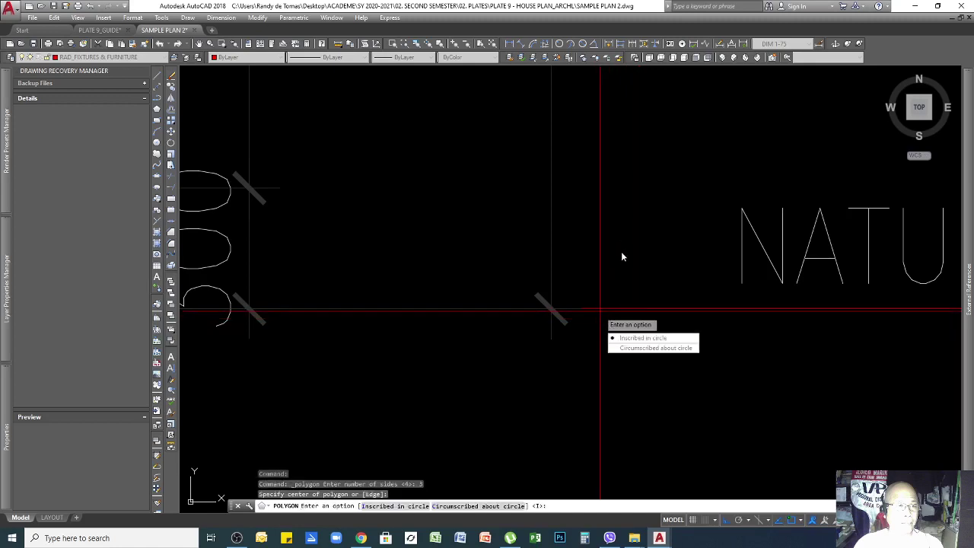
{"action": "key", "text": "Return"}
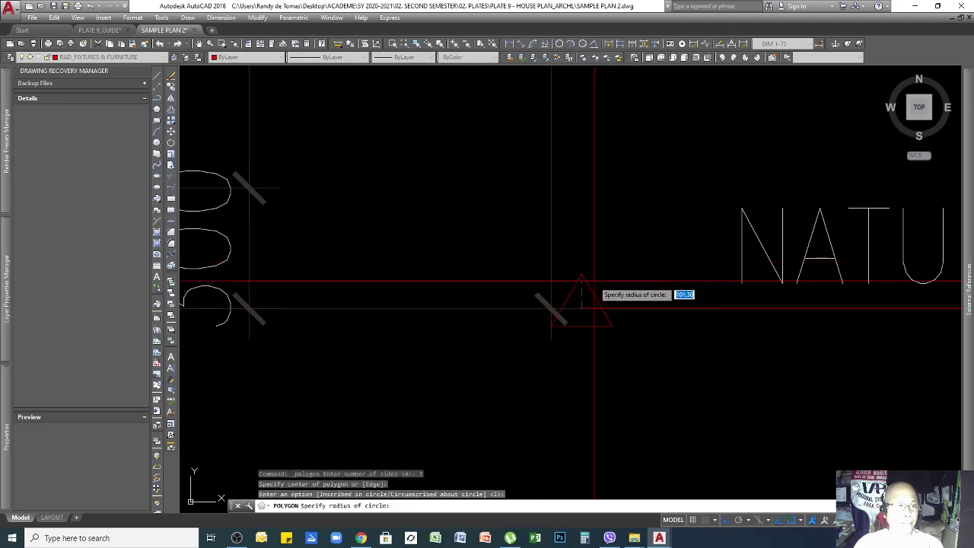
{"action": "left_click", "coordinate": [593, 361]}
Step: Move the triangle by its lower tip onto the left end of the ground line
{"action": "left_click", "coordinate": [587, 350]}
{"action": "left_click", "coordinate": [578, 333]}
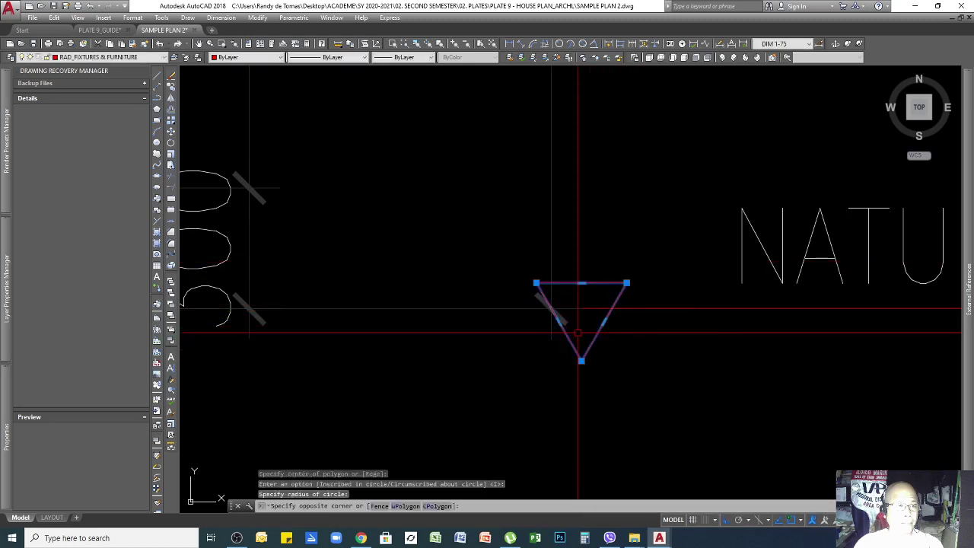
{"action": "left_click", "coordinate": [588, 352]}
{"action": "type", "text": "M"}
{"action": "key", "text": "Return"}
{"action": "left_click", "coordinate": [581, 361]}
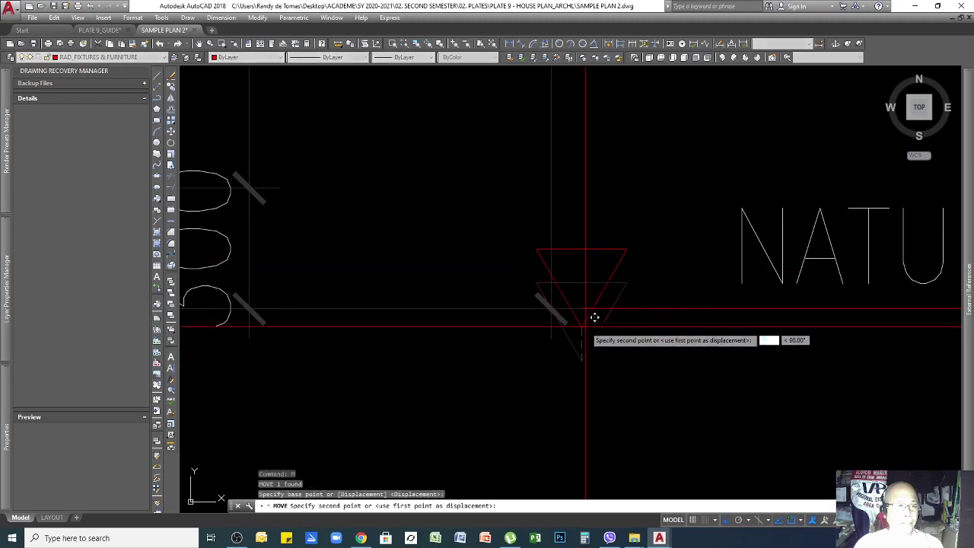
{"action": "left_click", "coordinate": [581, 307]}
Step: Move the triangle horizontally along the ground line, closer to the NATURAL GROUND LINE label
{"action": "left_click", "coordinate": [623, 220]}
{"action": "left_click", "coordinate": [613, 231]}
{"action": "key", "text": "space"}
{"action": "left_click", "coordinate": [609, 191]}
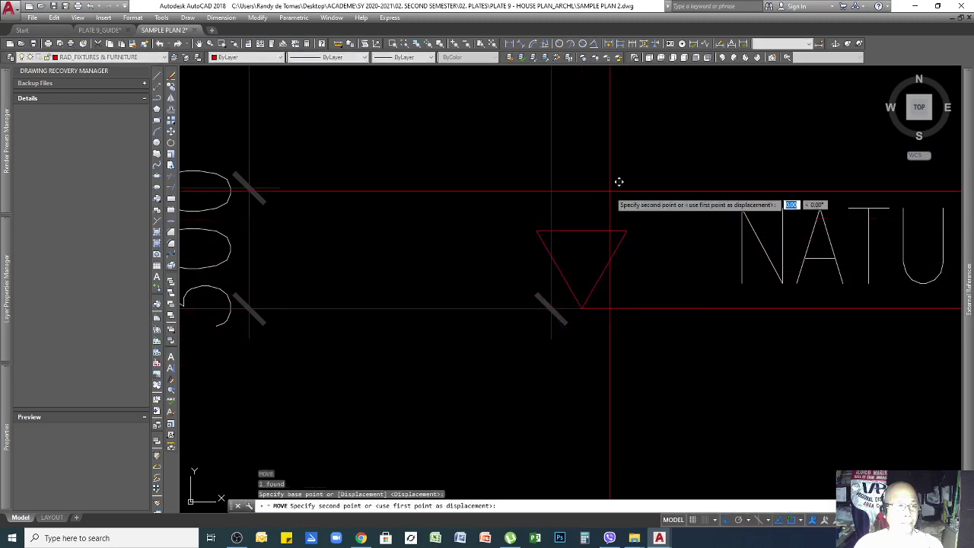
{"action": "left_click", "coordinate": [686, 191]}
Step: Copy the NATURAL GROUND LINE marker with its triangle and line straight up to the floor line, the roof eave line and the roof peak
{"action": "scroll", "coordinate": [554, 365], "scroll_direction": "down", "scroll_amount": 3}
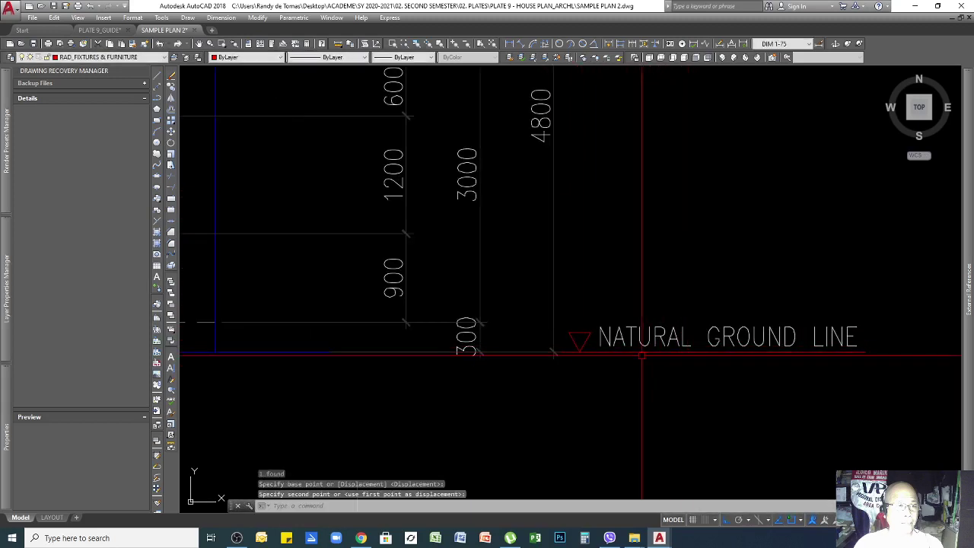
{"action": "scroll", "coordinate": [668, 371], "scroll_direction": "down", "scroll_amount": 3}
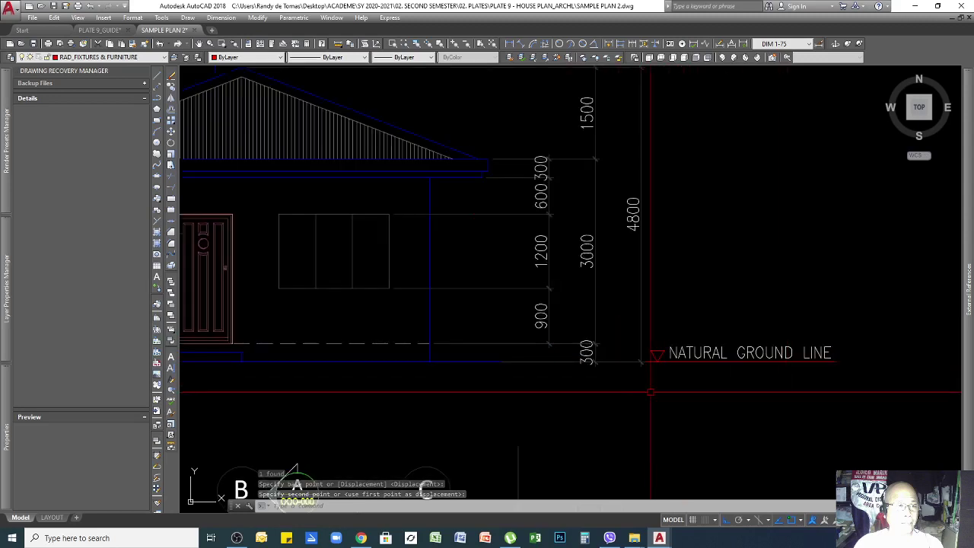
{"action": "left_click", "coordinate": [704, 333]}
{"action": "left_click", "coordinate": [651, 358]}
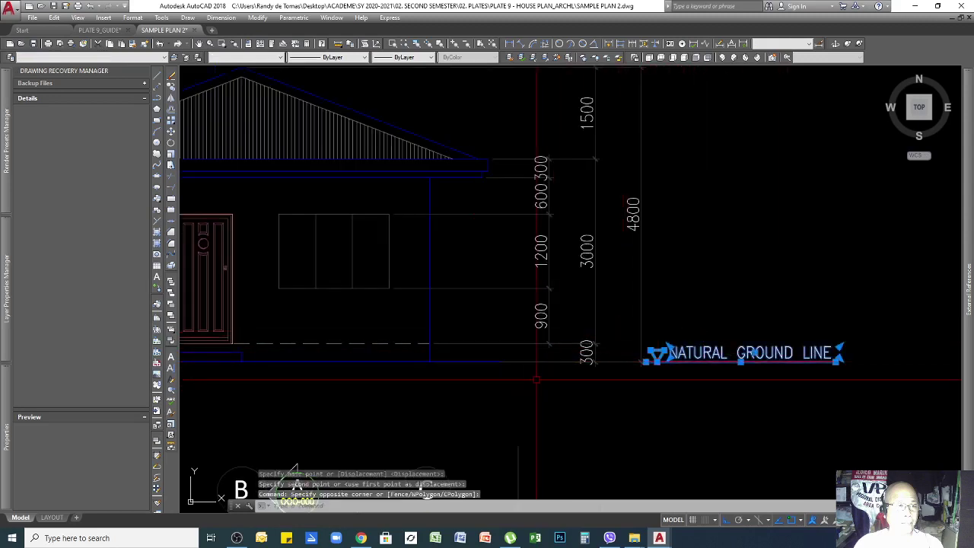
{"action": "key", "text": "Return"}
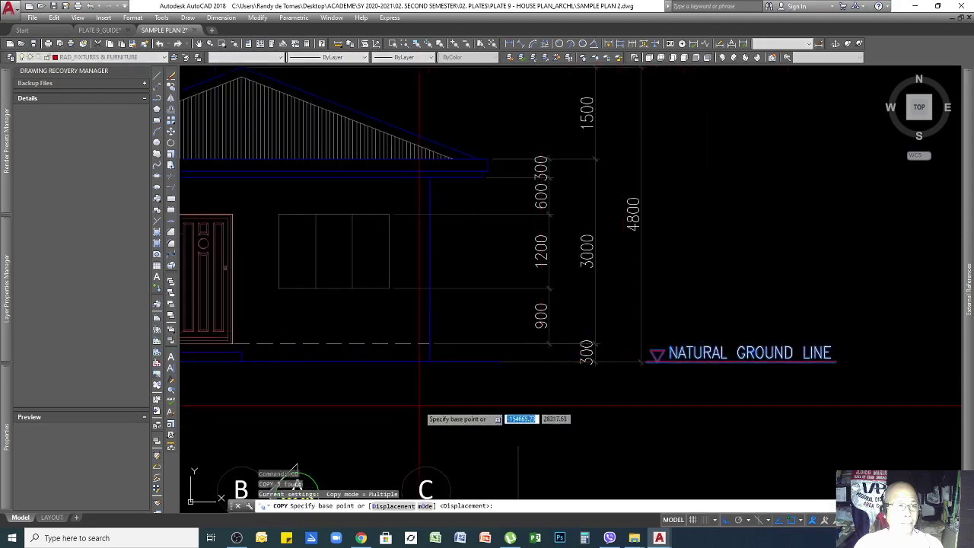
{"action": "left_click", "coordinate": [498, 363]}
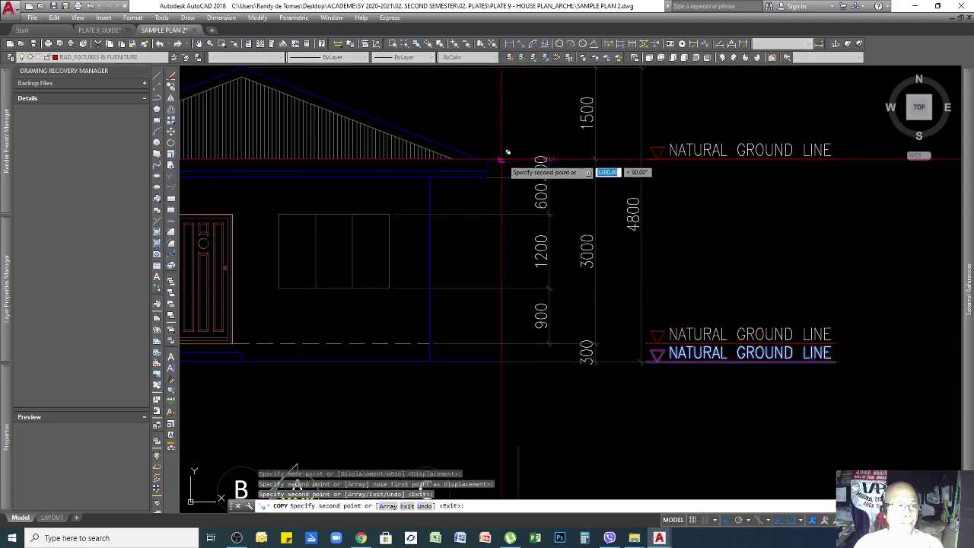
{"action": "scroll", "coordinate": [508, 152], "scroll_direction": "down", "scroll_amount": 2}
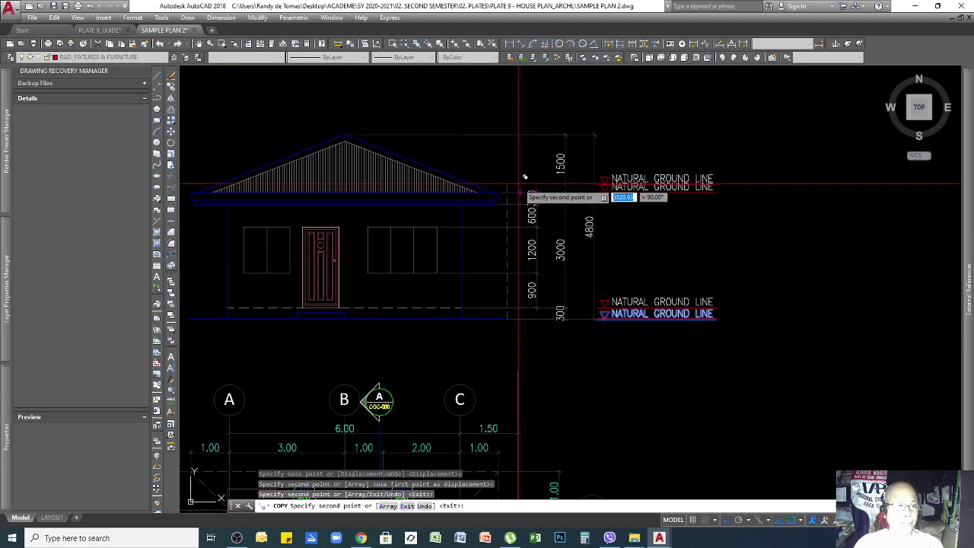
{"action": "left_click", "coordinate": [511, 129]}
{"action": "key", "text": "Return"}
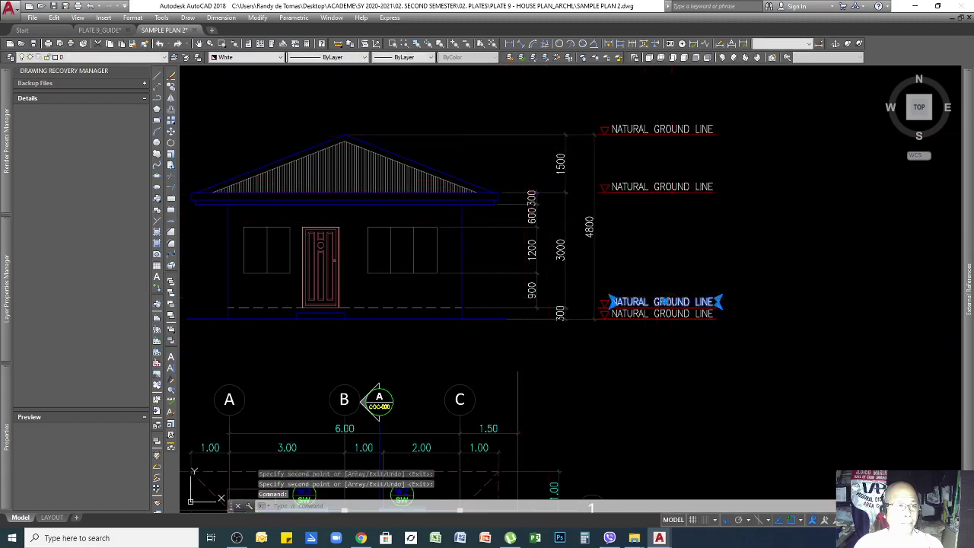
Step: Change the three copied marker labels, from lowest to highest, to FINISHED FLOOR LEVEL, BEAM LINE and ROOF LINE
{"action": "double_click", "coordinate": [664, 302]}
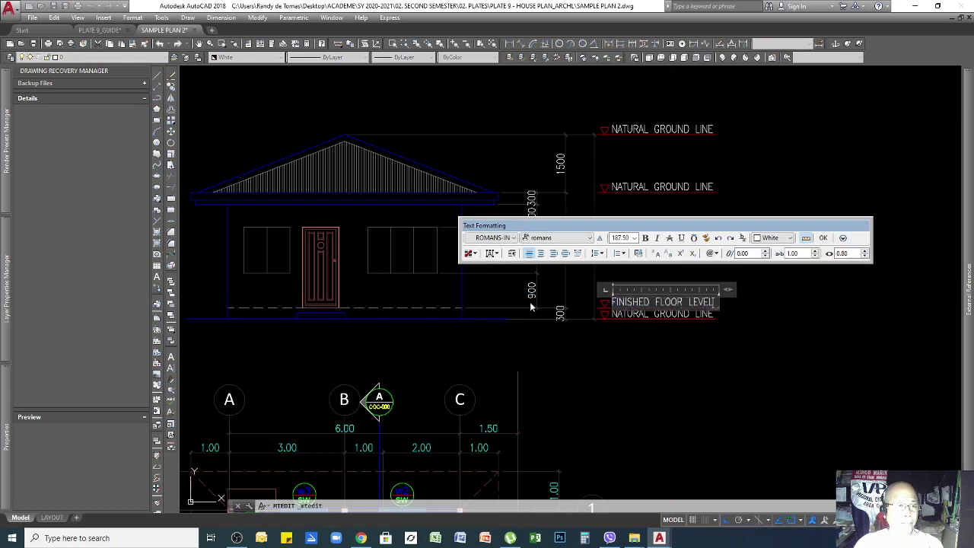
{"action": "left_click", "coordinate": [532, 307]}
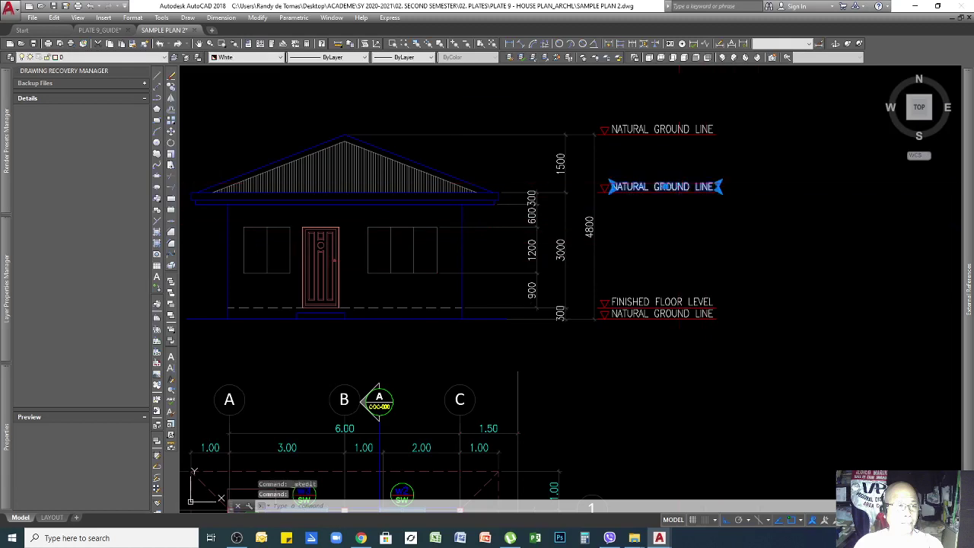
{"action": "double_click", "coordinate": [663, 187]}
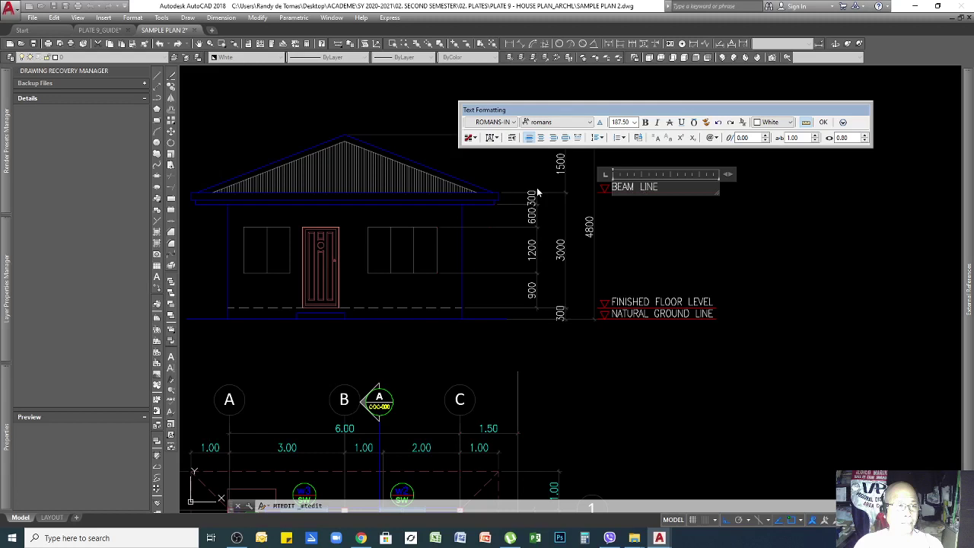
{"action": "left_click", "coordinate": [728, 216]}
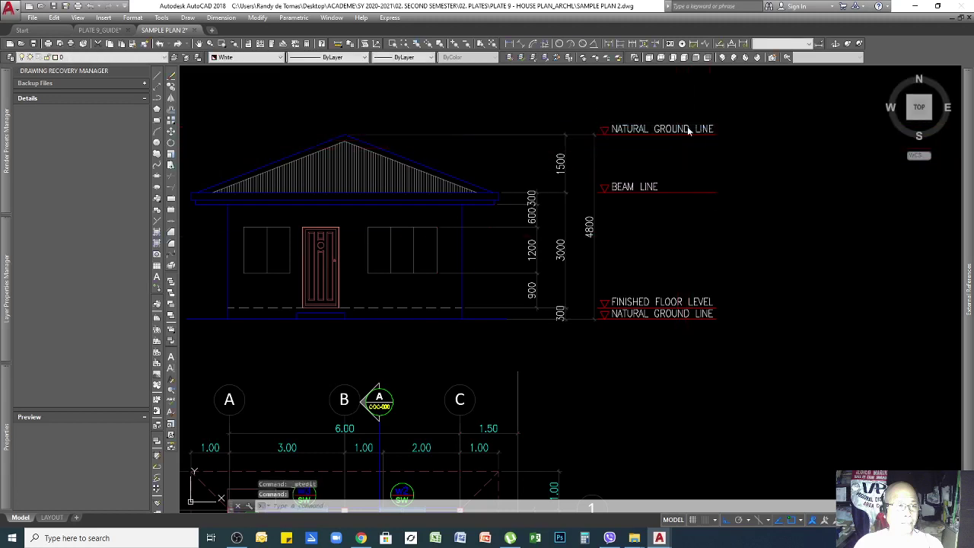
{"action": "type", "text": "ROOF LINE"}
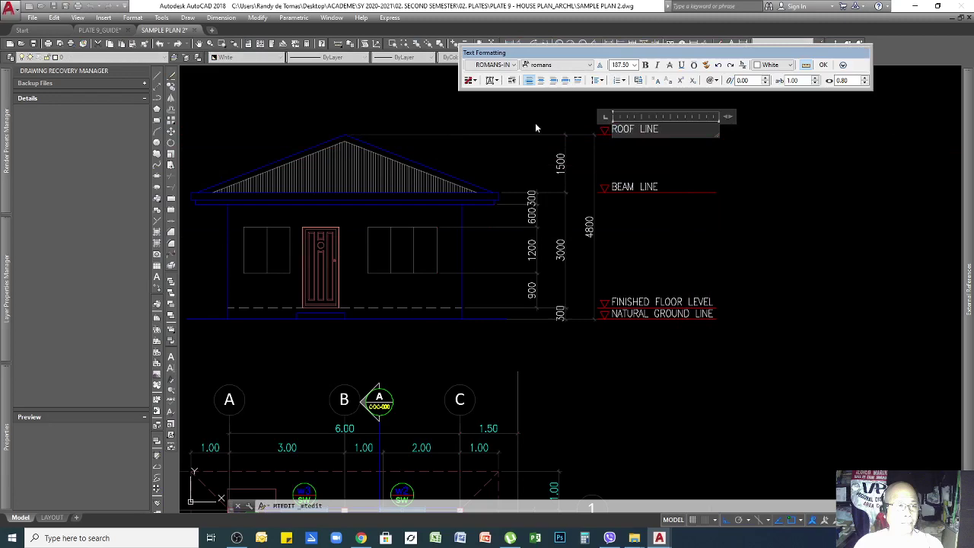
{"action": "left_click", "coordinate": [790, 249]}
Step: Erase the dimension-only plan copy standing left of the floor plan
{"action": "scroll", "coordinate": [790, 249], "scroll_direction": "down", "scroll_amount": 5}
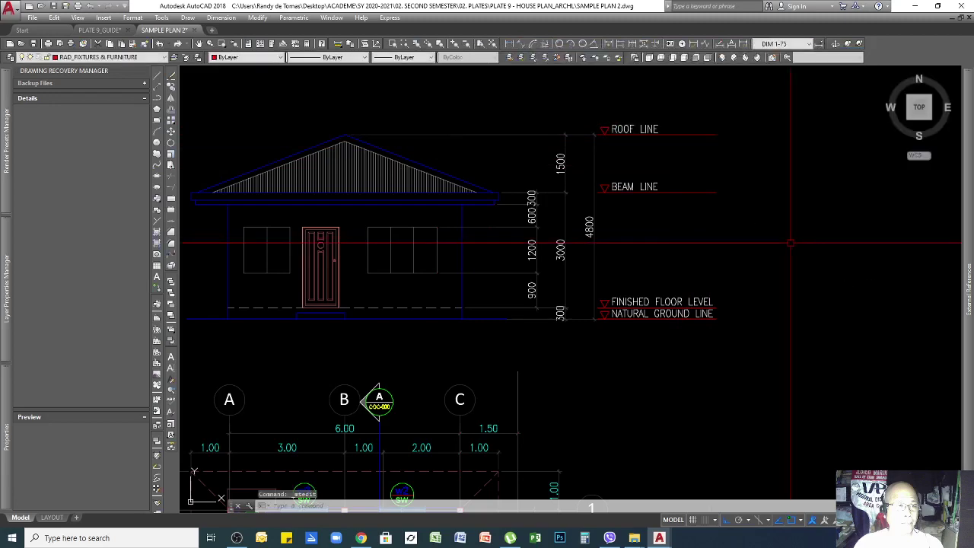
{"action": "scroll", "coordinate": [605, 279], "scroll_direction": "down", "scroll_amount": 4}
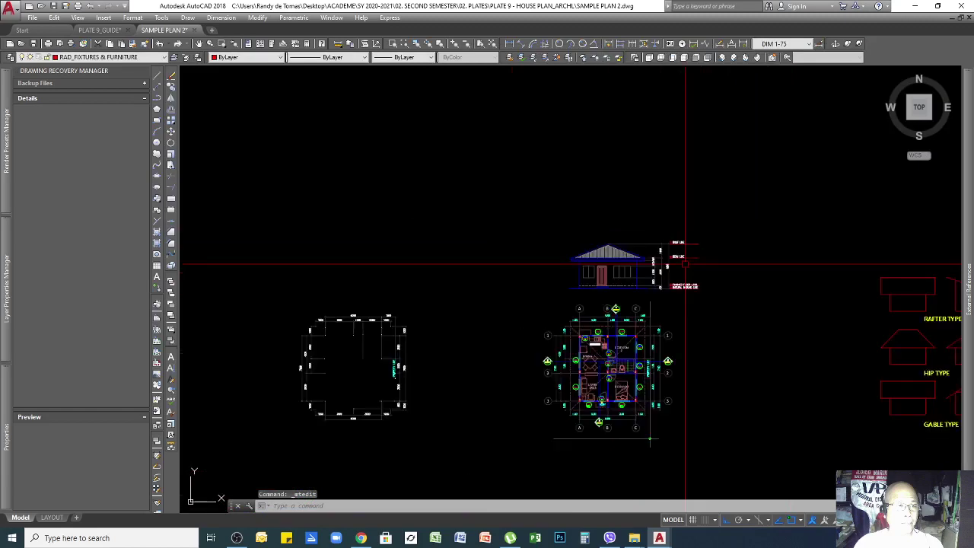
{"action": "left_click", "coordinate": [501, 296]}
{"action": "left_click", "coordinate": [366, 402]}
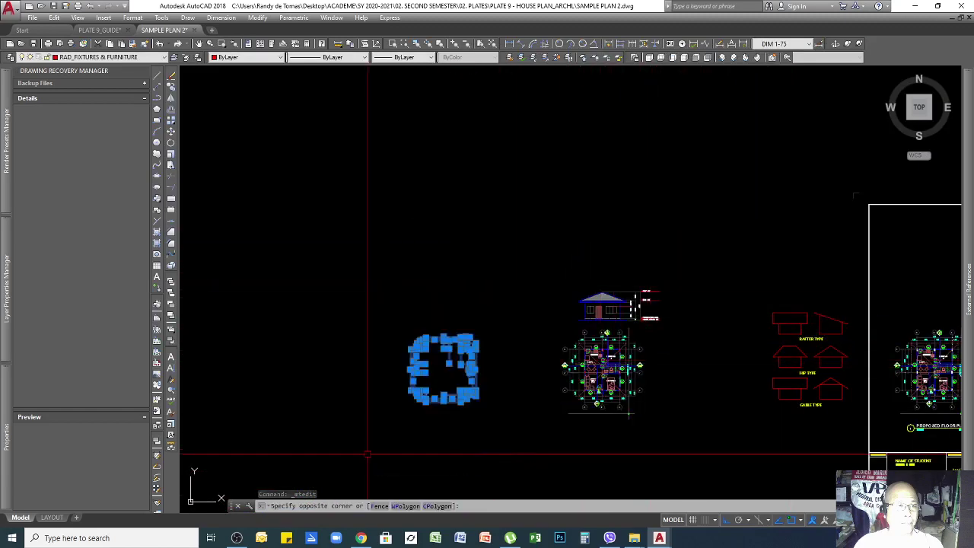
{"action": "key", "text": "Delete"}
Step: Copy the PROPOSED FLOOR PLAN drawing title from the sheet to just below the front elevation, with Ortho off
{"action": "scroll", "coordinate": [532, 366], "scroll_direction": "up", "scroll_amount": 4}
{"action": "scroll", "coordinate": [533, 367], "scroll_direction": "down", "scroll_amount": 4}
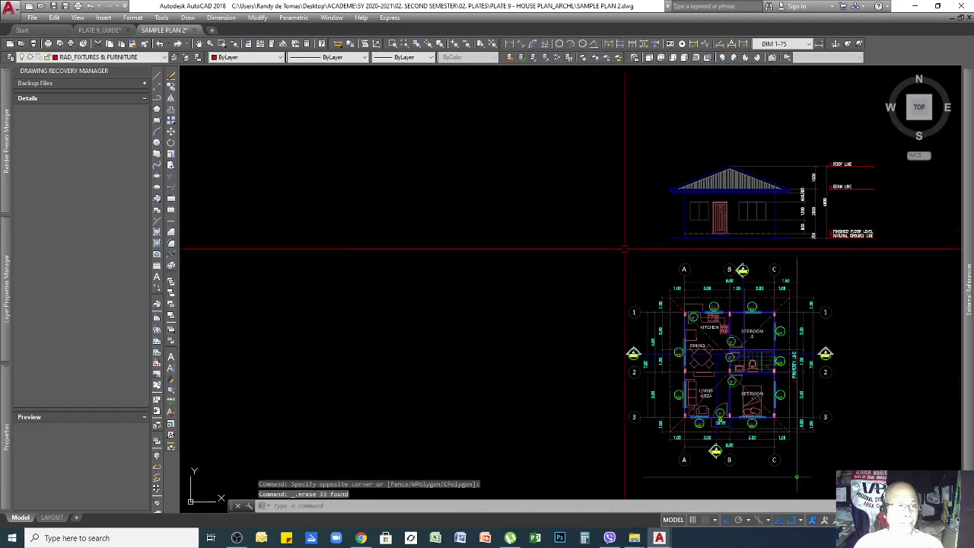
{"action": "scroll", "coordinate": [742, 308], "scroll_direction": "up", "scroll_amount": 4}
{"action": "left_click", "coordinate": [759, 308]}
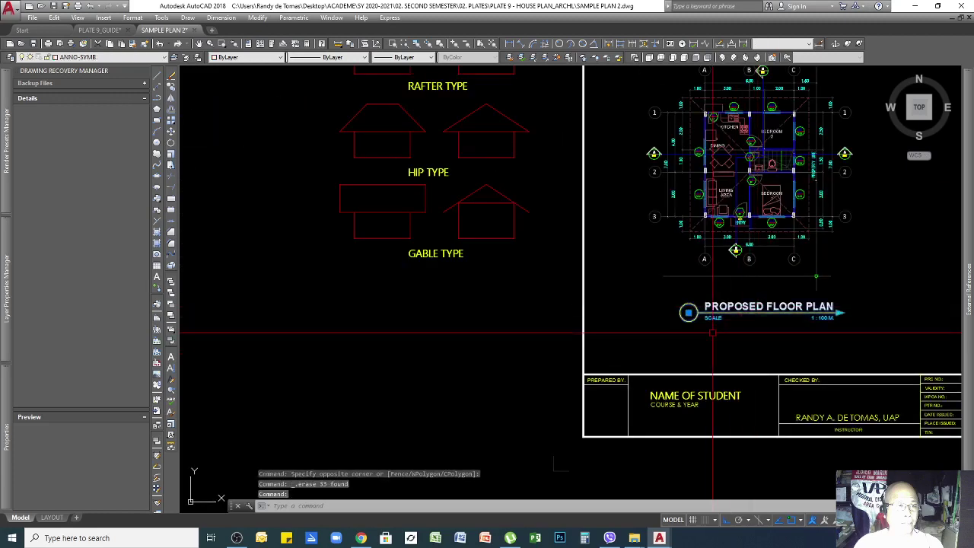
{"action": "type", "text": "co"}
{"action": "key", "text": "Return"}
{"action": "left_click", "coordinate": [746, 328]}
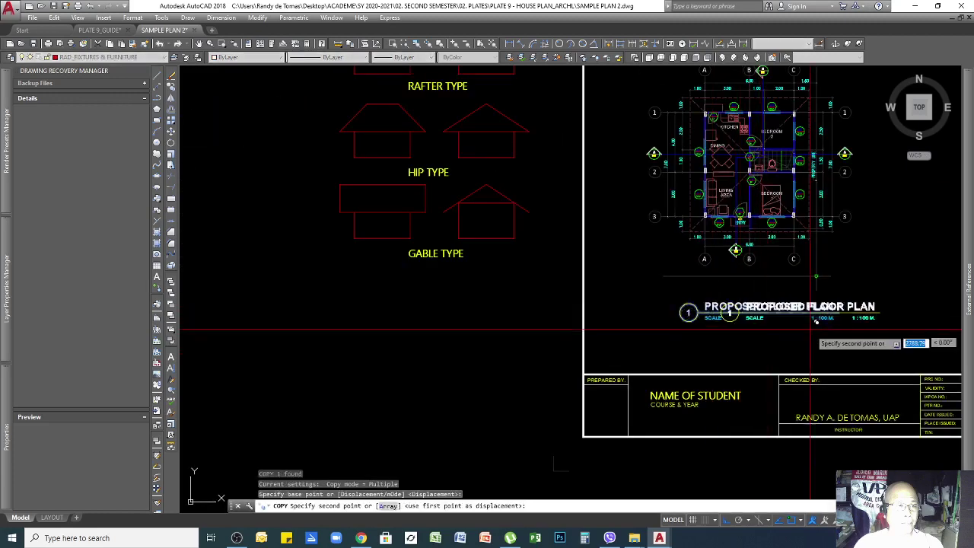
{"action": "scroll", "coordinate": [922, 286], "scroll_direction": "down", "scroll_amount": 4}
{"action": "scroll", "coordinate": [685, 278], "scroll_direction": "up", "scroll_amount": 6}
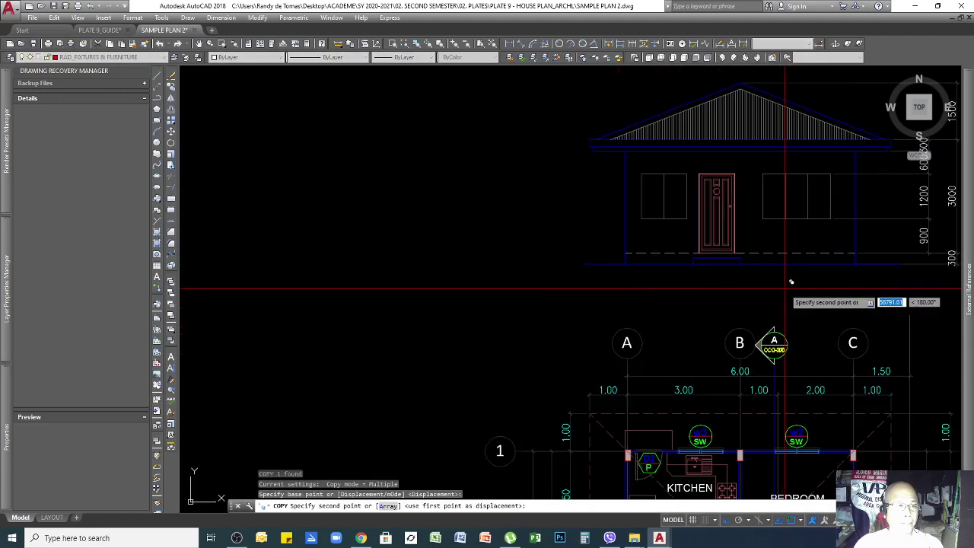
{"action": "key", "text": "F8"}
{"action": "left_click", "coordinate": [757, 311]}
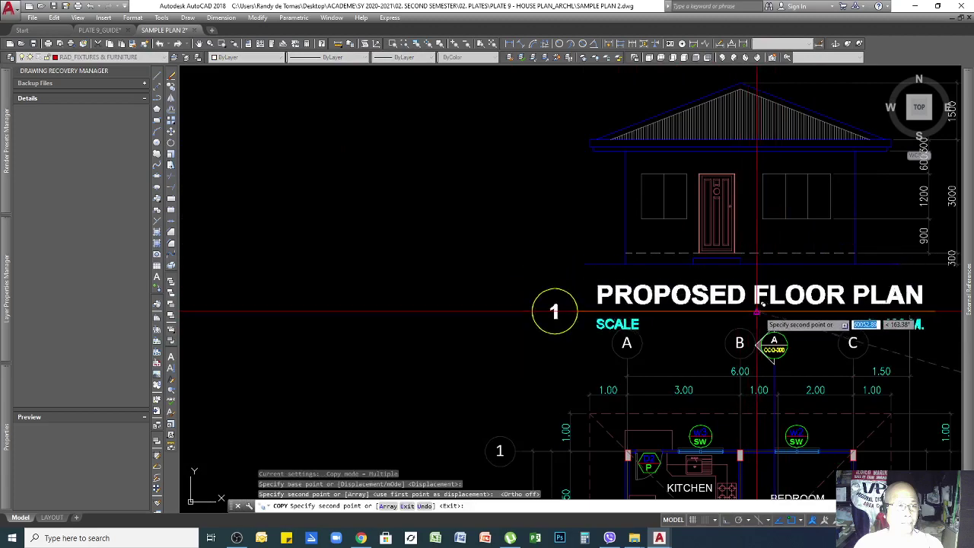
{"action": "key", "text": "Return"}
Step: Set the copied drawing title's lower line to FRONT ELEVATION and its drawing number to 2
{"action": "double_click", "coordinate": [771, 299]}
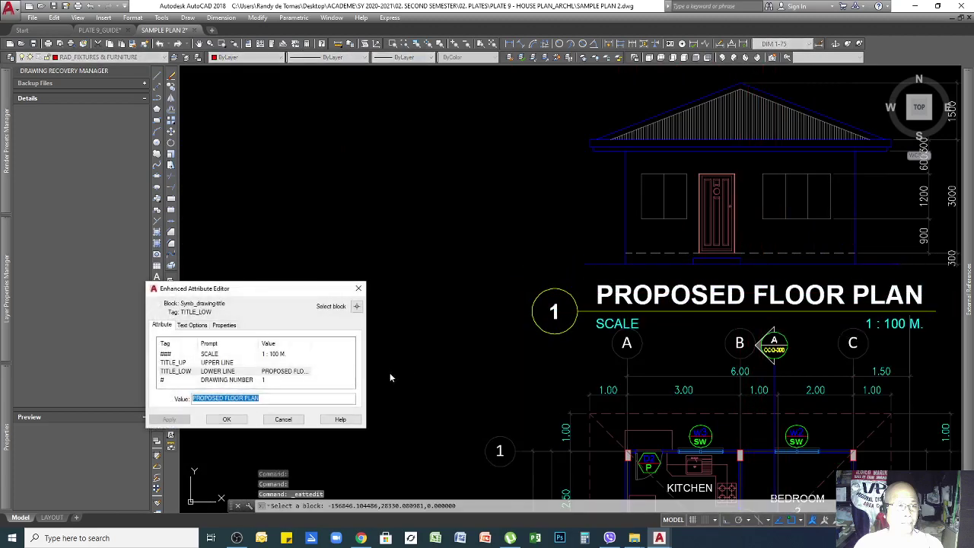
{"action": "type", "text": "FRONT"}
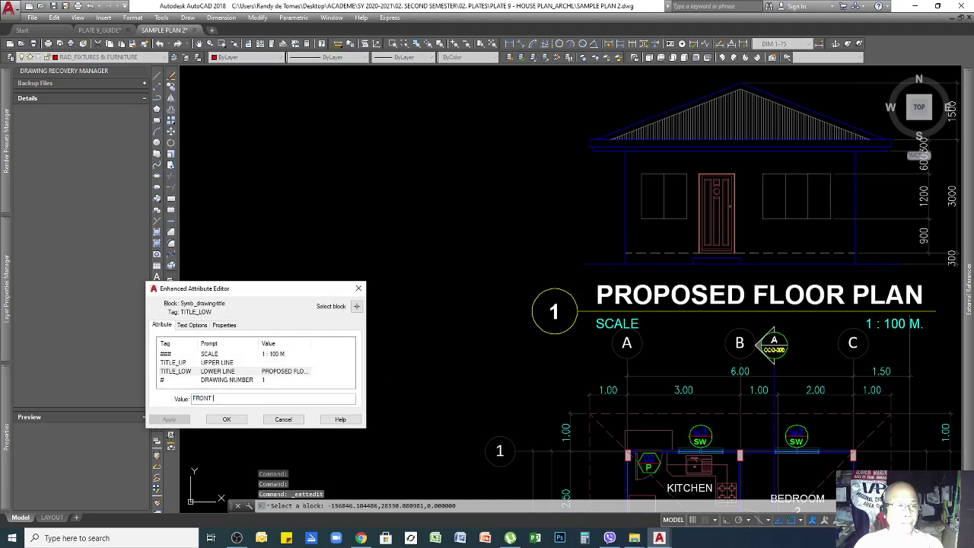
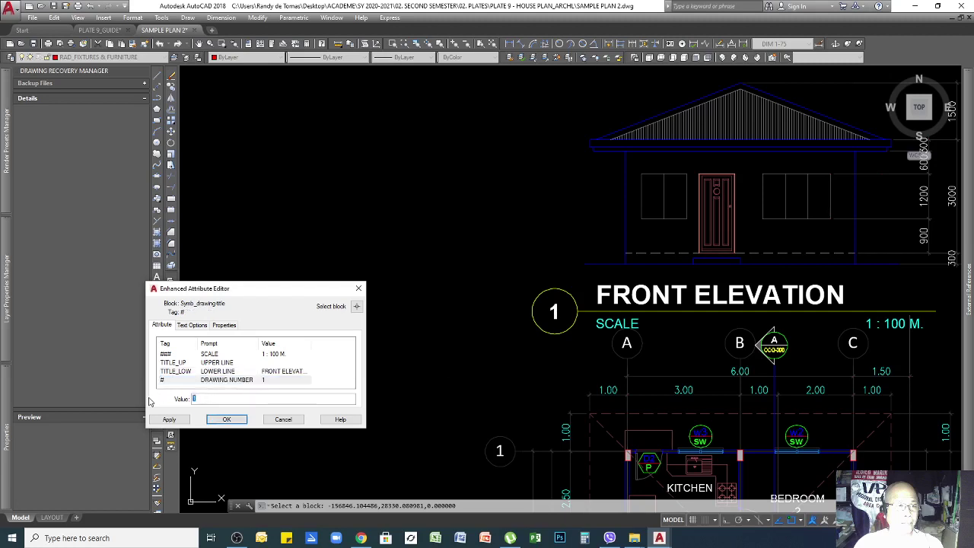
{"action": "left_click", "coordinate": [220, 419]}
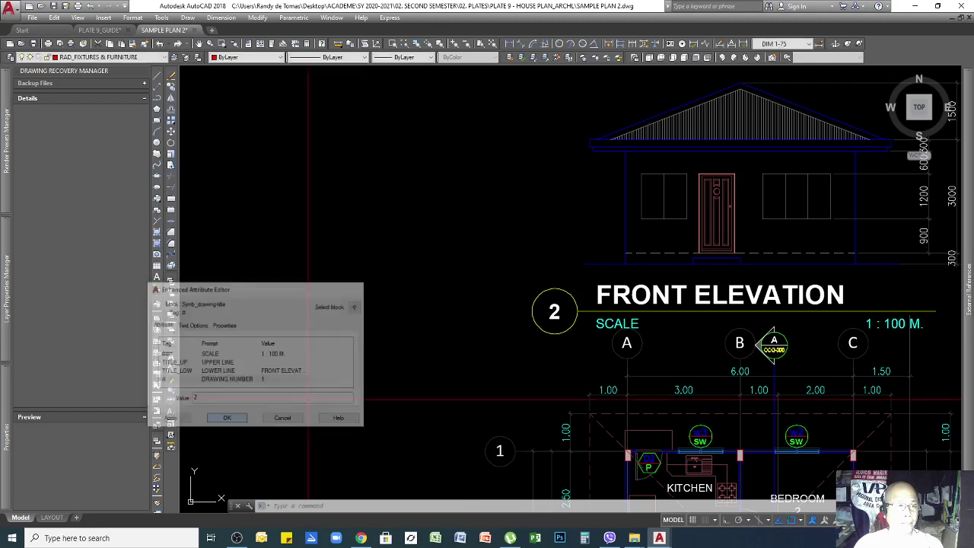
Step: Shorten the FRONT ELEVATION title line by its end grip so it ends near the text
{"action": "middle_click_drag", "start_coordinate": [760, 308], "coordinate": [627, 276]}
{"action": "left_click", "coordinate": [694, 276]}
{"action": "left_click", "coordinate": [421, 281]}
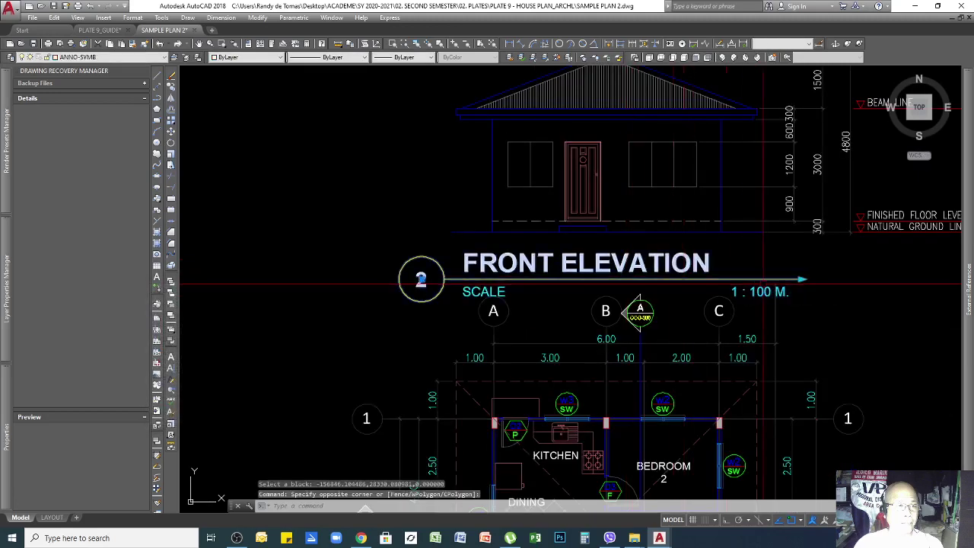
{"action": "left_click", "coordinate": [803, 280]}
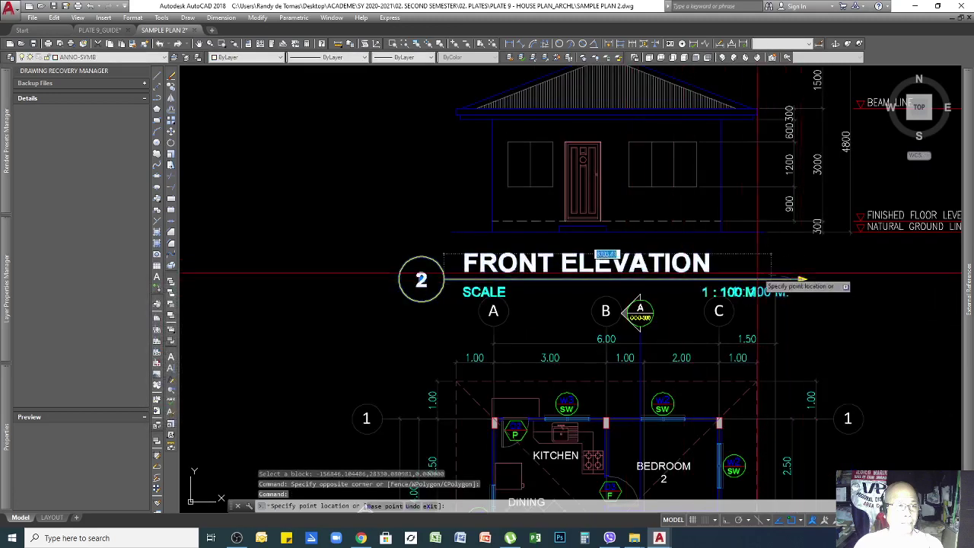
{"action": "left_click", "coordinate": [719, 265]}
Step: Move the FRONT ELEVATION title slightly up and to the right so it sits centred beneath the elevation
{"action": "scroll", "coordinate": [731, 296], "scroll_direction": "down", "scroll_amount": 2}
{"action": "type", "text": "M"}
{"action": "key", "text": "Return"}
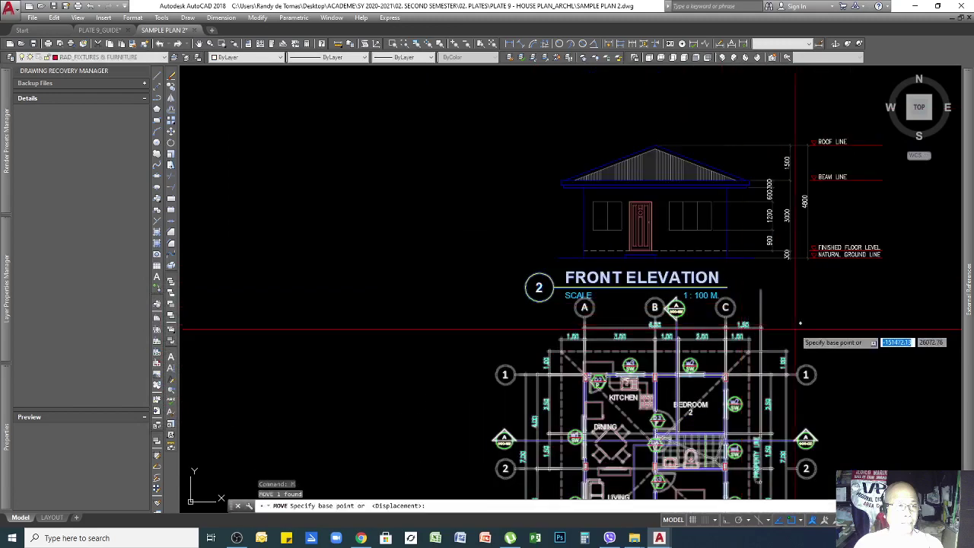
{"action": "left_click", "coordinate": [803, 297]}
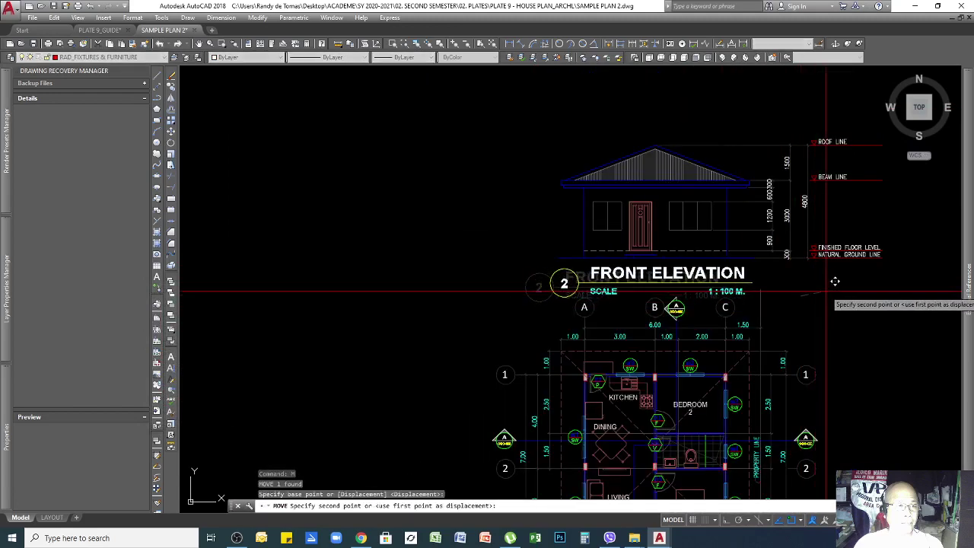
{"action": "left_click", "coordinate": [835, 281]}
Step: Move the whole front elevation with its dimensions, level markers and title straight up, away from the floor plan, with Ortho on
{"action": "scroll", "coordinate": [685, 263], "scroll_direction": "down", "scroll_amount": 2}
{"action": "left_click", "coordinate": [819, 148]}
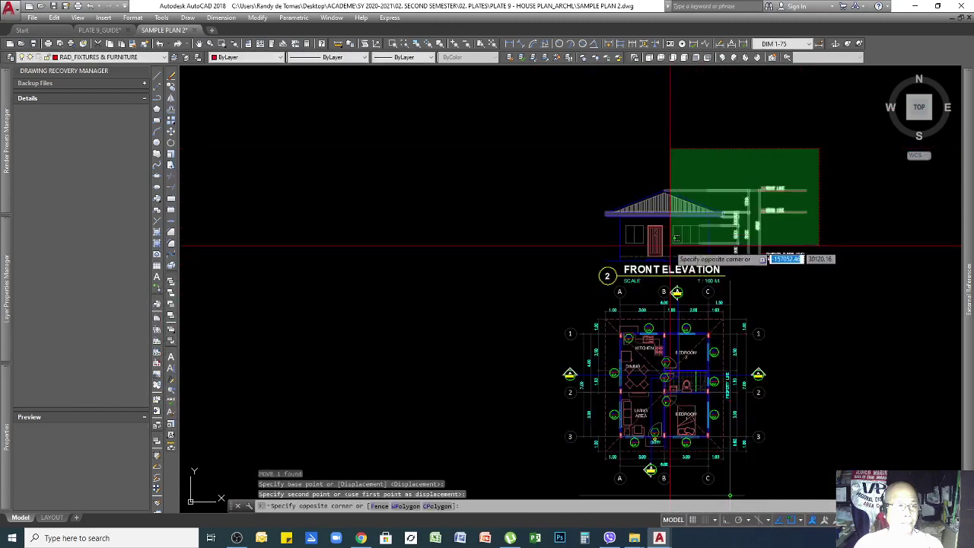
{"action": "left_click", "coordinate": [574, 281]}
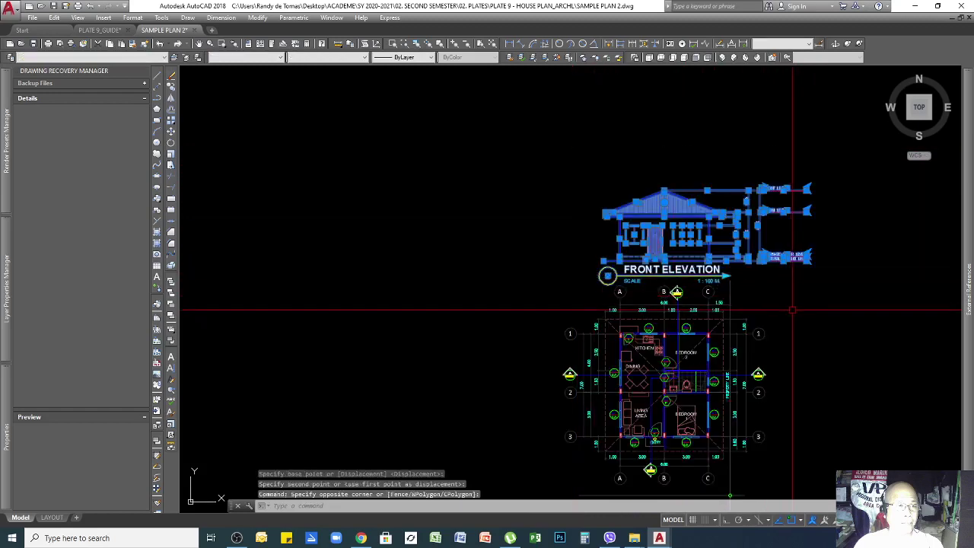
{"action": "type", "text": "M"}
{"action": "key", "text": "Return"}
{"action": "left_click", "coordinate": [868, 326]}
{"action": "key", "text": "F8"}
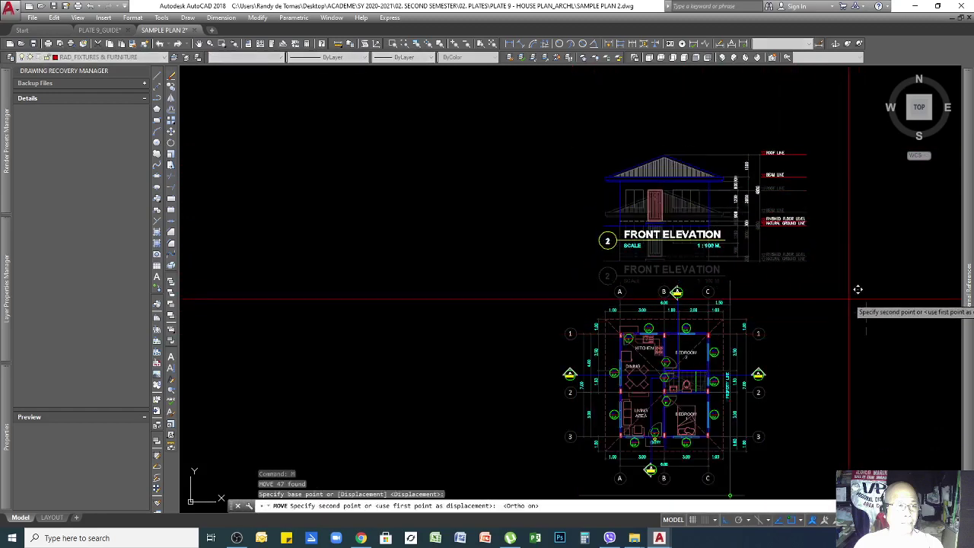
{"action": "left_click", "coordinate": [859, 282]}
Step: Rotate the whole floor plan by 270 degrees about a point inside the plan
{"action": "scroll", "coordinate": [674, 287], "scroll_direction": "down", "scroll_amount": 3}
{"action": "scroll", "coordinate": [667, 258], "scroll_direction": "up", "scroll_amount": 2}
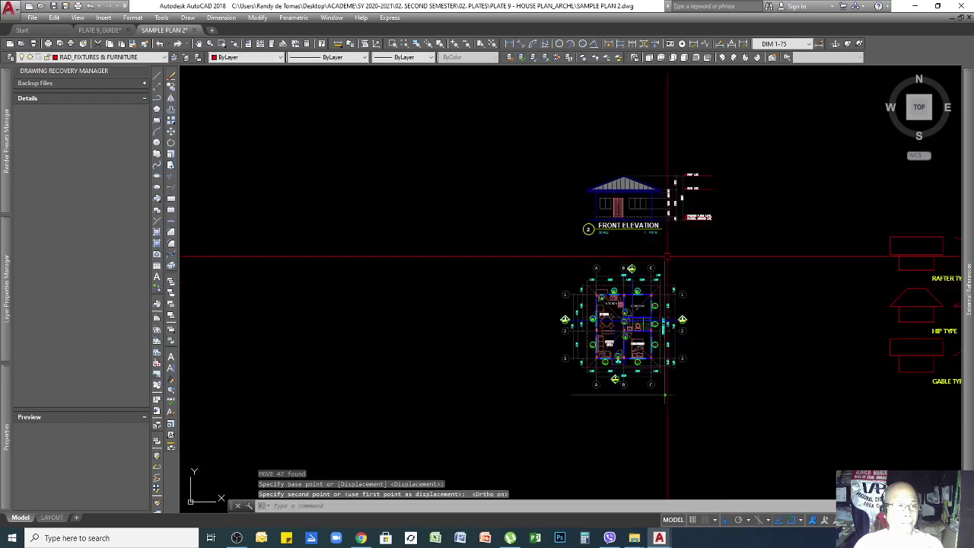
{"action": "scroll", "coordinate": [595, 193], "scroll_direction": "up", "scroll_amount": 1}
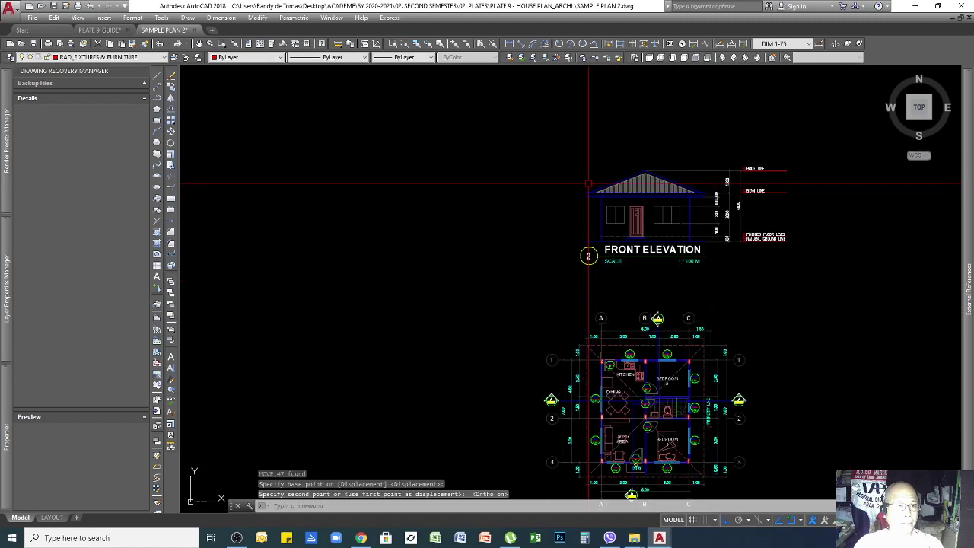
{"action": "scroll", "coordinate": [772, 283], "scroll_direction": "down", "scroll_amount": 3}
{"action": "scroll", "coordinate": [767, 331], "scroll_direction": "up", "scroll_amount": 2}
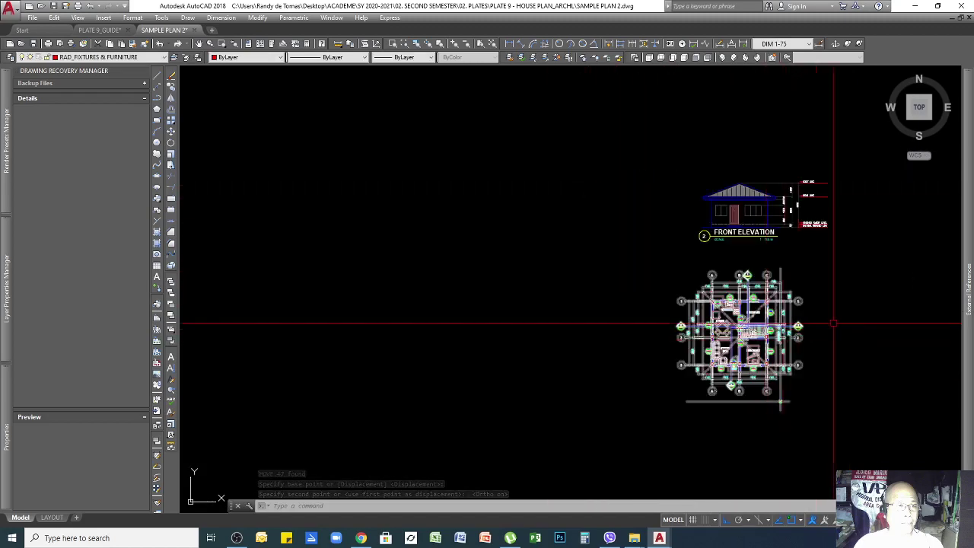
{"action": "left_click", "coordinate": [787, 265]}
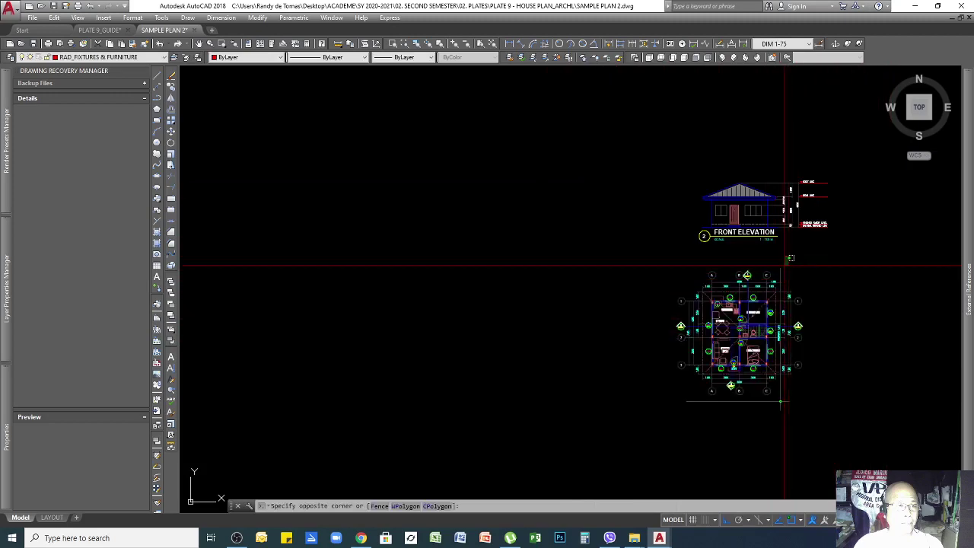
{"action": "type", "text": "RO"}
{"action": "key", "text": "Return"}
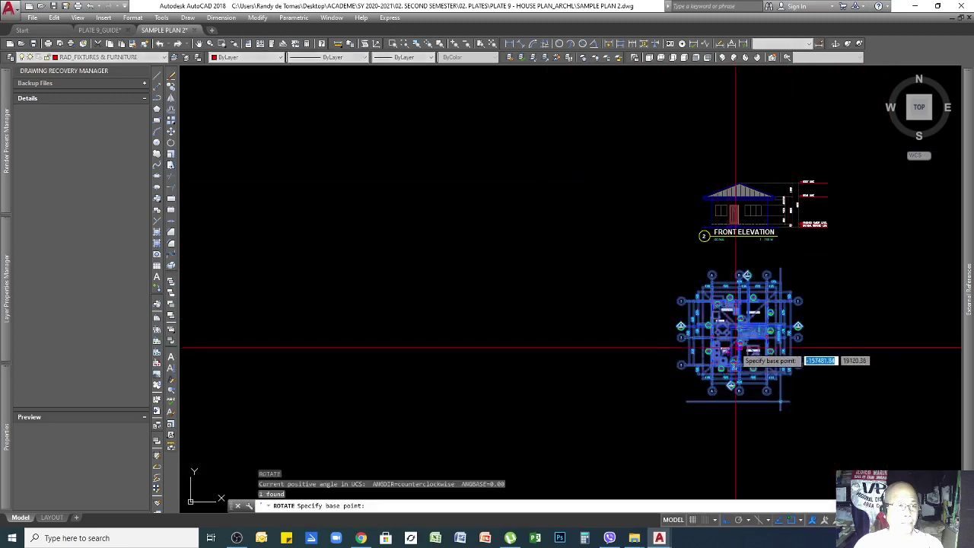
{"action": "left_click", "coordinate": [734, 348]}
{"action": "type", "text": "270"}
{"action": "key", "text": "Return"}
Step: Move the rotated floor plan straight to the left, clear of the area below the front elevation
{"action": "left_click", "coordinate": [777, 319]}
{"action": "left_click", "coordinate": [733, 362]}
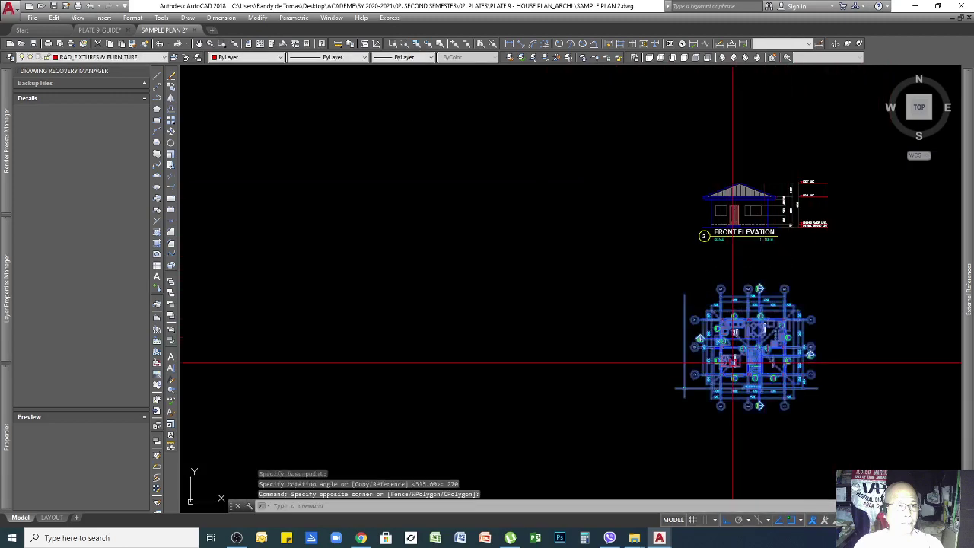
{"action": "key", "text": "Return"}
{"action": "left_click", "coordinate": [830, 281]}
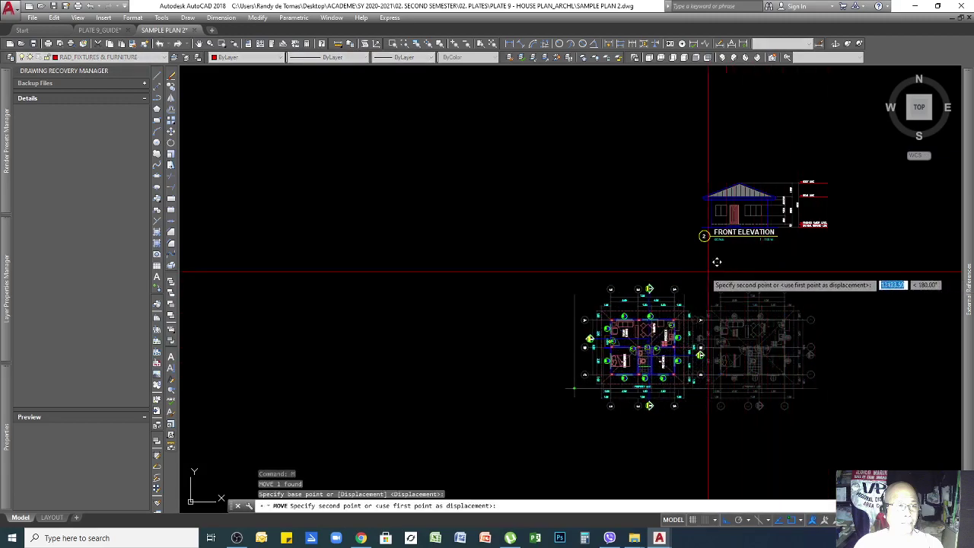
{"action": "left_click", "coordinate": [690, 280]}
{"action": "scroll", "coordinate": [595, 404], "scroll_direction": "up", "scroll_amount": 4}
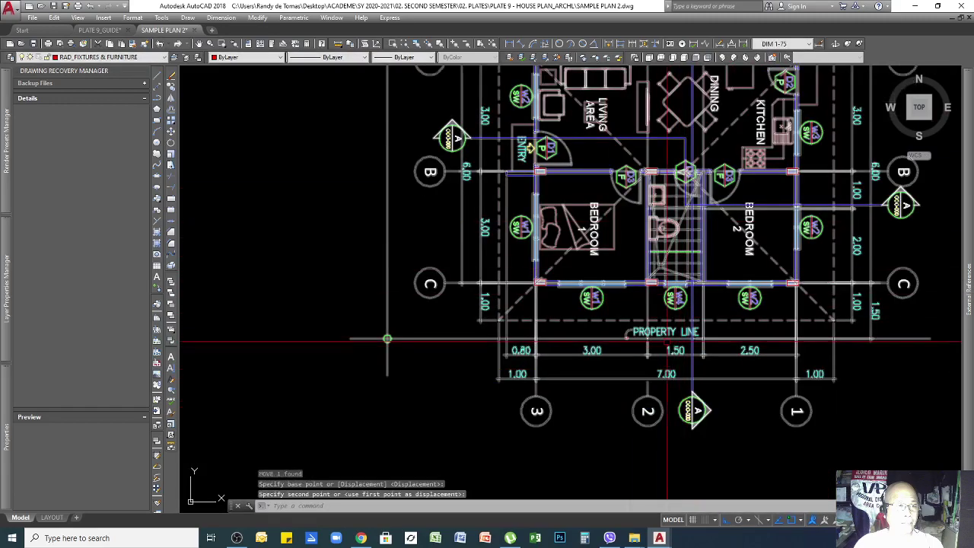
Step: Copy the front elevation and its title, without the dimensions and level markers, straight to the left above the rotated floor plan
{"action": "scroll", "coordinate": [693, 411], "scroll_direction": "down", "scroll_amount": 6}
{"action": "scroll", "coordinate": [587, 387], "scroll_direction": "up", "scroll_amount": 4}
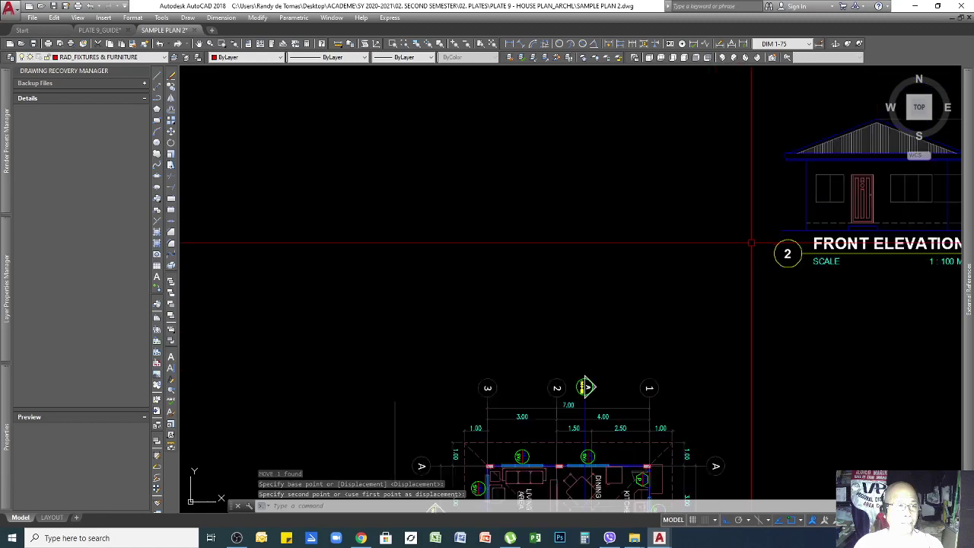
{"action": "scroll", "coordinate": [587, 387], "scroll_direction": "down", "scroll_amount": 5}
{"action": "scroll", "coordinate": [461, 378], "scroll_direction": "up", "scroll_amount": 5}
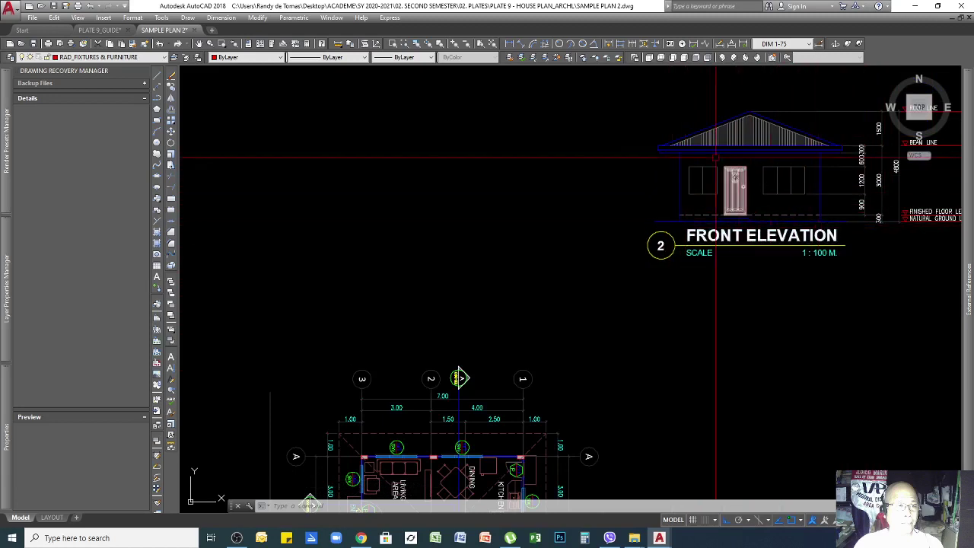
{"action": "left_click", "coordinate": [607, 97]}
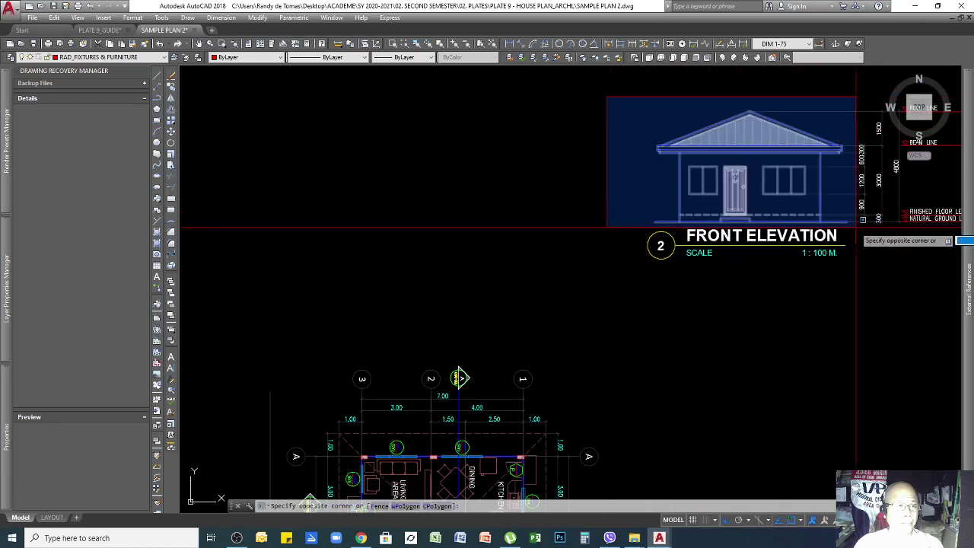
{"action": "left_click", "coordinate": [853, 282]}
{"action": "mouse_move", "coordinate": [968, 270]}
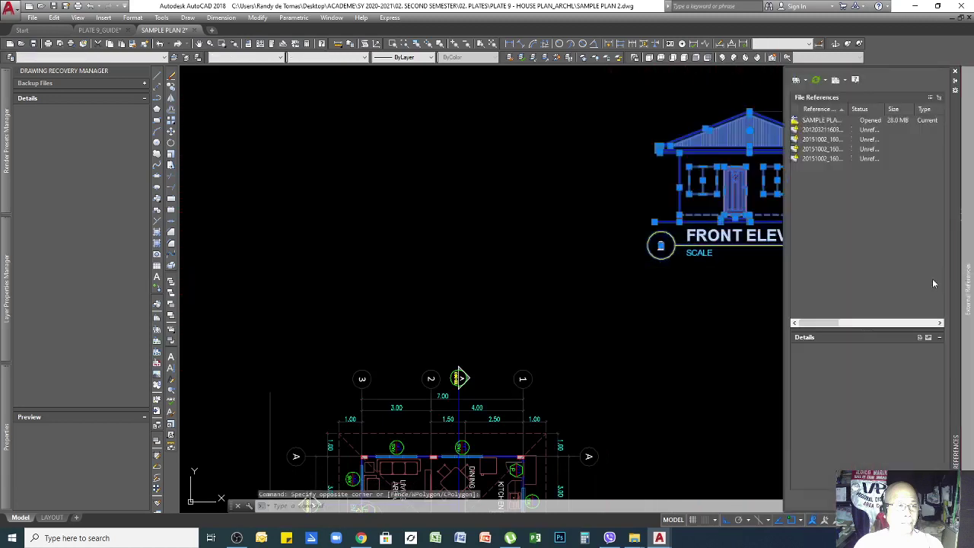
{"action": "scroll", "coordinate": [586, 195], "scroll_direction": "down", "scroll_amount": 3}
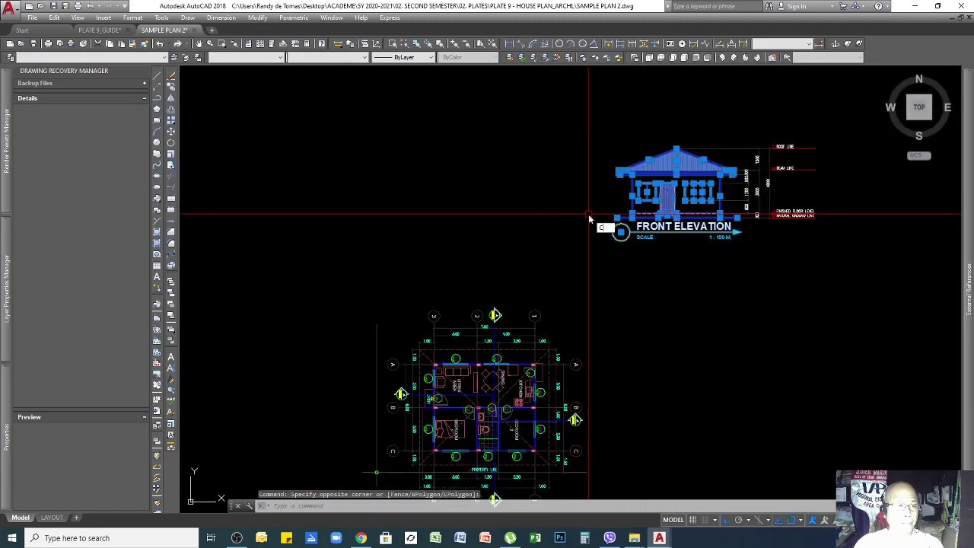
{"action": "type", "text": "o"}
{"action": "key", "text": "Return"}
{"action": "left_click", "coordinate": [714, 102]}
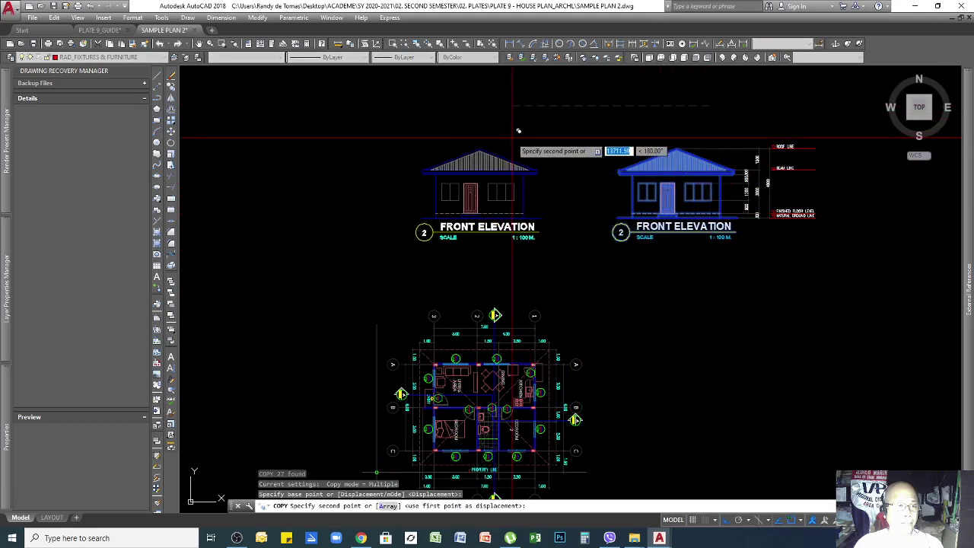
{"action": "left_click", "coordinate": [513, 137]}
{"action": "key", "text": "Escape"}
Step: Delete the roof hatch from the copied elevation and select the two sloping inner roof lines
{"action": "scroll", "coordinate": [467, 171], "scroll_direction": "up", "scroll_amount": 2}
{"action": "left_click", "coordinate": [489, 157]}
{"action": "key", "text": "Delete"}
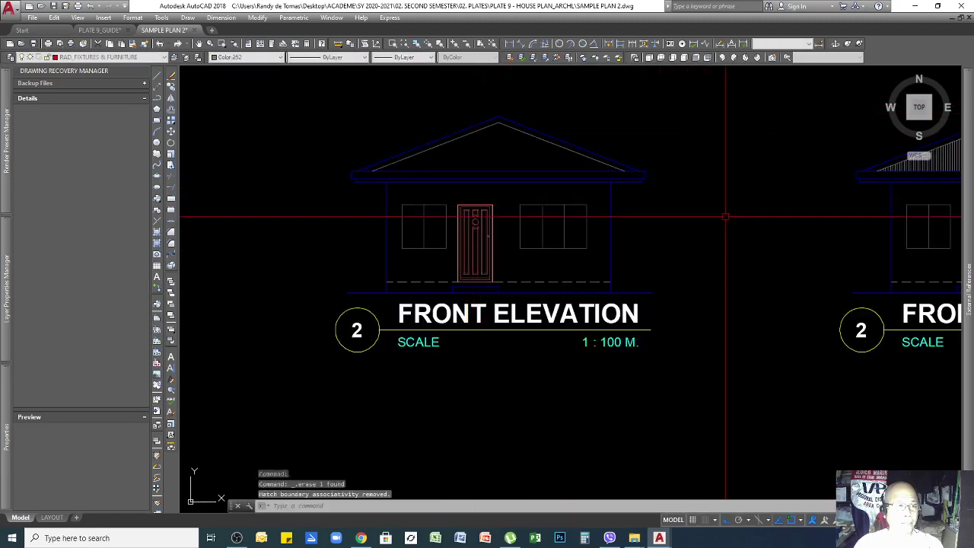
{"action": "scroll", "coordinate": [510, 123], "scroll_direction": "up", "scroll_amount": 4}
{"action": "left_click", "coordinate": [511, 124]}
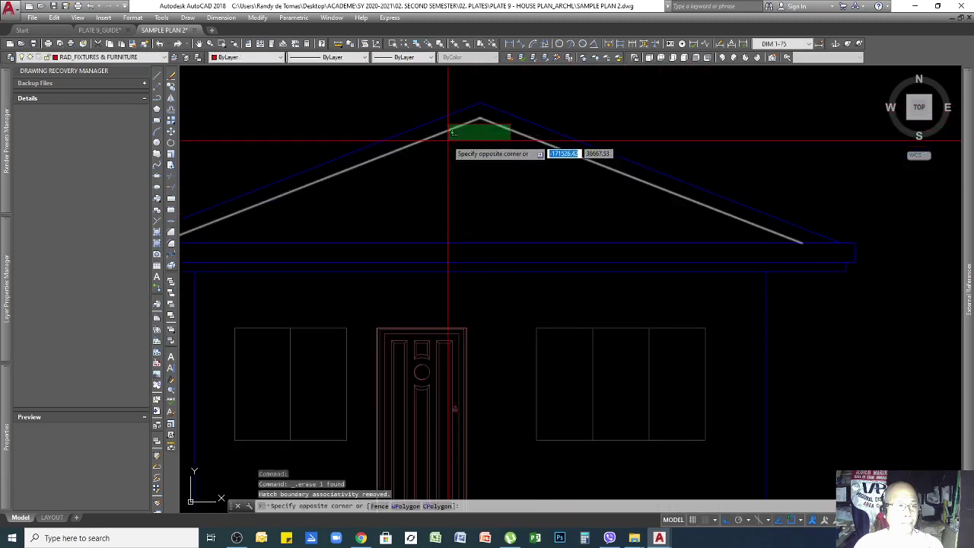
Step: Erase the two inner sloping lines beneath the roof outline of the copied front elevation
{"action": "left_click", "coordinate": [456, 134]}
{"action": "key", "text": "Delete"}
{"action": "scroll", "coordinate": [772, 239], "scroll_direction": "down", "scroll_amount": 4}
{"action": "scroll", "coordinate": [819, 243], "scroll_direction": "up", "scroll_amount": 2}
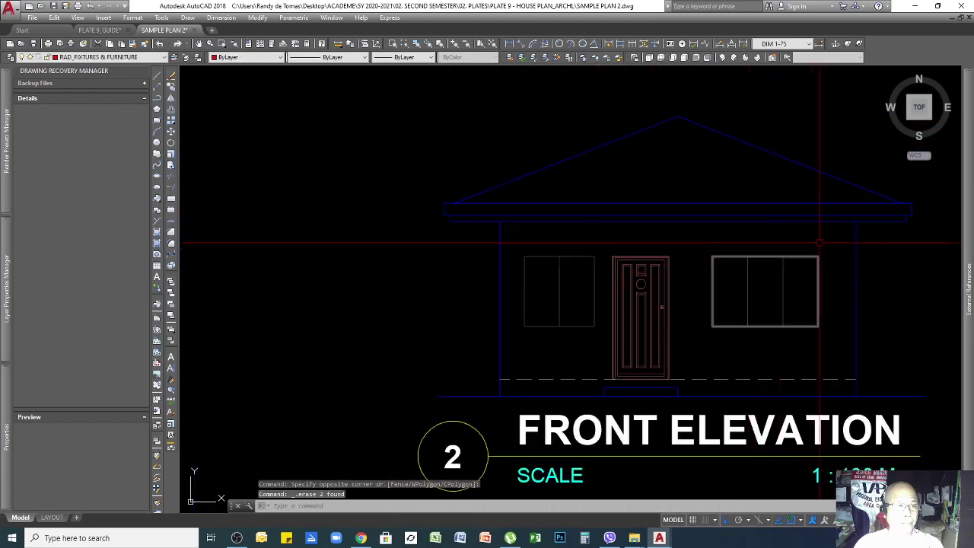
Step: Erase the door and both windows from the copied front elevation
{"action": "left_click", "coordinate": [819, 243]}
{"action": "left_click", "coordinate": [632, 337]}
{"action": "key", "text": "Delete"}
{"action": "scroll", "coordinate": [730, 249], "scroll_direction": "down", "scroll_amount": 5}
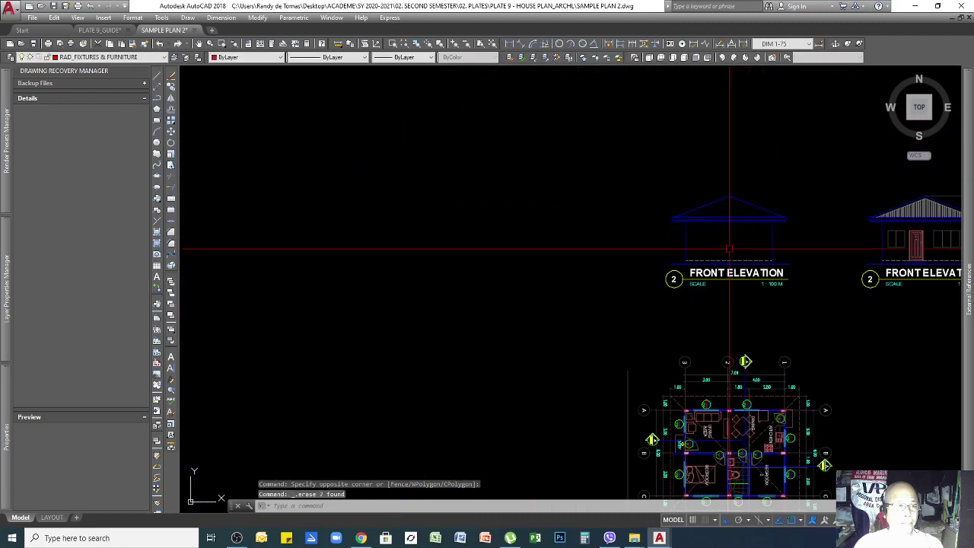
Step: Draw vertical construction lines through the outer corners of the end walls at grids 1 and 3 of the floor plan
{"action": "scroll", "coordinate": [755, 396], "scroll_direction": "down", "scroll_amount": 2}
{"action": "scroll", "coordinate": [731, 305], "scroll_direction": "up", "scroll_amount": 6}
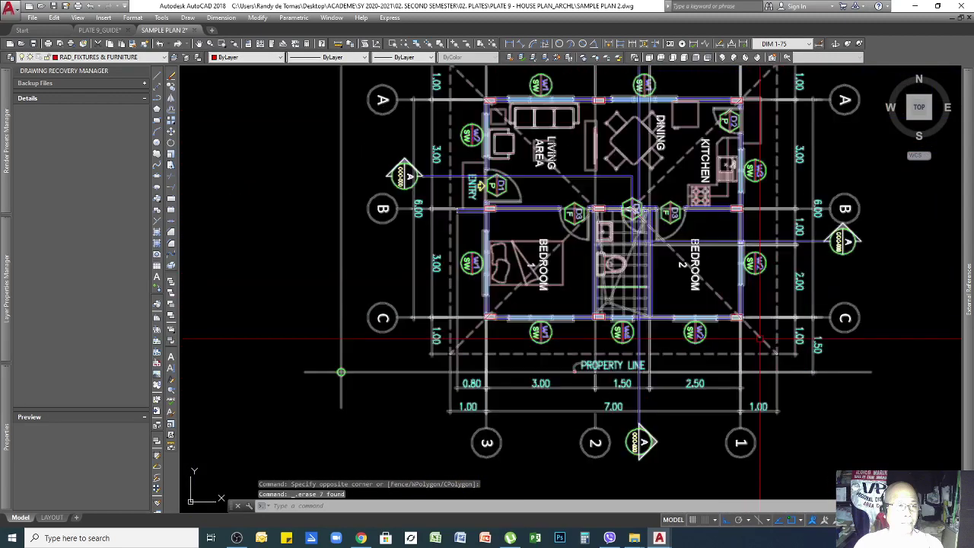
{"action": "key", "text": "Return"}
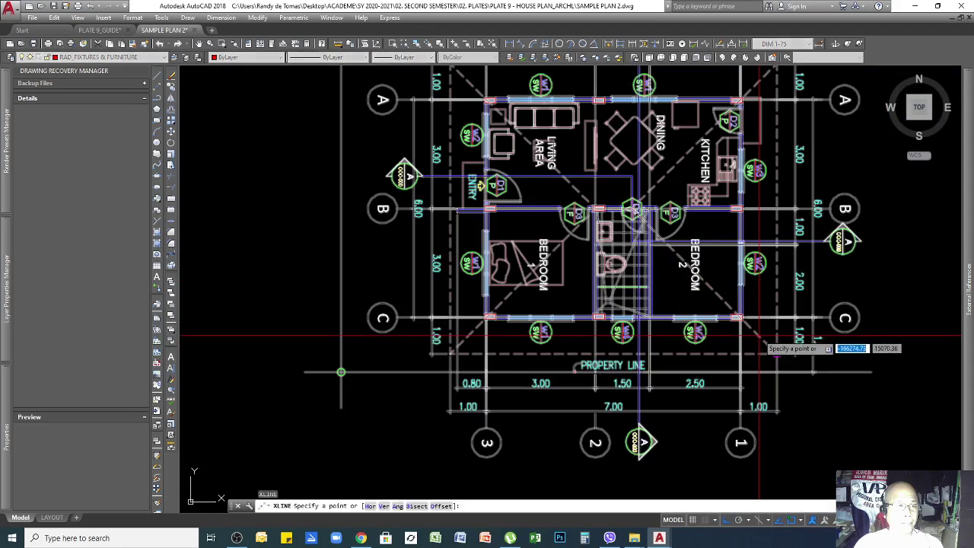
{"action": "type", "text": "V"}
{"action": "key", "text": "Return"}
{"action": "scroll", "coordinate": [762, 339], "scroll_direction": "up", "scroll_amount": 8}
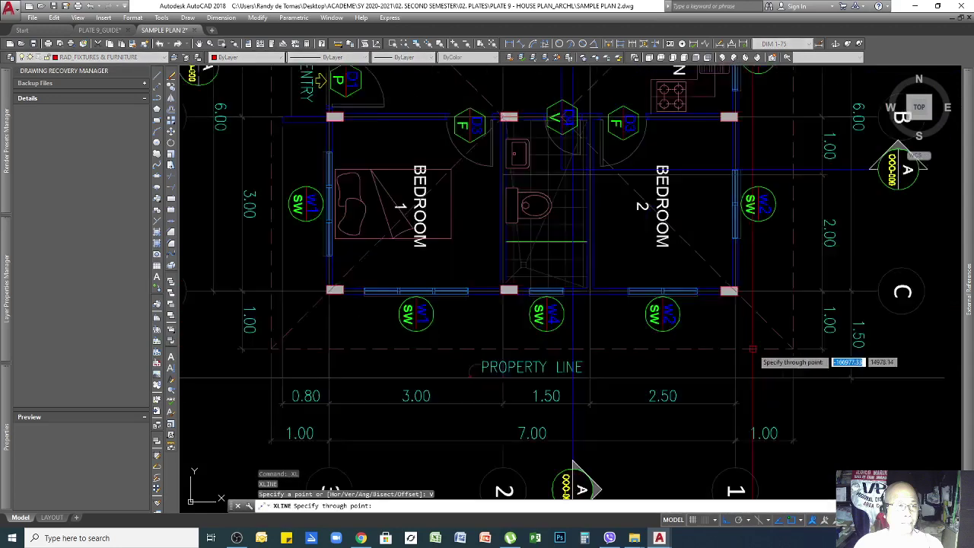
{"action": "scroll", "coordinate": [761, 304], "scroll_direction": "down", "scroll_amount": 6}
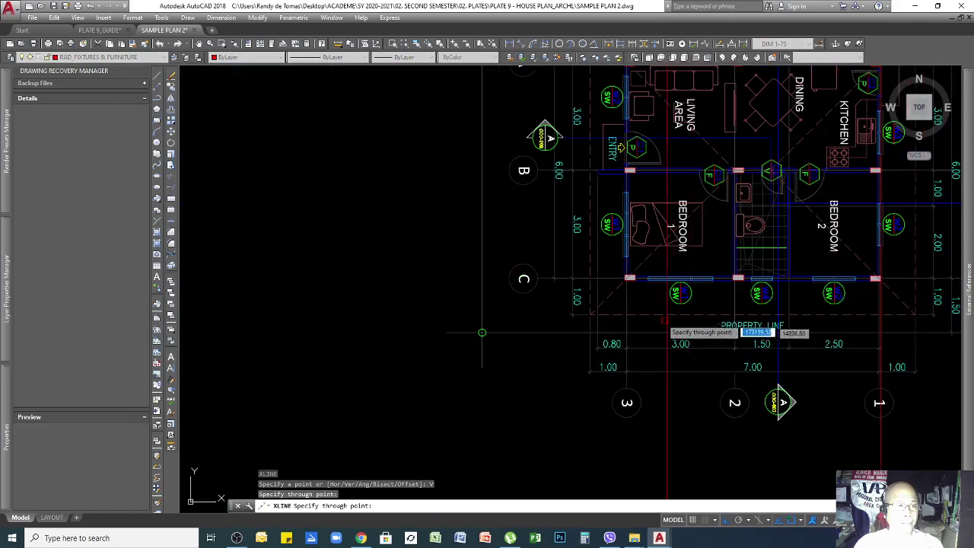
{"action": "scroll", "coordinate": [609, 279], "scroll_direction": "up", "scroll_amount": 7}
{"action": "left_click", "coordinate": [591, 261]}
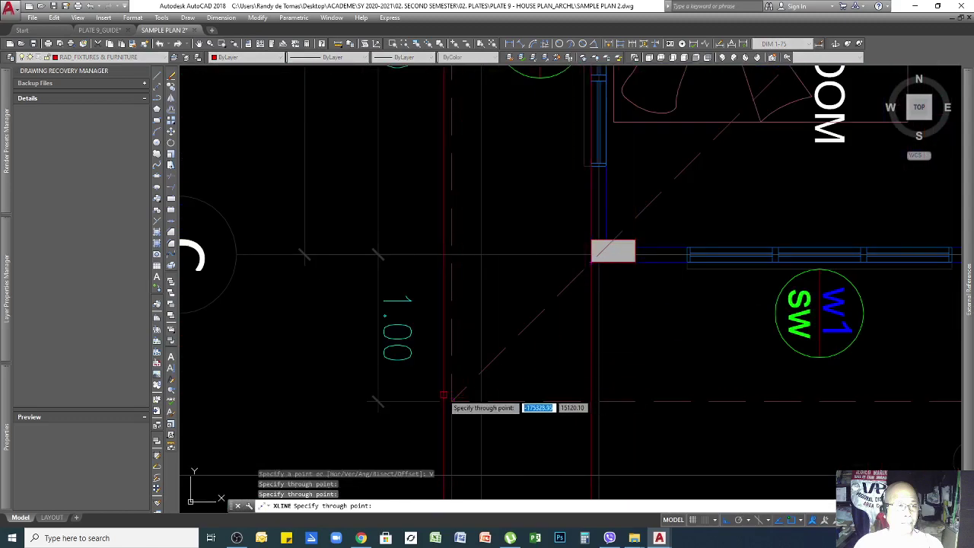
Step: Add vertical construction lines through the two lower corners of the dashed roof outline on the floor plan
{"action": "scroll", "coordinate": [451, 399], "scroll_direction": "down", "scroll_amount": 5}
{"action": "scroll", "coordinate": [814, 366], "scroll_direction": "up", "scroll_amount": 5}
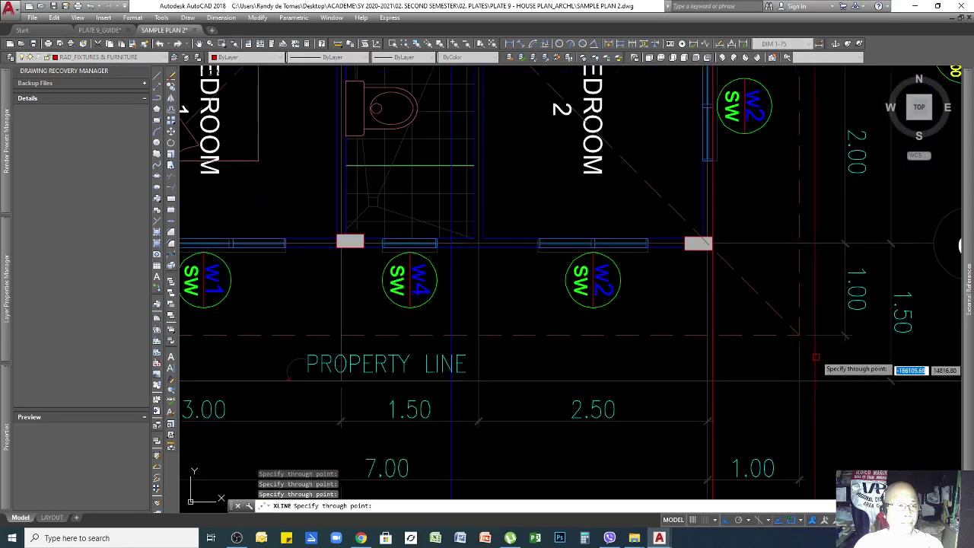
{"action": "left_click", "coordinate": [799, 335]}
{"action": "key", "text": "Return"}
Step: Move the elevation's walls, eaves and base lines, without the roof slopes, to align the right wall and eave with the projection lines
{"action": "scroll", "coordinate": [728, 376], "scroll_direction": "down", "scroll_amount": 7}
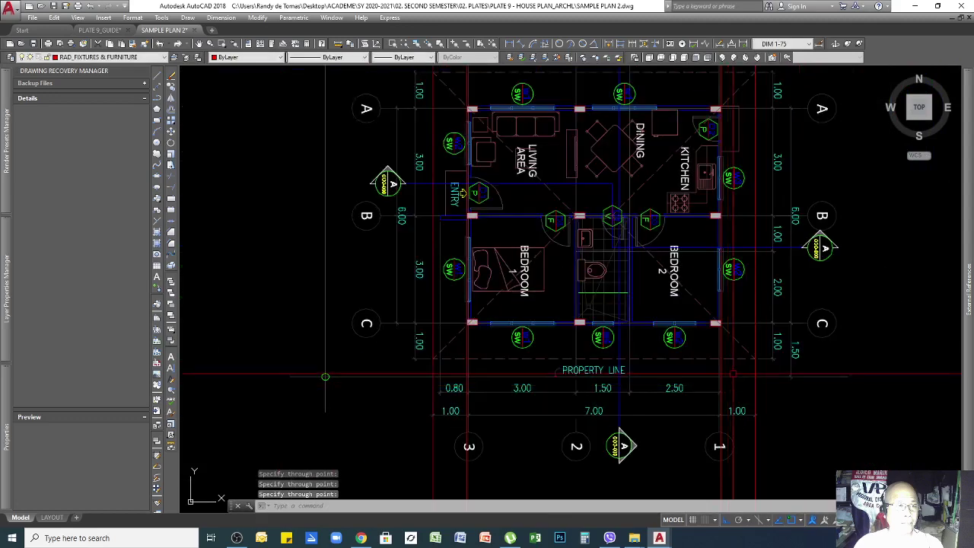
{"action": "scroll", "coordinate": [751, 201], "scroll_direction": "down", "scroll_amount": 2}
{"action": "scroll", "coordinate": [744, 103], "scroll_direction": "up", "scroll_amount": 4}
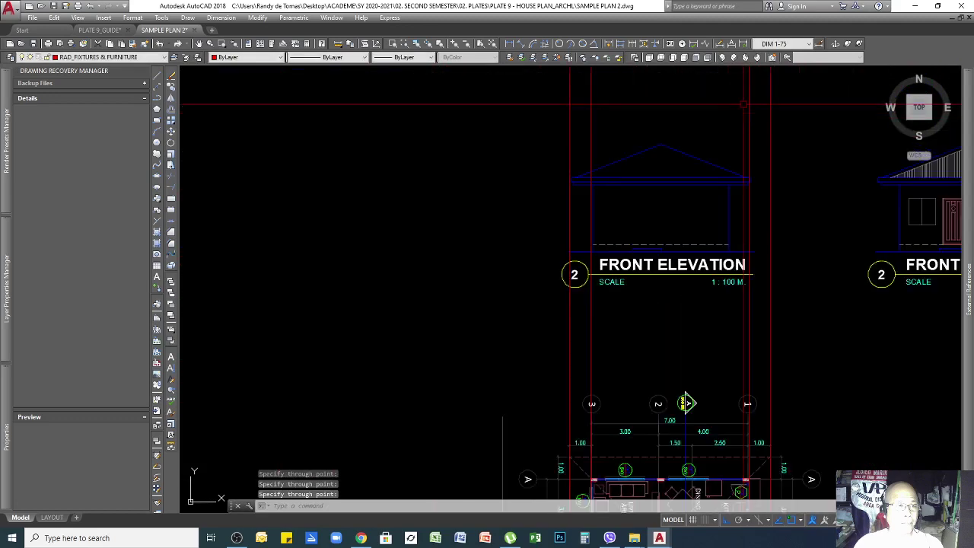
{"action": "left_click", "coordinate": [507, 145]}
{"action": "left_click", "coordinate": [816, 255]}
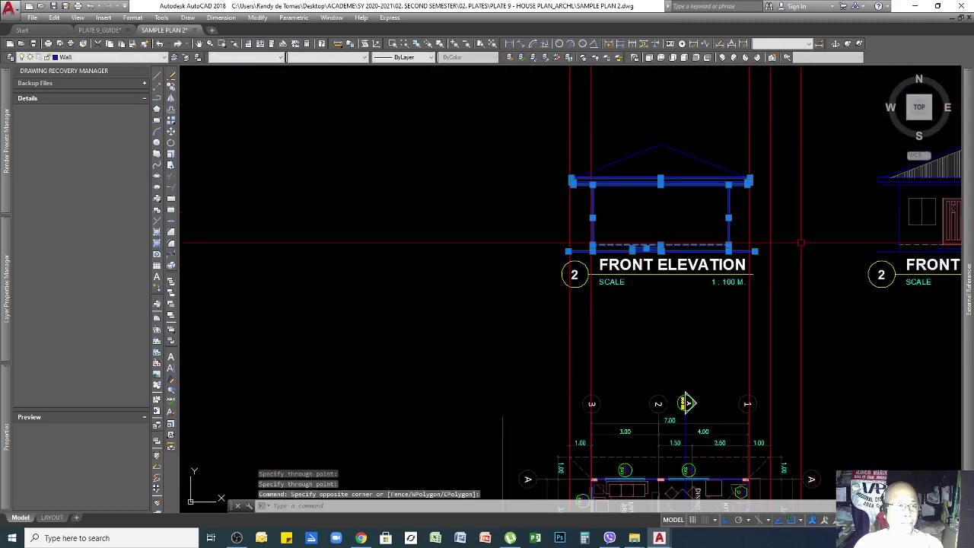
{"action": "key", "text": "Return"}
{"action": "scroll", "coordinate": [770, 183], "scroll_direction": "up", "scroll_amount": 5}
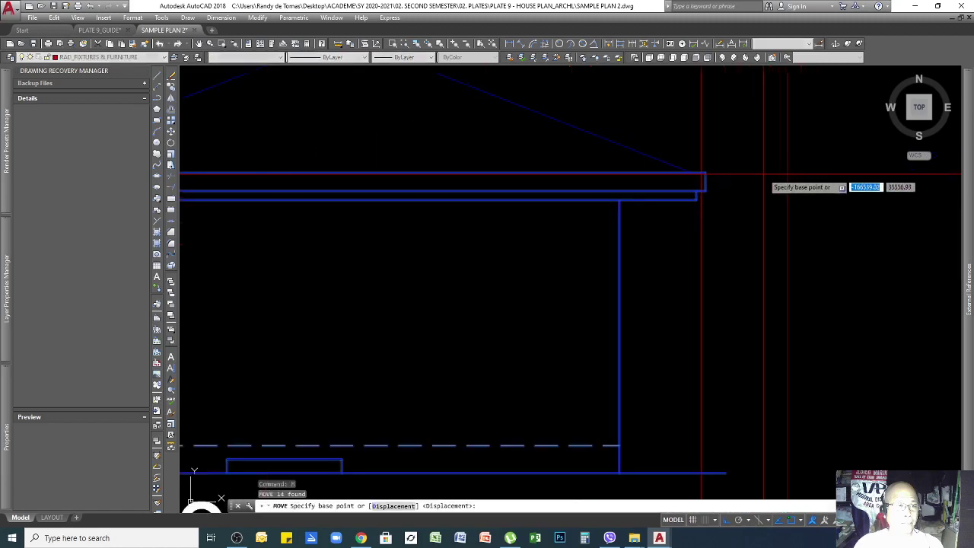
{"action": "left_click", "coordinate": [705, 173]}
{"action": "left_click", "coordinate": [701, 163]}
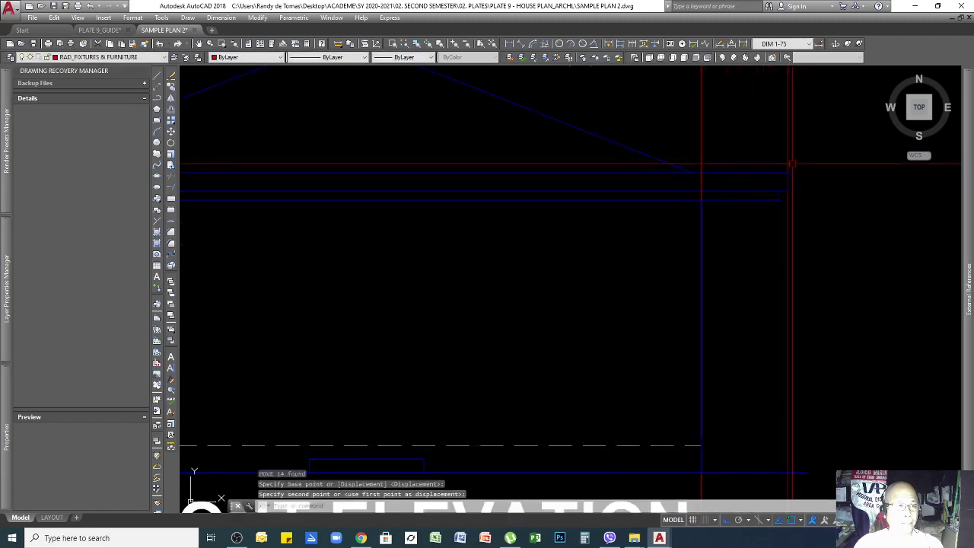
Step: Move the elevation's left wall line and two eave end lines left, aligning the eave end with the outermost roof projection line
{"action": "scroll", "coordinate": [686, 417], "scroll_direction": "down", "scroll_amount": 3}
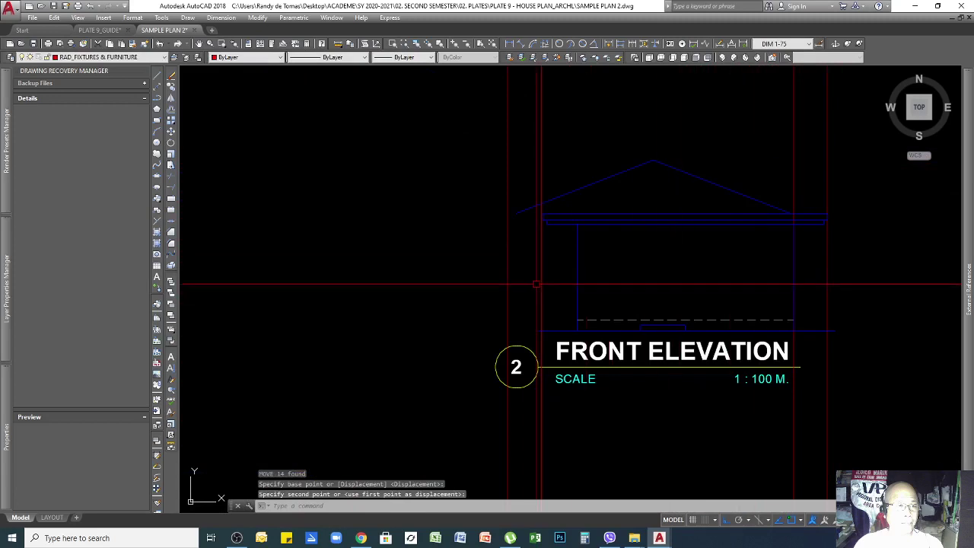
{"action": "scroll", "coordinate": [543, 204], "scroll_direction": "up", "scroll_amount": 3}
{"action": "left_click", "coordinate": [459, 181]}
{"action": "left_click", "coordinate": [733, 308]}
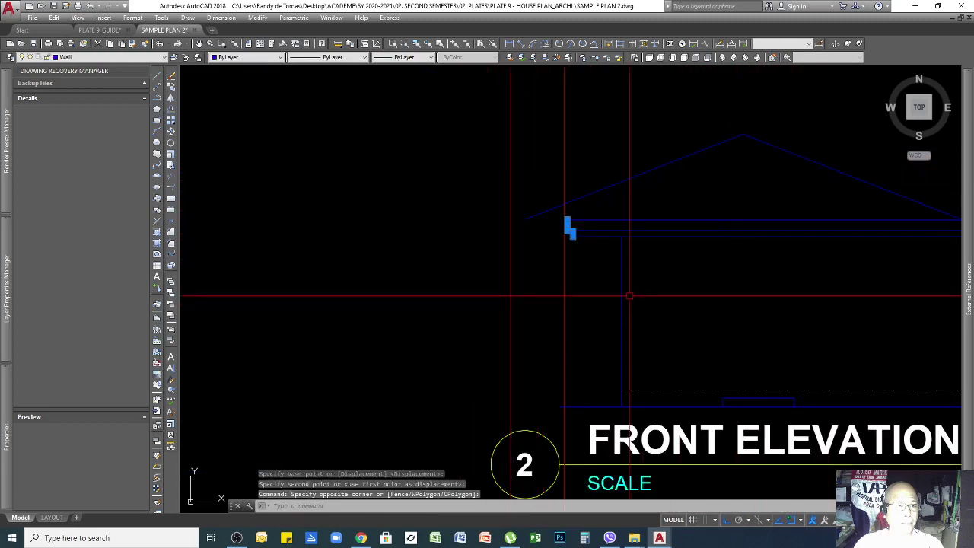
{"action": "left_click", "coordinate": [631, 295]}
{"action": "left_click", "coordinate": [598, 298]}
{"action": "key", "text": "space"}
{"action": "scroll", "coordinate": [573, 226], "scroll_direction": "up", "scroll_amount": 2}
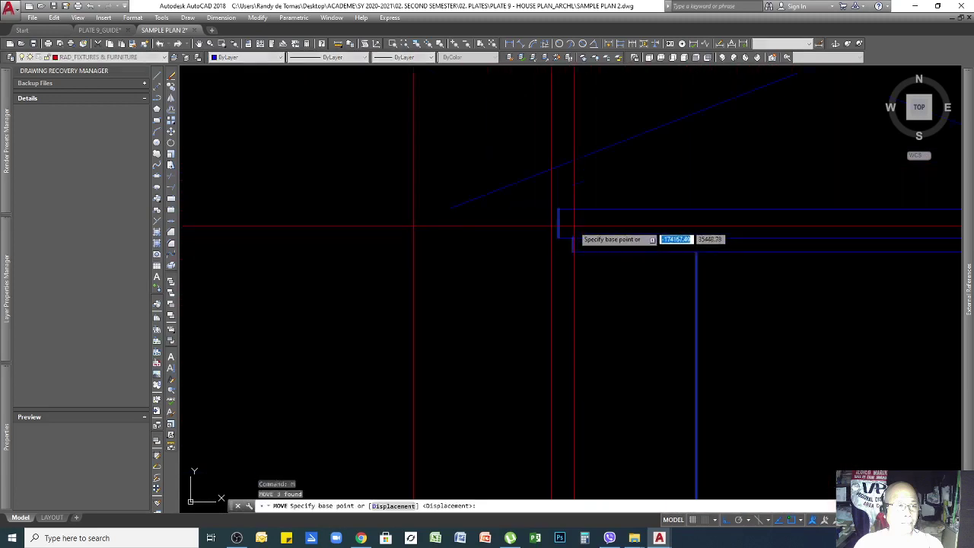
{"action": "left_click", "coordinate": [558, 209]}
{"action": "left_click", "coordinate": [413, 209]}
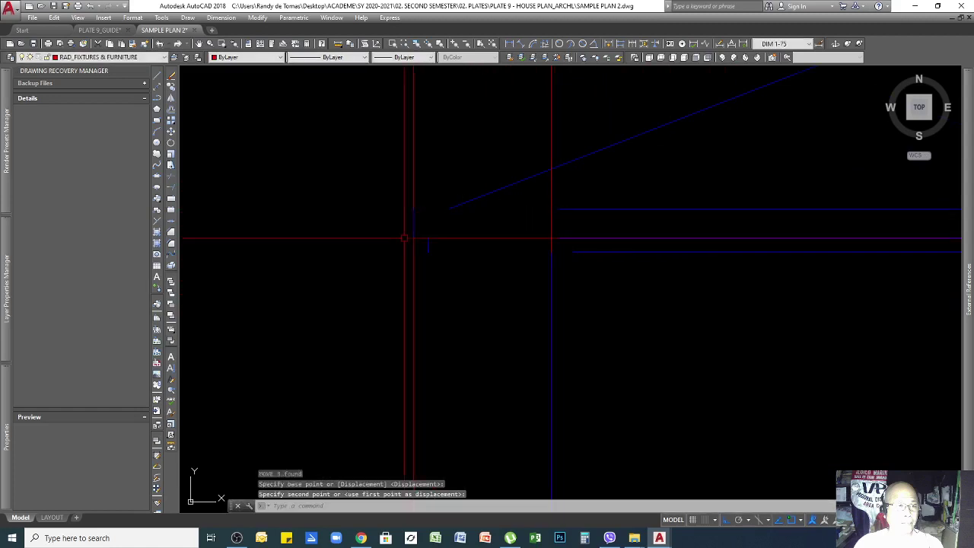
Step: Move the right roof slope line so its lower end meets the right end of the eave
{"action": "scroll", "coordinate": [505, 173], "scroll_direction": "down", "scroll_amount": 4}
{"action": "scroll", "coordinate": [577, 174], "scroll_direction": "up", "scroll_amount": 2}
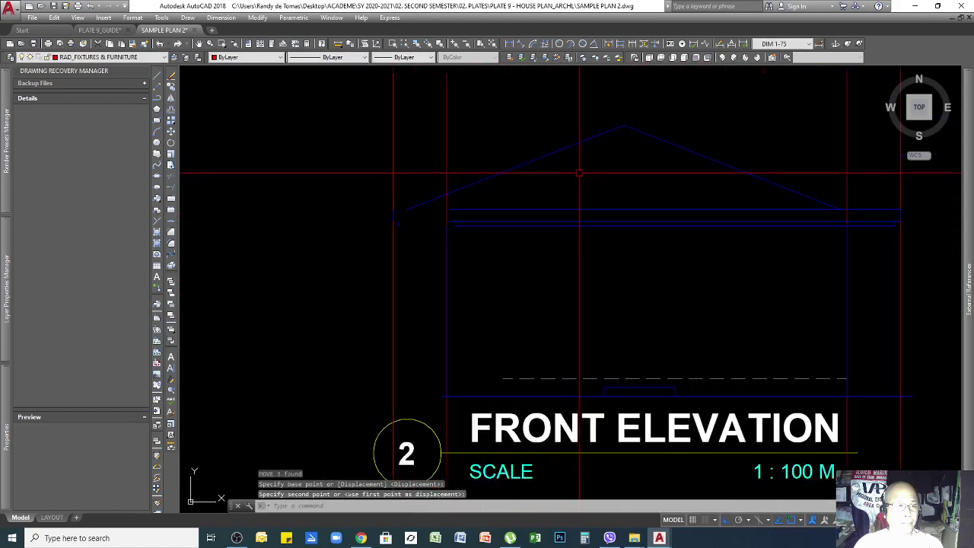
{"action": "left_click", "coordinate": [735, 159]}
{"action": "left_click", "coordinate": [675, 178]}
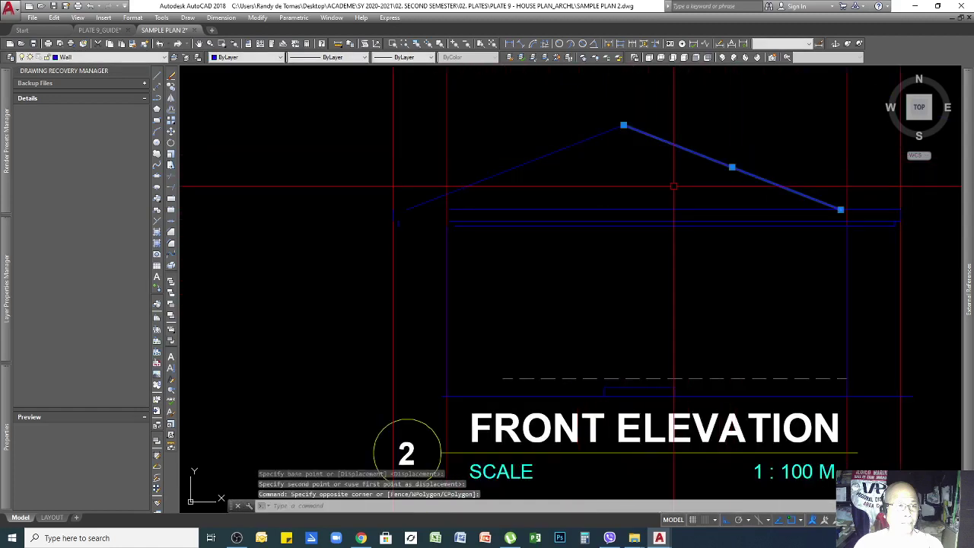
{"action": "key", "text": "Return"}
{"action": "scroll", "coordinate": [837, 213], "scroll_direction": "up", "scroll_amount": 2}
{"action": "left_click", "coordinate": [840, 211]}
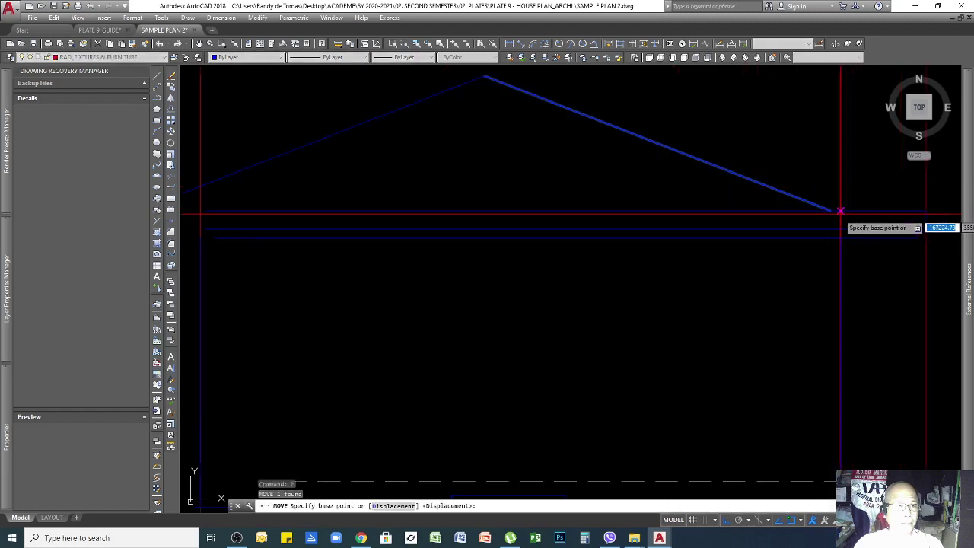
{"action": "left_click", "coordinate": [927, 211]}
Step: Draw a horizontal ridge line joining the upper ends of the two roof slopes
{"action": "scroll", "coordinate": [727, 228], "scroll_direction": "down", "scroll_amount": 6}
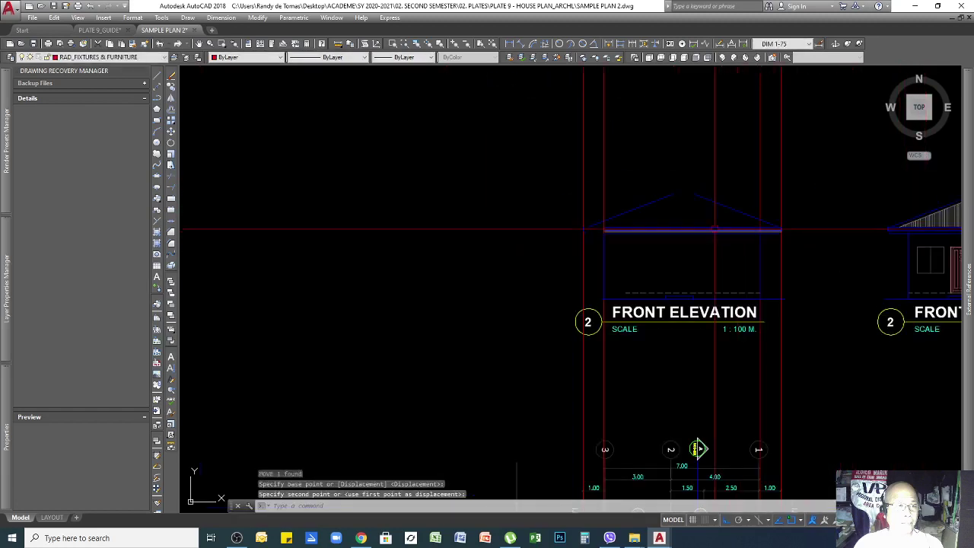
{"action": "scroll", "coordinate": [668, 185], "scroll_direction": "up", "scroll_amount": 2}
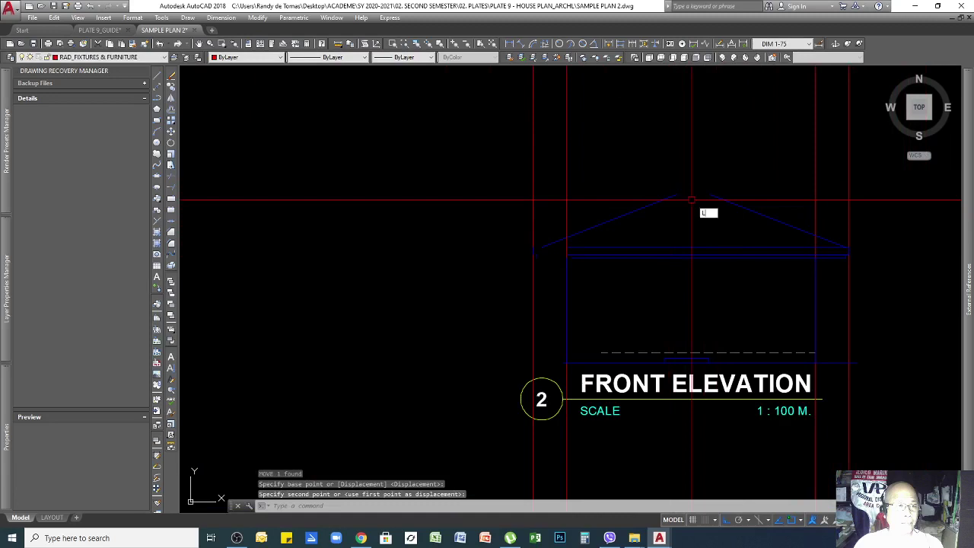
{"action": "key", "text": "Return"}
{"action": "scroll", "coordinate": [692, 200], "scroll_direction": "up", "scroll_amount": 3}
{"action": "left_click", "coordinate": [635, 171]}
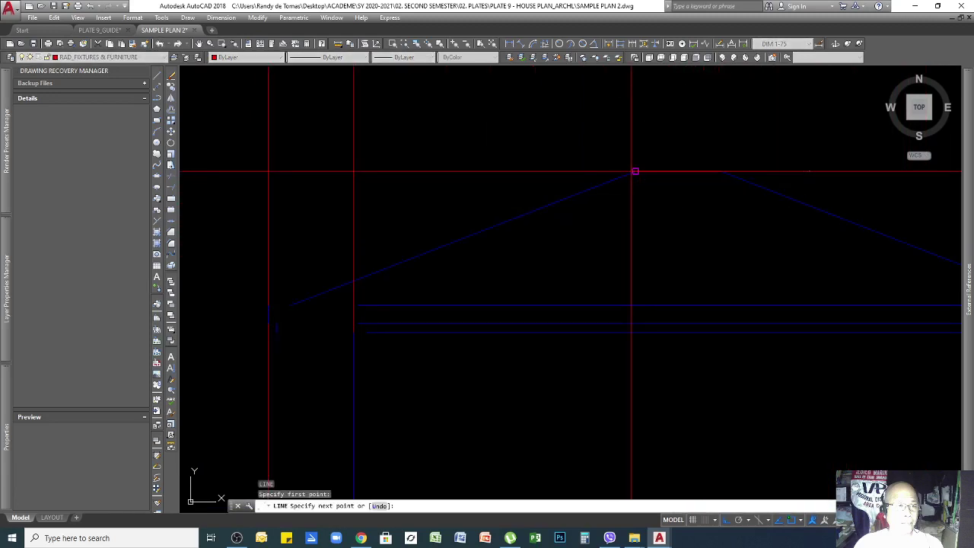
{"action": "left_click", "coordinate": [721, 171]}
{"action": "key", "text": "Return"}
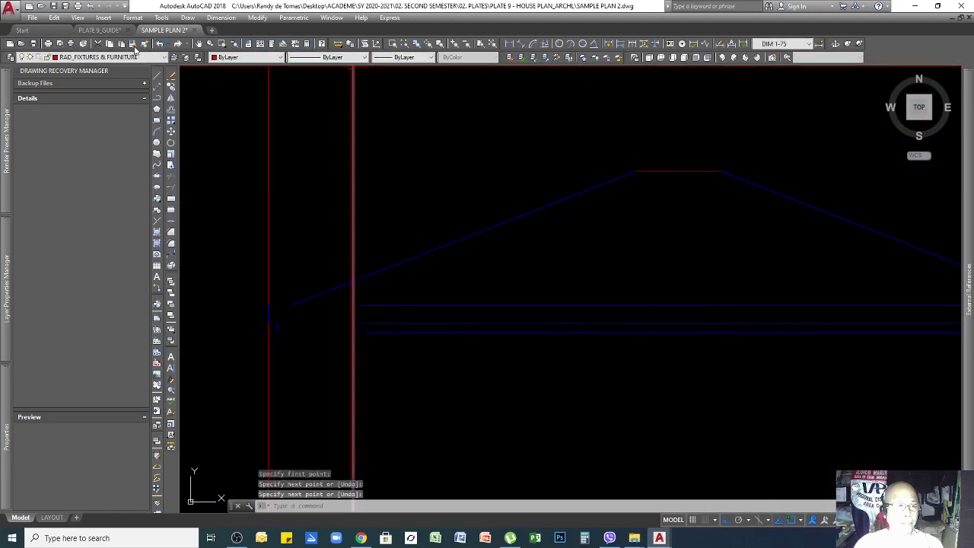
Step: Match the ridge line's properties to those of the left roof slope
{"action": "left_click", "coordinate": [134, 46]}
{"action": "left_click", "coordinate": [613, 180]}
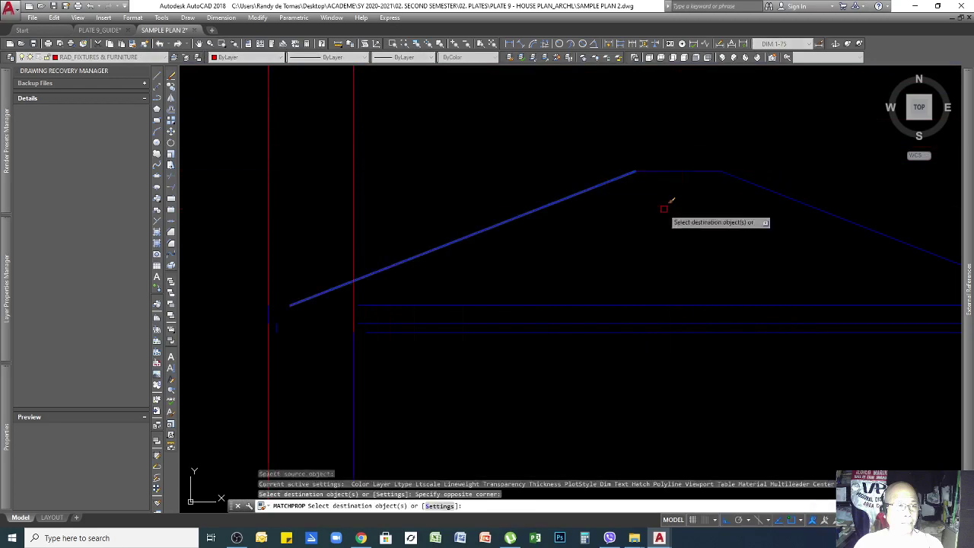
{"action": "key", "text": "Return"}
Step: Draw vertical construction lines through both ends of the roof ridge on the floor plan
{"action": "scroll", "coordinate": [667, 154], "scroll_direction": "down", "scroll_amount": 5}
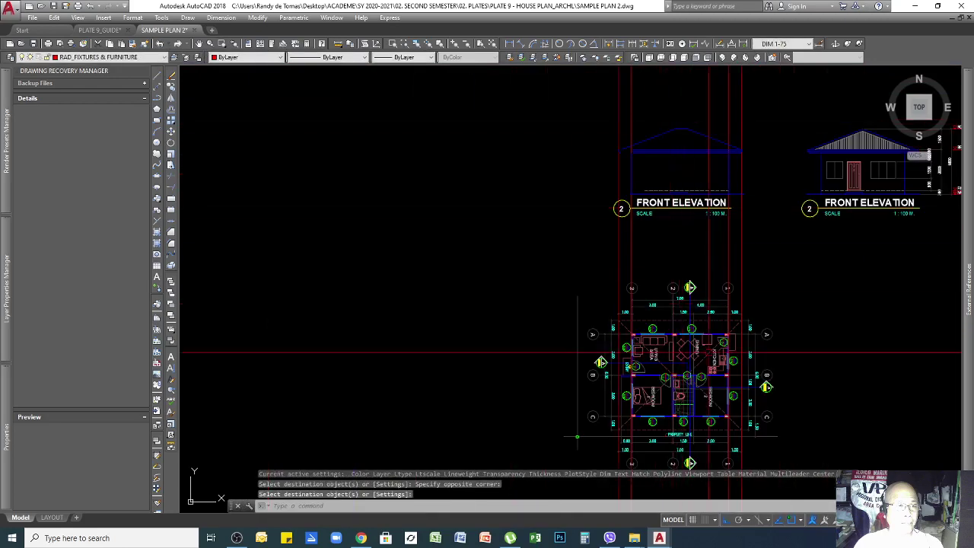
{"action": "scroll", "coordinate": [685, 353], "scroll_direction": "up", "scroll_amount": 8}
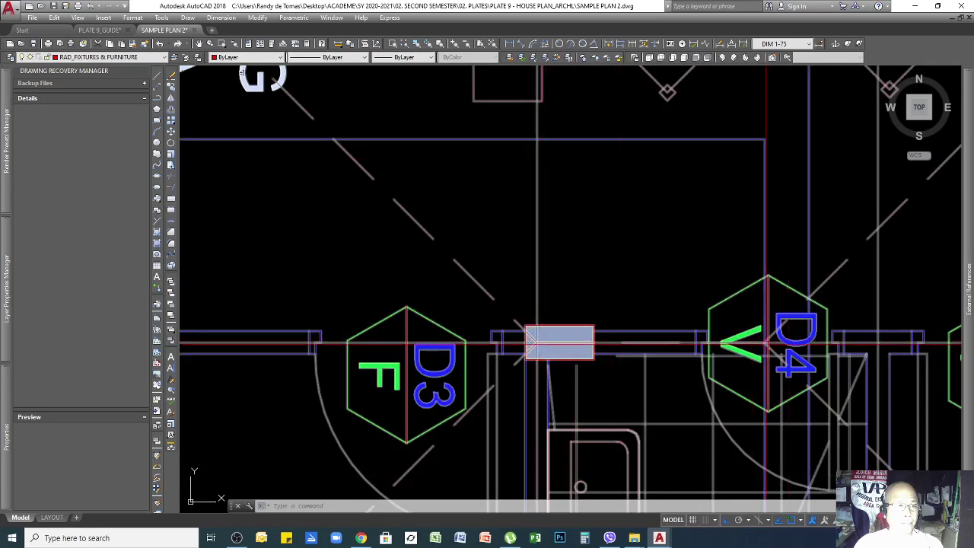
{"action": "scroll", "coordinate": [794, 297], "scroll_direction": "down", "scroll_amount": 3}
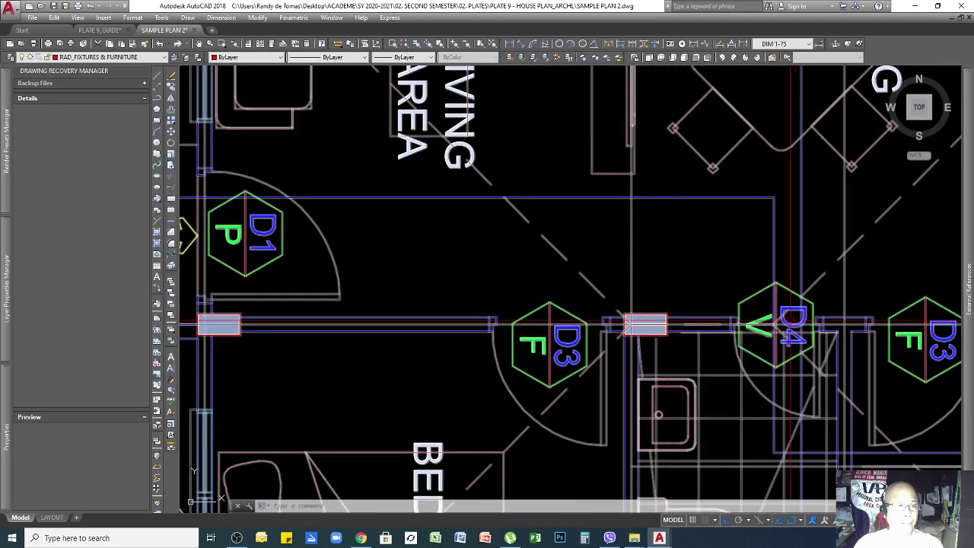
{"action": "key", "text": "Return"}
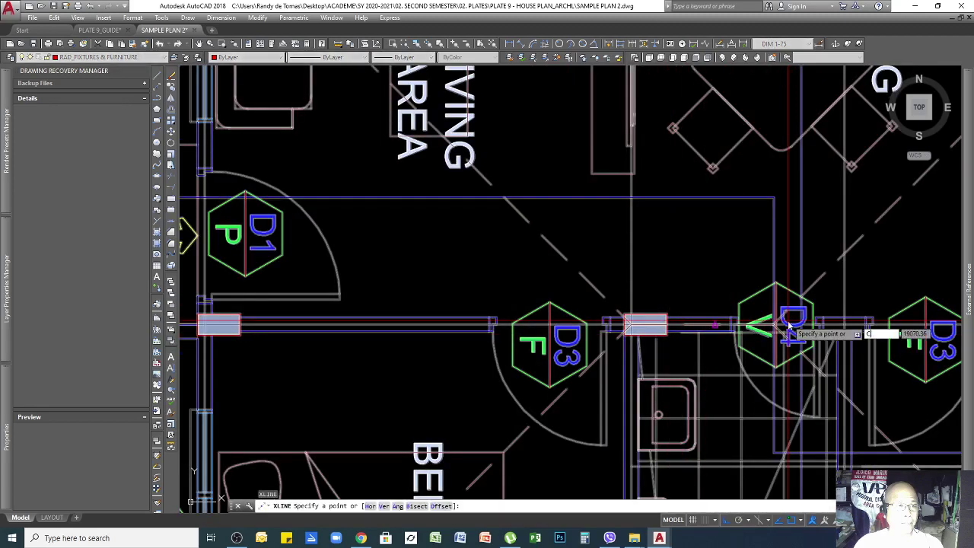
{"action": "key", "text": "Return"}
{"action": "scroll", "coordinate": [777, 324], "scroll_direction": "up", "scroll_amount": 6}
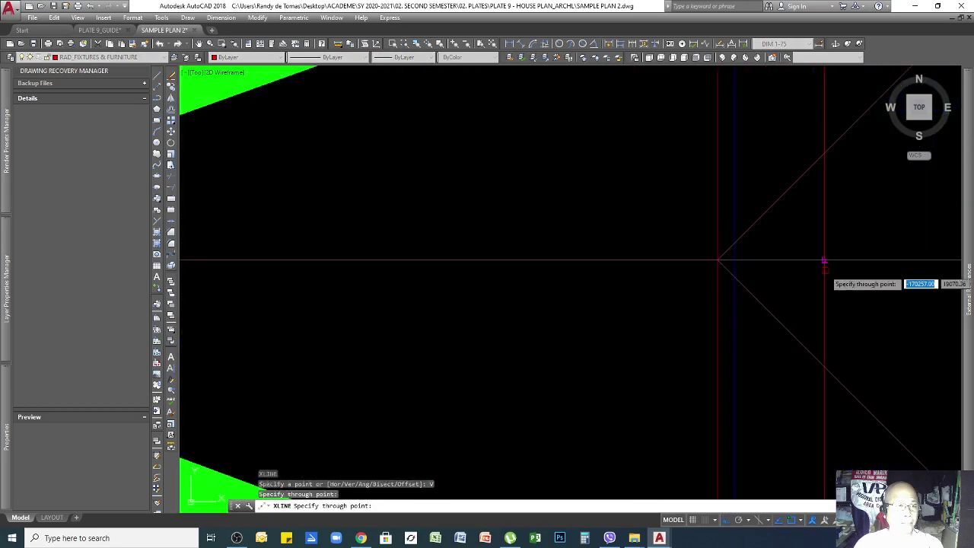
{"action": "scroll", "coordinate": [620, 305], "scroll_direction": "down", "scroll_amount": 4}
{"action": "scroll", "coordinate": [644, 275], "scroll_direction": "up", "scroll_amount": 5}
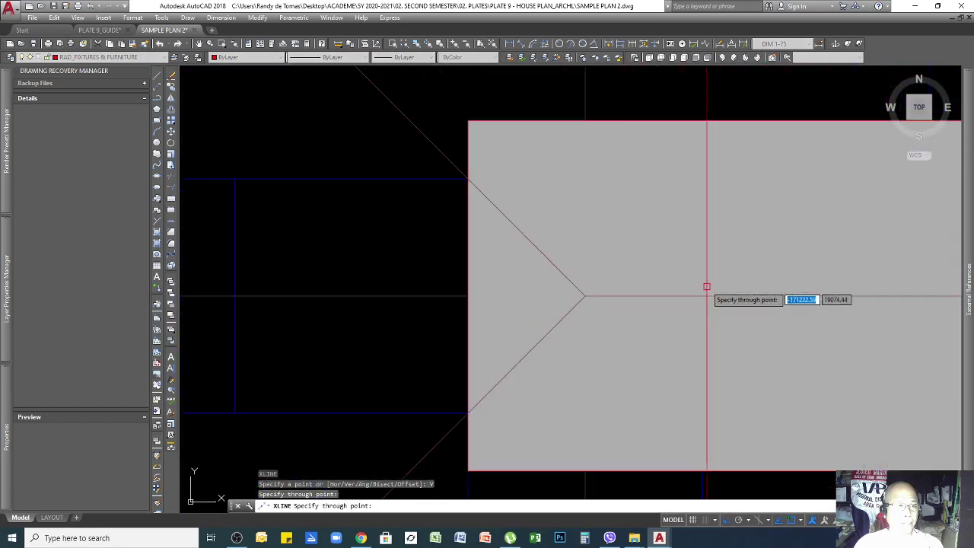
{"action": "key", "text": "Return"}
Step: Check the ridge projection lines against the ends of the roof ridge in the elevation
{"action": "scroll", "coordinate": [644, 407], "scroll_direction": "down", "scroll_amount": 10}
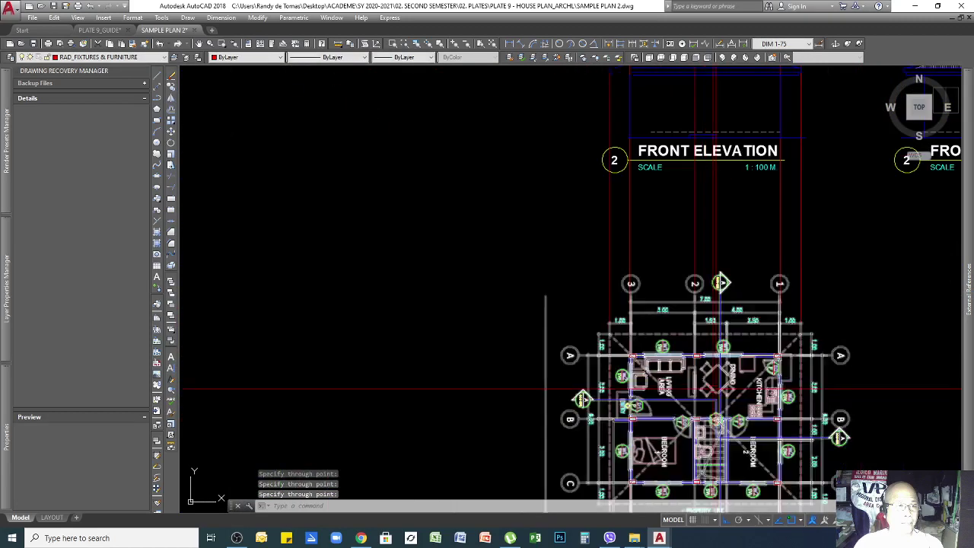
{"action": "scroll", "coordinate": [725, 236], "scroll_direction": "up", "scroll_amount": 5}
{"action": "scroll", "coordinate": [655, 349], "scroll_direction": "down", "scroll_amount": 5}
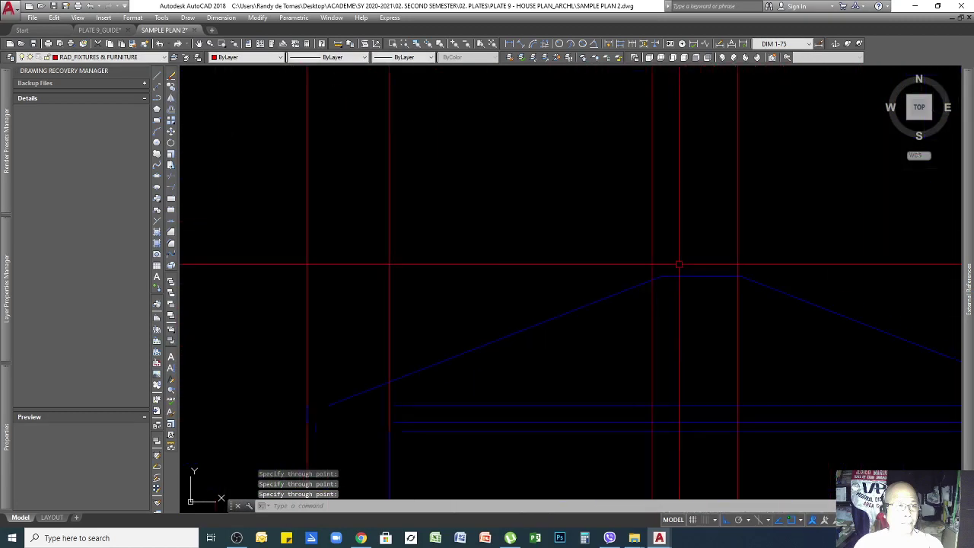
{"action": "scroll", "coordinate": [715, 246], "scroll_direction": "down", "scroll_amount": 2}
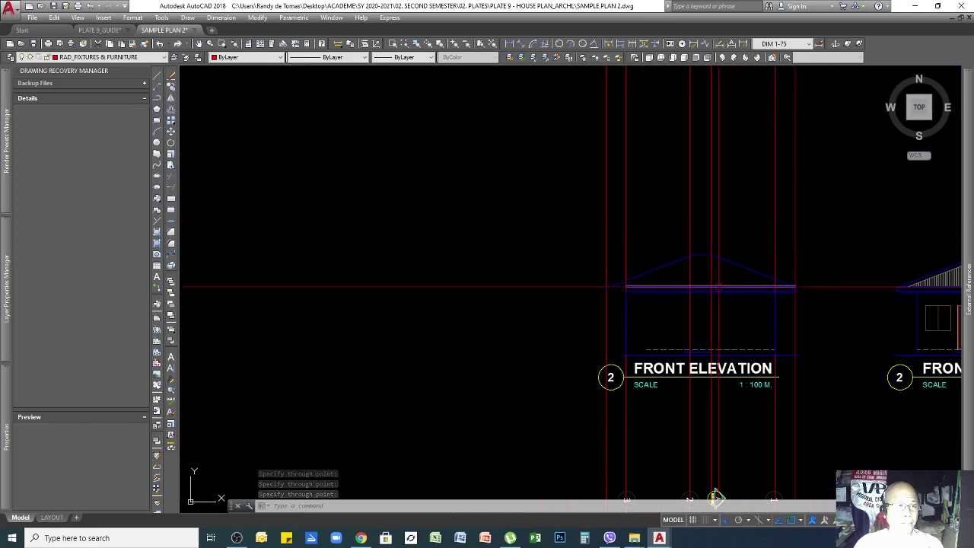
{"action": "scroll", "coordinate": [693, 221], "scroll_direction": "up", "scroll_amount": 5}
{"action": "scroll", "coordinate": [659, 226], "scroll_direction": "down", "scroll_amount": 3}
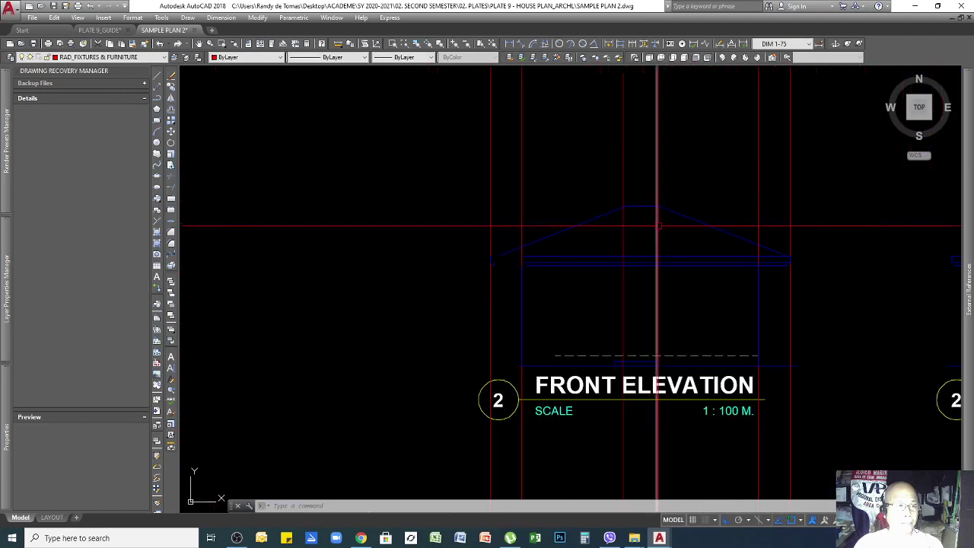
Step: Examine where the vertical projection lines meet the wall and roof-overhang corners of the rotated floor plan
{"action": "scroll", "coordinate": [723, 345], "scroll_direction": "down", "scroll_amount": 4}
{"action": "scroll", "coordinate": [775, 221], "scroll_direction": "up", "scroll_amount": 4}
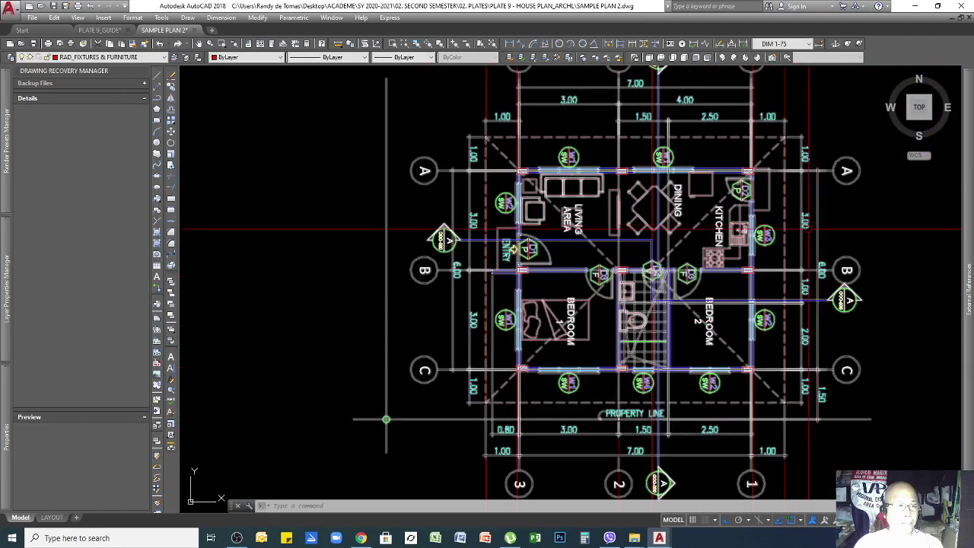
{"action": "scroll", "coordinate": [772, 244], "scroll_direction": "down", "scroll_amount": 4}
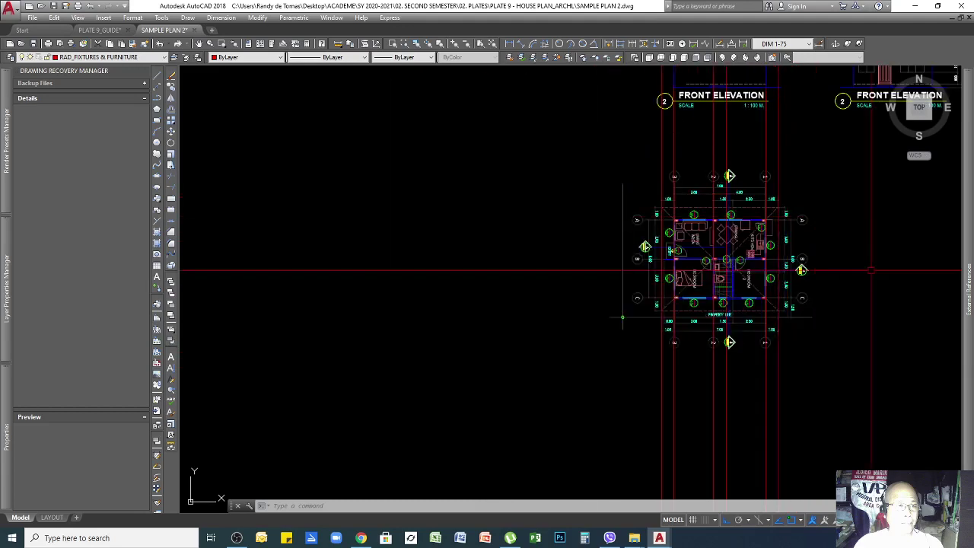
{"action": "scroll", "coordinate": [623, 318], "scroll_direction": "up", "scroll_amount": 5}
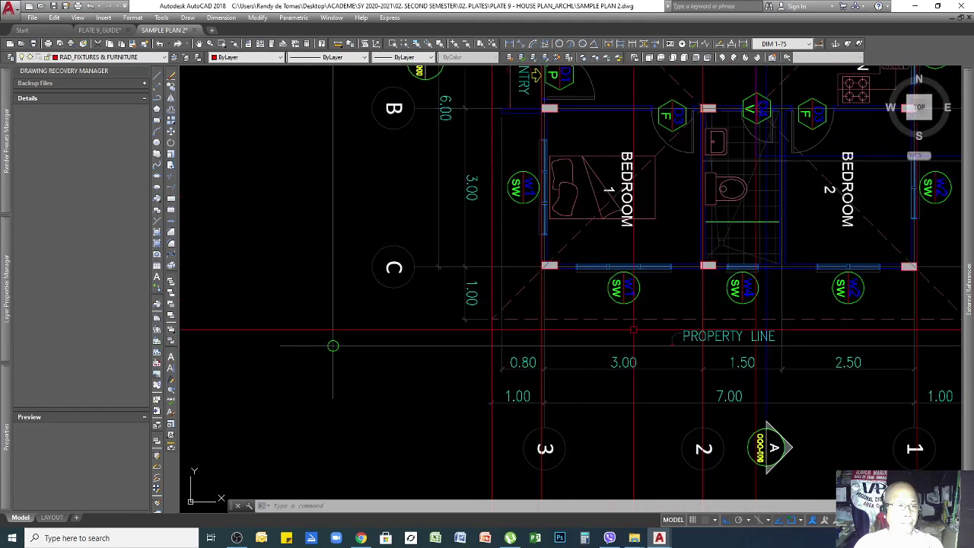
{"action": "scroll", "coordinate": [332, 346], "scroll_direction": "down", "scroll_amount": 5}
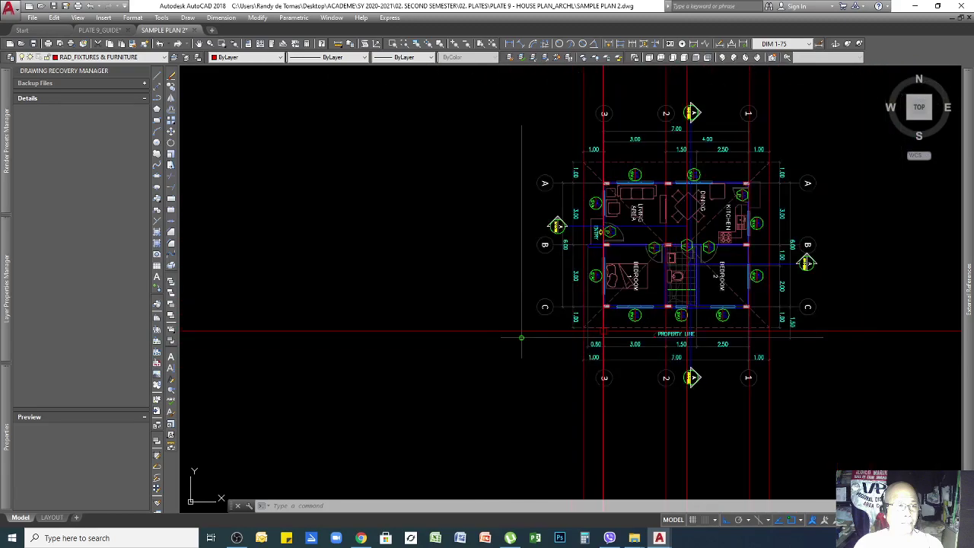
{"action": "scroll", "coordinate": [522, 338], "scroll_direction": "up", "scroll_amount": 2}
{"action": "scroll", "coordinate": [479, 342], "scroll_direction": "up", "scroll_amount": 4}
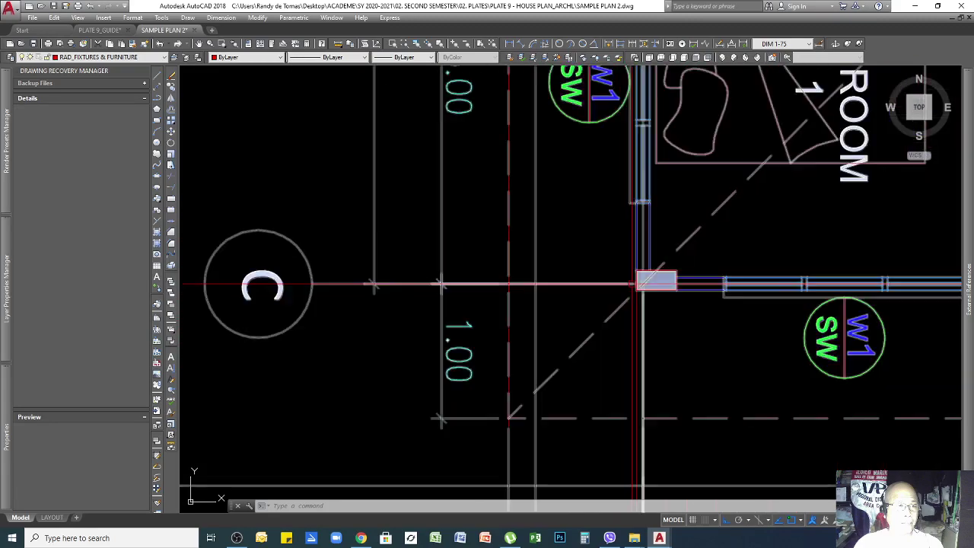
{"action": "scroll", "coordinate": [376, 354], "scroll_direction": "down", "scroll_amount": 4}
{"action": "scroll", "coordinate": [541, 339], "scroll_direction": "up", "scroll_amount": 1}
{"action": "scroll", "coordinate": [541, 339], "scroll_direction": "down", "scroll_amount": 3}
{"action": "scroll", "coordinate": [572, 327], "scroll_direction": "up", "scroll_amount": 5}
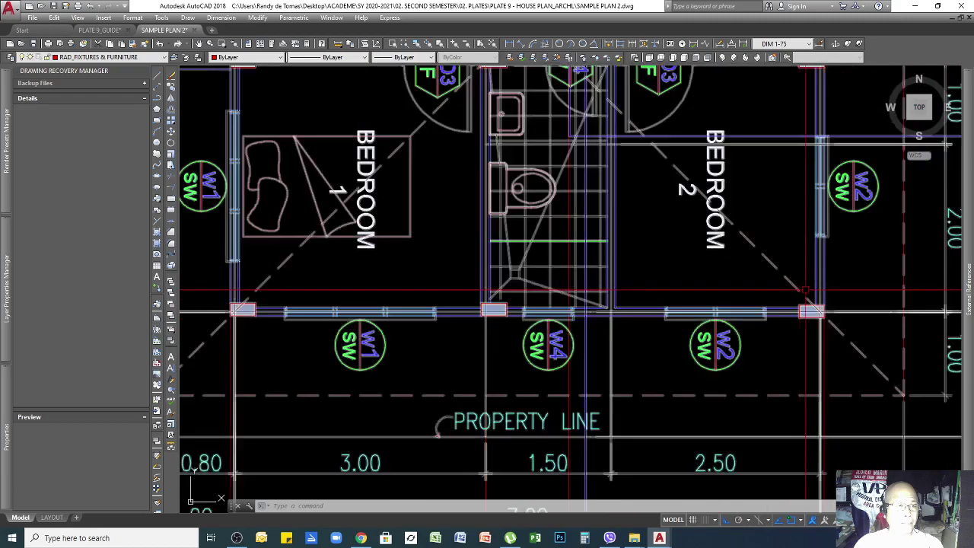
{"action": "scroll", "coordinate": [837, 343], "scroll_direction": "down", "scroll_amount": 3}
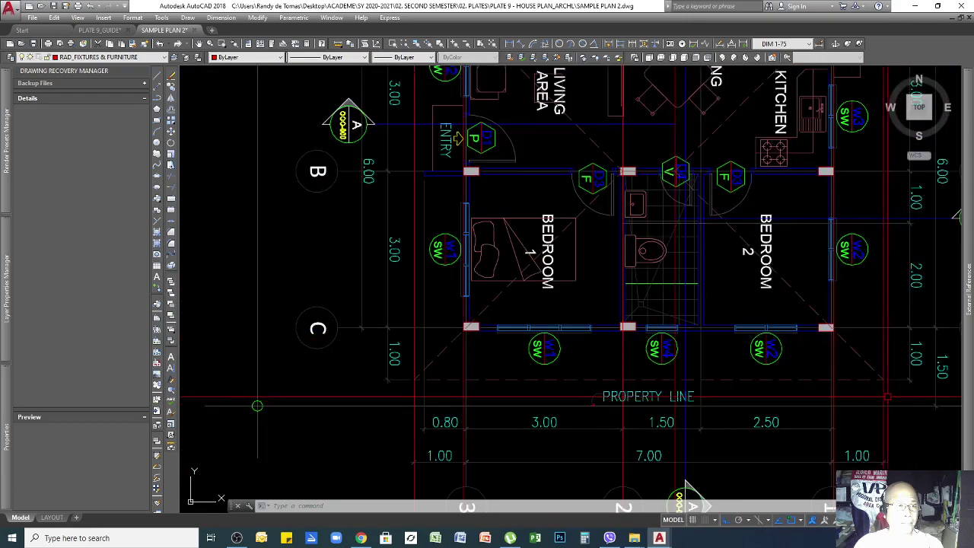
Step: Check the roof slopes and walls of the copied elevation against the vertical projection lines from the floor plan
{"action": "scroll", "coordinate": [868, 395], "scroll_direction": "down", "scroll_amount": 6}
{"action": "scroll", "coordinate": [873, 400], "scroll_direction": "up", "scroll_amount": 1}
{"action": "scroll", "coordinate": [769, 138], "scroll_direction": "up", "scroll_amount": 8}
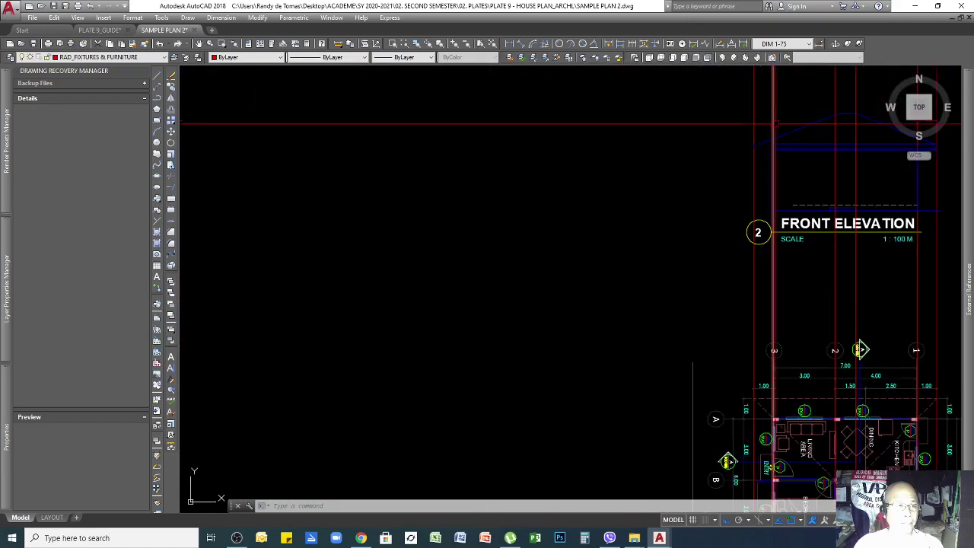
{"action": "scroll", "coordinate": [712, 194], "scroll_direction": "down", "scroll_amount": 4}
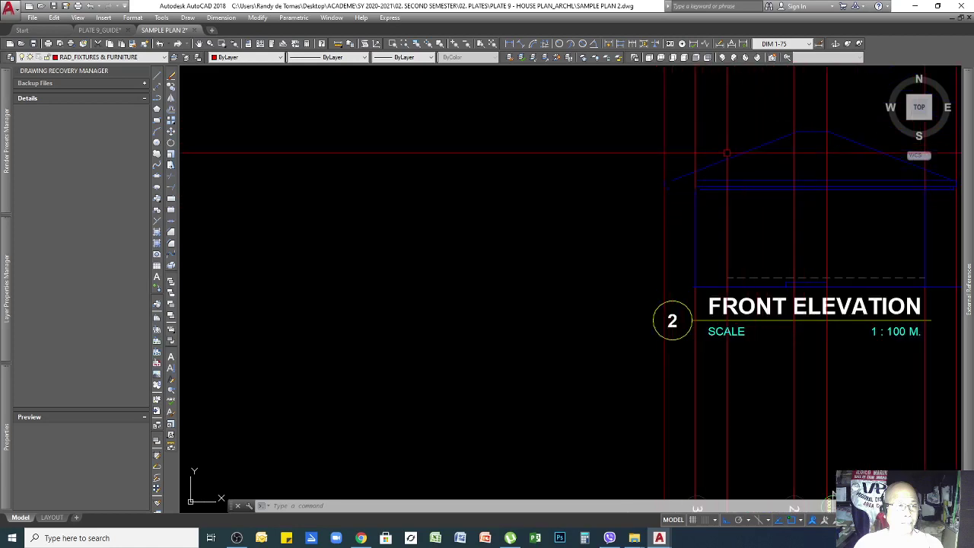
{"action": "scroll", "coordinate": [737, 172], "scroll_direction": "down", "scroll_amount": 2}
{"action": "scroll", "coordinate": [859, 163], "scroll_direction": "up", "scroll_amount": 4}
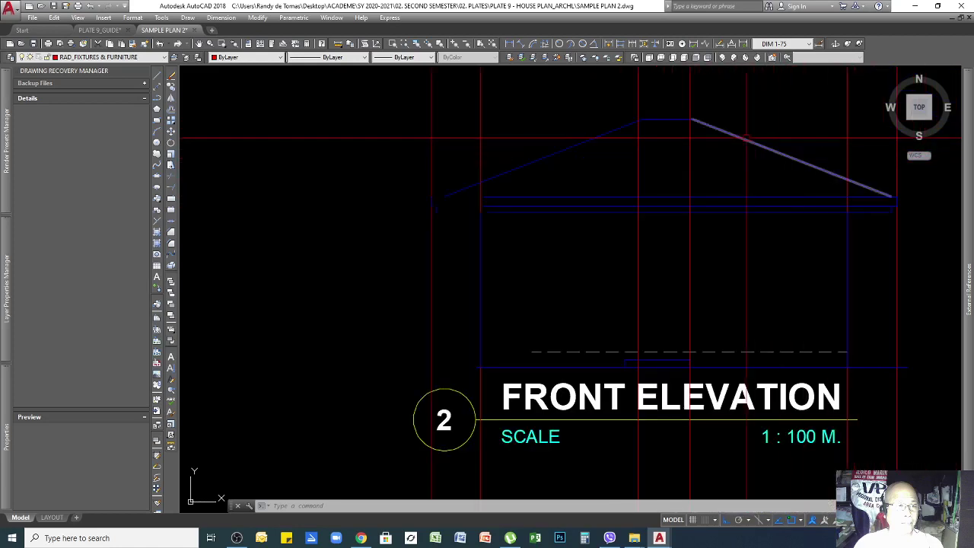
{"action": "scroll", "coordinate": [693, 205], "scroll_direction": "down", "scroll_amount": 2}
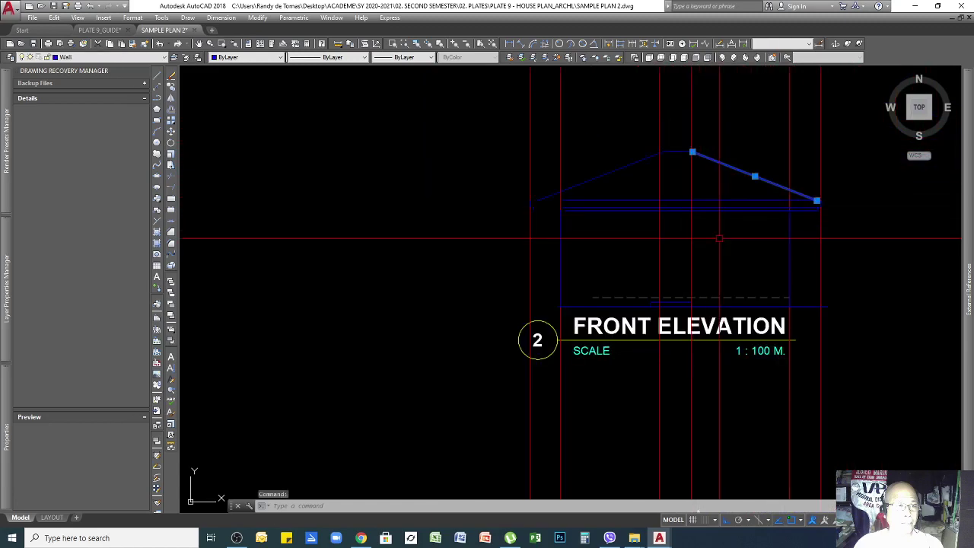
{"action": "scroll", "coordinate": [719, 238], "scroll_direction": "down", "scroll_amount": 6}
{"action": "scroll", "coordinate": [765, 195], "scroll_direction": "up", "scroll_amount": 4}
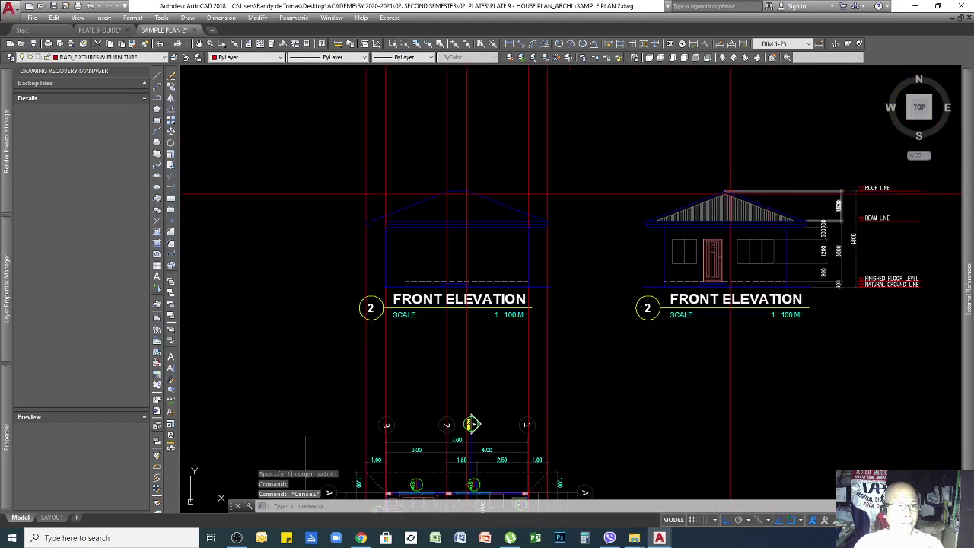
Step: Draw a horizontal line from the roof apex of the original front elevation across and past the copied elevation
{"action": "scroll", "coordinate": [731, 196], "scroll_direction": "up", "scroll_amount": 8}
{"action": "type", "text": "l"}
{"action": "key", "text": "Return"}
{"action": "left_click", "coordinate": [758, 173]}
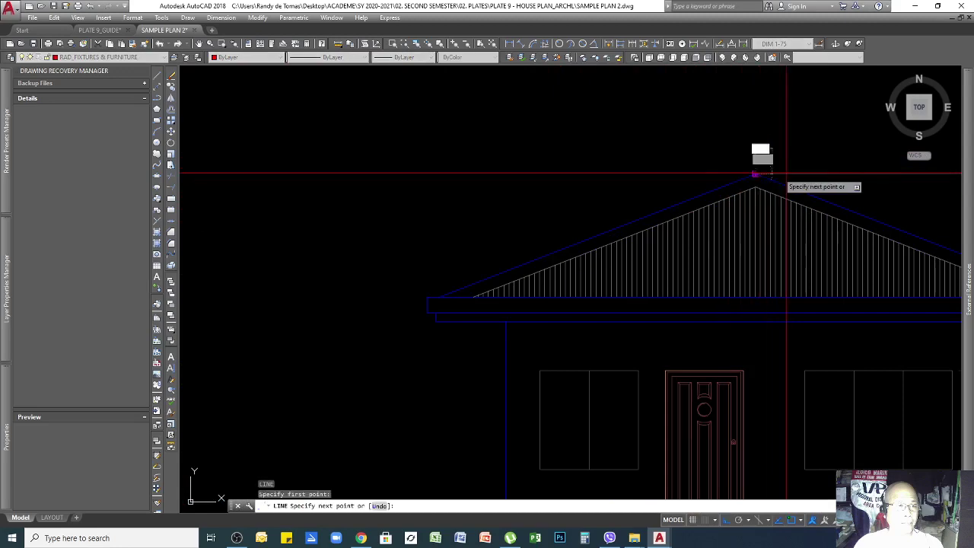
{"action": "scroll", "coordinate": [779, 172], "scroll_direction": "down", "scroll_amount": 5}
{"action": "left_click", "coordinate": [483, 191]}
{"action": "key", "text": "Return"}
{"action": "scroll", "coordinate": [652, 155], "scroll_direction": "up", "scroll_amount": 4}
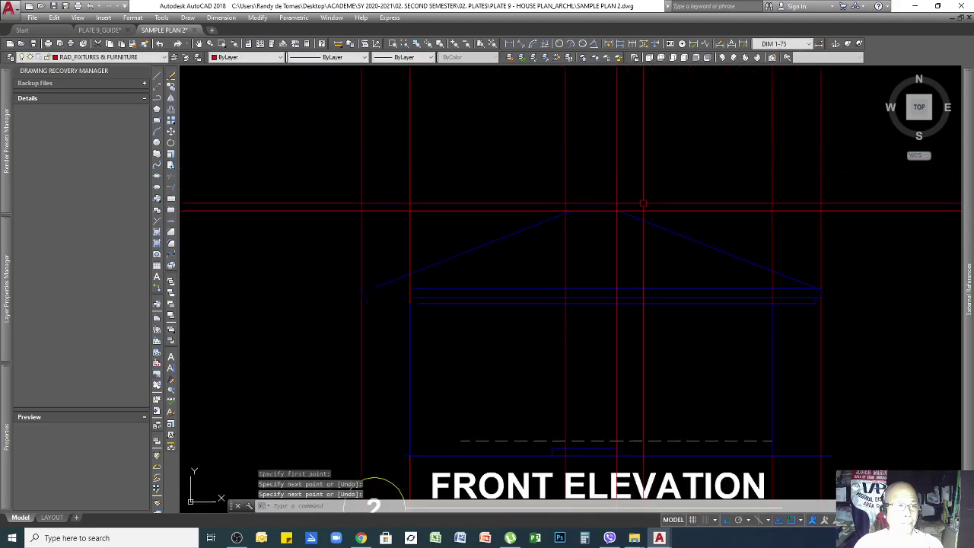
{"action": "scroll", "coordinate": [794, 212], "scroll_direction": "down", "scroll_amount": 5}
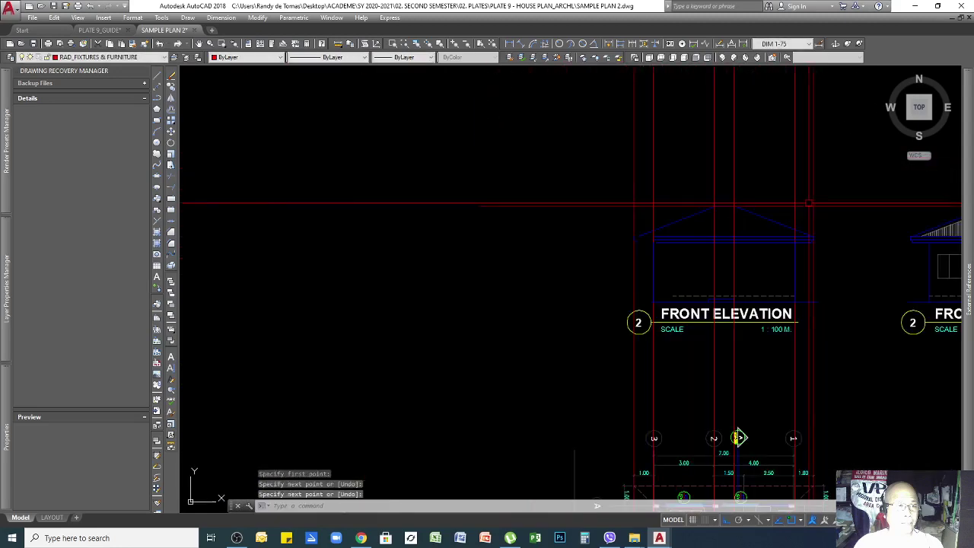
{"action": "scroll", "coordinate": [681, 457], "scroll_direction": "up", "scroll_amount": 5}
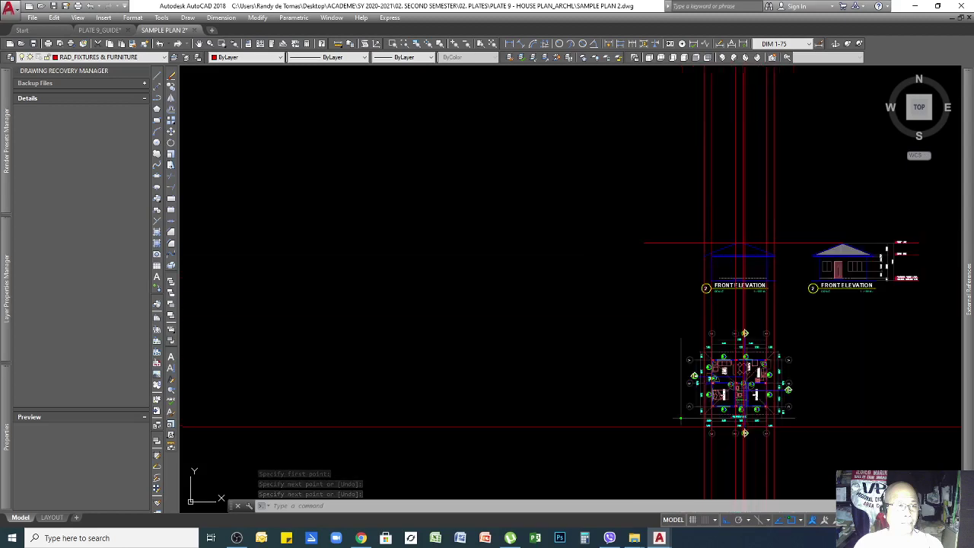
{"action": "key", "text": "ctrl+a"}
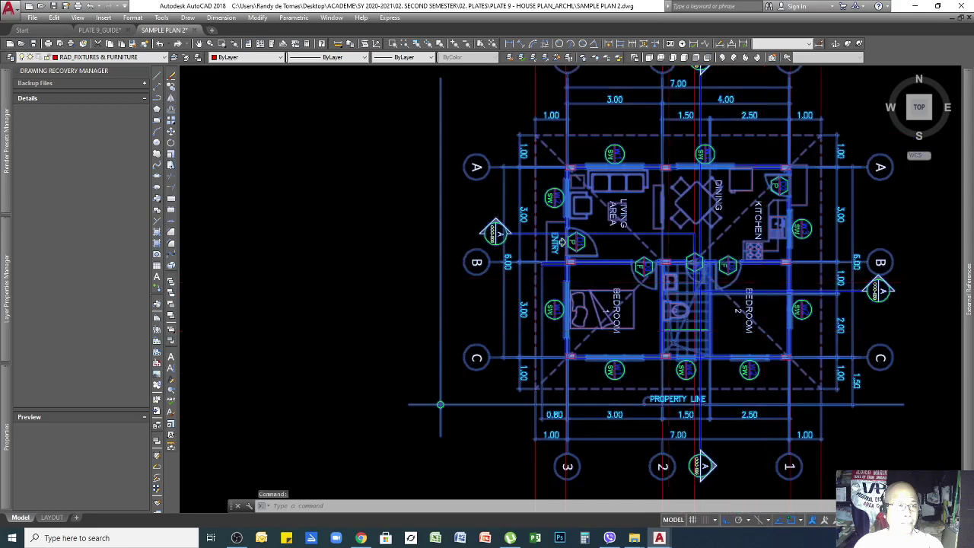
{"action": "scroll", "coordinate": [681, 289], "scroll_direction": "down", "scroll_amount": 4}
{"action": "key", "text": "Escape"}
{"action": "key", "text": "Escape"}
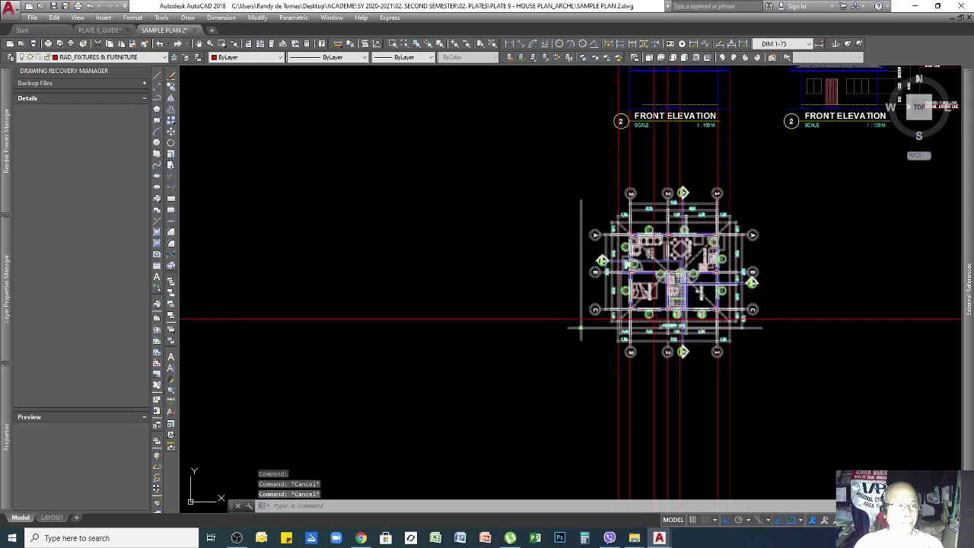
Step: Draw a horizontal construction line along the property line below the rotated floor plan
{"action": "type", "text": "l"}
{"action": "key", "text": "Return"}
{"action": "type", "text": "H"}
{"action": "key", "text": "Return"}
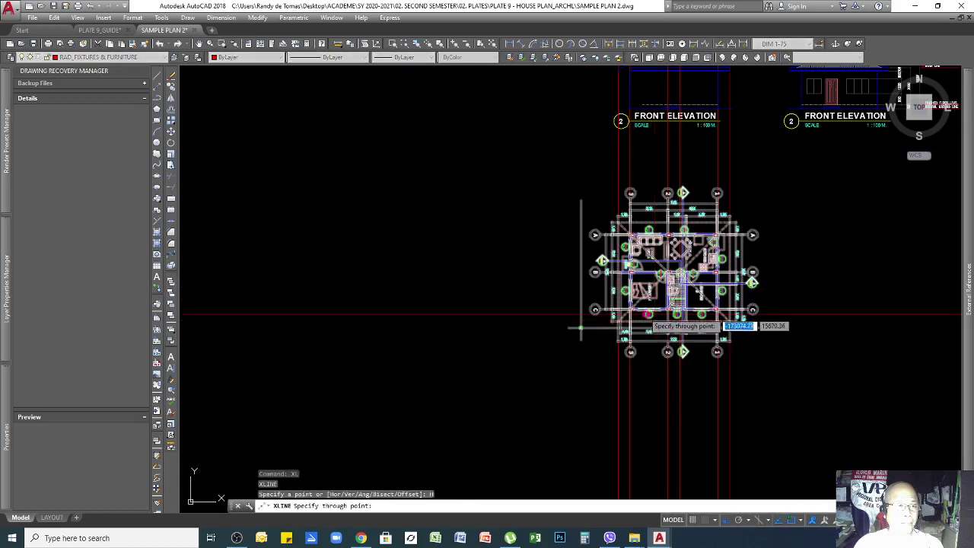
{"action": "scroll", "coordinate": [647, 312], "scroll_direction": "up", "scroll_amount": 6}
{"action": "key", "text": "Return"}
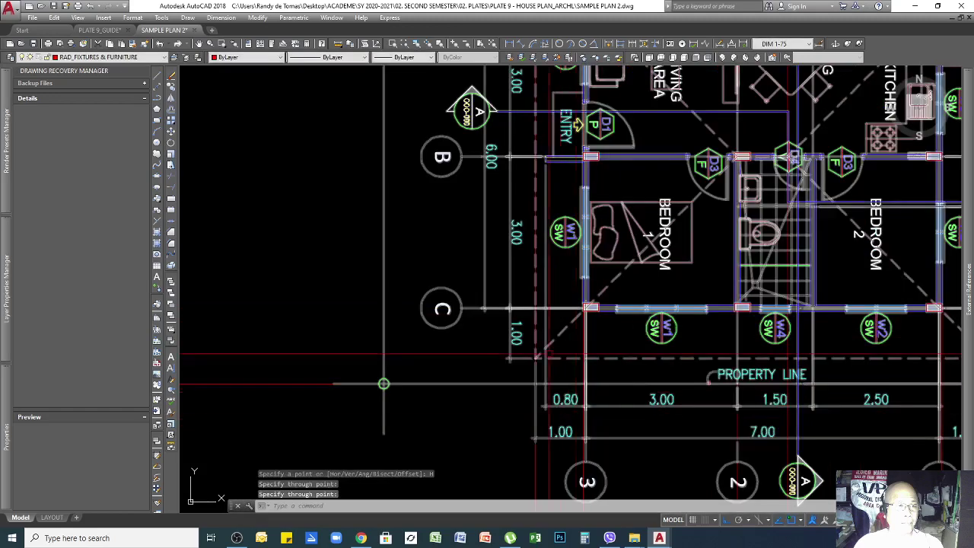
Step: Erase the horizontal construction line running along the property line
{"action": "scroll", "coordinate": [521, 271], "scroll_direction": "down", "scroll_amount": 2}
{"action": "left_click", "coordinate": [894, 279]}
{"action": "left_click", "coordinate": [859, 353]}
{"action": "left_click", "coordinate": [467, 329]}
{"action": "key", "text": "Delete"}
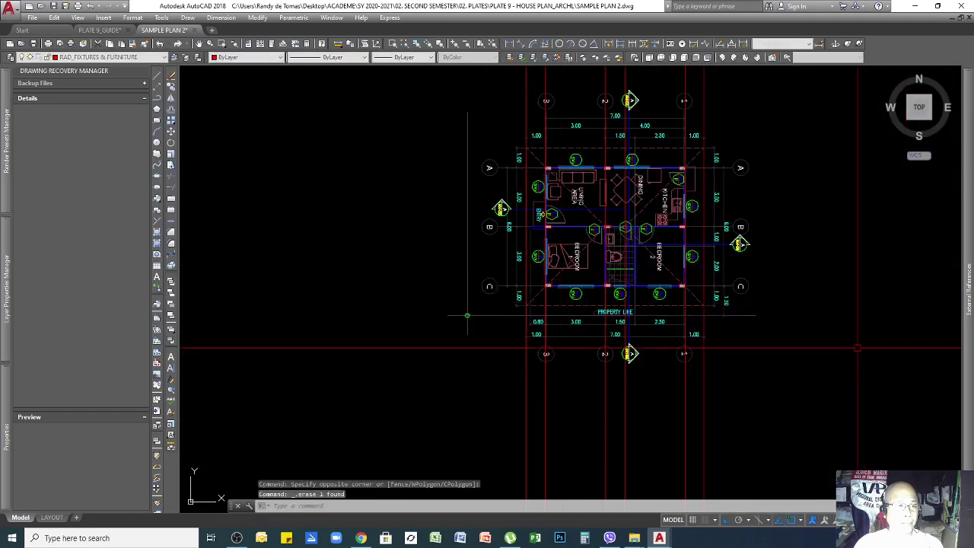
{"action": "scroll", "coordinate": [634, 249], "scroll_direction": "up", "scroll_amount": 3}
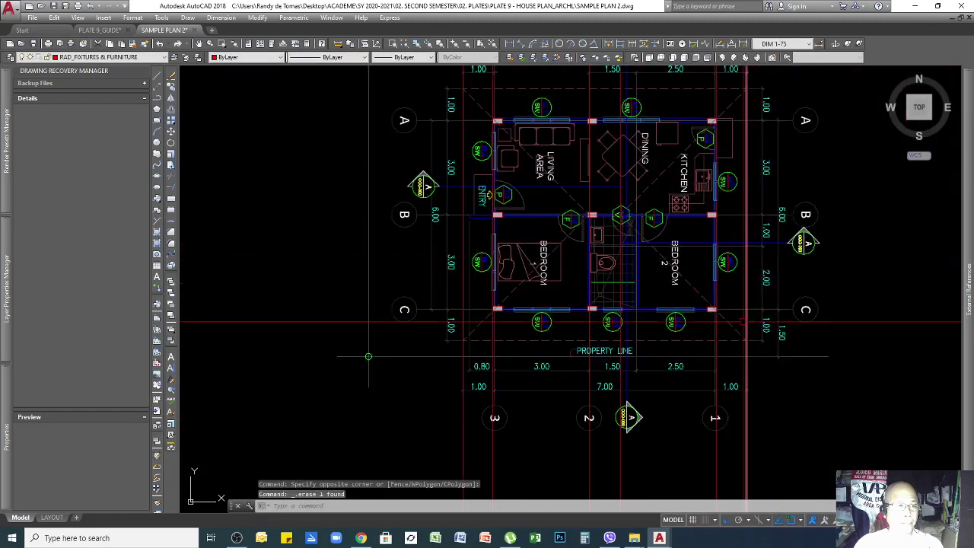
{"action": "left_click", "coordinate": [735, 326]}
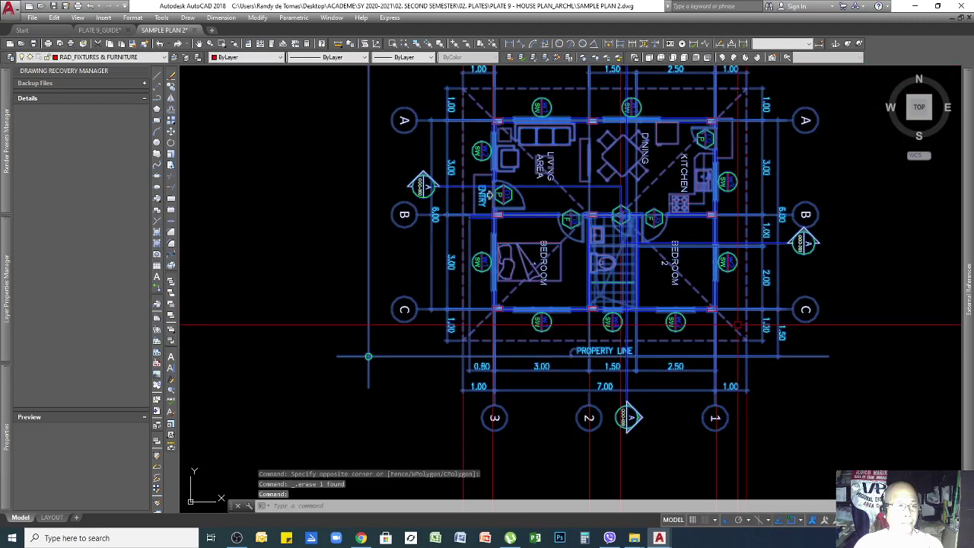
{"action": "key", "text": "Escape"}
{"action": "key", "text": "Escape"}
Step: Measure the horizontal distance from the roof-overhang corner near Bedroom 2 to the outer wall's projection line
{"action": "scroll", "coordinate": [737, 326], "scroll_direction": "up", "scroll_amount": 4}
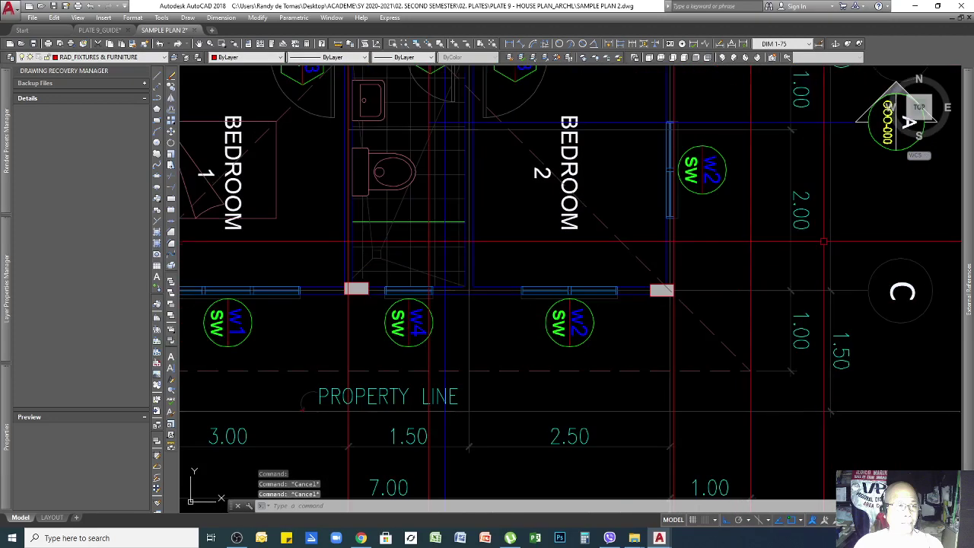
{"action": "left_click", "coordinate": [515, 45]}
{"action": "left_click", "coordinate": [750, 370]}
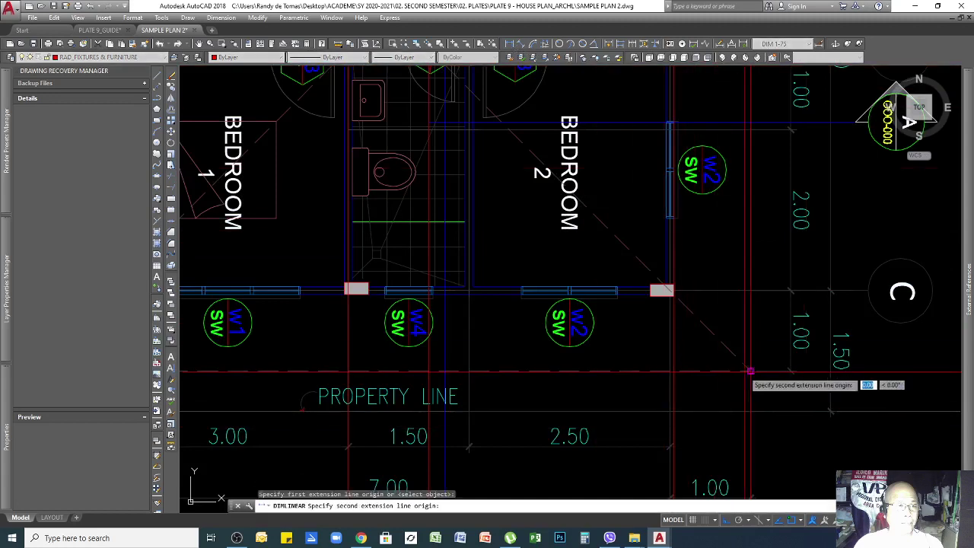
{"action": "left_click", "coordinate": [673, 371]}
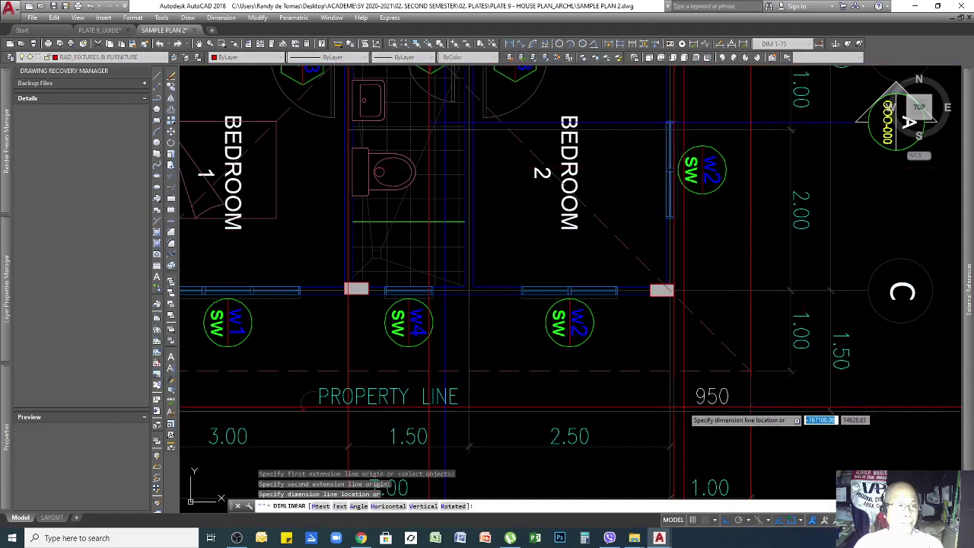
{"action": "key", "text": "Escape"}
{"action": "key", "text": "ctrl+a"}
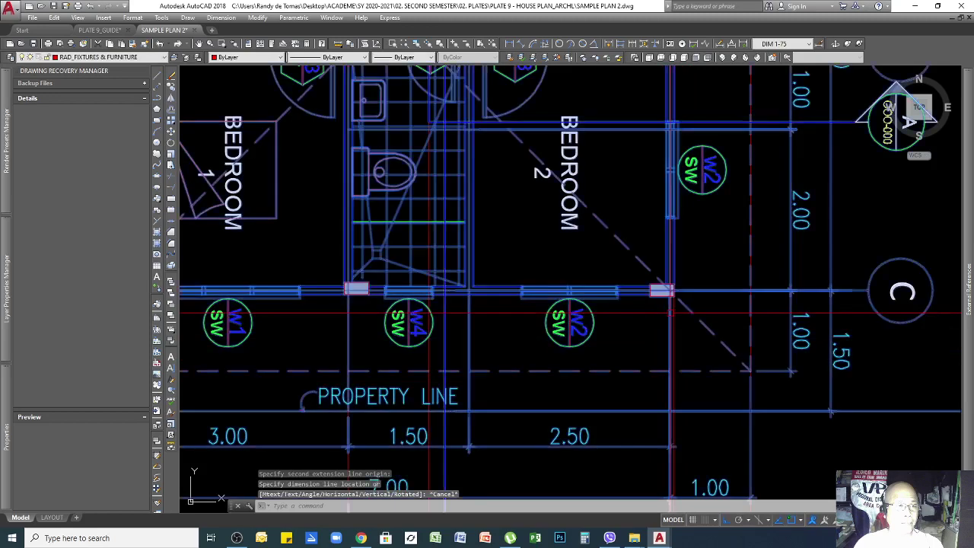
{"action": "scroll", "coordinate": [751, 319], "scroll_direction": "down", "scroll_amount": 6}
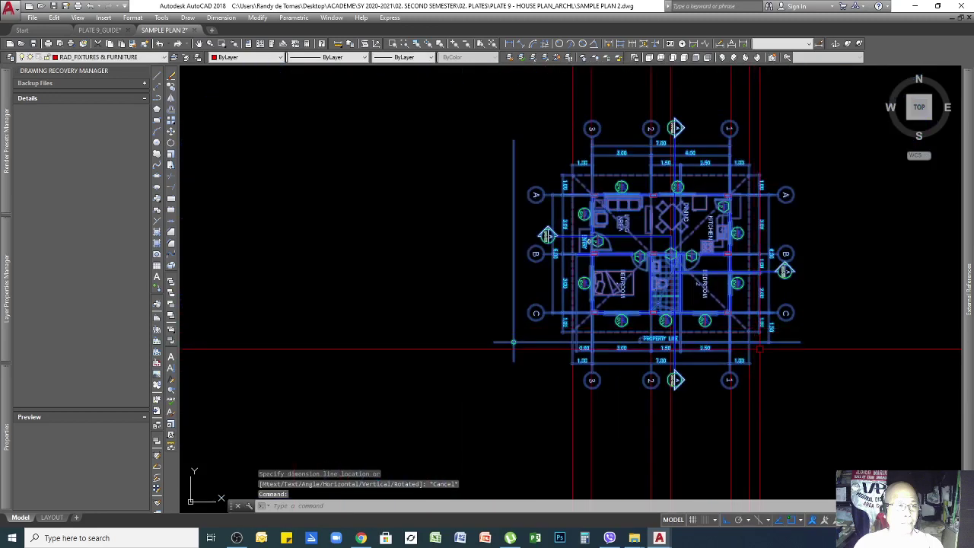
{"action": "scroll", "coordinate": [760, 349], "scroll_direction": "down", "scroll_amount": 3}
{"action": "key", "text": "Escape"}
{"action": "key", "text": "Escape"}
{"action": "scroll", "coordinate": [750, 349], "scroll_direction": "up", "scroll_amount": 5}
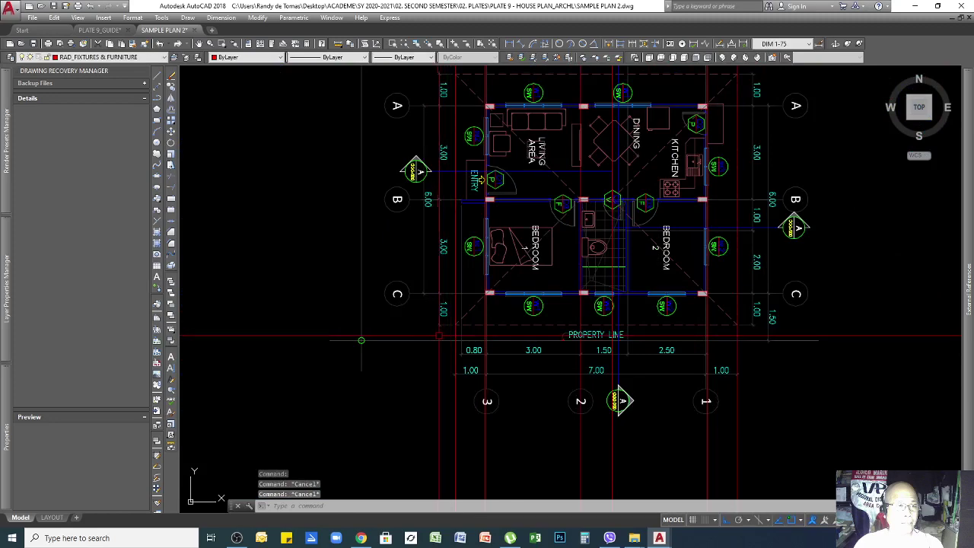
{"action": "scroll", "coordinate": [450, 336], "scroll_direction": "up", "scroll_amount": 2}
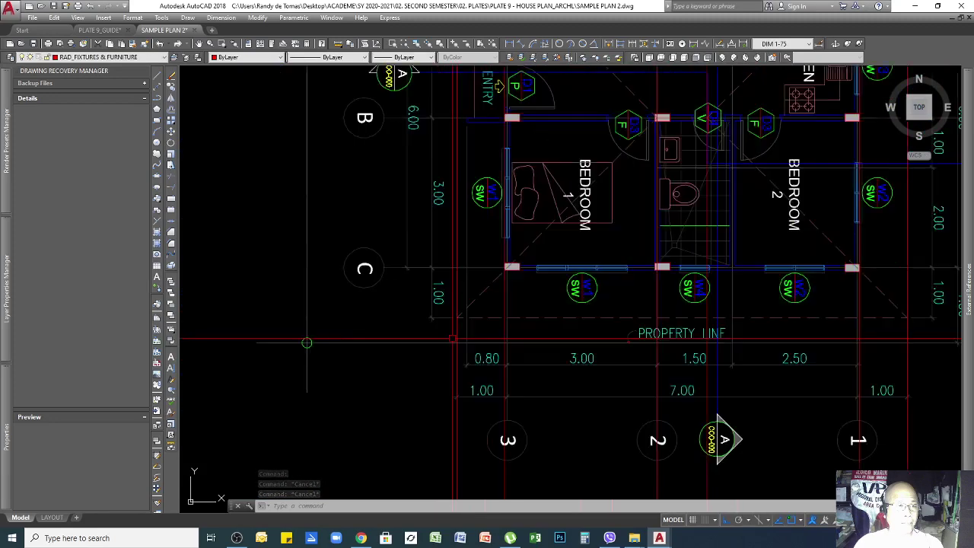
{"action": "scroll", "coordinate": [306, 342], "scroll_direction": "down", "scroll_amount": 2}
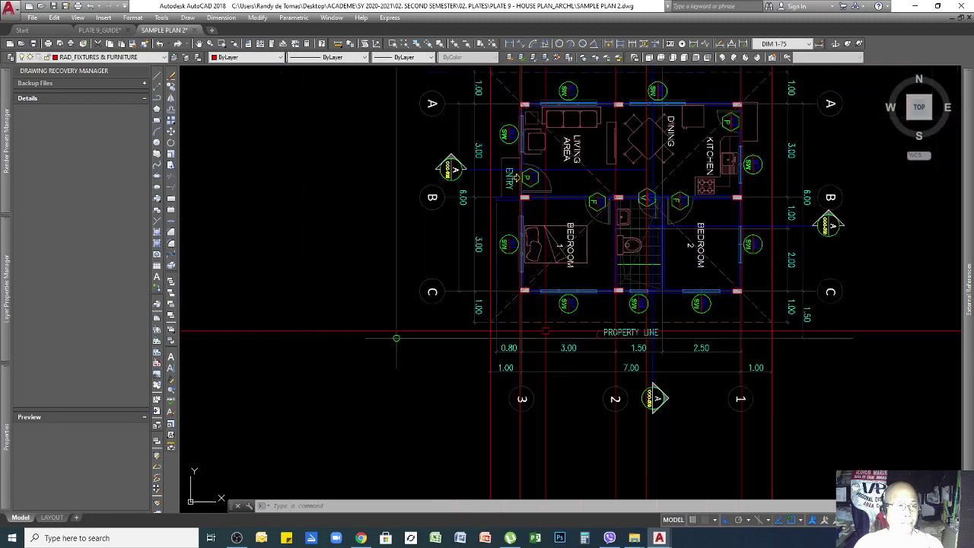
{"action": "scroll", "coordinate": [547, 332], "scroll_direction": "down", "scroll_amount": 4}
{"action": "scroll", "coordinate": [552, 253], "scroll_direction": "down", "scroll_amount": 2}
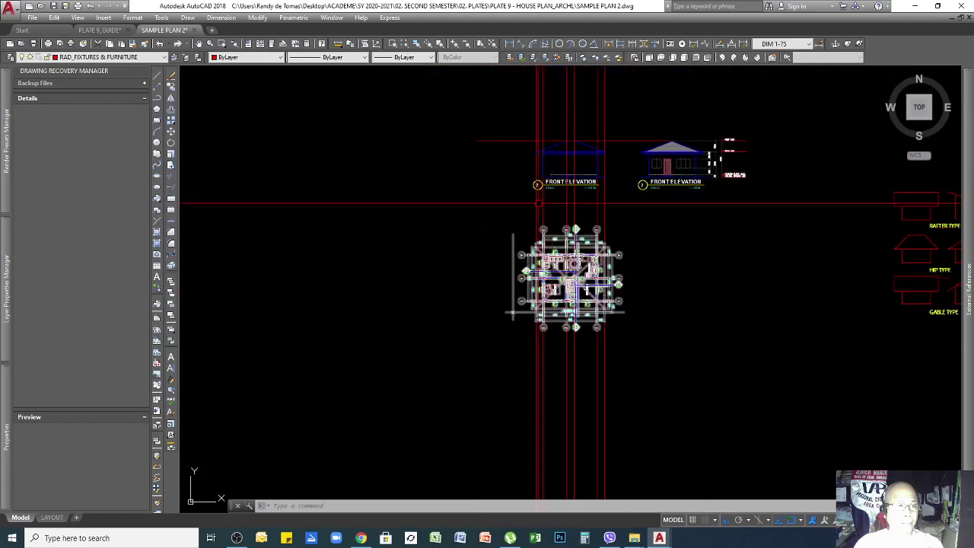
Step: Stretch the left end of the copied elevation's ground line outward past the roof-overhang projection line
{"action": "scroll", "coordinate": [543, 182], "scroll_direction": "up", "scroll_amount": 4}
{"action": "scroll", "coordinate": [542, 136], "scroll_direction": "up", "scroll_amount": 4}
{"action": "left_click", "coordinate": [554, 218]}
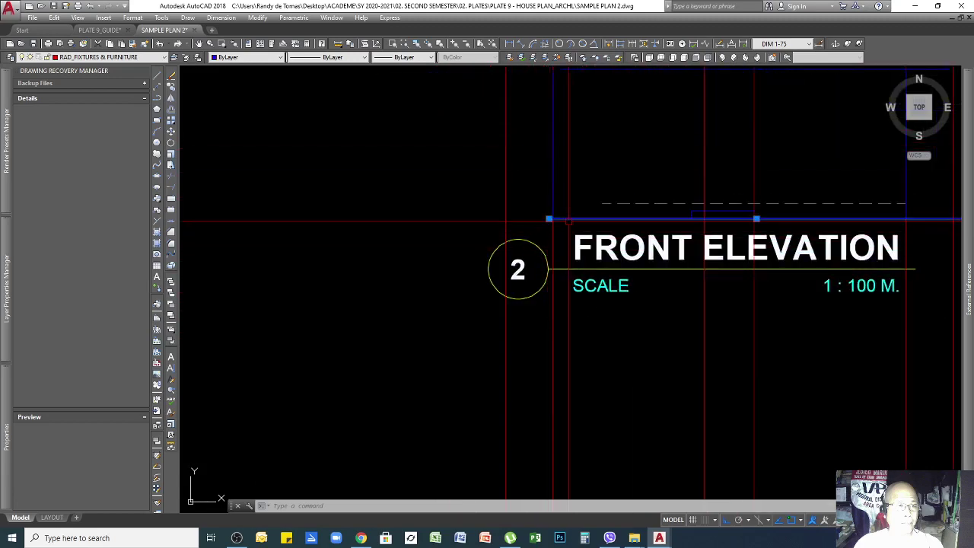
{"action": "left_click", "coordinate": [548, 219]}
{"action": "scroll", "coordinate": [667, 381], "scroll_direction": "down", "scroll_amount": 2}
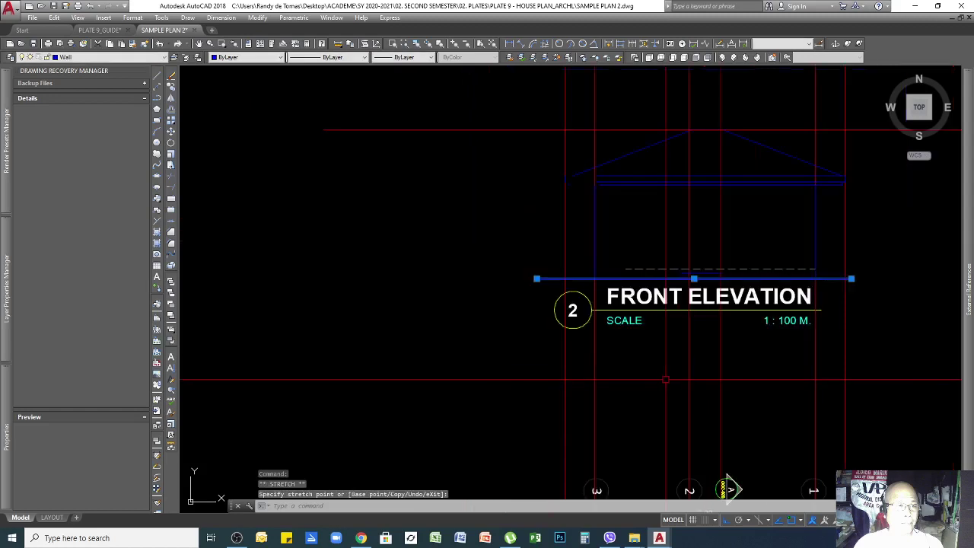
{"action": "key", "text": "Escape"}
Step: Erase the short leftover entrance-step lines between the dashed floor line and the ground line of the copied elevation
{"action": "left_click", "coordinate": [663, 256]}
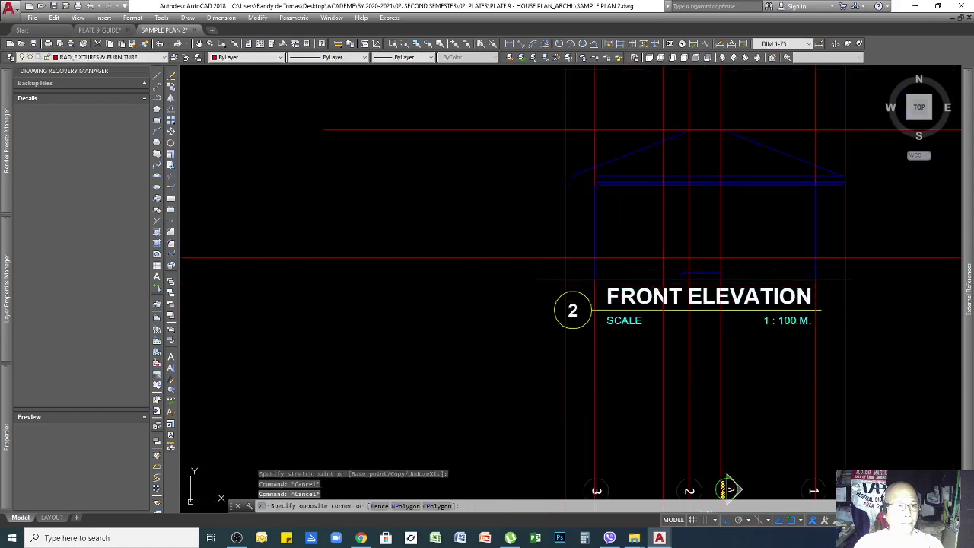
{"action": "left_click", "coordinate": [753, 287]}
{"action": "left_click", "coordinate": [758, 289]}
{"action": "key", "text": "Delete"}
Step: Extend the dashed floor line of the copied elevation to its left outer wall line
{"action": "type", "text": "E"}
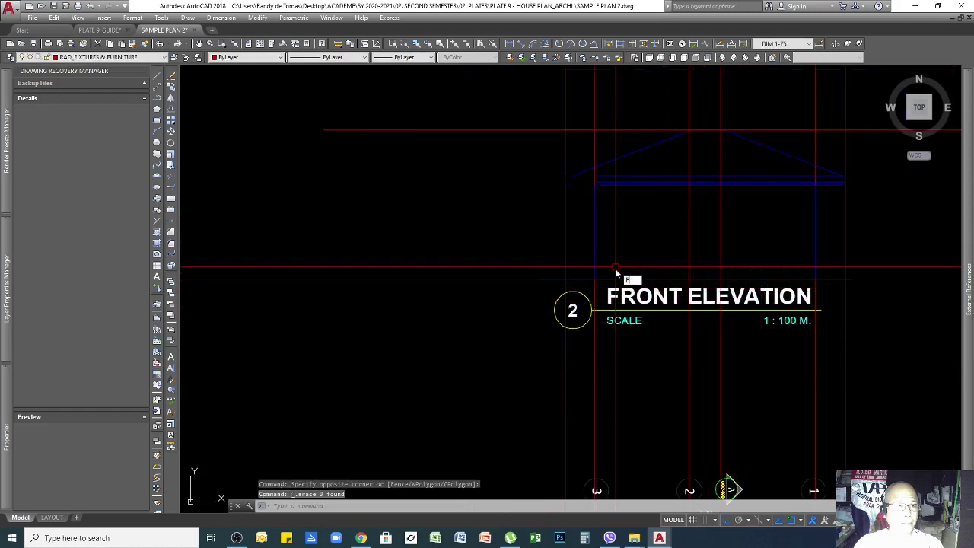
{"action": "type", "text": "X"}
{"action": "key", "text": "Return"}
{"action": "left_click", "coordinate": [605, 242]}
{"action": "left_click", "coordinate": [591, 236]}
{"action": "key", "text": "Return"}
{"action": "left_click", "coordinate": [633, 269]}
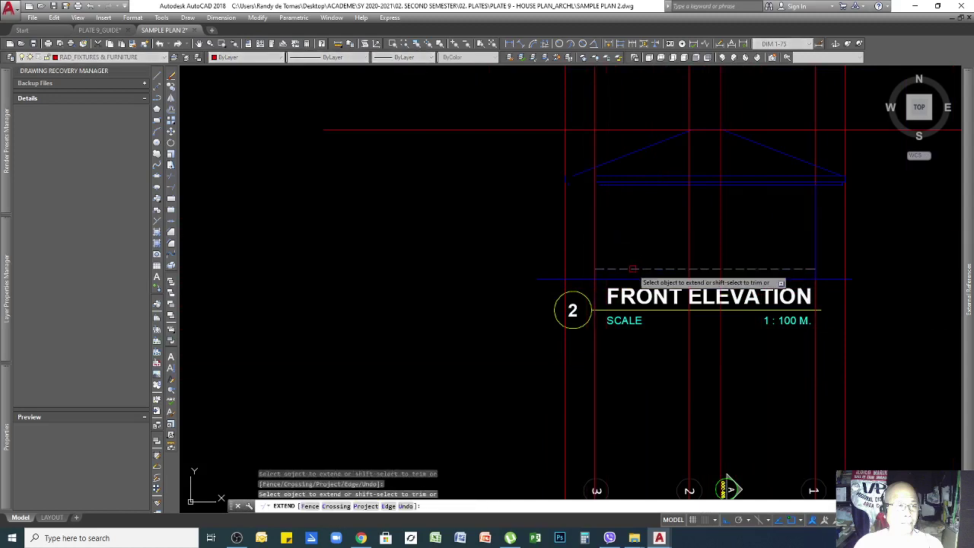
Step: Extend the horizontal eave and fascia lines of the copied elevation to the left edge of the roof overhang
{"action": "scroll", "coordinate": [609, 236], "scroll_direction": "up", "scroll_amount": 4}
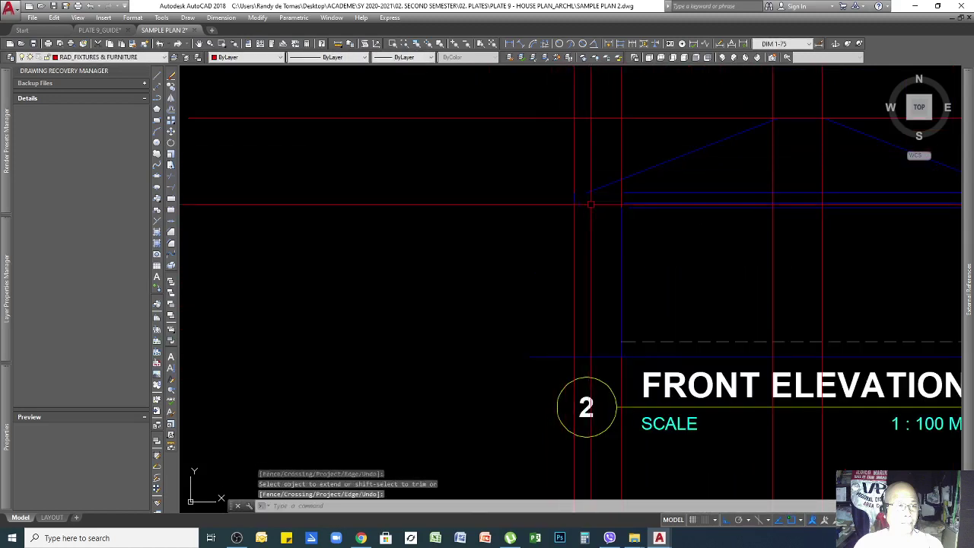
{"action": "type", "text": "ex"}
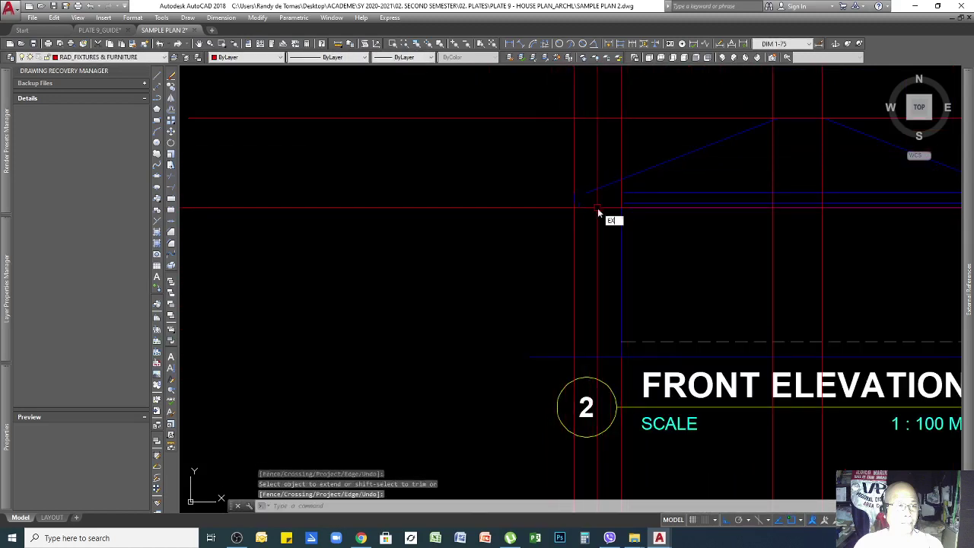
{"action": "key", "text": "Return"}
{"action": "left_click", "coordinate": [583, 173]}
{"action": "left_click", "coordinate": [549, 157]}
{"action": "key", "text": "Return"}
{"action": "left_click", "coordinate": [674, 183]}
{"action": "left_click", "coordinate": [639, 220]}
{"action": "key", "text": "Return"}
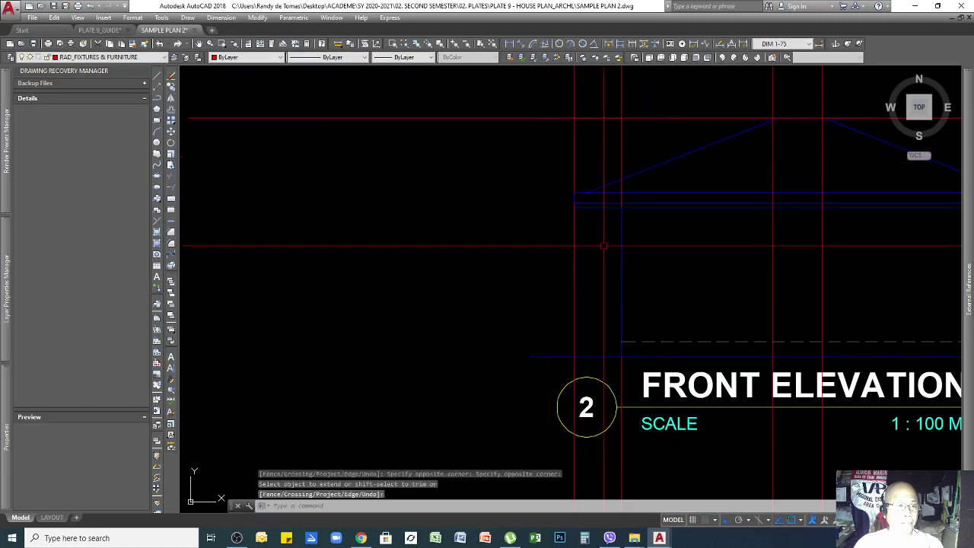
Step: Stretch the left end of the lowest eave line slightly inward from the roof-overhang projection line
{"action": "scroll", "coordinate": [592, 211], "scroll_direction": "up", "scroll_amount": 6}
{"action": "left_click", "coordinate": [600, 200]}
{"action": "left_click", "coordinate": [592, 194]}
{"action": "left_click", "coordinate": [521, 196]}
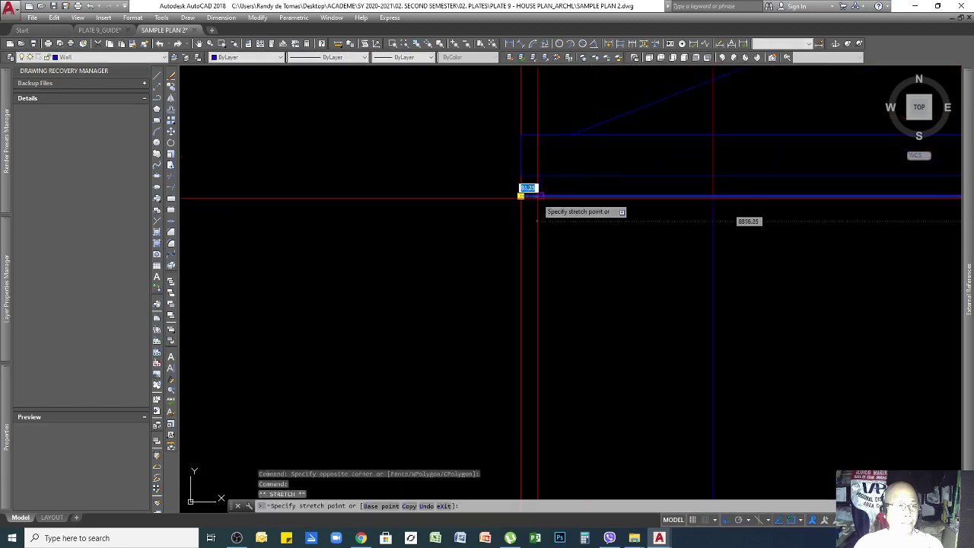
{"action": "left_click", "coordinate": [541, 196]}
{"action": "scroll", "coordinate": [638, 262], "scroll_direction": "down", "scroll_amount": 6}
{"action": "key", "text": "Escape"}
{"action": "key", "text": "Escape"}
Step: Examine the elevation's roof slopes and the dashed roof-hip lines on the rotated floor plan
{"action": "scroll", "coordinate": [670, 284], "scroll_direction": "down", "scroll_amount": 2}
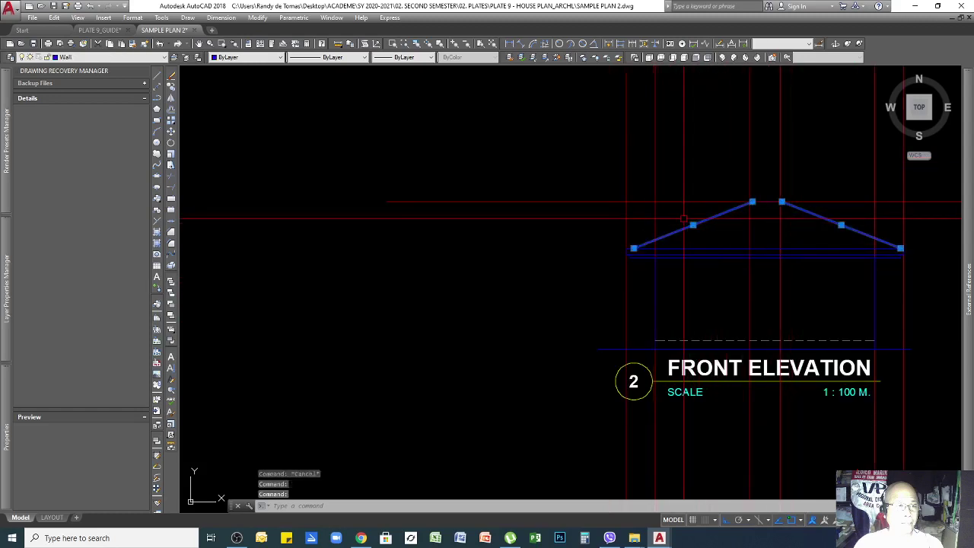
{"action": "scroll", "coordinate": [761, 199], "scroll_direction": "down", "scroll_amount": 4}
{"action": "scroll", "coordinate": [778, 450], "scroll_direction": "up", "scroll_amount": 4}
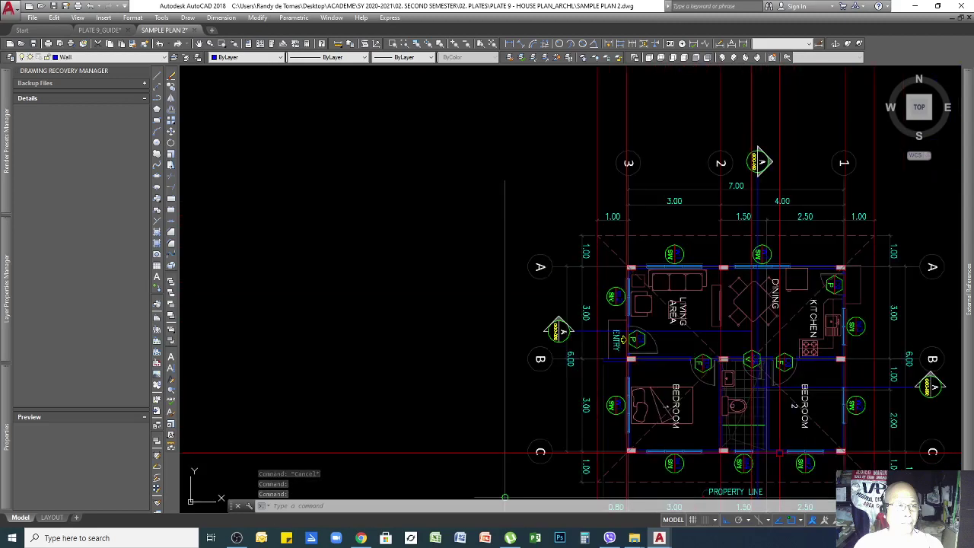
{"action": "key", "text": "Escape"}
{"action": "scroll", "coordinate": [708, 348], "scroll_direction": "down", "scroll_amount": 1}
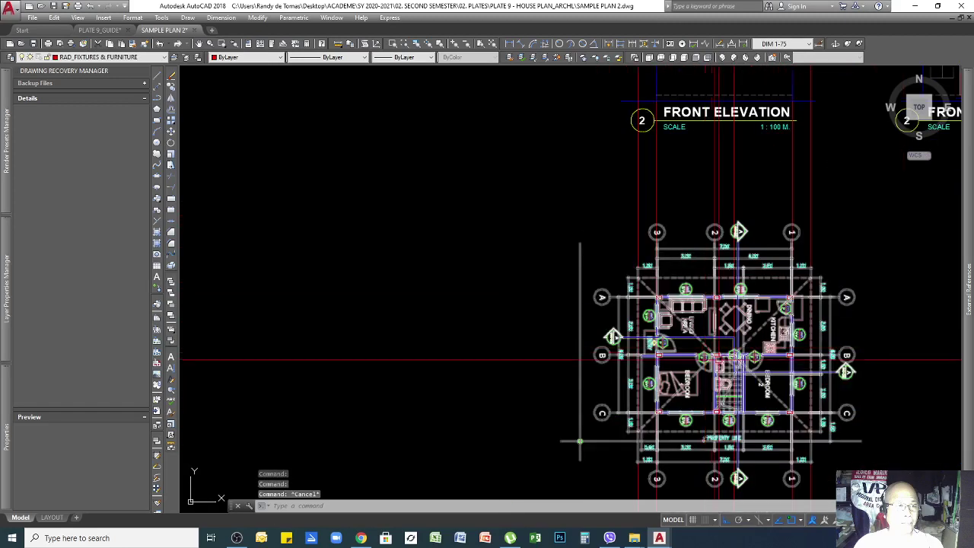
{"action": "scroll", "coordinate": [743, 371], "scroll_direction": "up", "scroll_amount": 2}
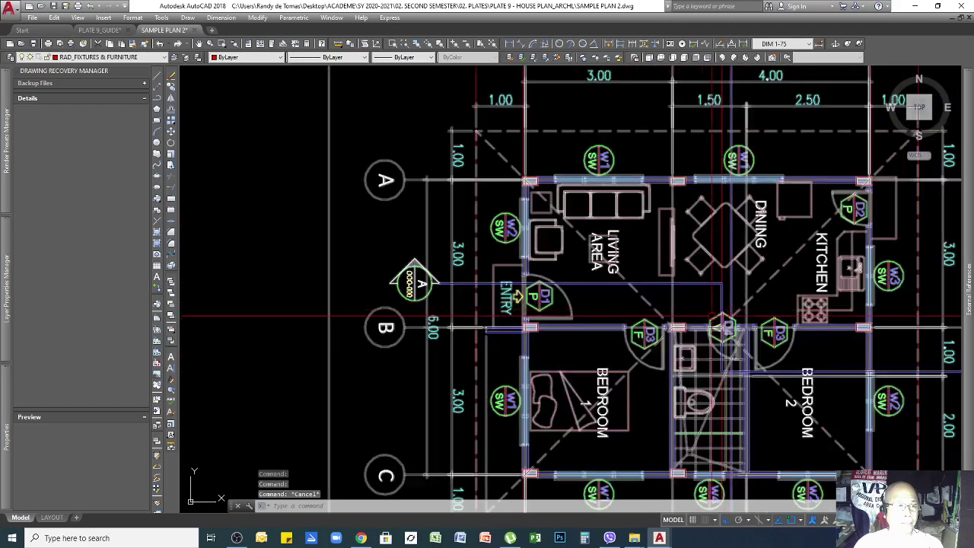
{"action": "left_click", "coordinate": [641, 305]}
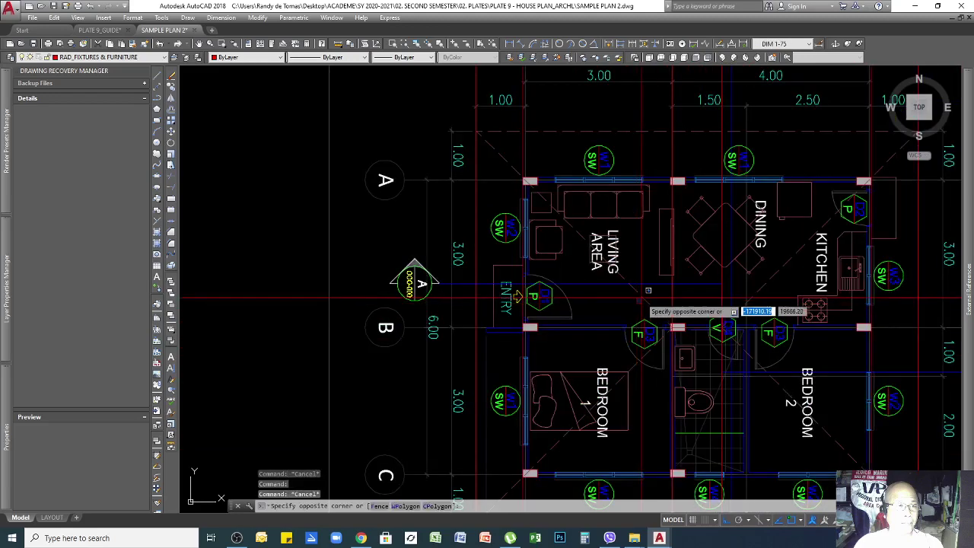
{"action": "key", "text": "Escape"}
{"action": "scroll", "coordinate": [641, 354], "scroll_direction": "down", "scroll_amount": 3}
{"action": "key", "text": "Escape"}
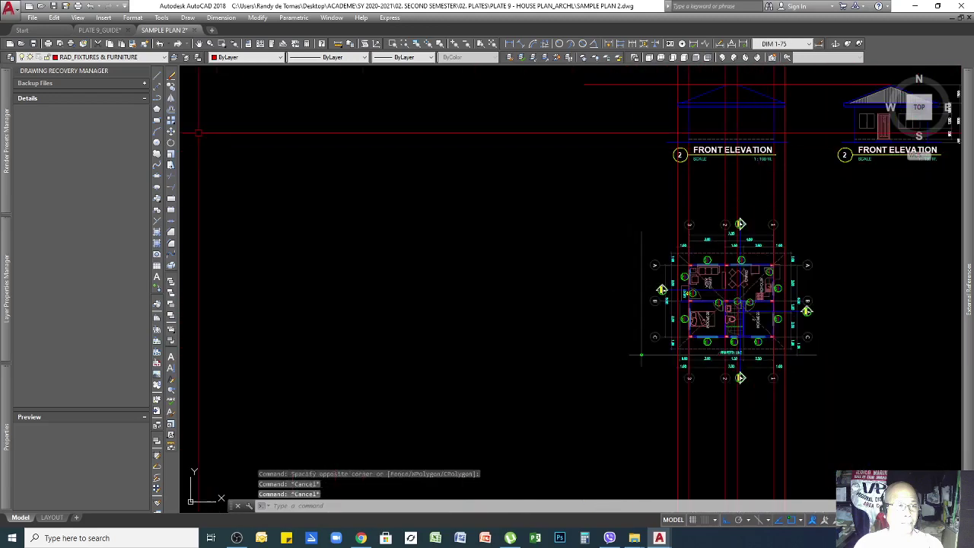
Step: Draw a rectangle along the dashed roof-overhang outline of the rotated floor plan, from corner to opposite corner
{"action": "left_click", "coordinate": [157, 114]}
{"action": "scroll", "coordinate": [670, 251], "scroll_direction": "up", "scroll_amount": 5}
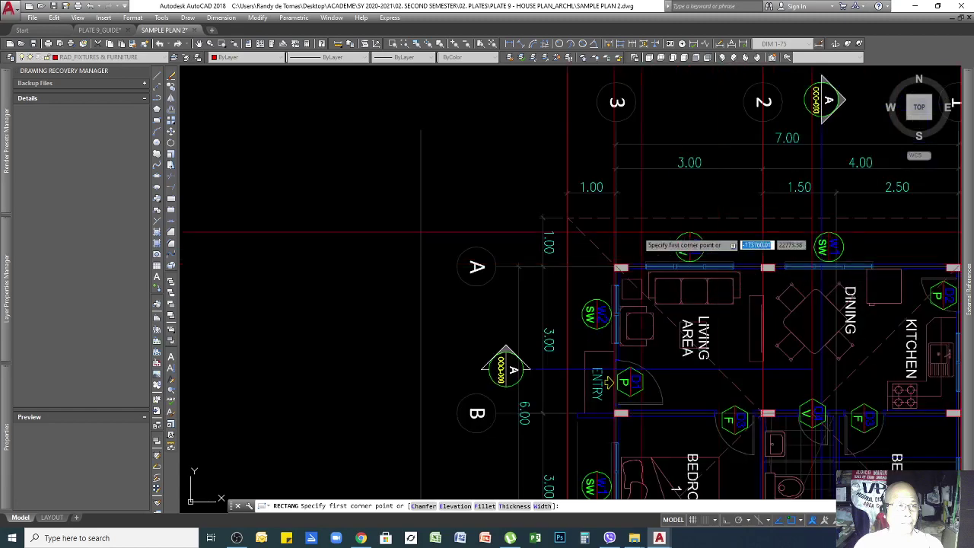
{"action": "left_click", "coordinate": [567, 218]}
{"action": "scroll", "coordinate": [784, 384], "scroll_direction": "down", "scroll_amount": 4}
{"action": "scroll", "coordinate": [754, 365], "scroll_direction": "up", "scroll_amount": 5}
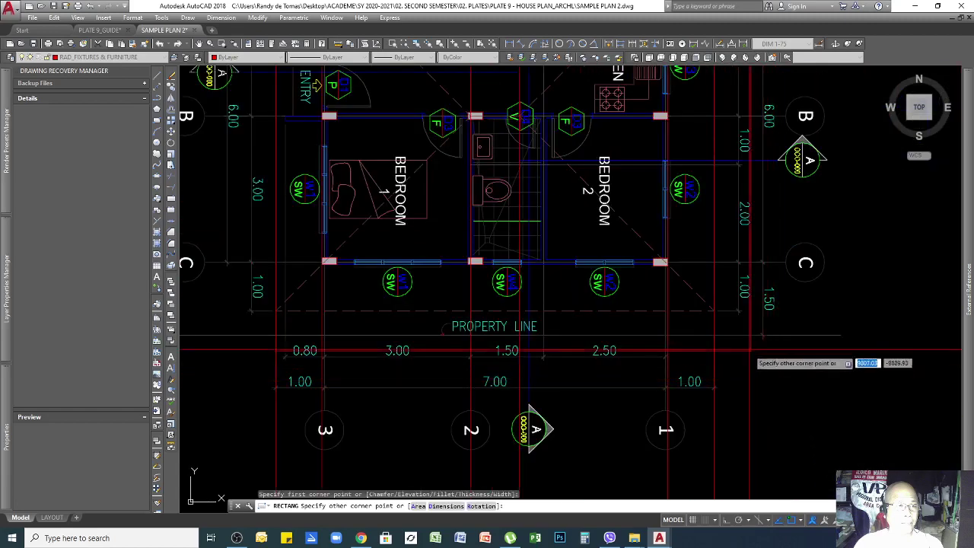
{"action": "left_click", "coordinate": [714, 310]}
Step: Move the roof-outline rectangle horizontally into the empty space to the left of the floor plan
{"action": "left_click", "coordinate": [714, 255]}
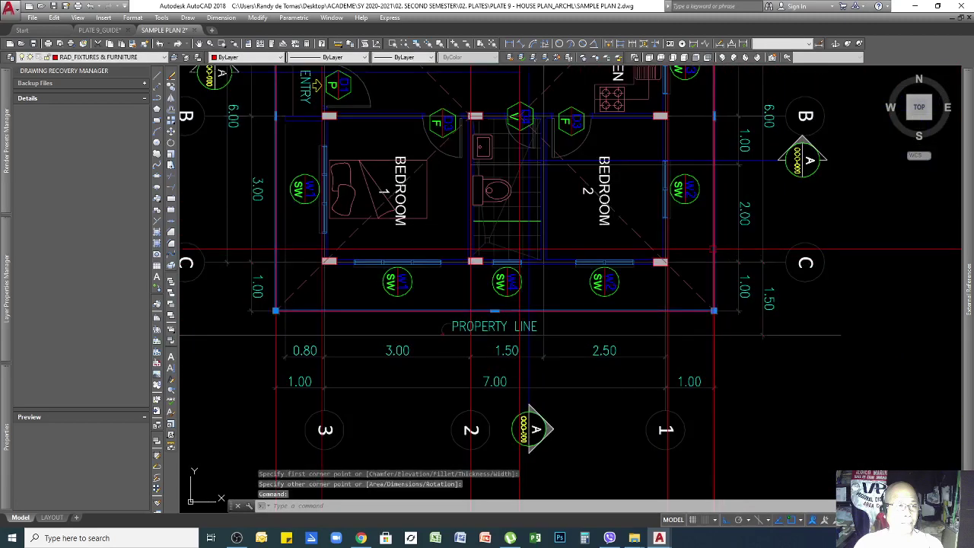
{"action": "scroll", "coordinate": [860, 355], "scroll_direction": "down", "scroll_amount": 4}
{"action": "key", "text": "space"}
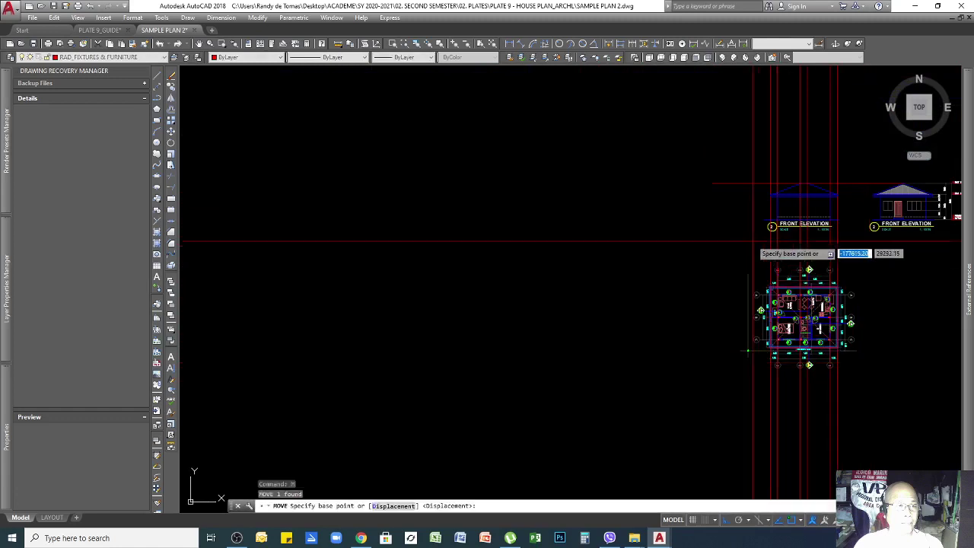
{"action": "left_click", "coordinate": [735, 237]}
{"action": "left_click", "coordinate": [576, 252]}
{"action": "key", "text": "space"}
{"action": "key", "text": "Return"}
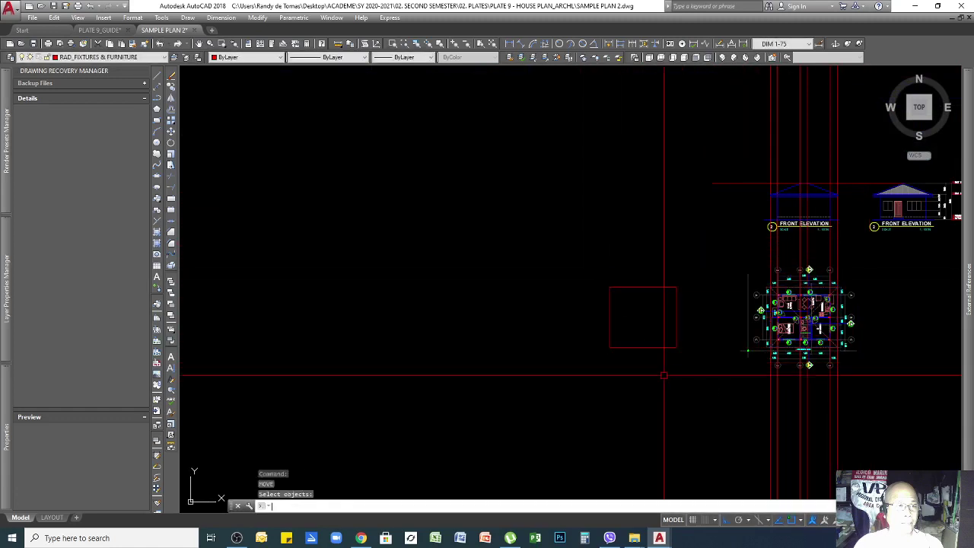
Step: Draw a vertical line up from the rectangle's lower-right corner and rotate it 45 degrees about that corner
{"action": "key", "text": "space"}
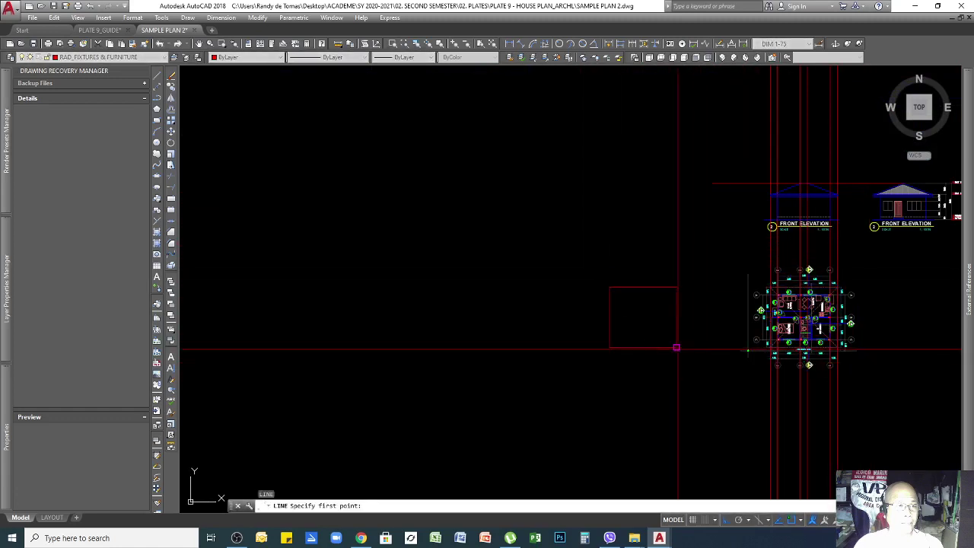
{"action": "left_click", "coordinate": [676, 347]}
{"action": "left_click", "coordinate": [685, 183]}
{"action": "key", "text": "space"}
{"action": "left_click", "coordinate": [690, 250]}
{"action": "left_click", "coordinate": [649, 250]}
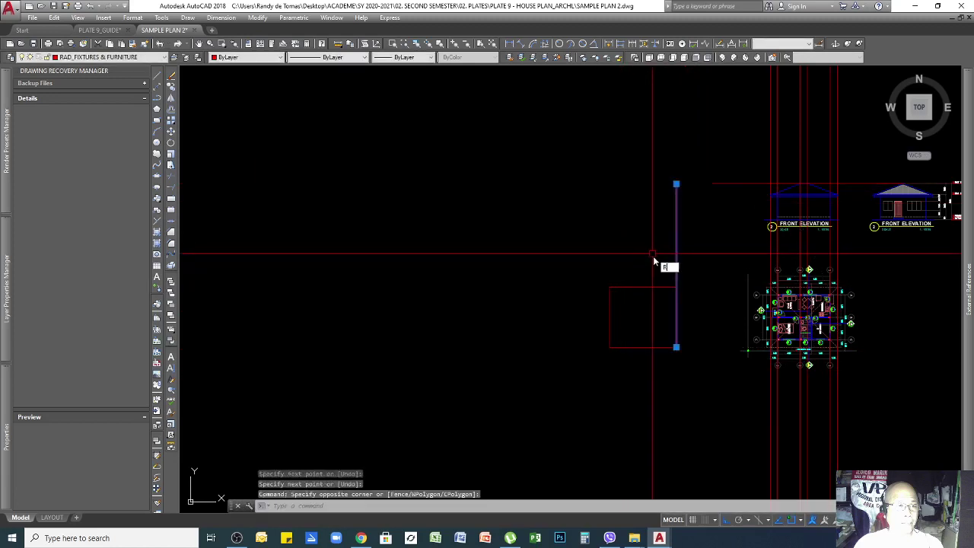
{"action": "key", "text": "Return"}
{"action": "left_click", "coordinate": [676, 348]}
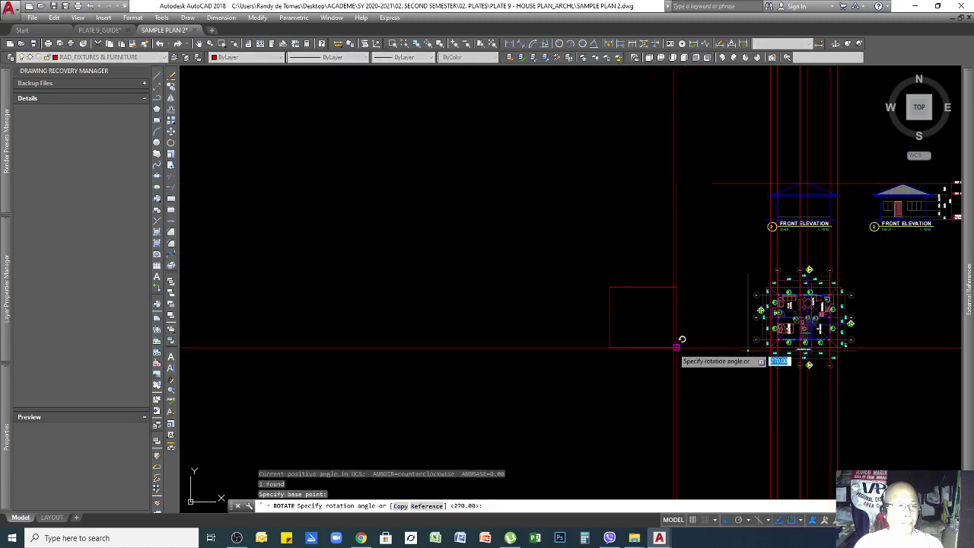
{"action": "key", "text": "Return"}
Step: Mirror the 45-degree hip line about the rectangle's horizontal centerline, keeping the original
{"action": "left_click", "coordinate": [647, 251]}
{"action": "left_click", "coordinate": [496, 246]}
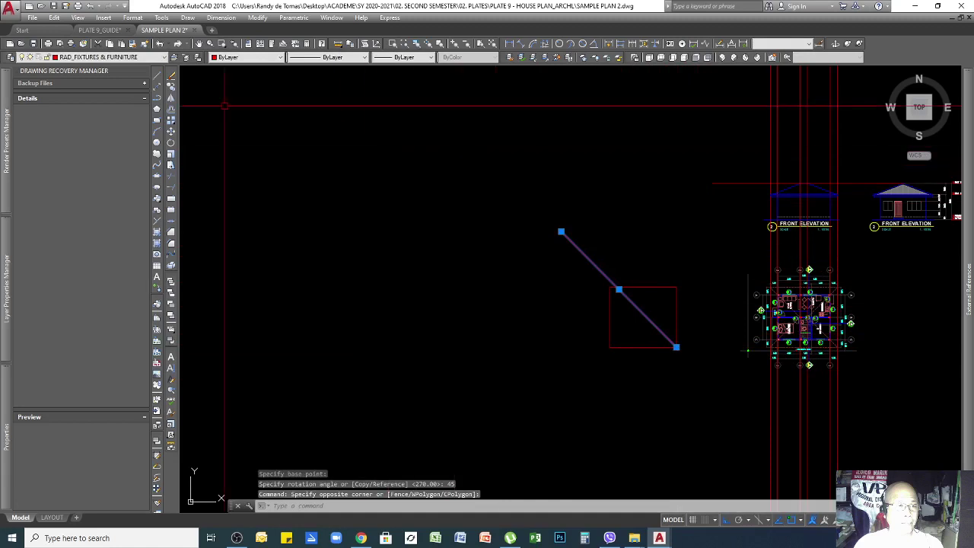
{"action": "left_click", "coordinate": [171, 99]}
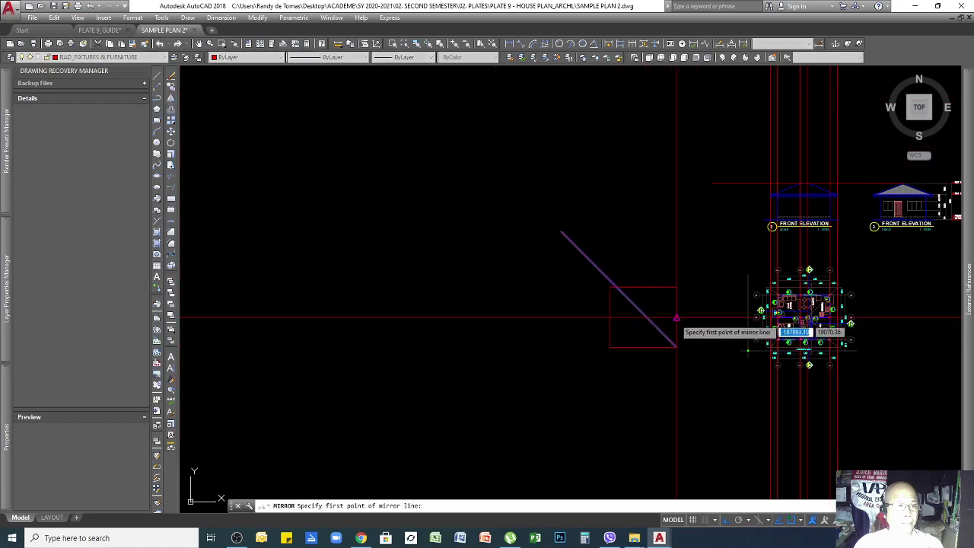
{"action": "left_click", "coordinate": [676, 319]}
{"action": "left_click", "coordinate": [728, 319]}
{"action": "scroll", "coordinate": [677, 314], "scroll_direction": "up", "scroll_amount": 2}
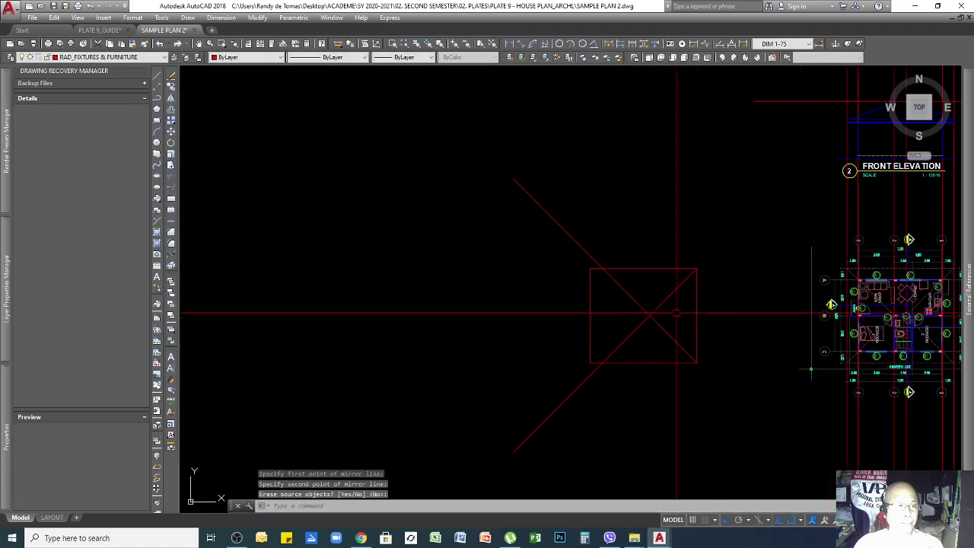
Step: Trim both hip lines beyond their crossing point inside the rectangle
{"action": "key", "text": "Return"}
{"action": "left_click", "coordinate": [667, 278]}
{"action": "left_click", "coordinate": [638, 347]}
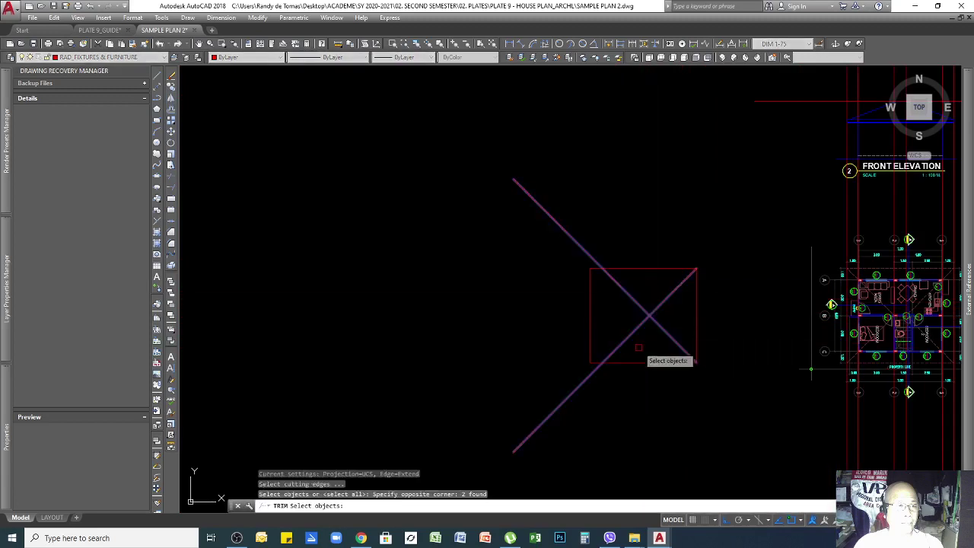
{"action": "key", "text": "Return"}
{"action": "left_click", "coordinate": [640, 325]}
{"action": "left_click", "coordinate": [638, 303]}
{"action": "key", "text": "Return"}
Step: Mirror the two right hip lines about the rectangle's vertical centerline, keeping the originals
{"action": "left_click", "coordinate": [659, 289]}
{"action": "left_click", "coordinate": [653, 330]}
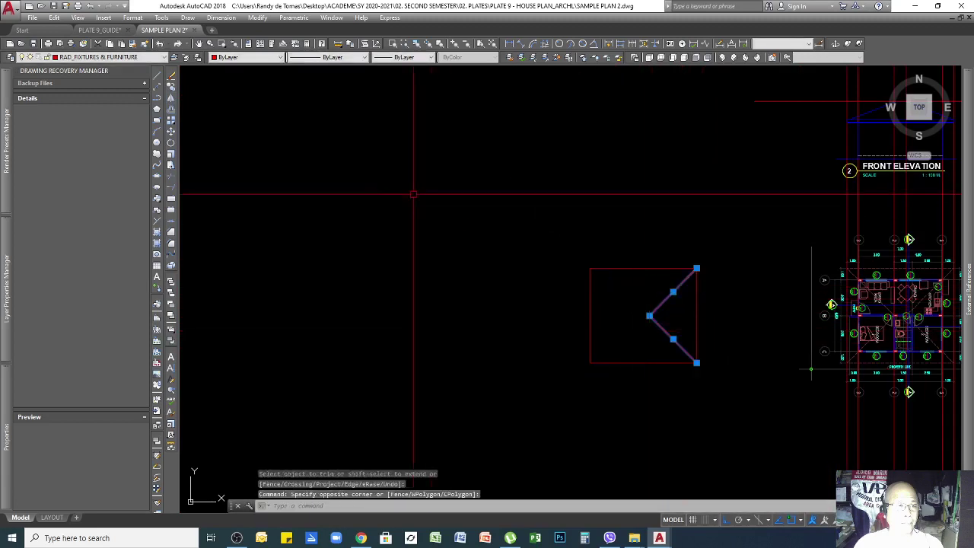
{"action": "left_click", "coordinate": [171, 98]}
{"action": "left_click", "coordinate": [643, 268]}
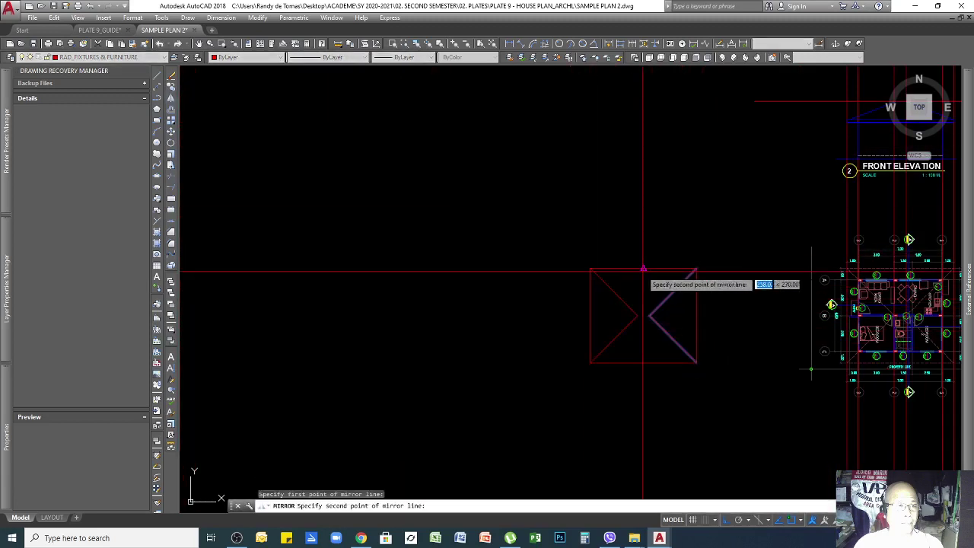
{"action": "left_click", "coordinate": [643, 192]}
{"action": "key", "text": "Return"}
Step: Draw the ridge line joining the two points where the hip lines meet
{"action": "type", "text": "L"}
{"action": "key", "text": "Return"}
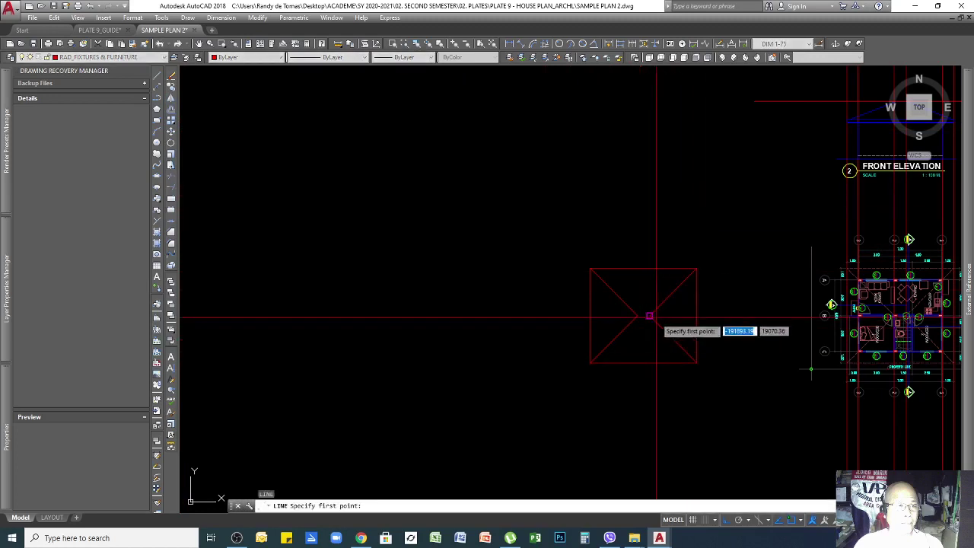
{"action": "left_click", "coordinate": [649, 316]}
{"action": "left_click", "coordinate": [638, 316]}
{"action": "key", "text": "Return"}
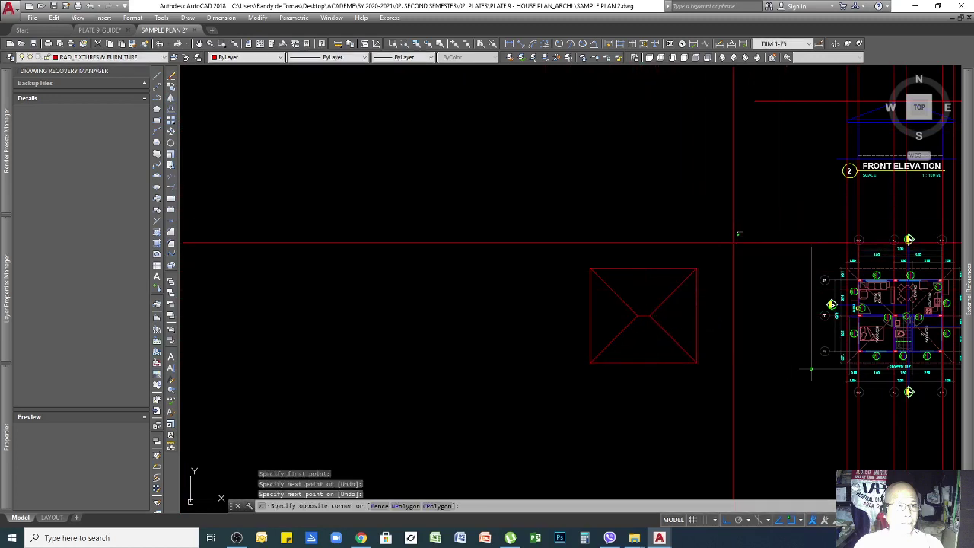
Step: Move the complete hip-roof plan straight up, above the level of the elevations
{"action": "left_click", "coordinate": [734, 243]}
{"action": "left_click", "coordinate": [538, 376]}
{"action": "type", "text": "m"}
{"action": "key", "text": "Return"}
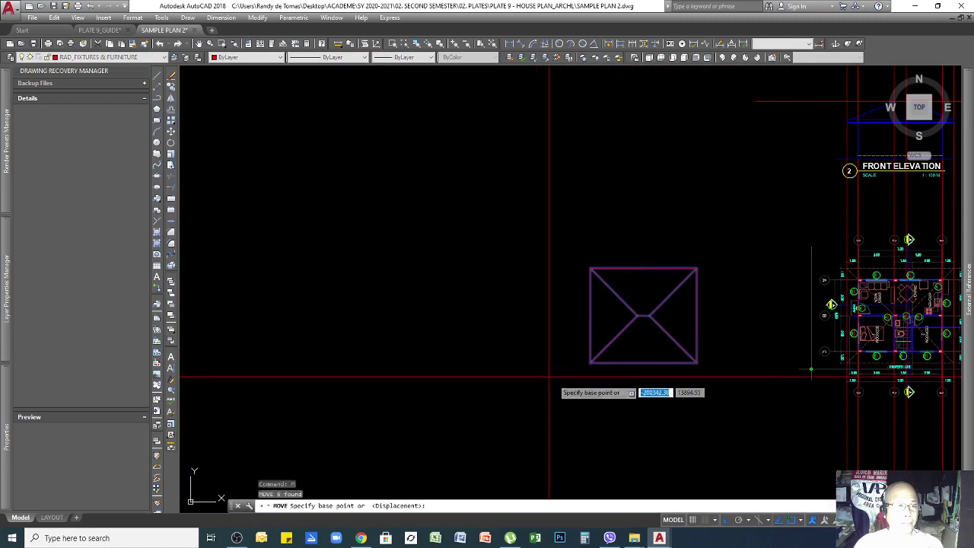
{"action": "left_click", "coordinate": [589, 363]}
{"action": "scroll", "coordinate": [585, 370], "scroll_direction": "down", "scroll_amount": 2}
{"action": "scroll", "coordinate": [730, 130], "scroll_direction": "up", "scroll_amount": 2}
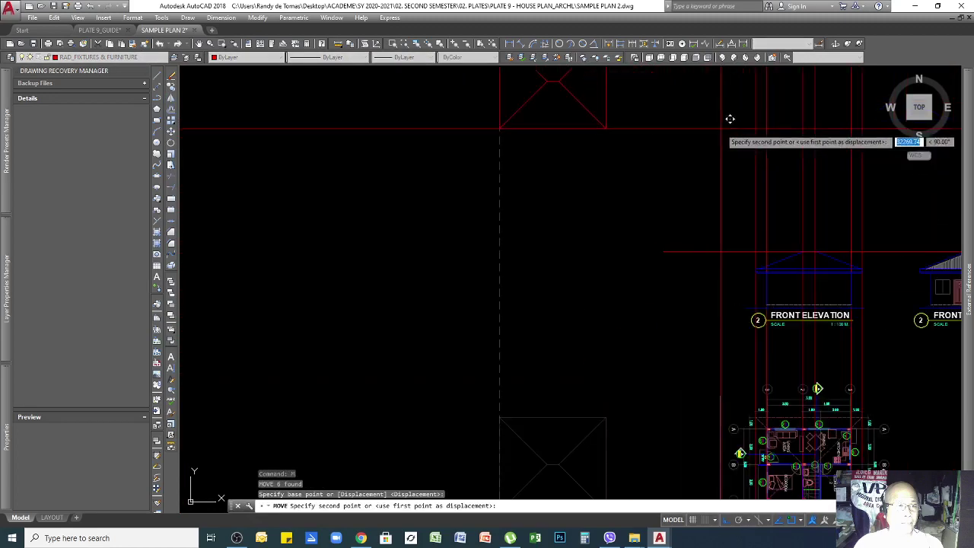
{"action": "left_click", "coordinate": [661, 212]}
Step: Move the hip-roof plan horizontally above the copied elevation, aligning its left edge with the roof-overhang projection line
{"action": "left_click", "coordinate": [631, 94]}
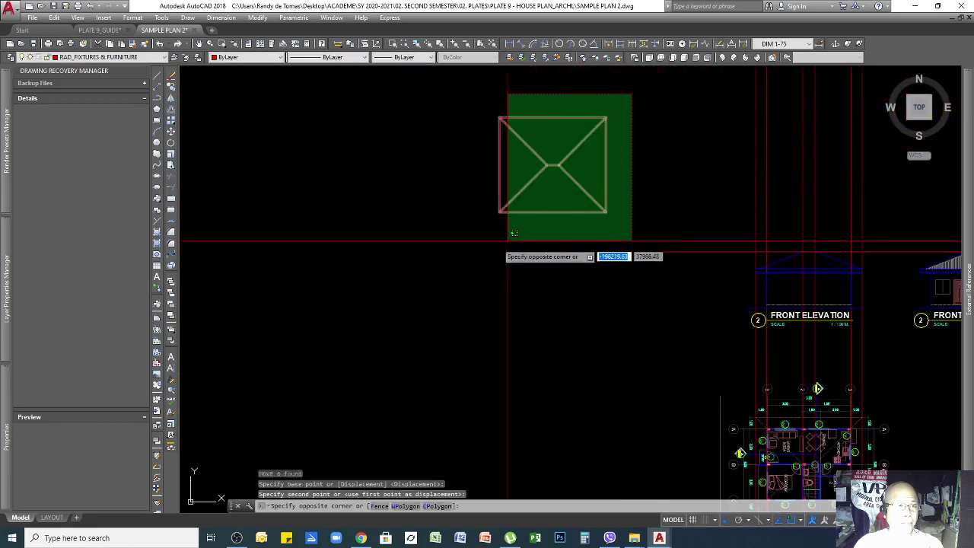
{"action": "left_click", "coordinate": [456, 248]}
{"action": "type", "text": "m"}
{"action": "key", "text": "Return"}
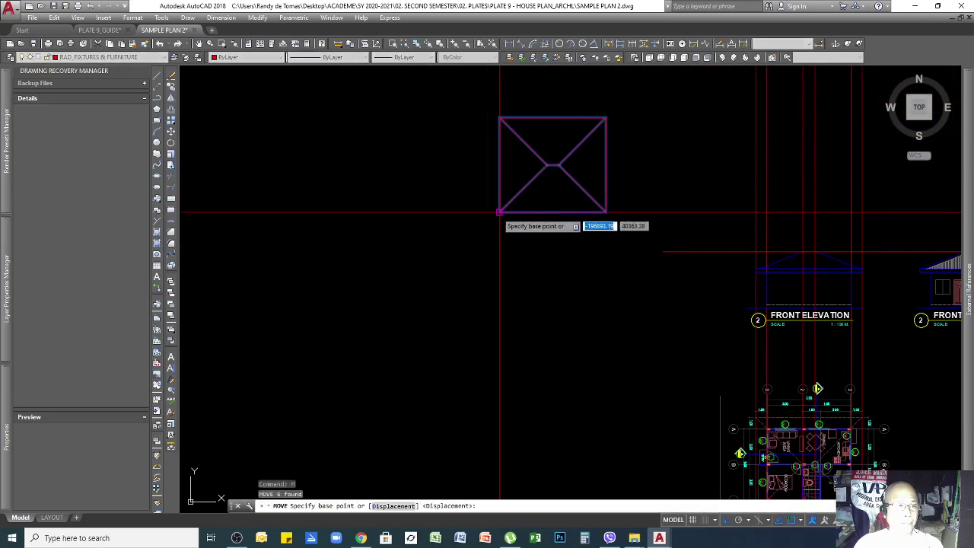
{"action": "left_click", "coordinate": [499, 212]}
{"action": "left_click", "coordinate": [762, 204]}
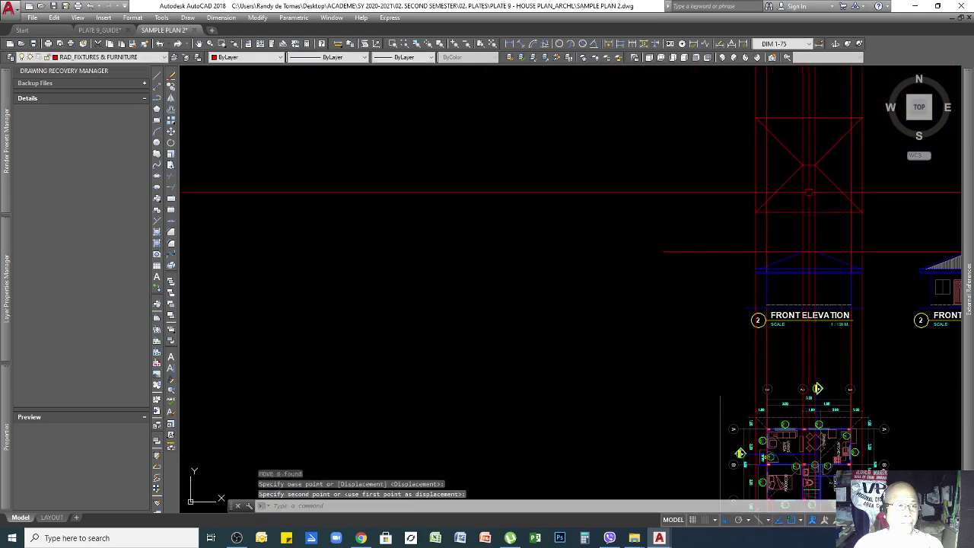
{"action": "scroll", "coordinate": [836, 145], "scroll_direction": "up", "scroll_amount": 4}
{"action": "left_click", "coordinate": [836, 144]}
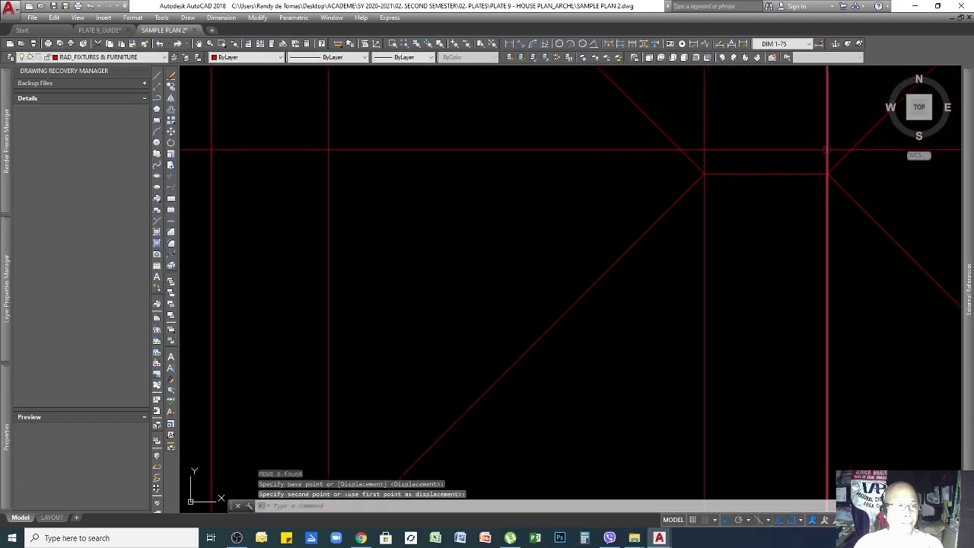
Step: Compare the copied elevation's sloping roof lines with the hip-roof plan's ridge projections and the original front elevation's roof
{"action": "scroll", "coordinate": [791, 245], "scroll_direction": "down", "scroll_amount": 8}
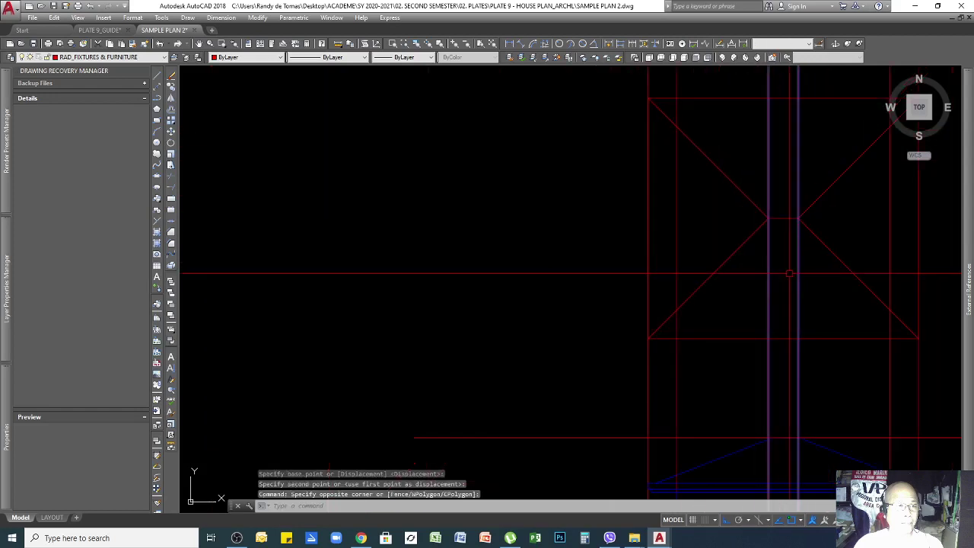
{"action": "scroll", "coordinate": [842, 375], "scroll_direction": "up", "scroll_amount": 2}
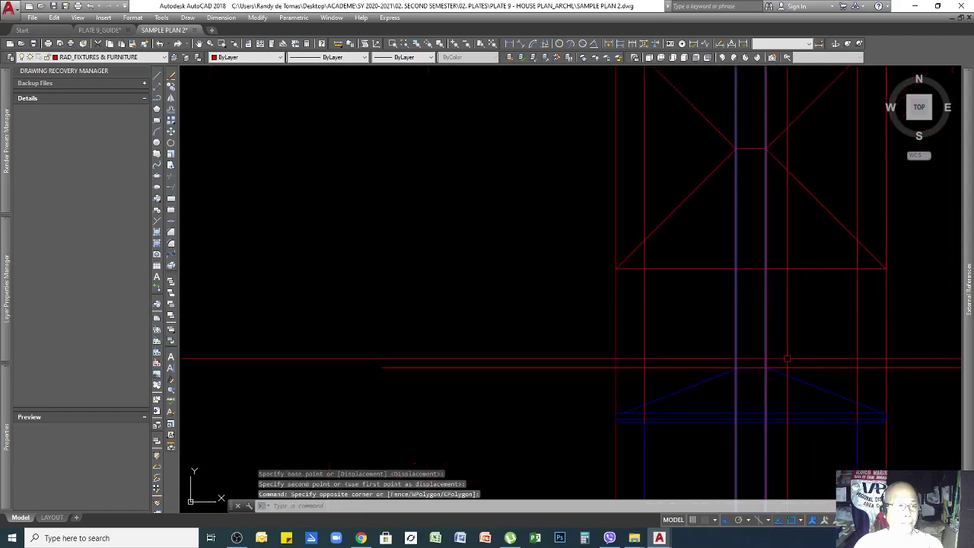
{"action": "scroll", "coordinate": [787, 358], "scroll_direction": "up", "scroll_amount": 4}
{"action": "scroll", "coordinate": [730, 446], "scroll_direction": "down", "scroll_amount": 5}
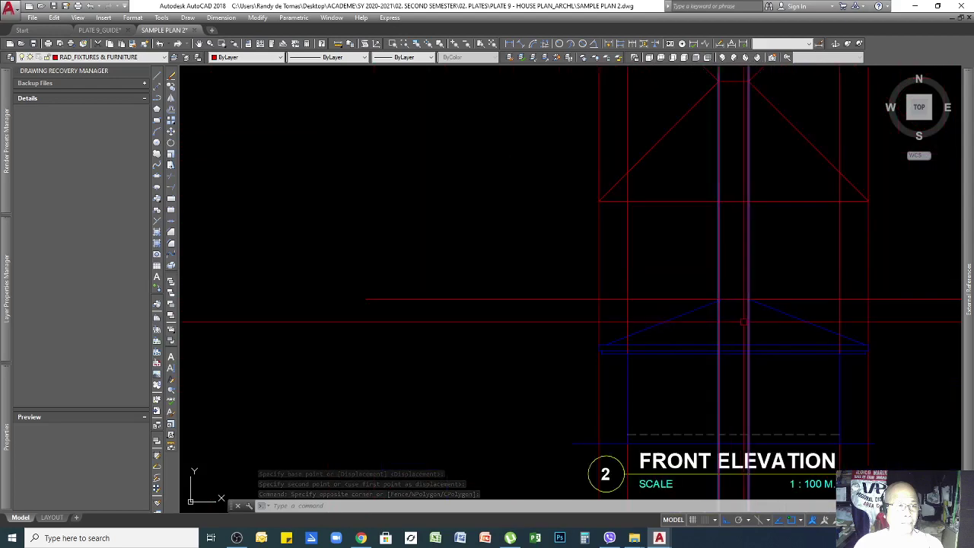
{"action": "scroll", "coordinate": [926, 318], "scroll_direction": "up", "scroll_amount": 5}
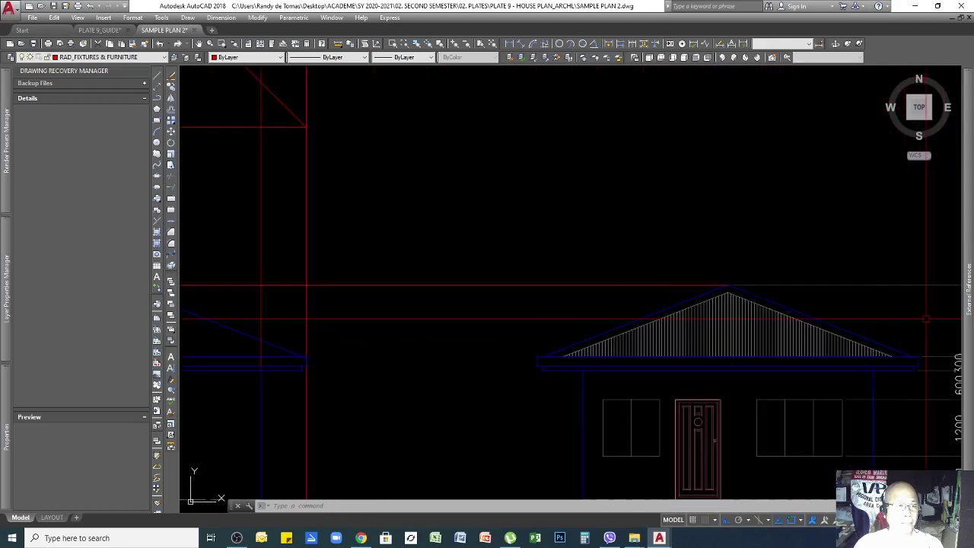
{"action": "left_click", "coordinate": [820, 312]}
{"action": "key", "text": "Escape"}
{"action": "key", "text": "Escape"}
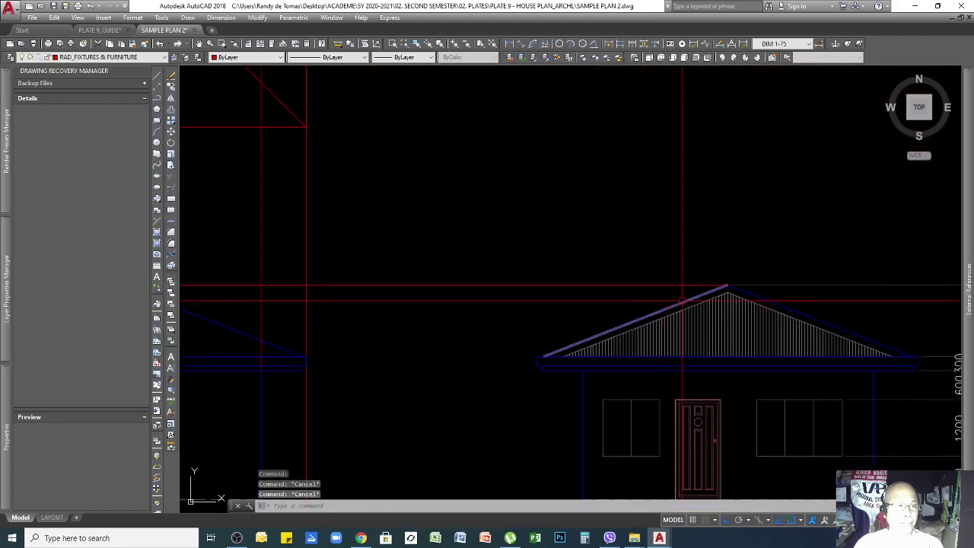
{"action": "scroll", "coordinate": [782, 290], "scroll_direction": "down", "scroll_amount": 3}
{"action": "scroll", "coordinate": [748, 356], "scroll_direction": "up", "scroll_amount": 2}
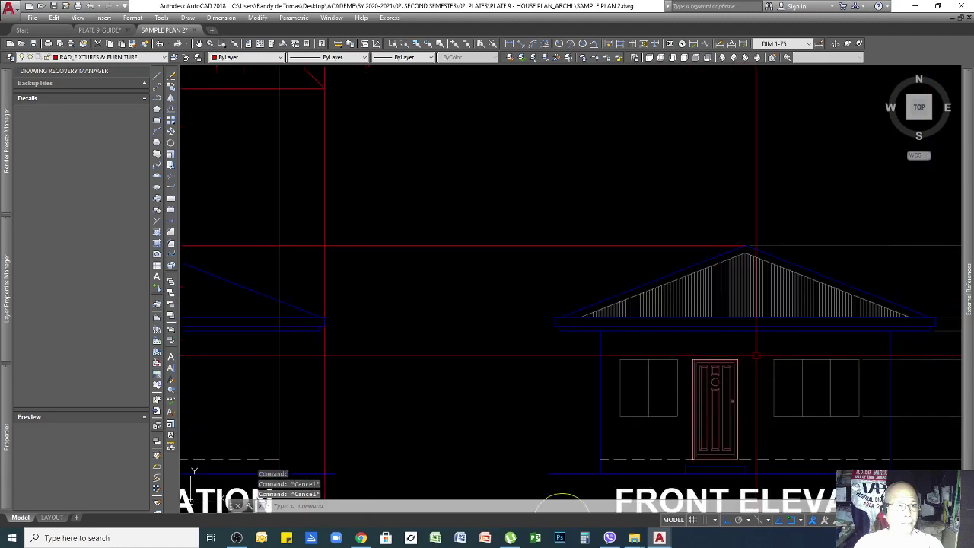
{"action": "key", "text": "Return"}
{"action": "left_click", "coordinate": [746, 254]}
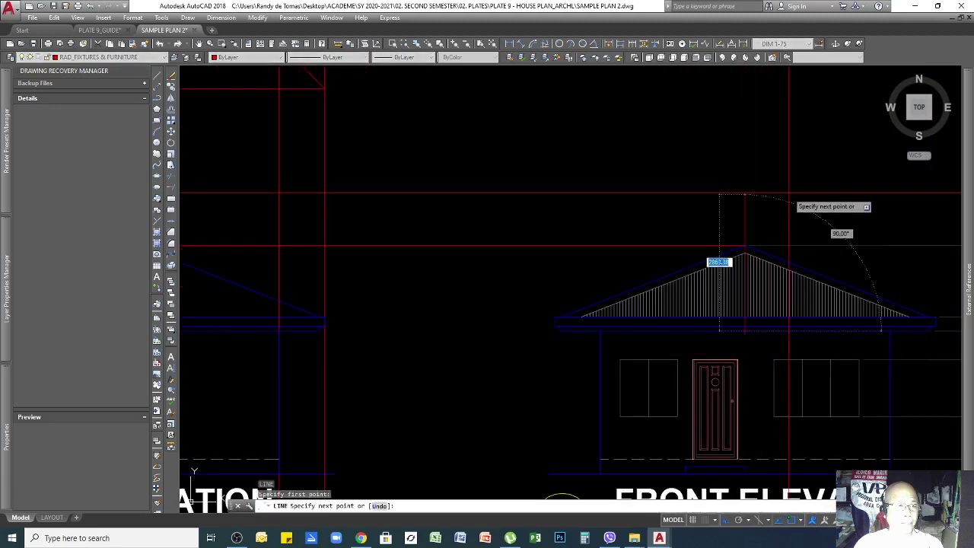
{"action": "key", "text": "Return"}
{"action": "left_click", "coordinate": [763, 216]}
{"action": "left_click", "coordinate": [687, 197]}
{"action": "key", "text": "Delete"}
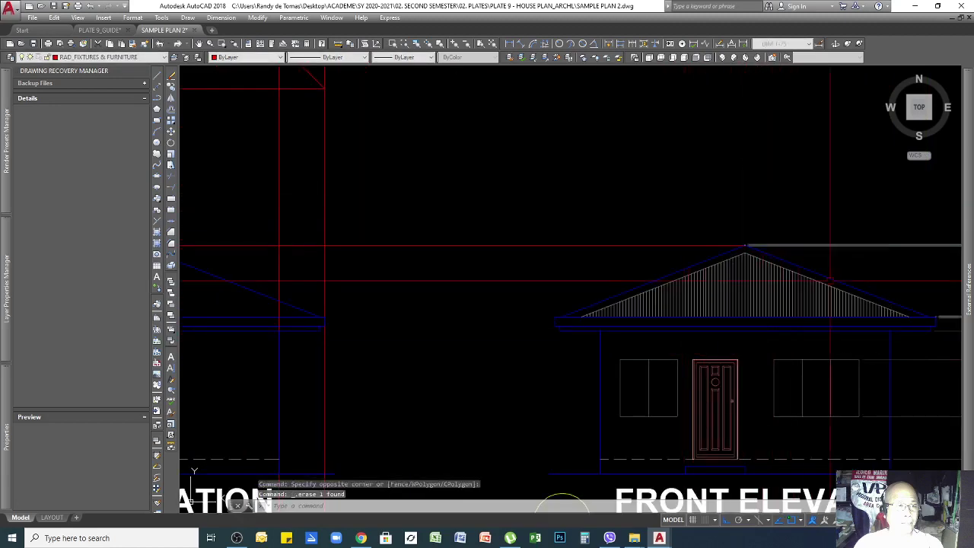
{"action": "scroll", "coordinate": [872, 327], "scroll_direction": "down", "scroll_amount": 6}
{"action": "scroll", "coordinate": [696, 304], "scroll_direction": "up", "scroll_amount": 6}
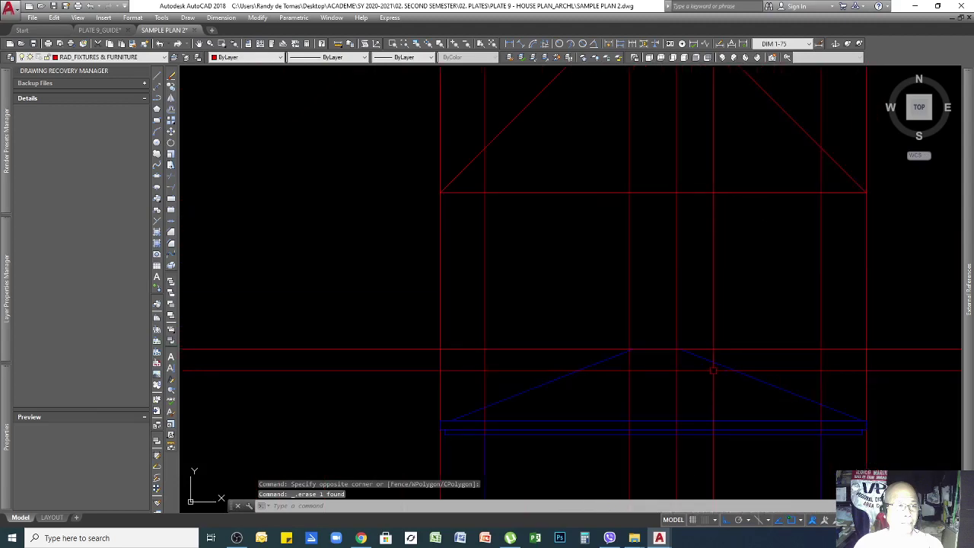
{"action": "left_click", "coordinate": [716, 365]}
{"action": "scroll", "coordinate": [703, 274], "scroll_direction": "down", "scroll_amount": 4}
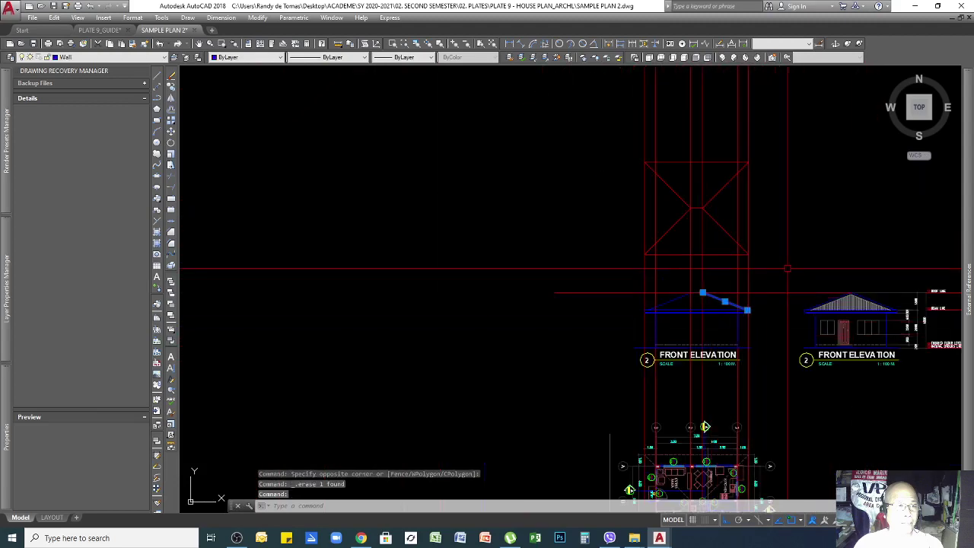
{"action": "key", "text": "Escape"}
{"action": "key", "text": "Escape"}
Step: Stretch the upper endpoints of the copied elevation's two sloping roof lines to where the ridge projection lines cross the roof line
{"action": "scroll", "coordinate": [702, 297], "scroll_direction": "up", "scroll_amount": 8}
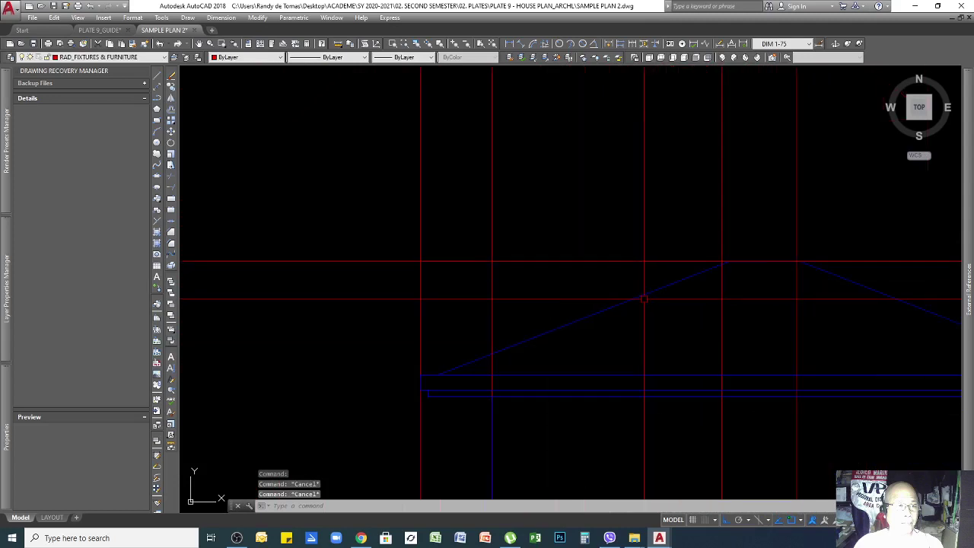
{"action": "left_click", "coordinate": [650, 294]}
{"action": "left_click", "coordinate": [728, 261]}
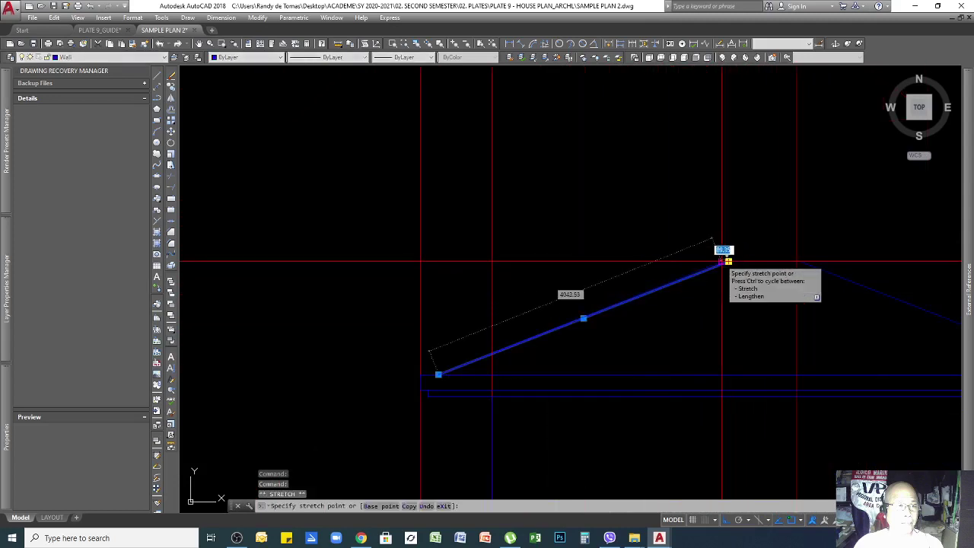
{"action": "left_click", "coordinate": [722, 261]}
{"action": "key", "text": "Escape"}
{"action": "left_click", "coordinate": [859, 276]}
{"action": "left_click", "coordinate": [848, 289]}
{"action": "left_click", "coordinate": [800, 262]}
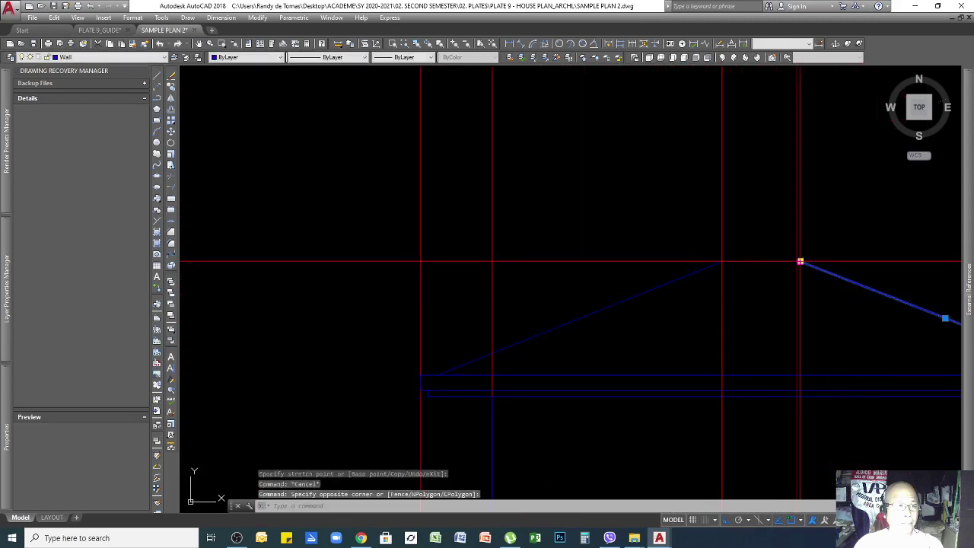
{"action": "key", "text": "Escape"}
Step: Copy the original elevation's left sloping roof line to the copied elevation, aligning it by the fascia's upper-left corner
{"action": "scroll", "coordinate": [669, 282], "scroll_direction": "down", "scroll_amount": 5}
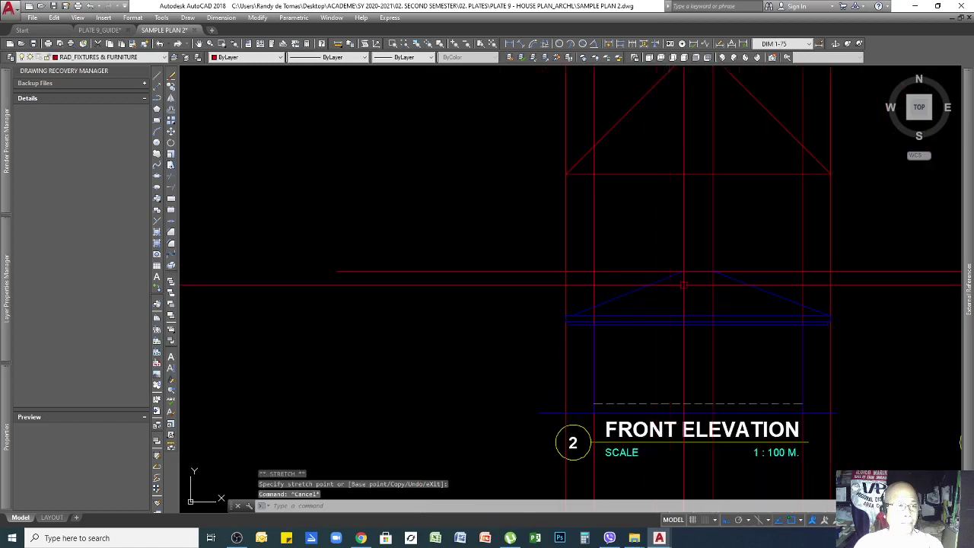
{"action": "scroll", "coordinate": [803, 194], "scroll_direction": "down", "scroll_amount": 4}
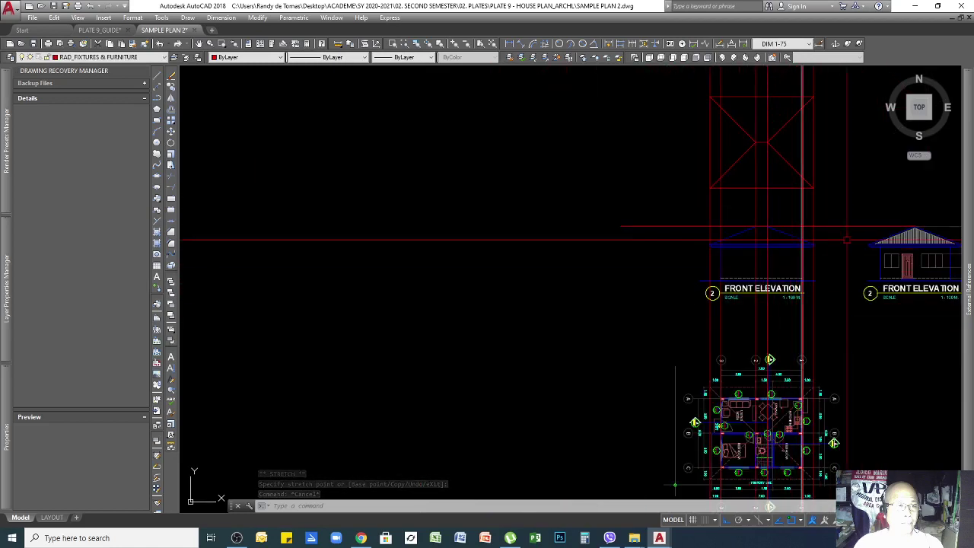
{"action": "scroll", "coordinate": [875, 232], "scroll_direction": "up", "scroll_amount": 4}
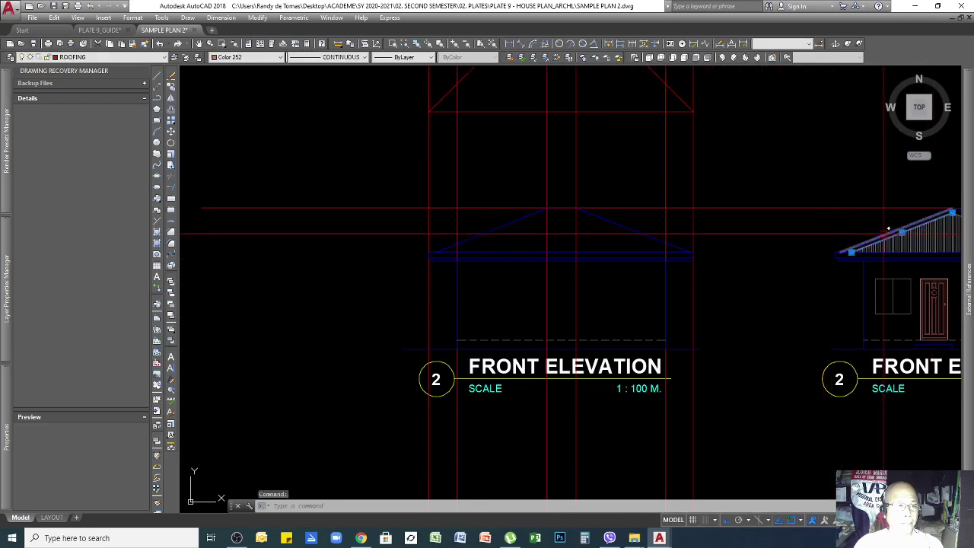
{"action": "left_click", "coordinate": [889, 235]}
{"action": "scroll", "coordinate": [885, 235], "scroll_direction": "up", "scroll_amount": 4}
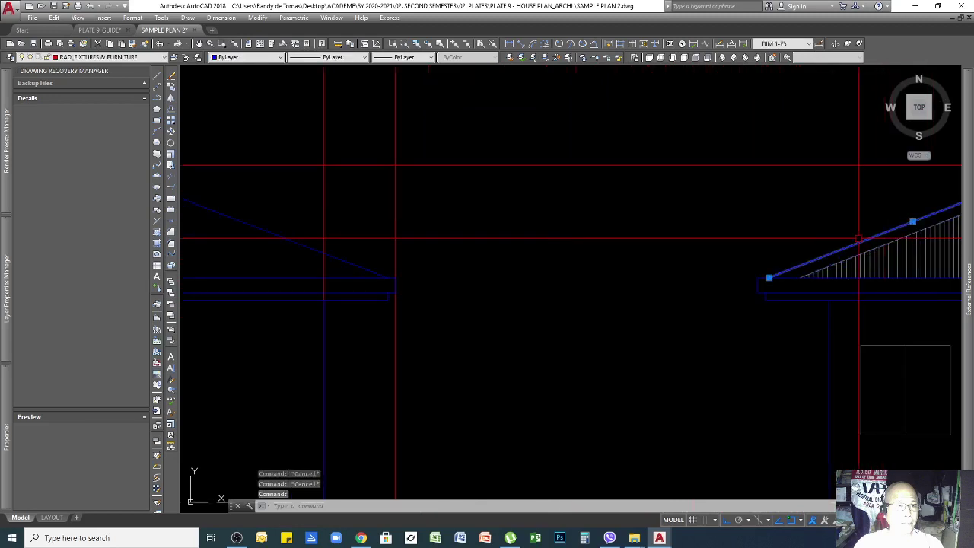
{"action": "key", "text": "Return"}
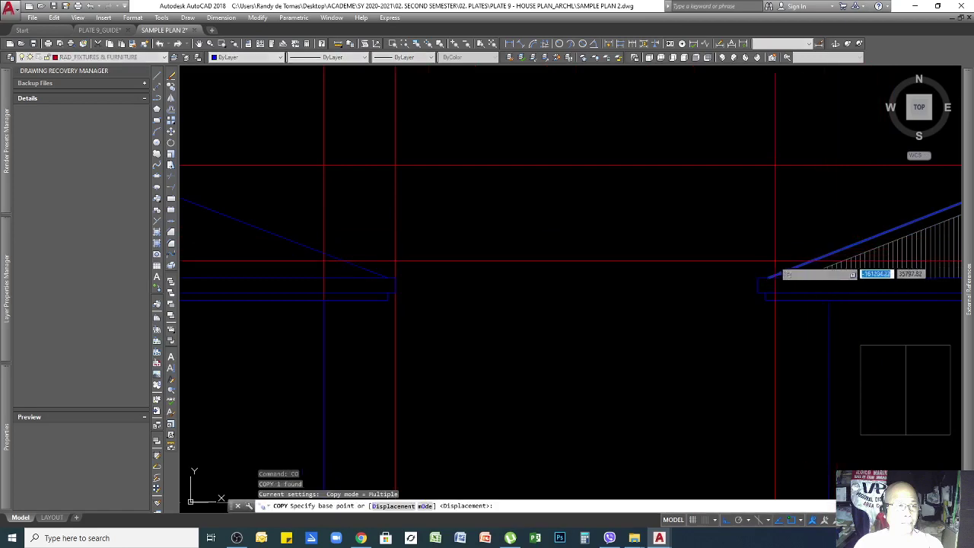
{"action": "left_click", "coordinate": [757, 279]}
{"action": "scroll", "coordinate": [814, 236], "scroll_direction": "down", "scroll_amount": 3}
{"action": "scroll", "coordinate": [651, 235], "scroll_direction": "up", "scroll_amount": 3}
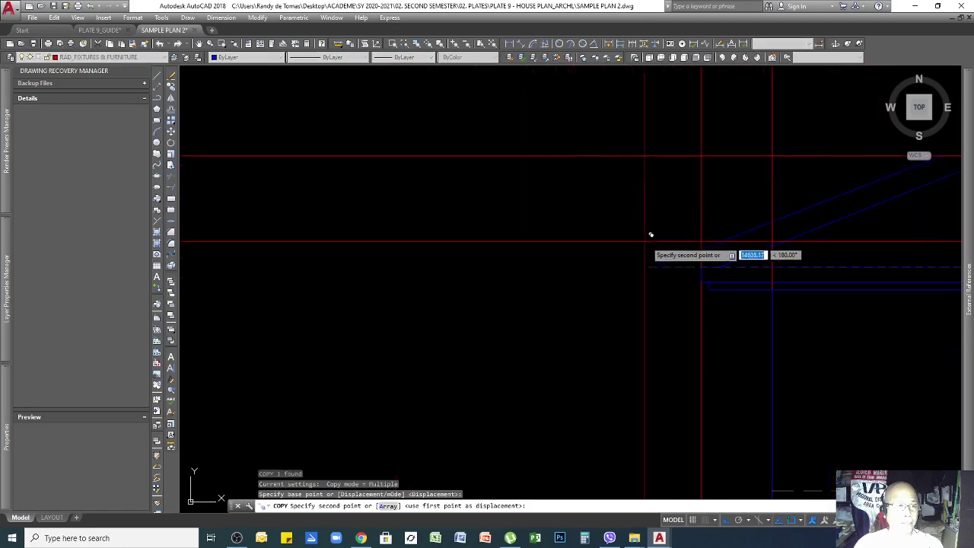
{"action": "left_click", "coordinate": [701, 267]}
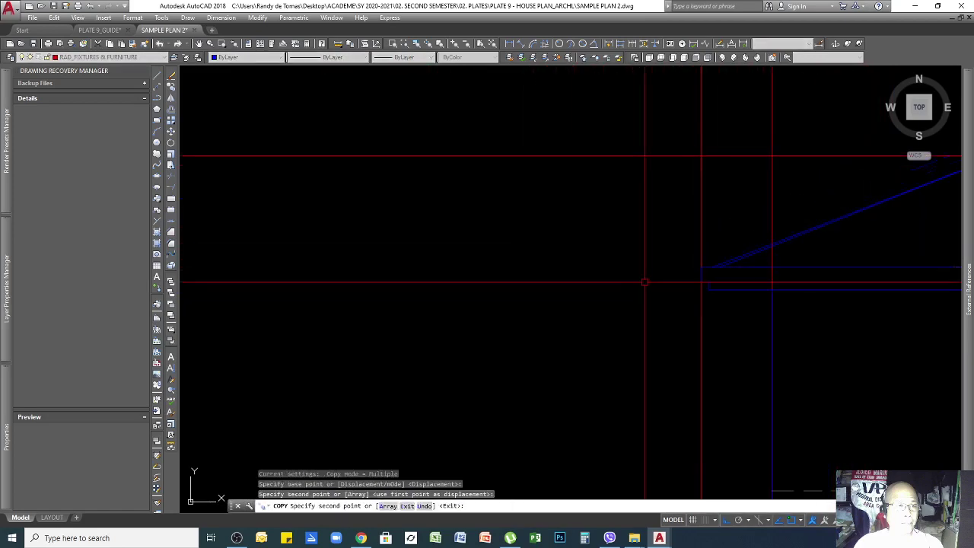
{"action": "key", "text": "Return"}
Step: Erase the stretched left and right sloping roof lines from the copied elevation, keeping the newly copied left slope
{"action": "scroll", "coordinate": [626, 284], "scroll_direction": "down", "scroll_amount": 3}
{"action": "scroll", "coordinate": [738, 265], "scroll_direction": "up", "scroll_amount": 3}
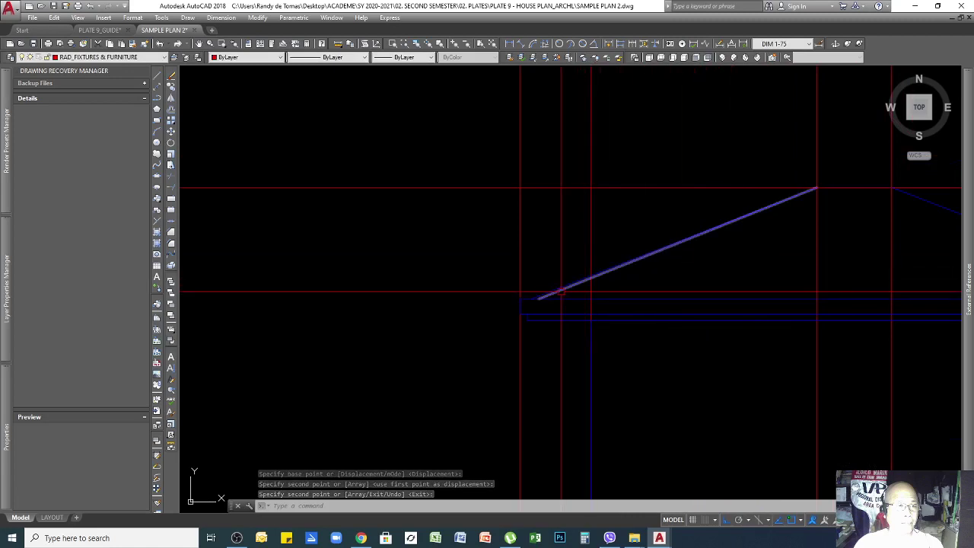
{"action": "key", "text": "Return"}
{"action": "left_click", "coordinate": [564, 287]}
{"action": "key", "text": "Delete"}
{"action": "scroll", "coordinate": [643, 289], "scroll_direction": "down", "scroll_amount": 3}
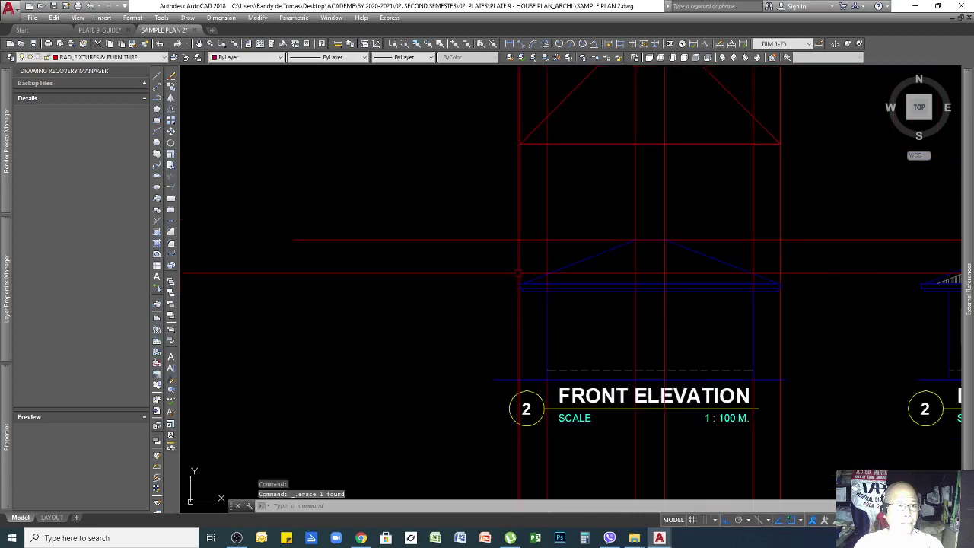
{"action": "scroll", "coordinate": [701, 276], "scroll_direction": "up", "scroll_amount": 3}
{"action": "left_click", "coordinate": [672, 233]}
{"action": "key", "text": "Delete"}
{"action": "scroll", "coordinate": [551, 227], "scroll_direction": "down", "scroll_amount": 2}
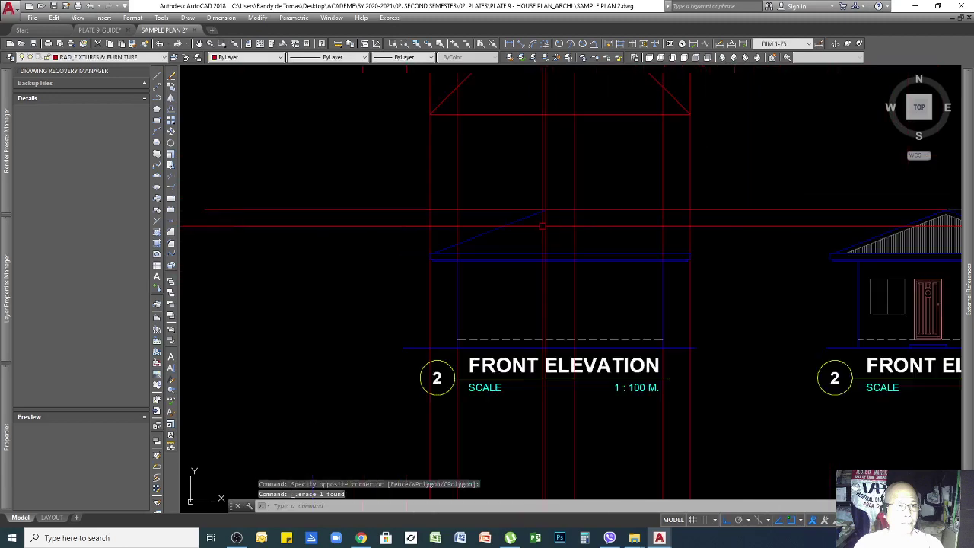
Step: Copy the original elevation's right sloping roof line to the copied elevation, aligning it by the fascia's upper-right corner
{"action": "scroll", "coordinate": [648, 267], "scroll_direction": "down", "scroll_amount": 3}
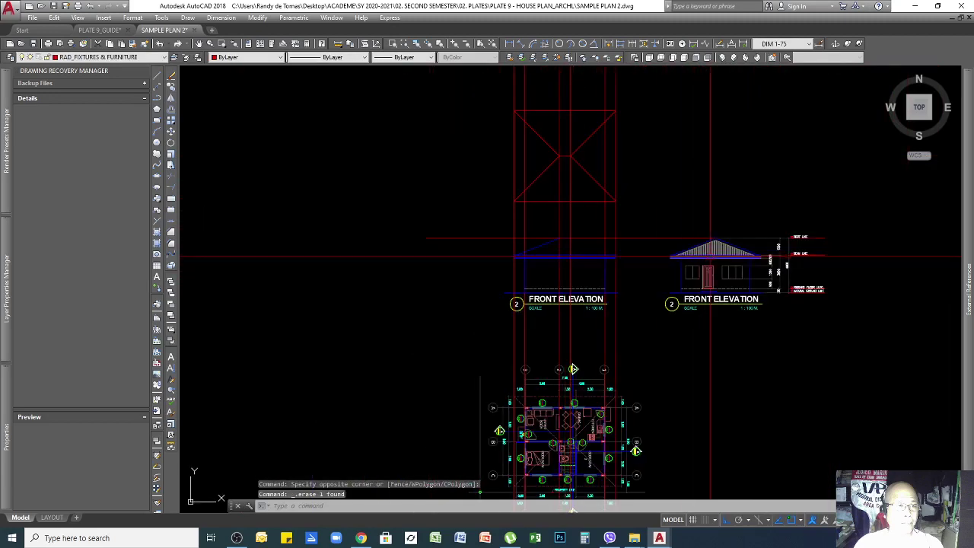
{"action": "scroll", "coordinate": [710, 256], "scroll_direction": "up", "scroll_amount": 5}
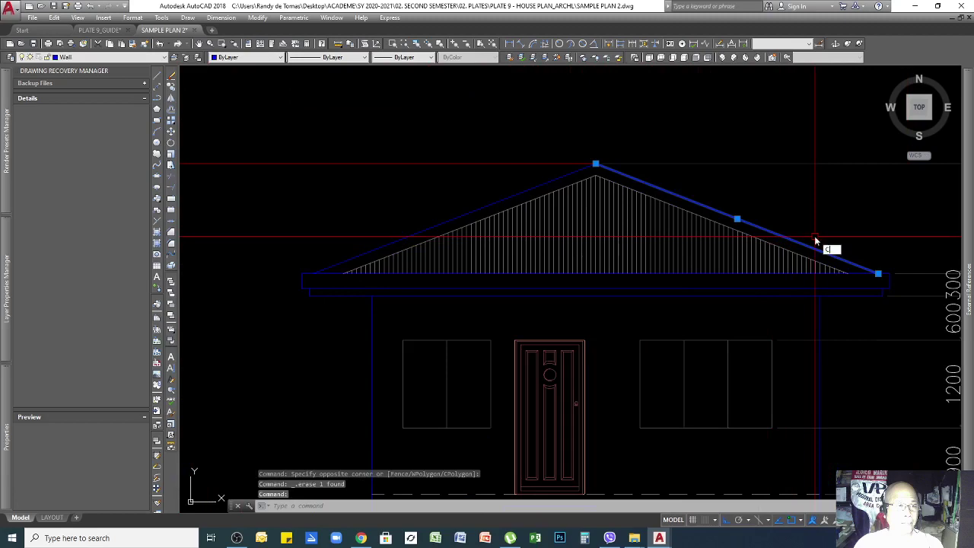
{"action": "key", "text": "Return"}
{"action": "scroll", "coordinate": [882, 278], "scroll_direction": "up", "scroll_amount": 3}
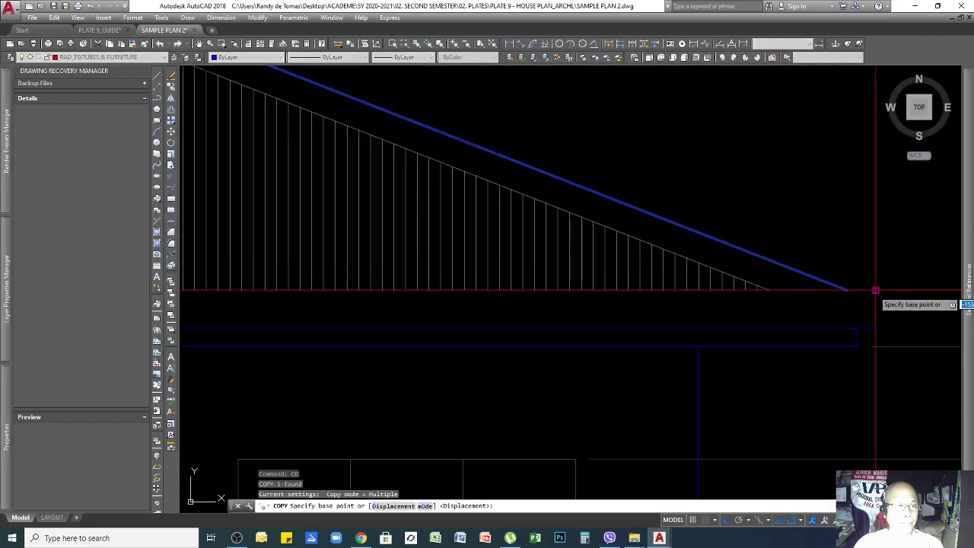
{"action": "left_click", "coordinate": [875, 290]}
{"action": "scroll", "coordinate": [876, 290], "scroll_direction": "down", "scroll_amount": 5}
{"action": "scroll", "coordinate": [552, 266], "scroll_direction": "up", "scroll_amount": 5}
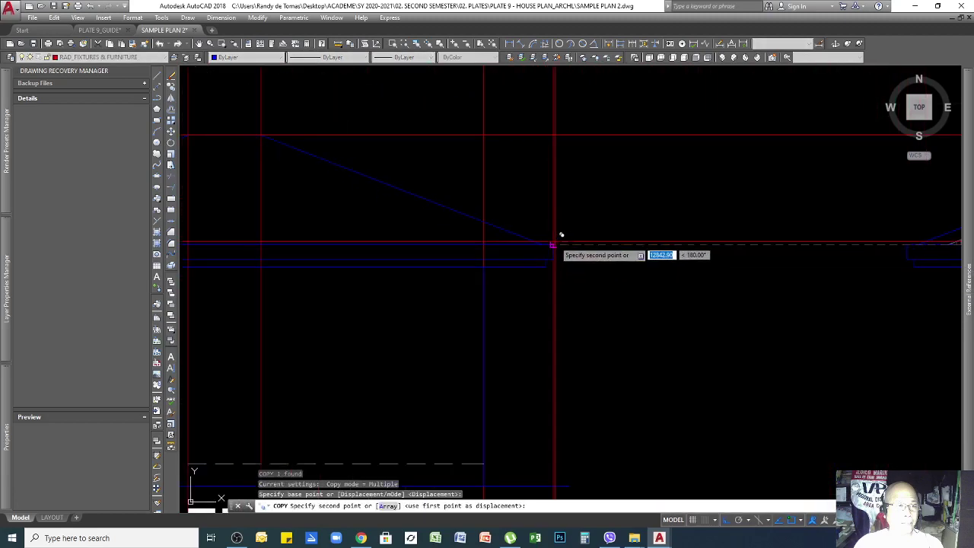
{"action": "left_click", "coordinate": [559, 238]}
{"action": "scroll", "coordinate": [700, 414], "scroll_direction": "down", "scroll_amount": 5}
{"action": "scroll", "coordinate": [564, 164], "scroll_direction": "up", "scroll_amount": 5}
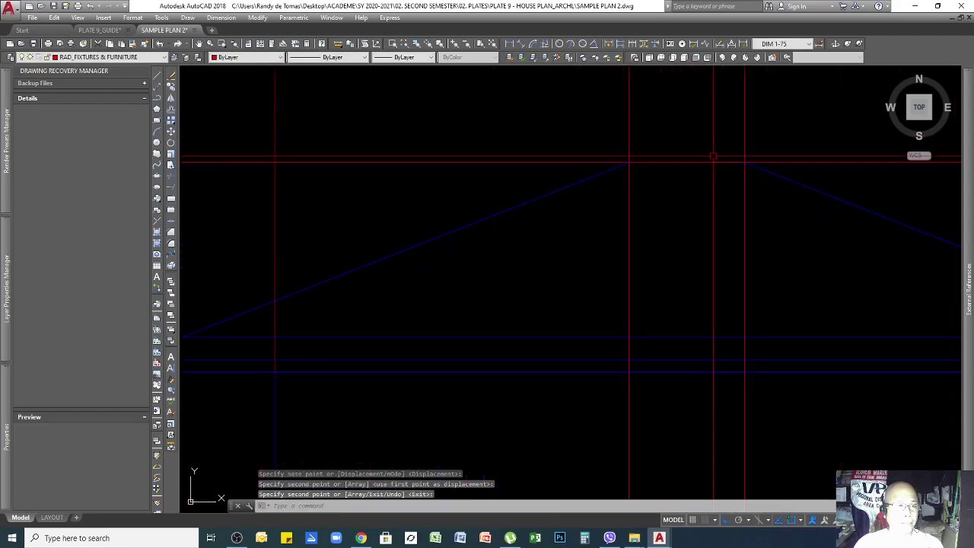
Step: Erase the horizontal roof-height projection line running between the two elevations
{"action": "scroll", "coordinate": [714, 204], "scroll_direction": "down", "scroll_amount": 6}
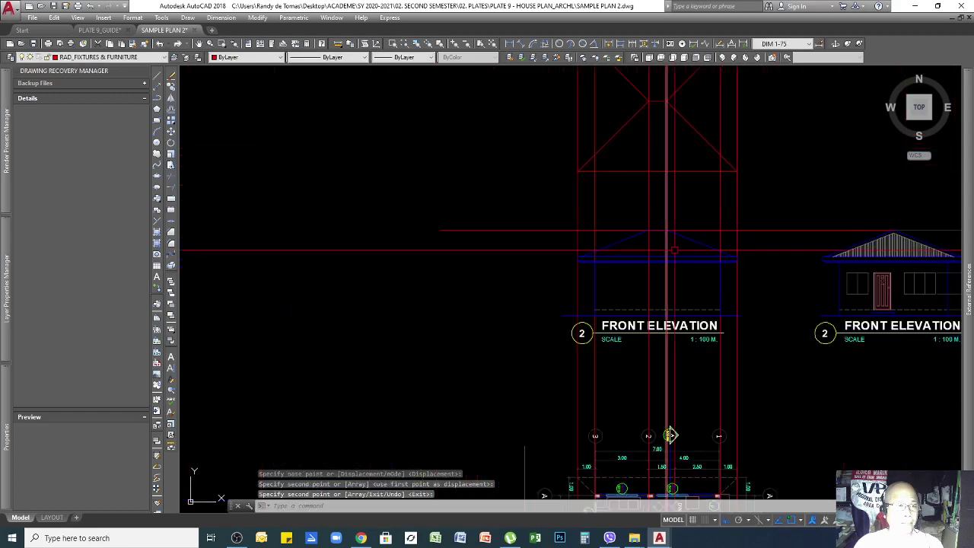
{"action": "scroll", "coordinate": [744, 257], "scroll_direction": "up", "scroll_amount": 6}
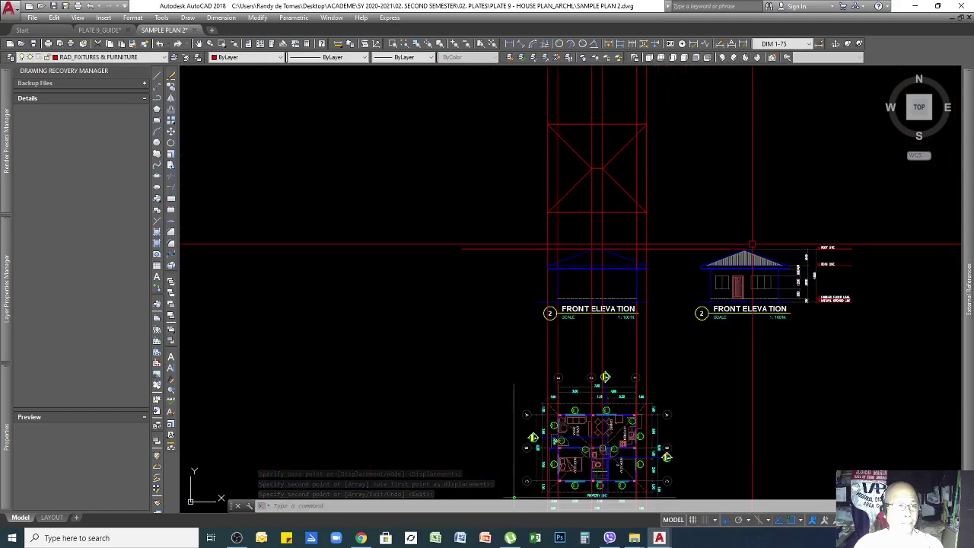
{"action": "scroll", "coordinate": [323, 242], "scroll_direction": "down", "scroll_amount": 2}
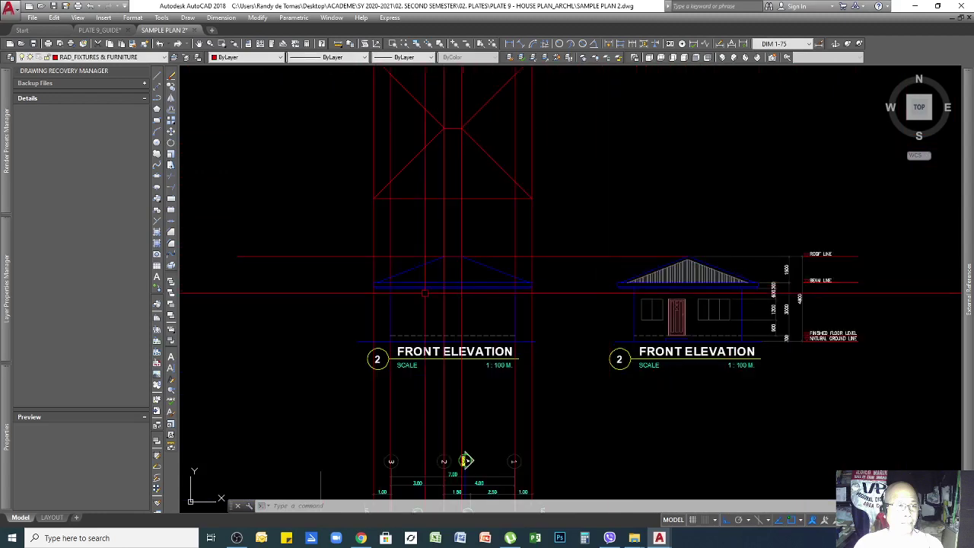
{"action": "scroll", "coordinate": [471, 249], "scroll_direction": "up", "scroll_amount": 4}
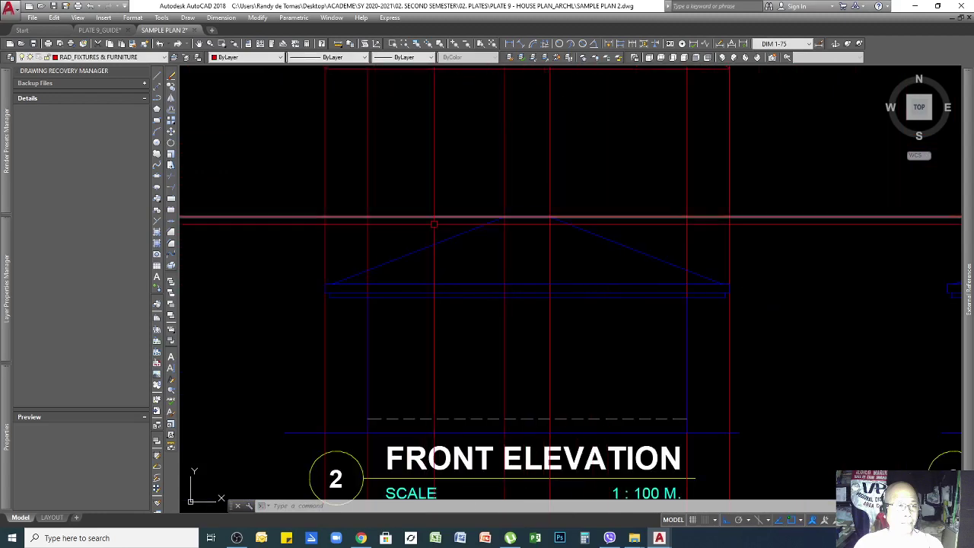
{"action": "scroll", "coordinate": [543, 257], "scroll_direction": "down", "scroll_amount": 2}
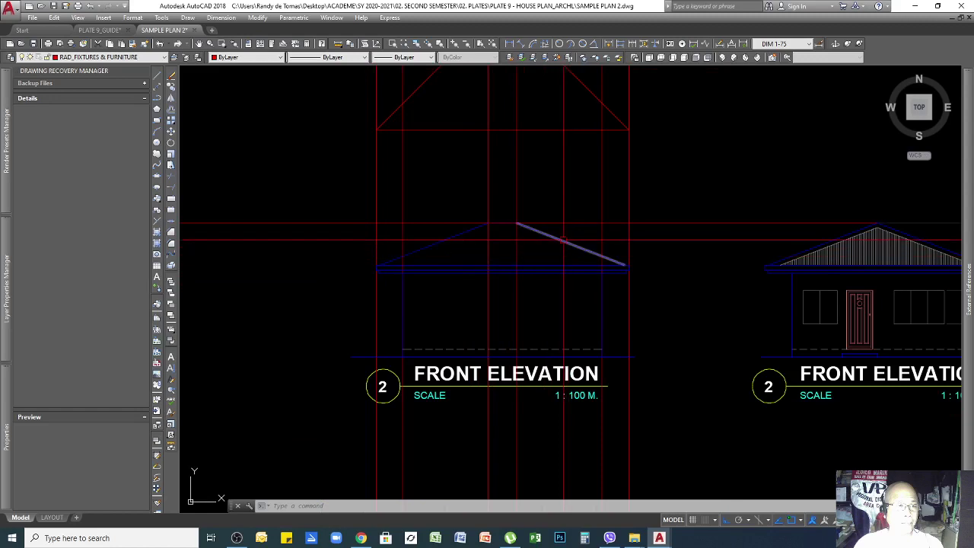
{"action": "left_click", "coordinate": [711, 206]}
{"action": "left_click", "coordinate": [705, 252]}
{"action": "key", "text": "Delete"}
Step: Extend the left end of the copied elevation's ridge line to the left ridge projection line
{"action": "scroll", "coordinate": [459, 222], "scroll_direction": "up", "scroll_amount": 6}
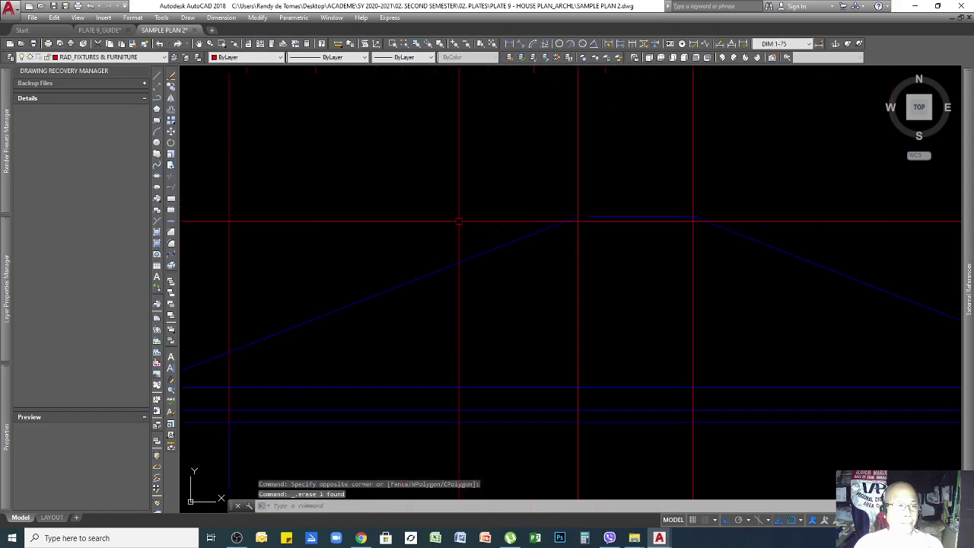
{"action": "key", "text": "Return"}
{"action": "left_click", "coordinate": [607, 180]}
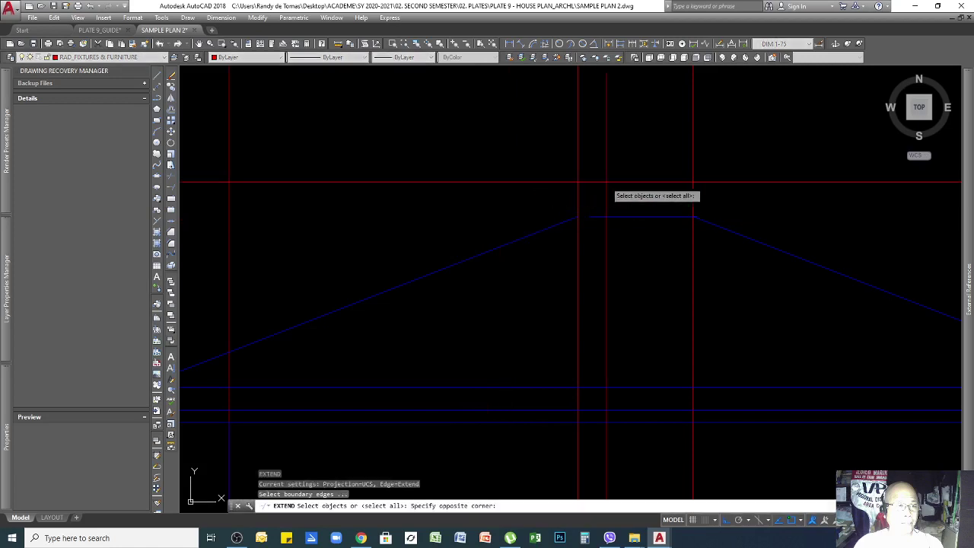
{"action": "left_click", "coordinate": [562, 167]}
{"action": "key", "text": "Return"}
{"action": "key", "text": "Escape"}
Step: Shorten the right end of the ridge line to meet the upper end of the right roof slope
{"action": "scroll", "coordinate": [671, 257], "scroll_direction": "up", "scroll_amount": 2}
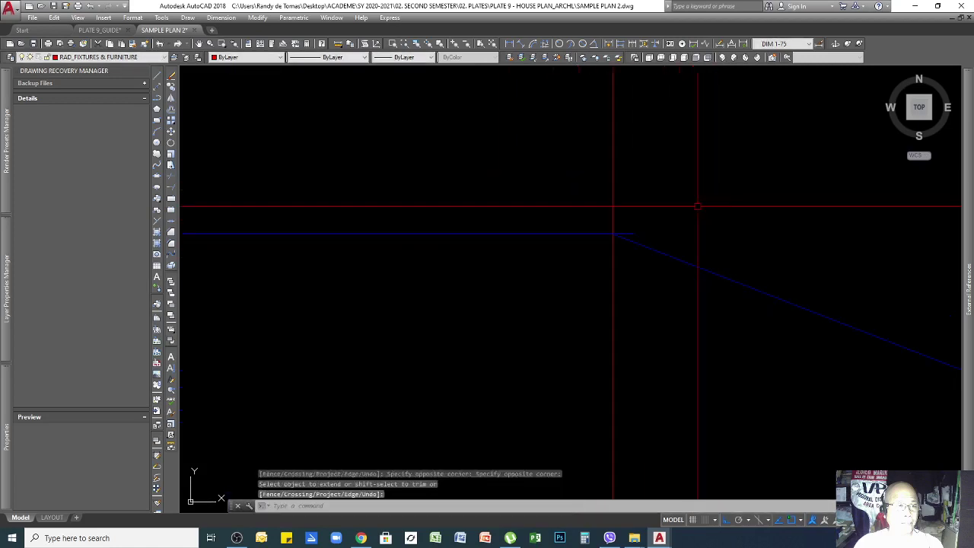
{"action": "left_click", "coordinate": [572, 229]}
{"action": "left_click", "coordinate": [552, 250]}
{"action": "left_click", "coordinate": [634, 234]}
{"action": "scroll", "coordinate": [634, 234], "scroll_direction": "down", "scroll_amount": 5}
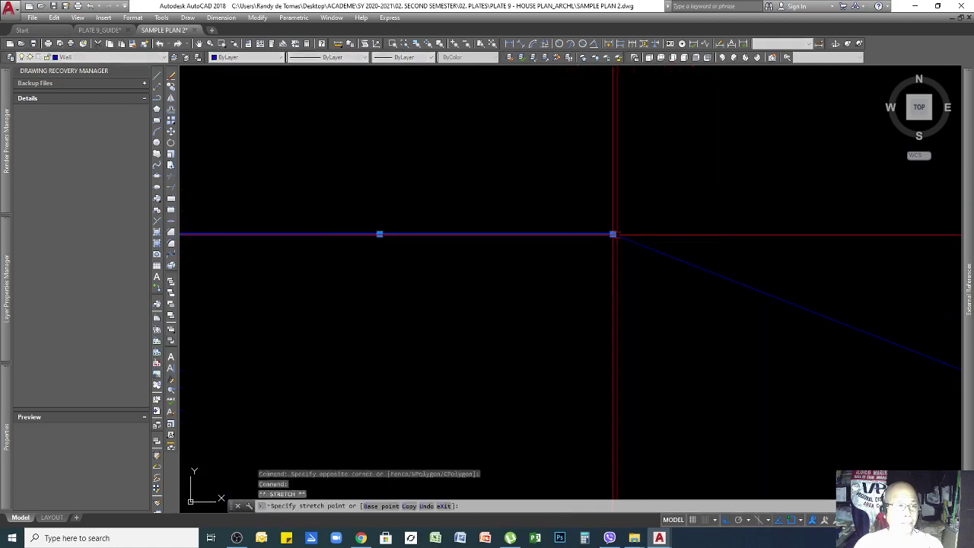
{"action": "key", "text": "Escape"}
{"action": "key", "text": "Escape"}
Step: Offset the copied elevation's right slope, ridge line and left slope inward by 150
{"action": "scroll", "coordinate": [494, 264], "scroll_direction": "down", "scroll_amount": 2}
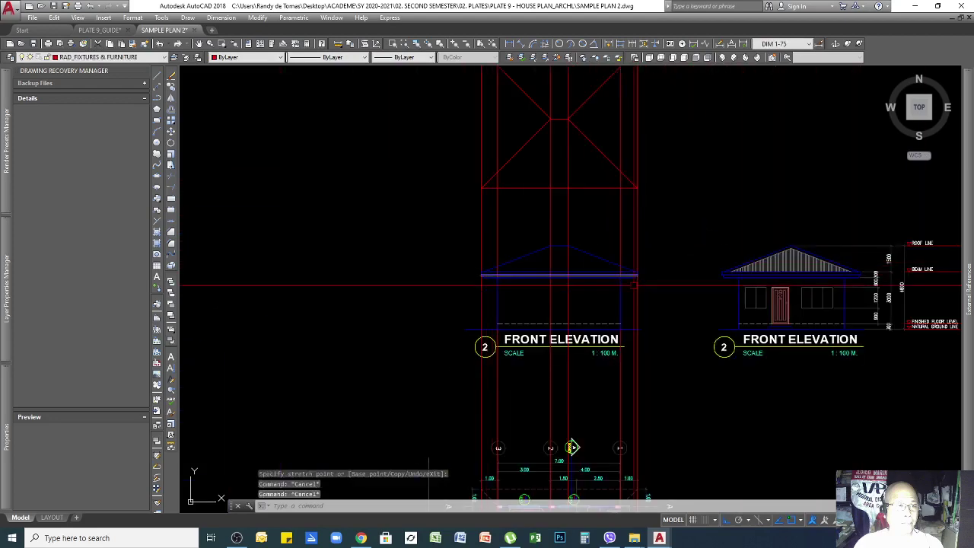
{"action": "scroll", "coordinate": [784, 259], "scroll_direction": "up", "scroll_amount": 3}
{"action": "scroll", "coordinate": [822, 258], "scroll_direction": "down", "scroll_amount": 4}
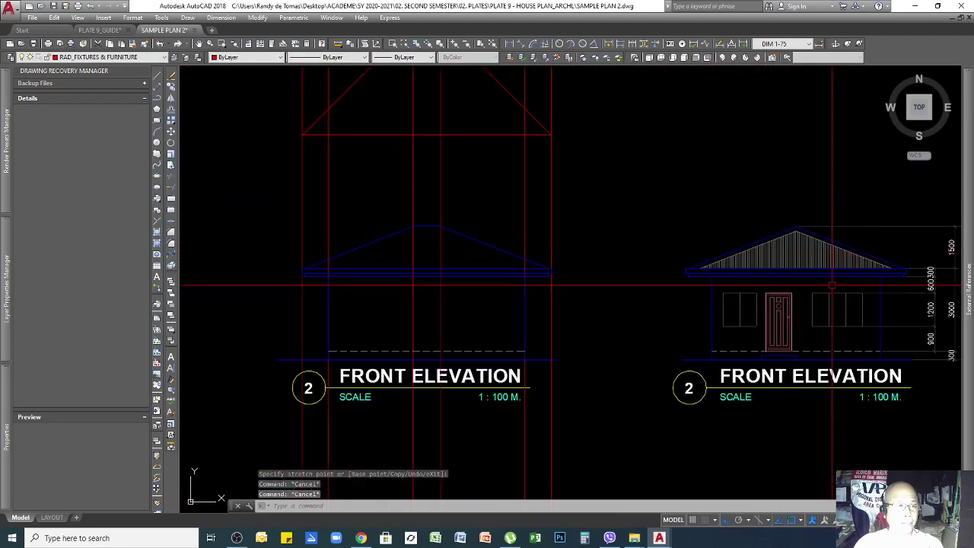
{"action": "type", "text": "o"}
{"action": "key", "text": "Return"}
{"action": "type", "text": "150"}
{"action": "key", "text": "Return"}
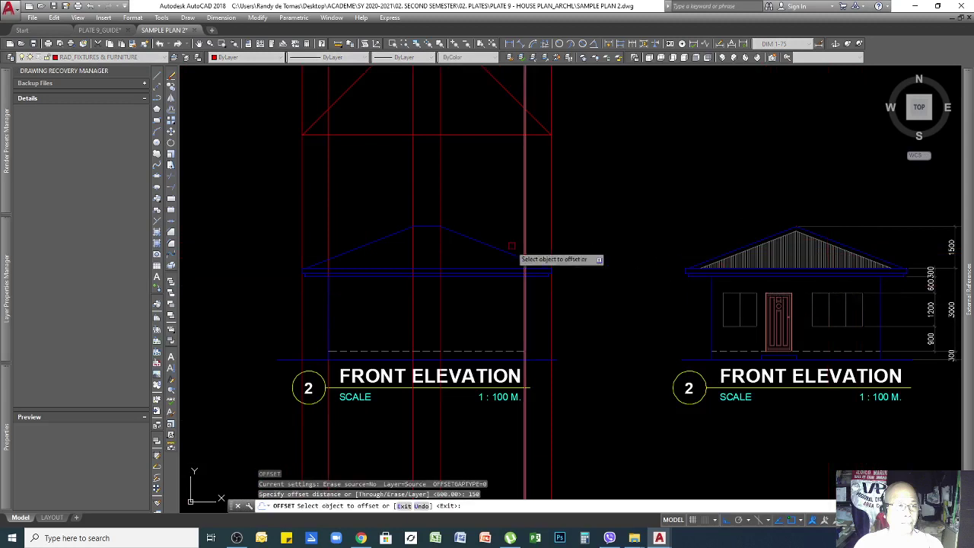
{"action": "left_click", "coordinate": [470, 240]}
{"action": "left_click", "coordinate": [459, 251]}
{"action": "left_click", "coordinate": [421, 226]}
{"action": "left_click", "coordinate": [420, 245]}
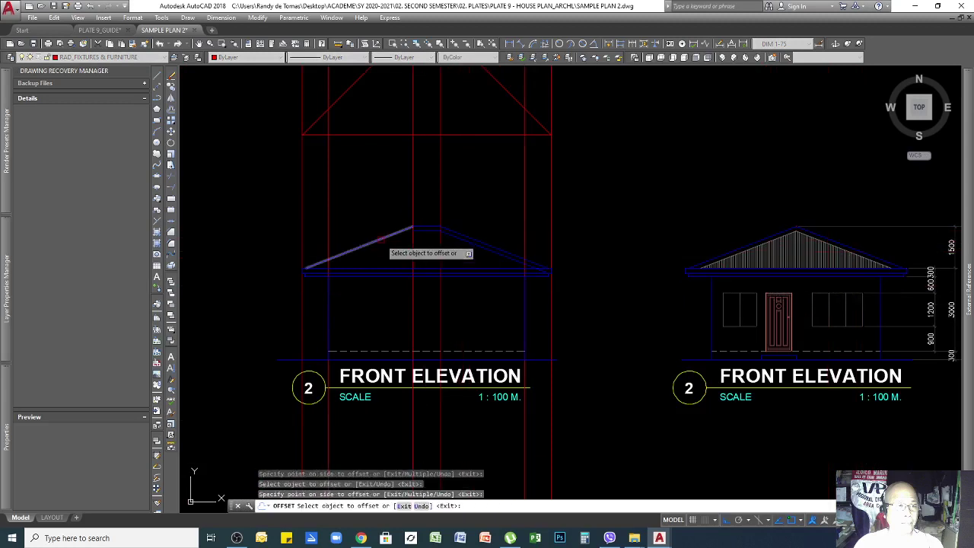
{"action": "left_click", "coordinate": [381, 239]}
{"action": "left_click", "coordinate": [413, 279]}
{"action": "key", "text": "Return"}
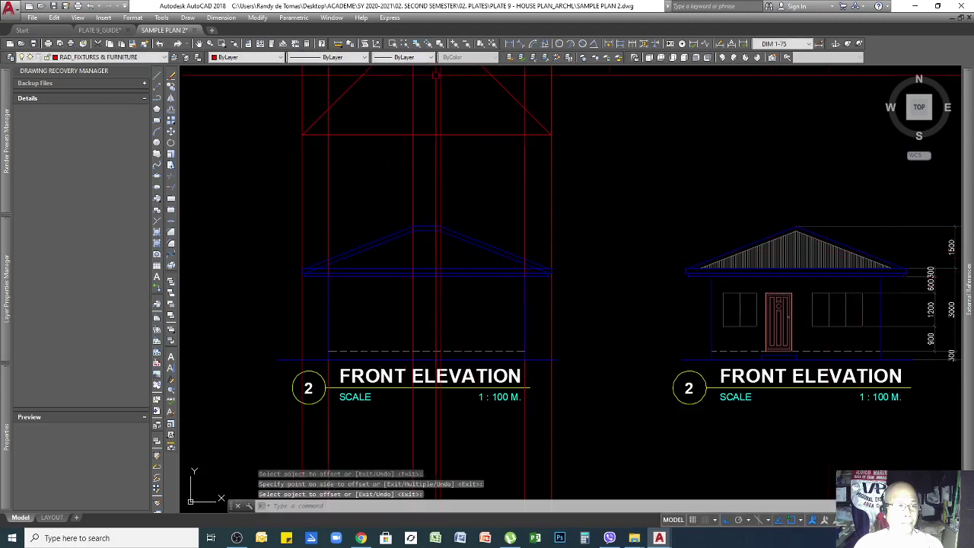
Step: Match the properties of the three offset inner roof lines to the original elevation's roof infill
{"action": "left_click", "coordinate": [133, 44]}
{"action": "left_click", "coordinate": [749, 263]}
{"action": "scroll", "coordinate": [457, 243], "scroll_direction": "up", "scroll_amount": 3}
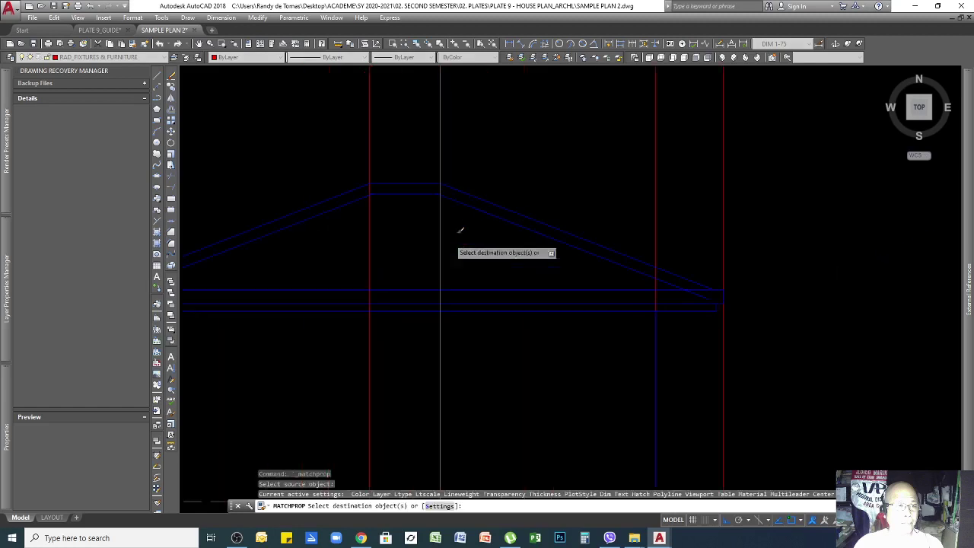
{"action": "left_click", "coordinate": [437, 195]}
{"action": "left_click", "coordinate": [344, 199]}
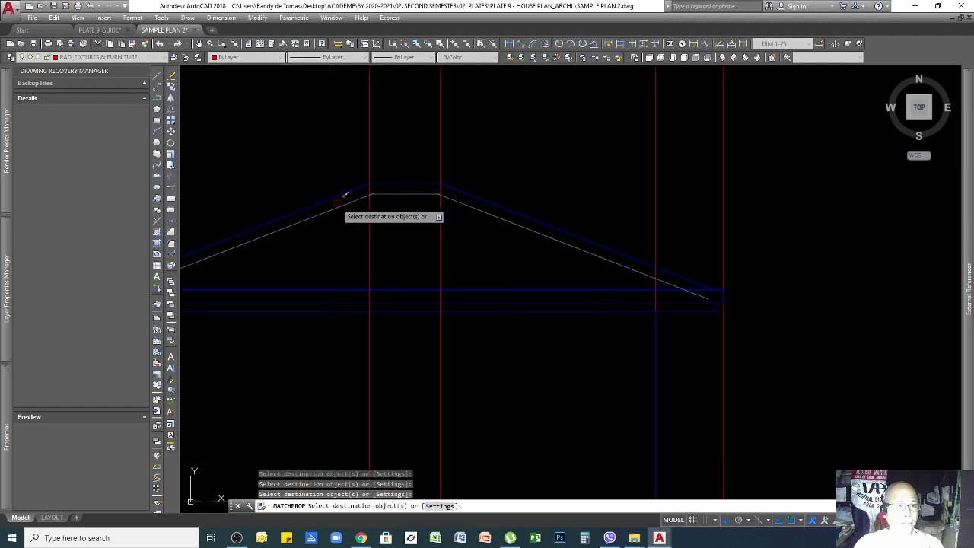
{"action": "key", "text": "Return"}
Step: Trim the inner ridge line and inner left slope to a clean corner where they cross
{"action": "scroll", "coordinate": [378, 174], "scroll_direction": "up", "scroll_amount": 3}
{"action": "scroll", "coordinate": [392, 194], "scroll_direction": "up", "scroll_amount": 4}
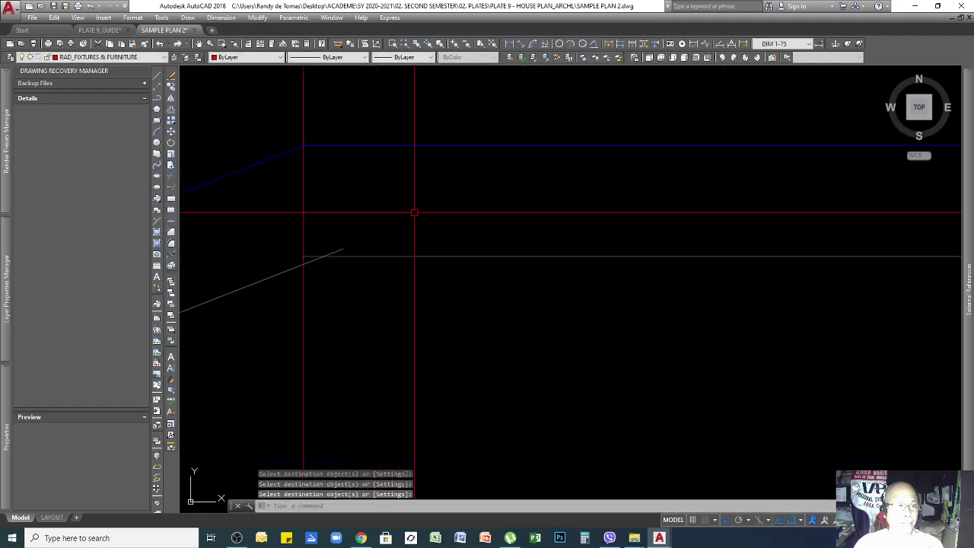
{"action": "key", "text": "Return"}
{"action": "left_click", "coordinate": [346, 237]}
{"action": "left_click", "coordinate": [334, 274]}
{"action": "key", "text": "Return"}
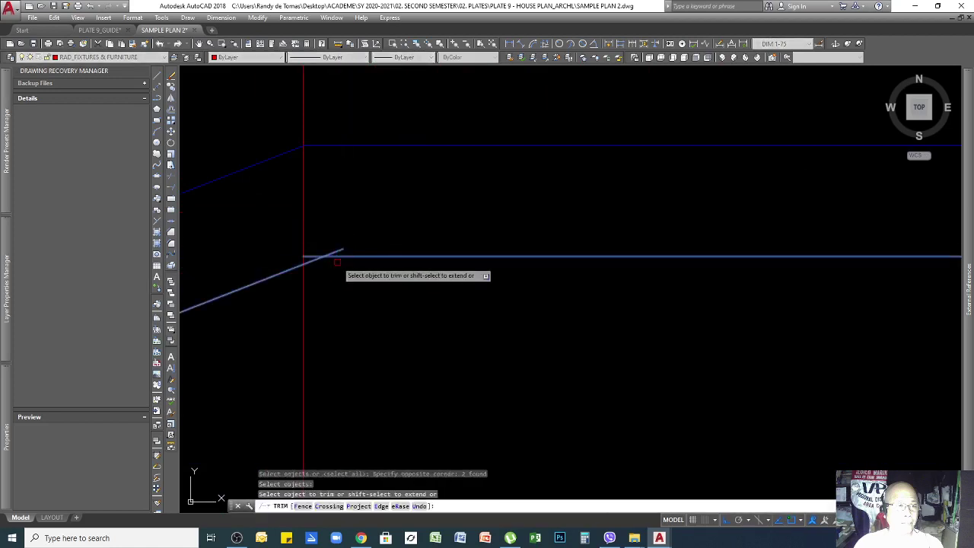
{"action": "key", "text": "Return"}
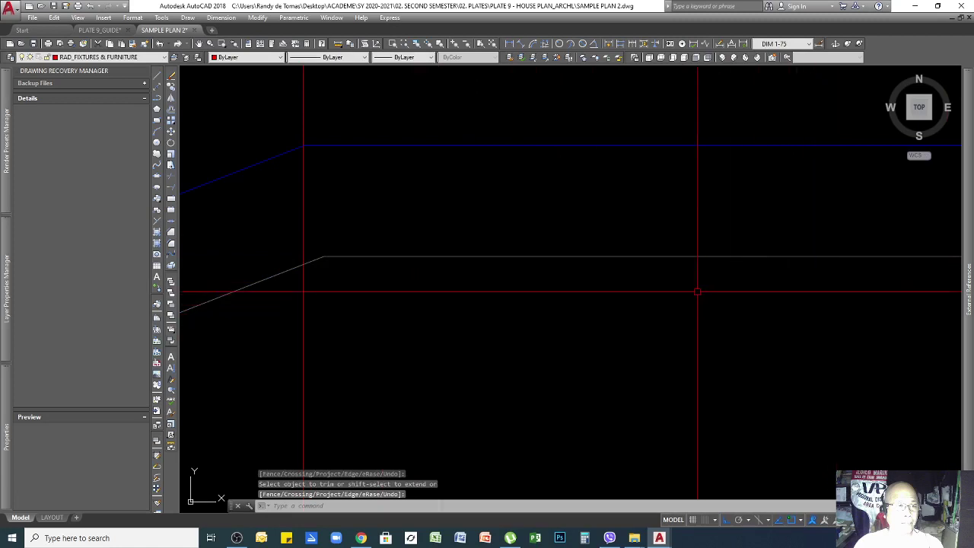
Step: Trim the inner ridge line and inner right slope to a clean corner at their crossing
{"action": "scroll", "coordinate": [697, 290], "scroll_direction": "down", "scroll_amount": 2}
{"action": "scroll", "coordinate": [906, 267], "scroll_direction": "up", "scroll_amount": 3}
{"action": "key", "text": "Return"}
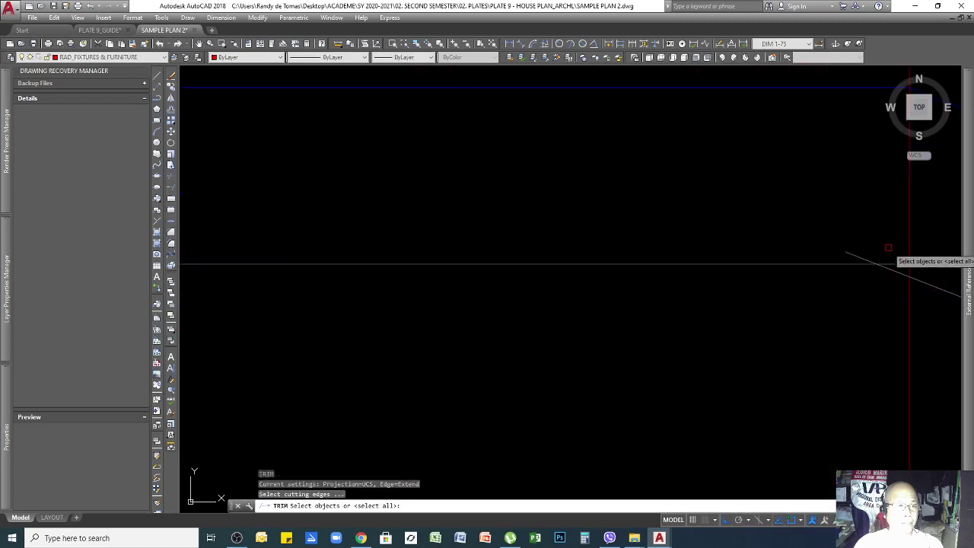
{"action": "key", "text": "Return"}
{"action": "key", "text": "Return"}
Step: Trim the lower ends of both inner slope lines at the fascia's upper edge
{"action": "scroll", "coordinate": [814, 229], "scroll_direction": "down", "scroll_amount": 7}
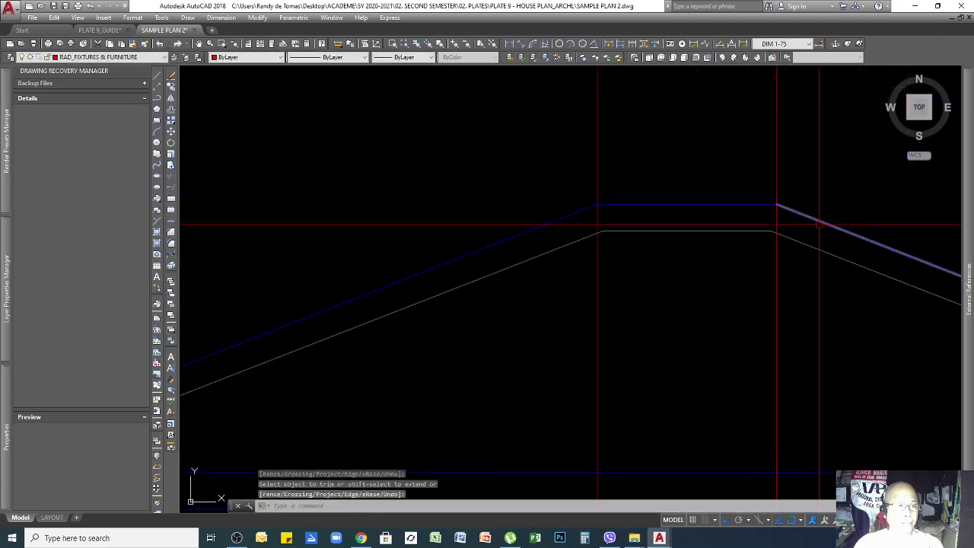
{"action": "scroll", "coordinate": [670, 300], "scroll_direction": "up", "scroll_amount": 2}
{"action": "key", "text": "Return"}
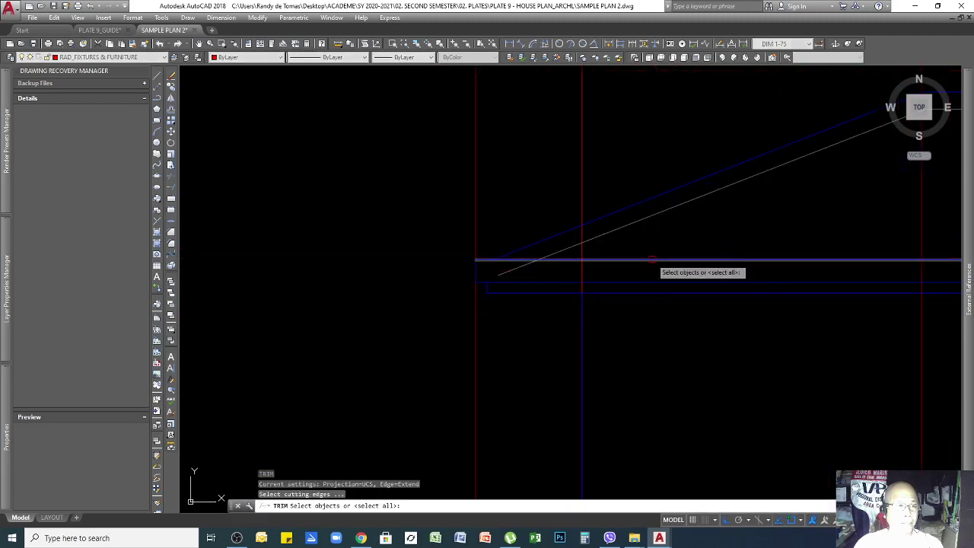
{"action": "key", "text": "Return"}
{"action": "scroll", "coordinate": [738, 273], "scroll_direction": "down", "scroll_amount": 4}
{"action": "scroll", "coordinate": [738, 273], "scroll_direction": "up", "scroll_amount": 4}
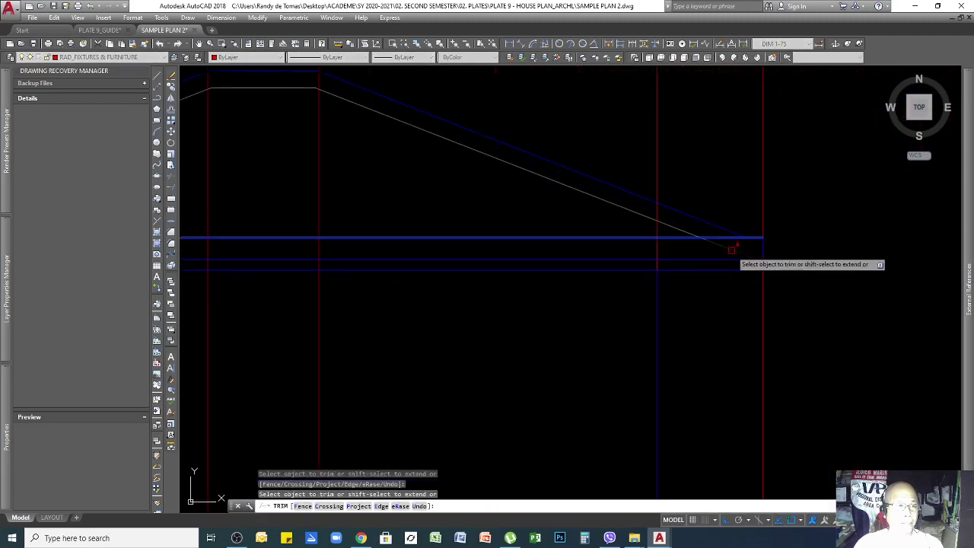
{"action": "key", "text": "Return"}
Step: Erase the vertical projection lines and the red hip-roof plan above the copied elevation
{"action": "scroll", "coordinate": [735, 248], "scroll_direction": "down", "scroll_amount": 4}
{"action": "left_click", "coordinate": [749, 143]}
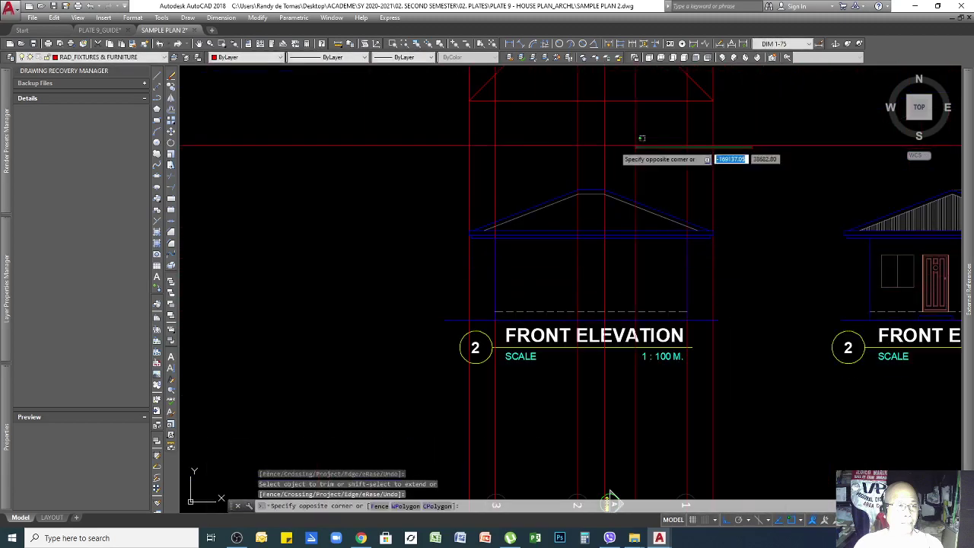
{"action": "left_click", "coordinate": [431, 158]}
{"action": "key", "text": "Delete"}
{"action": "scroll", "coordinate": [680, 248], "scroll_direction": "down", "scroll_amount": 4}
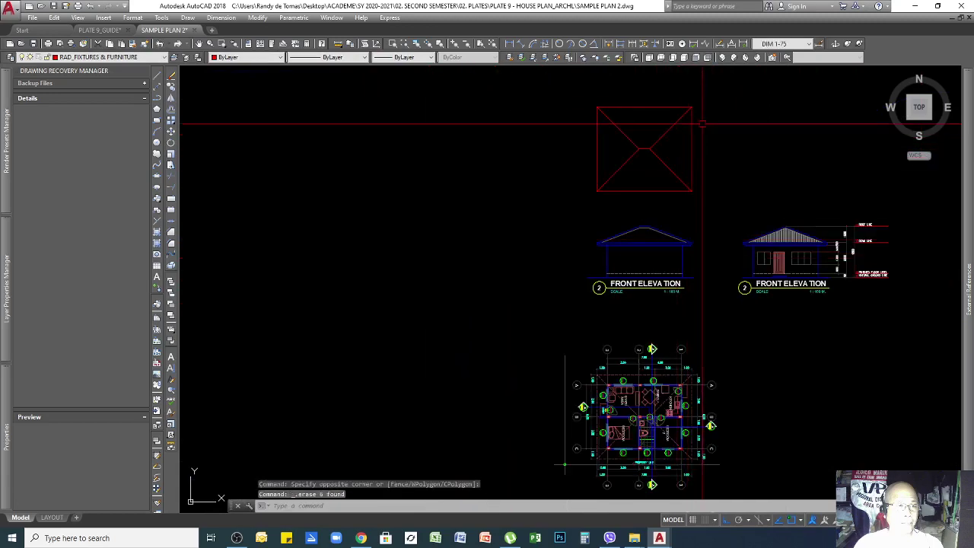
{"action": "left_click", "coordinate": [698, 82]}
{"action": "left_click", "coordinate": [594, 191]}
{"action": "key", "text": "Delete"}
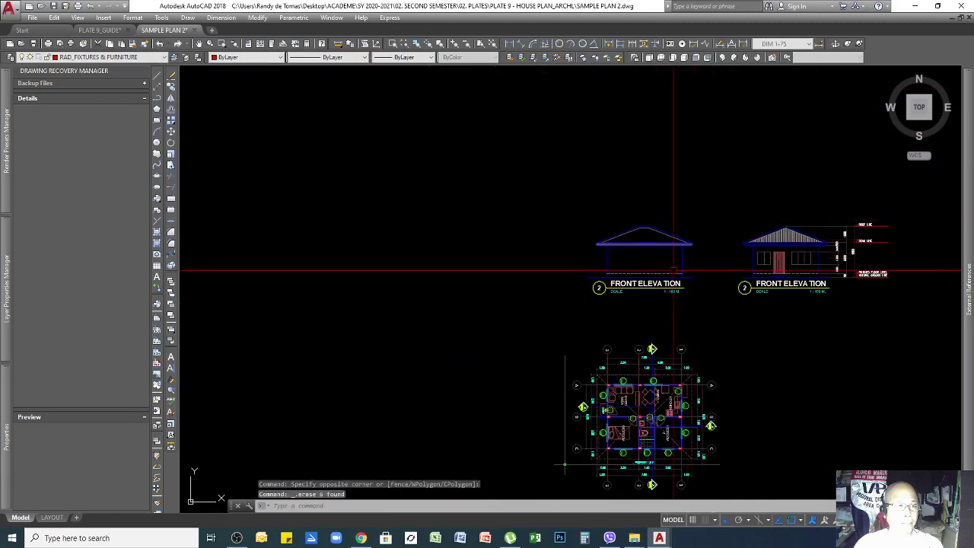
Step: Hatch the area inside the copied elevation's inner roof outline with ANSI31 at angle 45 and scale 10000
{"action": "scroll", "coordinate": [674, 266], "scroll_direction": "up", "scroll_amount": 3}
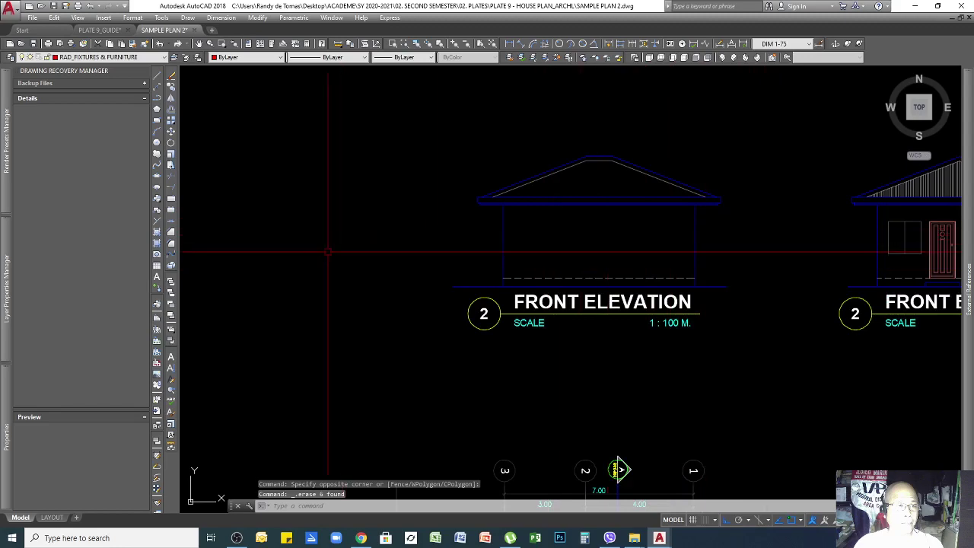
{"action": "left_click", "coordinate": [157, 234]}
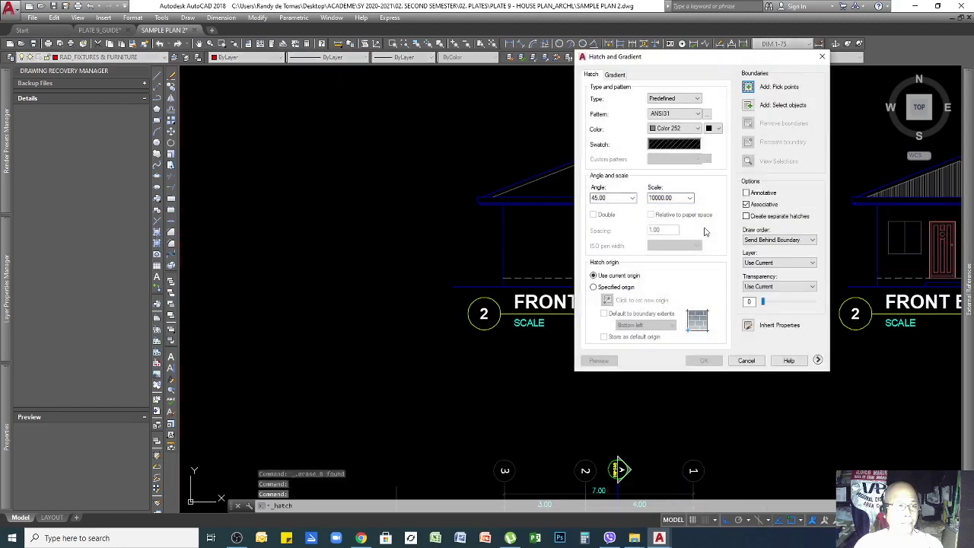
{"action": "left_click", "coordinate": [748, 87]}
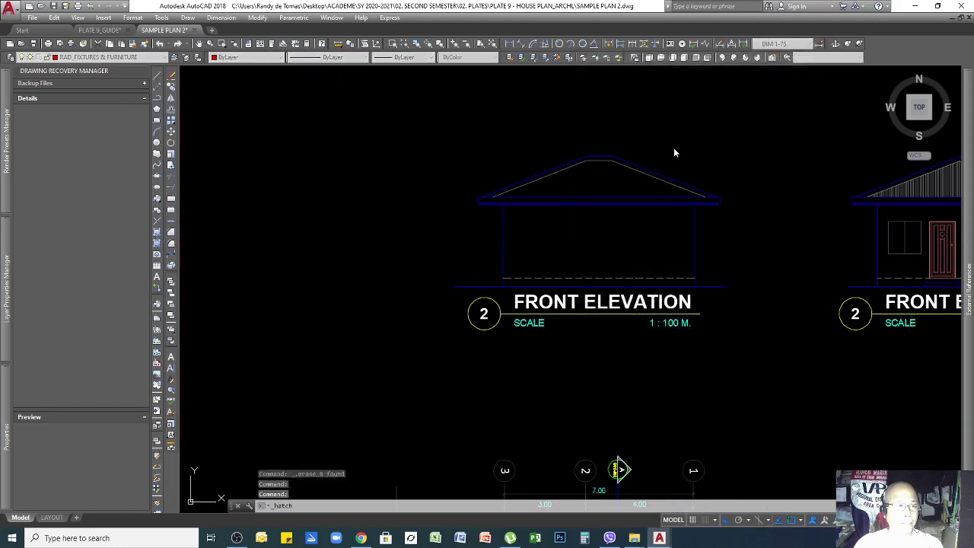
{"action": "left_click", "coordinate": [598, 182]}
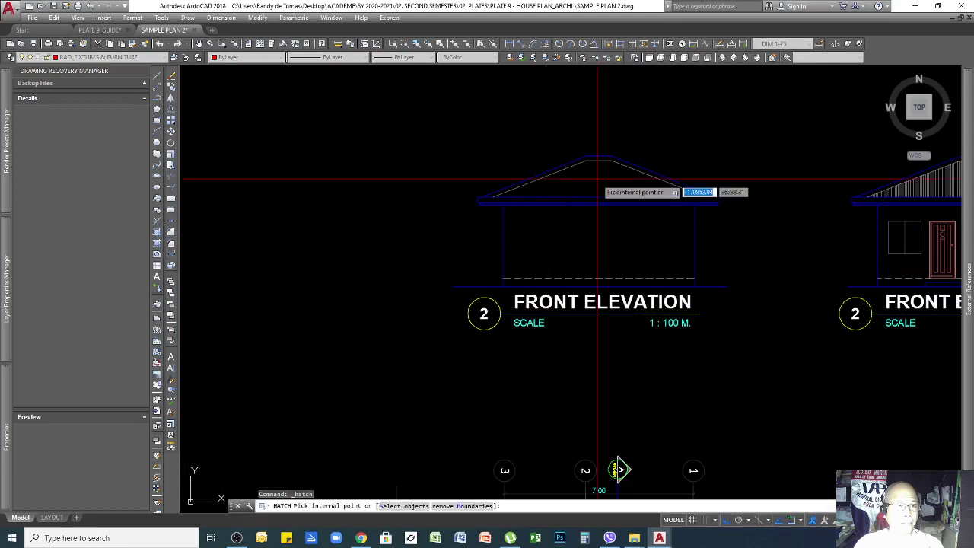
{"action": "key", "text": "Return"}
{"action": "key", "text": "Return"}
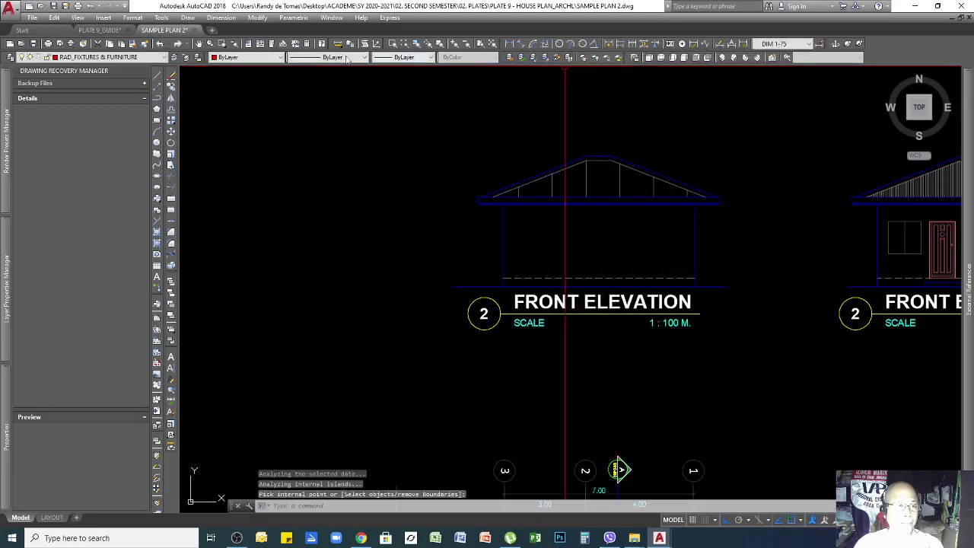
Step: Match the new roof hatch's properties to the original front elevation's roof hatch
{"action": "left_click", "coordinate": [132, 43]}
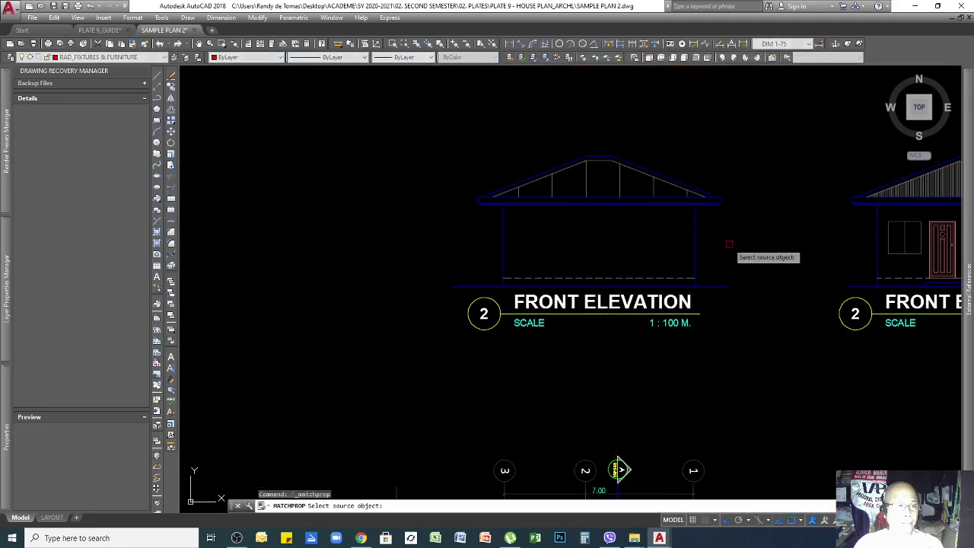
{"action": "left_click", "coordinate": [936, 181]}
{"action": "left_click", "coordinate": [630, 177]}
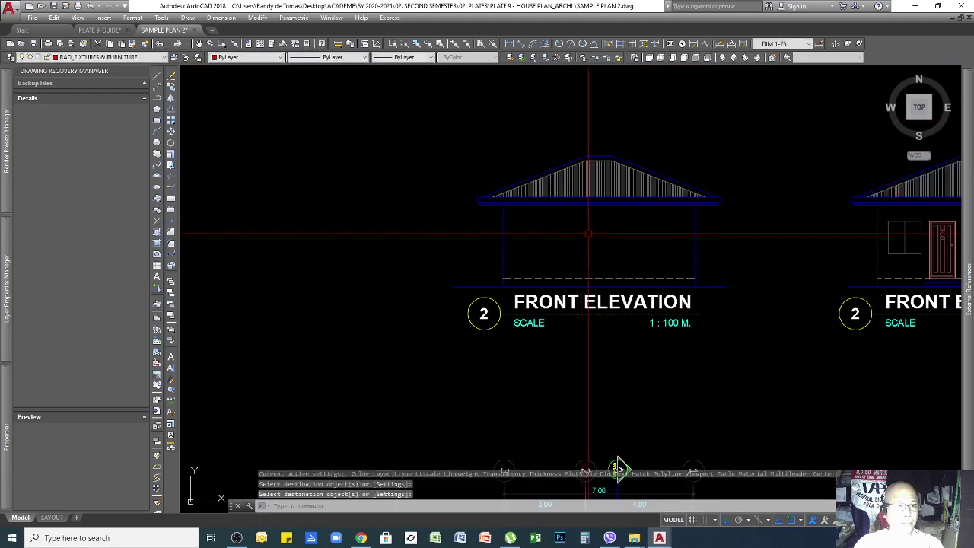
Step: Change the copied elevation's title to RIGHT SIDE ELEVATION
{"action": "scroll", "coordinate": [583, 272], "scroll_direction": "down", "scroll_amount": 4}
{"action": "scroll", "coordinate": [564, 271], "scroll_direction": "up", "scroll_amount": 4}
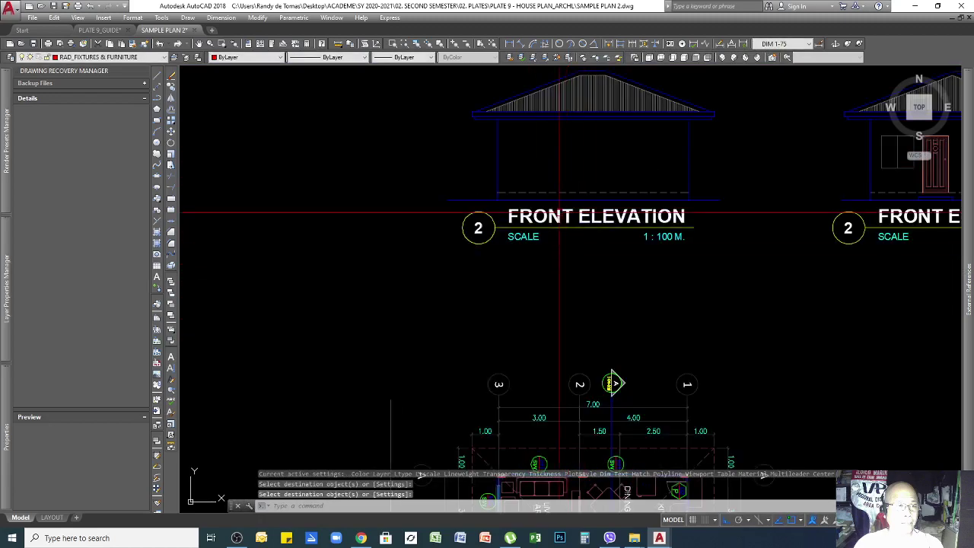
{"action": "key", "text": "Escape"}
{"action": "double_click", "coordinate": [559, 218]}
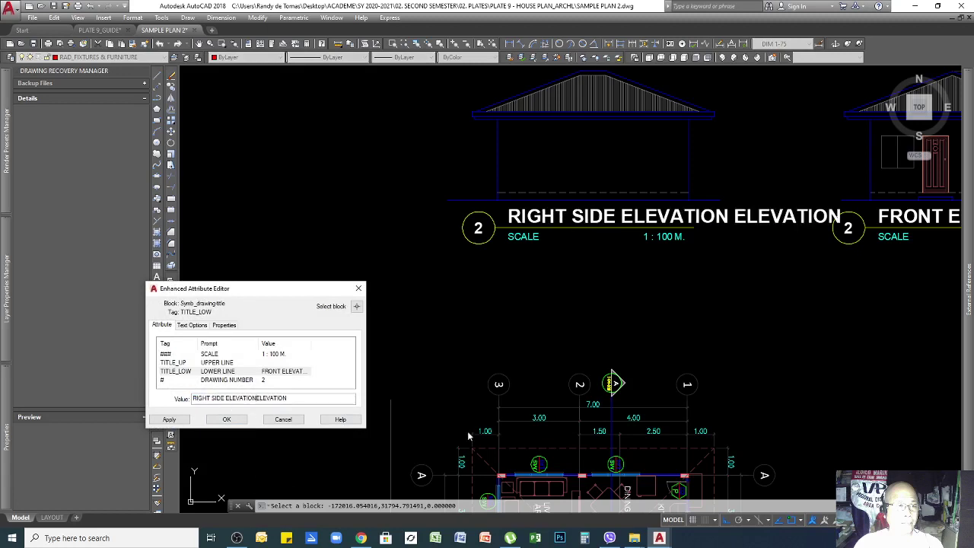
{"action": "left_click", "coordinate": [237, 423]}
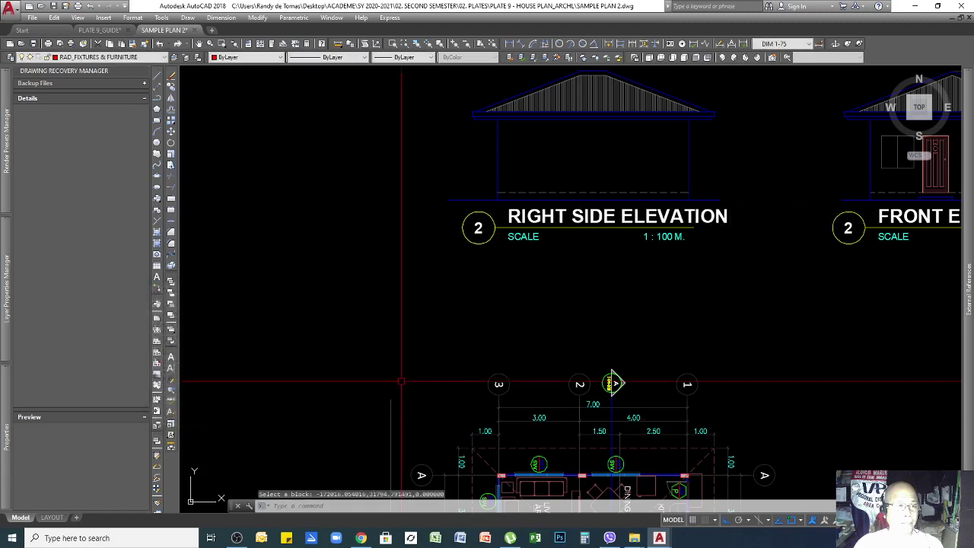
Step: Lengthen the underline of the right side elevation's title to fit its text, and set its drawing number to 3
{"action": "left_click", "coordinate": [692, 227]}
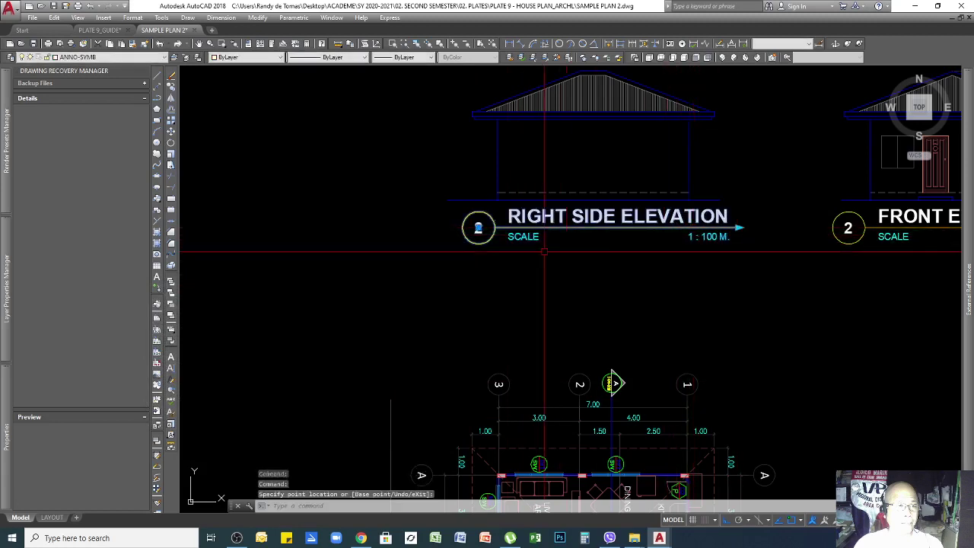
{"action": "key", "text": "Escape"}
{"action": "double_click", "coordinate": [479, 229]}
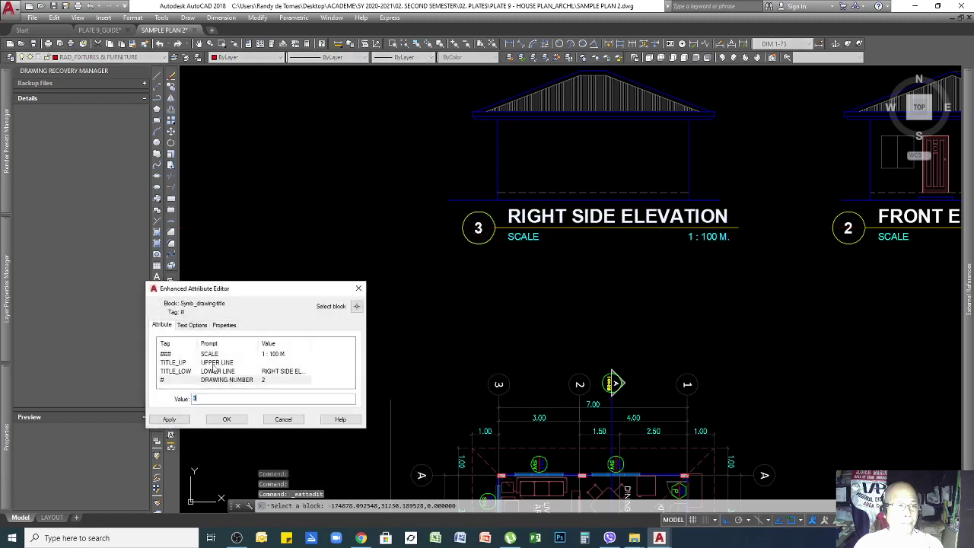
{"action": "left_click", "coordinate": [239, 421]}
Step: Move the titles of both the right side and front elevations straight down, widening the gap below their ground lines
{"action": "scroll", "coordinate": [562, 240], "scroll_direction": "down", "scroll_amount": 4}
{"action": "scroll", "coordinate": [694, 243], "scroll_direction": "up", "scroll_amount": 5}
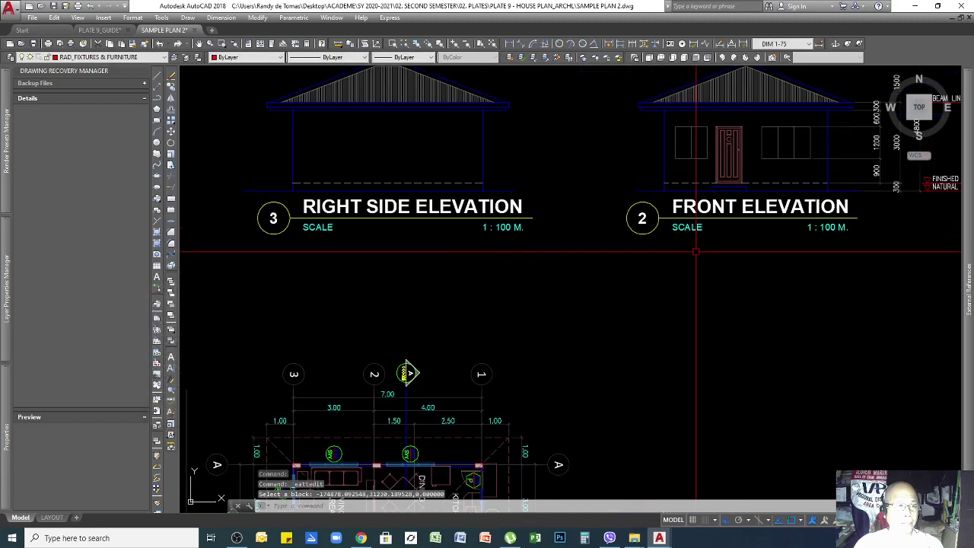
{"action": "left_click", "coordinate": [861, 204]}
{"action": "left_click", "coordinate": [326, 249]}
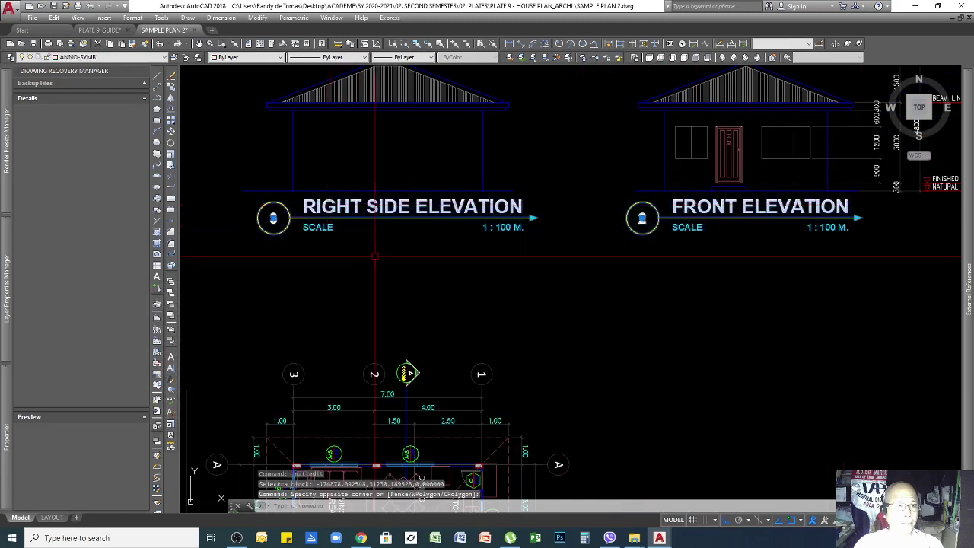
{"action": "type", "text": "m"}
{"action": "key", "text": "space"}
{"action": "left_click", "coordinate": [470, 245]}
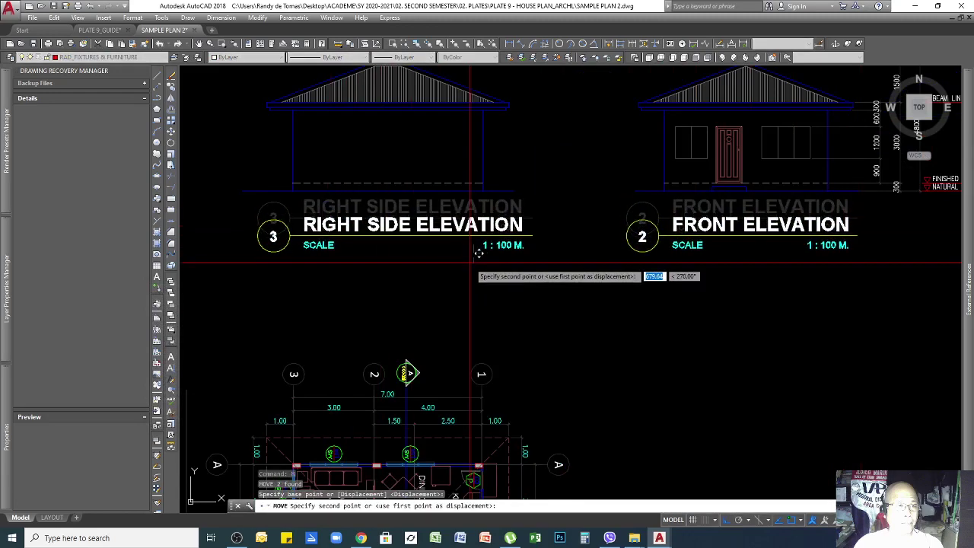
{"action": "left_click", "coordinate": [471, 263]}
Step: Shift the right side elevation's title slightly left so it sits centred beneath its drawing
{"action": "left_click", "coordinate": [537, 196]}
{"action": "left_click", "coordinate": [502, 251]}
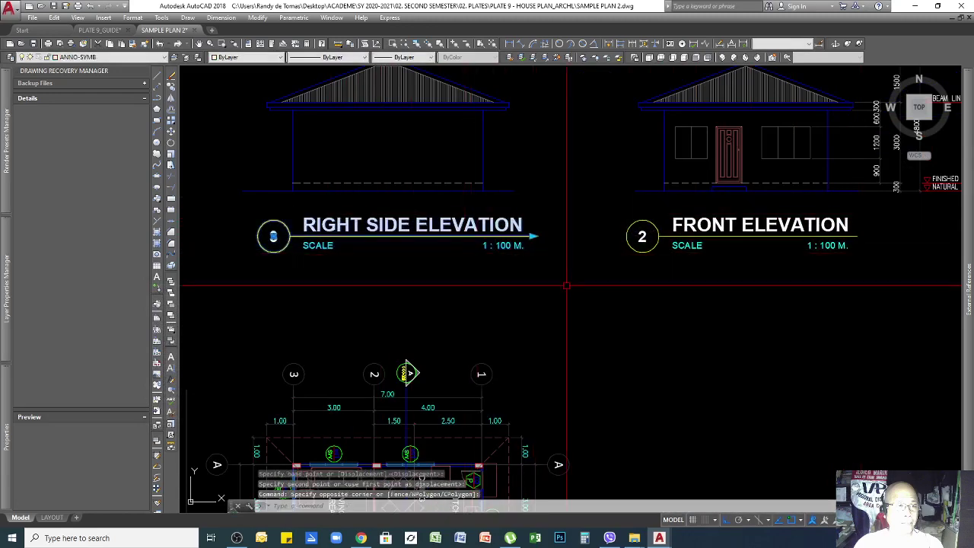
{"action": "type", "text": "m"}
{"action": "key", "text": "space"}
{"action": "left_click", "coordinate": [565, 293]}
{"action": "left_click", "coordinate": [562, 284]}
Step: Draw vertical construction lines through both edges of Bedroom 2's W2 window and the bathroom's W4 window on the plan's property-line wall
{"action": "scroll", "coordinate": [570, 298], "scroll_direction": "down", "scroll_amount": 5}
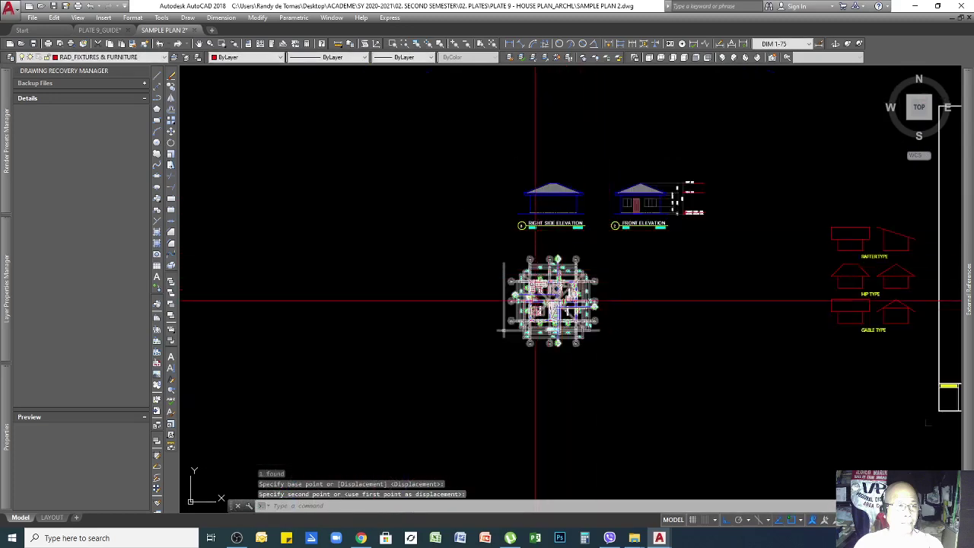
{"action": "scroll", "coordinate": [675, 348], "scroll_direction": "up", "scroll_amount": 3}
{"action": "scroll", "coordinate": [705, 262], "scroll_direction": "down", "scroll_amount": 2}
{"action": "scroll", "coordinate": [705, 262], "scroll_direction": "up", "scroll_amount": 3}
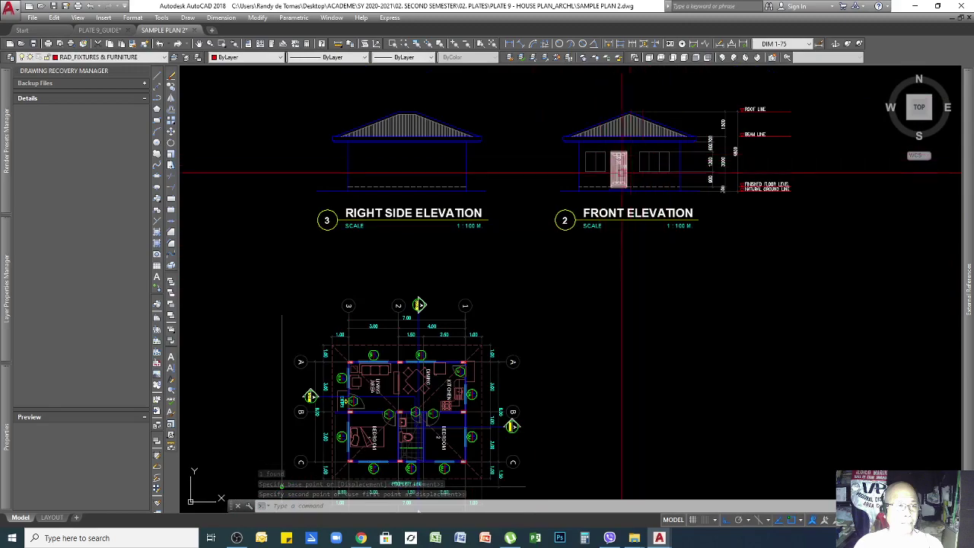
{"action": "scroll", "coordinate": [670, 180], "scroll_direction": "down", "scroll_amount": 2}
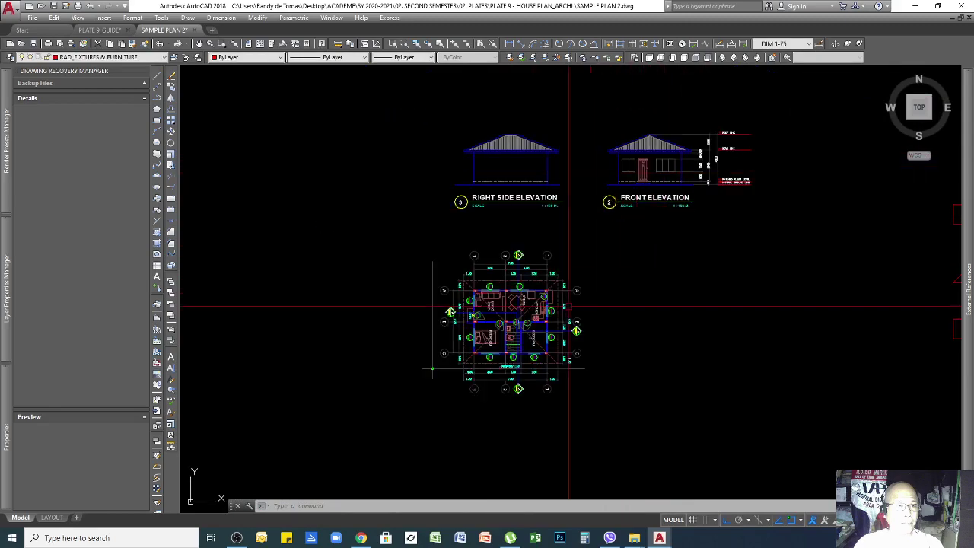
{"action": "scroll", "coordinate": [543, 347], "scroll_direction": "up", "scroll_amount": 6}
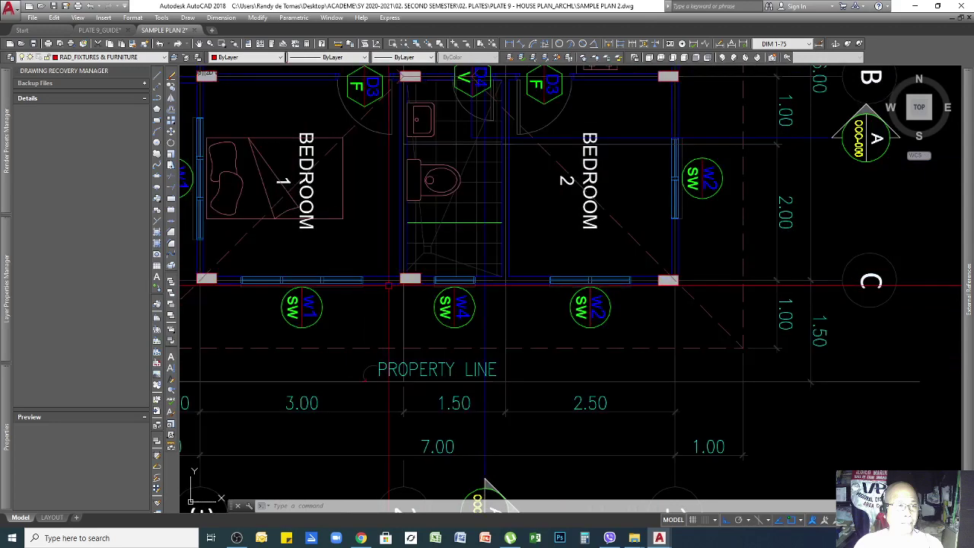
{"action": "type", "text": "l"}
{"action": "key", "text": "Return"}
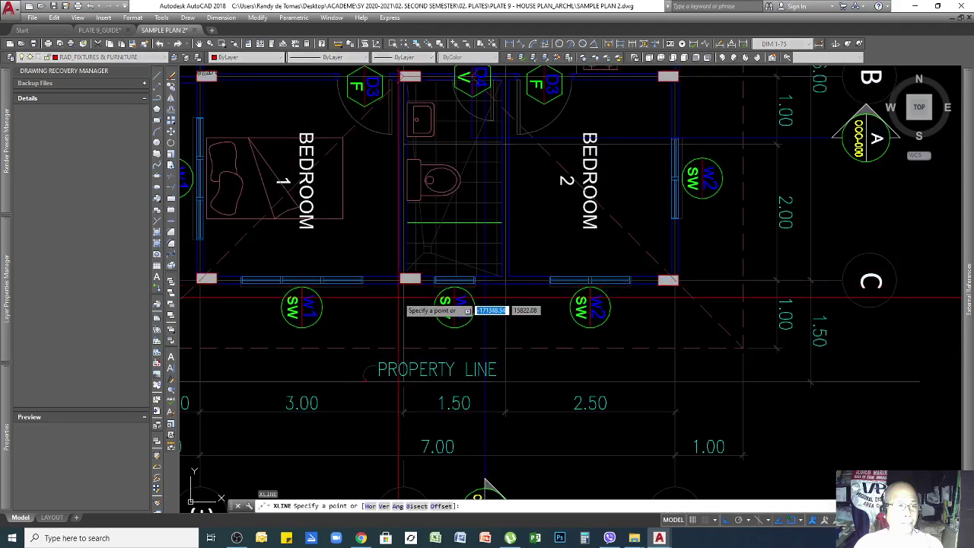
{"action": "key", "text": "Return"}
{"action": "scroll", "coordinate": [594, 304], "scroll_direction": "up", "scroll_amount": 2}
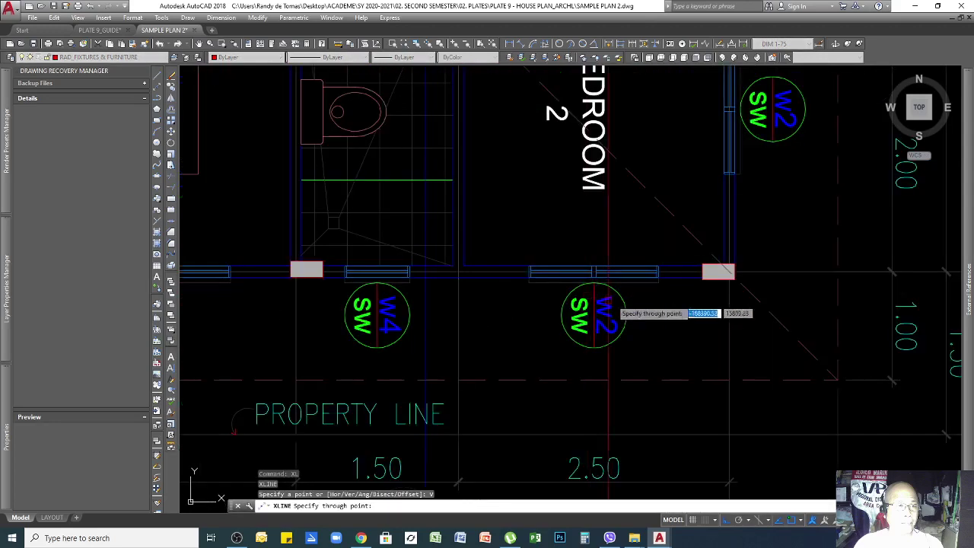
{"action": "left_click", "coordinate": [659, 288]}
{"action": "left_click", "coordinate": [529, 282]}
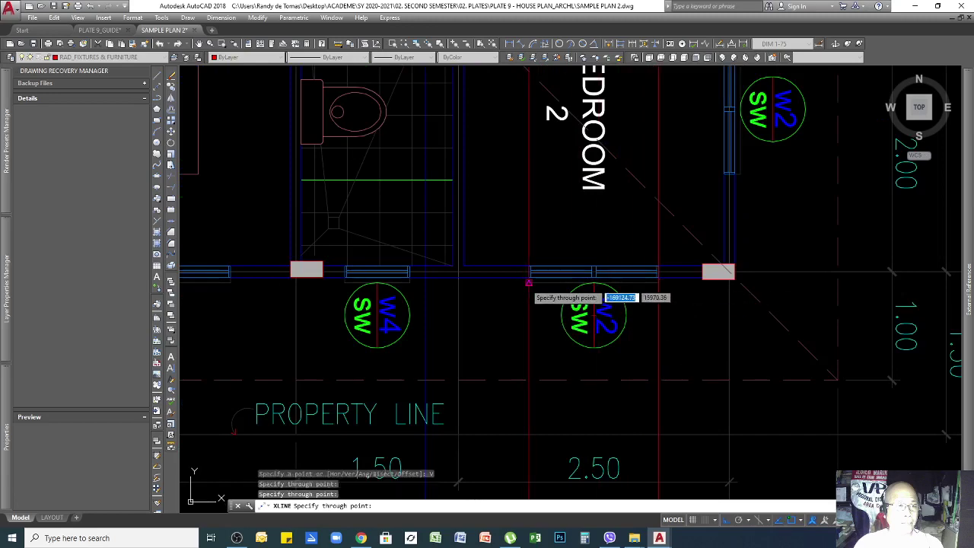
{"action": "left_click", "coordinate": [411, 283]}
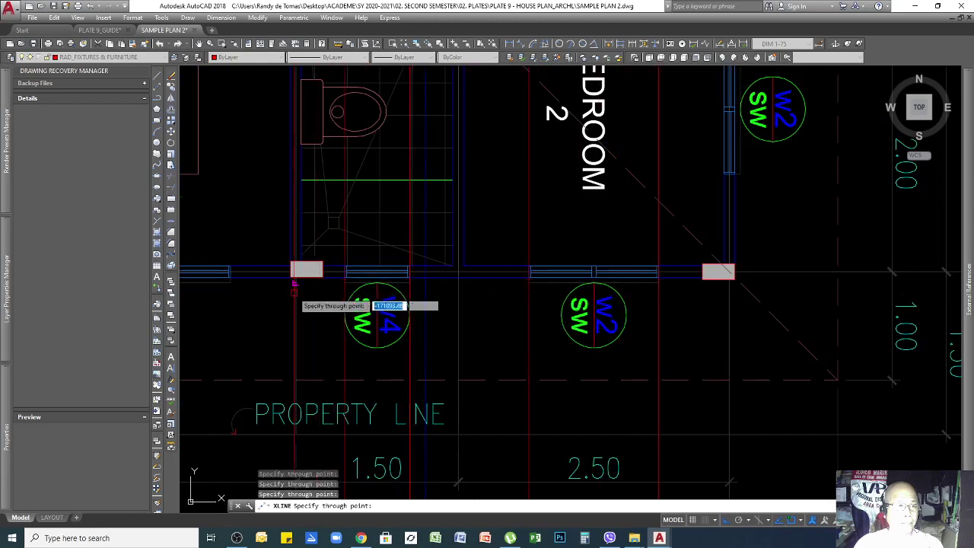
Step: Add vertical construction lines through both edges of Bedroom 1's W1 window on the same wall
{"action": "scroll", "coordinate": [404, 288], "scroll_direction": "down", "scroll_amount": 4}
{"action": "scroll", "coordinate": [413, 290], "scroll_direction": "up", "scroll_amount": 4}
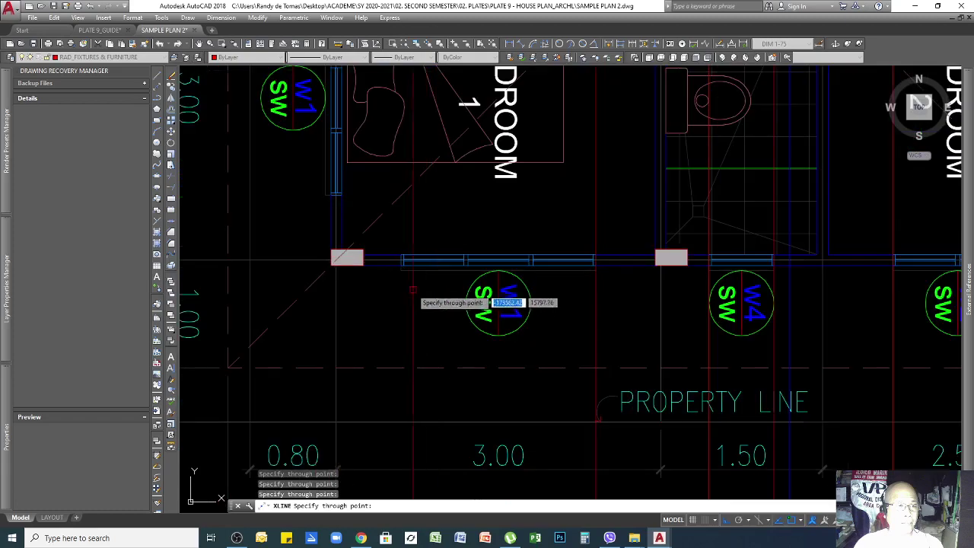
{"action": "left_click", "coordinate": [402, 270]}
{"action": "key", "text": "Return"}
Step: Copy the front elevation's two-panel window horizontally onto the right side elevation, fitting it between the W2 construction lines
{"action": "scroll", "coordinate": [503, 342], "scroll_direction": "down", "scroll_amount": 3}
{"action": "scroll", "coordinate": [550, 338], "scroll_direction": "up", "scroll_amount": 2}
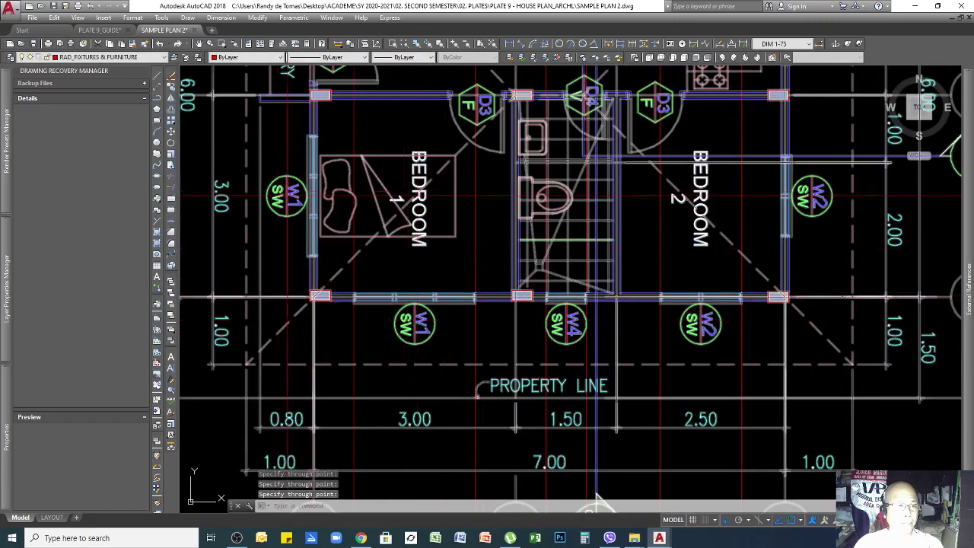
{"action": "scroll", "coordinate": [598, 499], "scroll_direction": "down", "scroll_amount": 5}
{"action": "scroll", "coordinate": [427, 228], "scroll_direction": "up", "scroll_amount": 4}
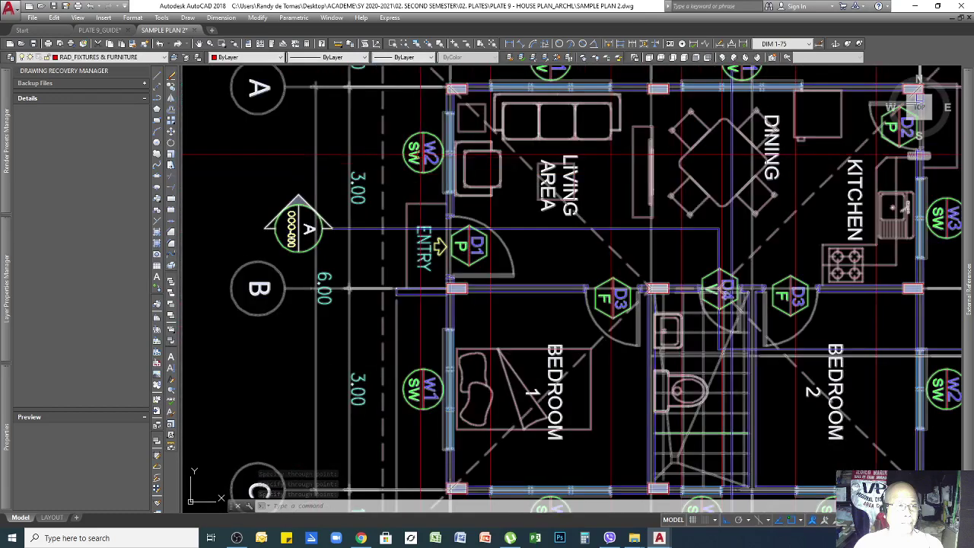
{"action": "scroll", "coordinate": [495, 357], "scroll_direction": "down", "scroll_amount": 5}
{"action": "scroll", "coordinate": [495, 356], "scroll_direction": "down", "scroll_amount": 2}
{"action": "scroll", "coordinate": [775, 257], "scroll_direction": "up", "scroll_amount": 7}
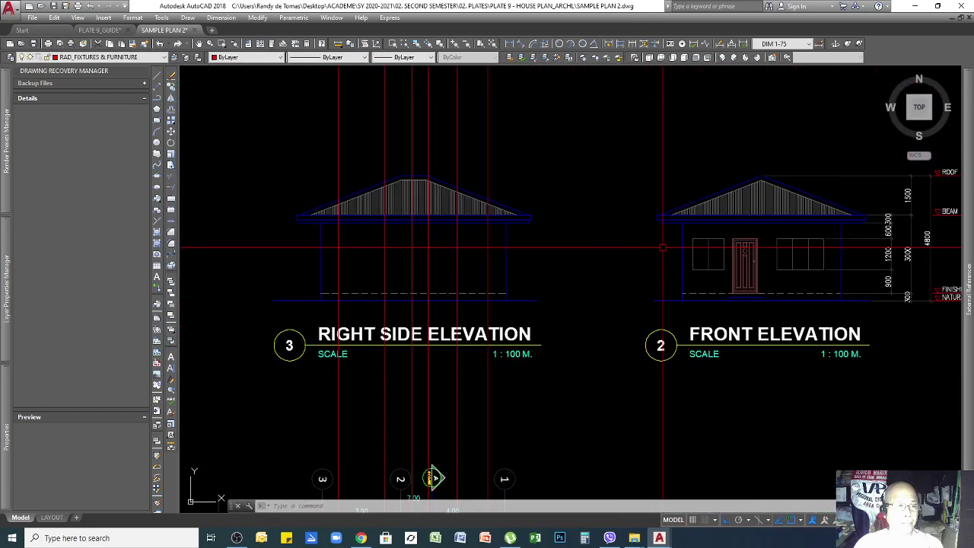
{"action": "scroll", "coordinate": [775, 257], "scroll_direction": "up", "scroll_amount": 2}
{"action": "left_click", "coordinate": [584, 235]}
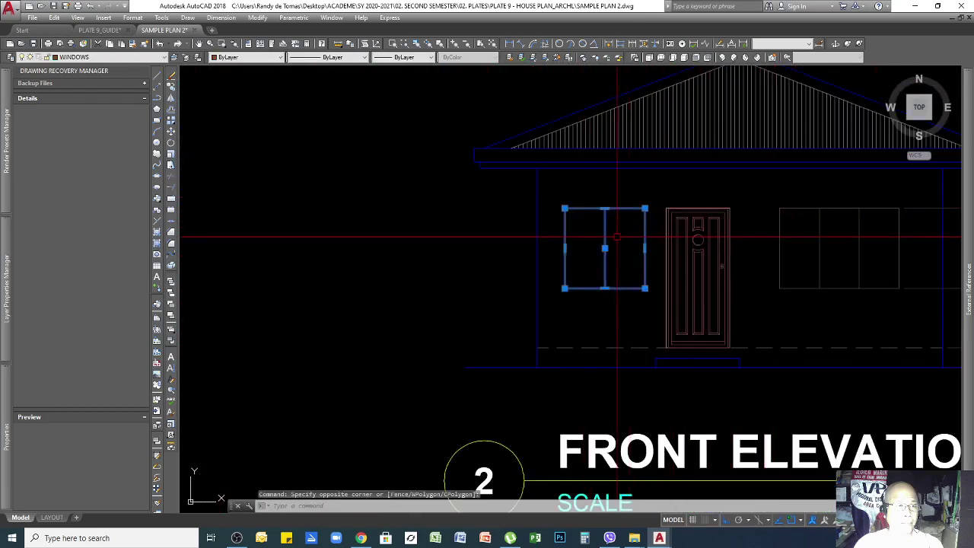
{"action": "type", "text": "o"}
{"action": "key", "text": "Return"}
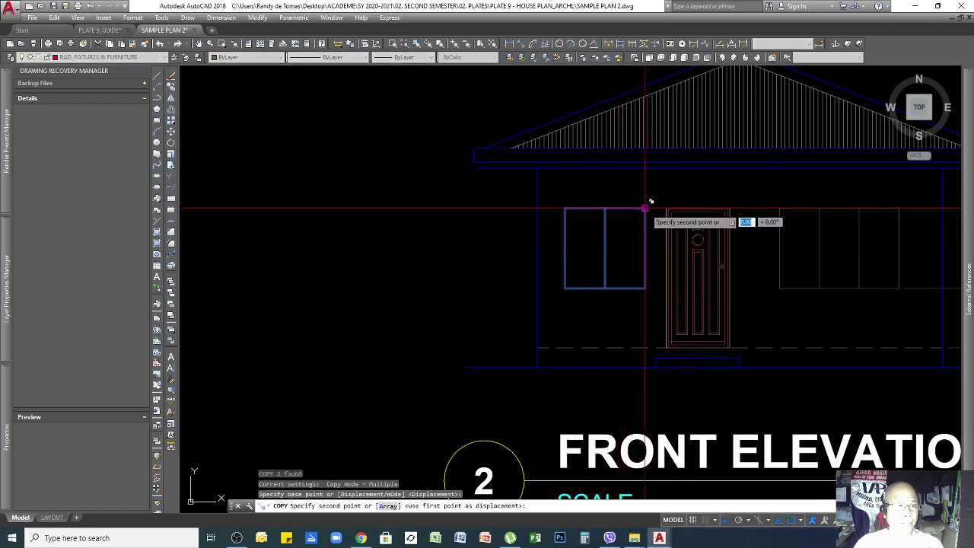
{"action": "scroll", "coordinate": [651, 202], "scroll_direction": "down", "scroll_amount": 3}
{"action": "scroll", "coordinate": [759, 226], "scroll_direction": "up", "scroll_amount": 4}
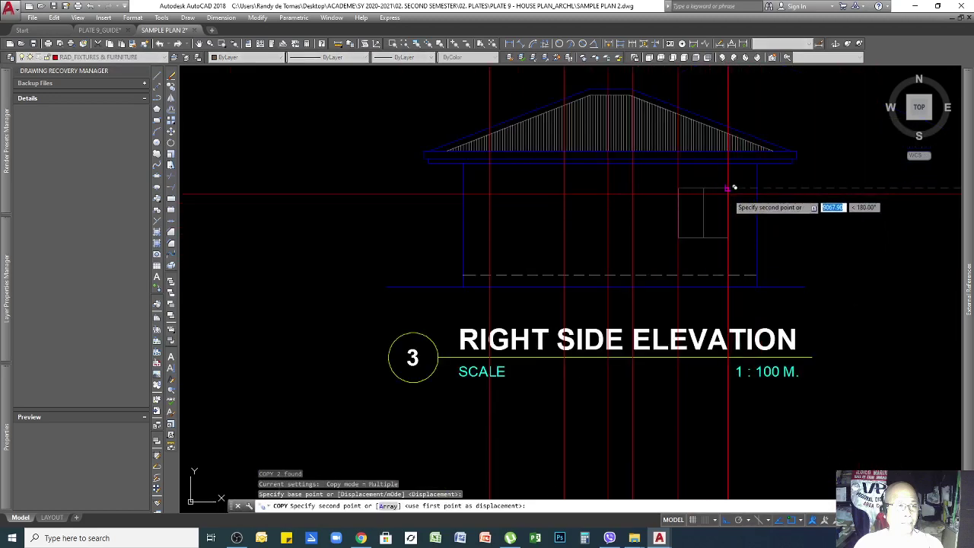
{"action": "left_click", "coordinate": [667, 198]}
{"action": "key", "text": "Return"}
Step: Copy the front elevation's three-panel window horizontally onto the right side elevation, fitting it between the W1 construction lines
{"action": "scroll", "coordinate": [607, 445], "scroll_direction": "down", "scroll_amount": 2}
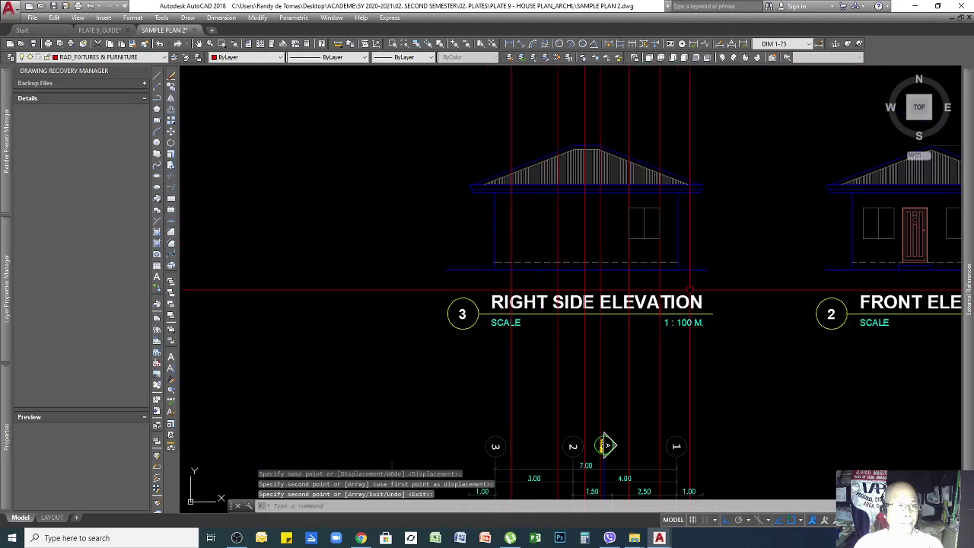
{"action": "scroll", "coordinate": [814, 224], "scroll_direction": "down", "scroll_amount": 2}
{"action": "scroll", "coordinate": [864, 202], "scroll_direction": "up", "scroll_amount": 2}
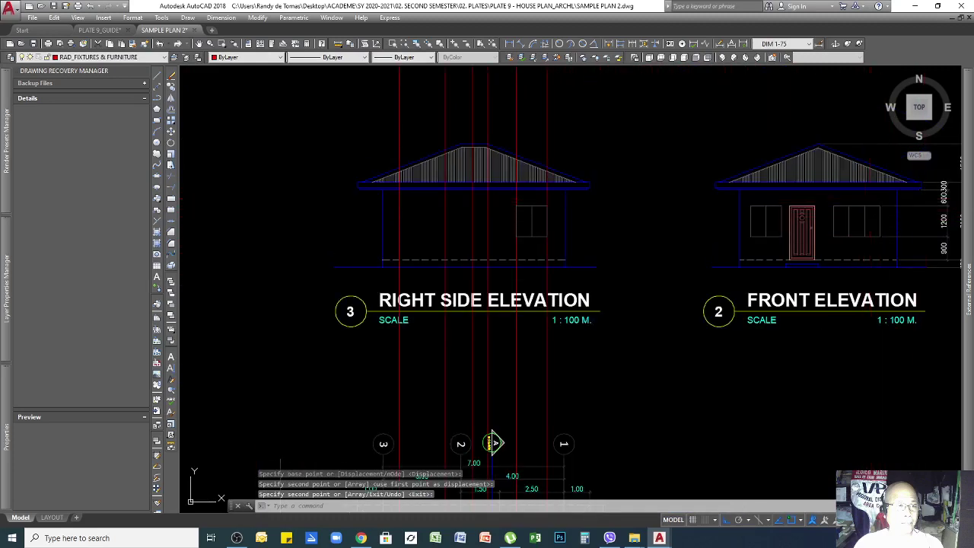
{"action": "type", "text": "co"}
{"action": "key", "text": "Return"}
{"action": "left_click", "coordinate": [834, 205]}
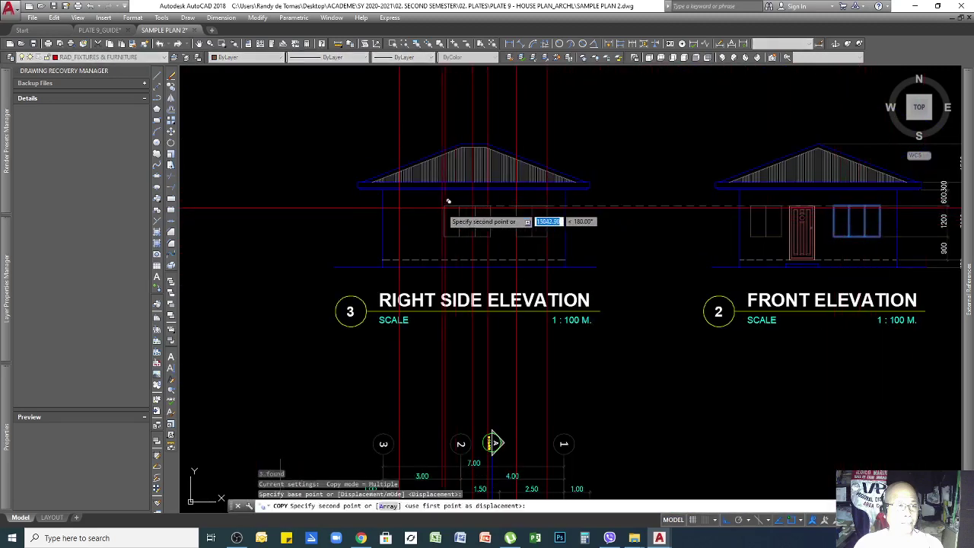
{"action": "left_click", "coordinate": [479, 204]}
{"action": "scroll", "coordinate": [478, 206], "scroll_direction": "up", "scroll_amount": 4}
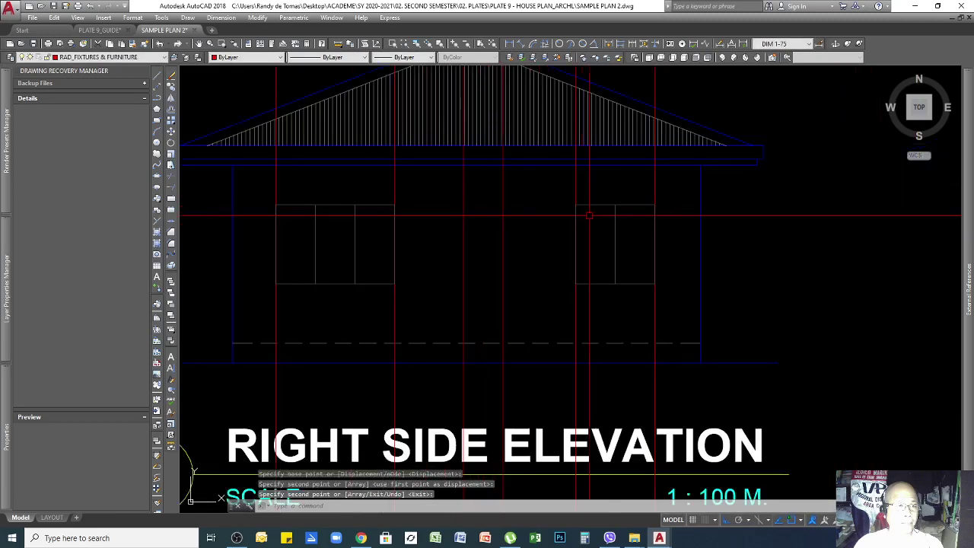
Step: Draw a horizontal guide line from the two-panel window's upper inner corner across both W4 construction lines
{"action": "key", "text": "Escape"}
{"action": "type", "text": "l"}
{"action": "key", "text": "Return"}
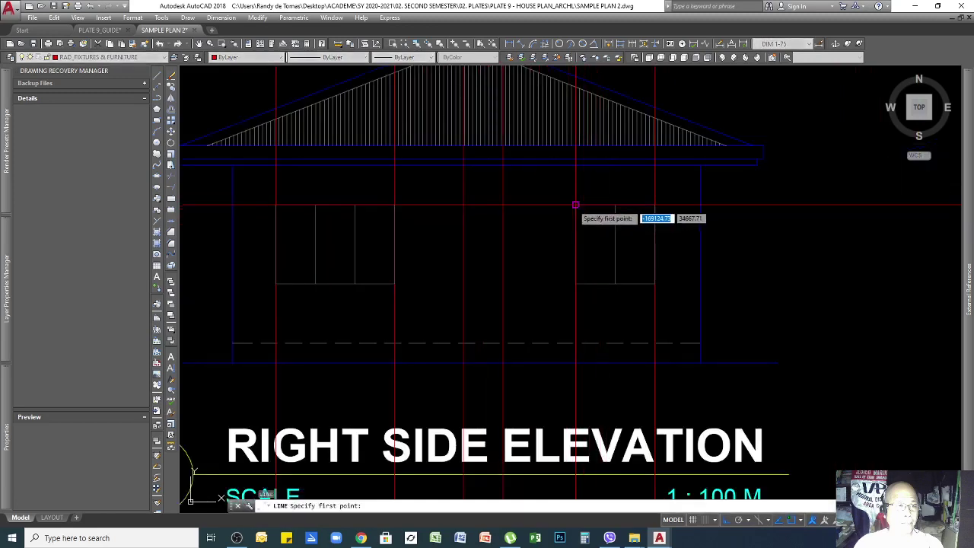
{"action": "left_click", "coordinate": [576, 206]}
{"action": "left_click", "coordinate": [431, 205]}
{"action": "key", "text": "Return"}
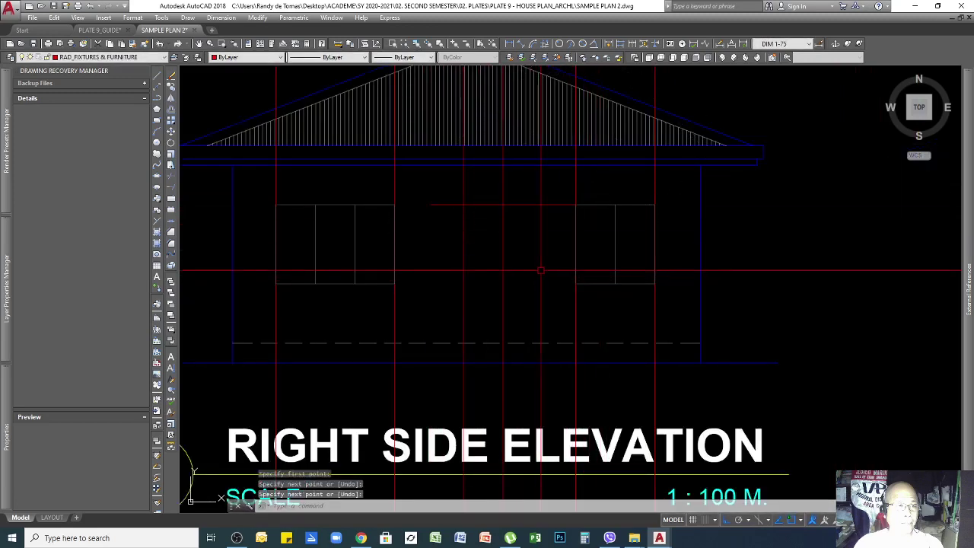
Step: Offset the horizontal guide line 400 downward to mark the W4 window's sill
{"action": "key", "text": "Return"}
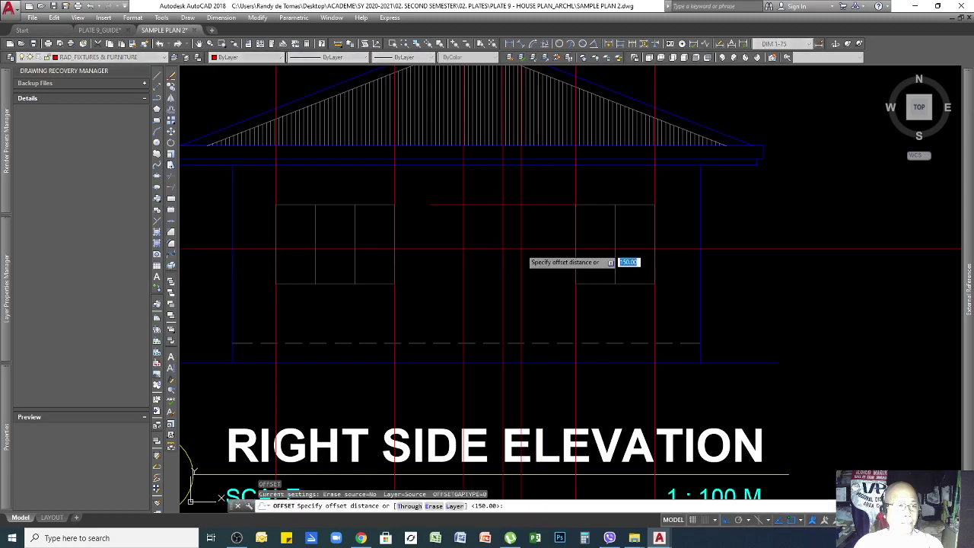
{"action": "type", "text": "400"}
{"action": "key", "text": "Return"}
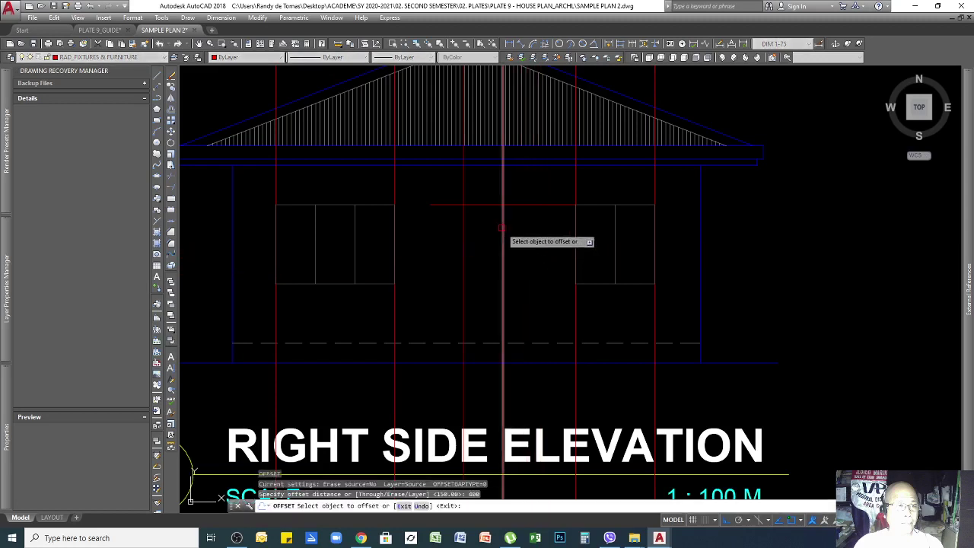
{"action": "left_click", "coordinate": [443, 205]}
{"action": "left_click", "coordinate": [443, 222]}
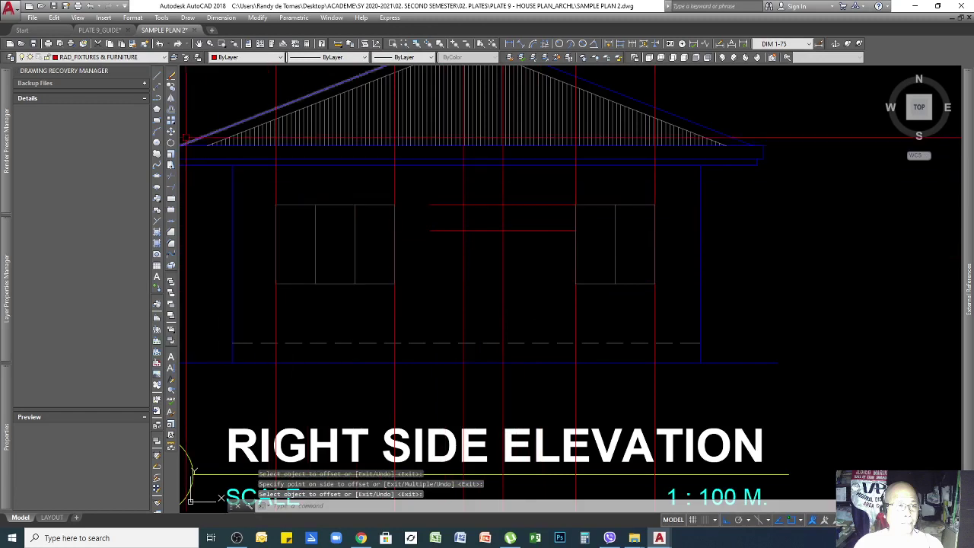
Step: Draw the W4 window as a rectangle between its two construction lines and the two horizontal guide lines
{"action": "left_click", "coordinate": [158, 122]}
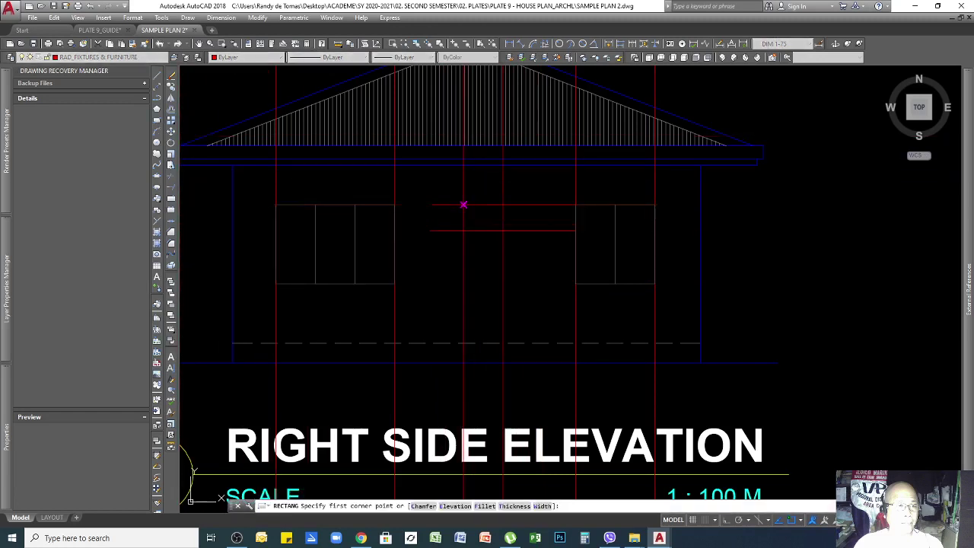
{"action": "left_click", "coordinate": [503, 230]}
{"action": "key", "text": "Escape"}
Step: Erase the two horizontal guide lines and the two W4 construction lines around the new small window
{"action": "left_click", "coordinate": [558, 184]}
{"action": "left_click", "coordinate": [546, 283]}
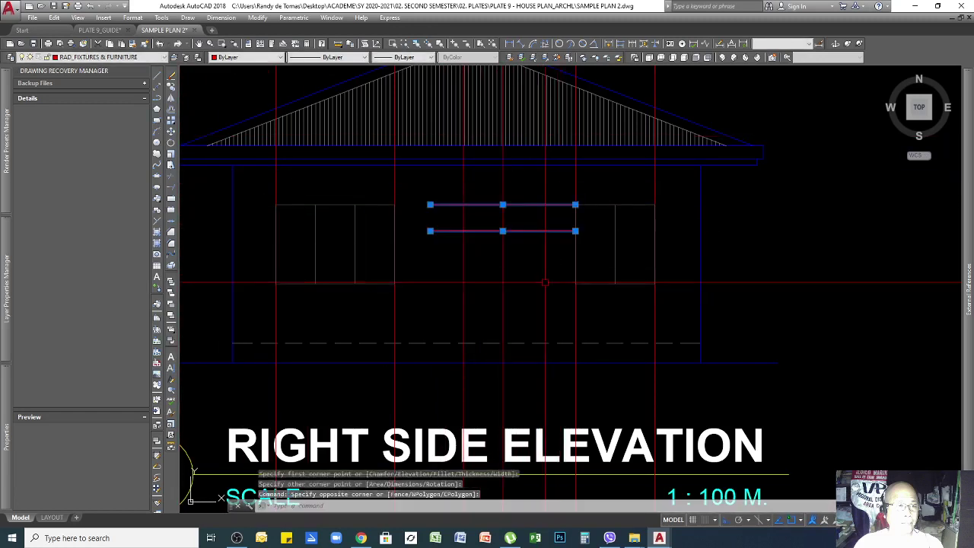
{"action": "key", "text": "Delete"}
{"action": "left_click", "coordinate": [518, 263]}
{"action": "left_click", "coordinate": [450, 268]}
{"action": "left_click", "coordinate": [450, 267]}
{"action": "key", "text": "Delete"}
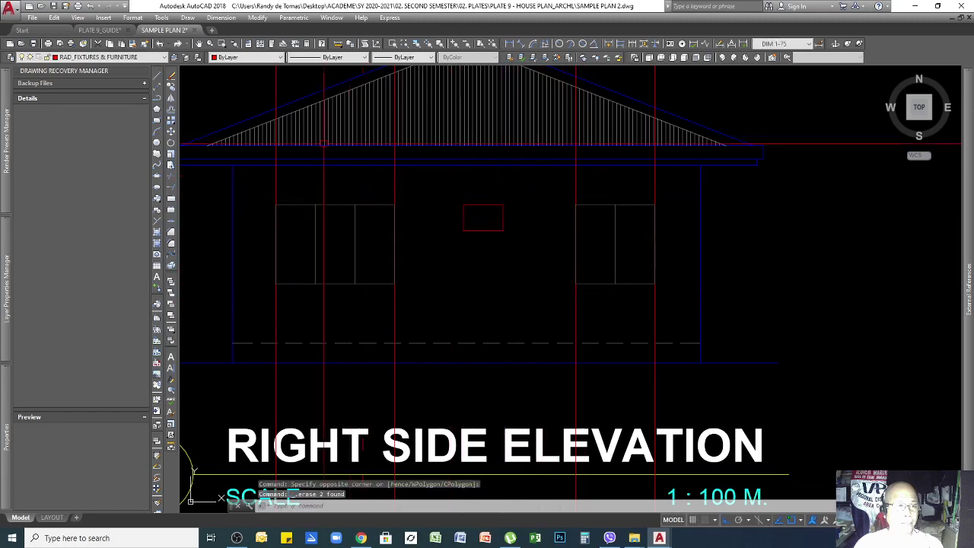
Step: Match the small window rectangle's properties to the three-panel window
{"action": "left_click", "coordinate": [132, 44]}
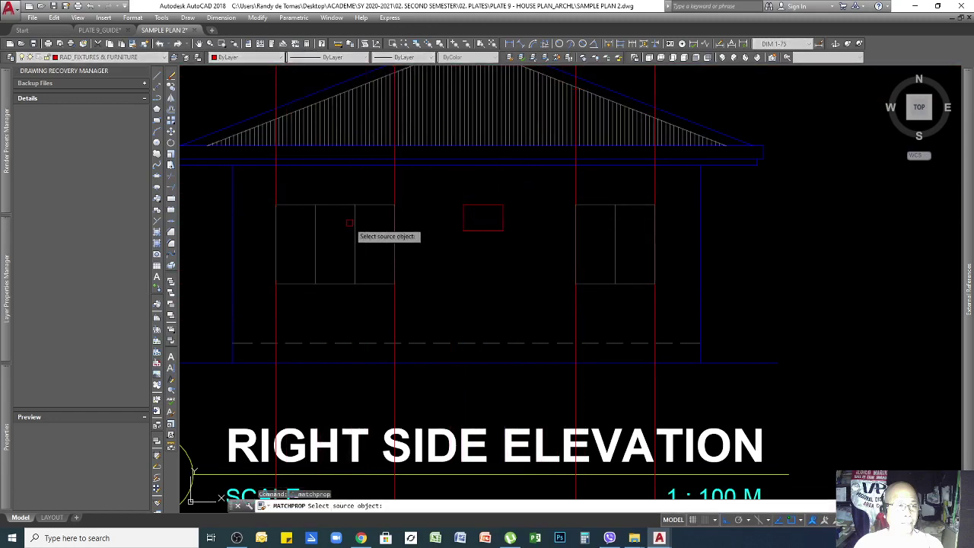
{"action": "left_click", "coordinate": [355, 226]}
{"action": "left_click", "coordinate": [498, 198]}
{"action": "left_click", "coordinate": [470, 222]}
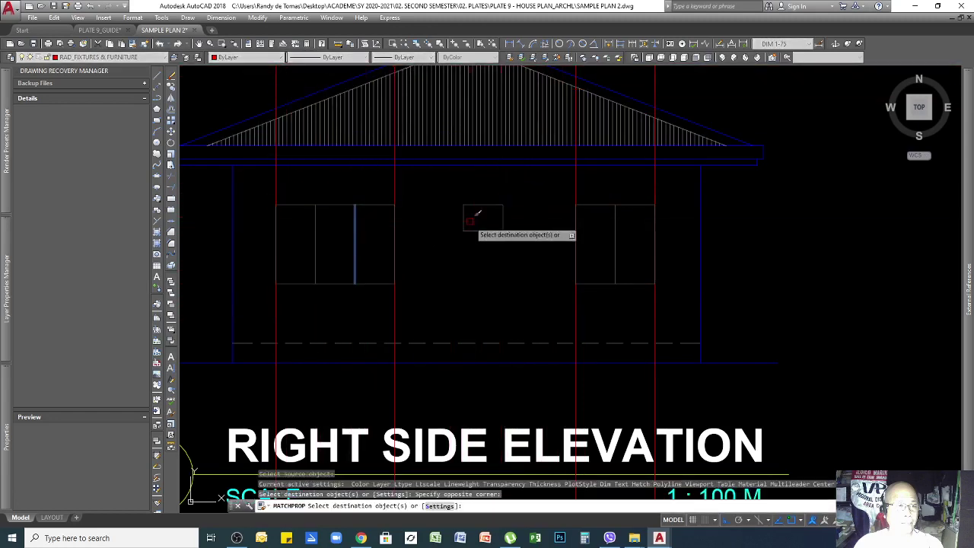
Step: Erase the four remaining vertical construction lines of windows W1 and W2
{"action": "scroll", "coordinate": [500, 247], "scroll_direction": "down", "scroll_amount": 6}
{"action": "left_click", "coordinate": [472, 175]}
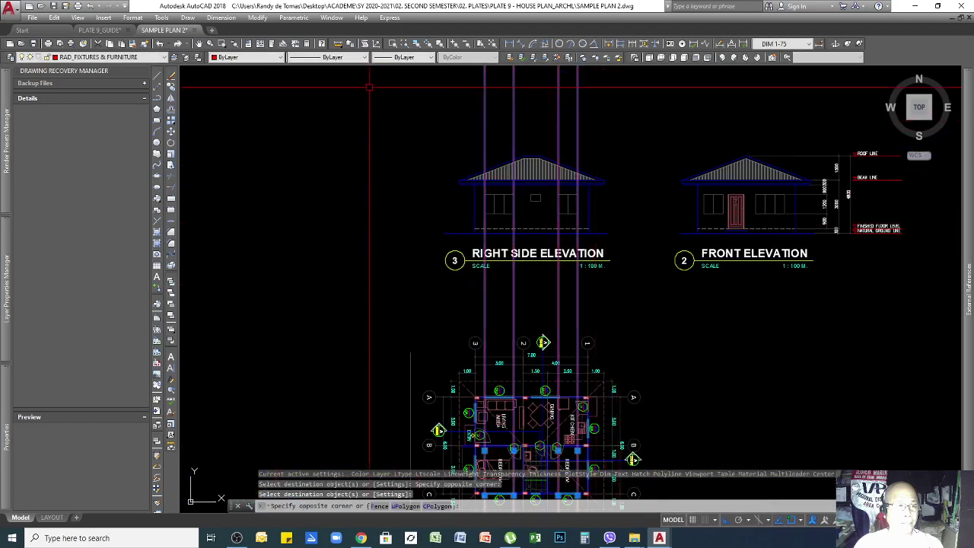
{"action": "left_click", "coordinate": [594, 198]}
{"action": "key", "text": "Delete"}
{"action": "scroll", "coordinate": [613, 241], "scroll_direction": "up", "scroll_amount": 3}
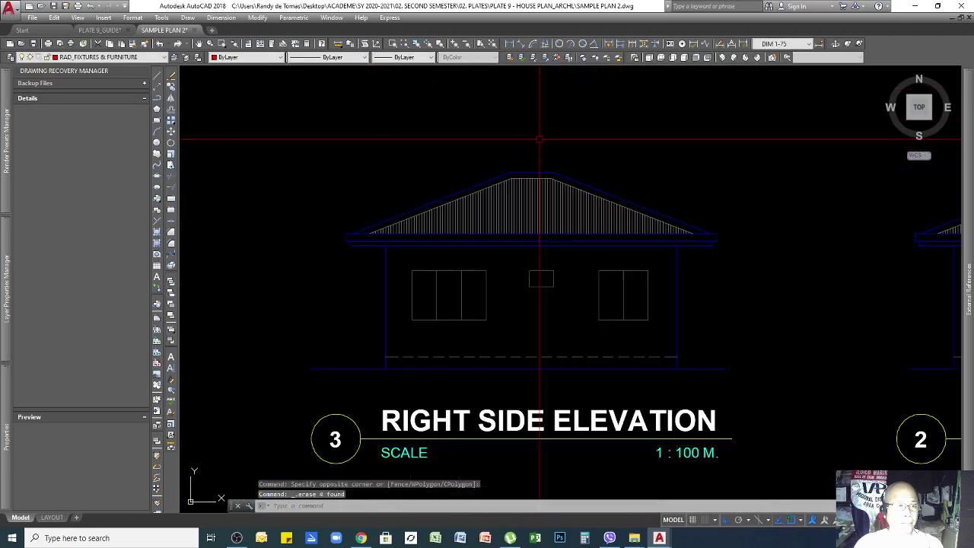
Step: Copy the ROOF LINE label of the front elevation horizontally to the left, beside the upper end of the height dimensions
{"action": "scroll", "coordinate": [613, 240], "scroll_direction": "down", "scroll_amount": 3}
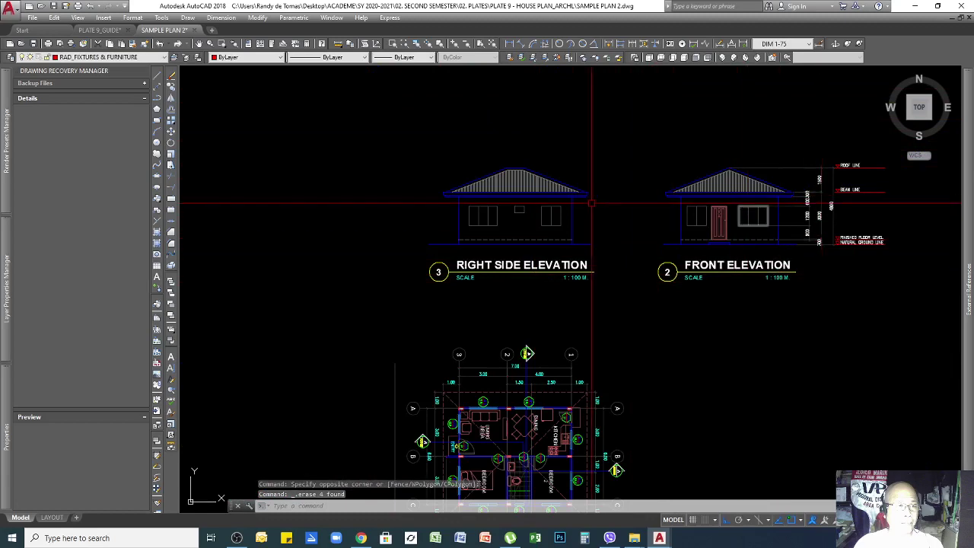
{"action": "scroll", "coordinate": [593, 203], "scroll_direction": "up", "scroll_amount": 4}
{"action": "scroll", "coordinate": [517, 218], "scroll_direction": "down", "scroll_amount": 4}
{"action": "scroll", "coordinate": [487, 228], "scroll_direction": "up", "scroll_amount": 3}
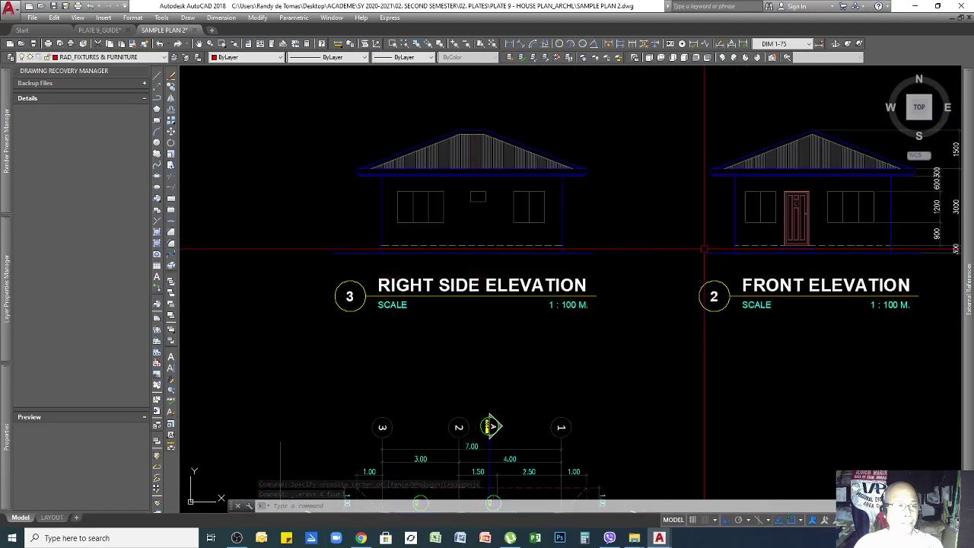
{"action": "scroll", "coordinate": [609, 236], "scroll_direction": "down", "scroll_amount": 4}
{"action": "scroll", "coordinate": [754, 214], "scroll_direction": "up", "scroll_amount": 4}
{"action": "left_click", "coordinate": [792, 156]}
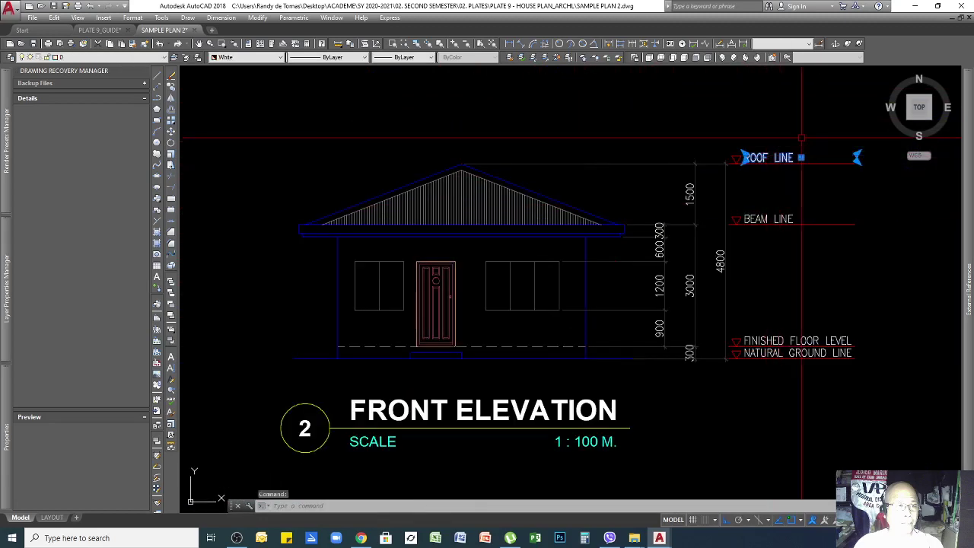
{"action": "key", "text": "Return"}
{"action": "left_click", "coordinate": [794, 102]}
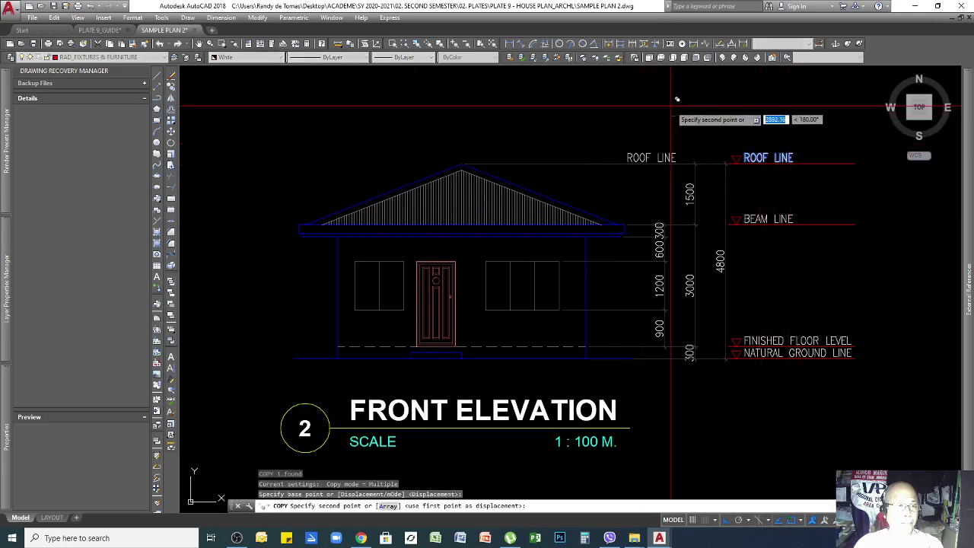
{"action": "left_click", "coordinate": [682, 139]}
Step: Move the copied ROOF LINE label straight up, clear of the roof extension line
{"action": "left_click", "coordinate": [670, 154]}
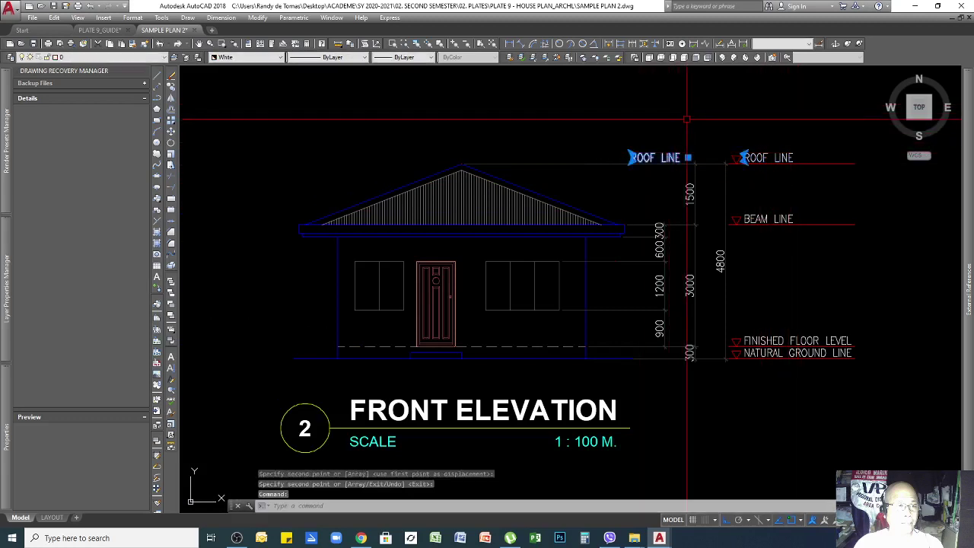
{"action": "type", "text": "m"}
{"action": "key", "text": "Return"}
{"action": "left_click", "coordinate": [664, 120]}
{"action": "left_click", "coordinate": [685, 85]}
Step: Change the copied label's text to LONGSPAN METAL ROOFING and widen its text frame so it fits on one line
{"action": "double_click", "coordinate": [657, 132]}
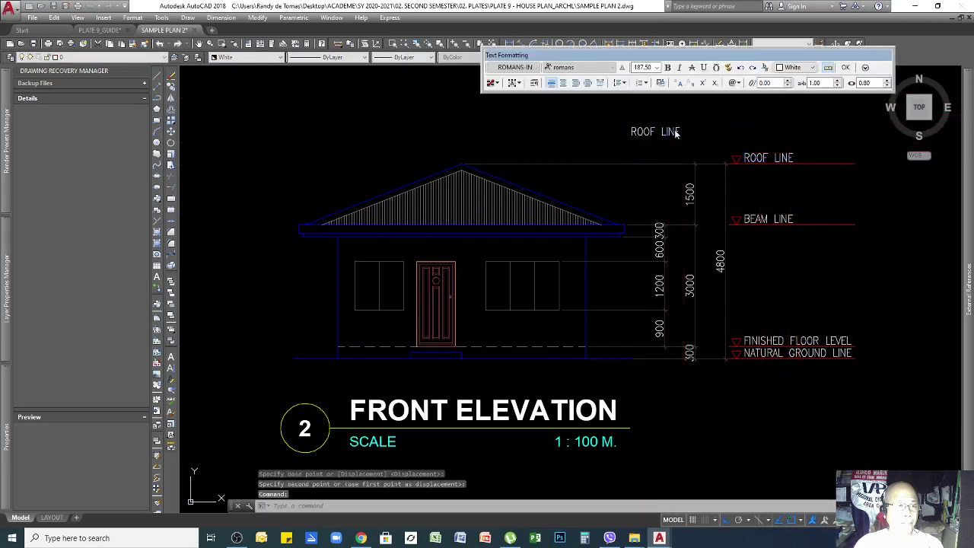
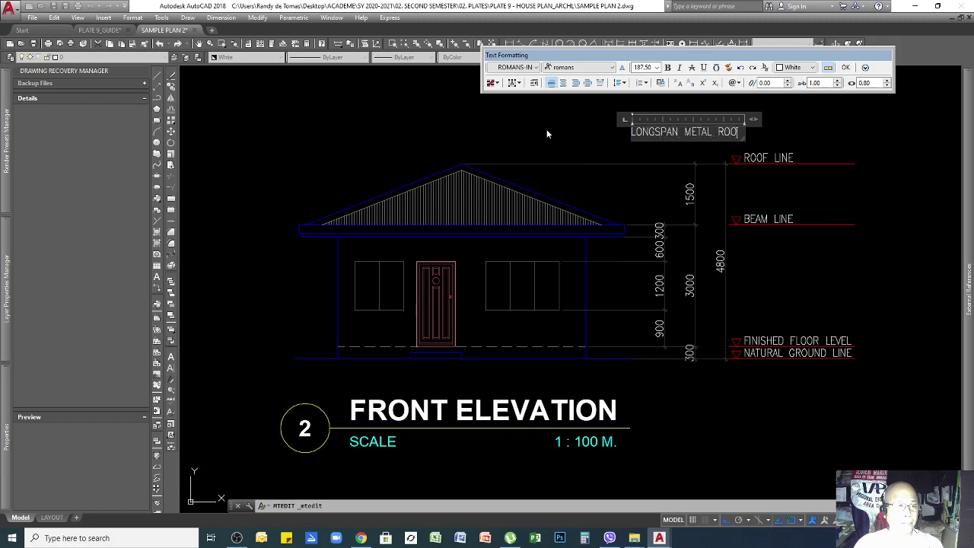
{"action": "type", "text": "ING"}
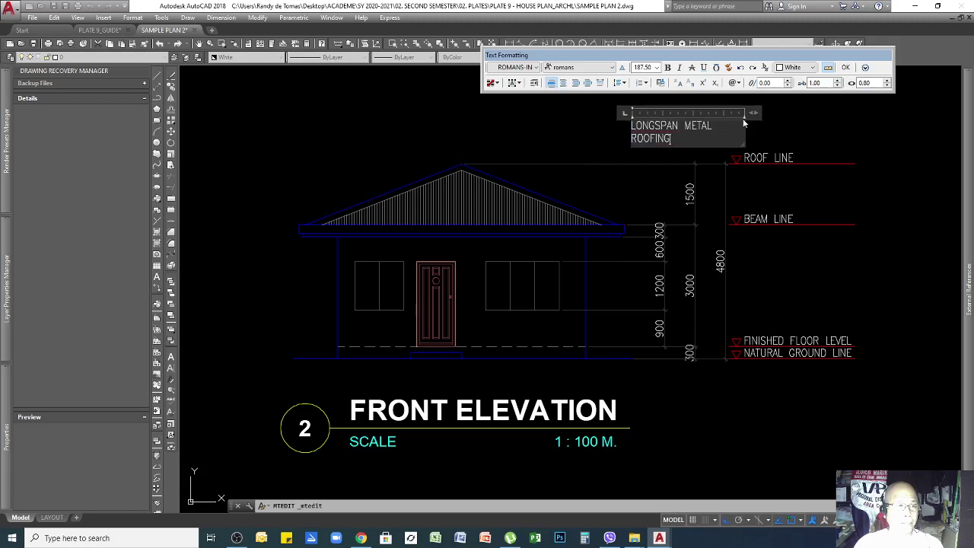
{"action": "left_click_drag", "start_coordinate": [755, 113], "coordinate": [783, 130]}
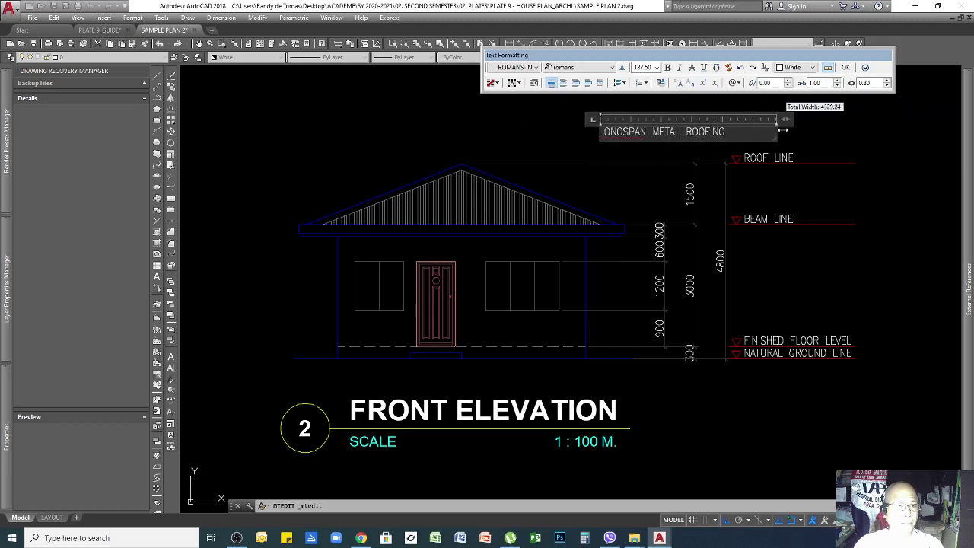
{"action": "left_click", "coordinate": [776, 136]}
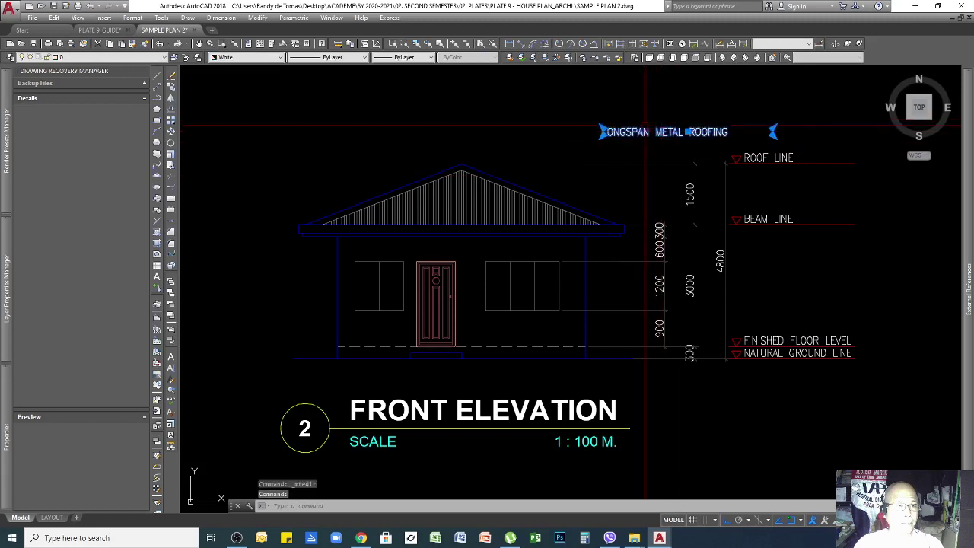
Step: Move the LONGSPAN METAL ROOFING label a short distance horizontally to the right
{"action": "key", "text": "Return"}
{"action": "left_click", "coordinate": [621, 103]}
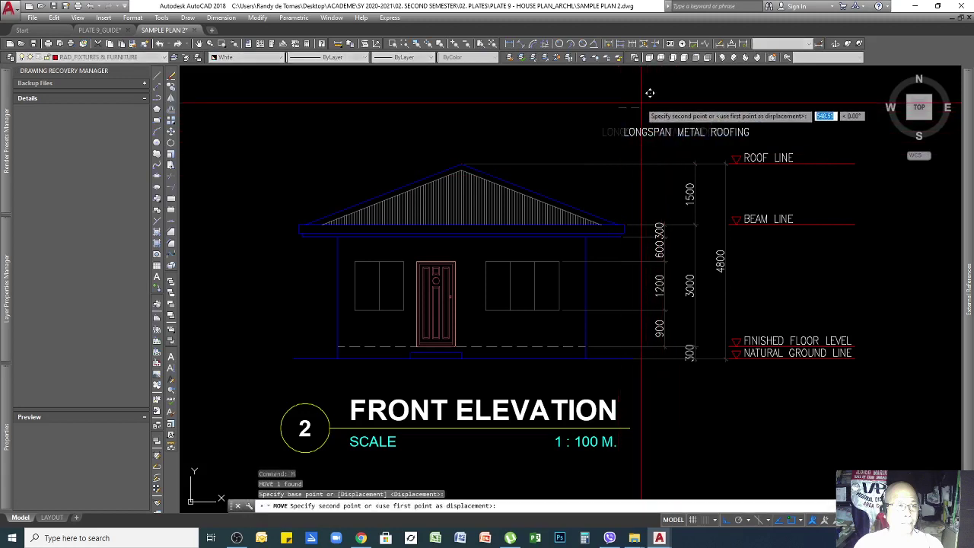
{"action": "left_click", "coordinate": [657, 102]}
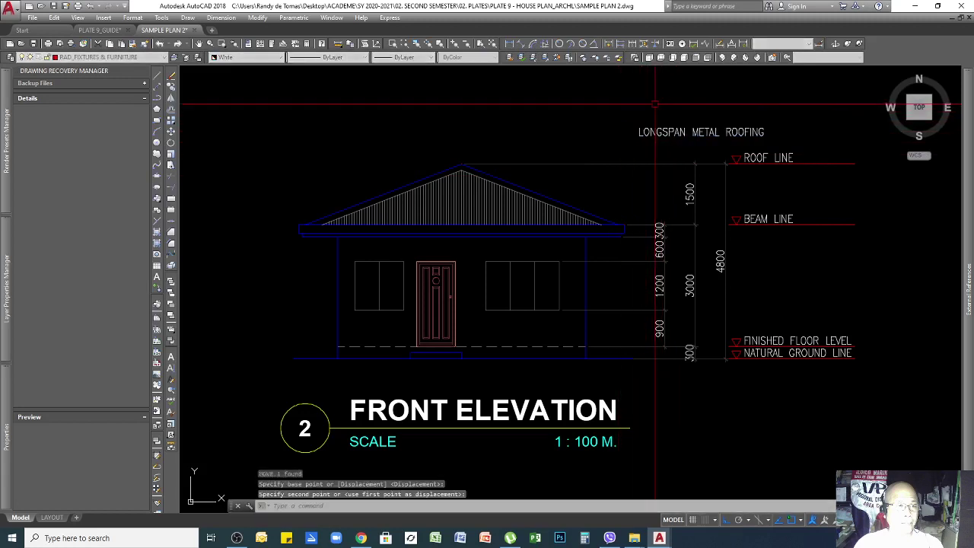
Step: Draw an L-shaped leader from the LONGSPAN METAL ROOFING label, running horizontally left and then vertically down into the roof hatch
{"action": "left_click", "coordinate": [588, 143]}
{"action": "scroll", "coordinate": [589, 143], "scroll_direction": "up", "scroll_amount": 2}
{"action": "type", "text": "l"}
{"action": "key", "text": "Return"}
{"action": "left_click", "coordinate": [495, 107]}
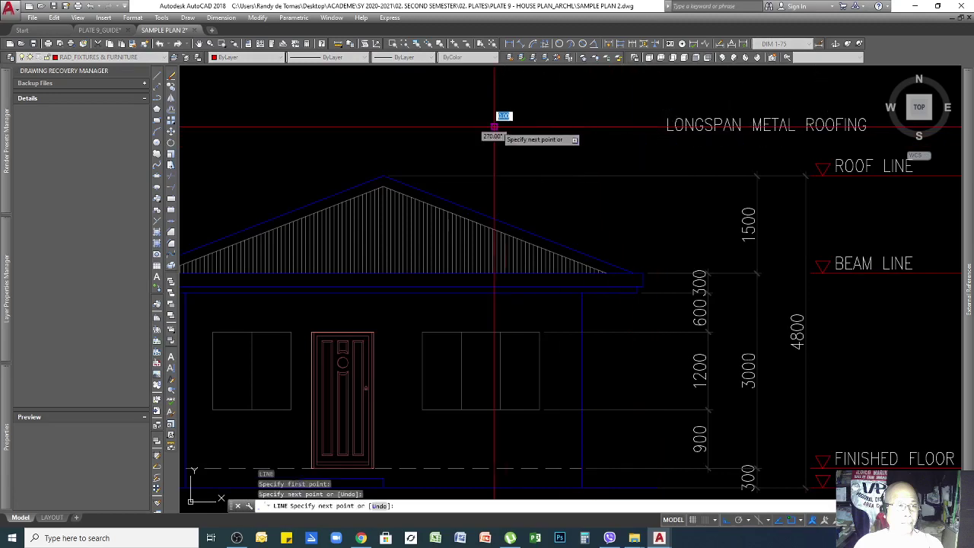
{"action": "left_click", "coordinate": [494, 253]}
{"action": "key", "text": "Return"}
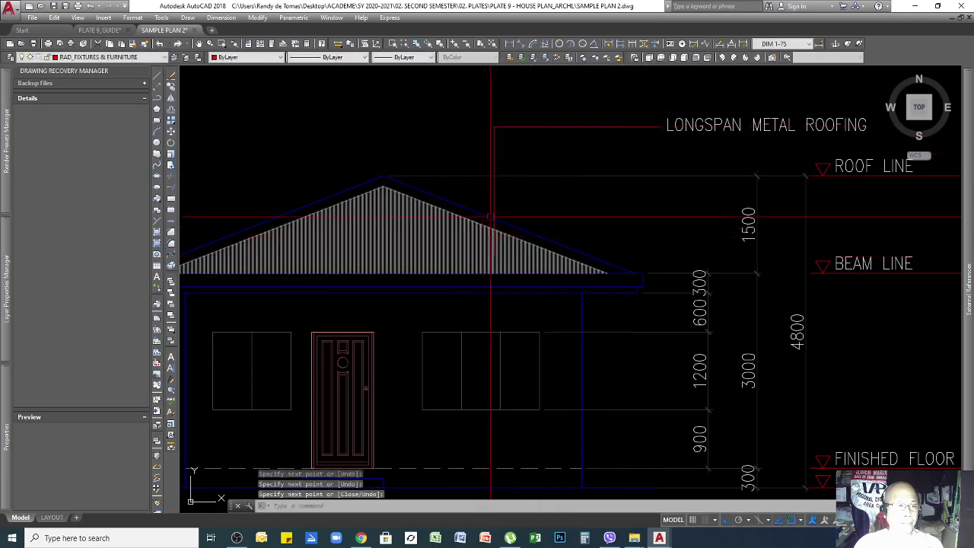
Step: Draw a short diagonal arrowhead stroke at the lower end of the roofing leader with Ortho off
{"action": "scroll", "coordinate": [491, 217], "scroll_direction": "up", "scroll_amount": 6}
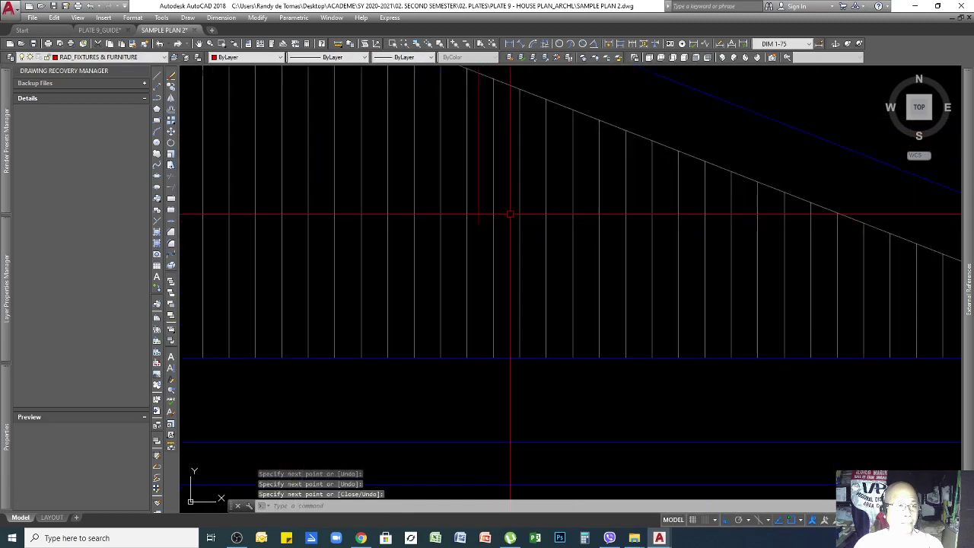
{"action": "type", "text": "l"}
{"action": "key", "text": "Return"}
{"action": "left_click", "coordinate": [479, 222]}
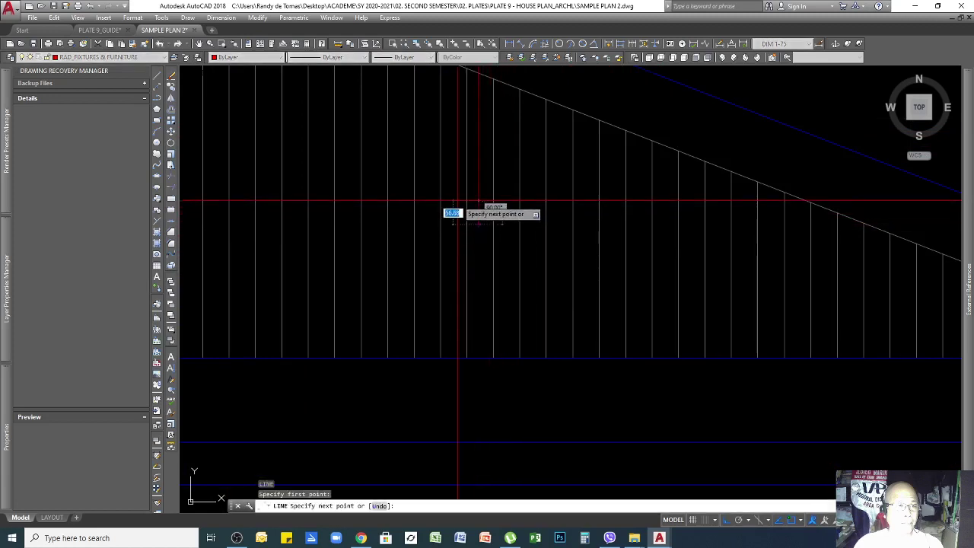
{"action": "scroll", "coordinate": [457, 202], "scroll_direction": "up", "scroll_amount": 2}
{"action": "key", "text": "F8"}
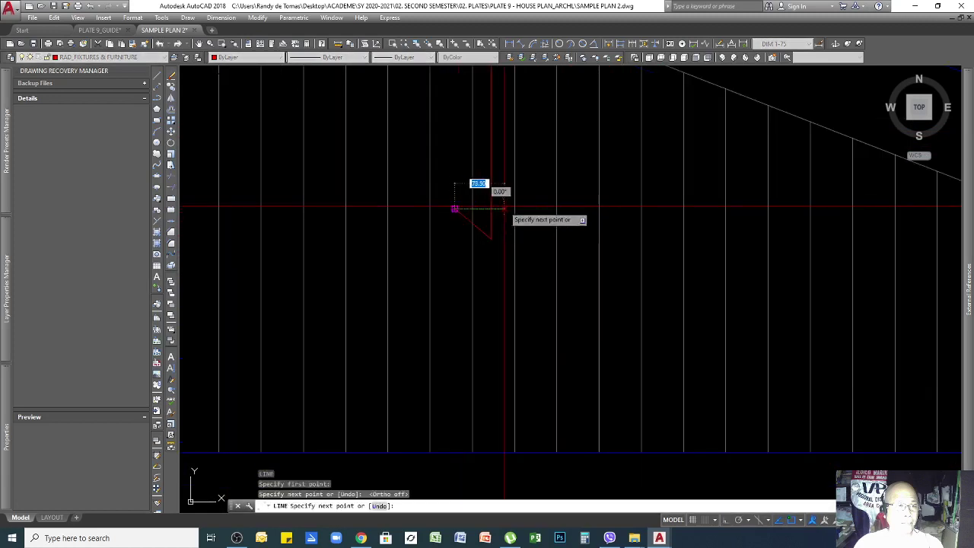
{"action": "key", "text": "Return"}
Step: Mirror the diagonal arrowhead stroke about the vertical leader line, keeping the original stroke
{"action": "left_click", "coordinate": [480, 230]}
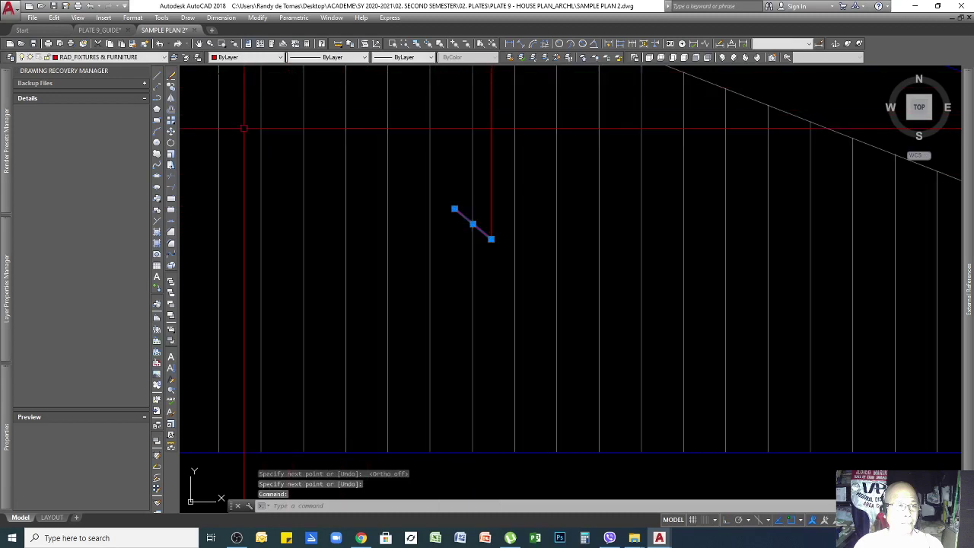
{"action": "left_click", "coordinate": [170, 99]}
{"action": "left_click", "coordinate": [491, 239]}
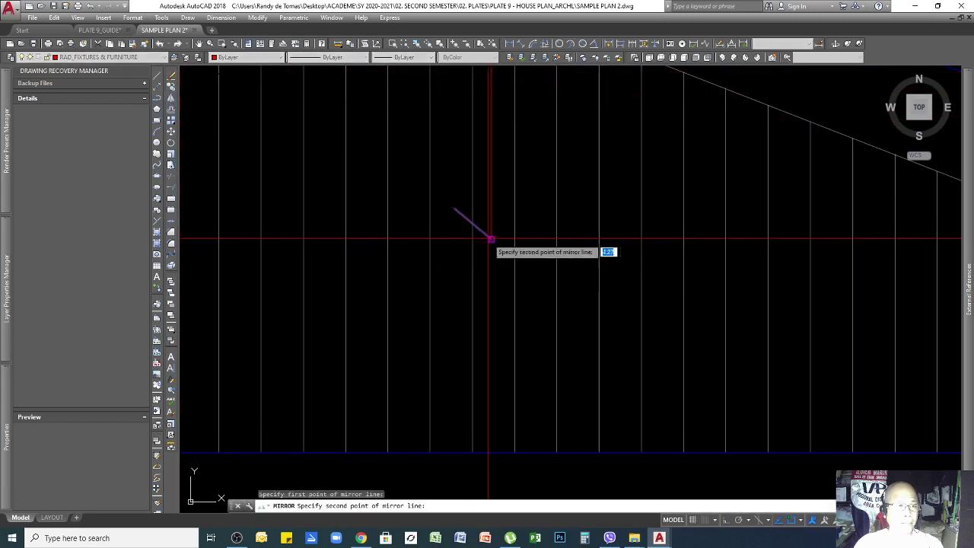
{"action": "key", "text": "F8"}
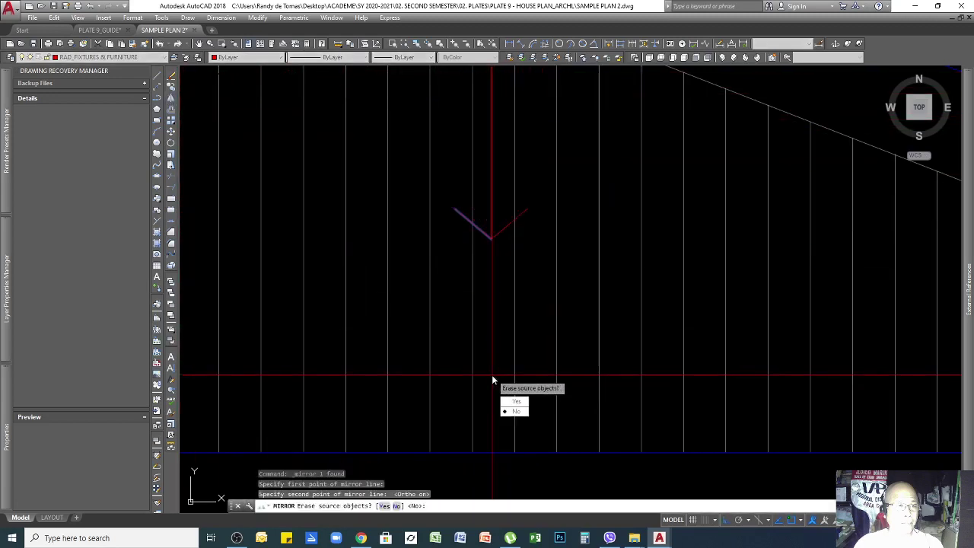
{"action": "left_click", "coordinate": [492, 373]}
{"action": "key", "text": "Return"}
Step: Copy the LONGSPAN METAL ROOFING label with its leader lines and arrowhead straight up, just above the original
{"action": "scroll", "coordinate": [540, 218], "scroll_direction": "down", "scroll_amount": 5}
{"action": "scroll", "coordinate": [669, 254], "scroll_direction": "down", "scroll_amount": 2}
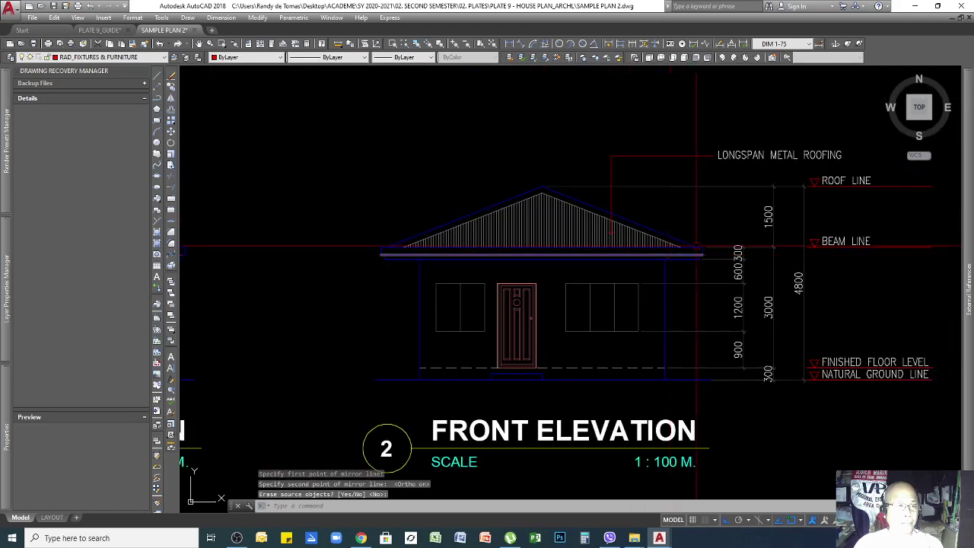
{"action": "left_click", "coordinate": [753, 135]}
{"action": "left_click", "coordinate": [653, 171]}
{"action": "left_click", "coordinate": [611, 163]}
{"action": "left_click", "coordinate": [640, 176]}
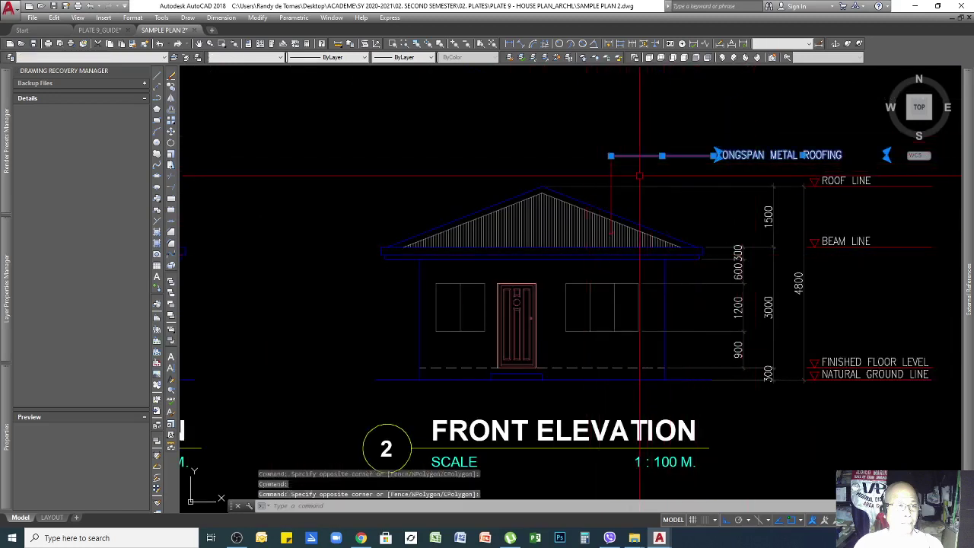
{"action": "left_click", "coordinate": [640, 176]}
{"action": "left_click", "coordinate": [591, 170]}
{"action": "left_click", "coordinate": [634, 242]}
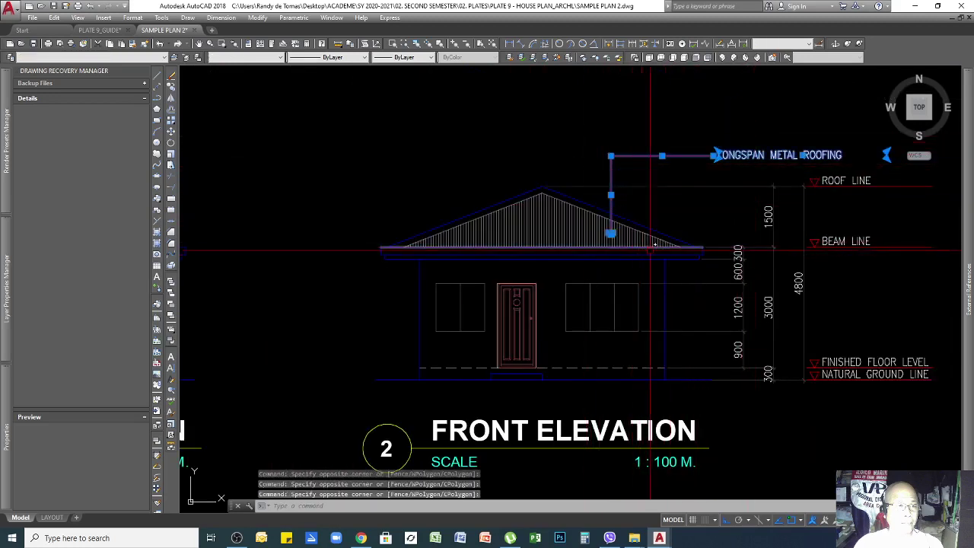
{"action": "type", "text": "CO"}
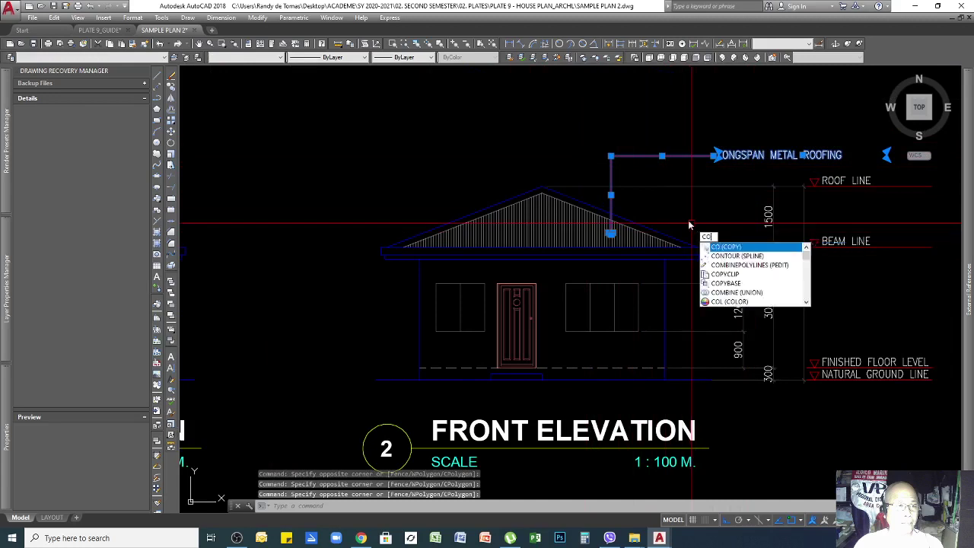
{"action": "key", "text": "Return"}
{"action": "left_click", "coordinate": [751, 128]}
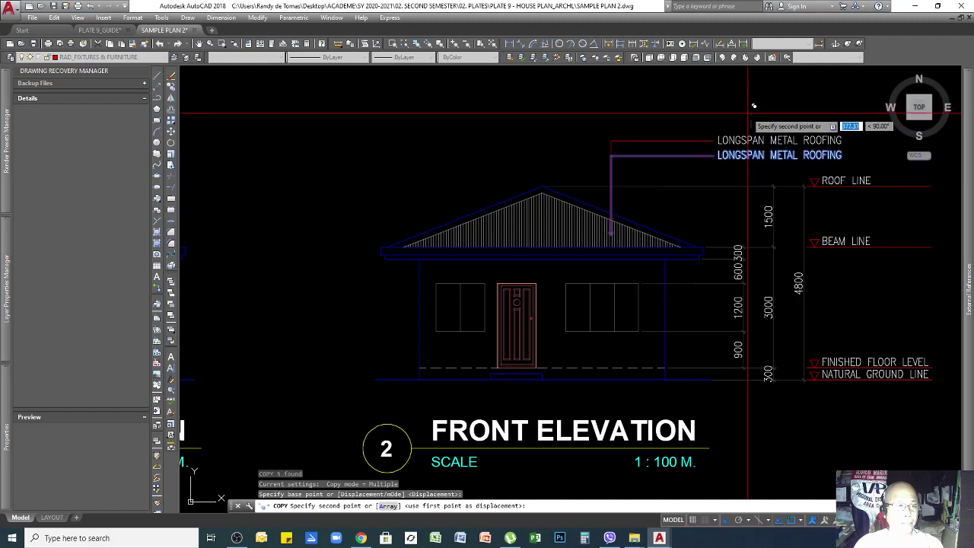
{"action": "left_click", "coordinate": [748, 113]}
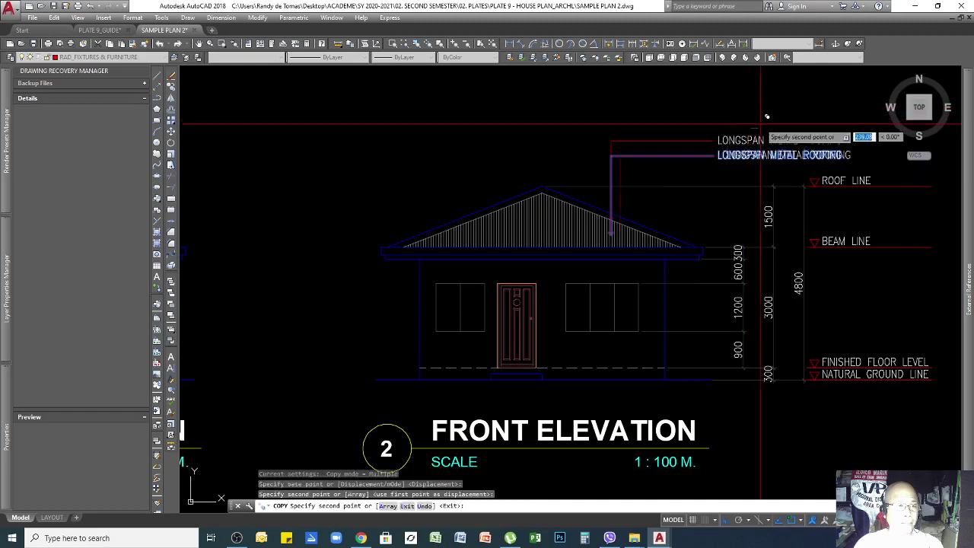
{"action": "key", "text": "space"}
Step: Move the copied vertical leader line and its arrowhead horizontally left, away from the original leader
{"action": "scroll", "coordinate": [638, 152], "scroll_direction": "up", "scroll_amount": 1}
{"action": "left_click", "coordinate": [604, 142]}
{"action": "left_click", "coordinate": [586, 150]}
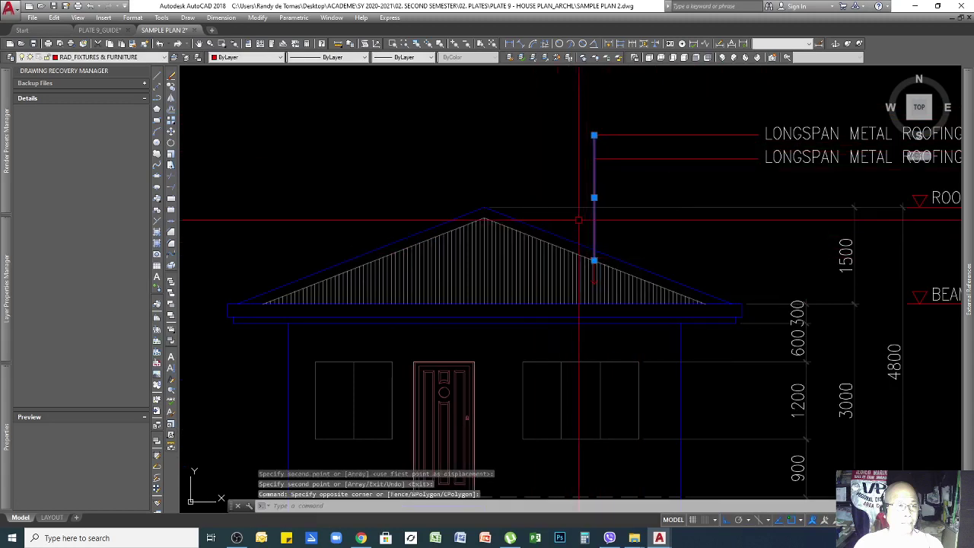
{"action": "left_click", "coordinate": [576, 218]}
{"action": "left_click", "coordinate": [654, 269]}
{"action": "type", "text": "m"}
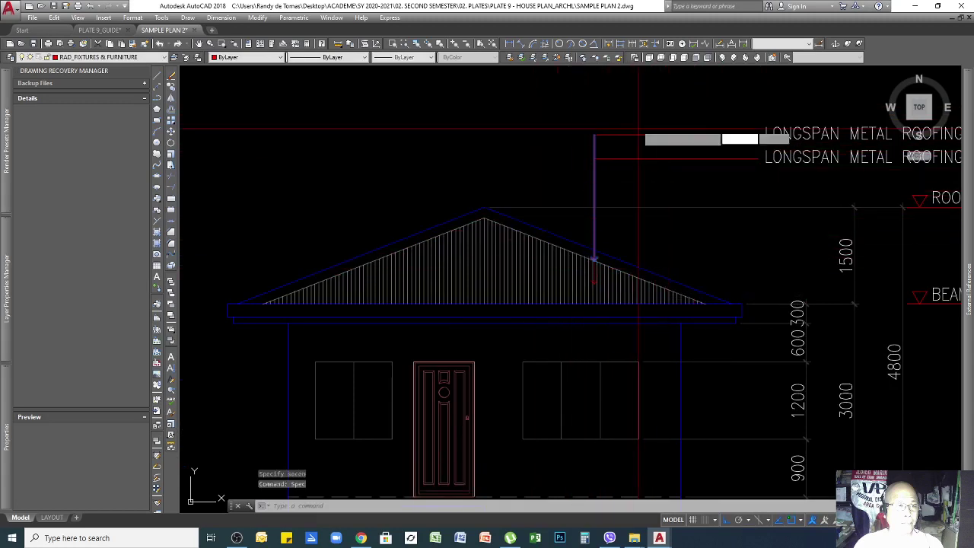
{"action": "key", "text": "Return"}
{"action": "left_click", "coordinate": [630, 114]}
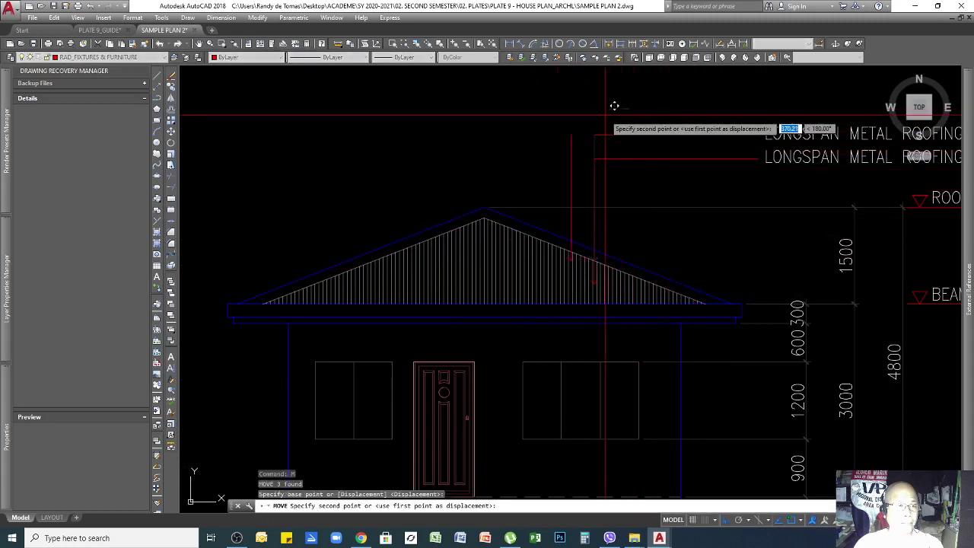
{"action": "left_click", "coordinate": [617, 104]}
Step: Move the copied vertical leader line and arrowhead straight down so the arrow points into the three-panel window
{"action": "left_click", "coordinate": [573, 122]}
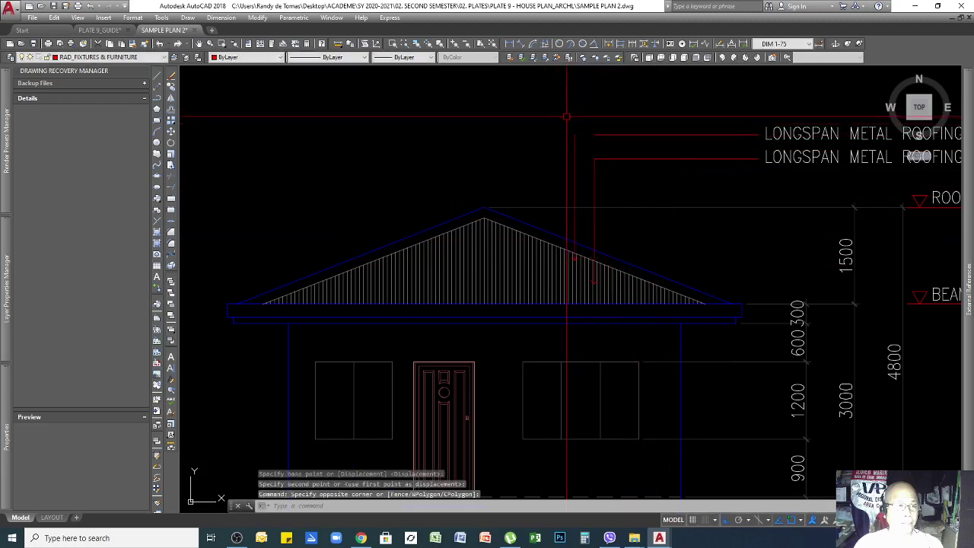
{"action": "left_click", "coordinate": [582, 122]}
{"action": "left_click", "coordinate": [558, 191]}
{"action": "left_click", "coordinate": [556, 220]}
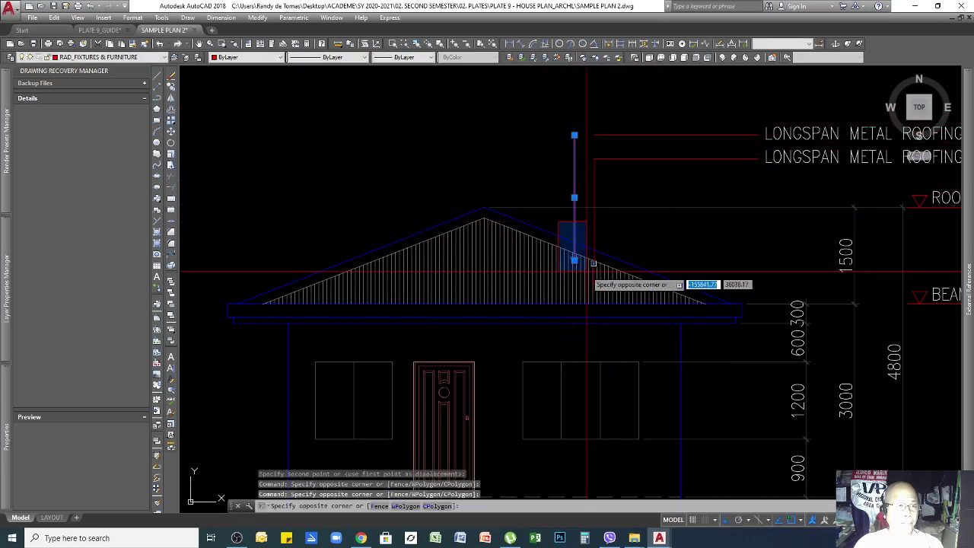
{"action": "left_click", "coordinate": [586, 274]}
{"action": "key", "text": "Return"}
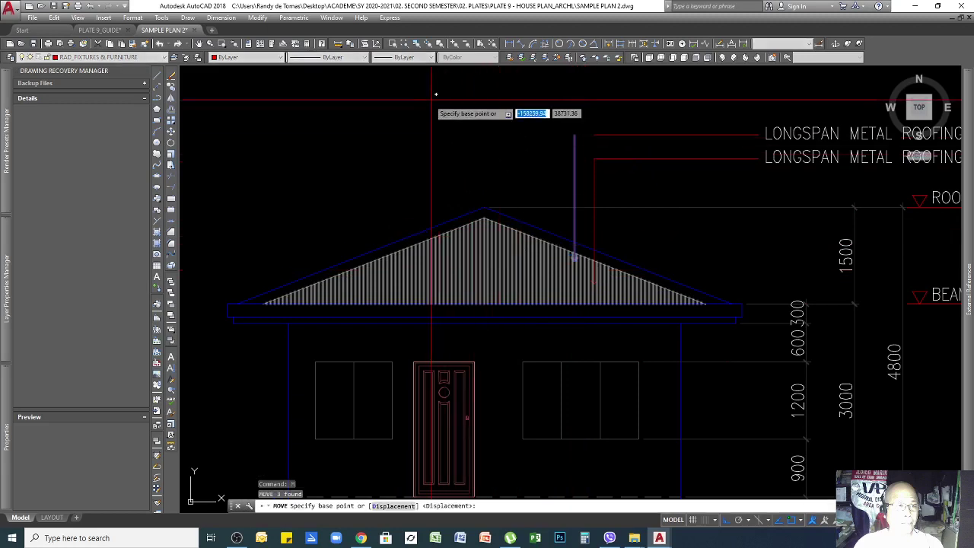
{"action": "left_click", "coordinate": [368, 105]}
{"action": "left_click", "coordinate": [356, 226]}
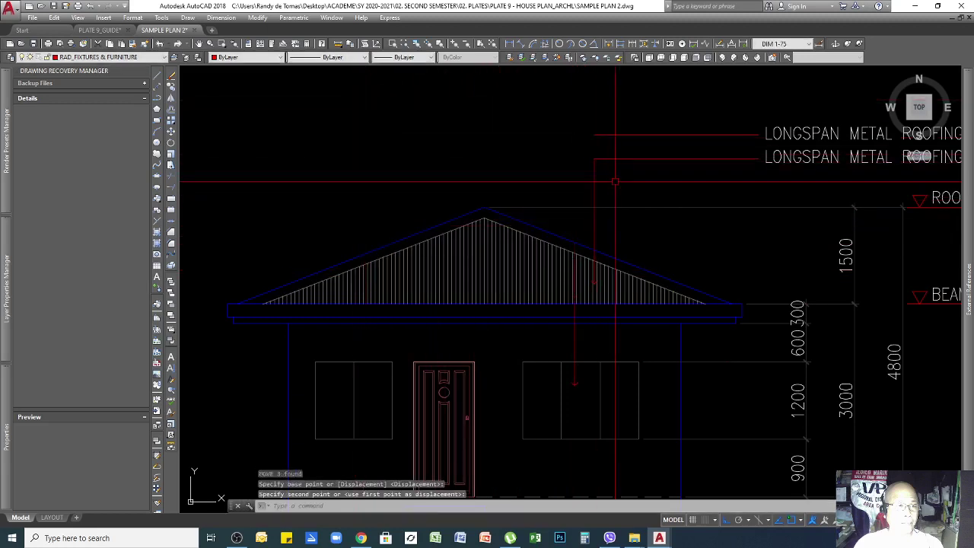
Step: Extend the upper horizontal leader and the window's vertical leader until they meet at a corner
{"action": "key", "text": "Return"}
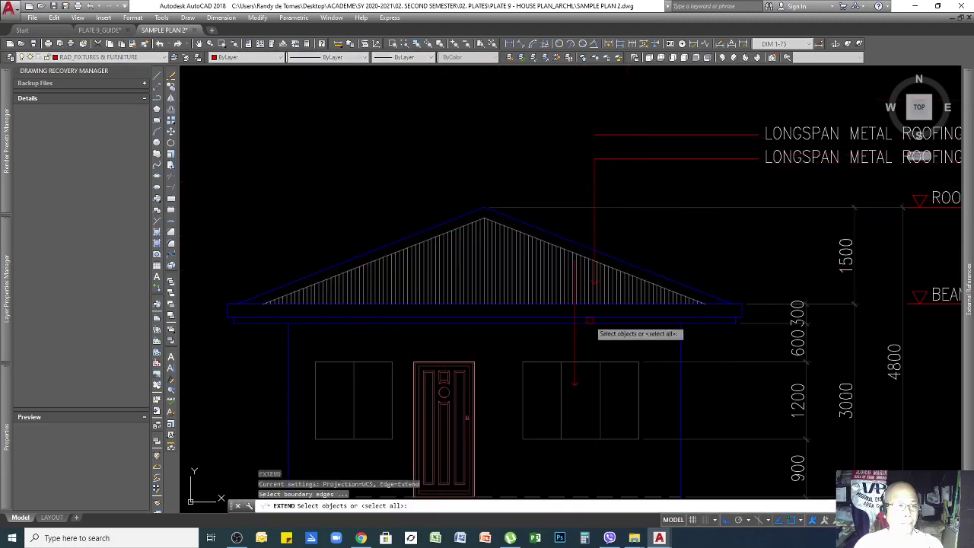
{"action": "left_click", "coordinate": [574, 335]}
{"action": "key", "text": "Return"}
{"action": "left_click", "coordinate": [593, 183]}
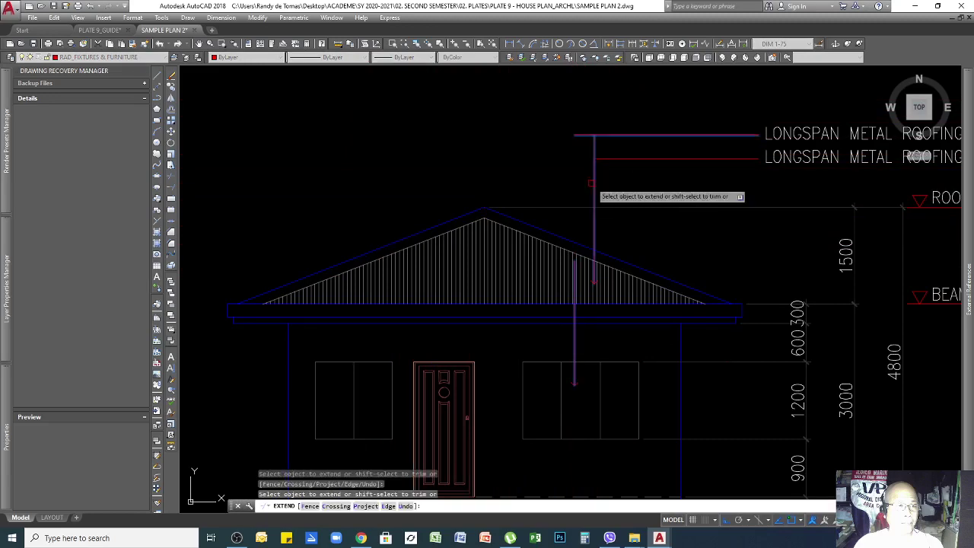
{"action": "key", "text": "Escape"}
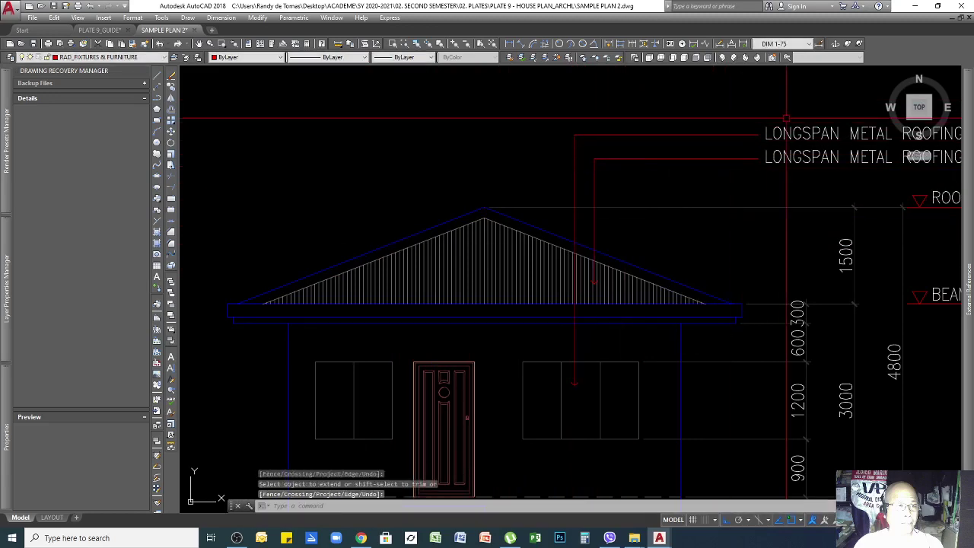
Step: Change the upper copied roofing label's text to GLASS WINDOW WITH ALUM. FRAME
{"action": "scroll", "coordinate": [557, 136], "scroll_direction": "down", "scroll_amount": 5}
{"action": "scroll", "coordinate": [652, 135], "scroll_direction": "up", "scroll_amount": 5}
{"action": "double_click", "coordinate": [707, 137]}
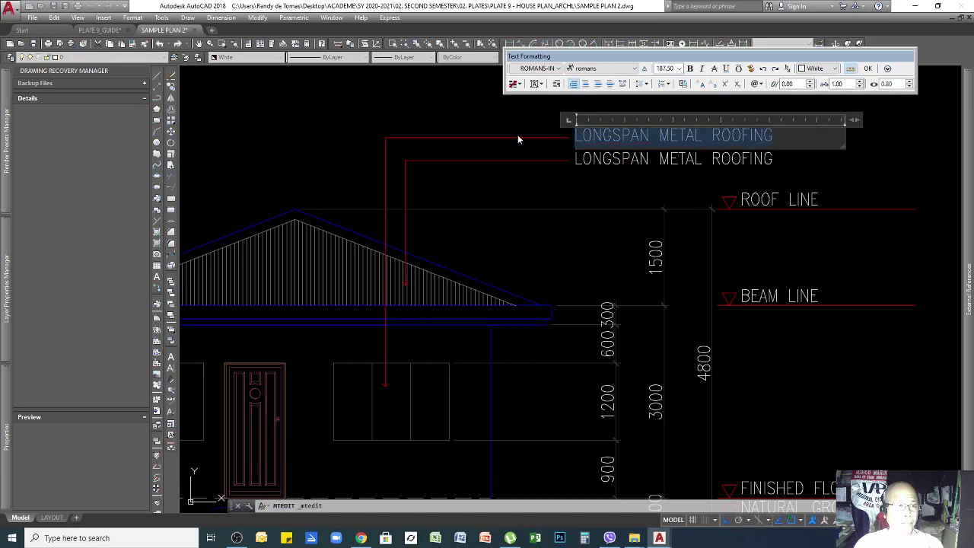
{"action": "type", "text": "GLASS"}
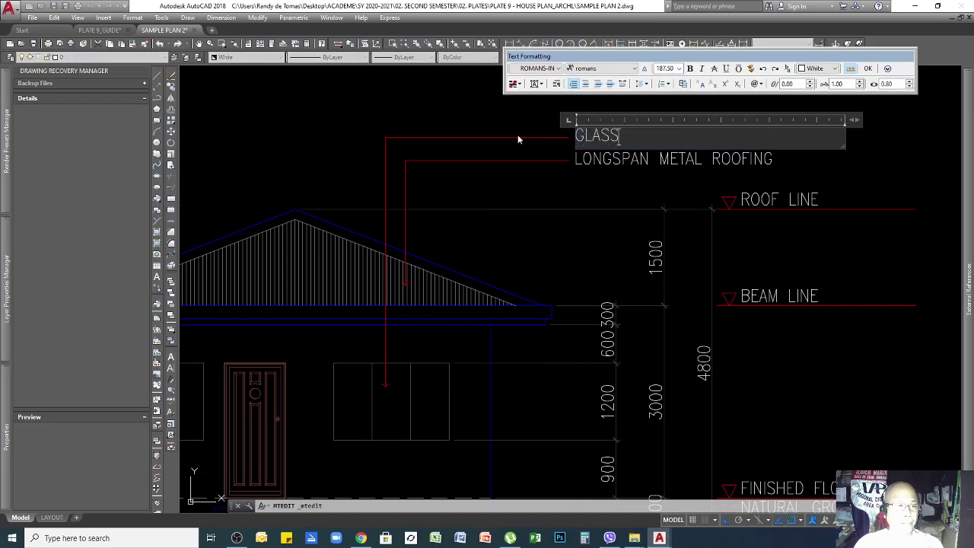
{"action": "type", "text": " WINDOW WITH ALUM. FR"}
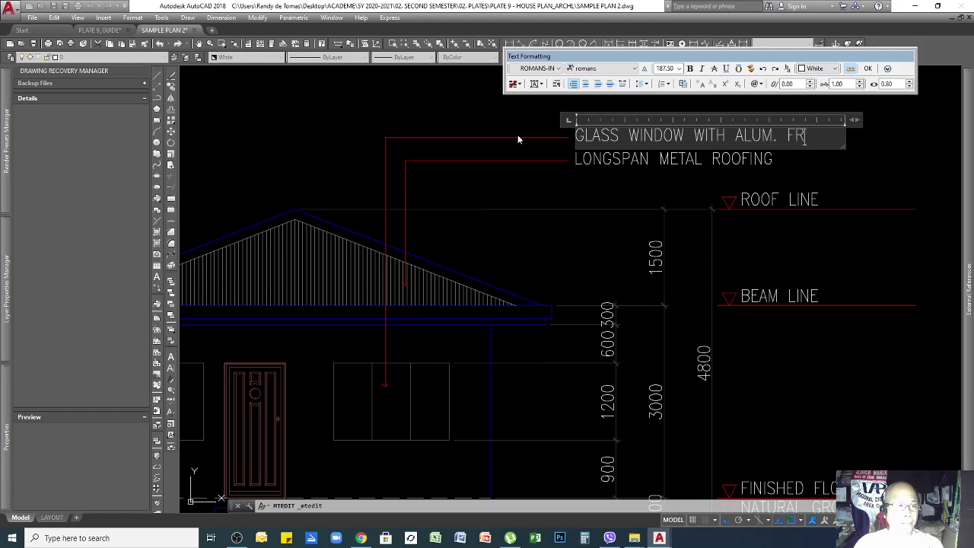
{"action": "type", "text": "E"}
{"action": "left_click", "coordinate": [516, 191]}
{"action": "scroll", "coordinate": [698, 185], "scroll_direction": "down", "scroll_amount": 3}
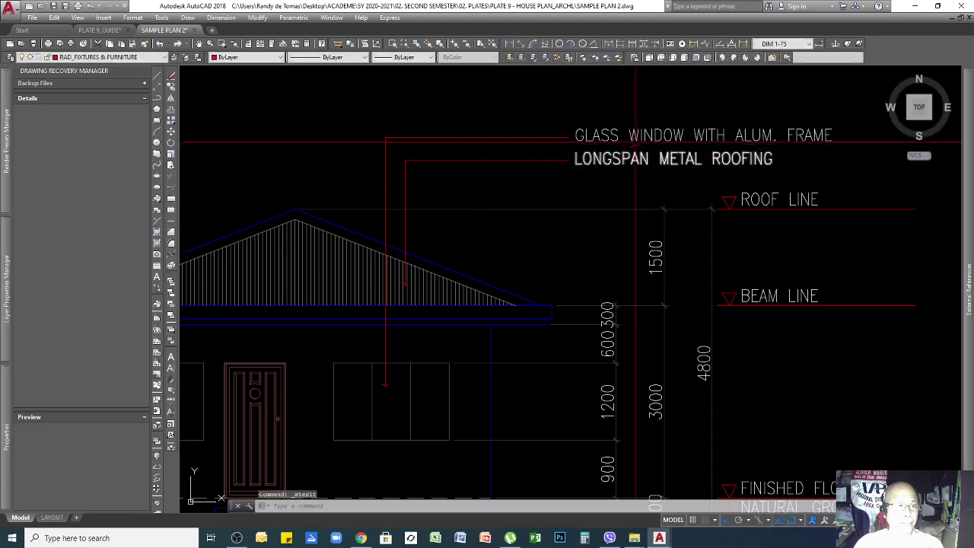
Step: Copy both material labels with their leaders and arrowheads horizontally from the front elevation to the right side elevation
{"action": "scroll", "coordinate": [698, 185], "scroll_direction": "down", "scroll_amount": 2}
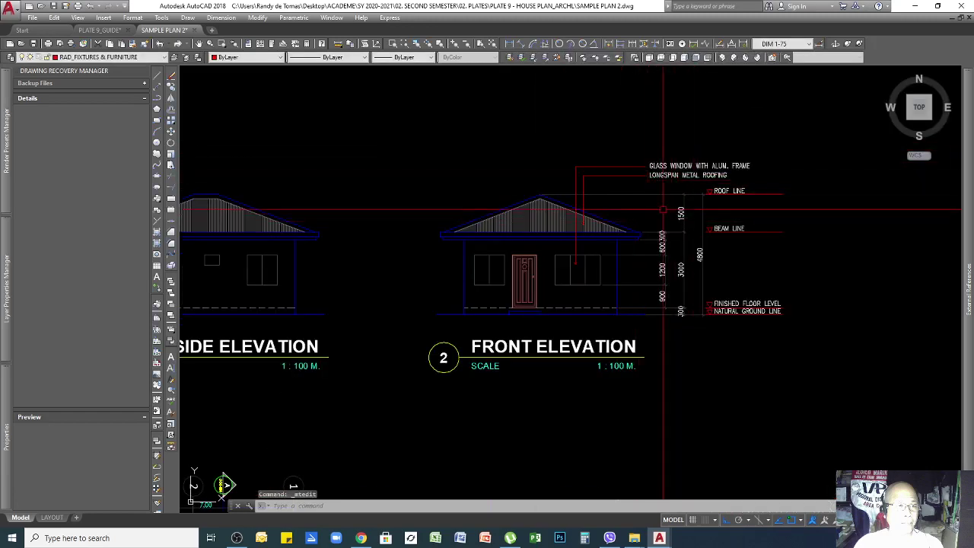
{"action": "left_click", "coordinate": [678, 148]}
{"action": "left_click", "coordinate": [568, 180]}
{"action": "left_click", "coordinate": [564, 142]}
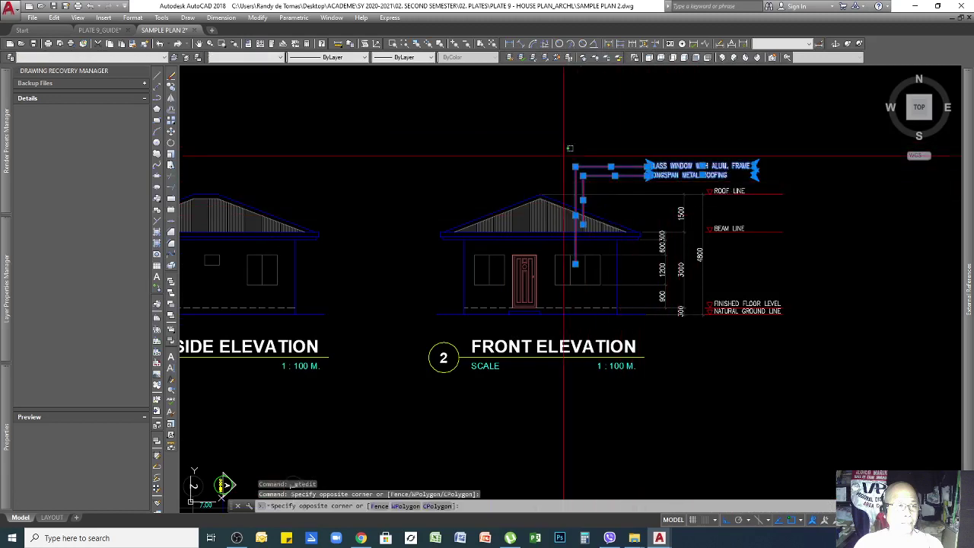
{"action": "left_click", "coordinate": [606, 276]}
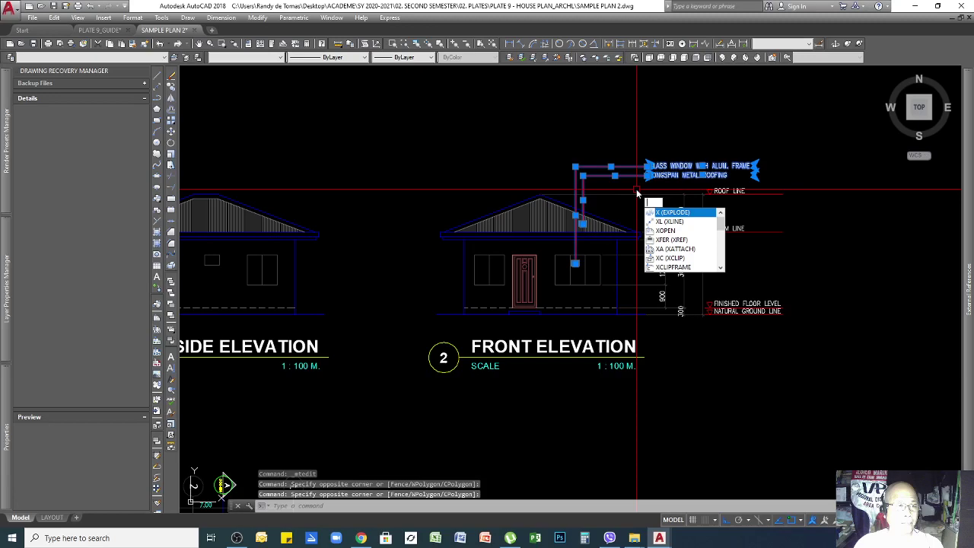
{"action": "key", "text": "BackSpace"}
{"action": "type", "text": "co"}
{"action": "key", "text": "Return"}
{"action": "left_click", "coordinate": [674, 115]}
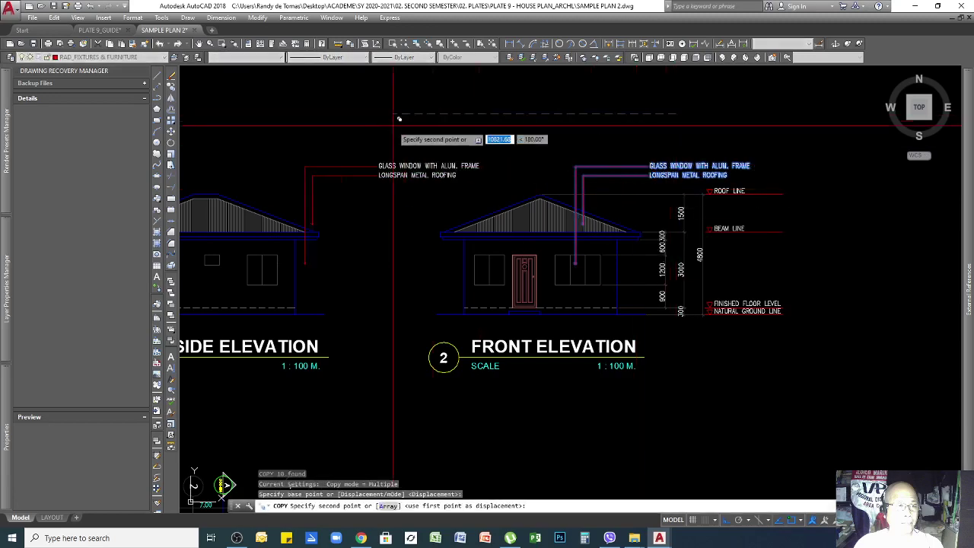
{"action": "left_click", "coordinate": [354, 115]}
{"action": "scroll", "coordinate": [791, 203], "scroll_direction": "down", "scroll_amount": 2}
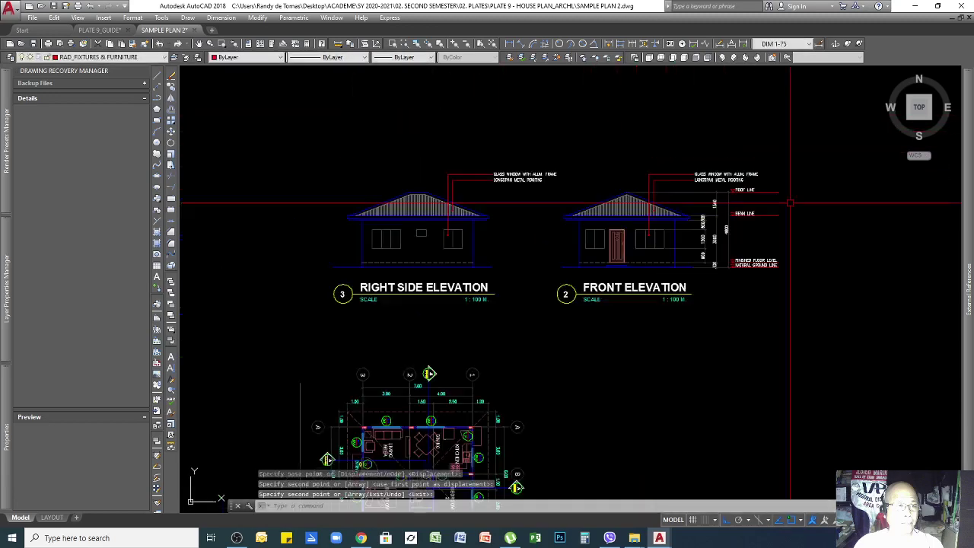
Step: Copy the front elevation's height dimensions and level line labels to the right side elevation, aligned at the ground line corner
{"action": "scroll", "coordinate": [692, 270], "scroll_direction": "up", "scroll_amount": 2}
{"action": "key", "text": "Return"}
{"action": "left_click", "coordinate": [842, 136]}
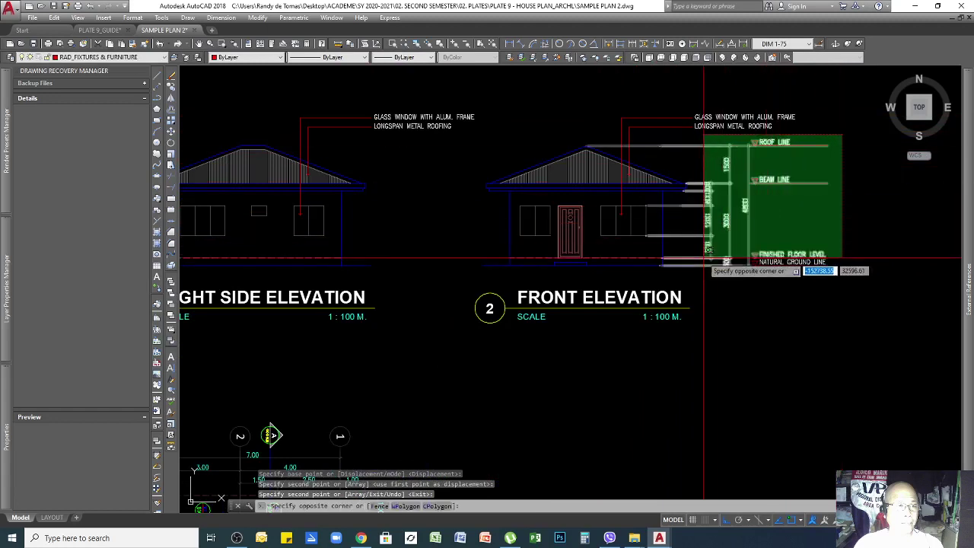
{"action": "left_click", "coordinate": [711, 260]}
{"action": "left_click", "coordinate": [864, 213]}
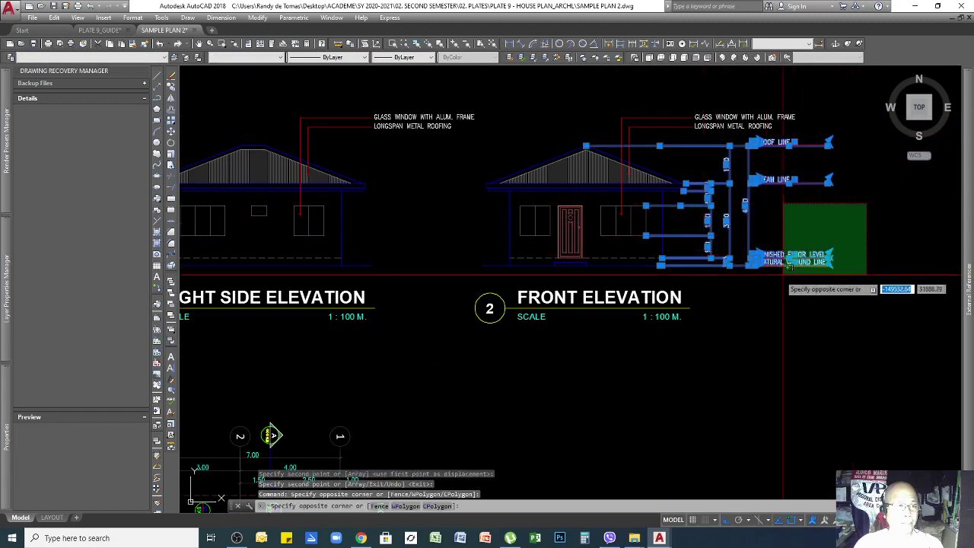
{"action": "left_click", "coordinate": [739, 284]}
{"action": "type", "text": "co"}
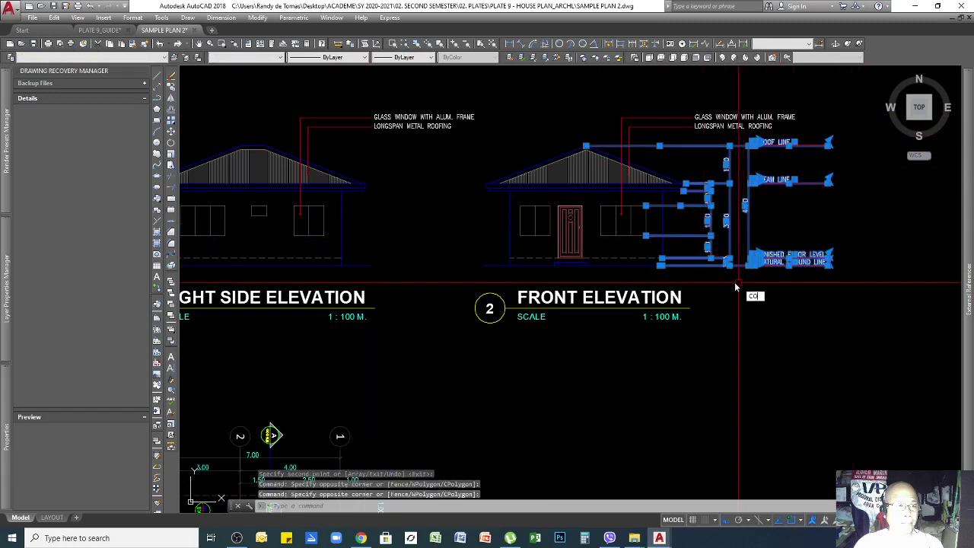
{"action": "key", "text": "Return"}
{"action": "left_click", "coordinate": [662, 265]}
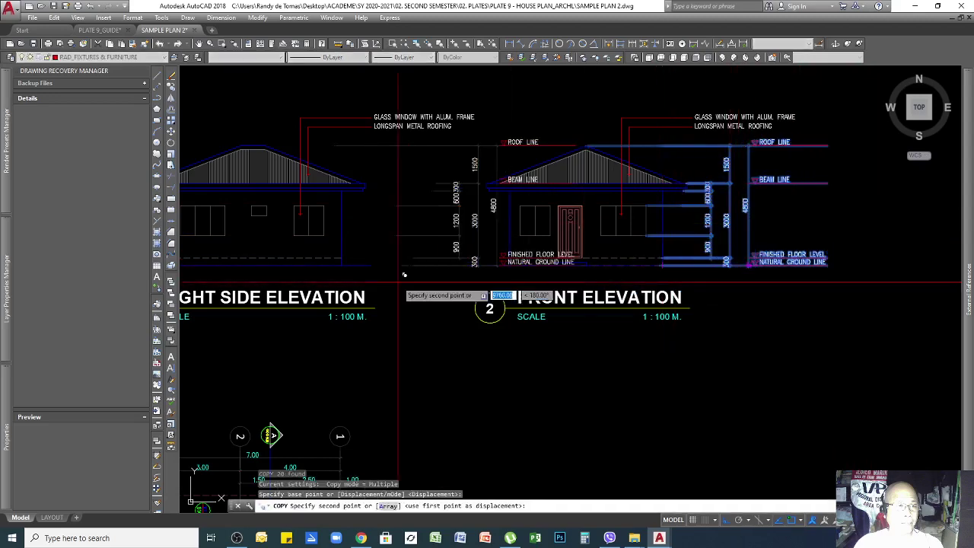
{"action": "left_click", "coordinate": [342, 265]}
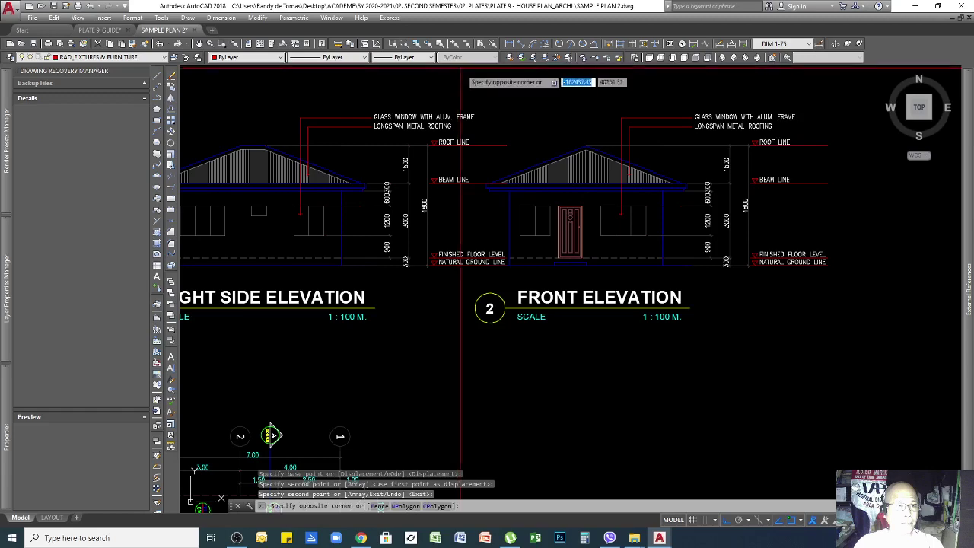
Step: Move the whole front elevation with its title and annotations horizontally away from the right side elevation
{"action": "left_click", "coordinate": [838, 335]}
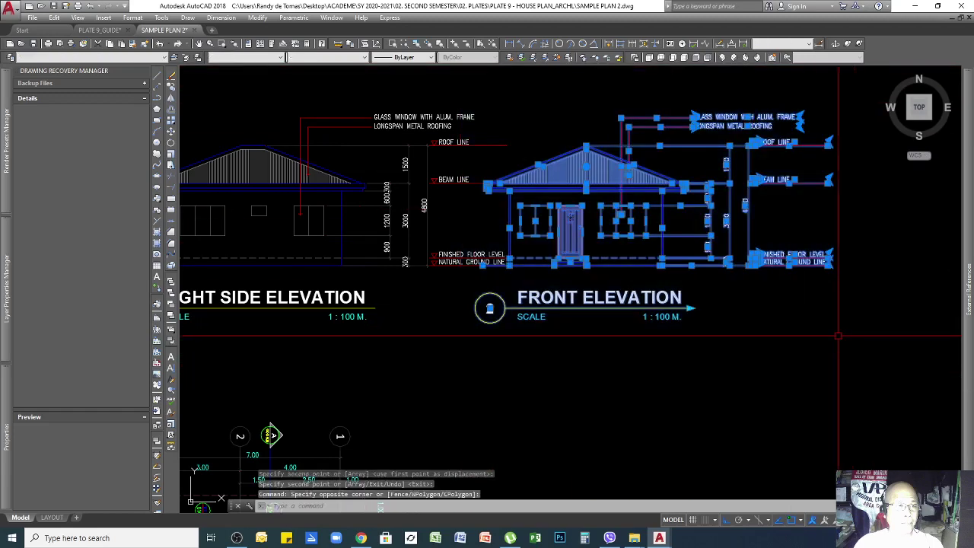
{"action": "type", "text": "m"}
{"action": "key", "text": "Return"}
{"action": "left_click", "coordinate": [455, 348]}
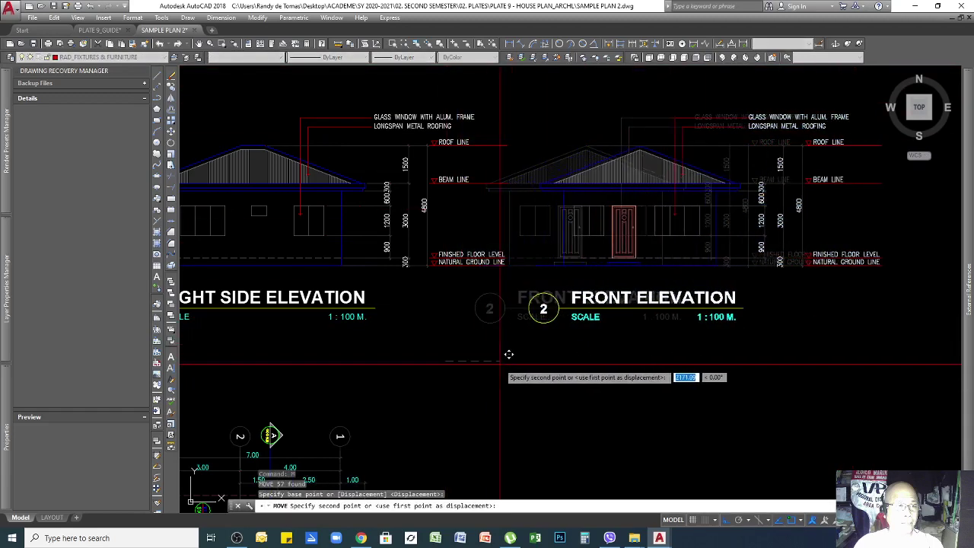
{"action": "scroll", "coordinate": [498, 366], "scroll_direction": "down", "scroll_amount": 5}
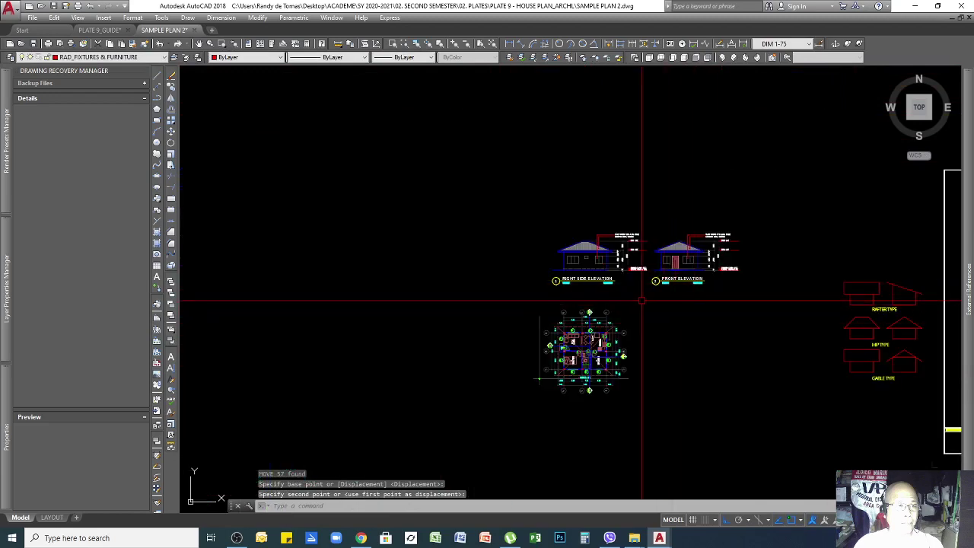
Step: Try to match the right side elevation's leader lines to the properties of the 1500 roof dimension
{"action": "scroll", "coordinate": [642, 301], "scroll_direction": "up", "scroll_amount": 3}
{"action": "scroll", "coordinate": [550, 153], "scroll_direction": "up", "scroll_amount": 4}
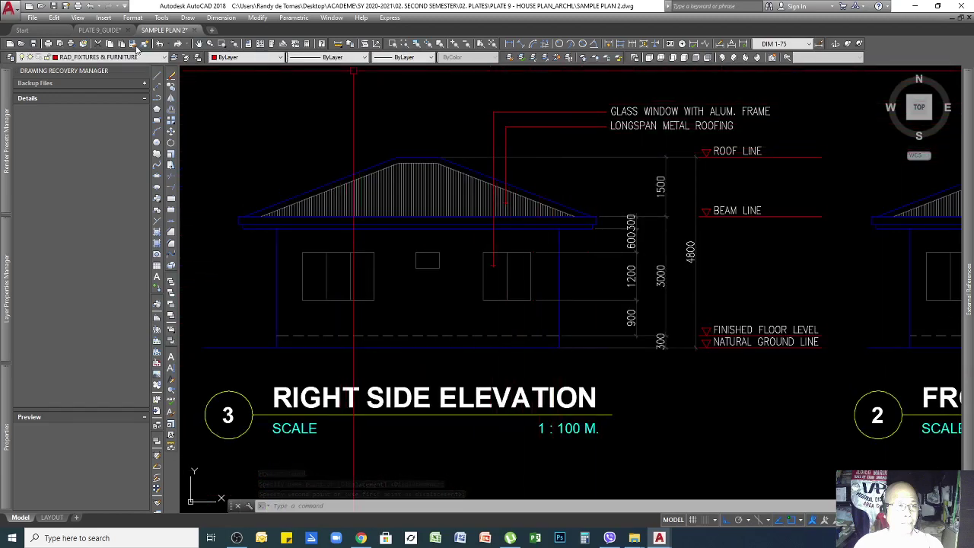
{"action": "left_click", "coordinate": [137, 45]}
{"action": "left_click", "coordinate": [665, 171]}
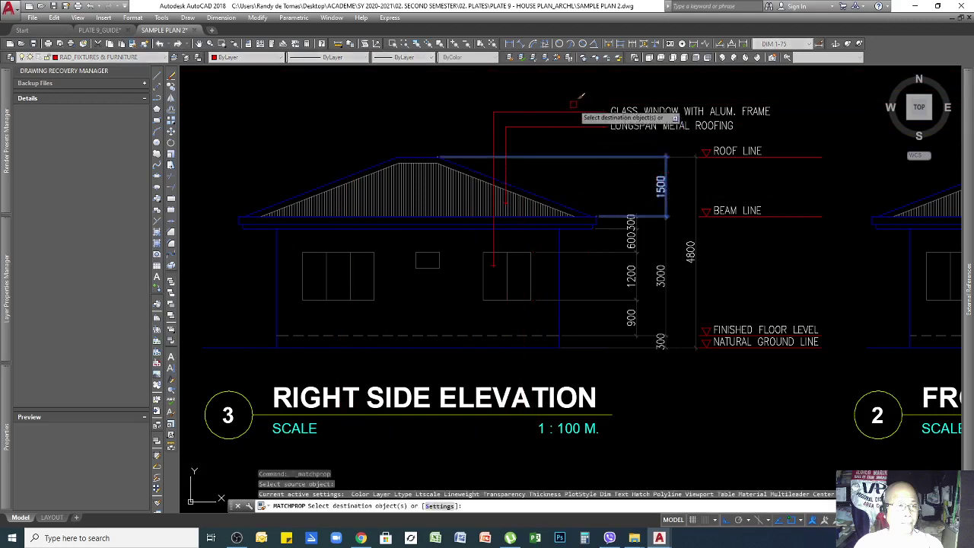
{"action": "left_click", "coordinate": [573, 103]}
{"action": "left_click", "coordinate": [461, 138]}
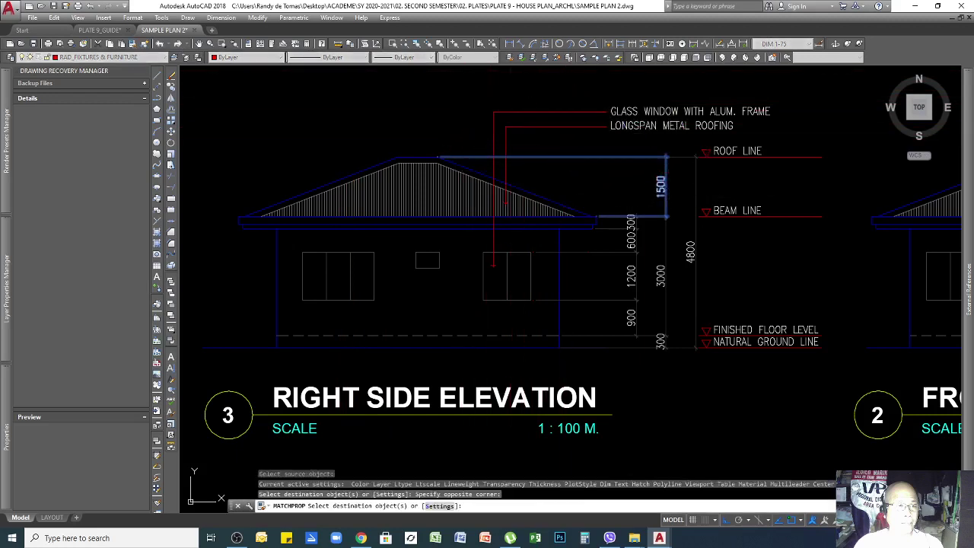
{"action": "key", "text": "Escape"}
Step: Assign the right side elevation's material leader lines to the dims layer
{"action": "left_click", "coordinate": [529, 91]}
{"action": "left_click", "coordinate": [477, 137]}
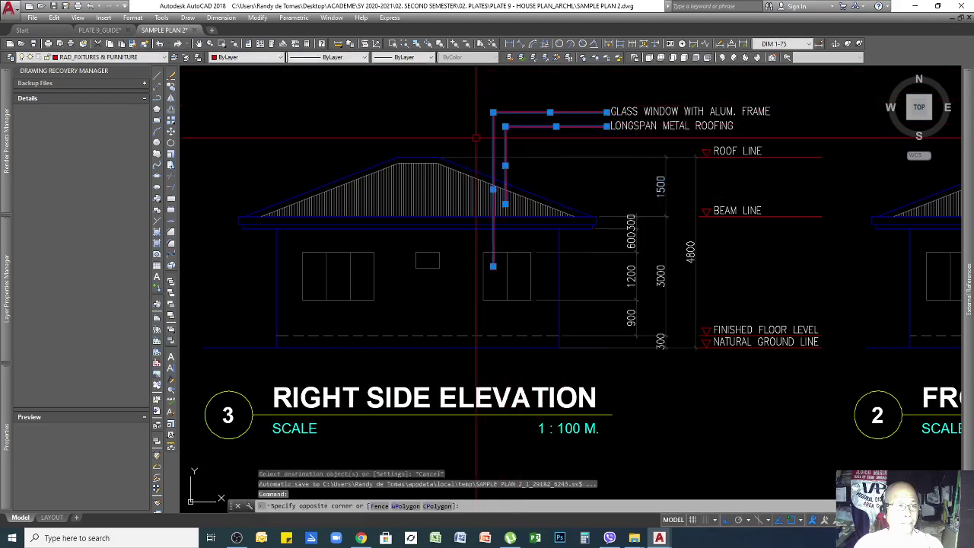
{"action": "left_click", "coordinate": [163, 58]}
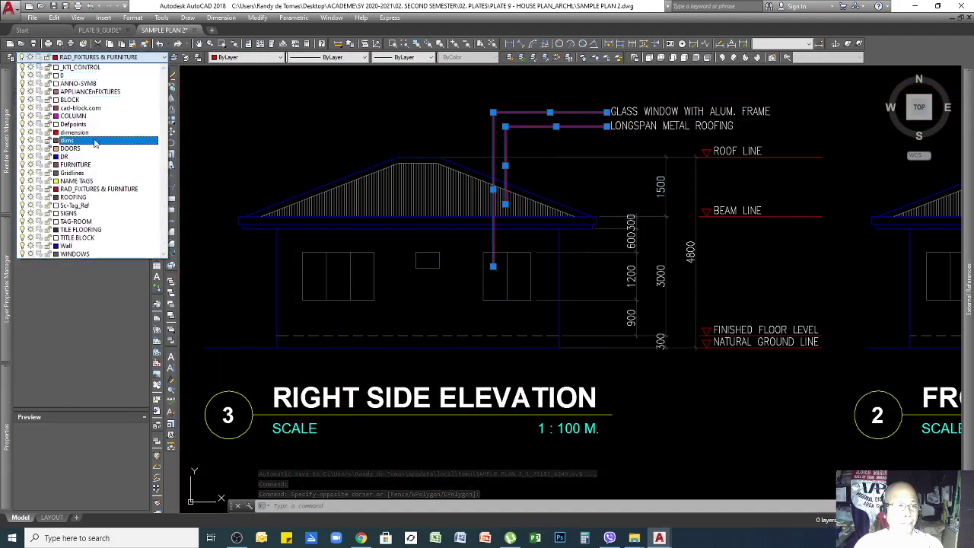
{"action": "key", "text": "Escape"}
{"action": "key", "text": "Escape"}
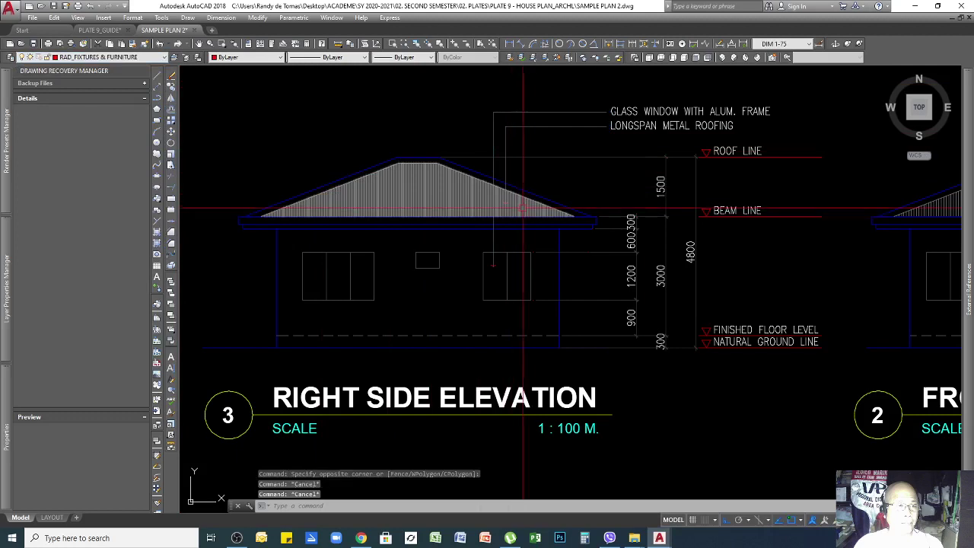
Step: Match the leader arrowheads on the right side elevation to the properties of the roofing label's horizontal leader
{"action": "left_click", "coordinate": [132, 44]}
{"action": "left_click", "coordinate": [524, 129]}
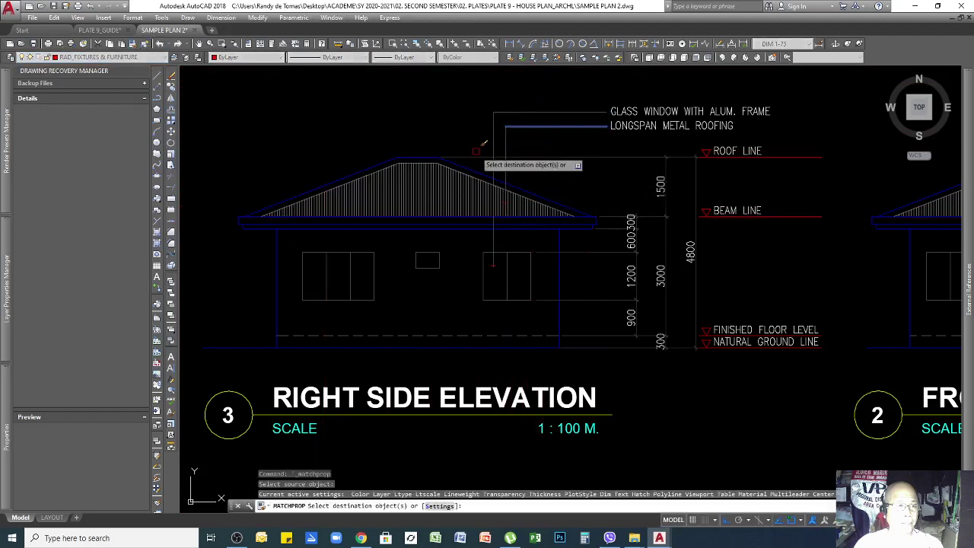
{"action": "left_click", "coordinate": [479, 143]}
{"action": "left_click", "coordinate": [519, 272]}
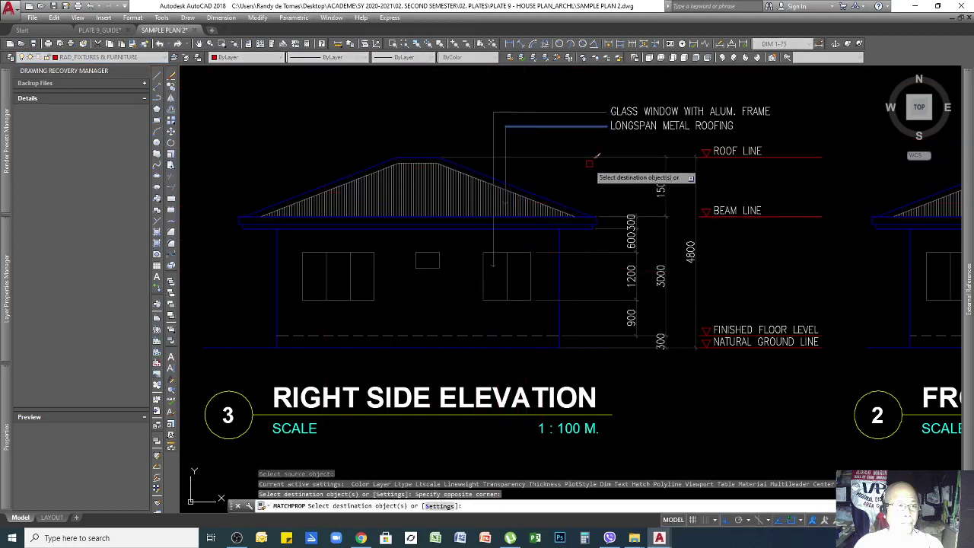
Step: Apply the matched leader properties to the right side elevation's level lines and triangular level markers
{"action": "scroll", "coordinate": [590, 163], "scroll_direction": "down", "scroll_amount": 2}
{"action": "scroll", "coordinate": [590, 190], "scroll_direction": "up", "scroll_amount": 1}
{"action": "left_click", "coordinate": [632, 151]}
{"action": "left_click", "coordinate": [609, 297]}
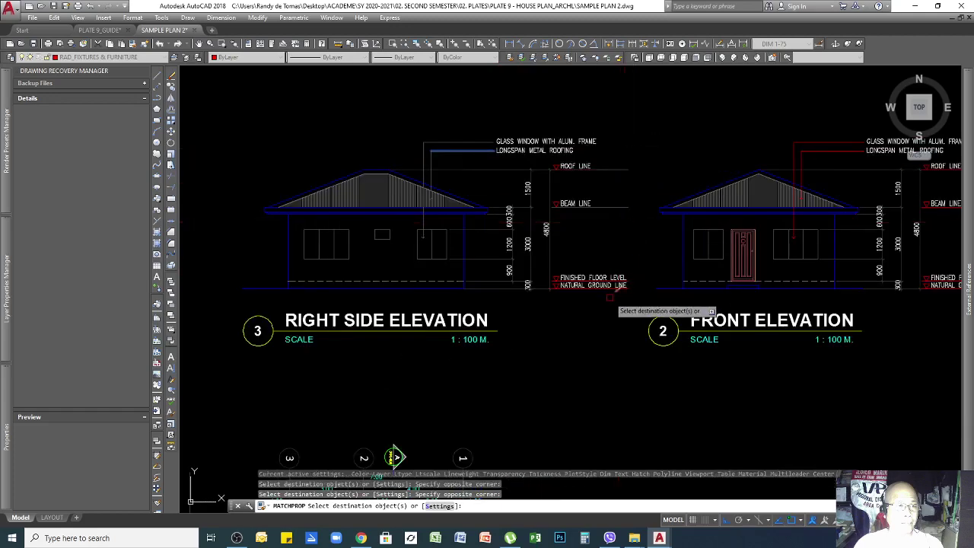
{"action": "scroll", "coordinate": [594, 289], "scroll_direction": "up", "scroll_amount": 4}
{"action": "left_click", "coordinate": [352, 183]}
{"action": "left_click", "coordinate": [342, 264]}
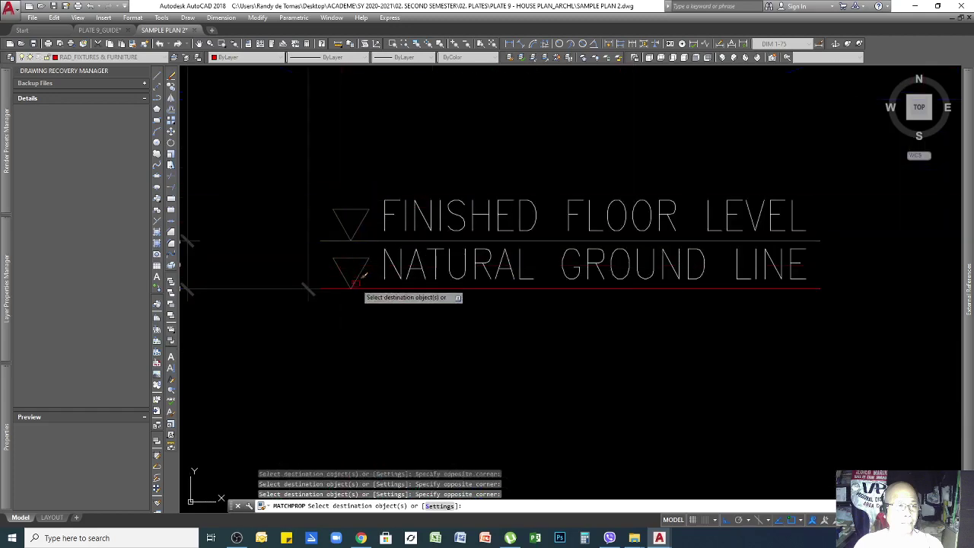
{"action": "scroll", "coordinate": [629, 318], "scroll_direction": "down", "scroll_amount": 5}
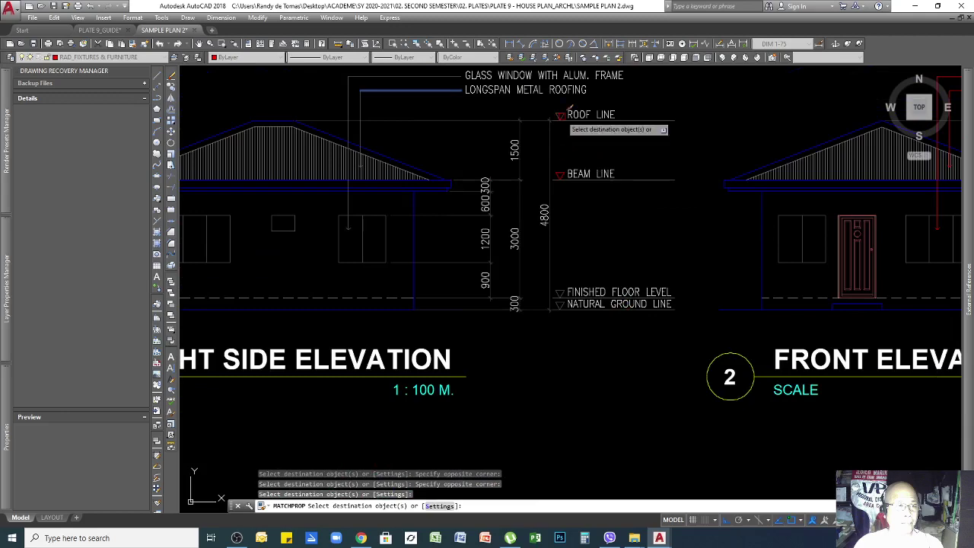
Step: Apply the same matched properties to the front elevation's material leaders and arrowheads
{"action": "scroll", "coordinate": [469, 182], "scroll_direction": "down", "scroll_amount": 4}
{"action": "scroll", "coordinate": [745, 160], "scroll_direction": "up", "scroll_amount": 4}
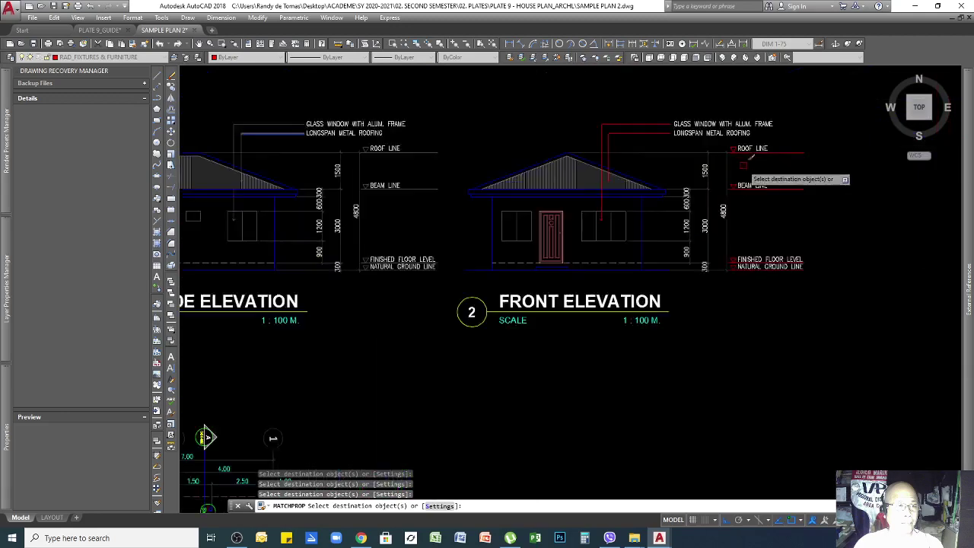
{"action": "left_click", "coordinate": [592, 95]}
{"action": "left_click", "coordinate": [560, 131]}
{"action": "left_click", "coordinate": [488, 81]}
{"action": "left_click", "coordinate": [509, 204]}
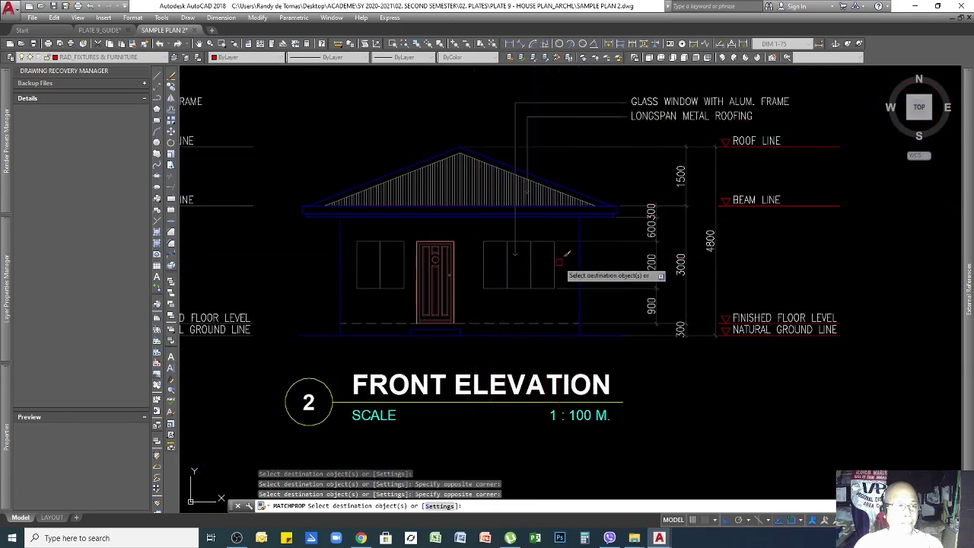
Step: Apply the matched leader properties to the front elevation's level lines and triangular level markers
{"action": "scroll", "coordinate": [854, 327], "scroll_direction": "up", "scroll_amount": 3}
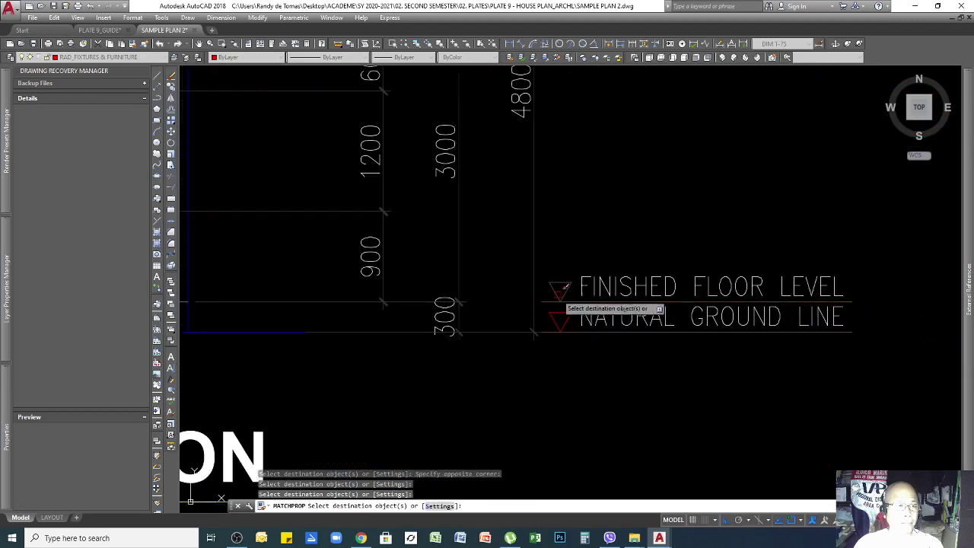
{"action": "scroll", "coordinate": [577, 312], "scroll_direction": "down", "scroll_amount": 5}
{"action": "scroll", "coordinate": [597, 232], "scroll_direction": "up", "scroll_amount": 4}
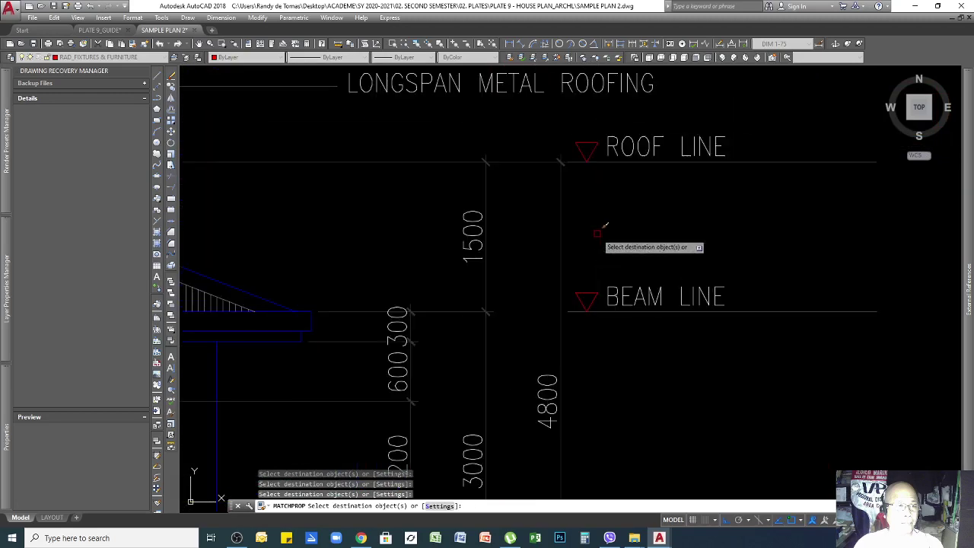
{"action": "left_click", "coordinate": [611, 135]}
{"action": "left_click", "coordinate": [577, 156]}
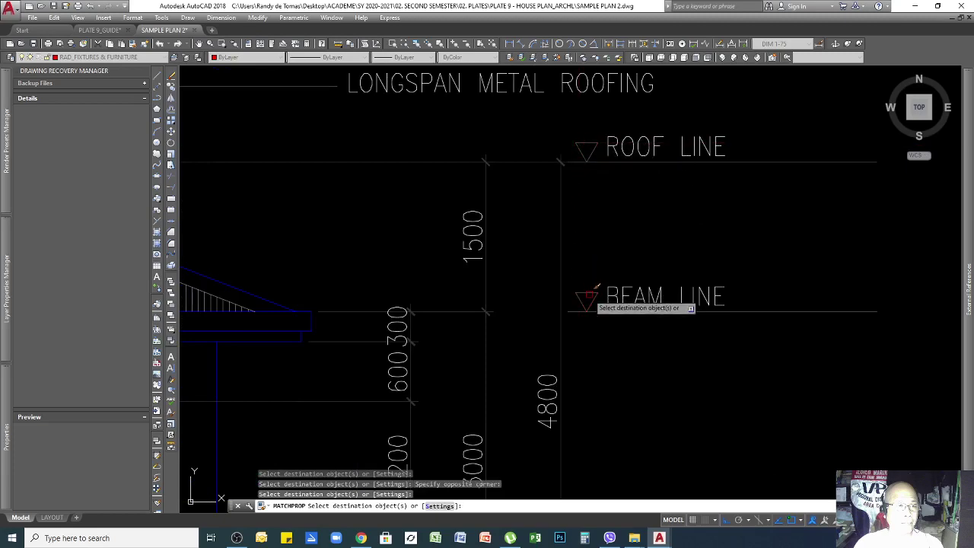
{"action": "scroll", "coordinate": [712, 272], "scroll_direction": "down", "scroll_amount": 10}
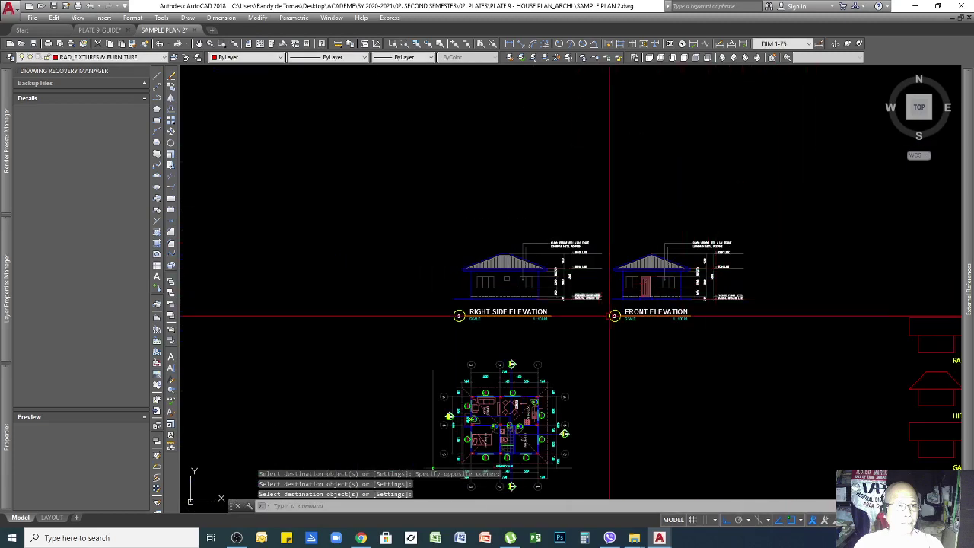
Step: Move the whole front elevation with its title and annotations into the title-block sheet, above the proposed floor plan
{"action": "scroll", "coordinate": [622, 351], "scroll_direction": "up", "scroll_amount": 2}
{"action": "scroll", "coordinate": [708, 266], "scroll_direction": "down", "scroll_amount": 6}
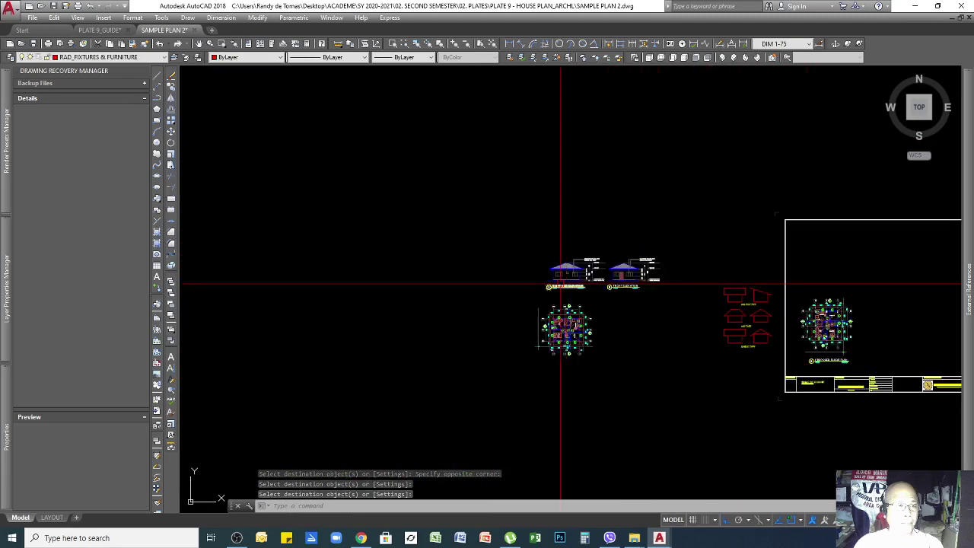
{"action": "scroll", "coordinate": [736, 326], "scroll_direction": "up", "scroll_amount": 4}
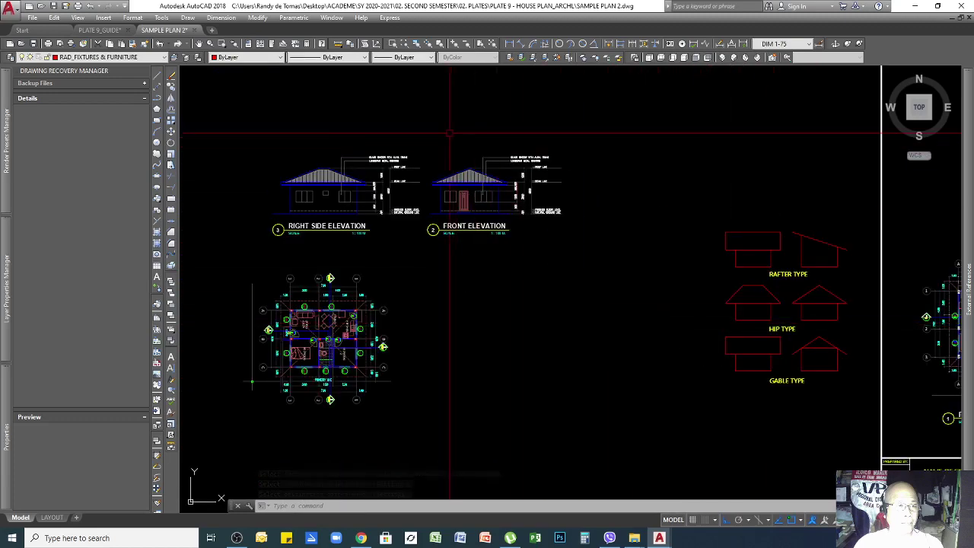
{"action": "left_click", "coordinate": [415, 111]}
{"action": "left_click", "coordinate": [641, 291]}
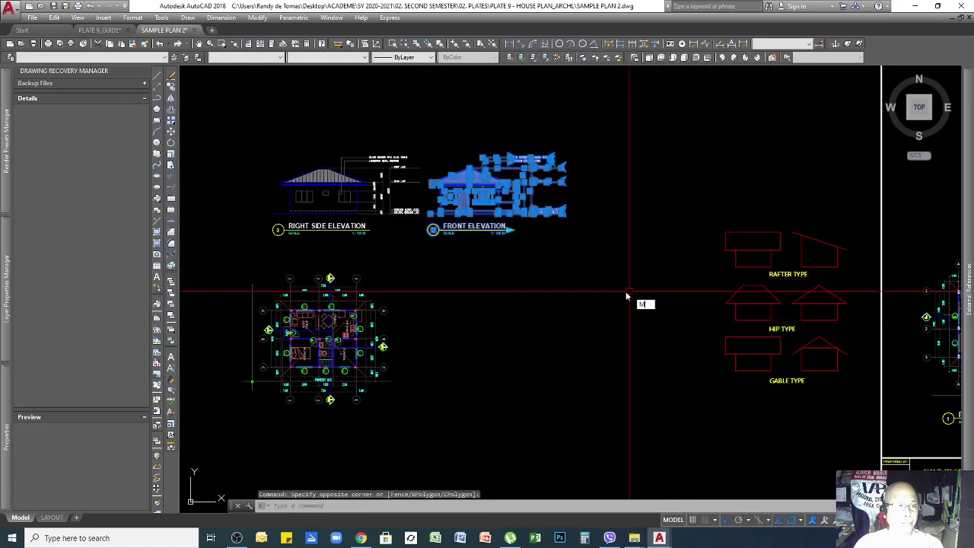
{"action": "key", "text": "Return"}
{"action": "left_click", "coordinate": [471, 214]}
{"action": "scroll", "coordinate": [445, 221], "scroll_direction": "down", "scroll_amount": 2}
{"action": "scroll", "coordinate": [797, 226], "scroll_direction": "up", "scroll_amount": 2}
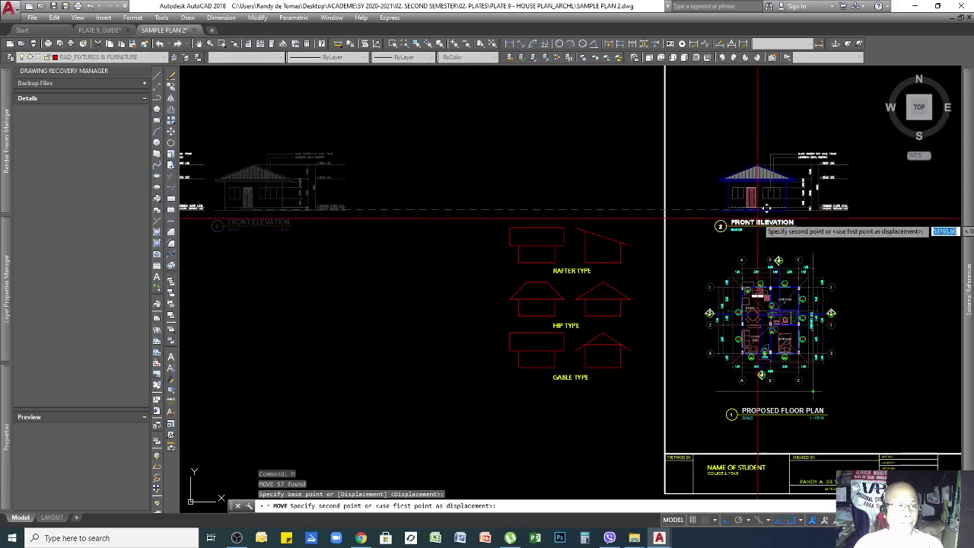
{"action": "left_click", "coordinate": [757, 216]}
Step: Move the front elevation higher on the sheet to widen the gap above the proposed floor plan
{"action": "left_click", "coordinate": [849, 136]}
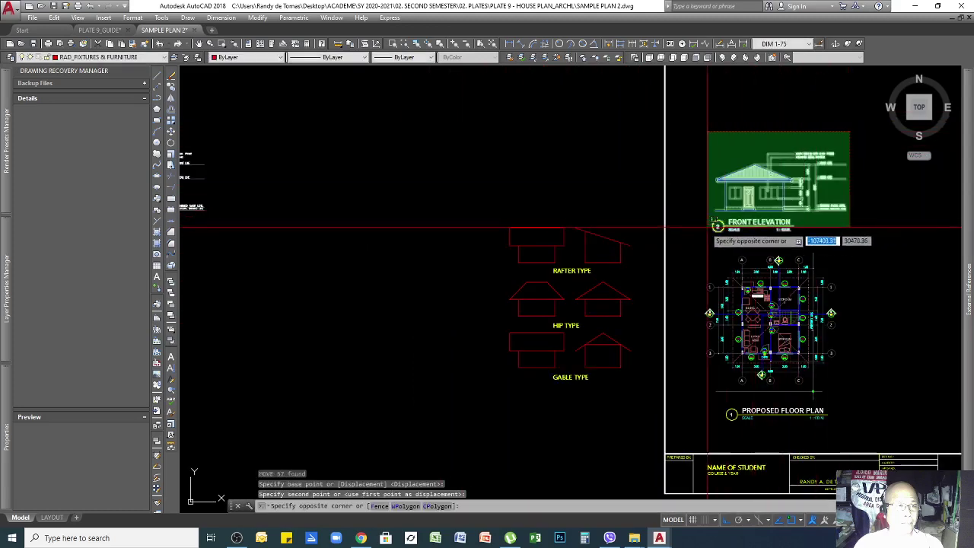
{"action": "left_click", "coordinate": [876, 278]}
{"action": "type", "text": "m"}
{"action": "key", "text": "Return"}
{"action": "left_click", "coordinate": [911, 293]}
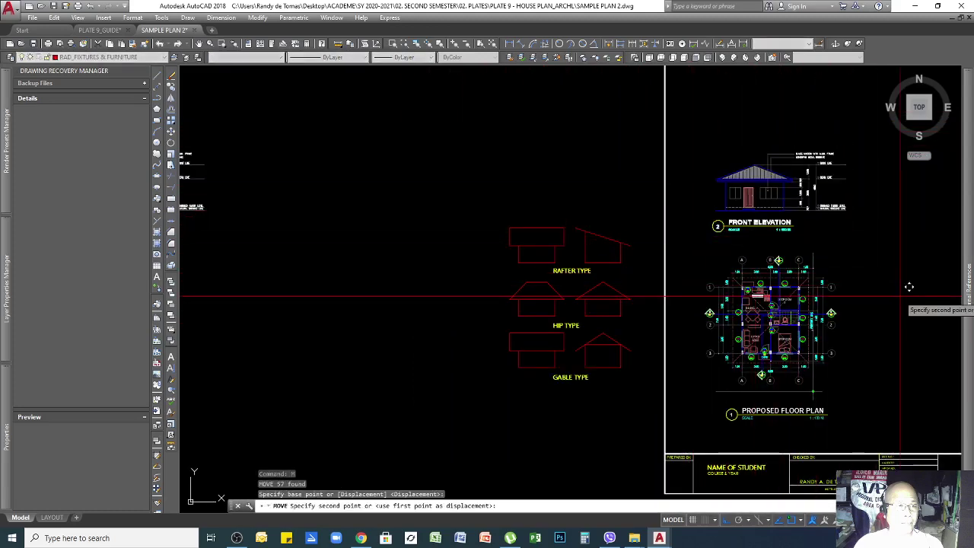
{"action": "scroll", "coordinate": [909, 293], "scroll_direction": "down", "scroll_amount": 2}
{"action": "left_click", "coordinate": [909, 260]}
Step: Shift the front elevation slightly sideways so it lines up with the proposed floor plan beneath it
{"action": "scroll", "coordinate": [881, 245], "scroll_direction": "up", "scroll_amount": 2}
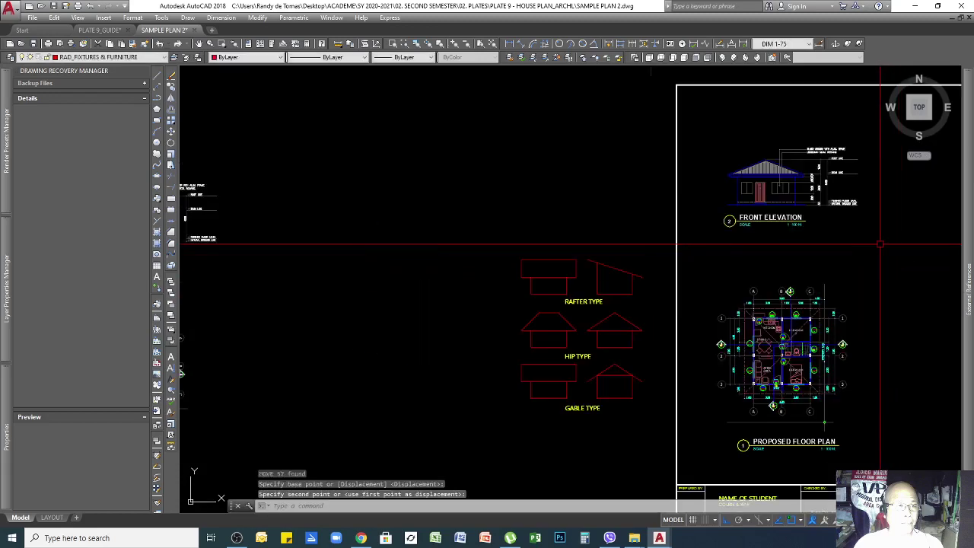
{"action": "left_click", "coordinate": [702, 128]}
{"action": "left_click", "coordinate": [956, 265]}
{"action": "type", "text": "m"}
{"action": "key", "text": "Return"}
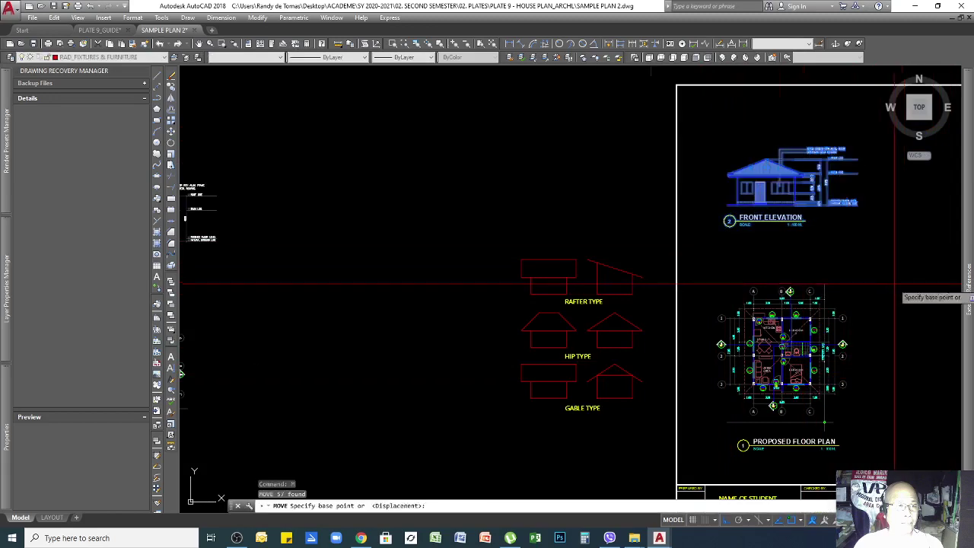
{"action": "left_click", "coordinate": [890, 270]}
{"action": "scroll", "coordinate": [822, 263], "scroll_direction": "down", "scroll_amount": 4}
{"action": "left_click", "coordinate": [820, 261]}
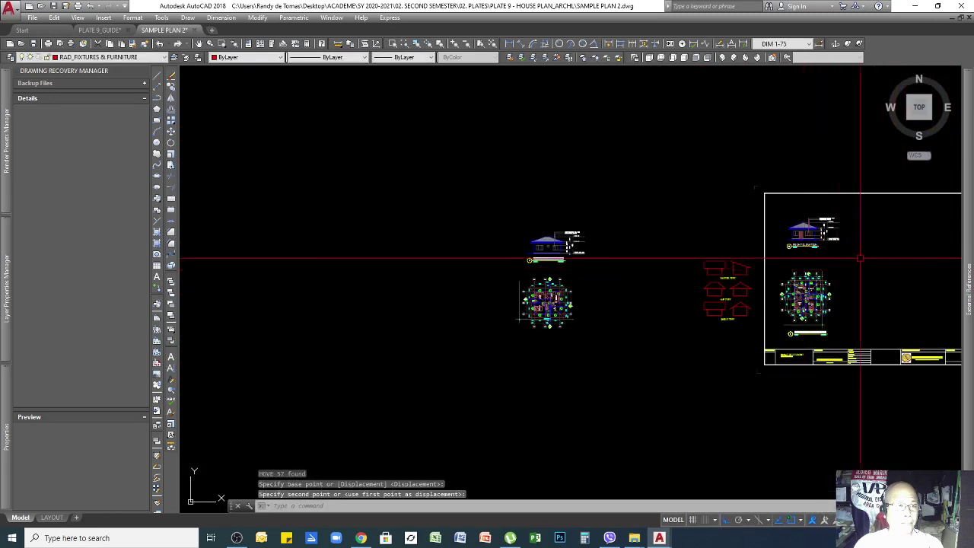
Step: Draw a horizontal guide line from the front elevation's ground line across the sheet
{"action": "scroll", "coordinate": [837, 282], "scroll_direction": "up", "scroll_amount": 2}
{"action": "type", "text": "l"}
{"action": "key", "text": "Return"}
{"action": "scroll", "coordinate": [822, 228], "scroll_direction": "up", "scroll_amount": 4}
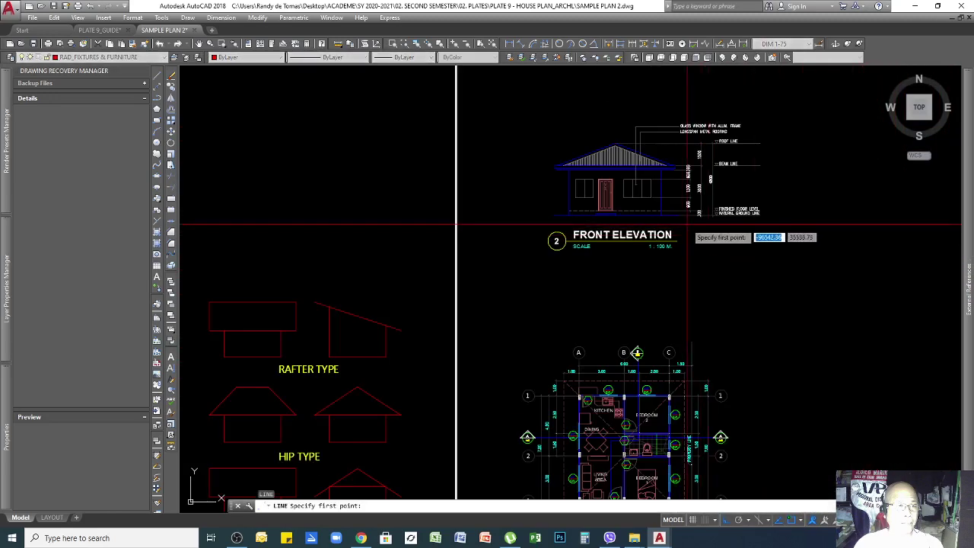
{"action": "left_click", "coordinate": [661, 215]}
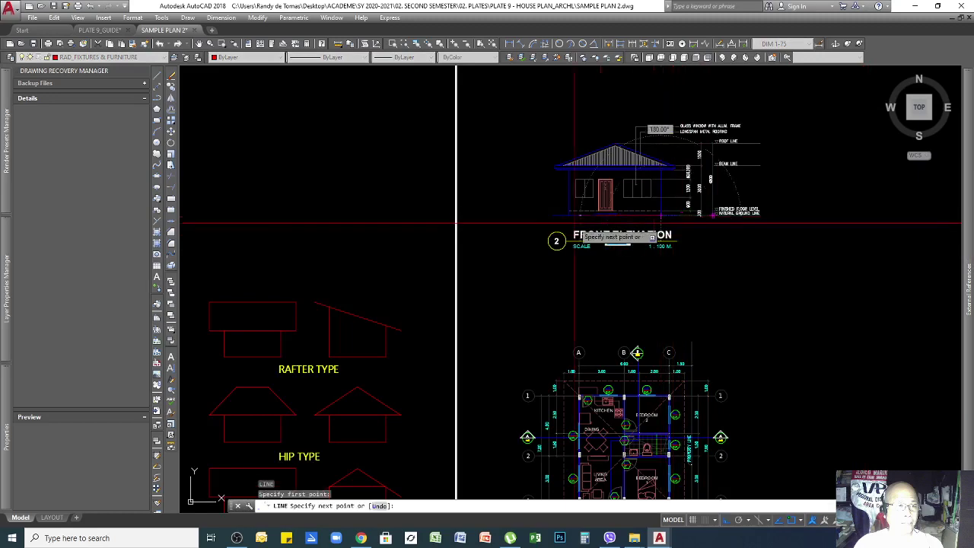
{"action": "scroll", "coordinate": [562, 222], "scroll_direction": "down", "scroll_amount": 2}
{"action": "left_click", "coordinate": [876, 258]}
{"action": "key", "text": "Return"}
Step: Move the whole right side elevation with its title into the sheet, level with the guide line beside the front elevation
{"action": "scroll", "coordinate": [896, 260], "scroll_direction": "down", "scroll_amount": 2}
{"action": "scroll", "coordinate": [655, 261], "scroll_direction": "up", "scroll_amount": 4}
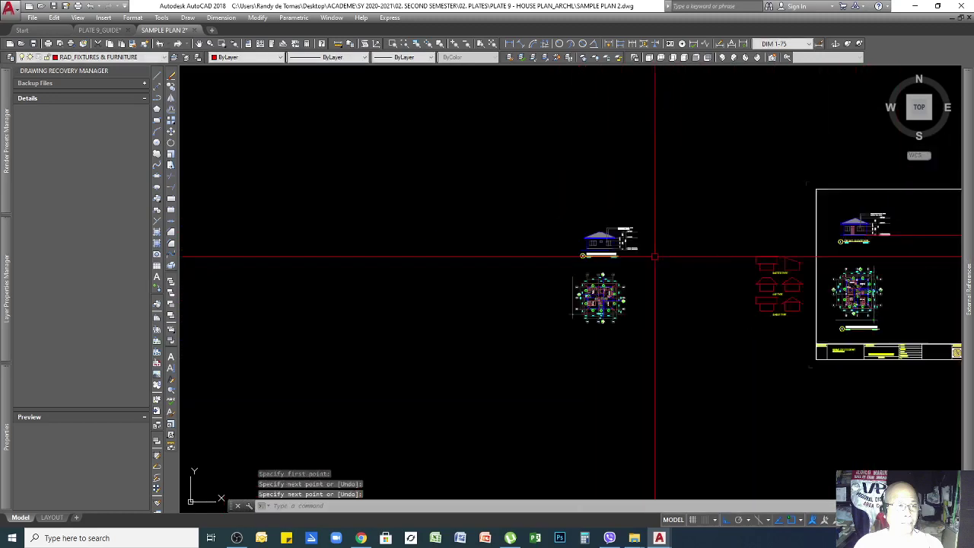
{"action": "left_click", "coordinate": [656, 178]}
{"action": "left_click", "coordinate": [506, 271]}
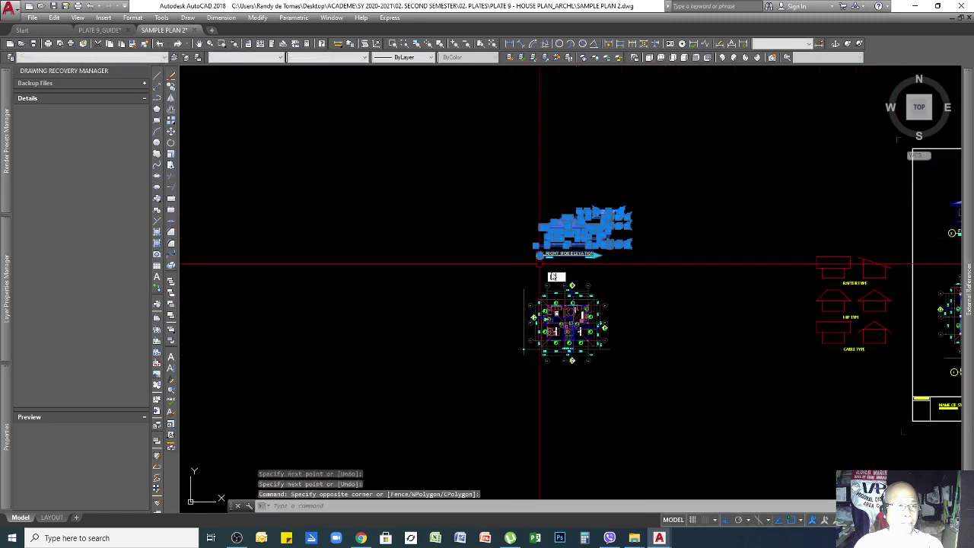
{"action": "type", "text": "m"}
{"action": "key", "text": "Return"}
{"action": "left_click", "coordinate": [540, 254]}
{"action": "scroll", "coordinate": [564, 268], "scroll_direction": "down", "scroll_amount": 3}
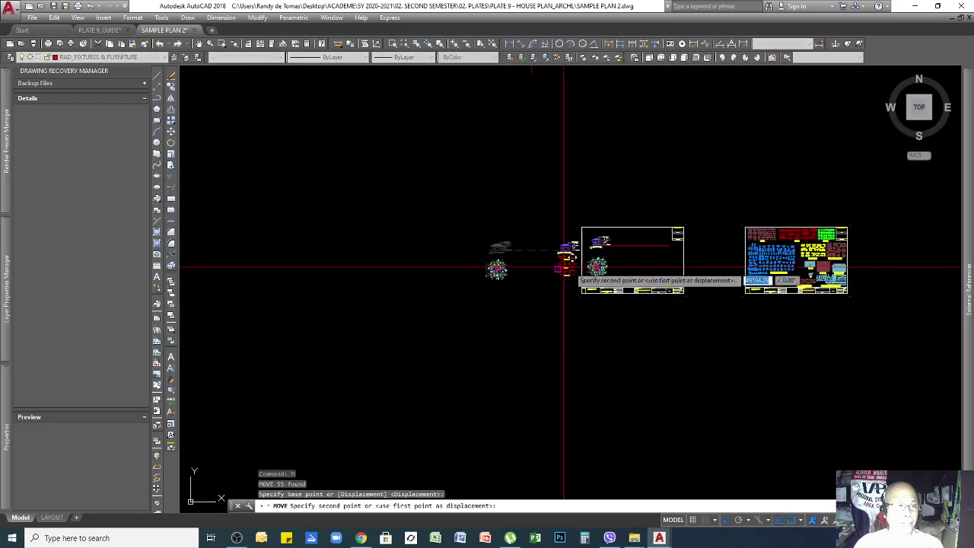
{"action": "scroll", "coordinate": [564, 268], "scroll_direction": "up", "scroll_amount": 3}
{"action": "left_click", "coordinate": [638, 242]}
Step: Move the right side elevation horizontally closer to the front elevation
{"action": "key", "text": "Return"}
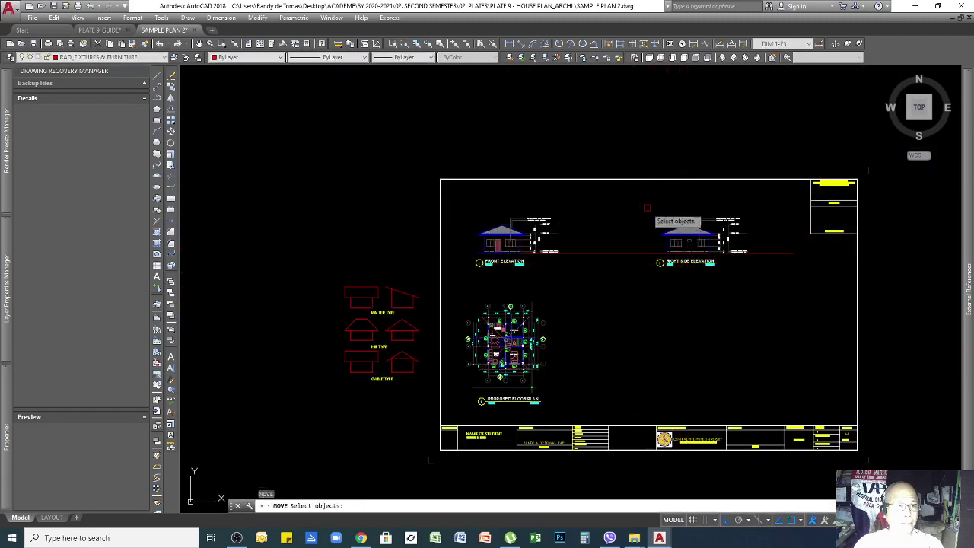
{"action": "left_click", "coordinate": [647, 207]}
{"action": "left_click", "coordinate": [783, 319]}
{"action": "key", "text": "Return"}
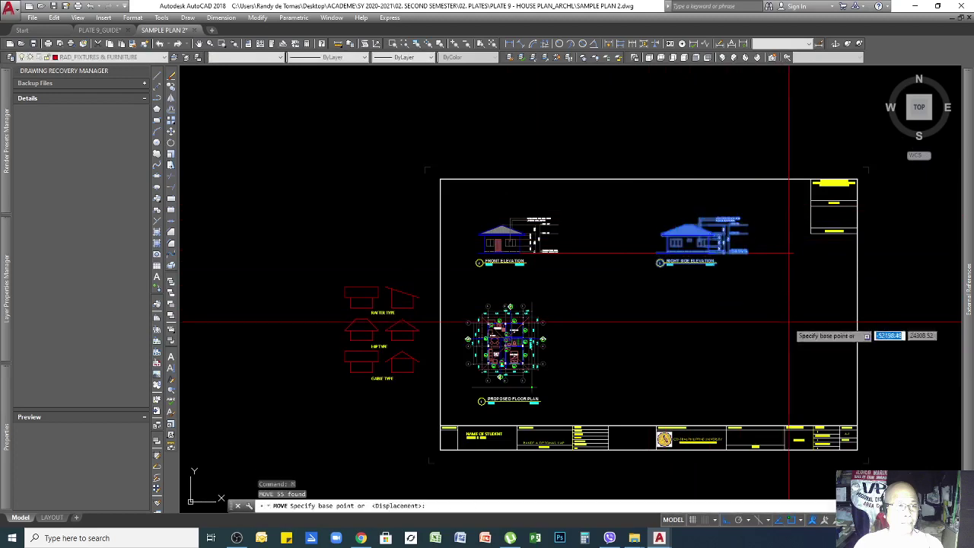
{"action": "left_click", "coordinate": [786, 319]}
{"action": "left_click", "coordinate": [727, 313]}
Step: Erase the horizontal guide line running through the two elevations
{"action": "left_click", "coordinate": [764, 227]}
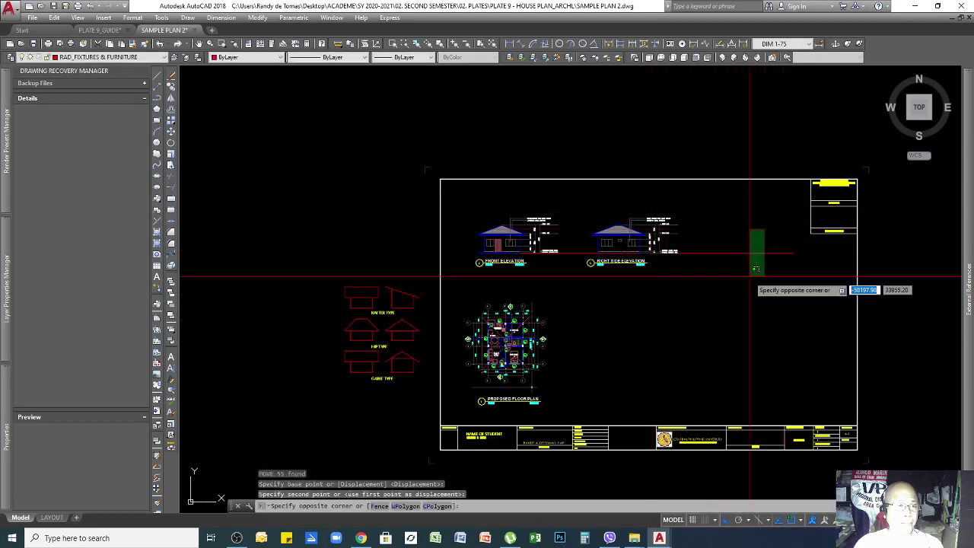
{"action": "left_click", "coordinate": [745, 277]}
{"action": "key", "text": "Delete"}
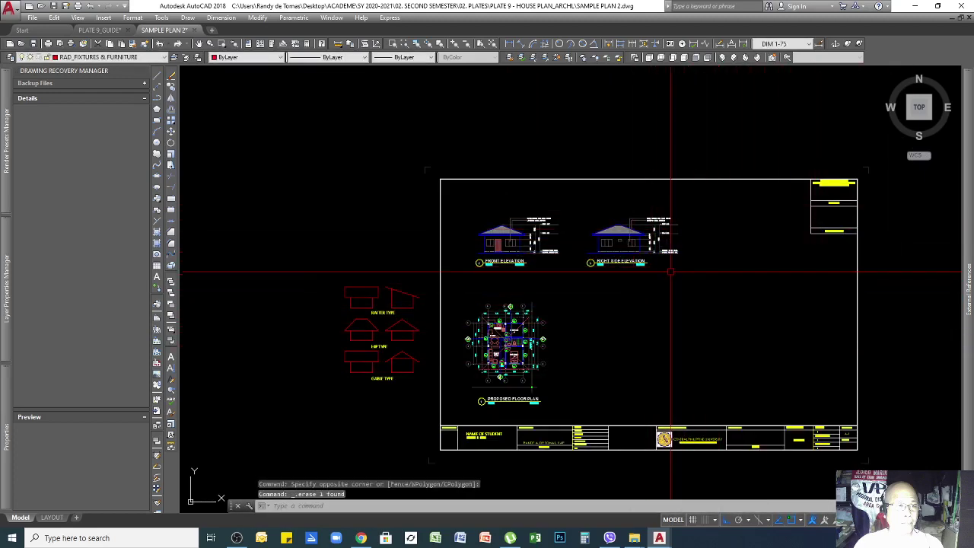
Step: Copy the complete sheet, including its border, title block and drawings, straight down below the original
{"action": "scroll", "coordinate": [671, 272], "scroll_direction": "up", "scroll_amount": 6}
{"action": "scroll", "coordinate": [736, 269], "scroll_direction": "down", "scroll_amount": 5}
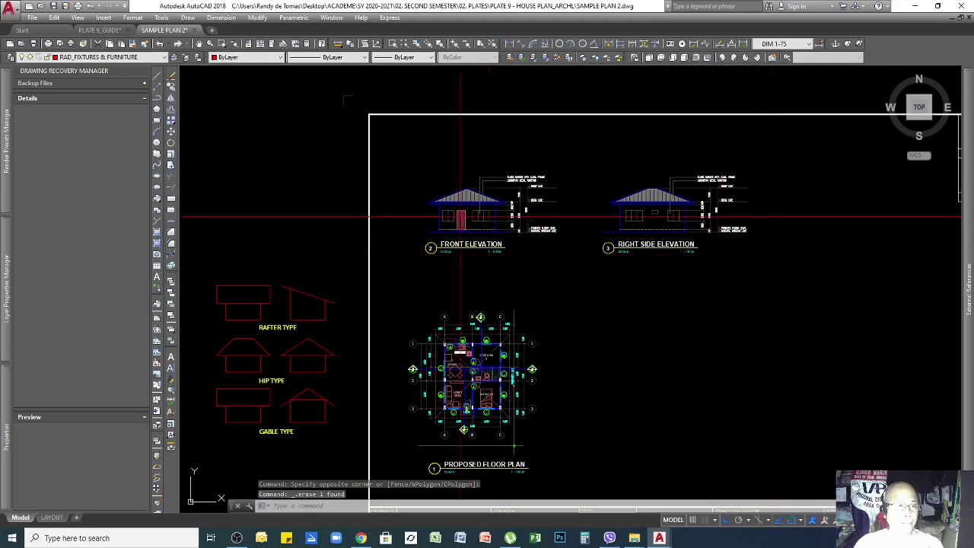
{"action": "scroll", "coordinate": [739, 195], "scroll_direction": "down", "scroll_amount": 3}
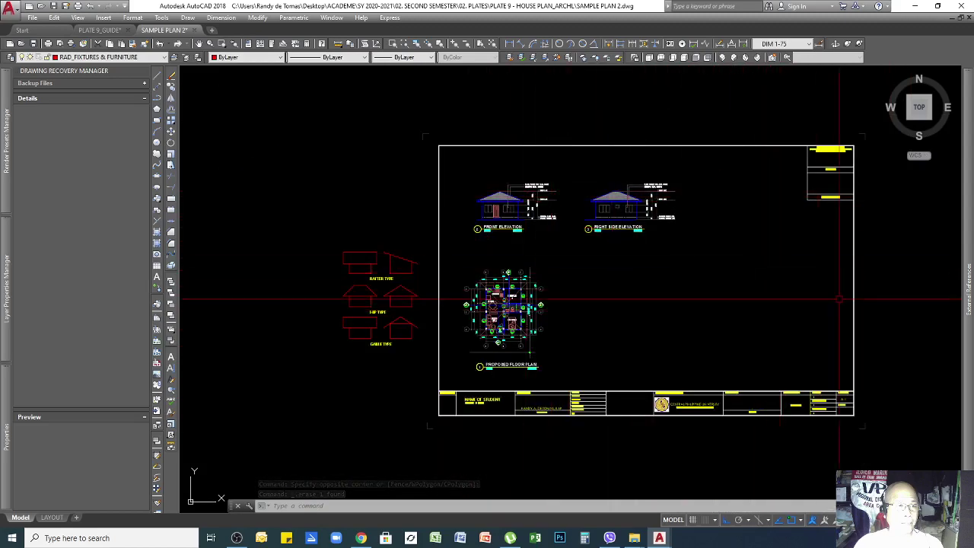
{"action": "scroll", "coordinate": [494, 251], "scroll_direction": "down", "scroll_amount": 2}
{"action": "scroll", "coordinate": [494, 251], "scroll_direction": "down", "scroll_amount": 2}
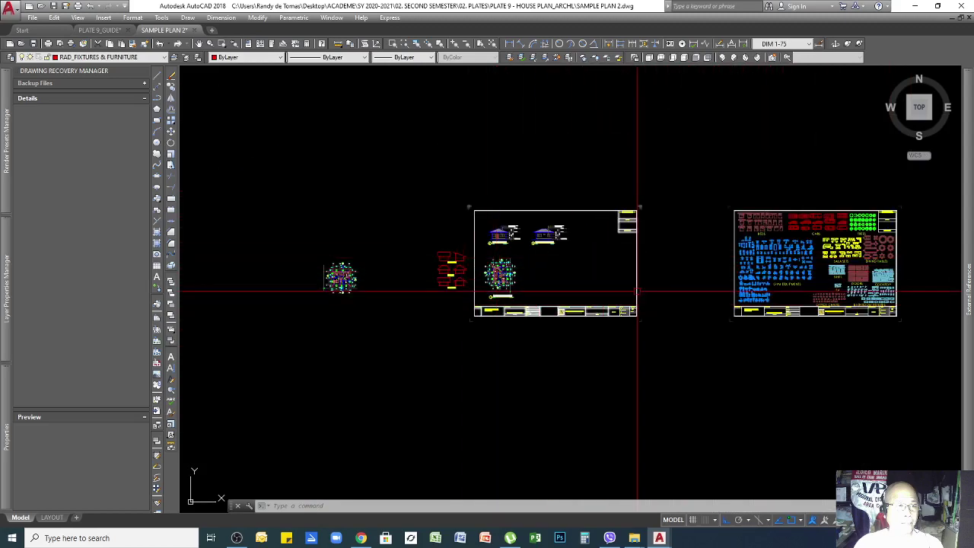
{"action": "scroll", "coordinate": [490, 256], "scroll_direction": "up", "scroll_amount": 2}
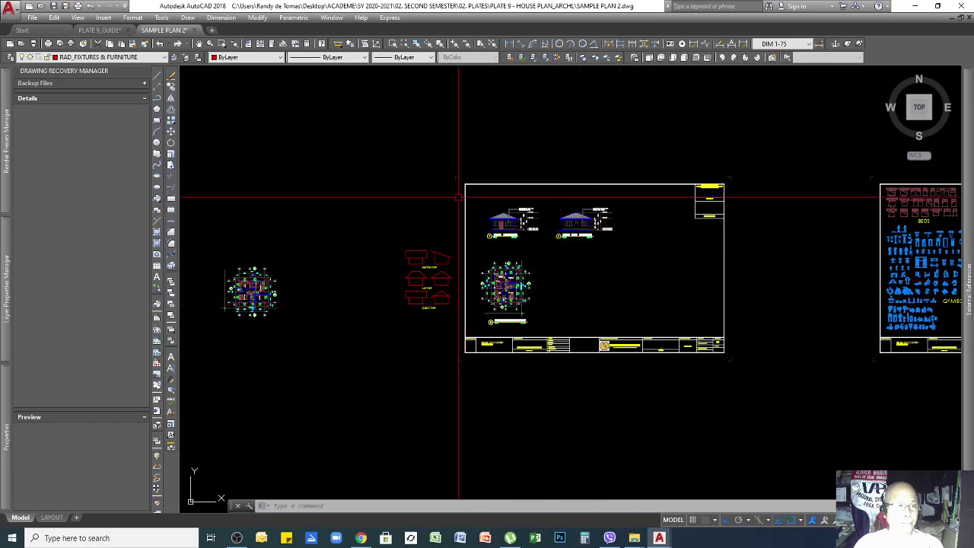
{"action": "left_click", "coordinate": [449, 159]}
{"action": "left_click", "coordinate": [763, 396]}
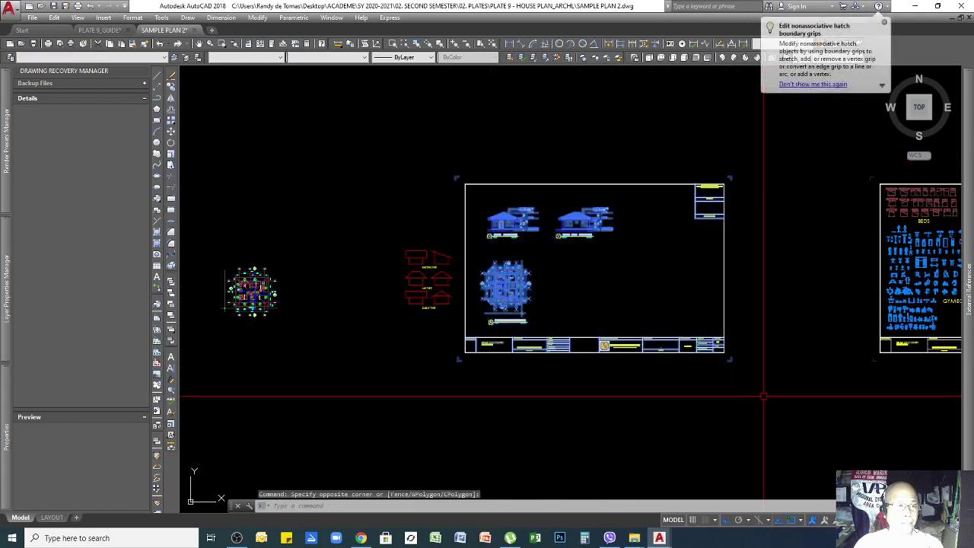
{"action": "type", "text": "CO"}
{"action": "key", "text": "Return"}
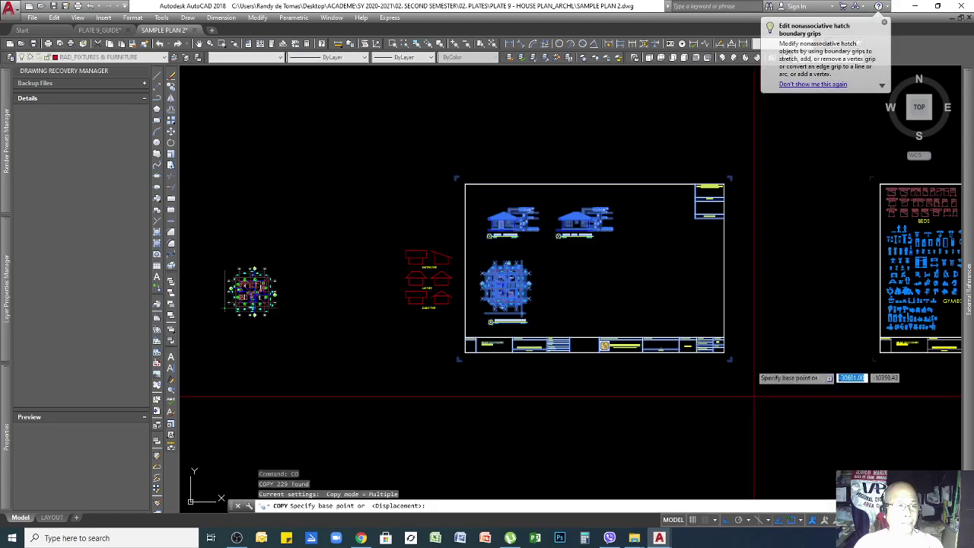
{"action": "left_click", "coordinate": [754, 171]}
{"action": "scroll", "coordinate": [761, 174], "scroll_direction": "down", "scroll_amount": 4}
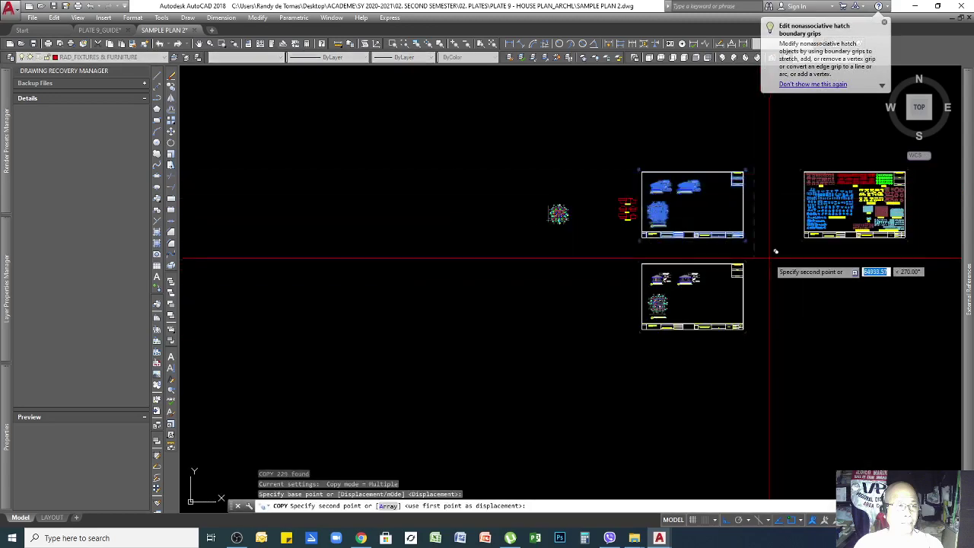
{"action": "left_click", "coordinate": [771, 261]}
Step: Erase both elevations and the floor plan from the copied sheet, leaving only its border and title block
{"action": "scroll", "coordinate": [695, 307], "scroll_direction": "up", "scroll_amount": 5}
{"action": "left_click", "coordinate": [723, 213]}
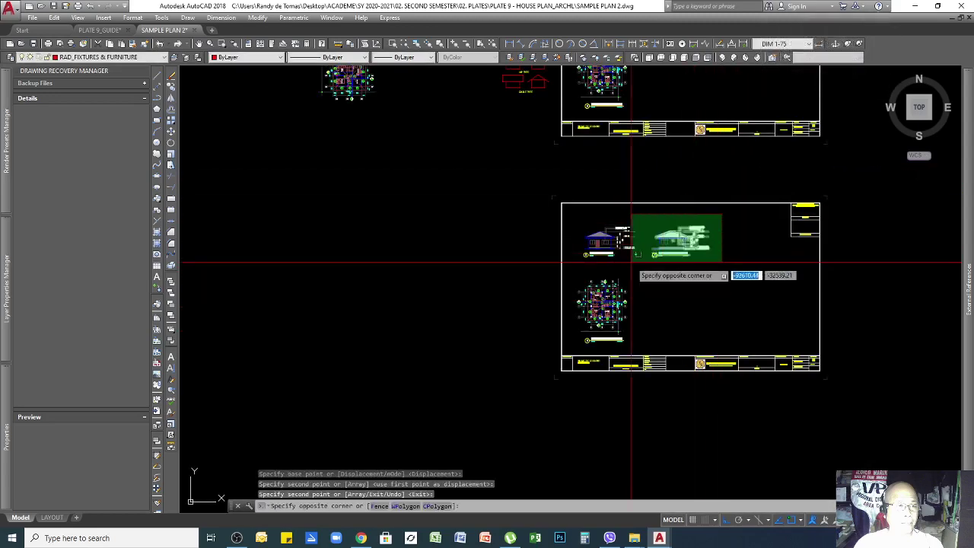
{"action": "left_click", "coordinate": [581, 269]}
{"action": "left_click", "coordinate": [733, 344]}
{"action": "left_click", "coordinate": [644, 261]}
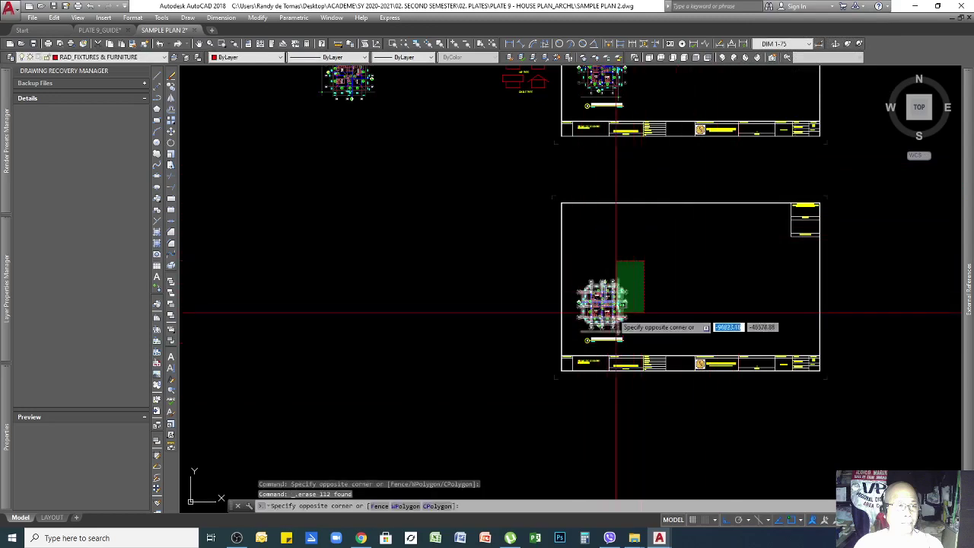
{"action": "left_click", "coordinate": [577, 344]}
{"action": "key", "text": "Delete"}
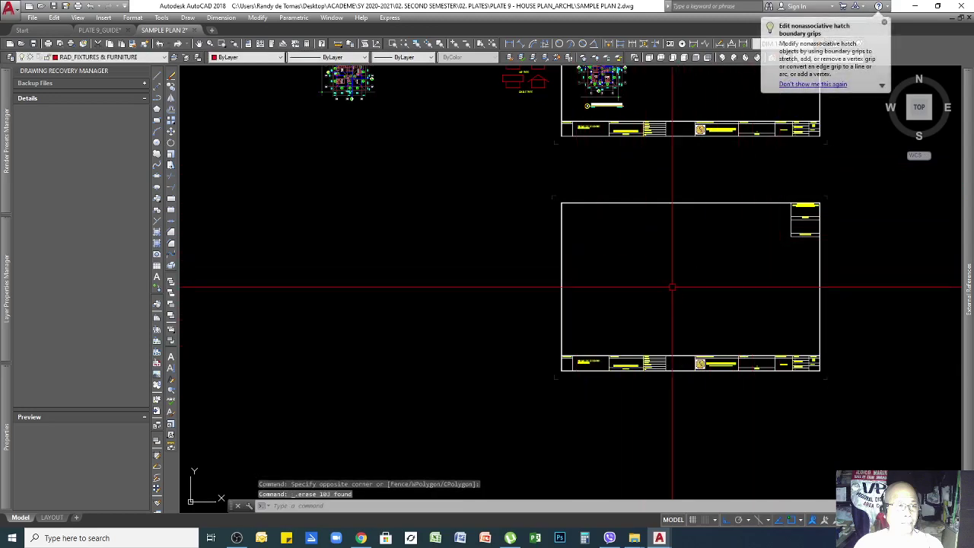
{"action": "scroll", "coordinate": [595, 310], "scroll_direction": "down", "scroll_amount": 4}
{"action": "scroll", "coordinate": [550, 272], "scroll_direction": "up", "scroll_amount": 4}
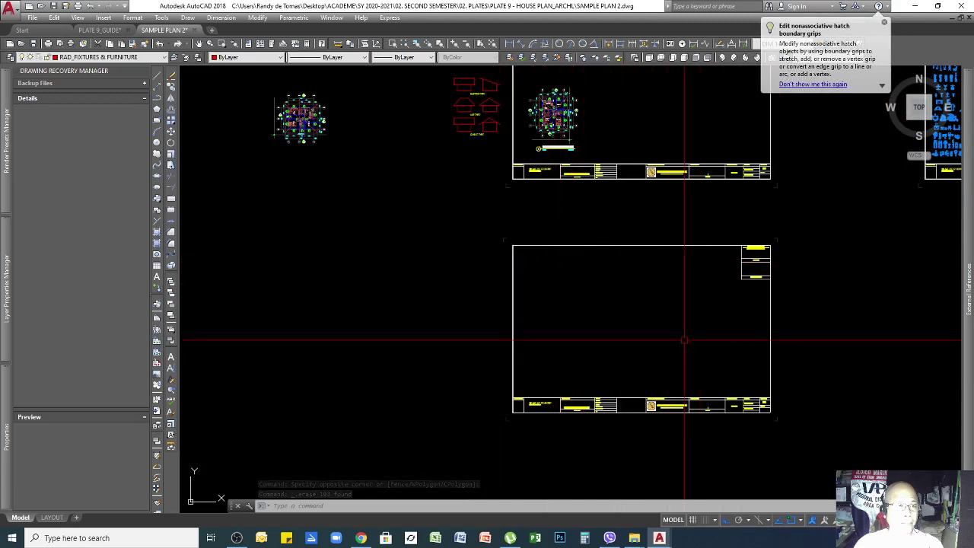
{"action": "scroll", "coordinate": [761, 171], "scroll_direction": "up", "scroll_amount": 5}
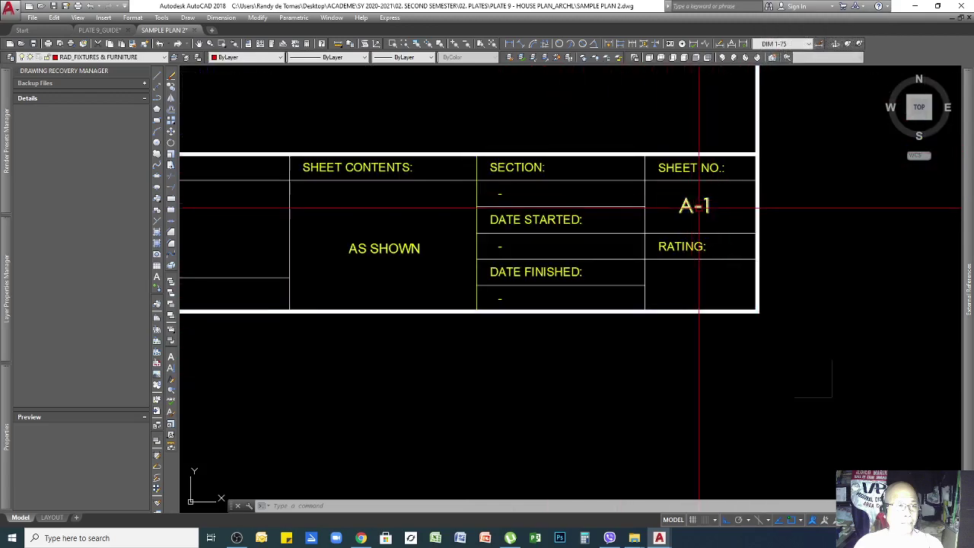
{"action": "scroll", "coordinate": [695, 204], "scroll_direction": "down", "scroll_amount": 4}
{"action": "scroll", "coordinate": [691, 234], "scroll_direction": "down", "scroll_amount": 5}
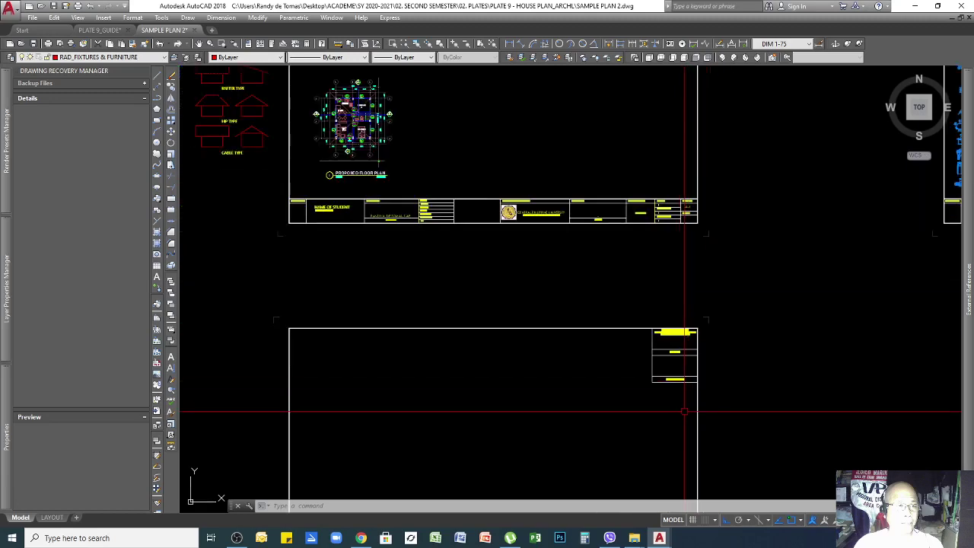
Step: Change the sheet number in the blank lower sheet's title block to A-2
{"action": "scroll", "coordinate": [690, 355], "scroll_direction": "up", "scroll_amount": 5}
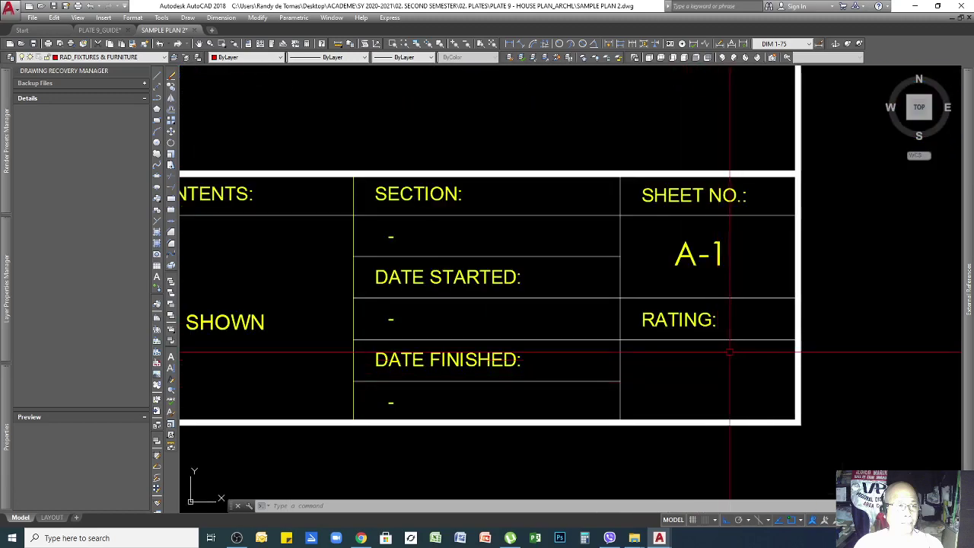
{"action": "double_click", "coordinate": [716, 255]}
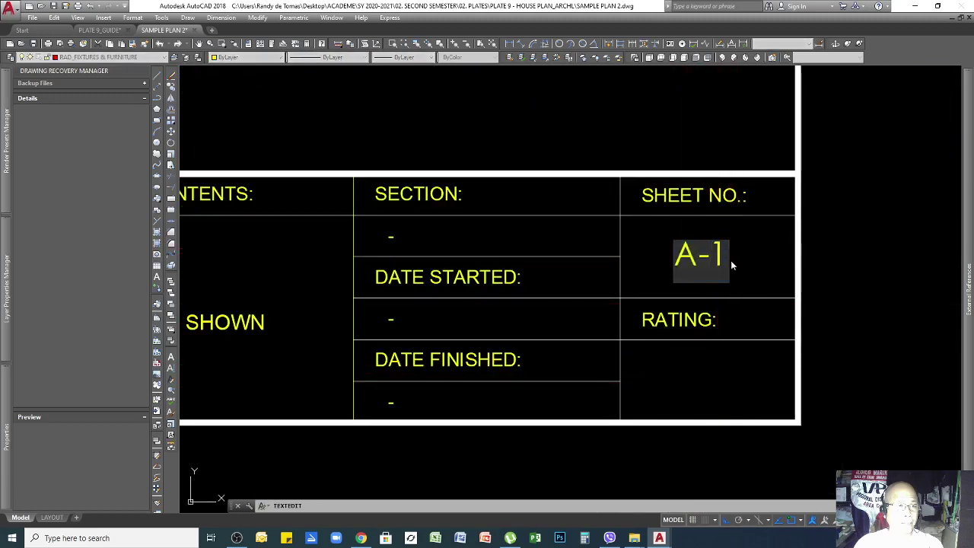
{"action": "type", "text": "A-2"}
{"action": "left_click", "coordinate": [759, 290]}
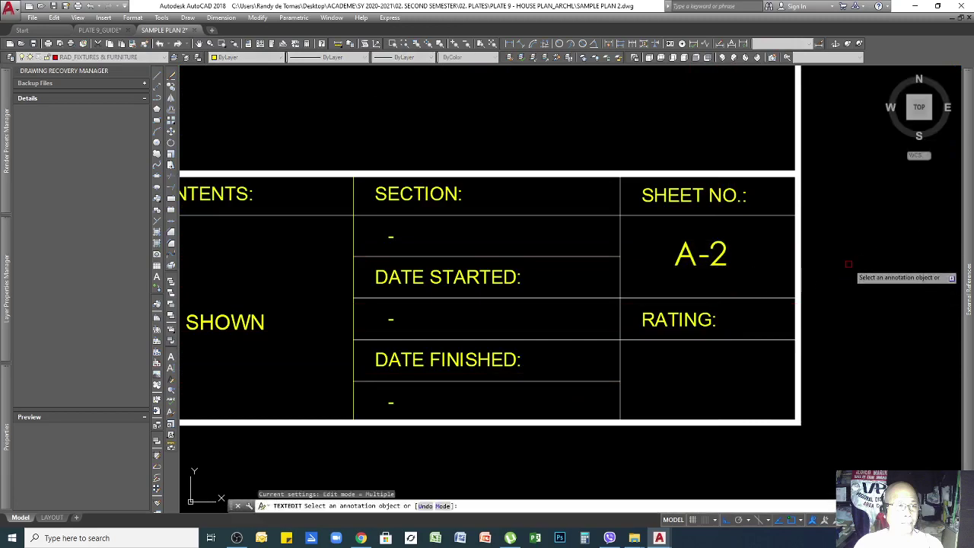
{"action": "key", "text": "Escape"}
Step: Move the spare floor plan outside the sheets to just below the red roof type diagrams, beside the first sheet
{"action": "scroll", "coordinate": [804, 304], "scroll_direction": "down", "scroll_amount": 10}
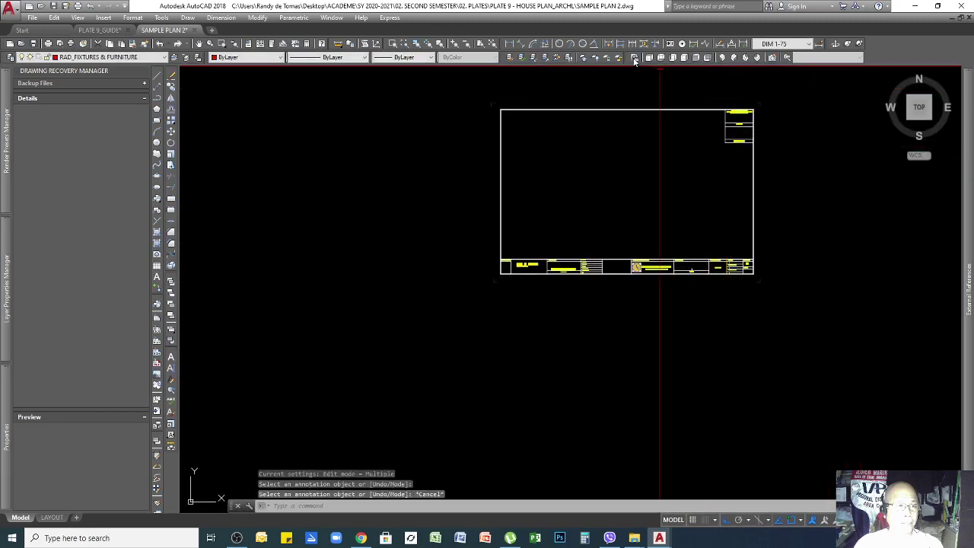
{"action": "middle_click", "coordinate": [622, 299]}
{"action": "middle_click", "coordinate": [622, 299]}
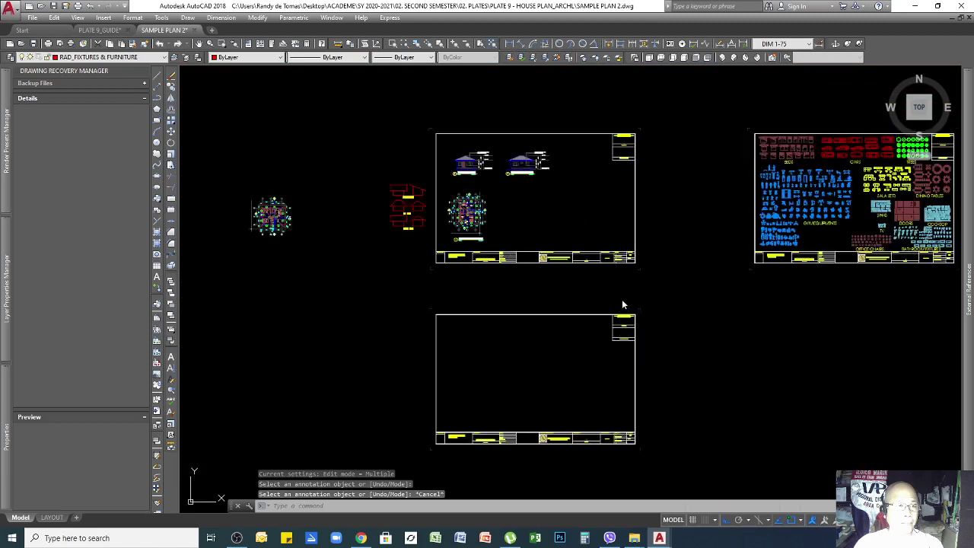
{"action": "scroll", "coordinate": [432, 232], "scroll_direction": "up", "scroll_amount": 2}
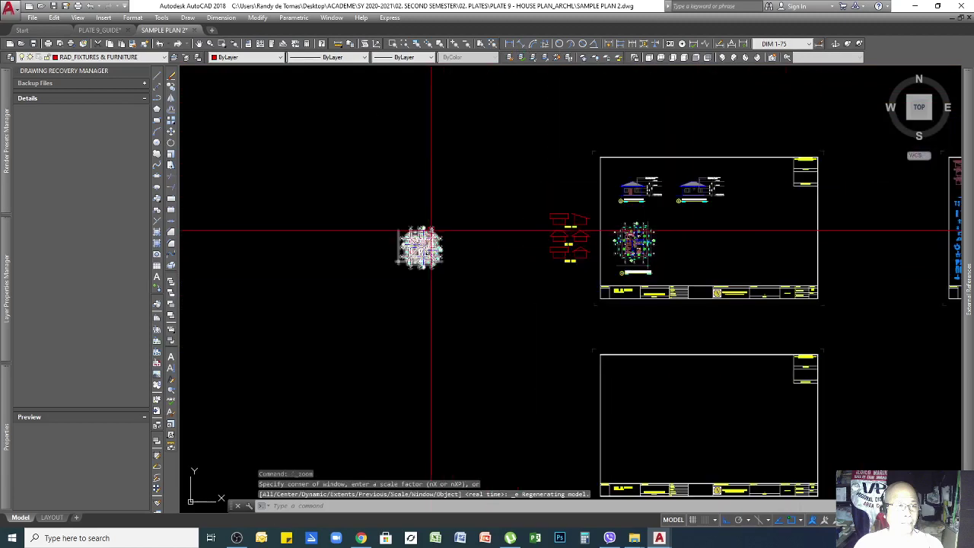
{"action": "key", "text": "Return"}
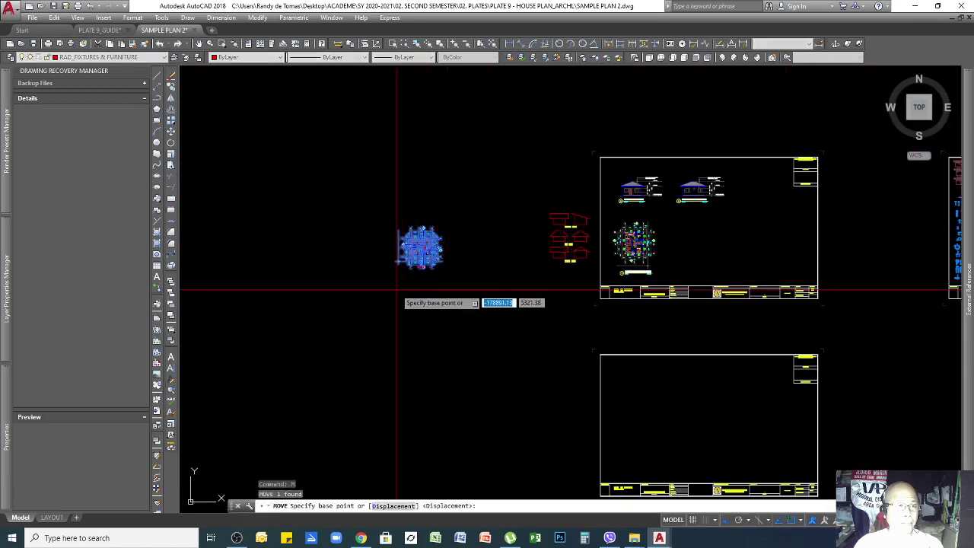
{"action": "left_click", "coordinate": [442, 257]}
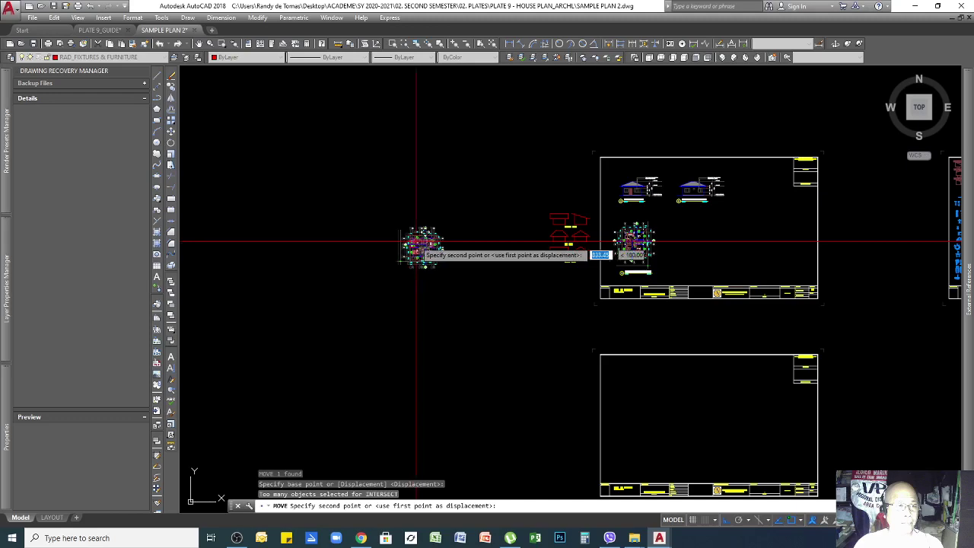
{"action": "left_click", "coordinate": [545, 294]}
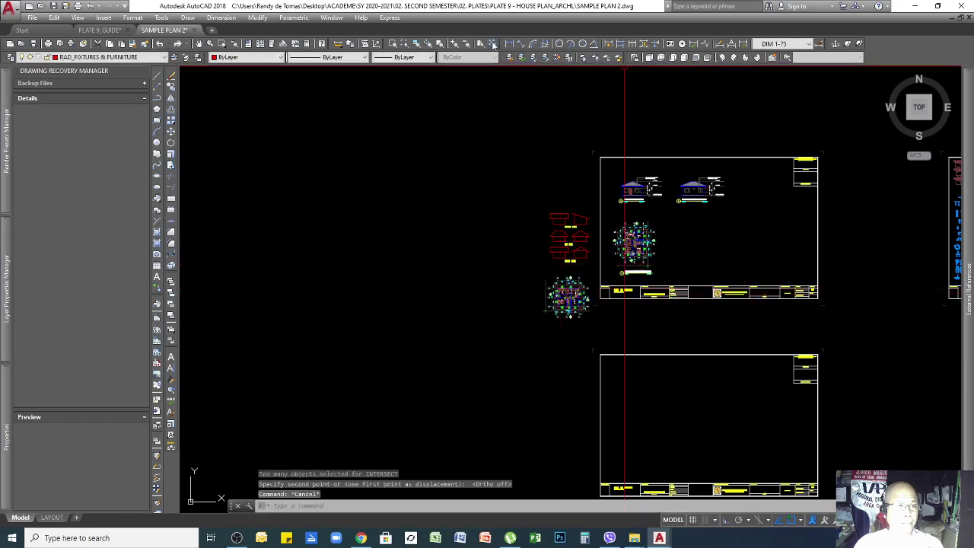
{"action": "left_click", "coordinate": [493, 43]}
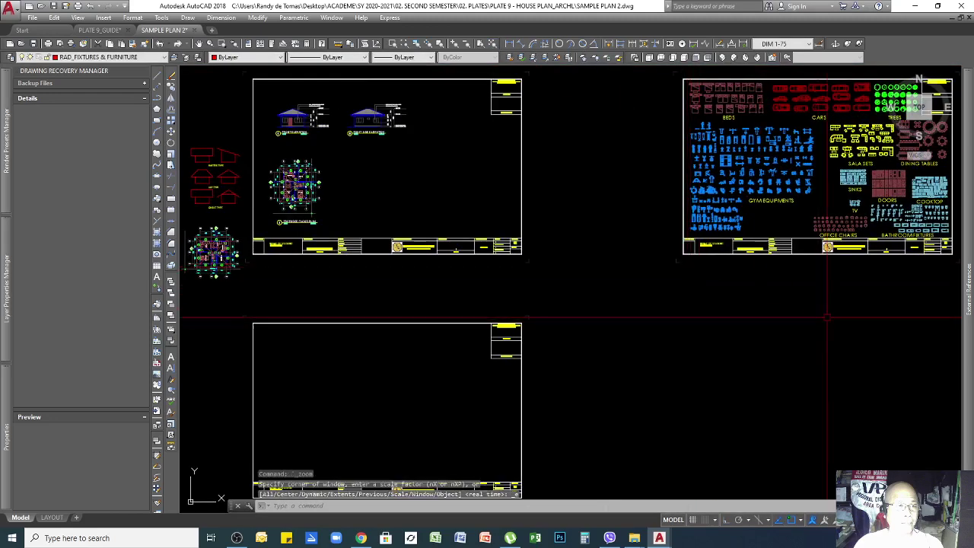